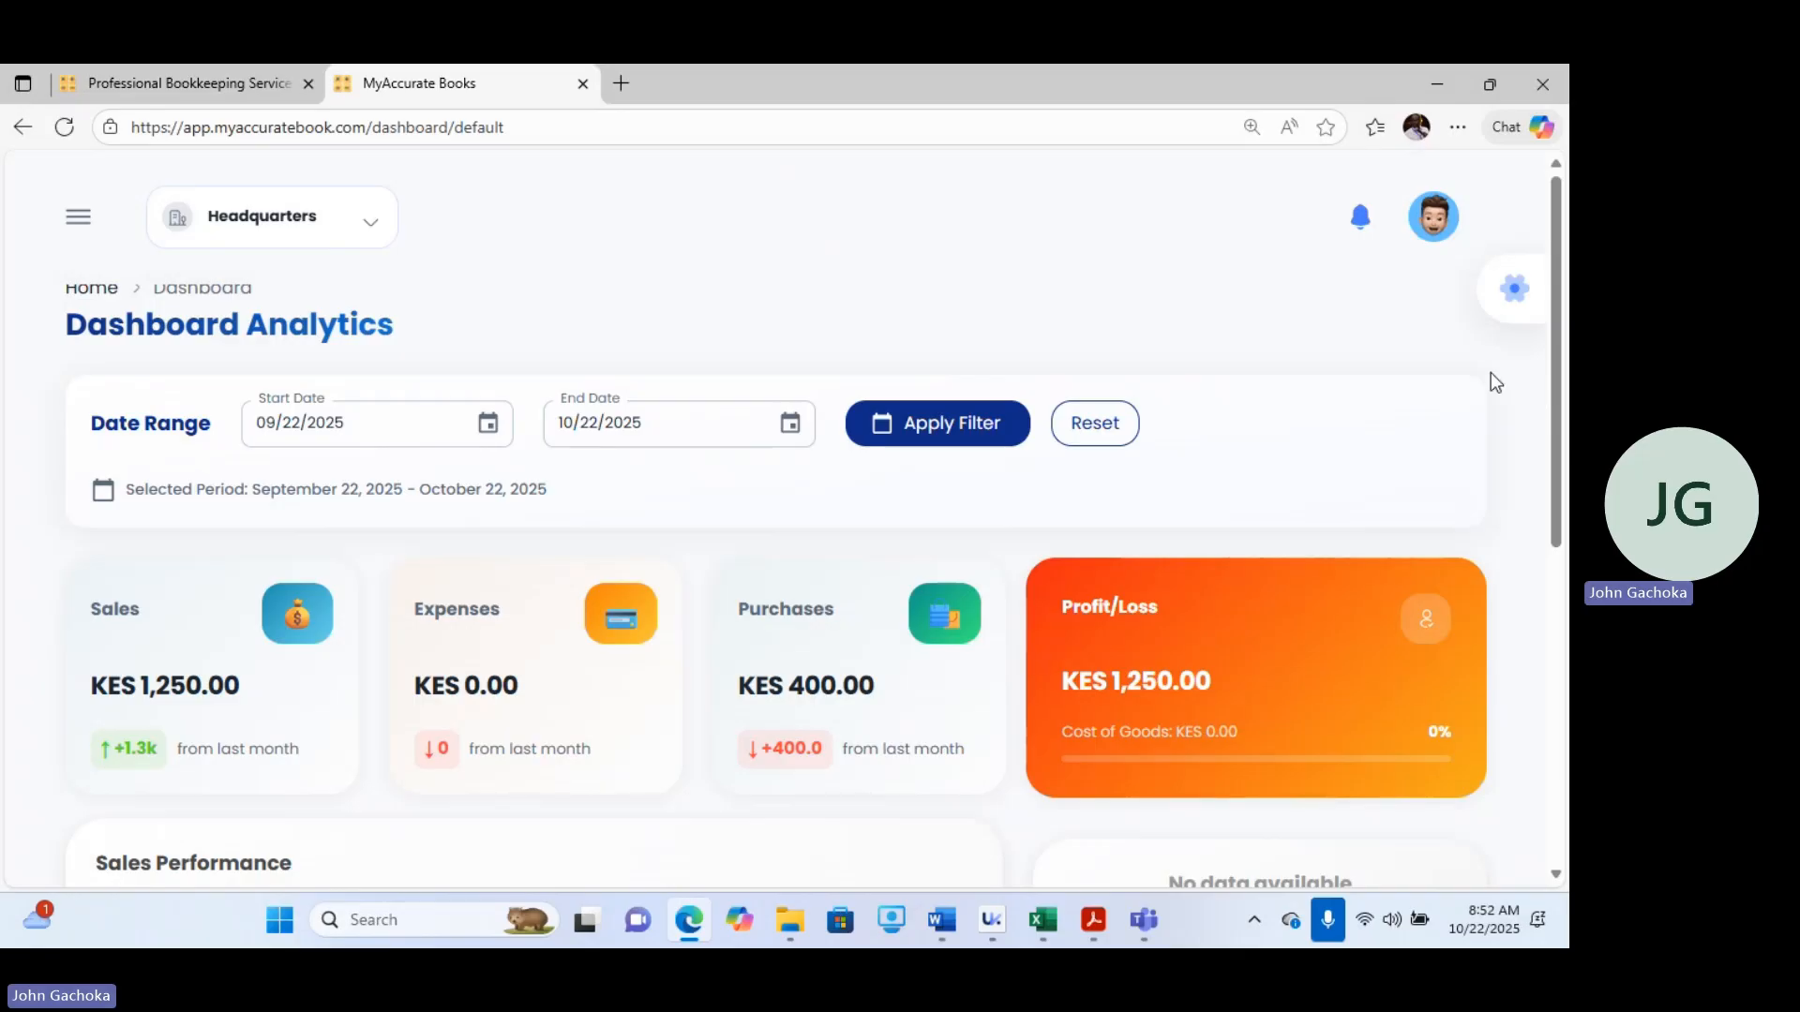
Log out of the account from the profile menu.
click(1437, 230)
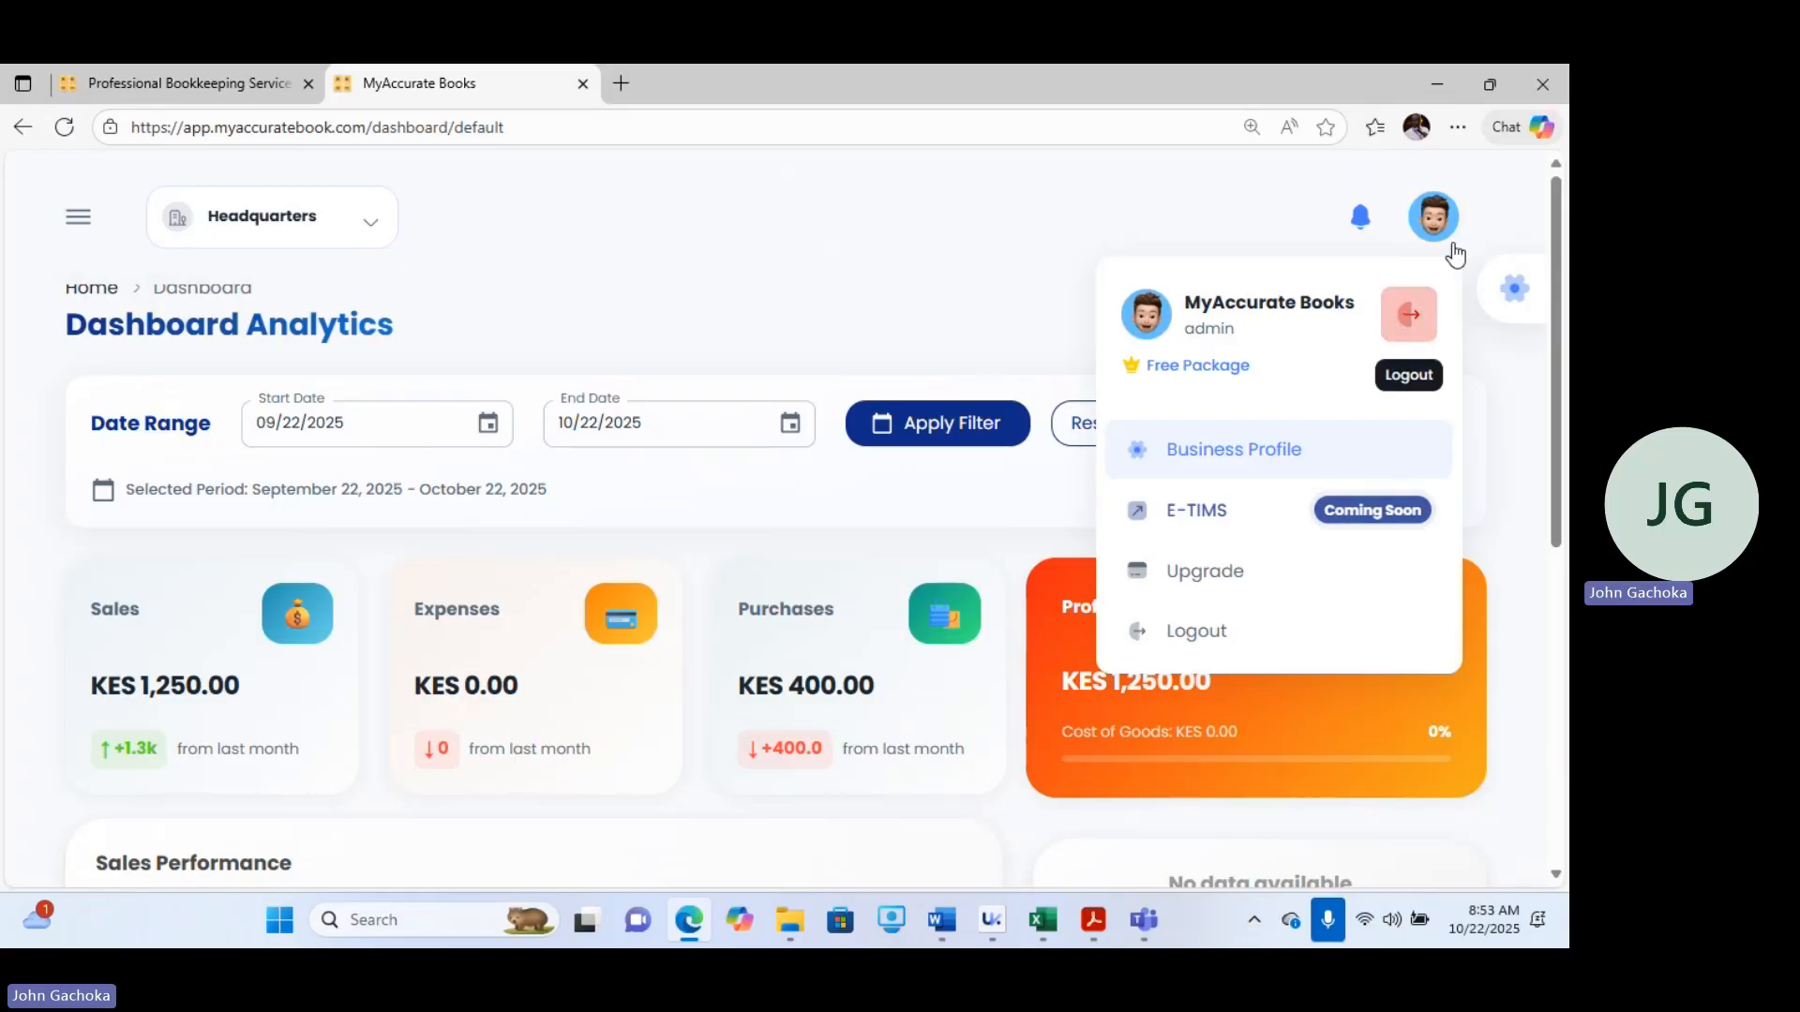
click(1188, 641)
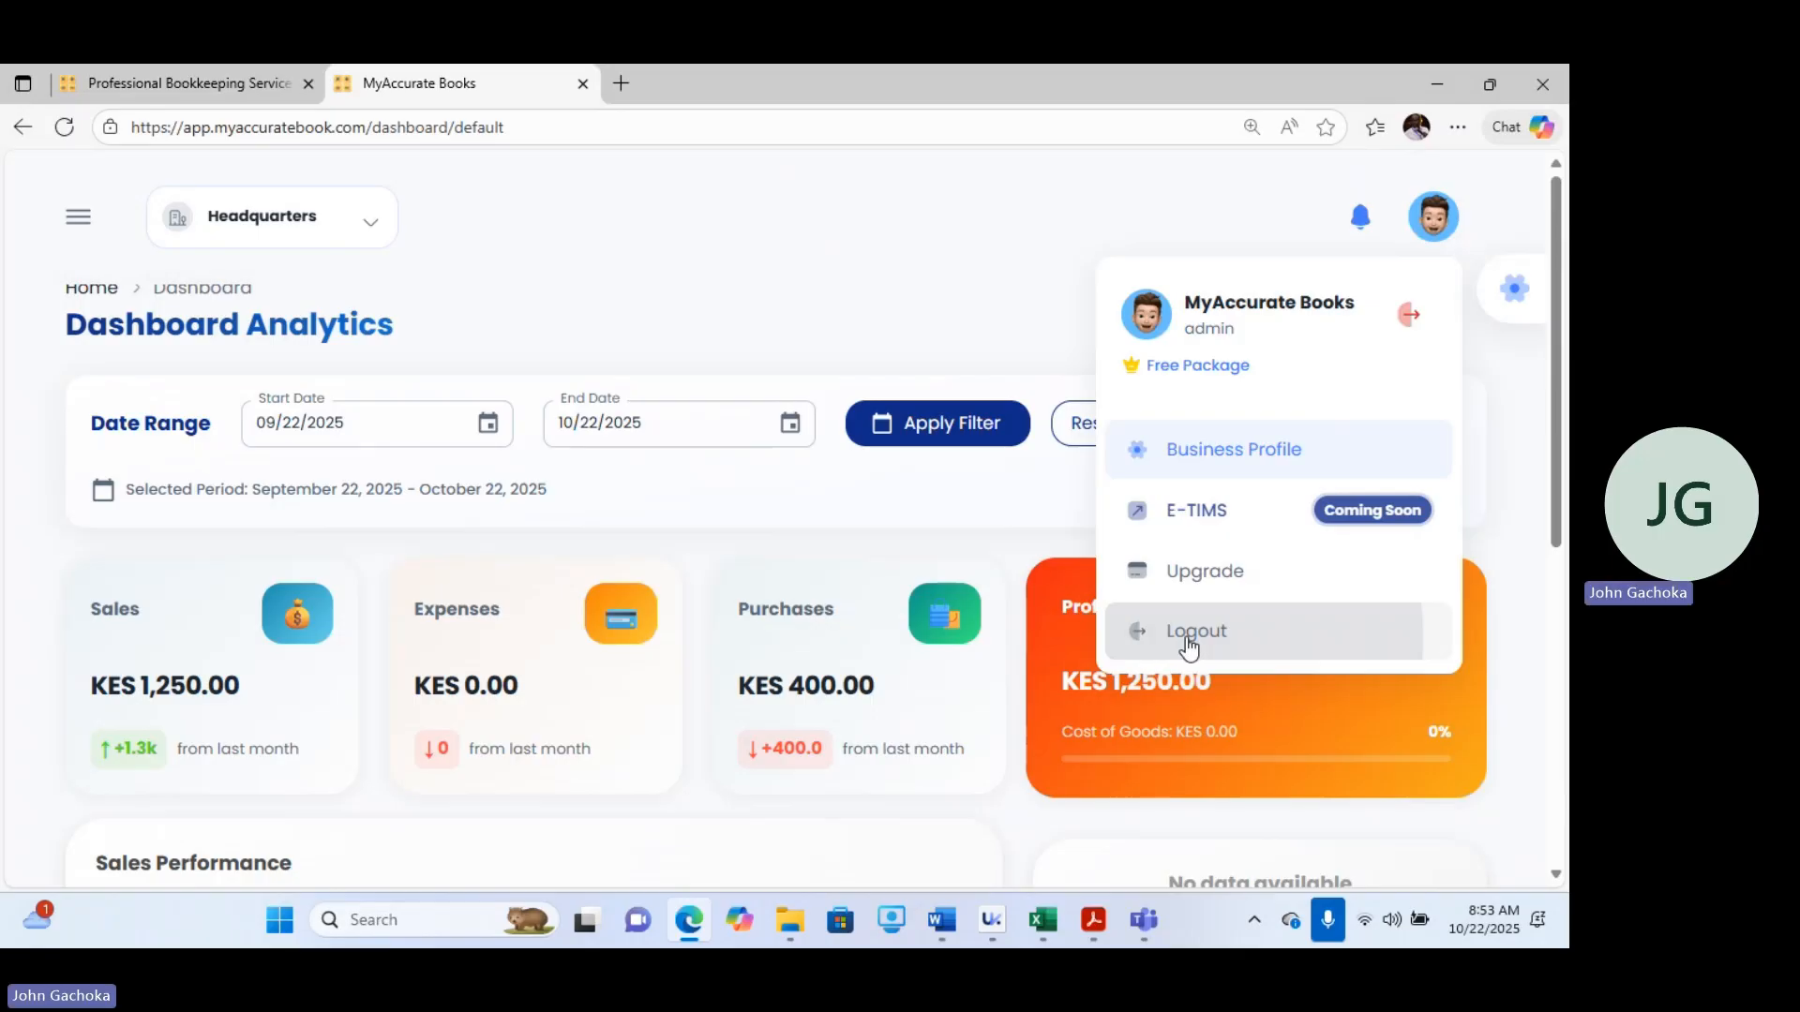
click(1189, 647)
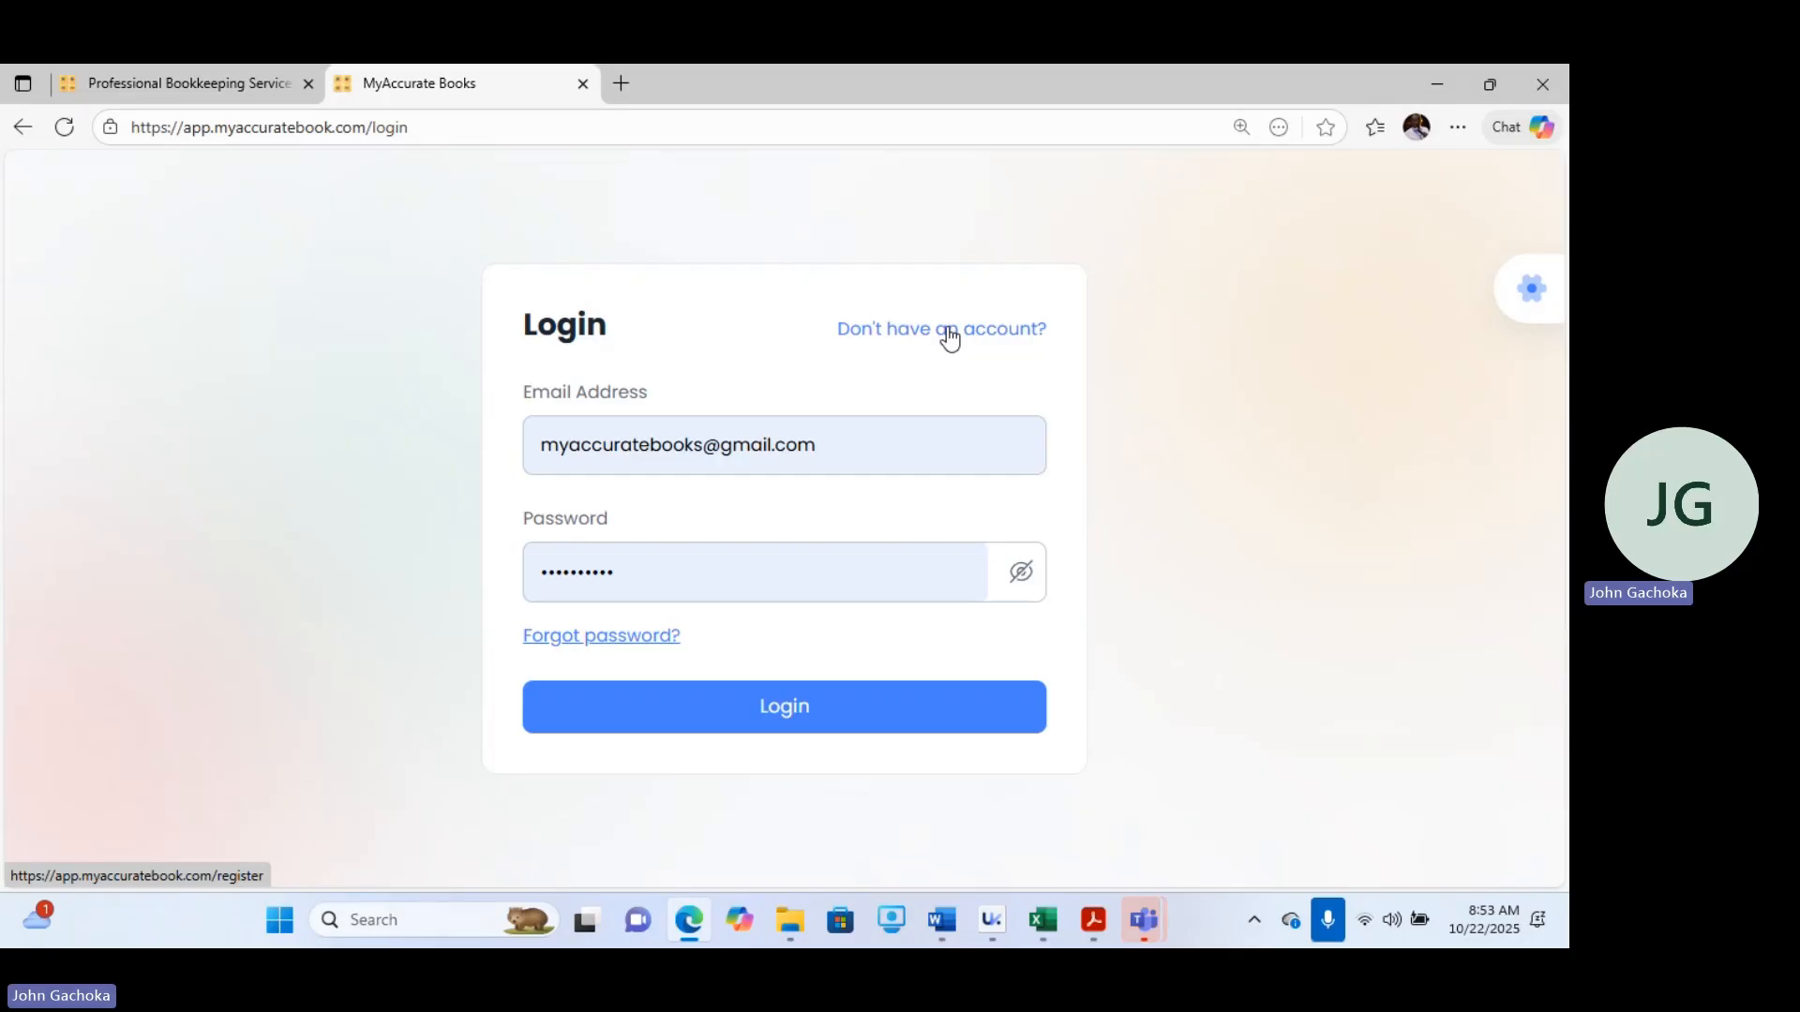
Open the sign-up page and scroll through its registration fields.
click(949, 333)
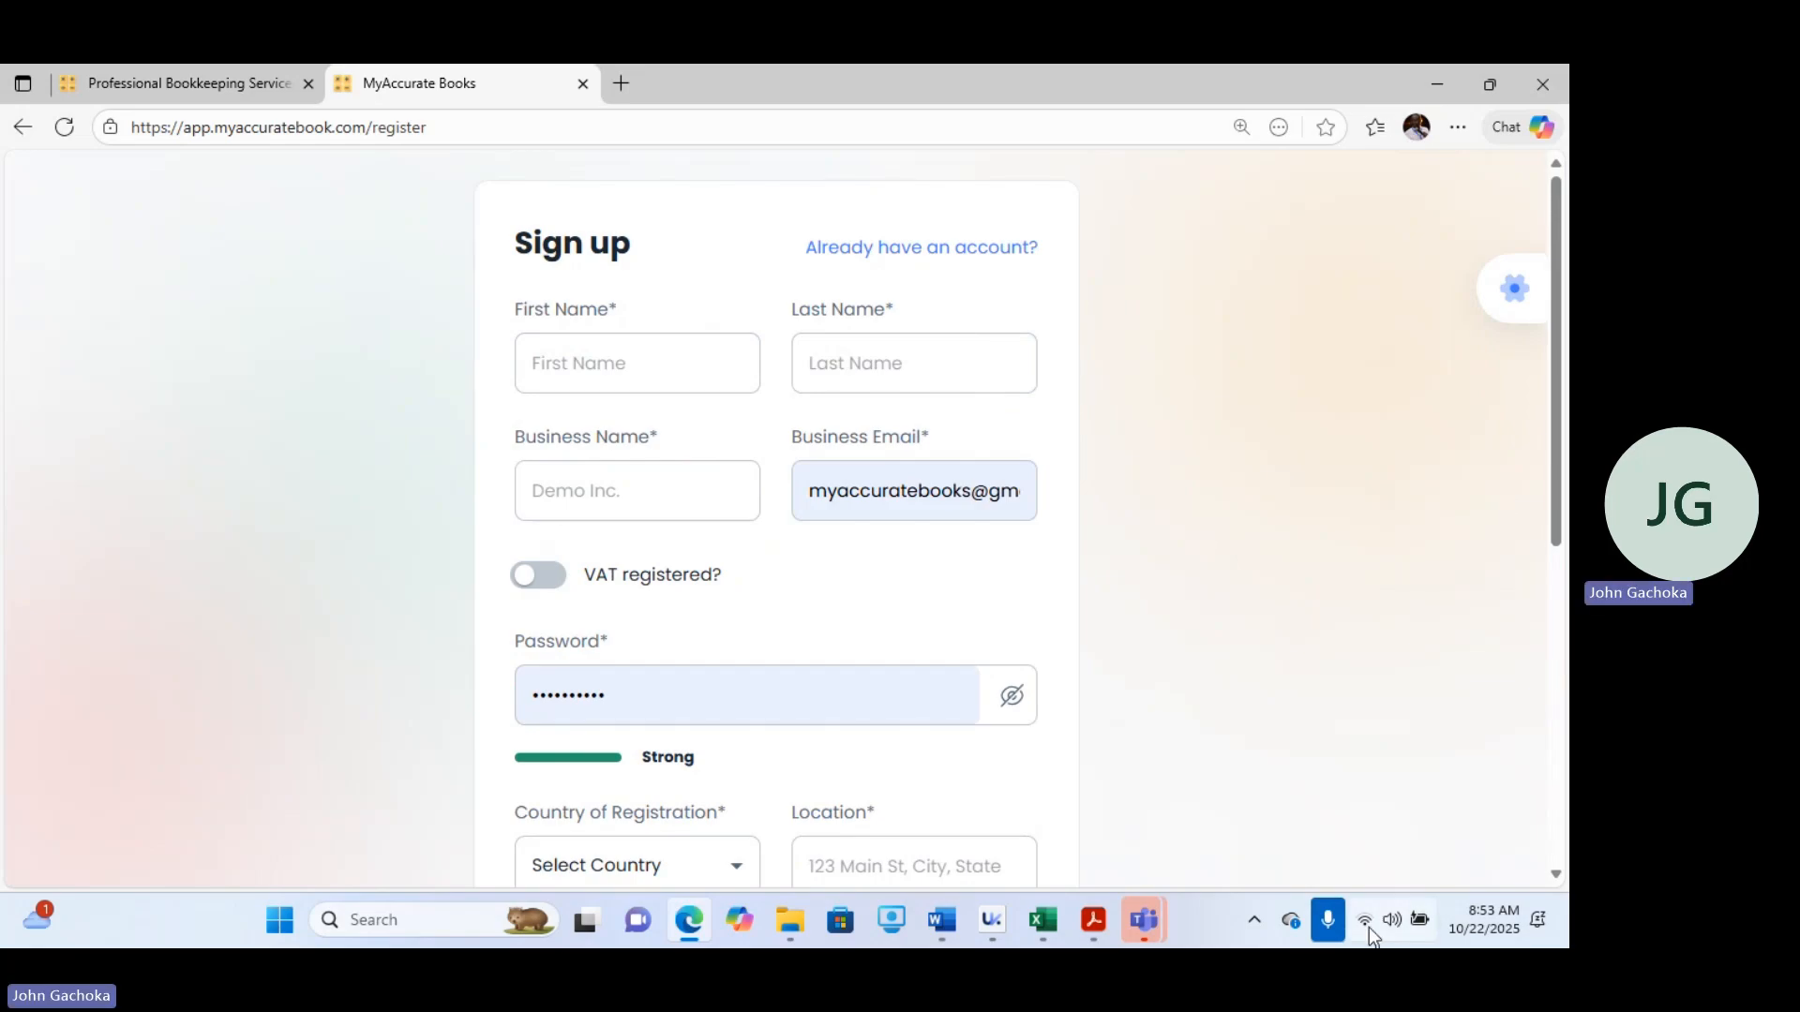
drag(1564, 501, 1567, 659)
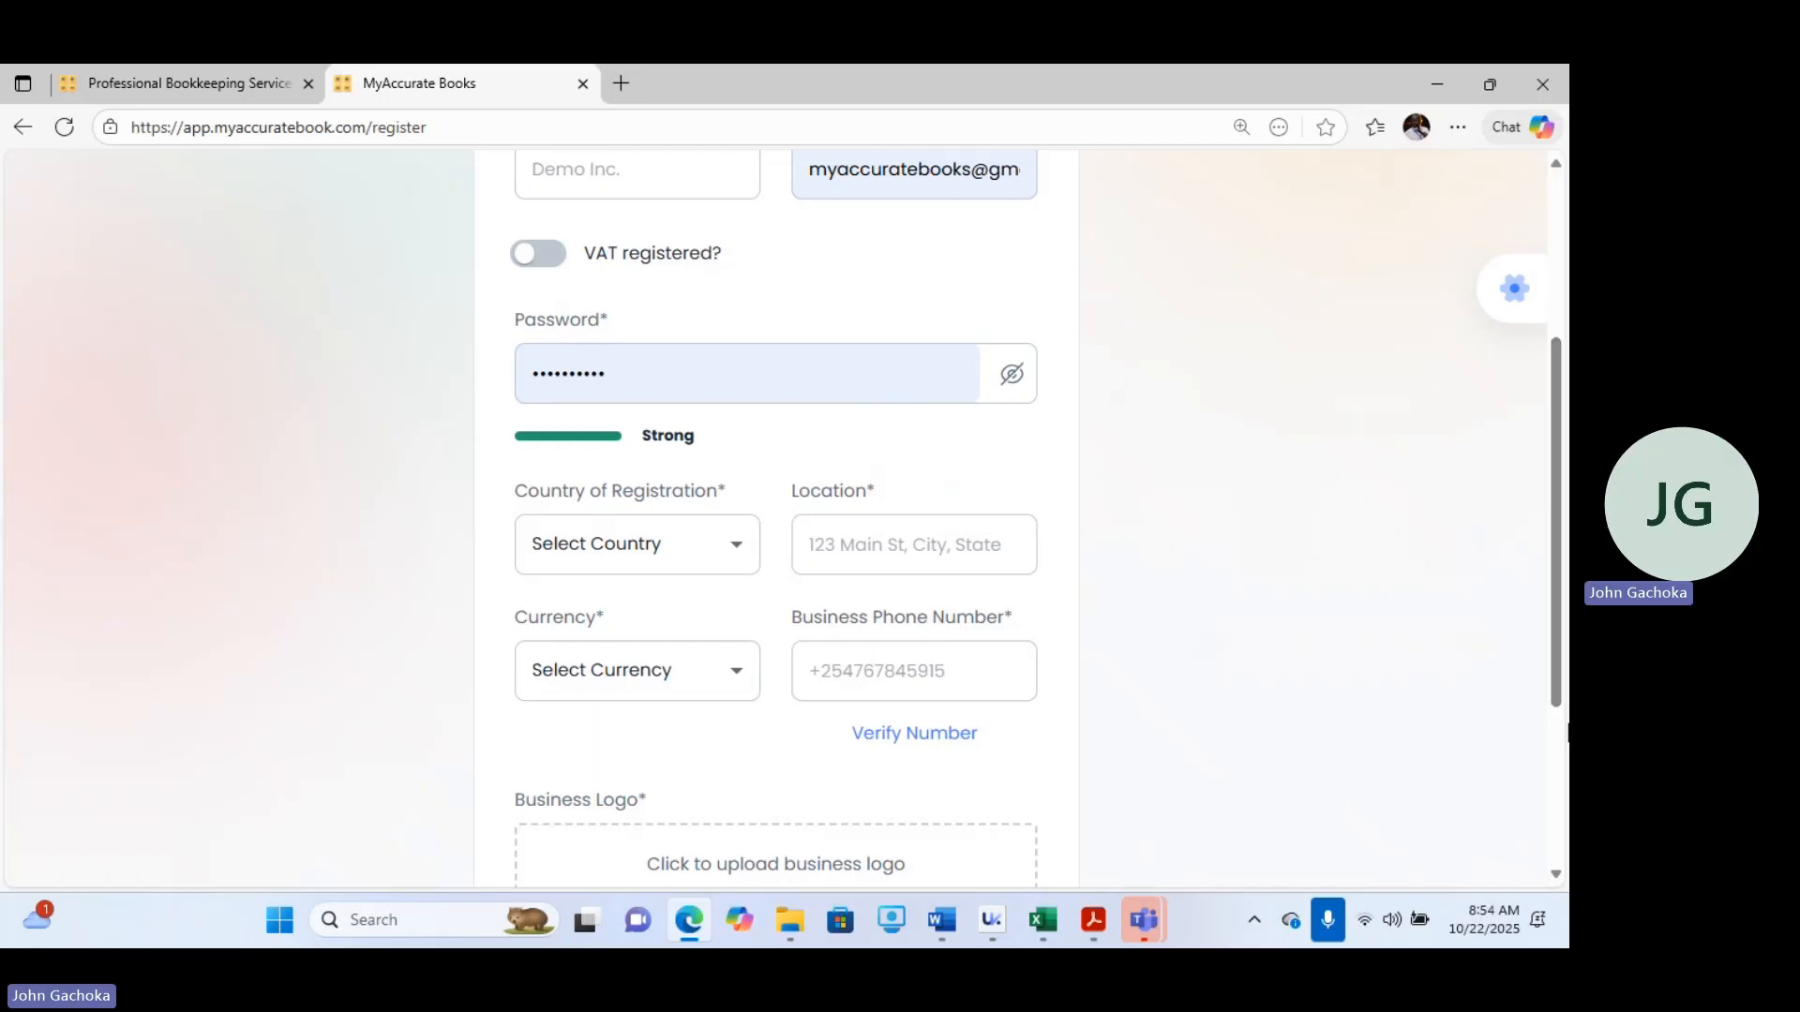
drag(1558, 659, 1558, 813)
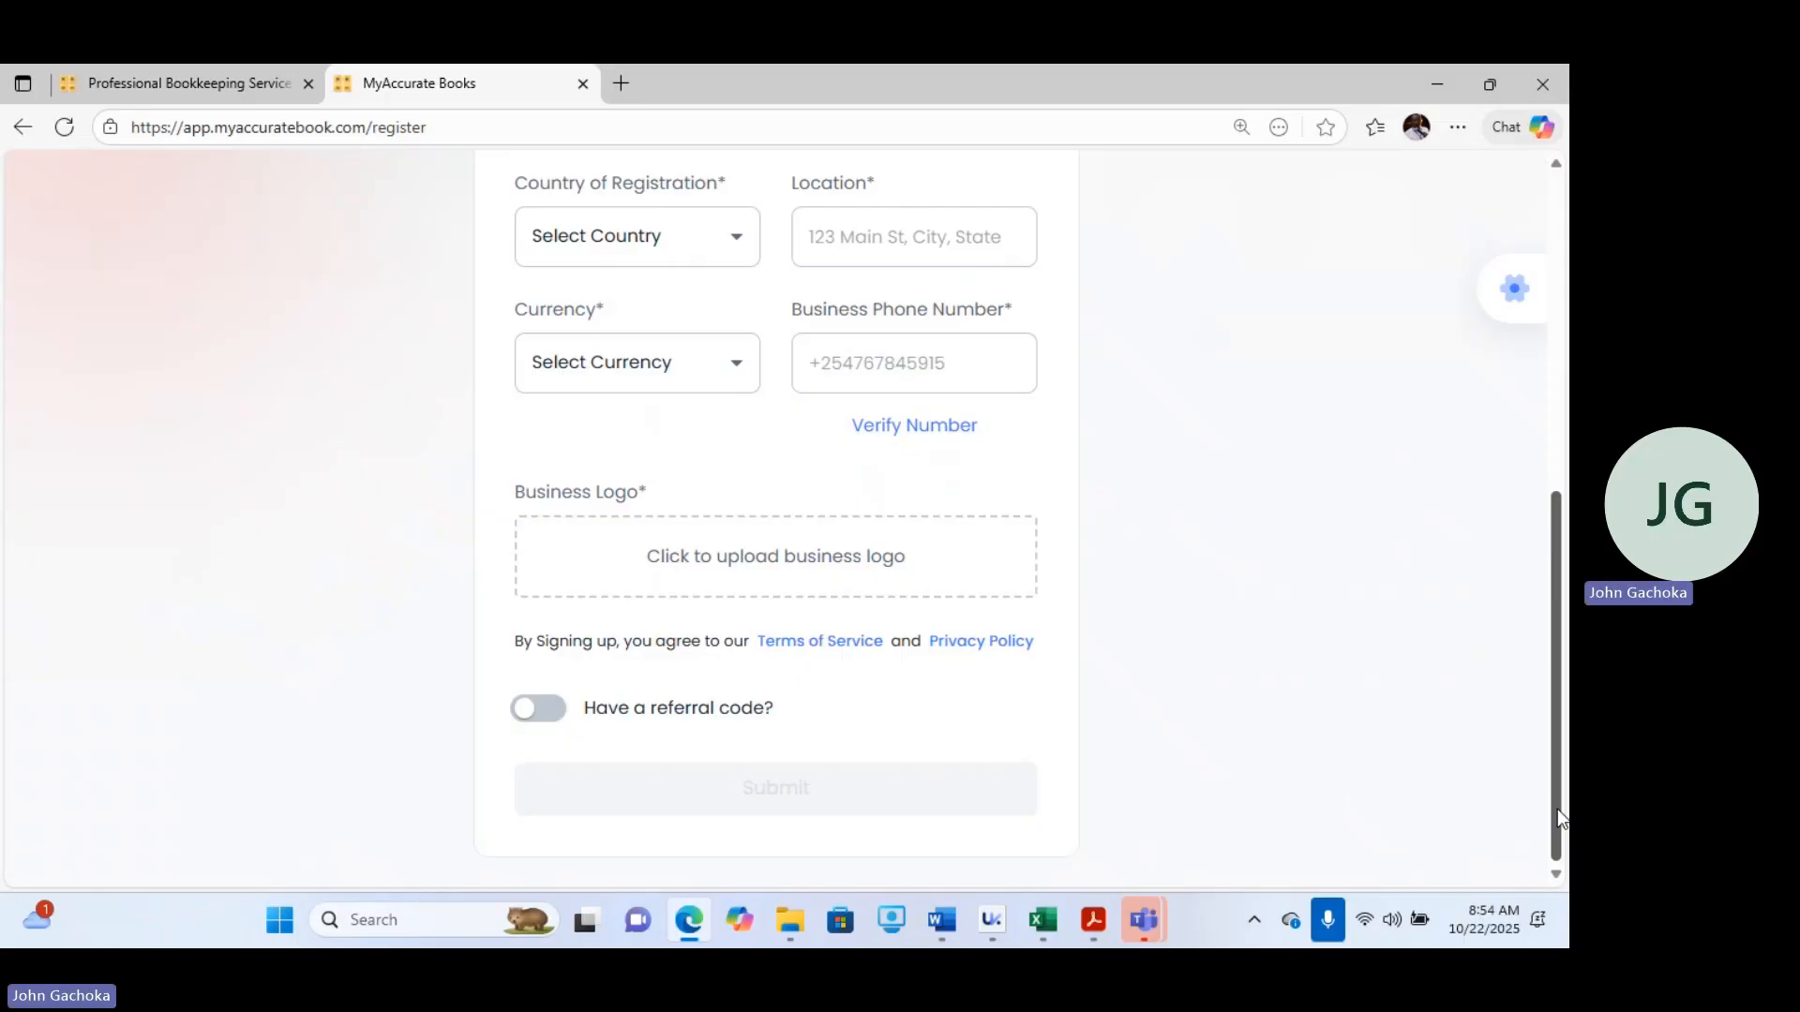
drag(1555, 777, 1568, 408)
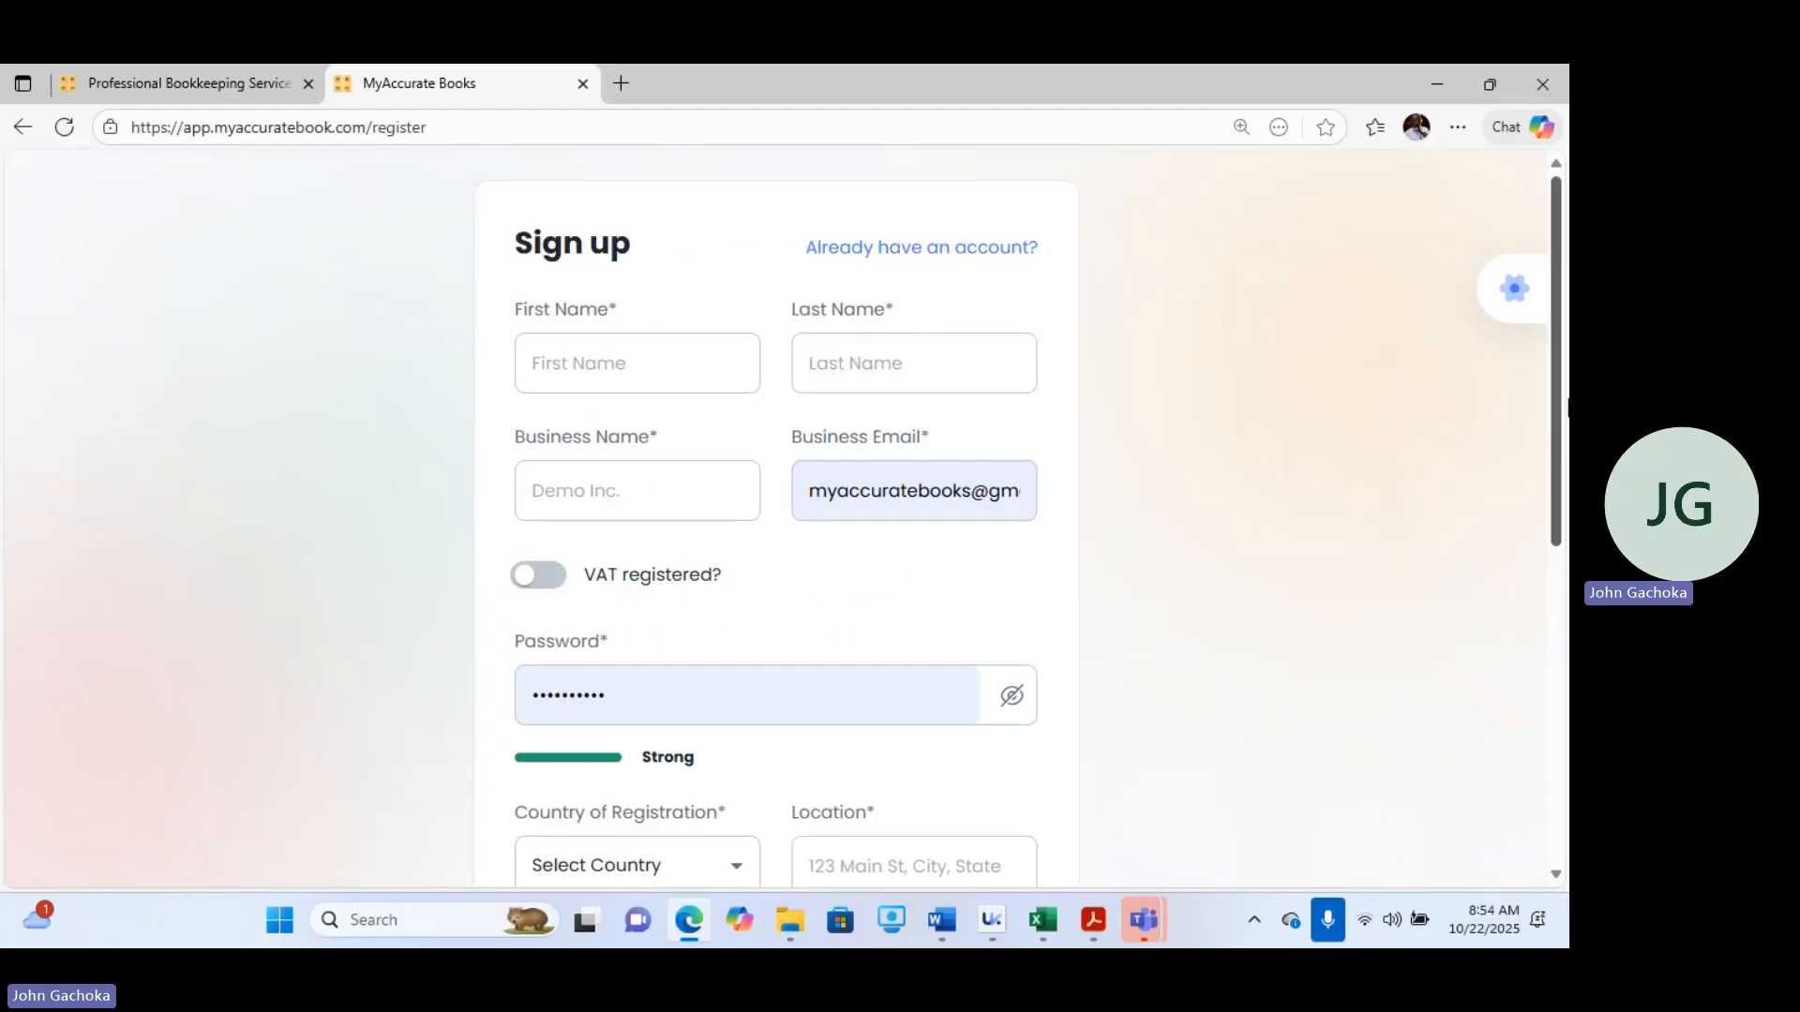
Return to the login page and log in with the prefilled credentials.
click(908, 251)
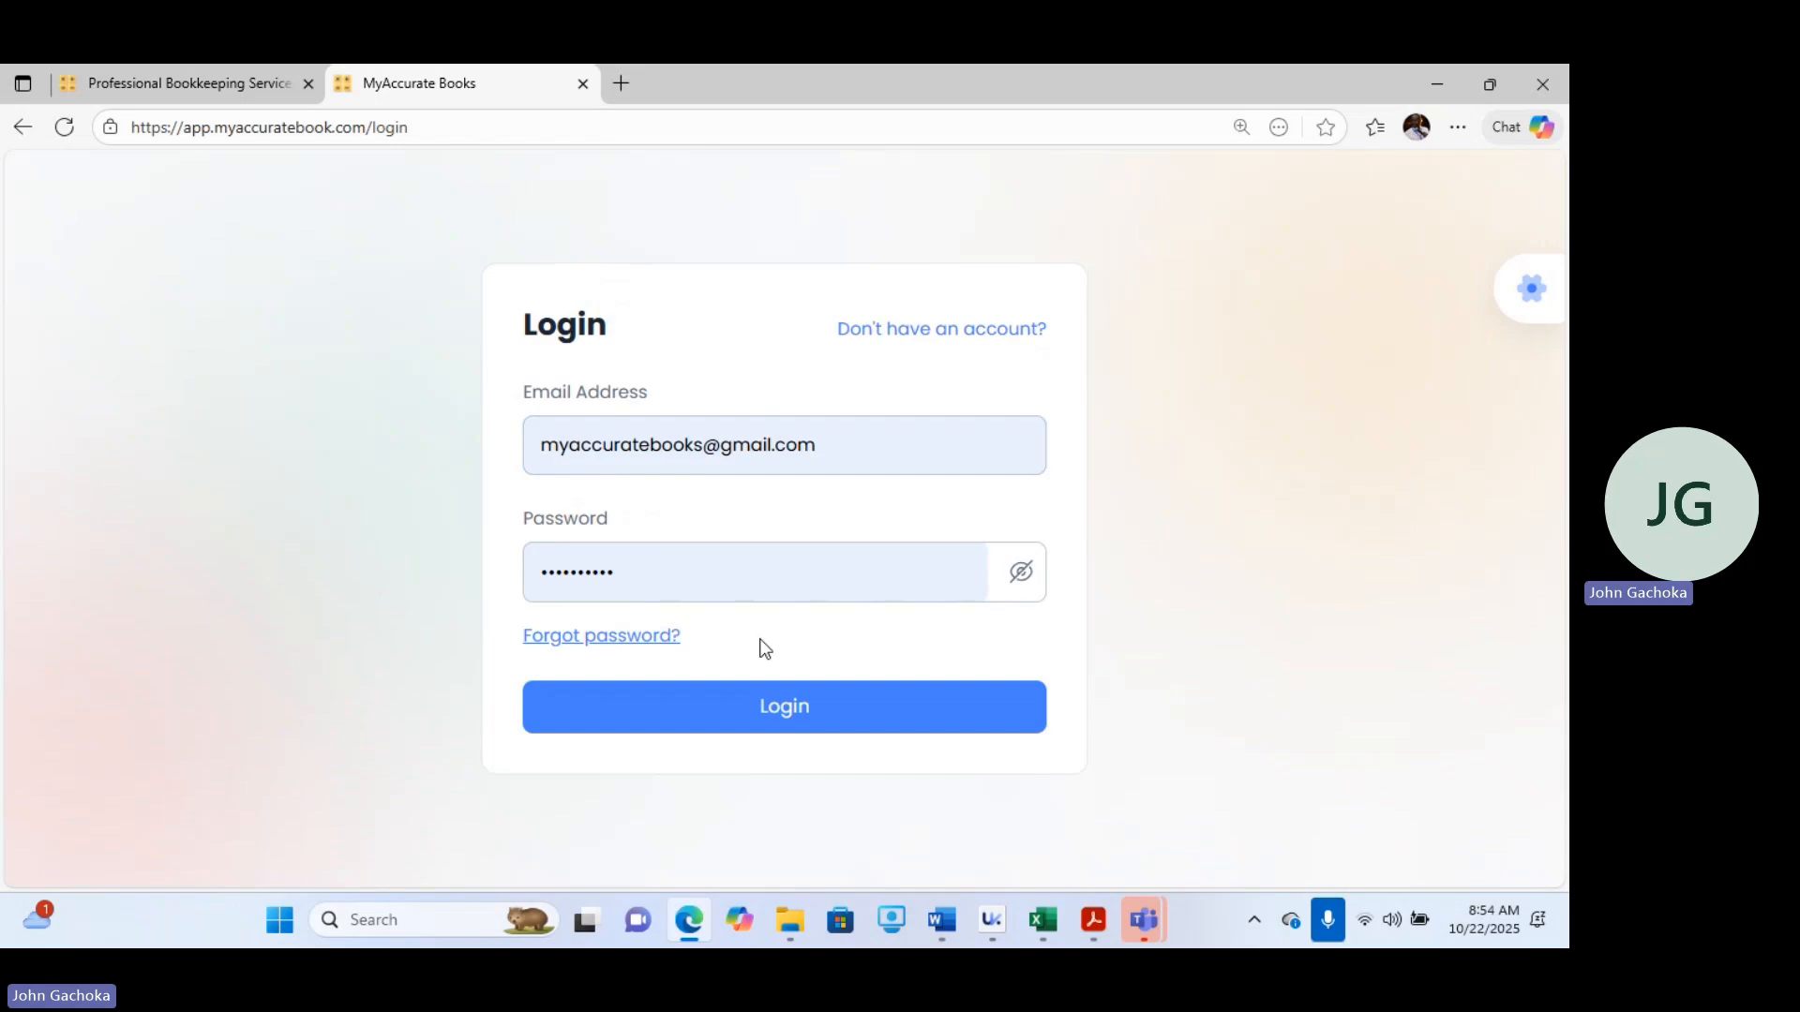
click(758, 726)
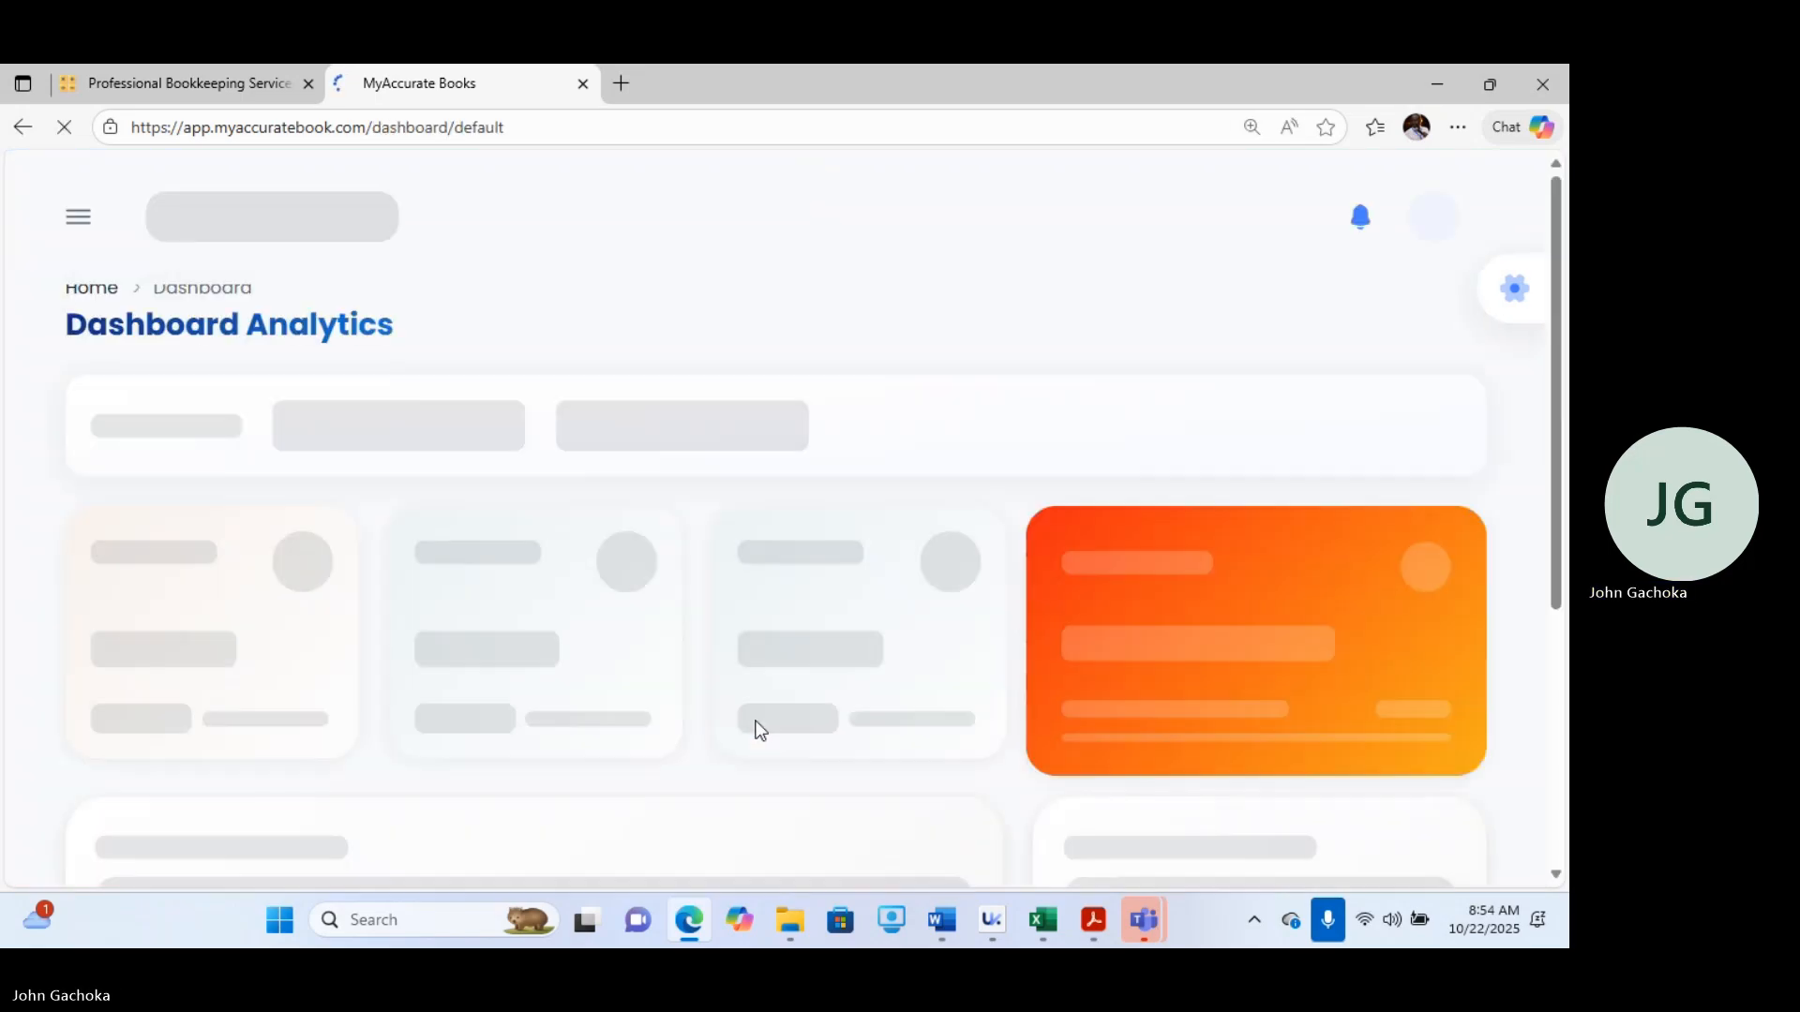
Step the Weekly Sales chart back week by week to Aug 31 – Sep 6, 2025.
click(79, 217)
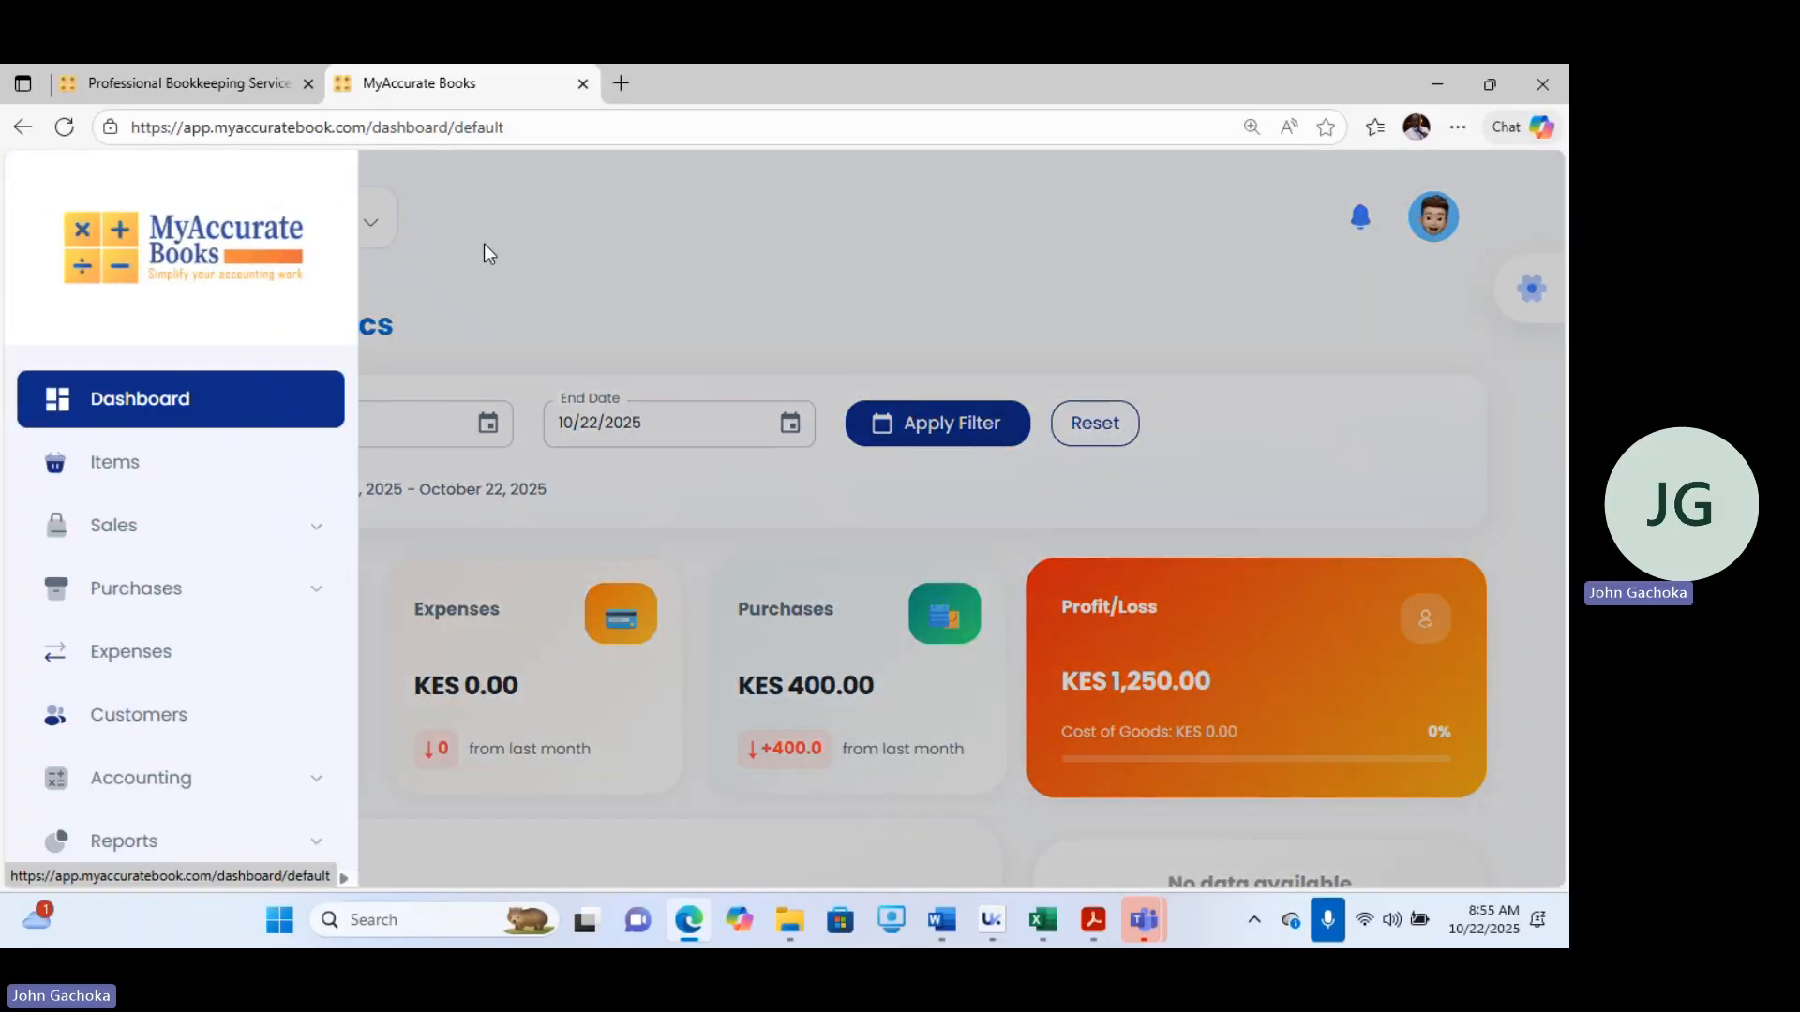
click(484, 246)
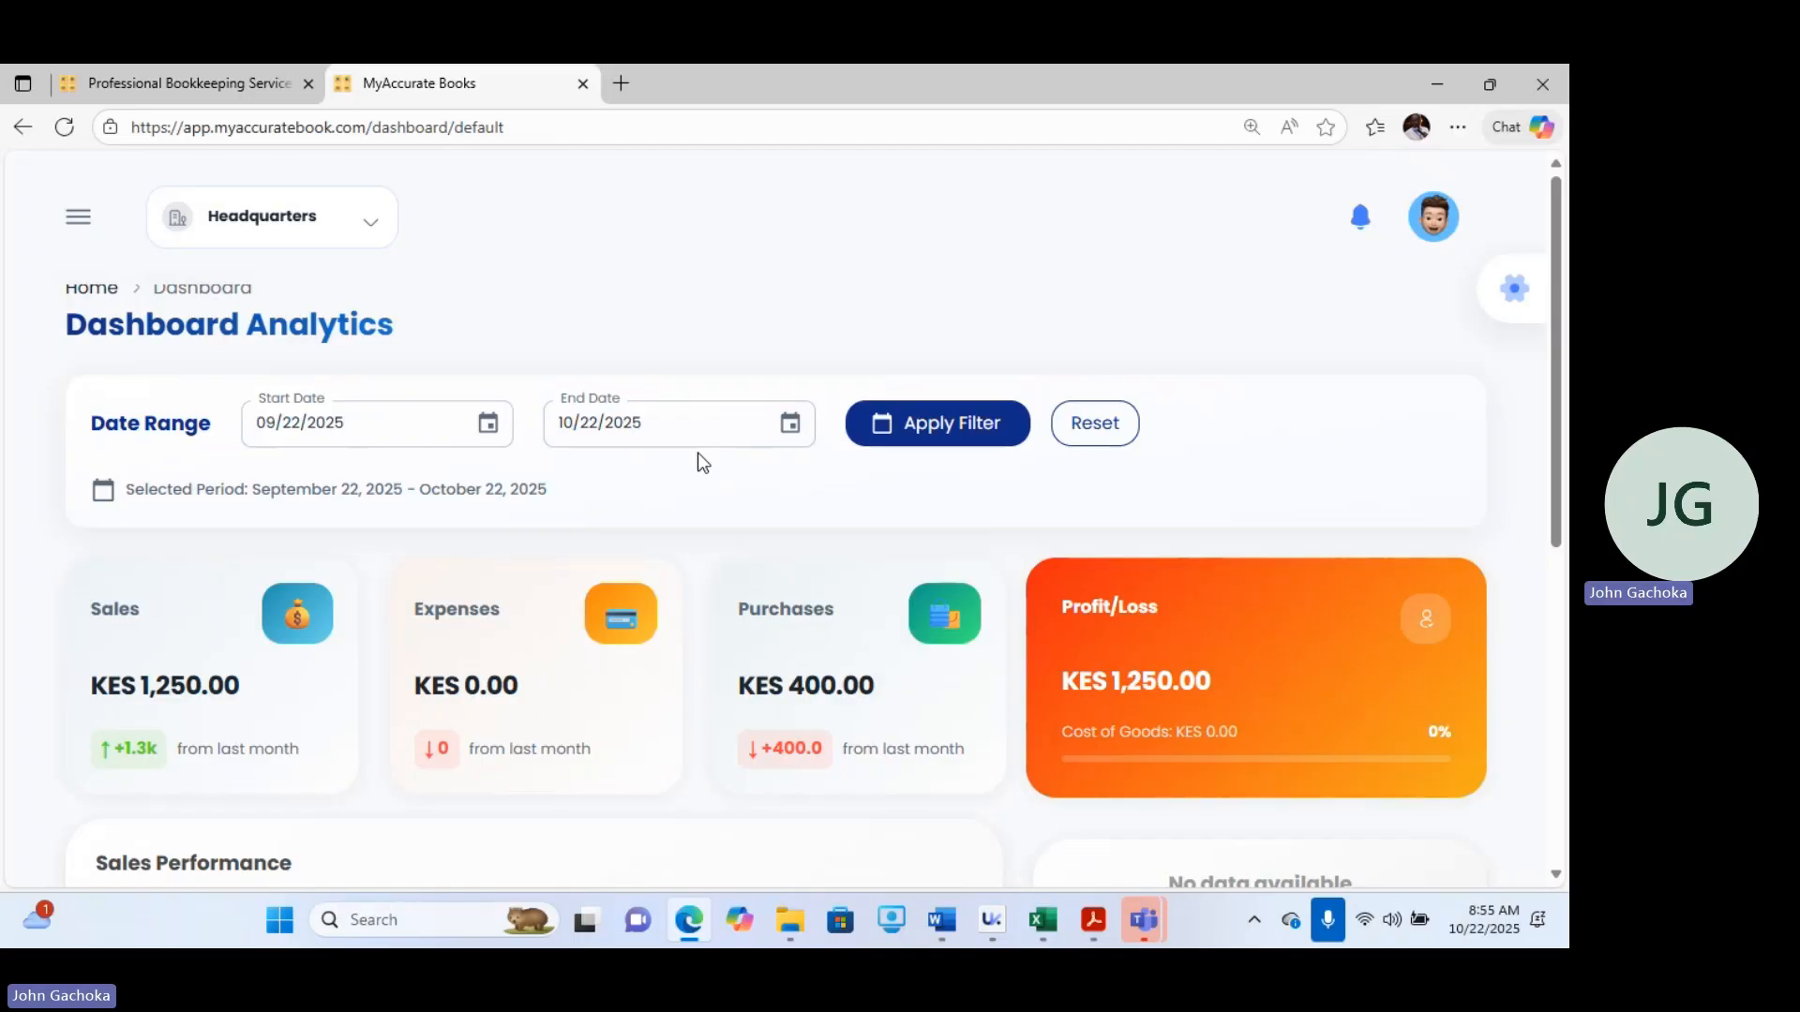
drag(1556, 394, 1568, 701)
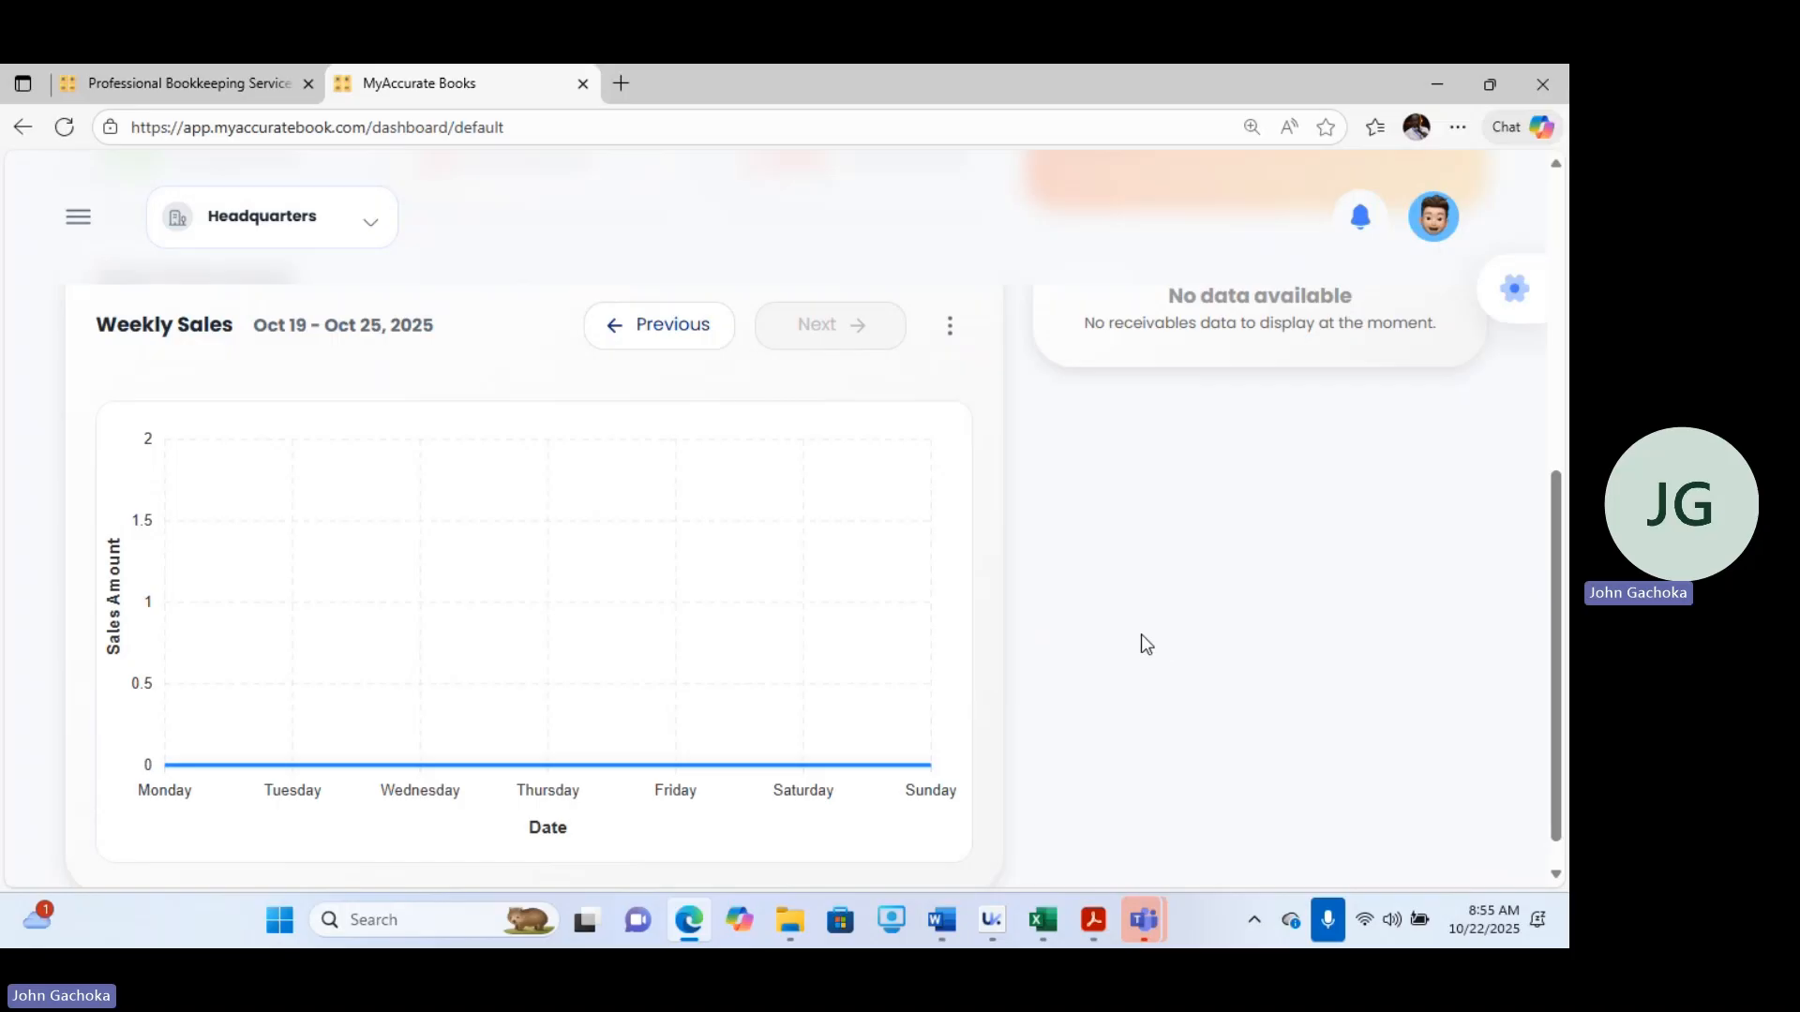
click(671, 347)
click(671, 347)
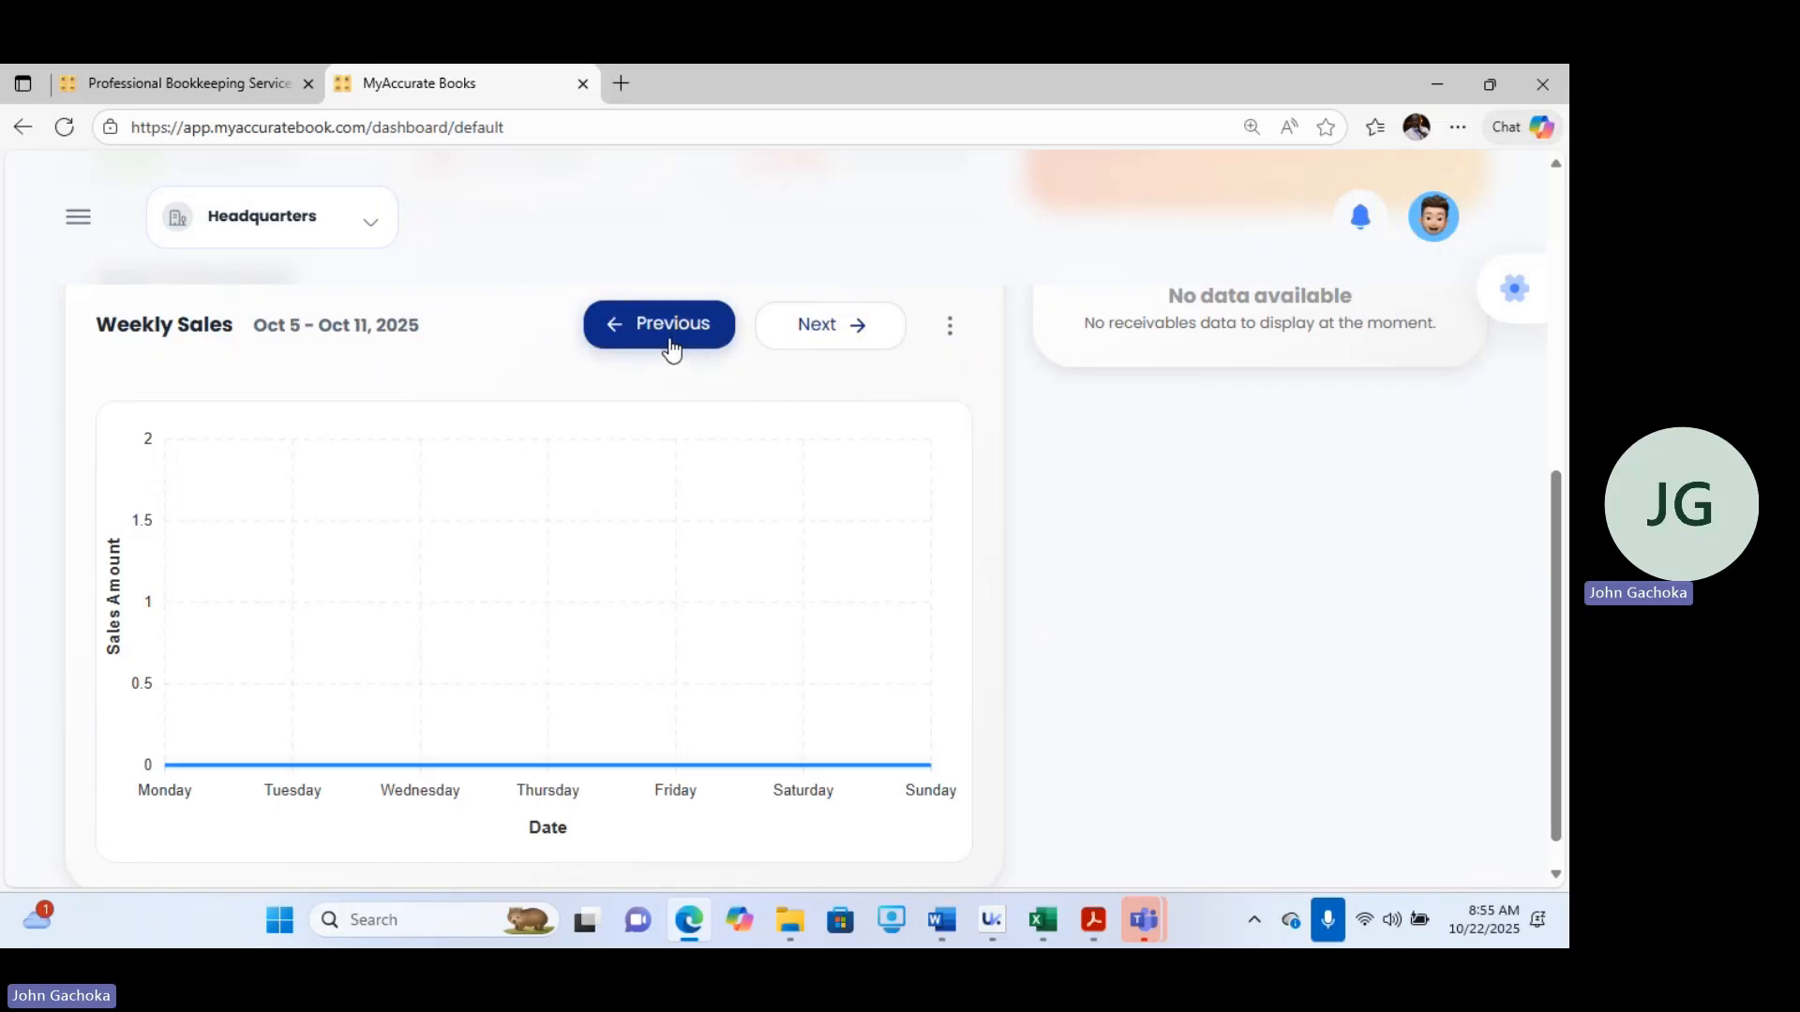
click(671, 346)
click(670, 347)
click(670, 346)
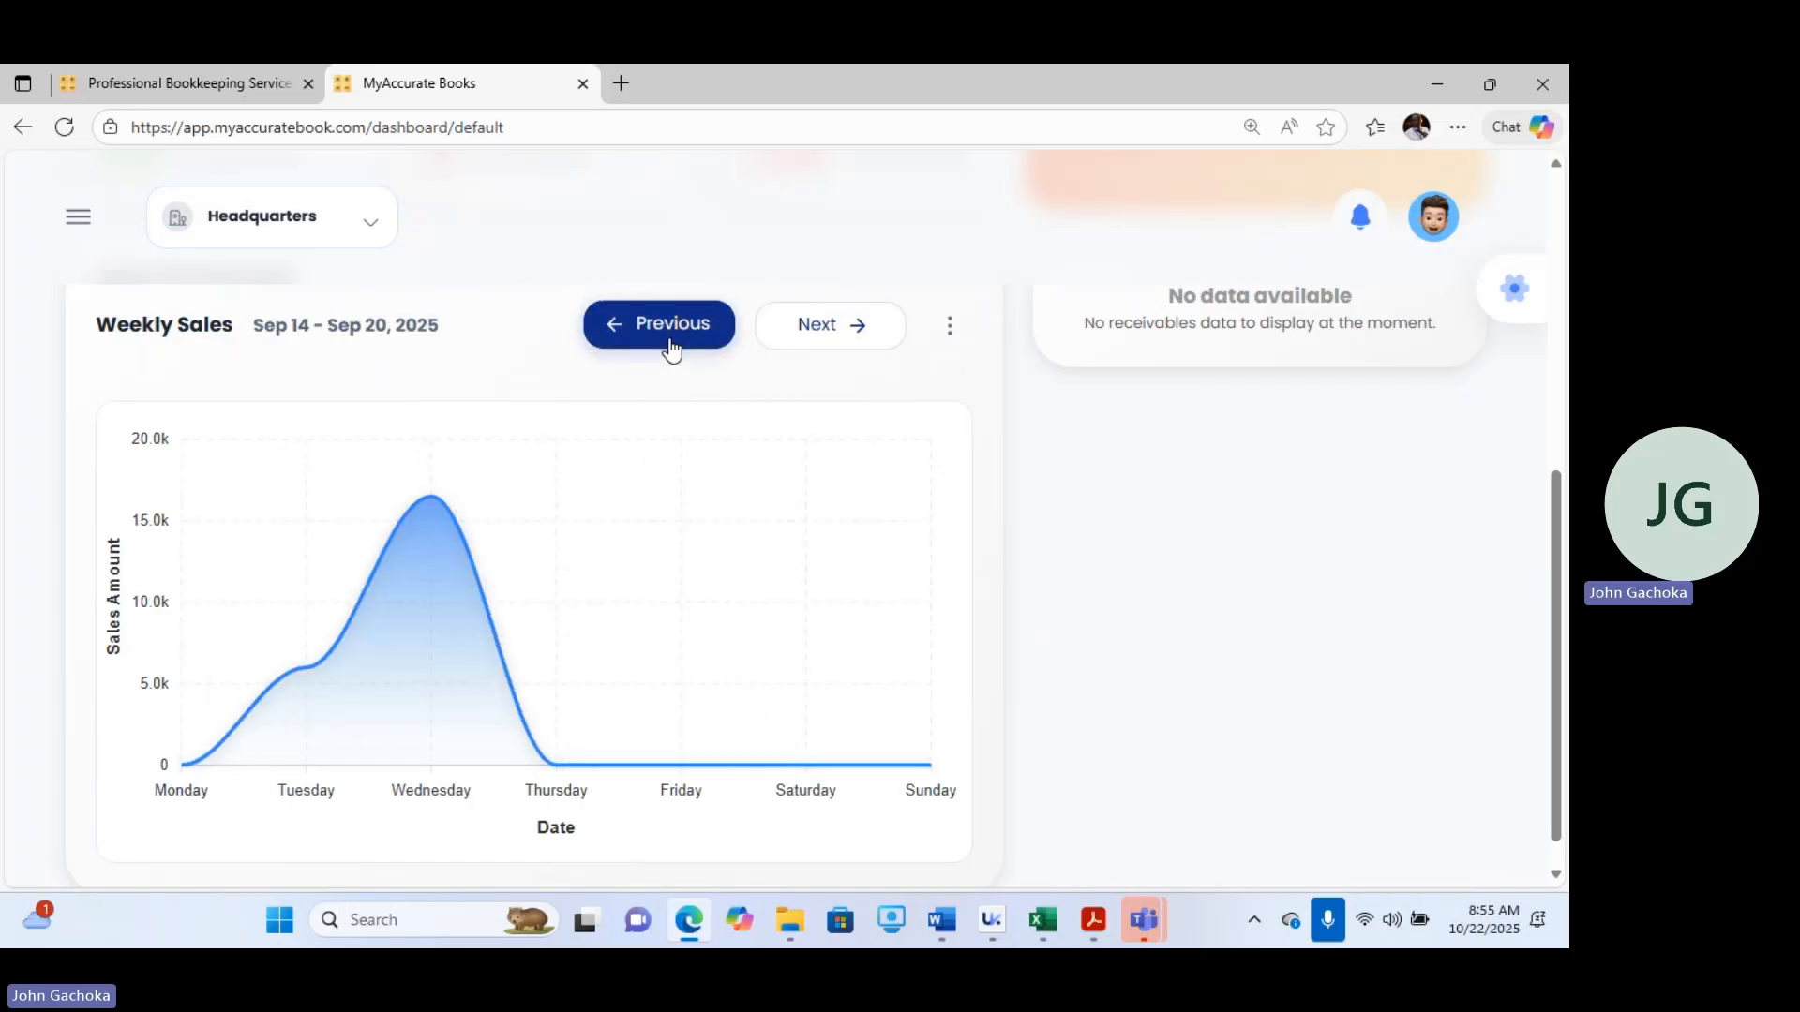
click(671, 347)
click(670, 347)
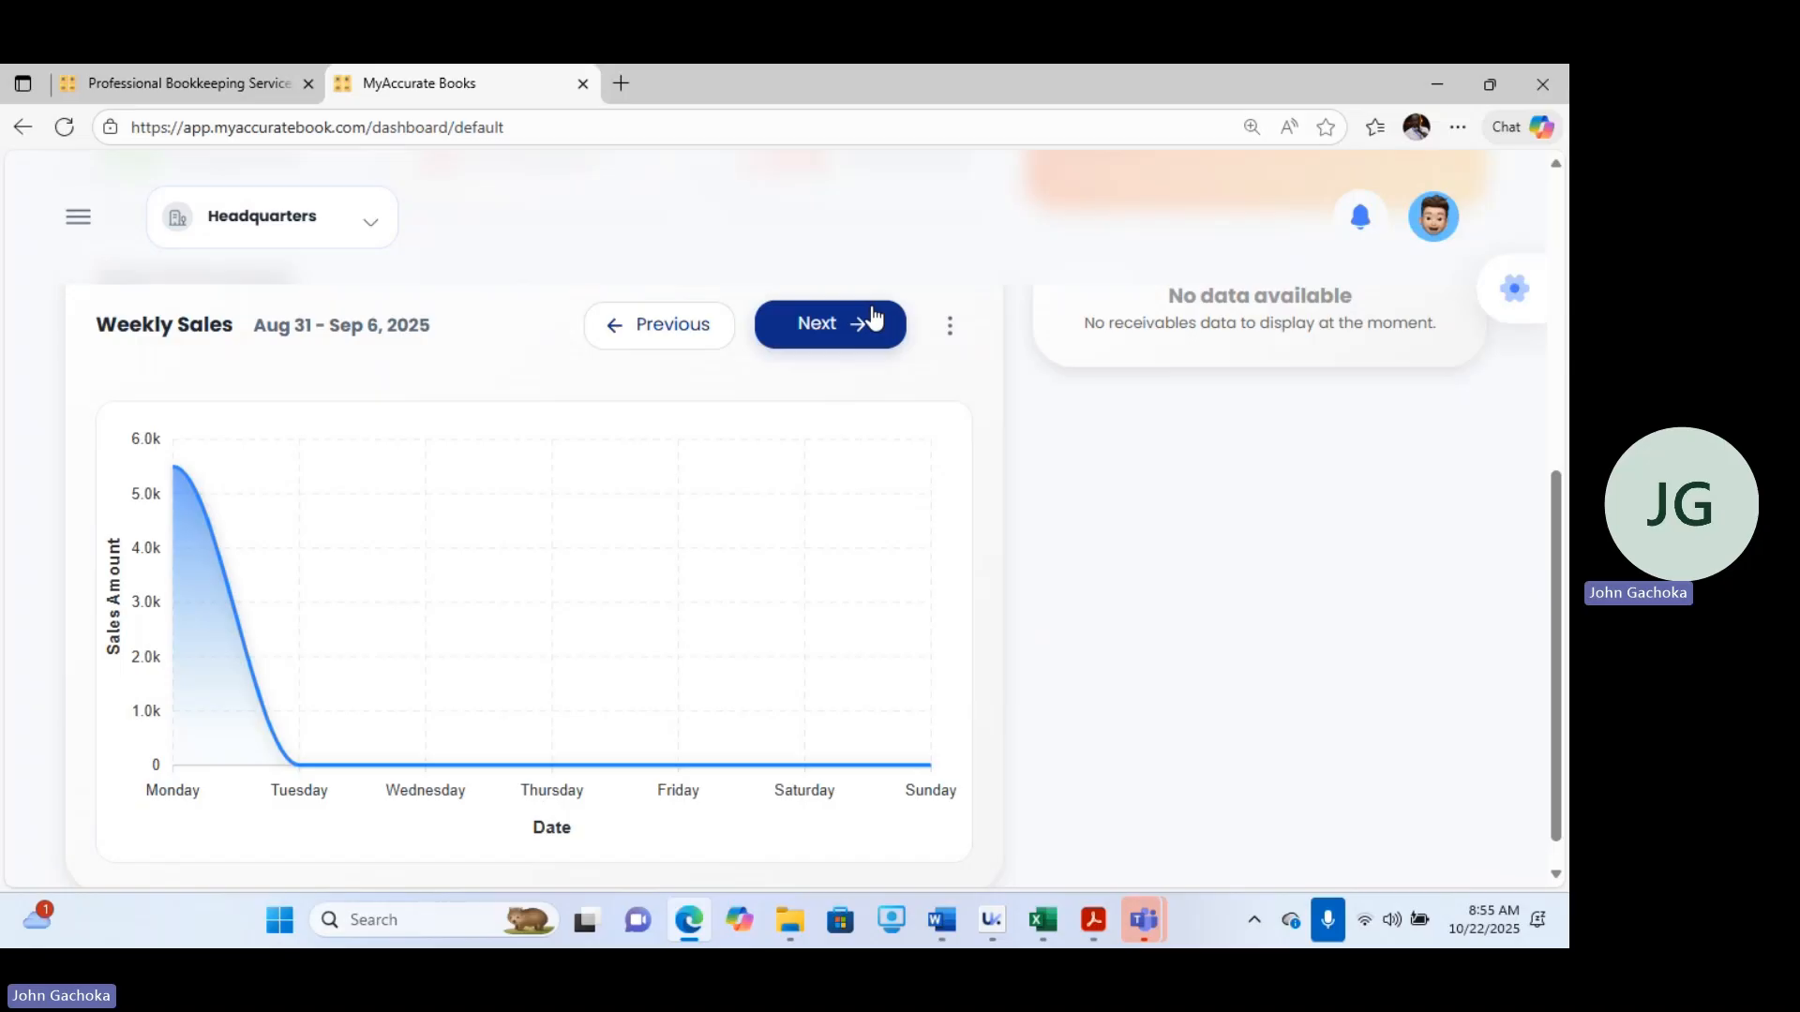
Open the Items page from the navigation menu and scroll through it.
mouse_move(182, 463)
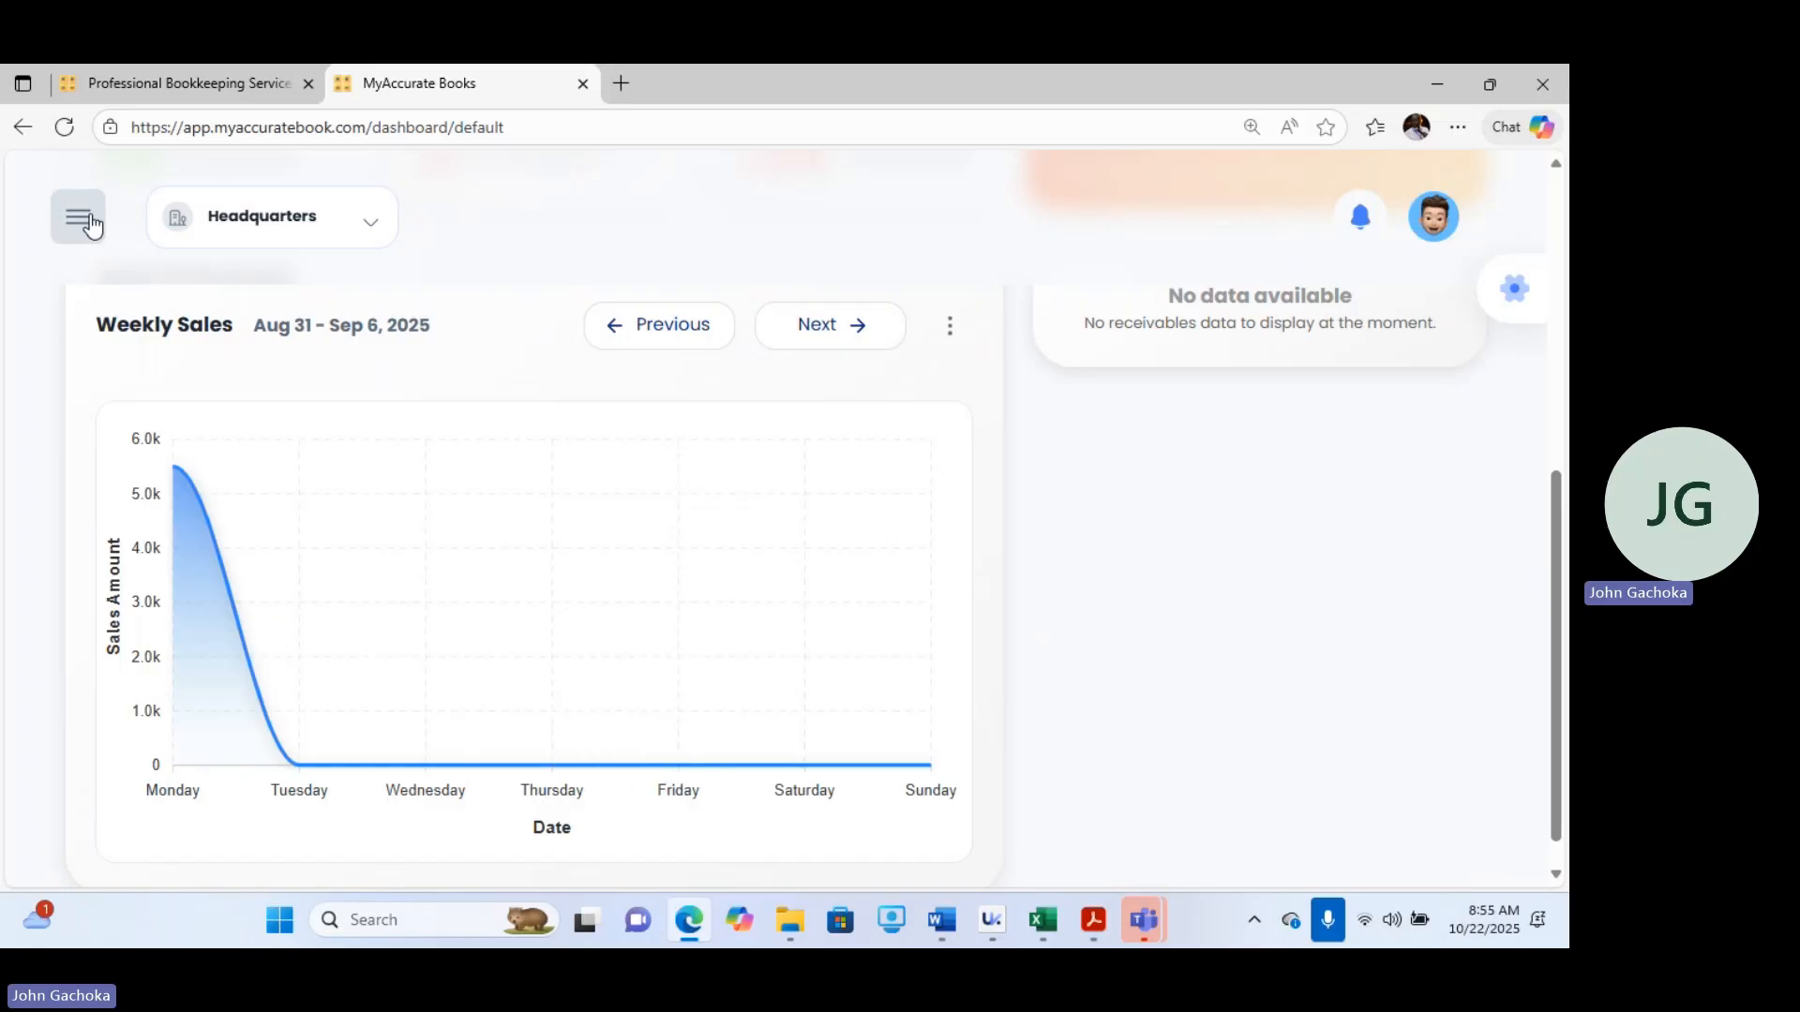
click(84, 220)
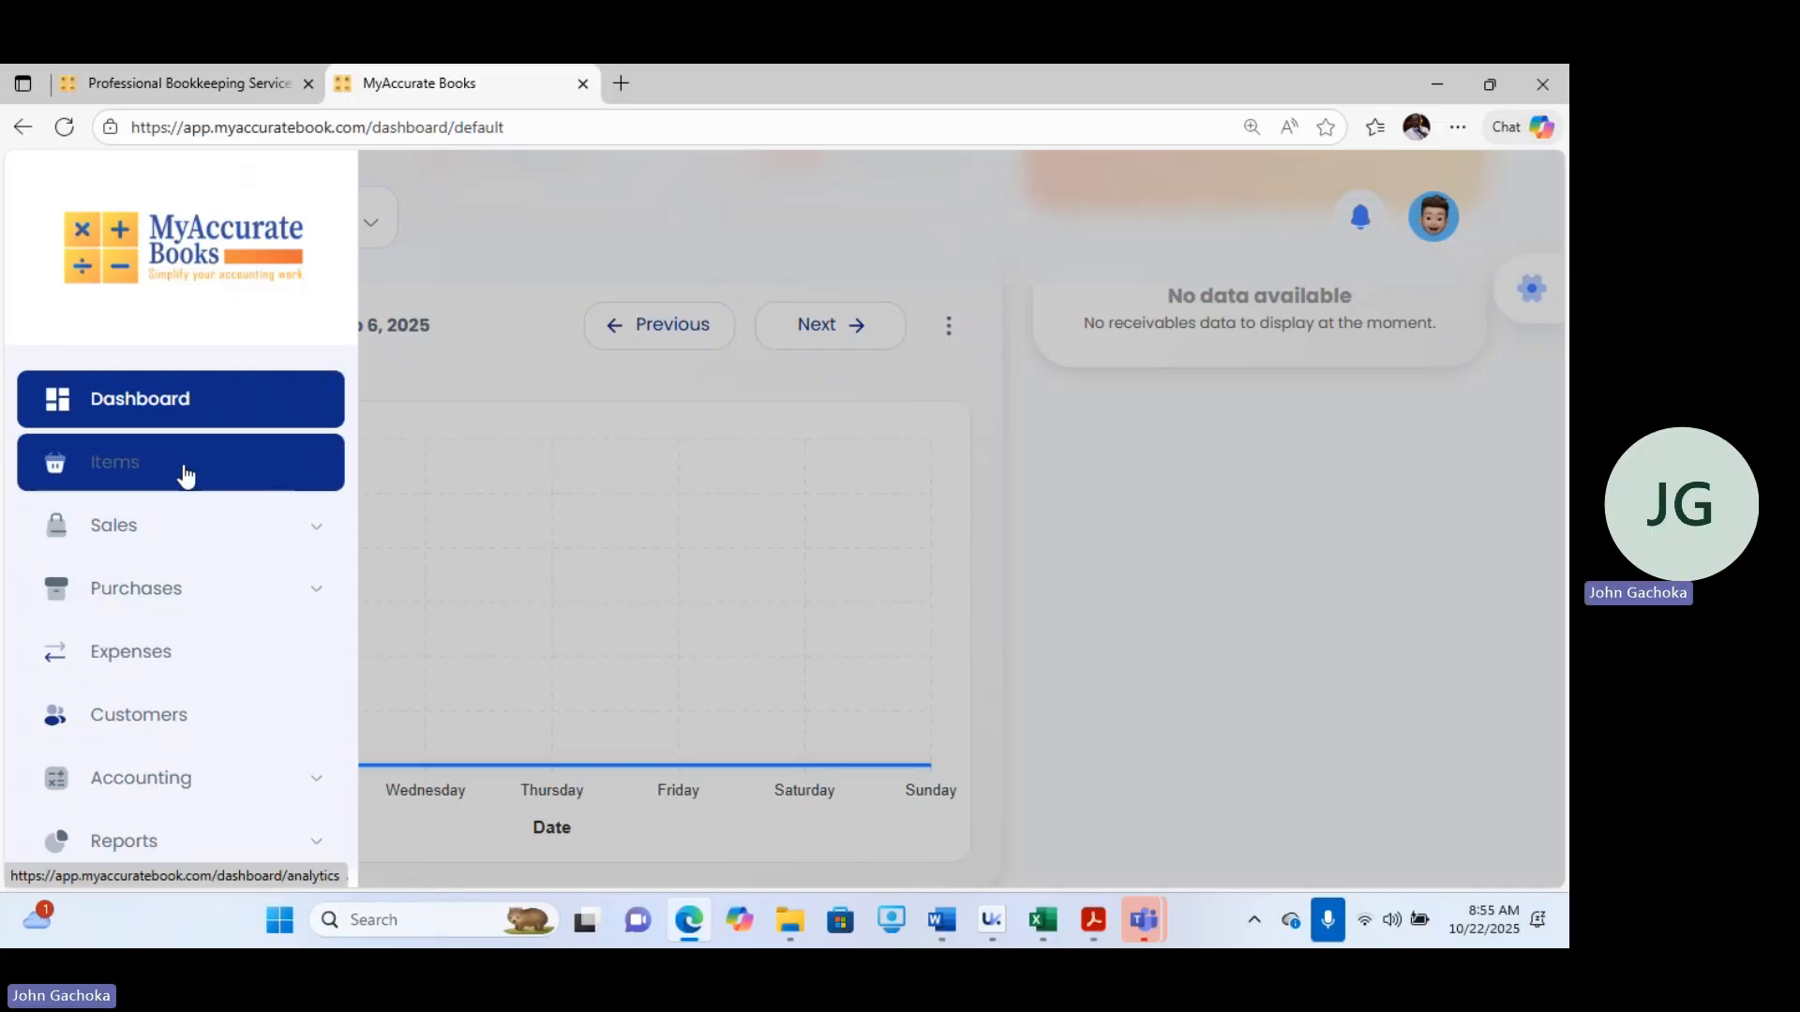
click(185, 472)
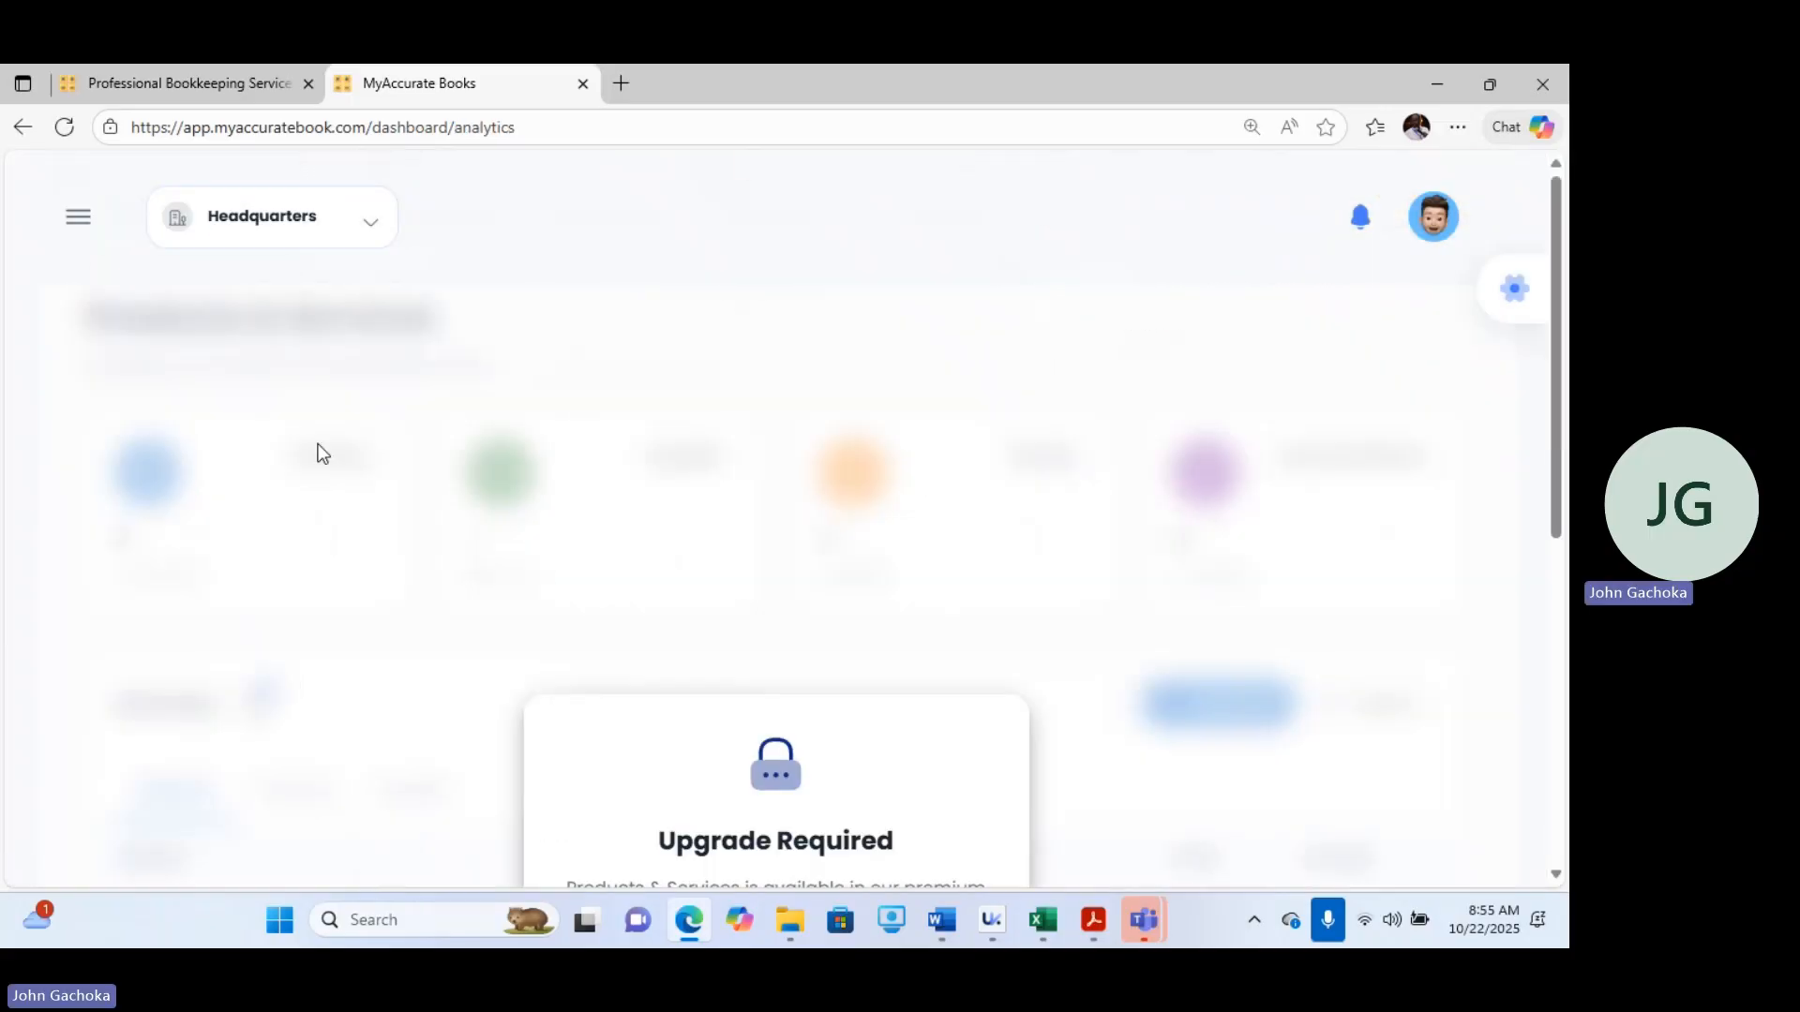
drag(1558, 352, 1567, 821)
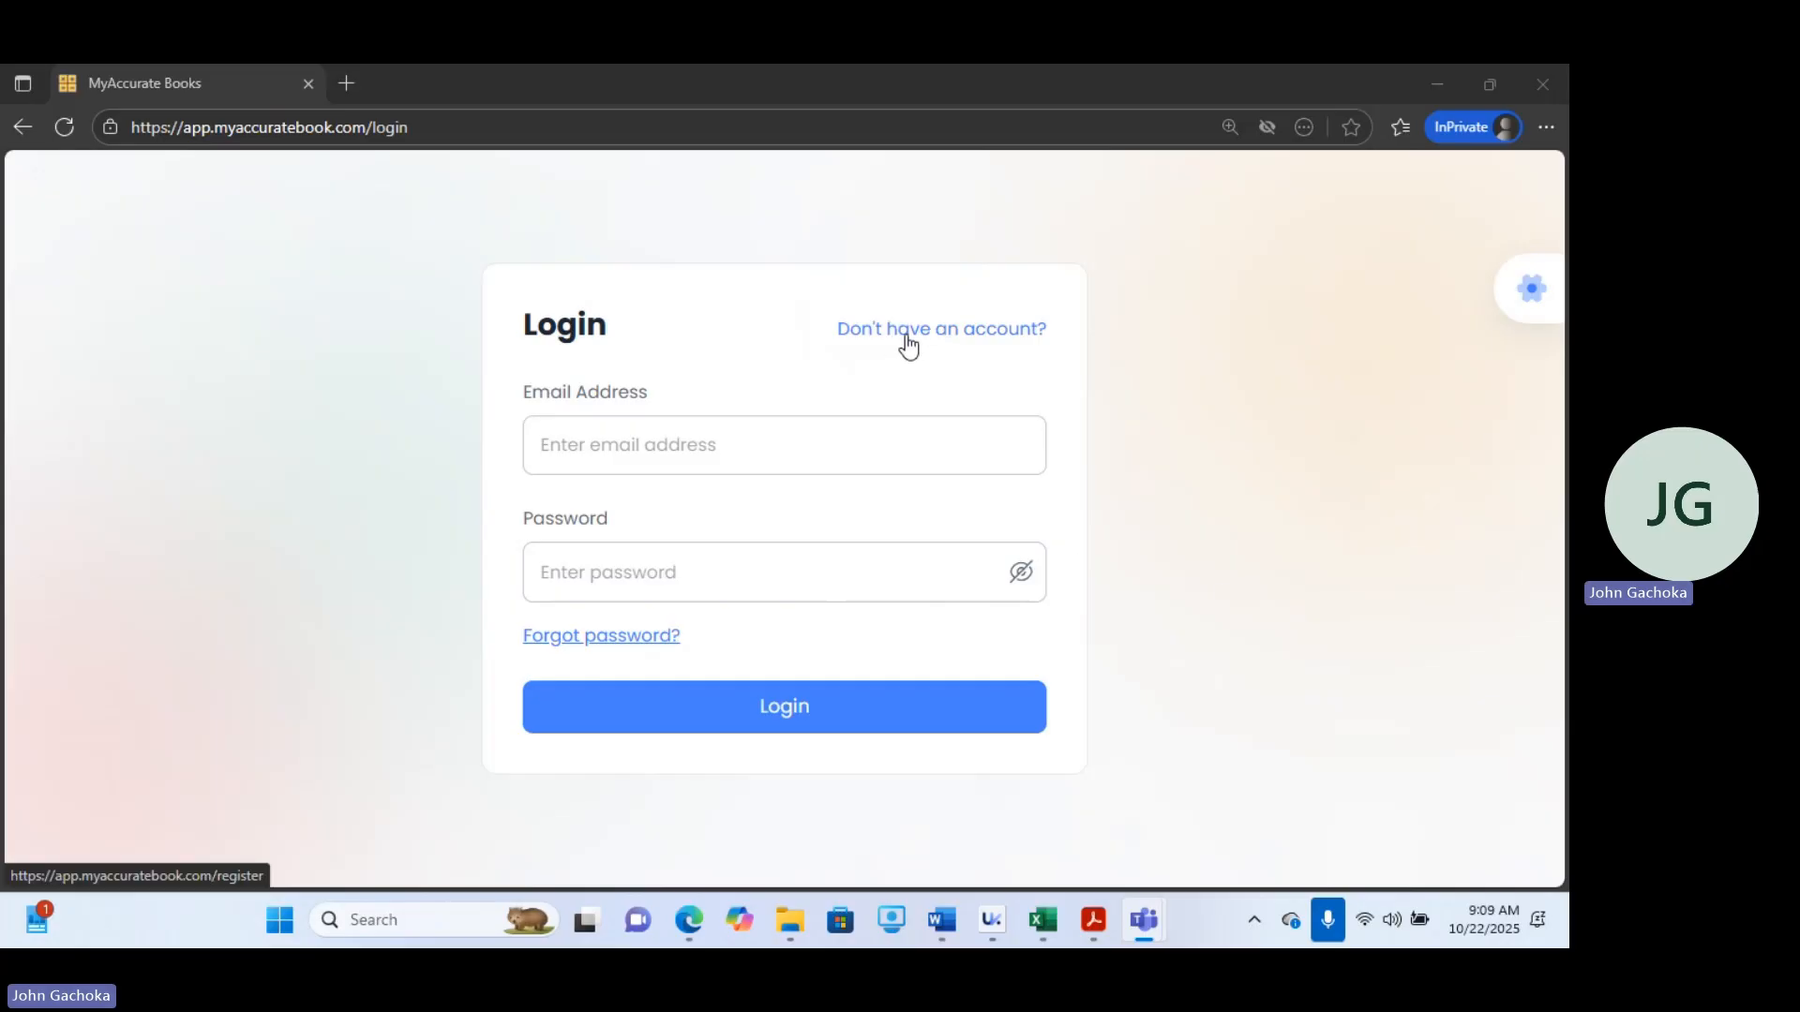
Open the sign-up form from the login page and scroll to the registration details.
click(938, 337)
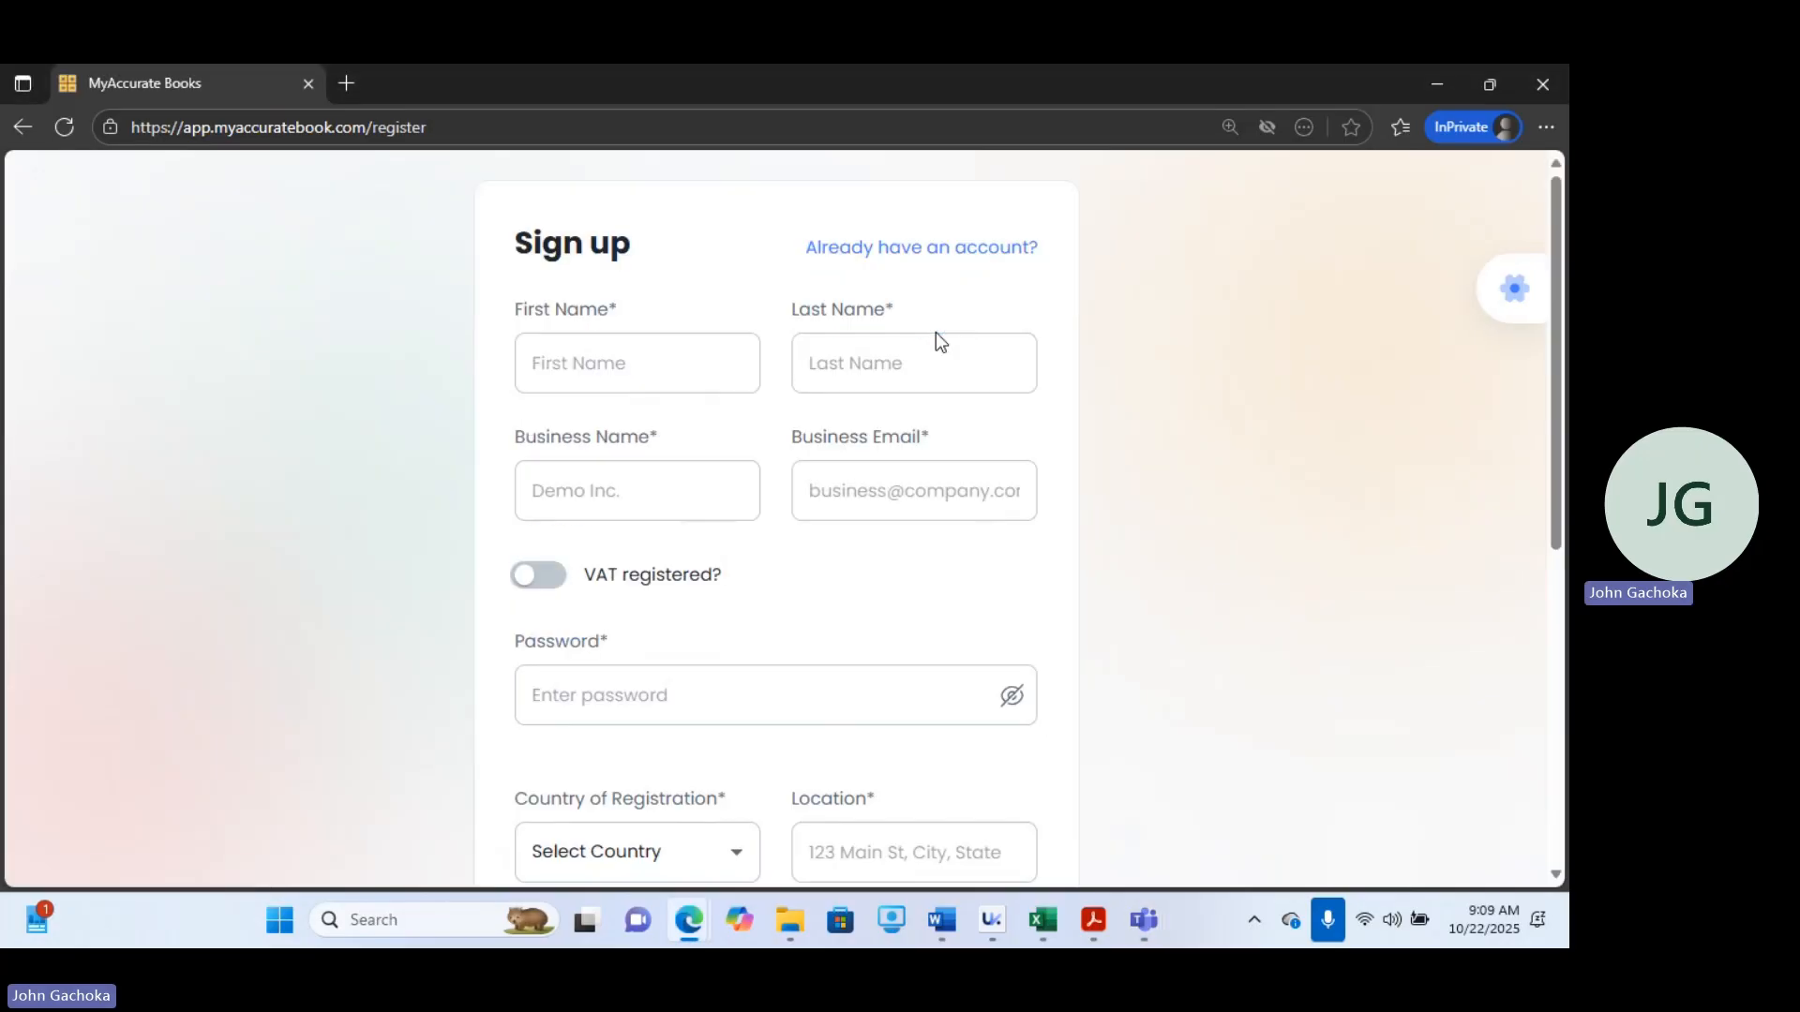
click(998, 369)
drag(1553, 322, 1560, 529)
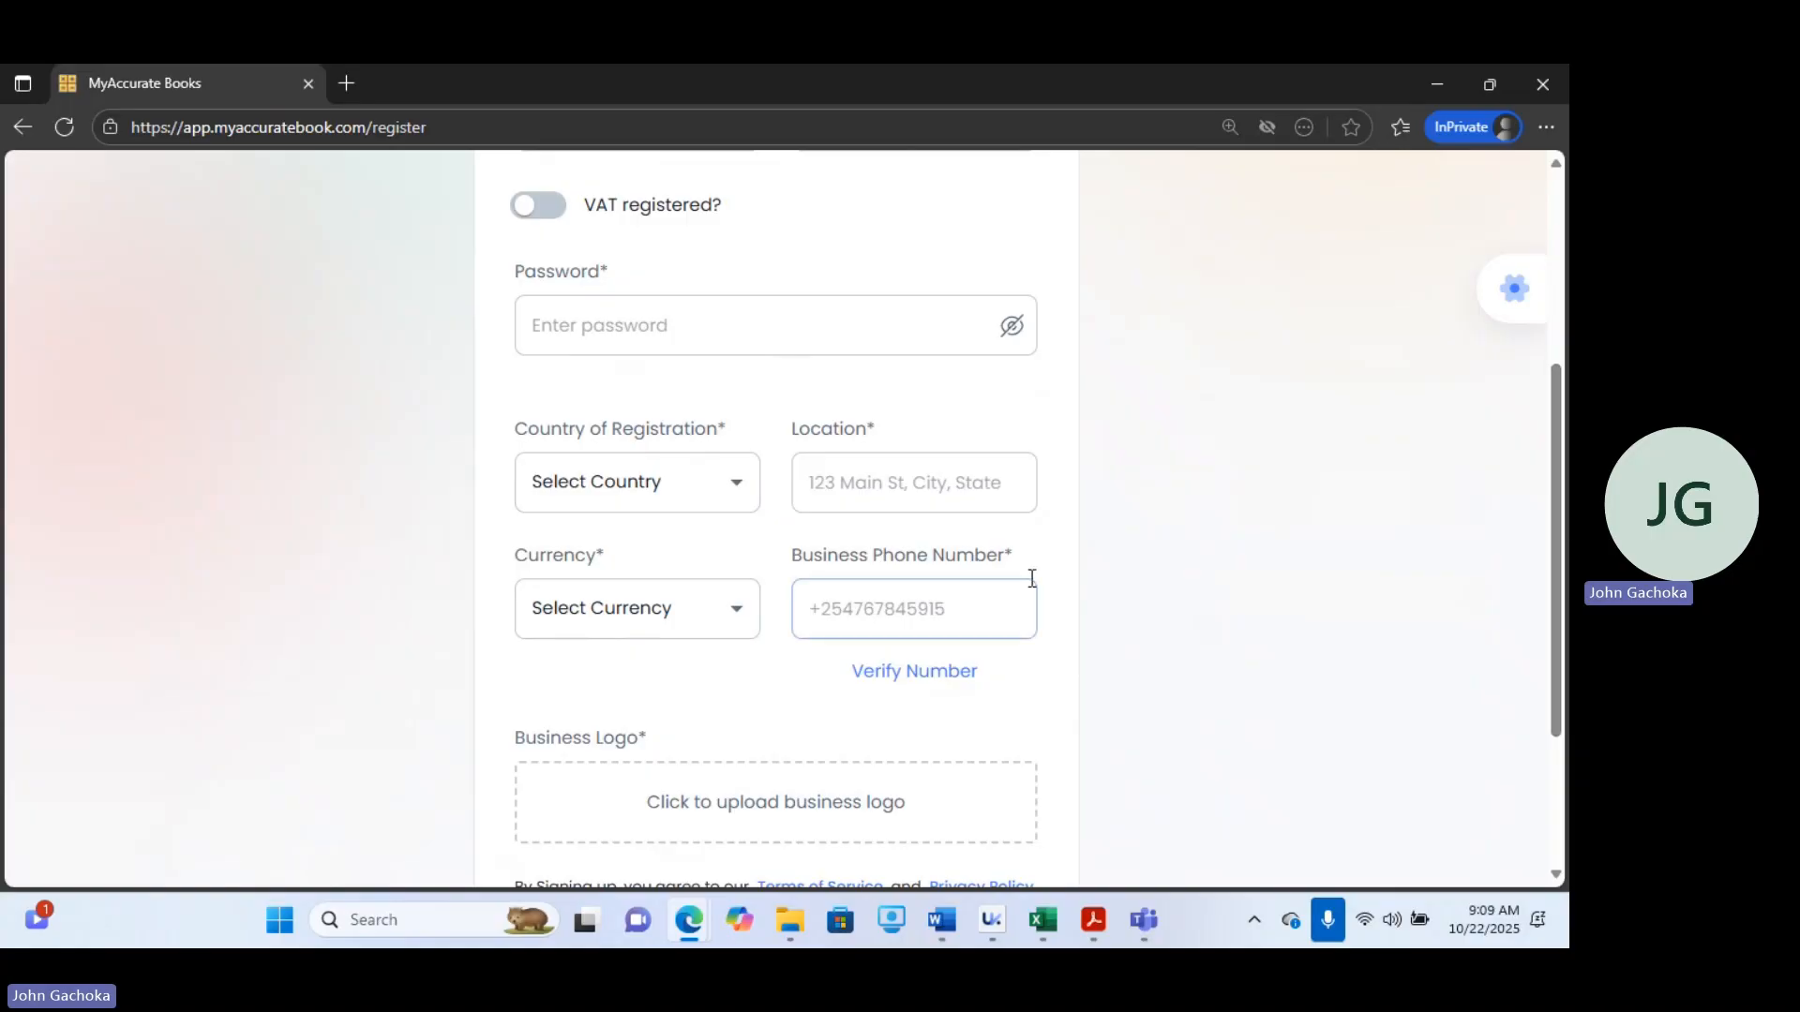
Inspect the country, location, currency and business phone fields of the sign-up form without filling them.
click(656, 472)
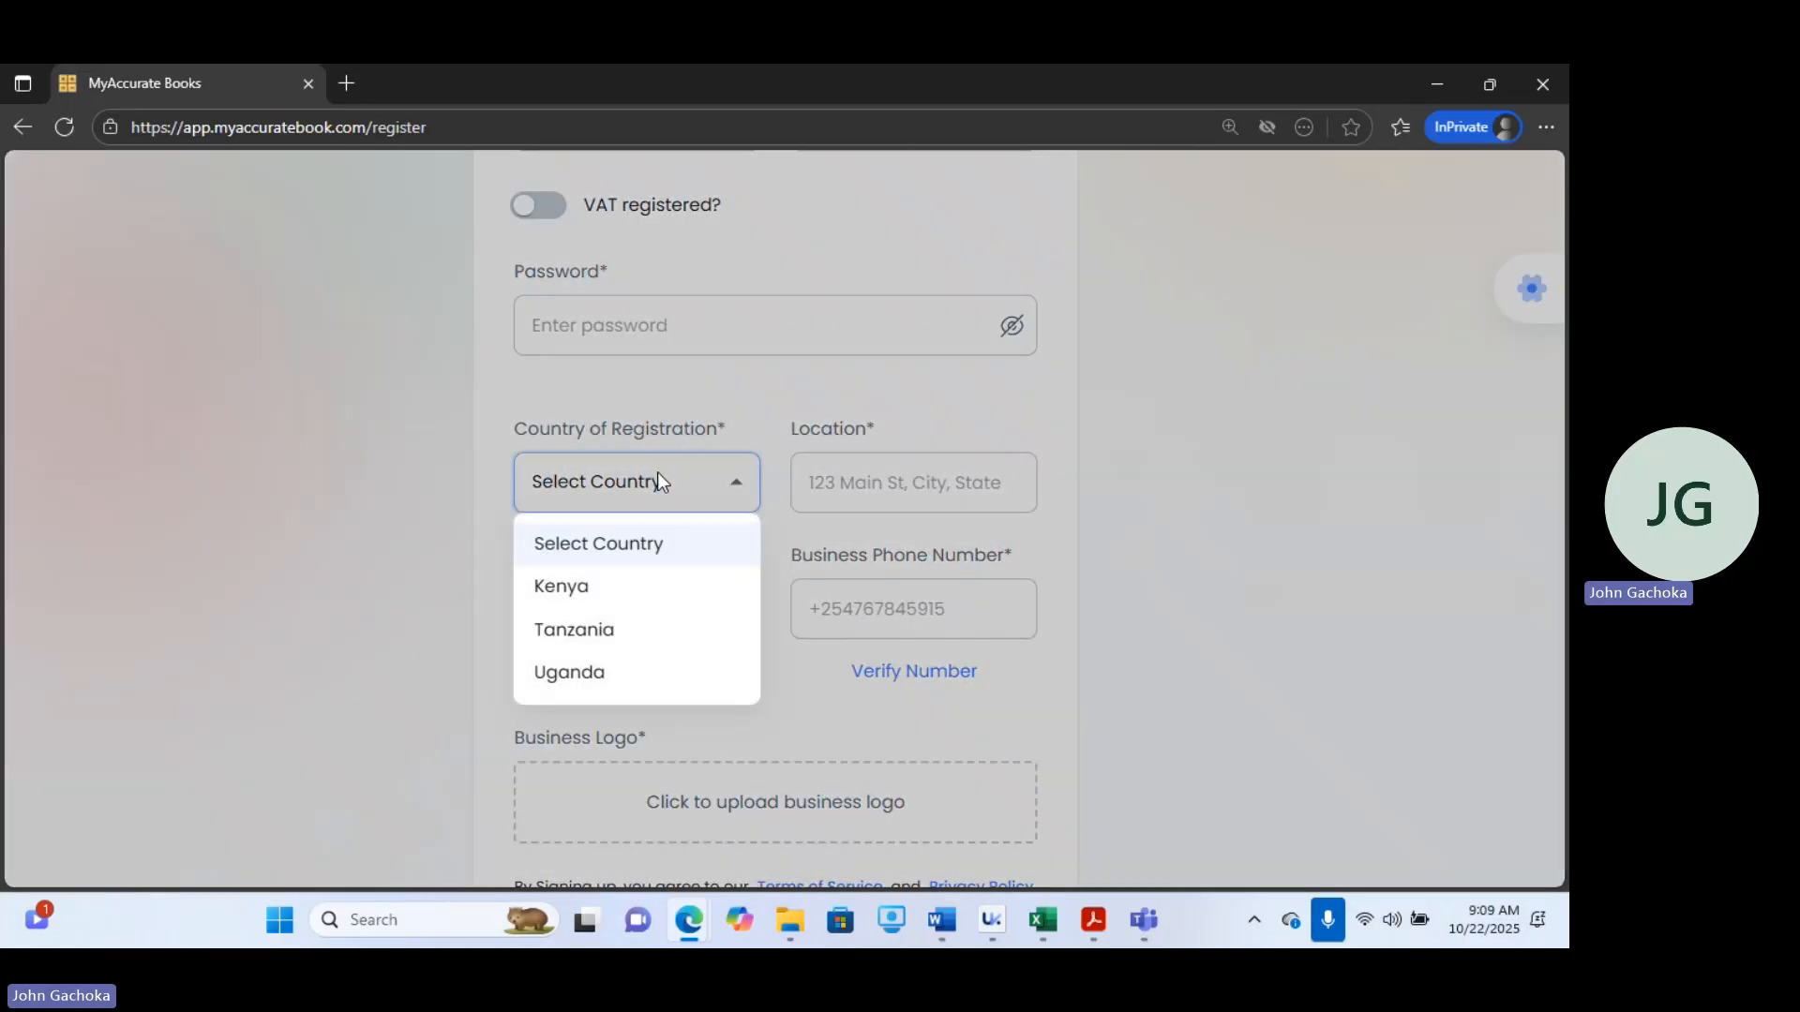
click(1179, 508)
click(909, 484)
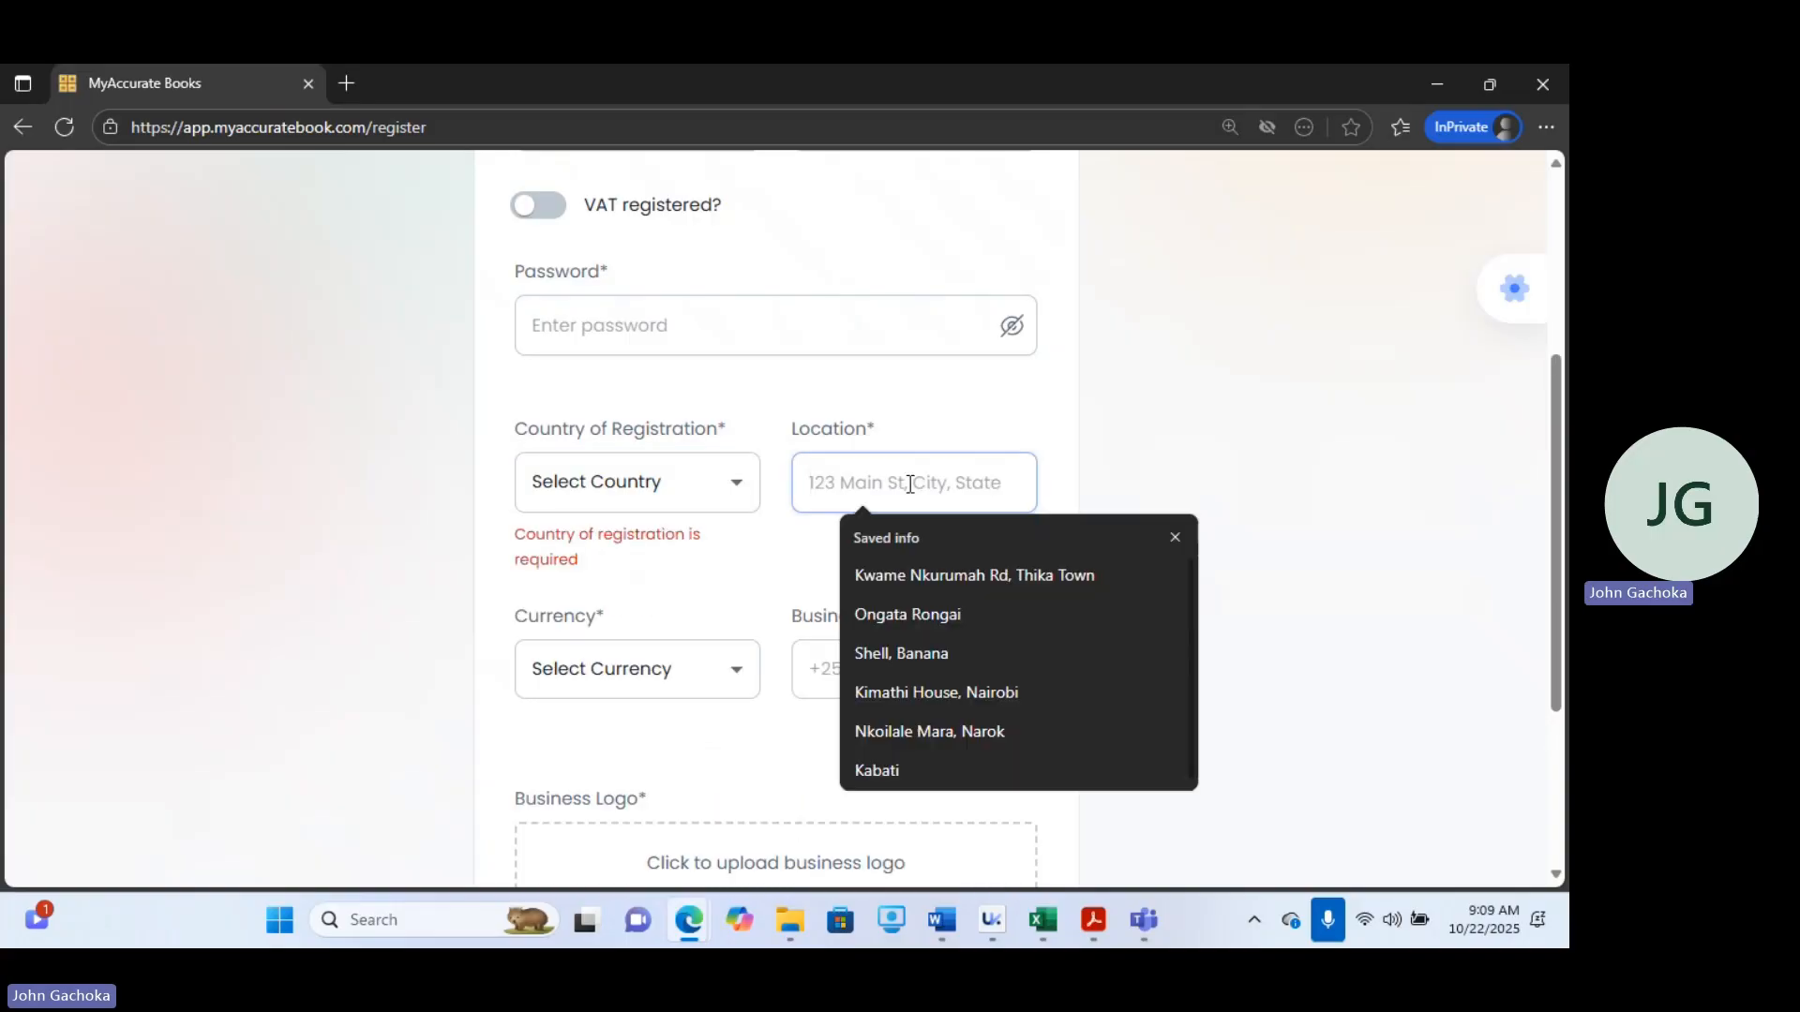
click(1238, 393)
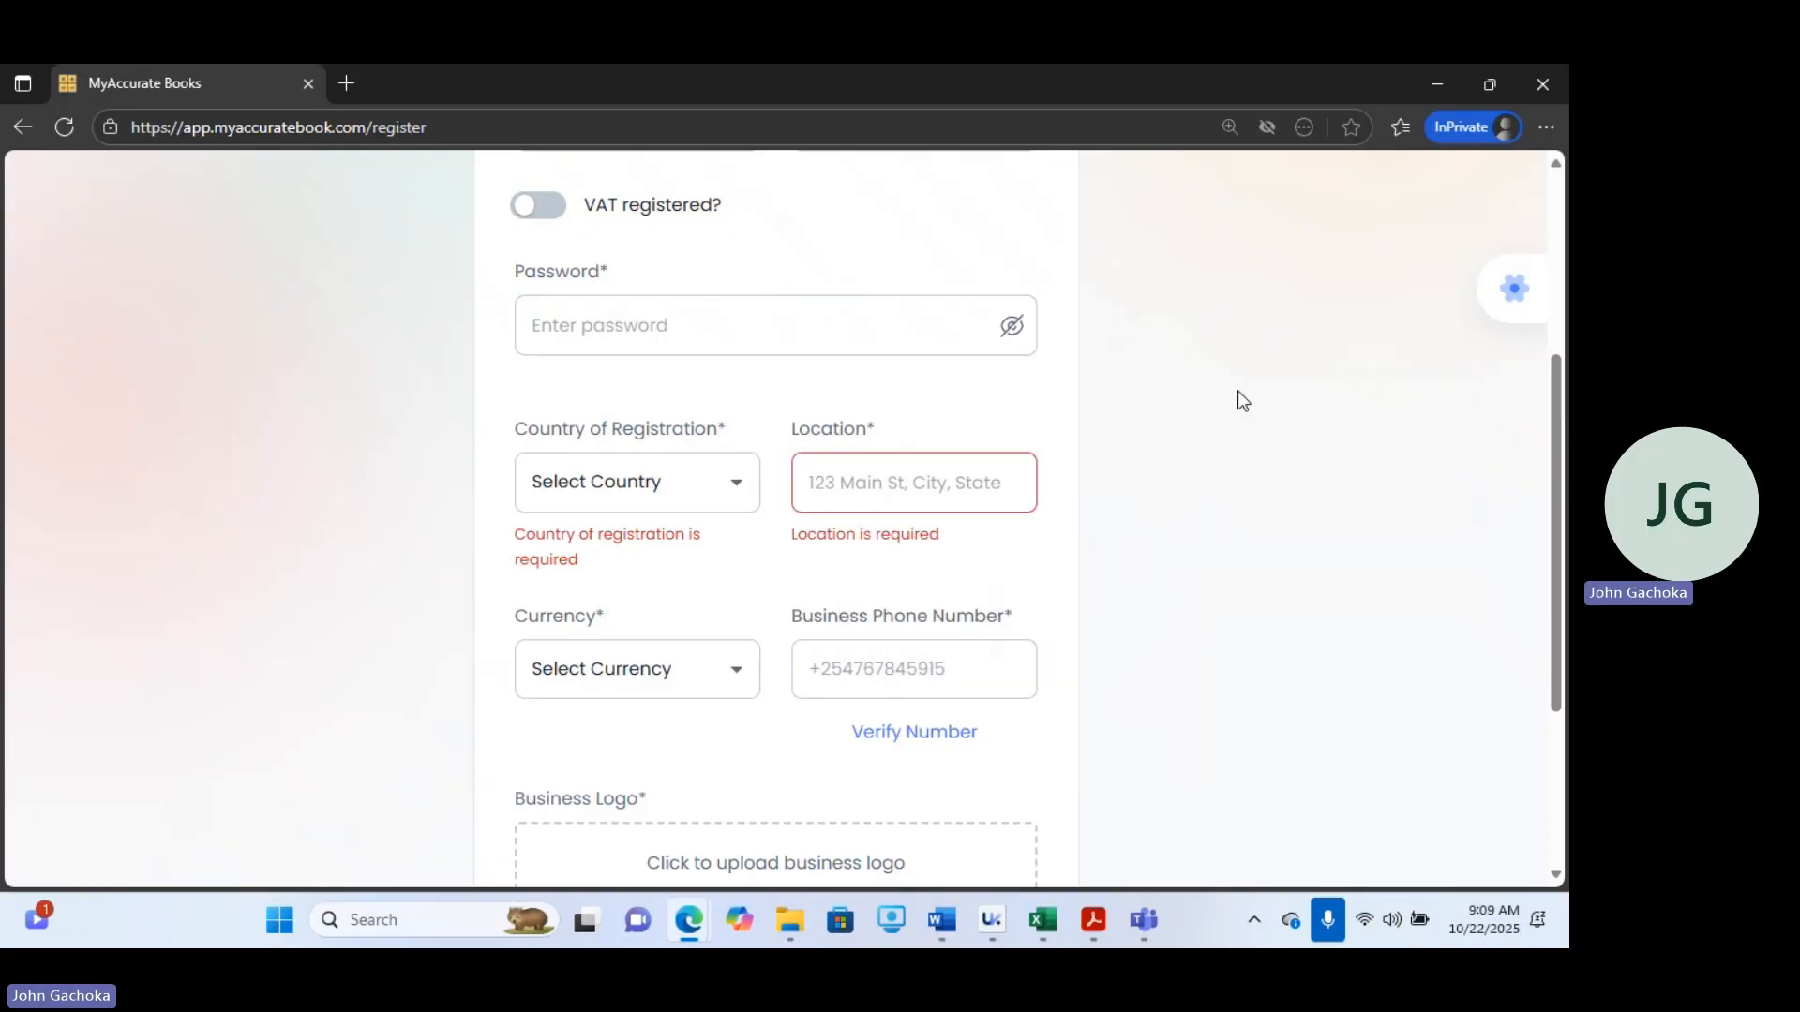
click(718, 689)
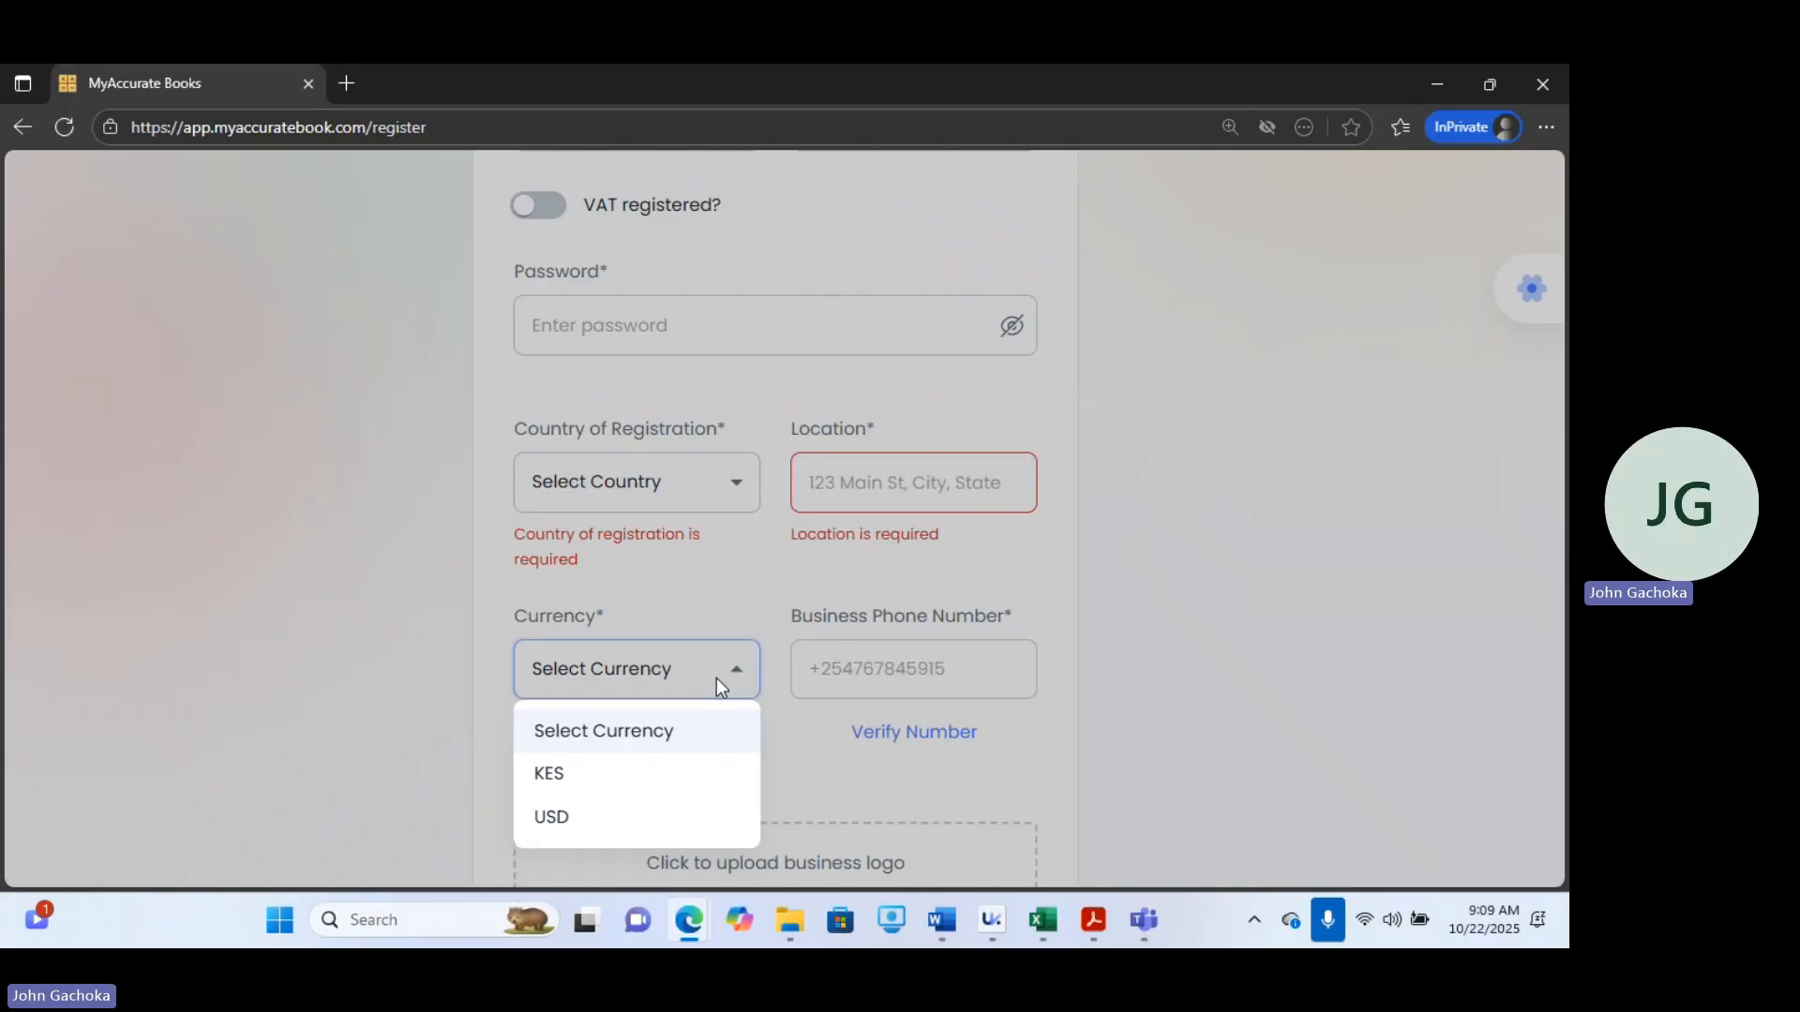
click(940, 667)
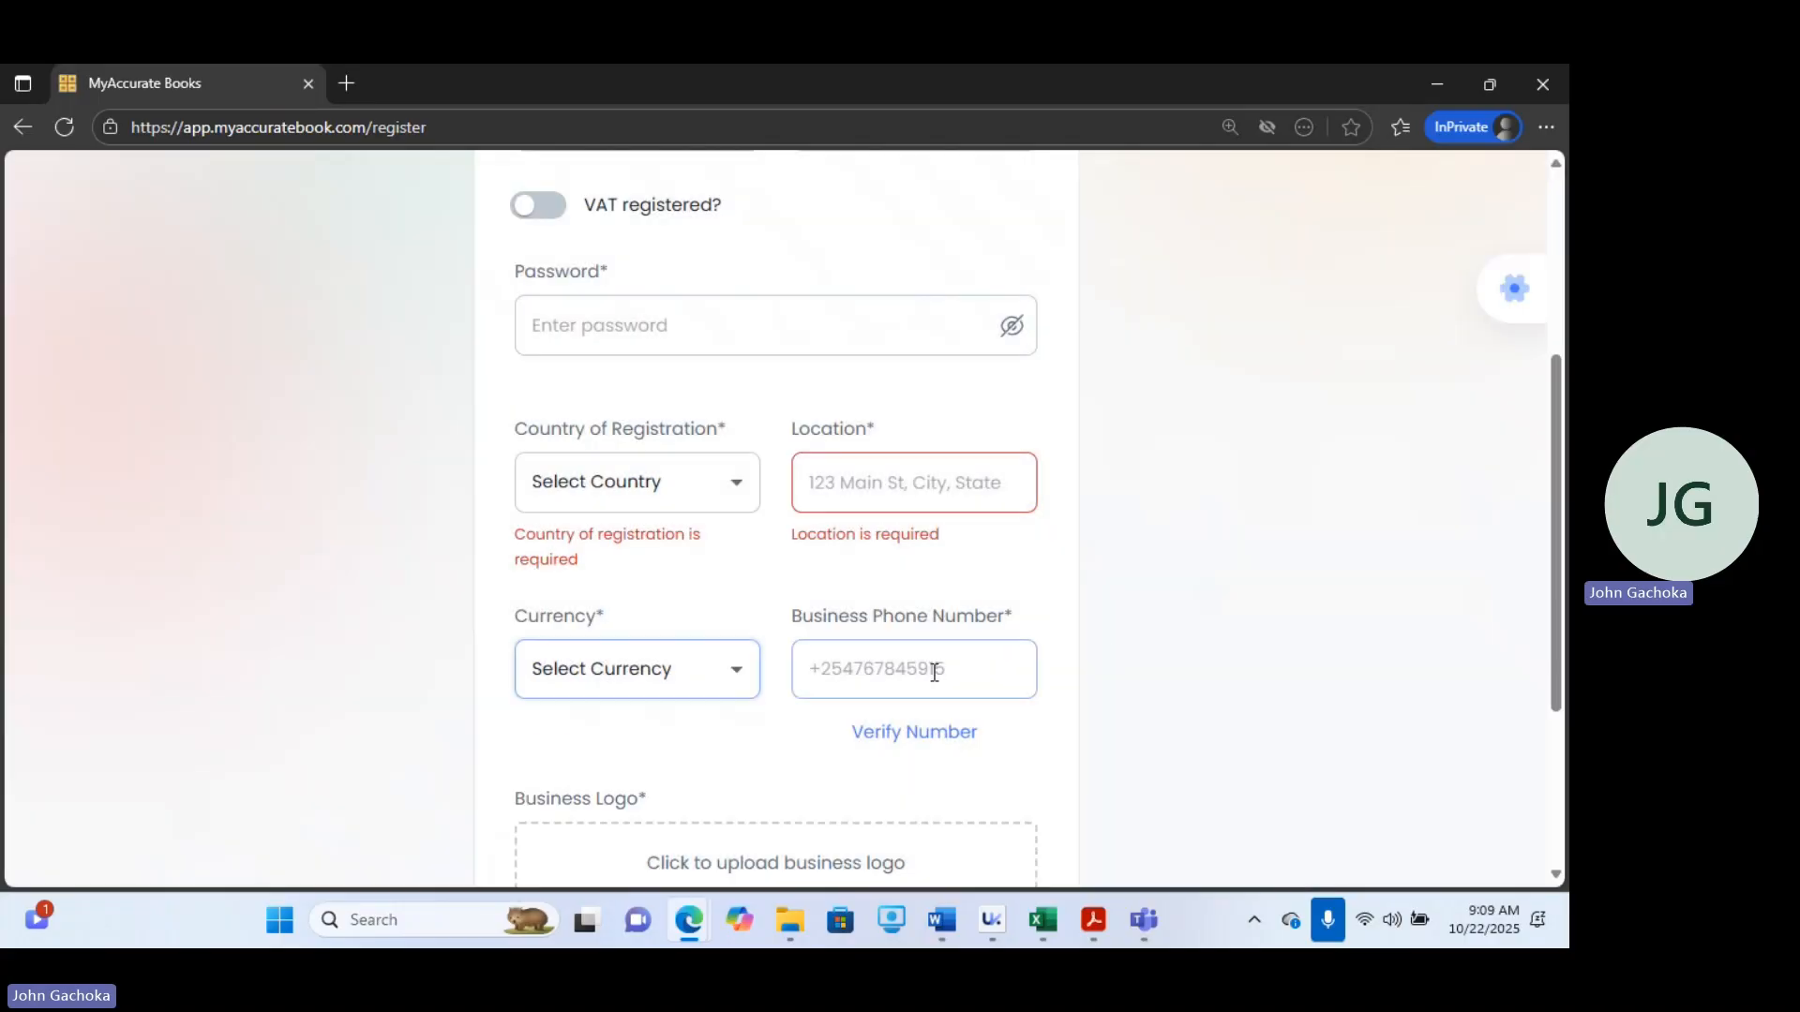
click(937, 669)
click(1160, 748)
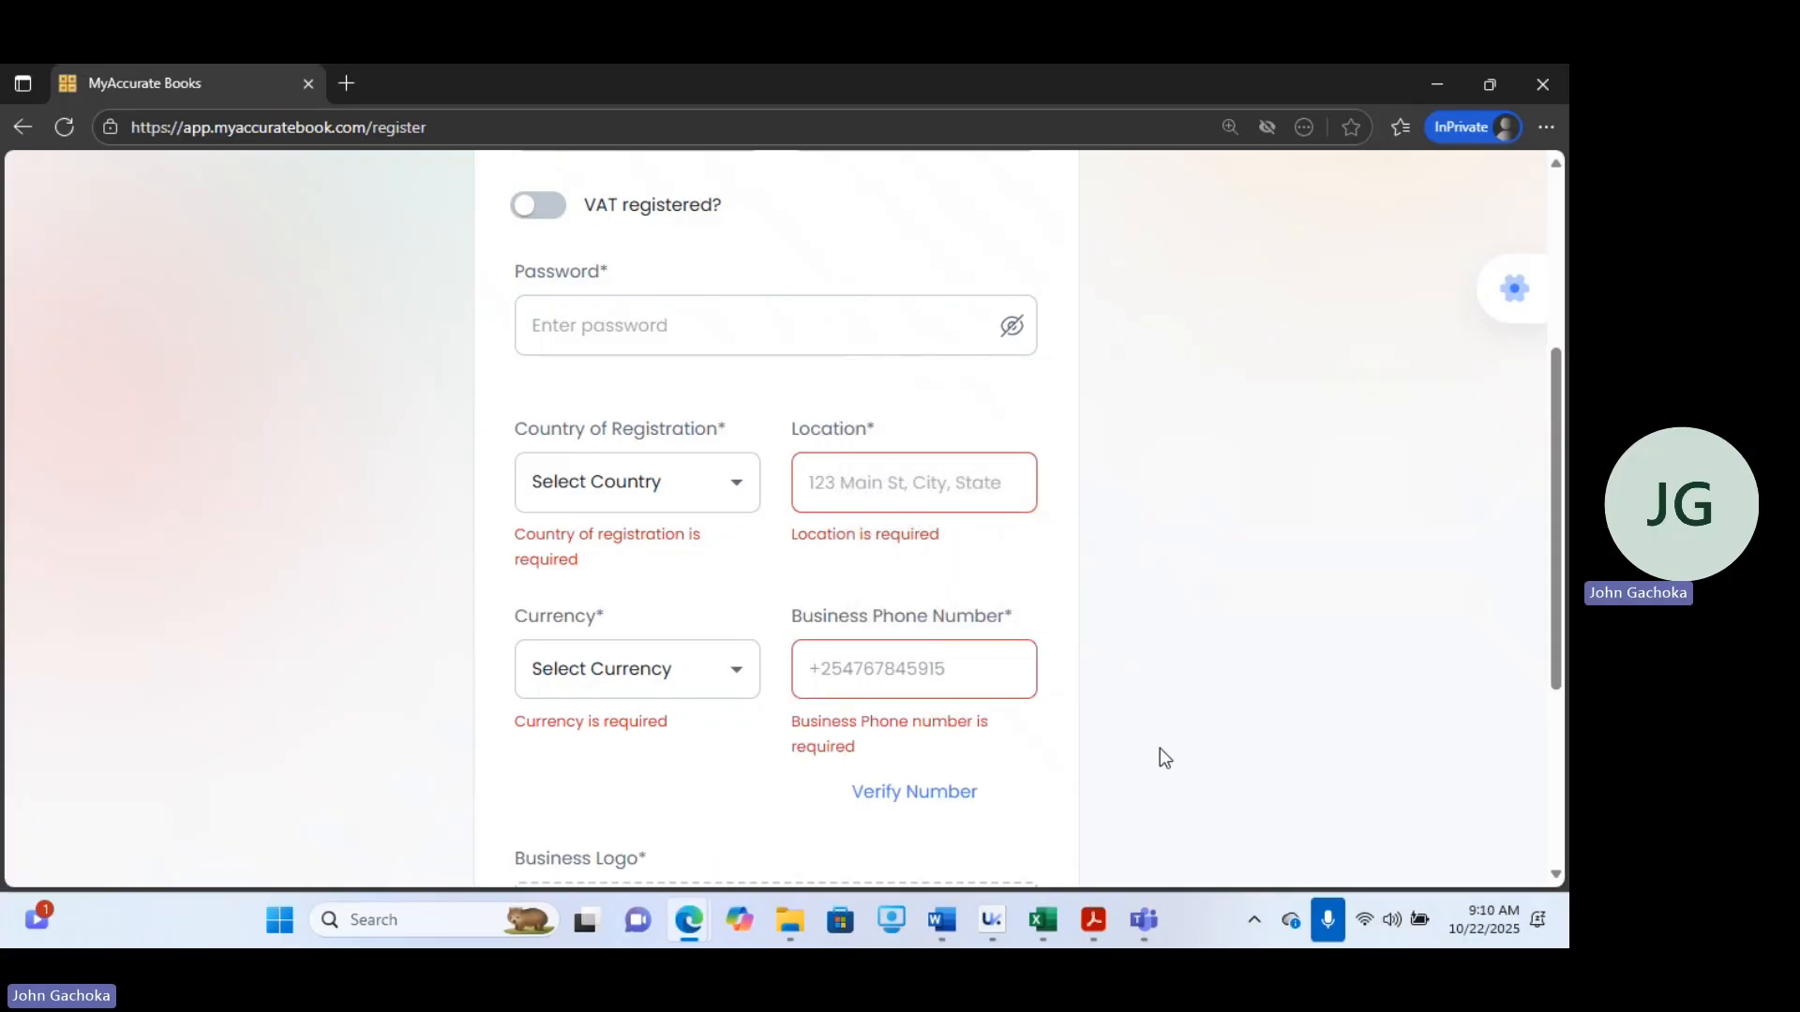
drag(1554, 445, 1566, 628)
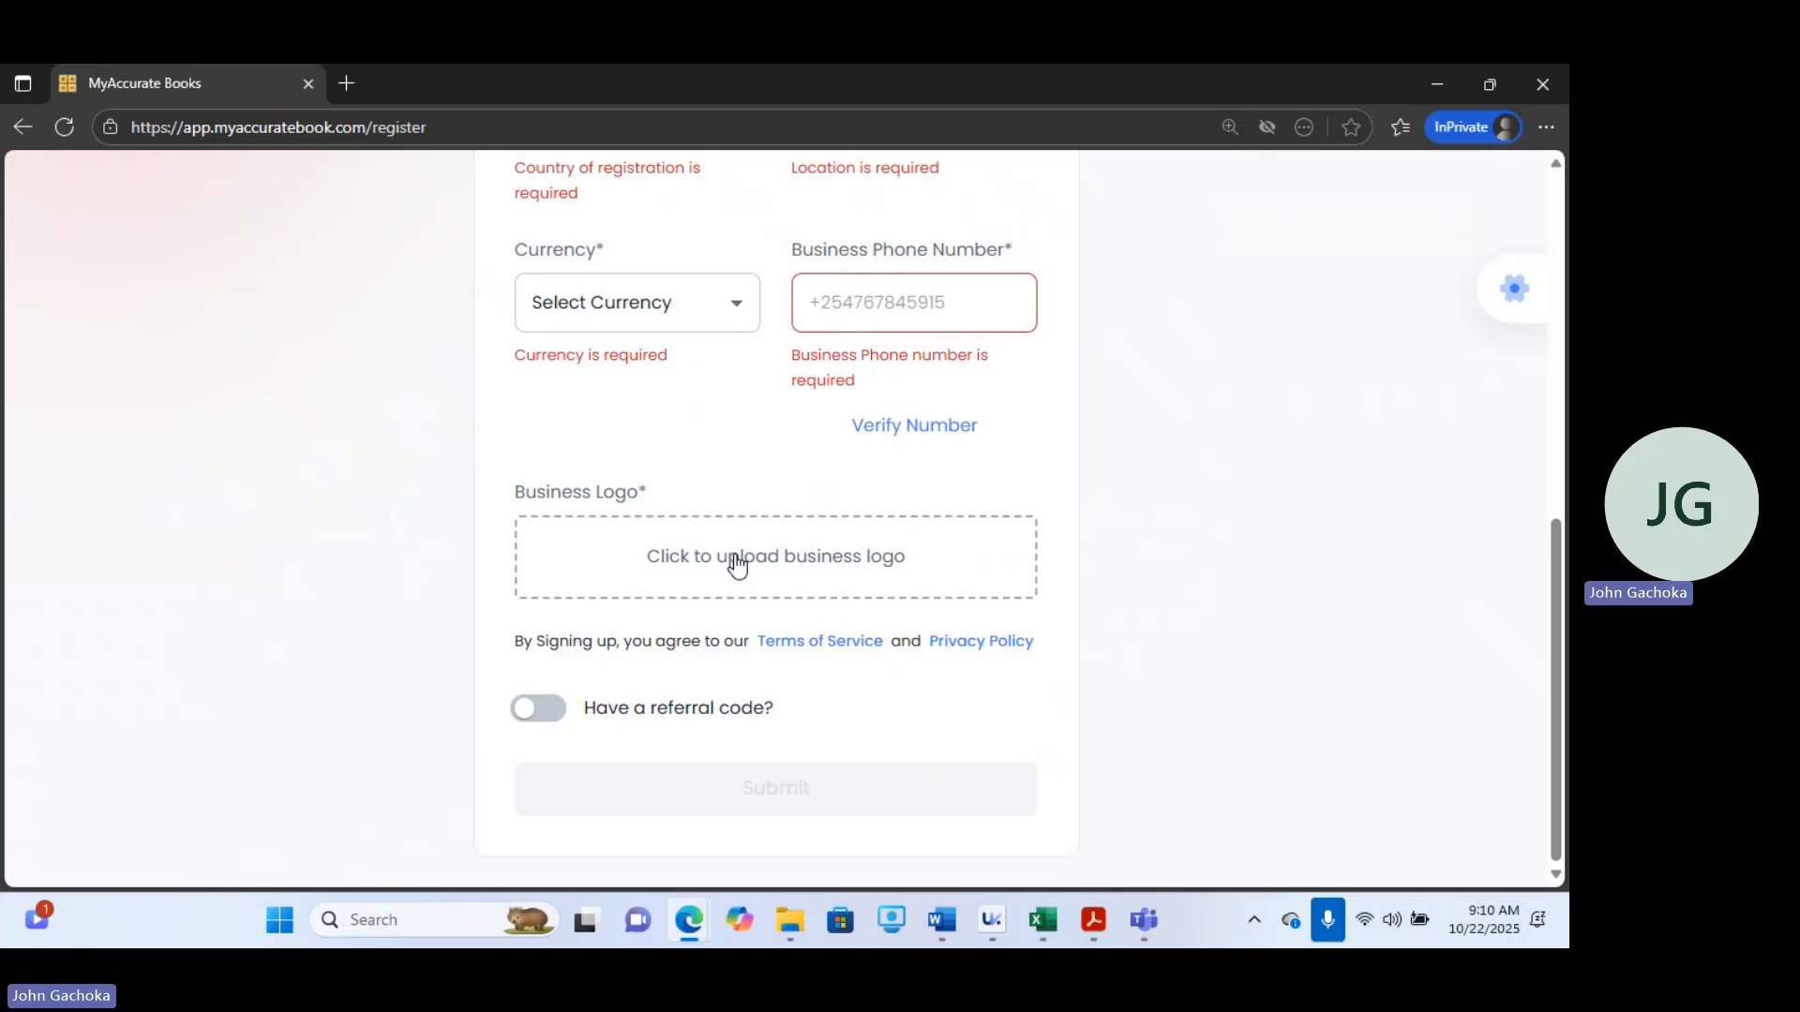
click(553, 718)
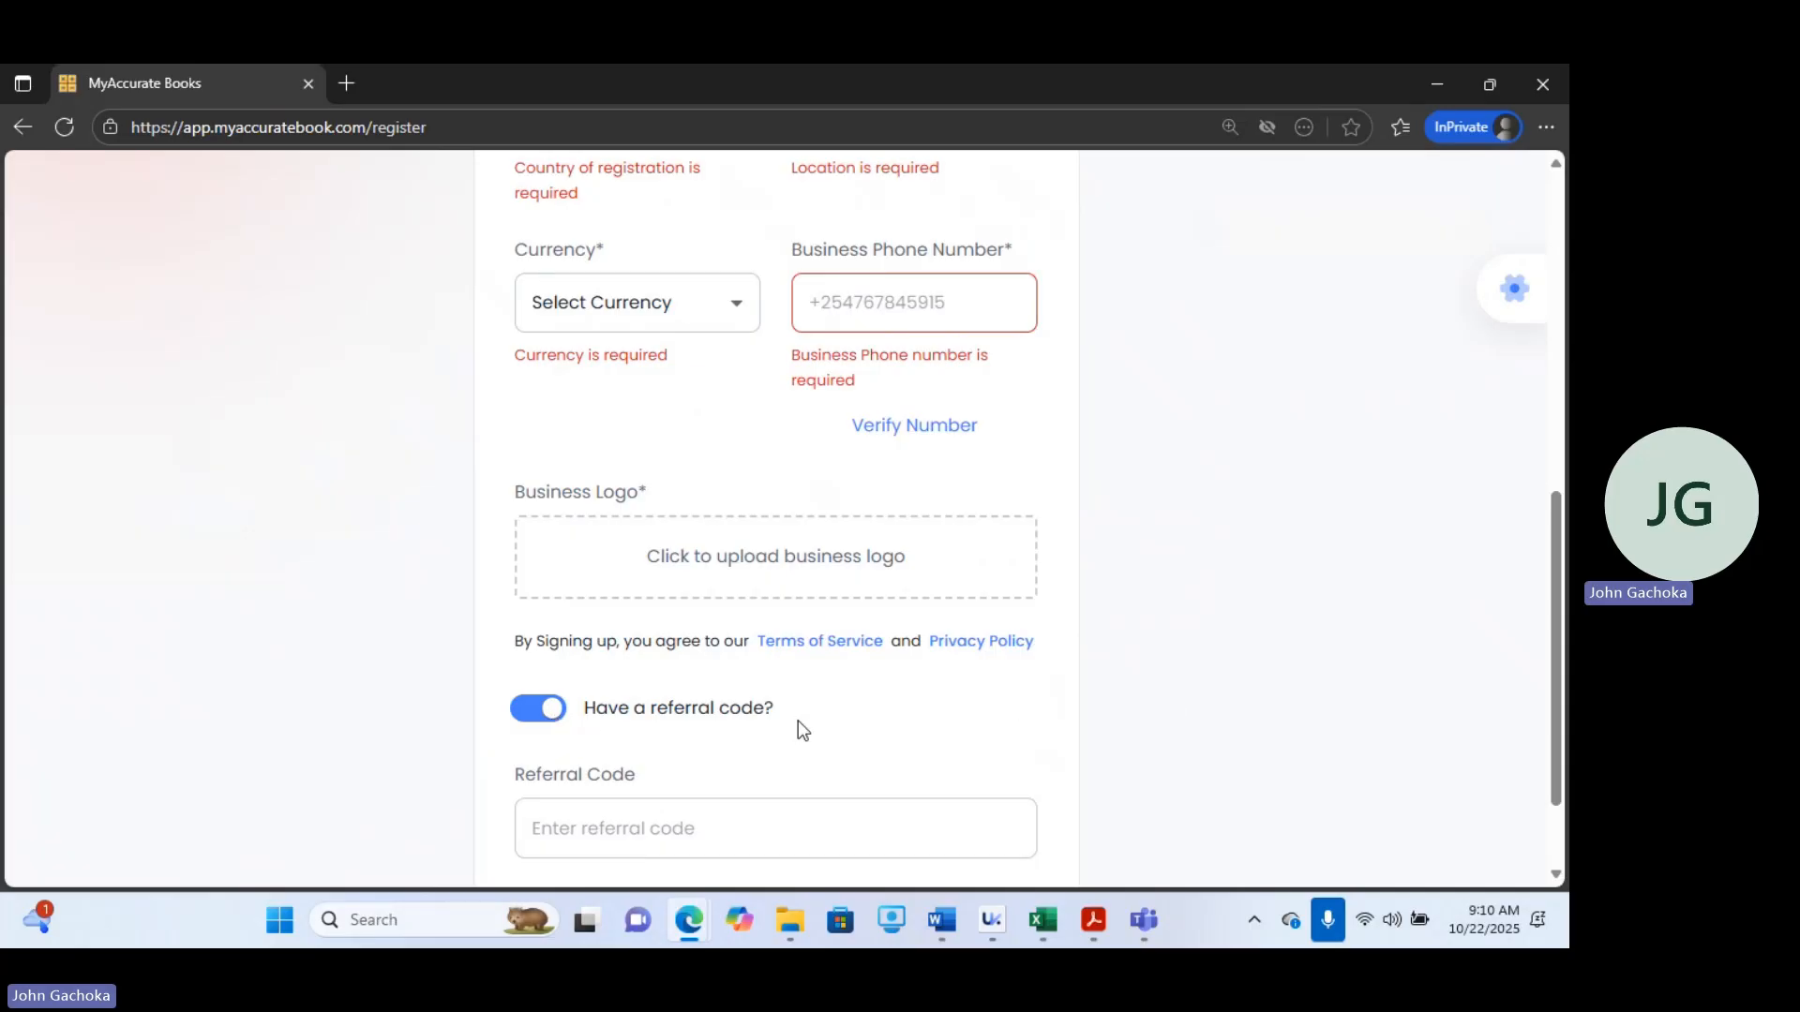
click(559, 709)
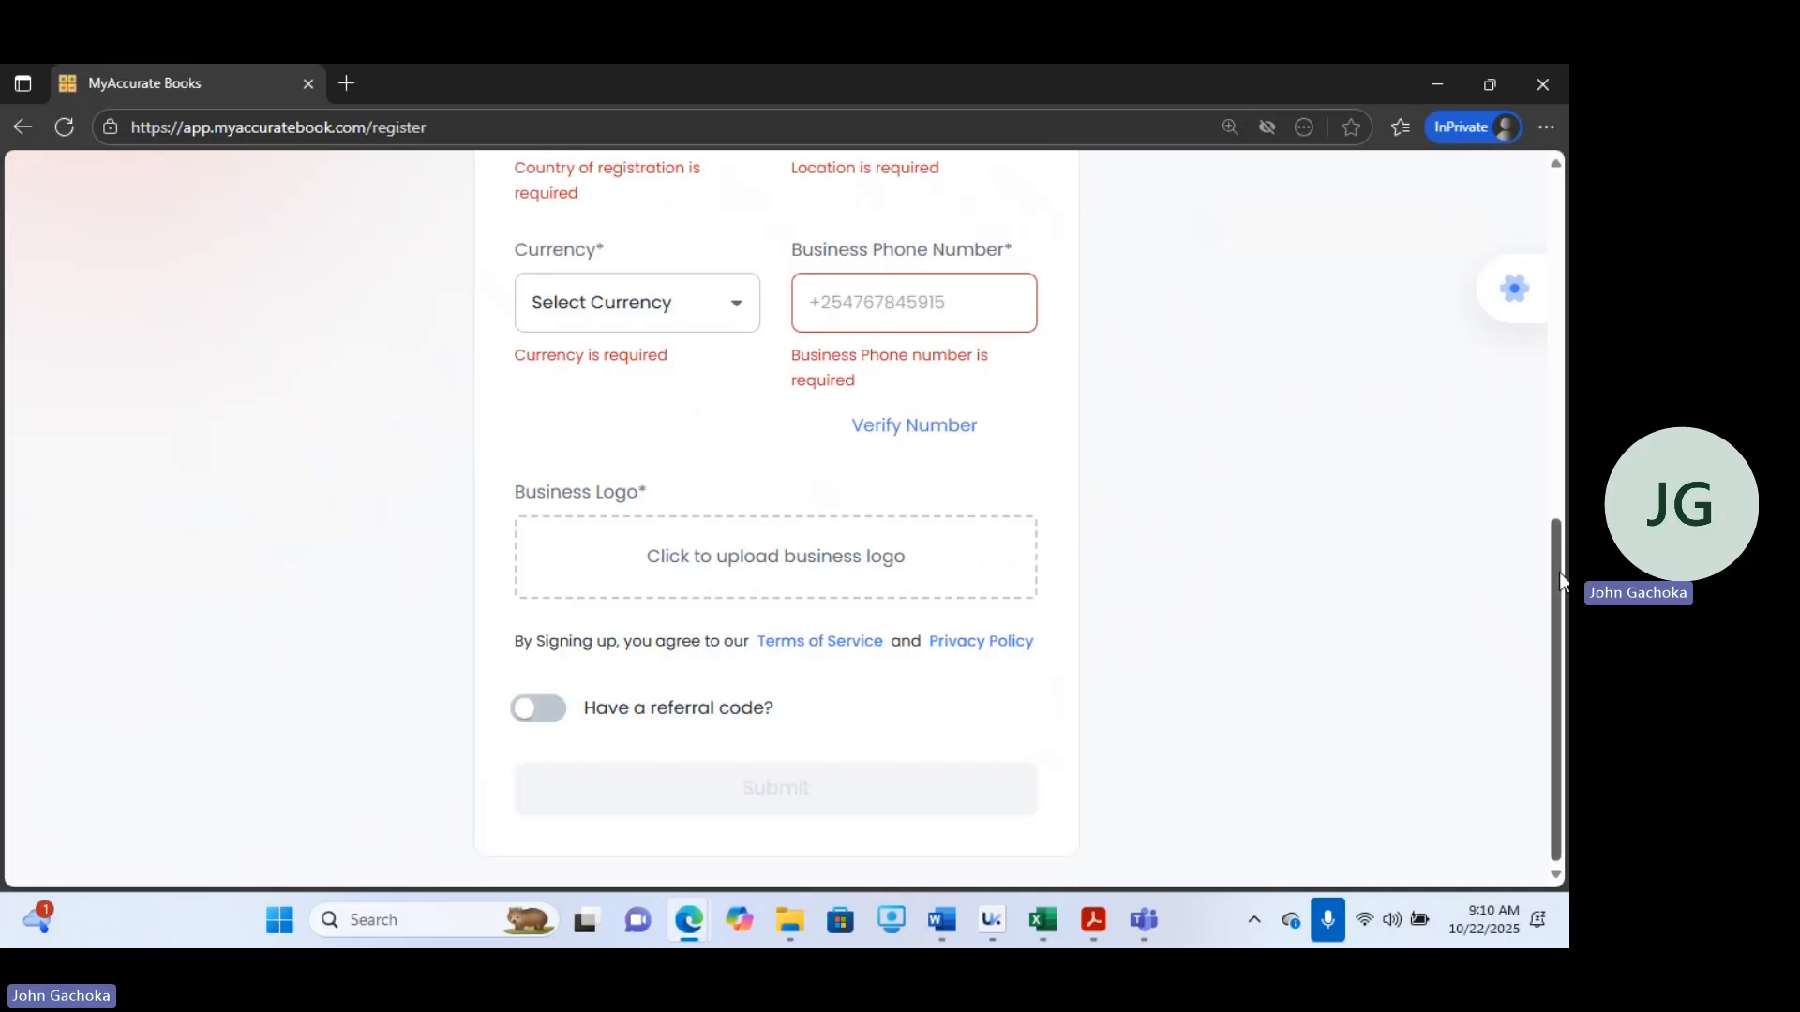
Return to the login page and log in with the saved email and account password.
scroll(1547, 398, up, 3)
scroll(1462, 471, up, 3)
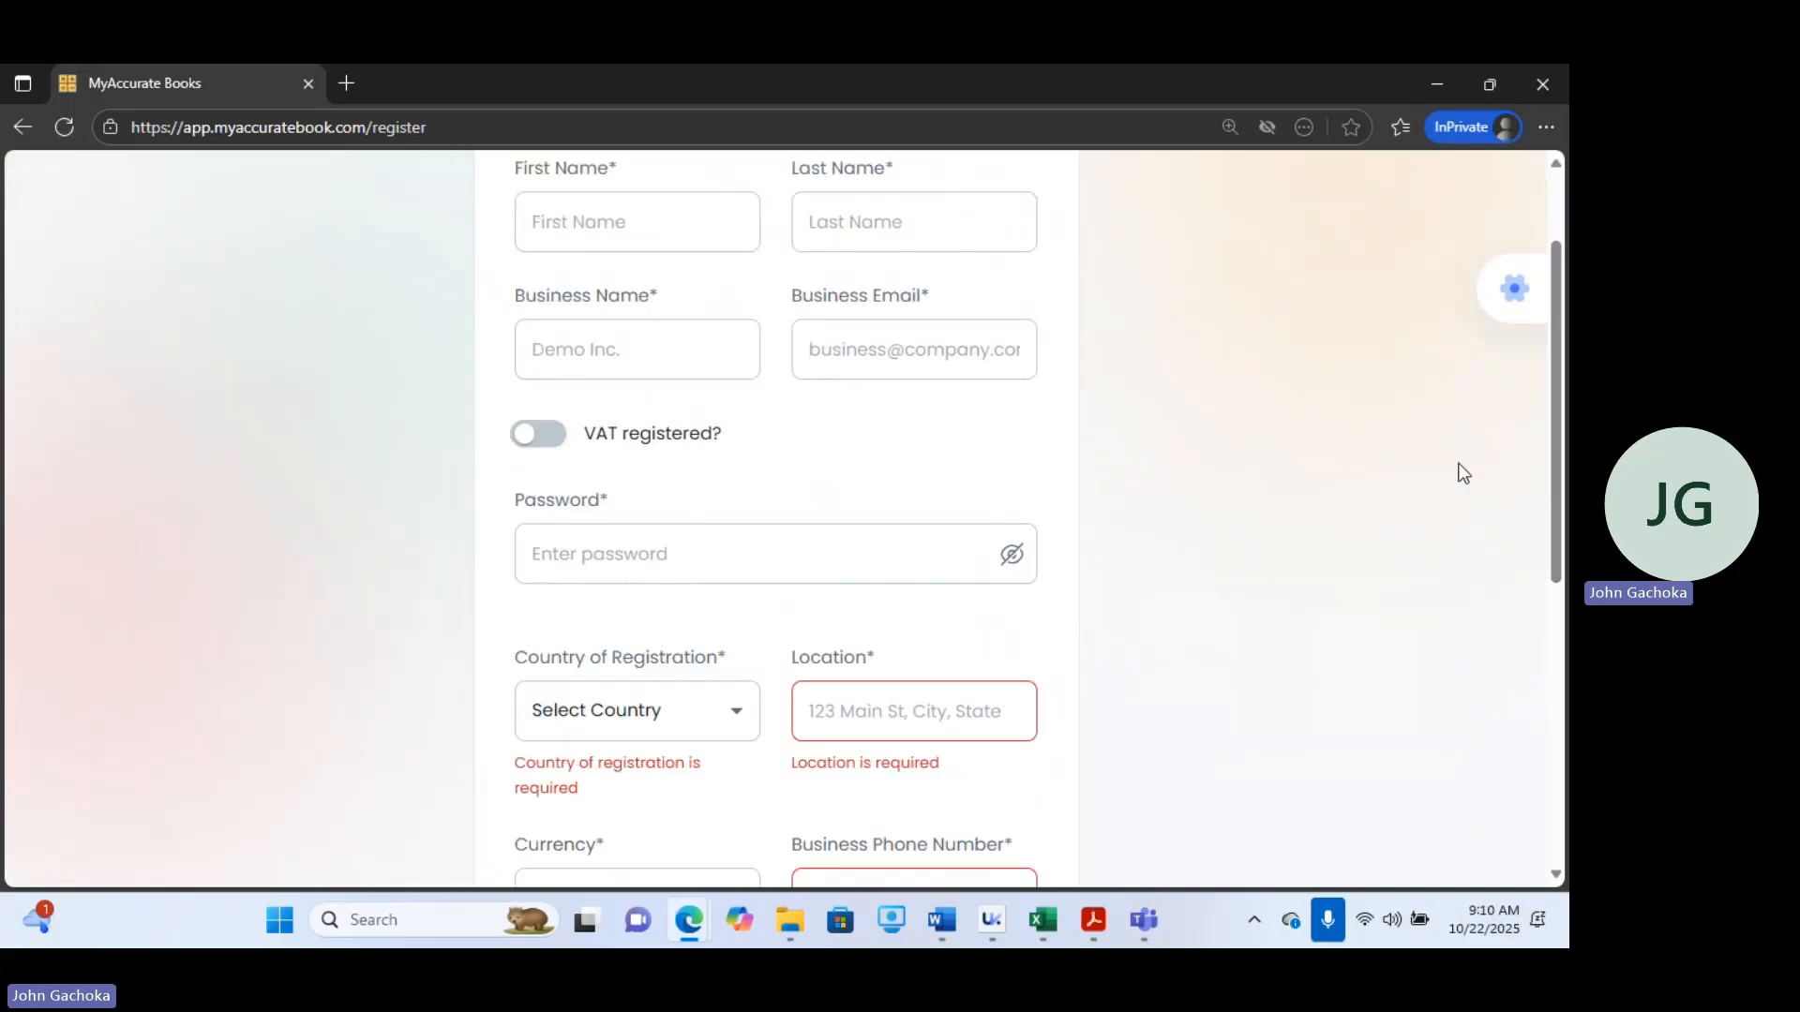
scroll(1539, 206, up, 2)
click(926, 247)
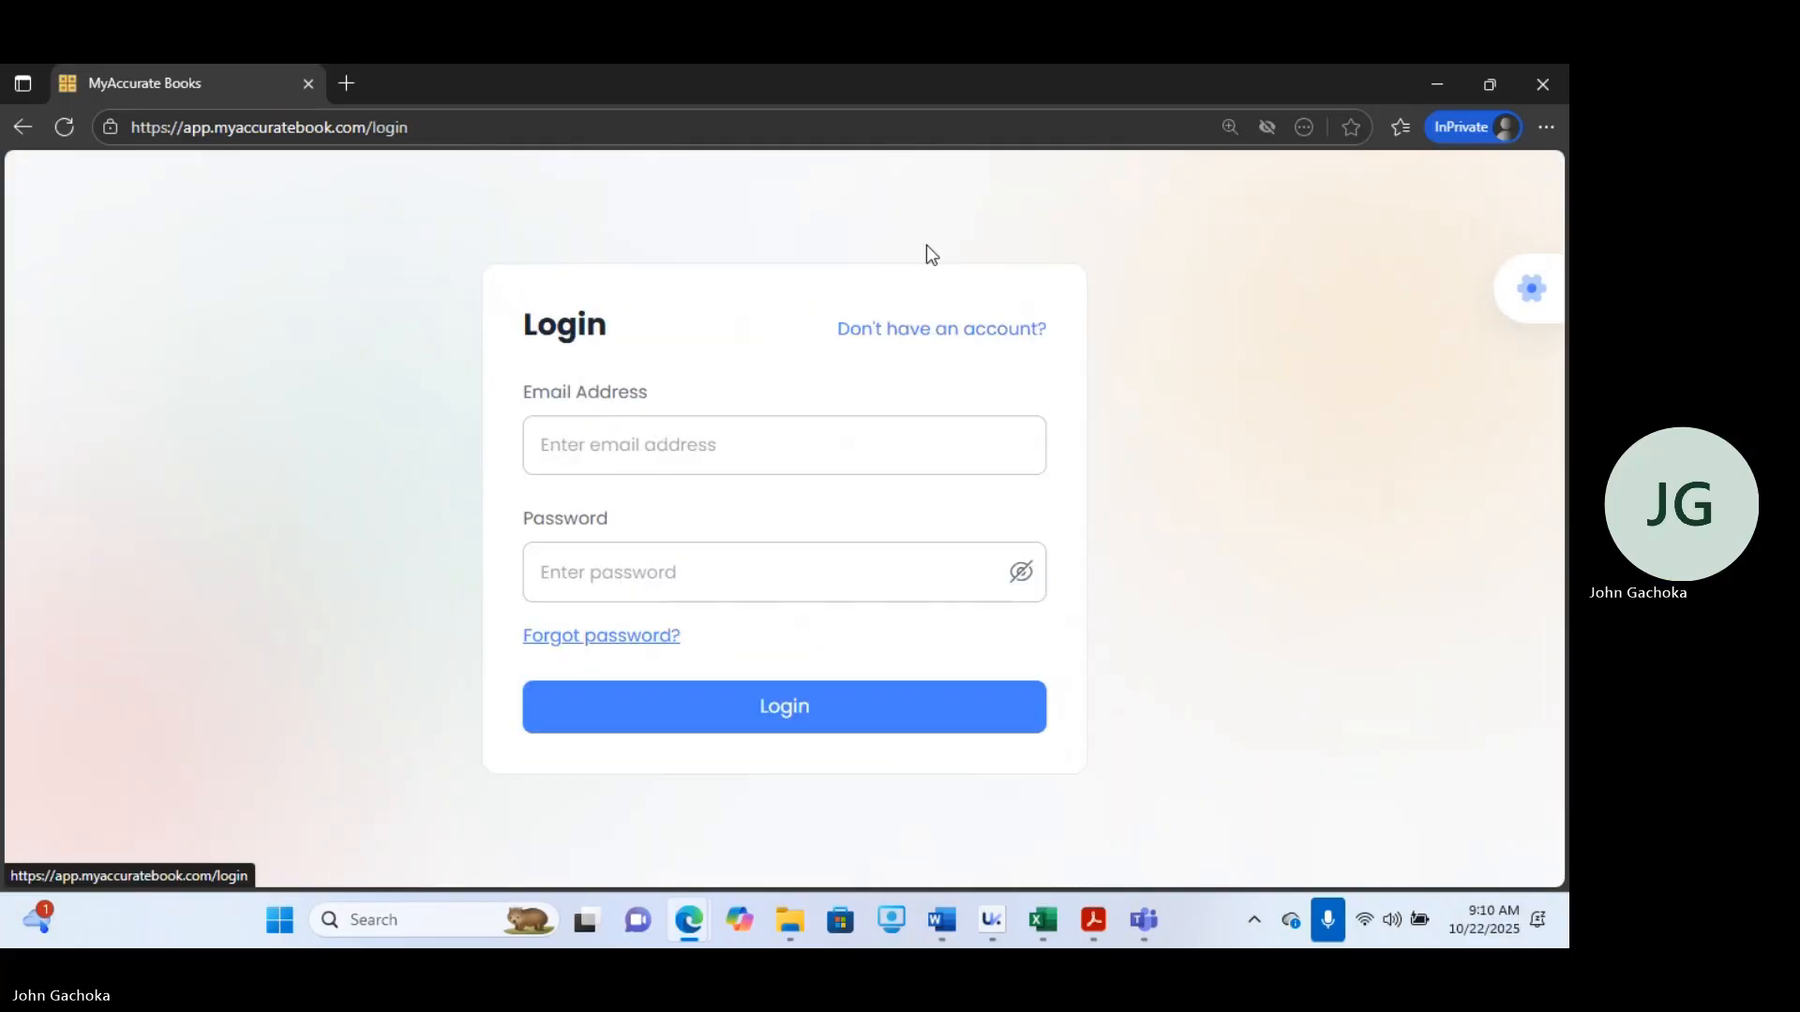
click(644, 451)
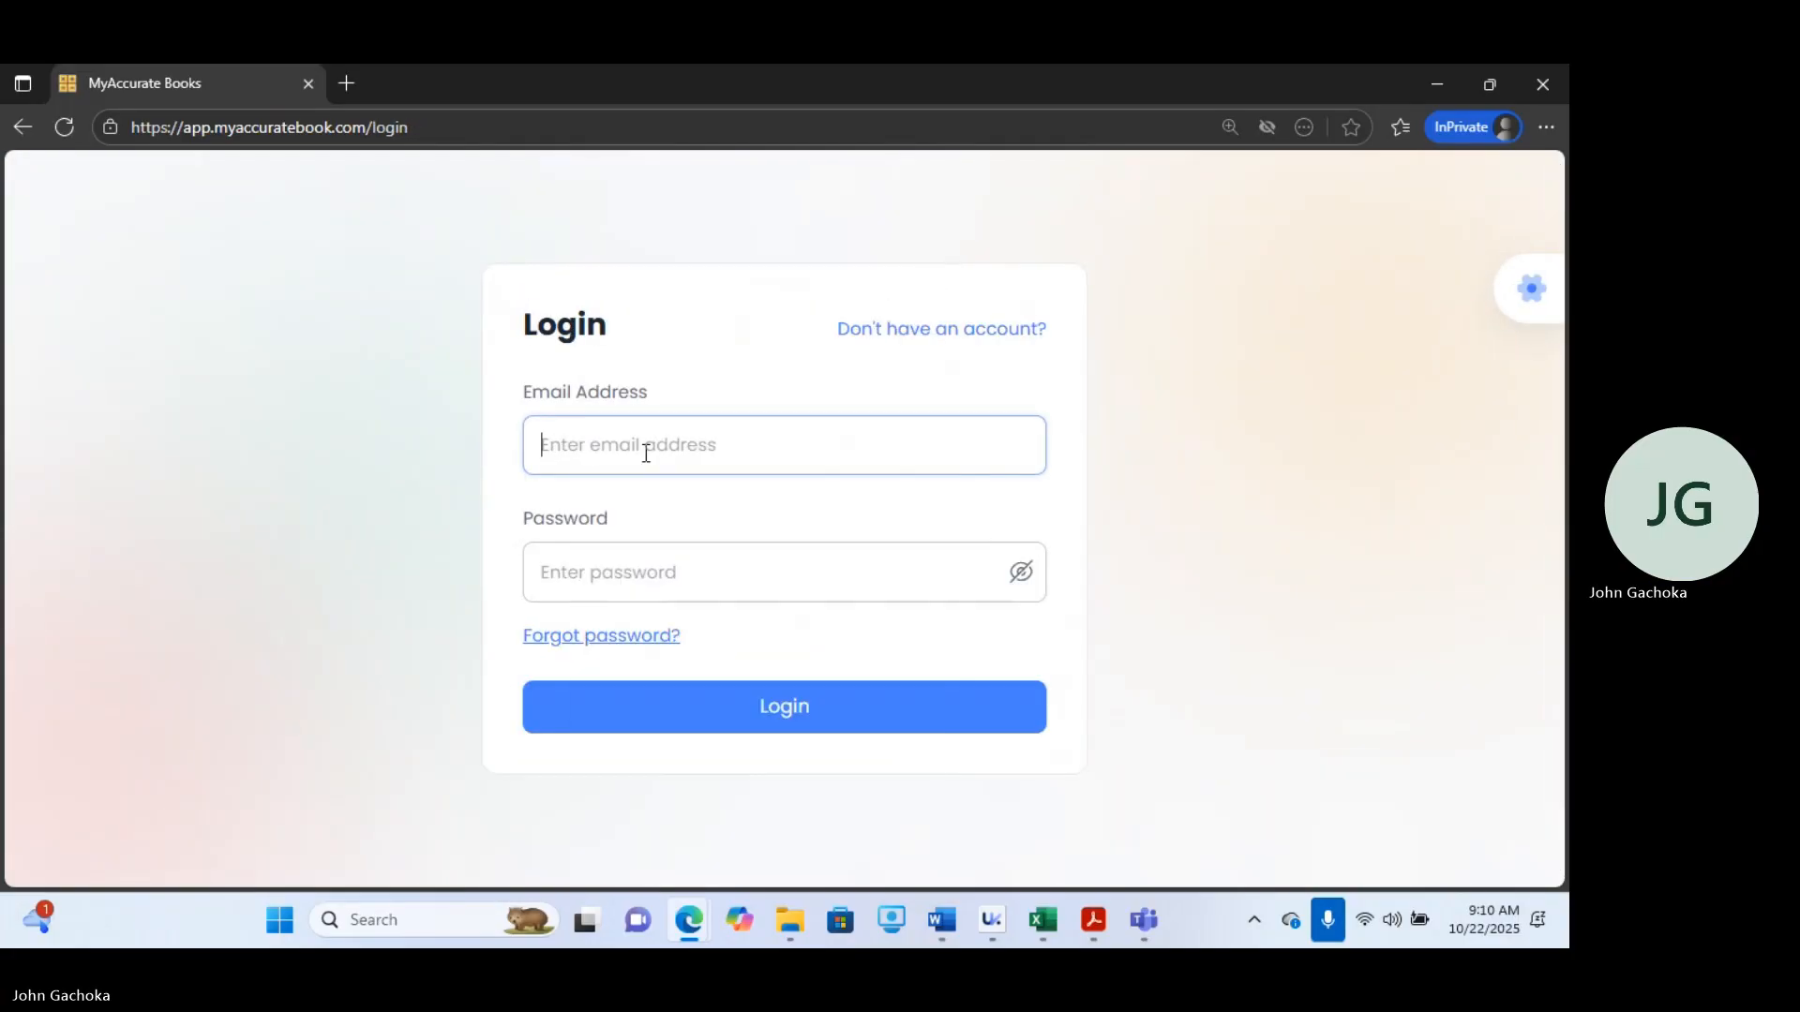
click(660, 566)
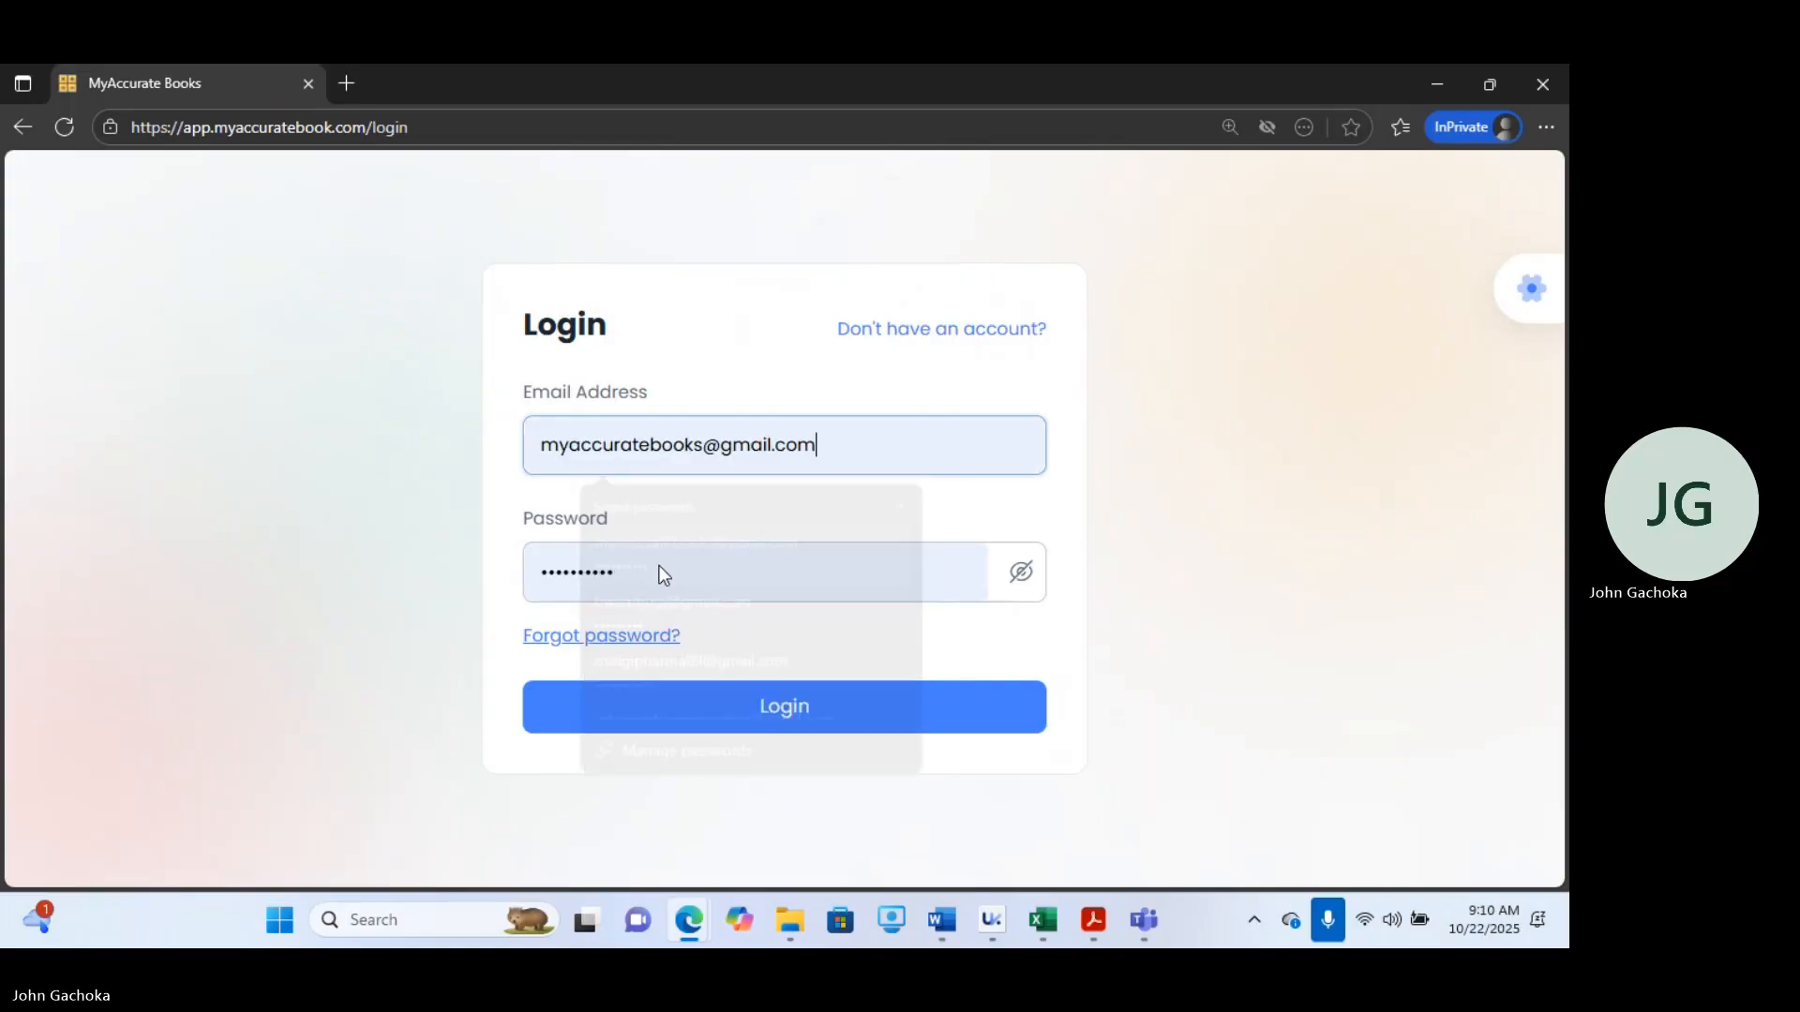
click(694, 712)
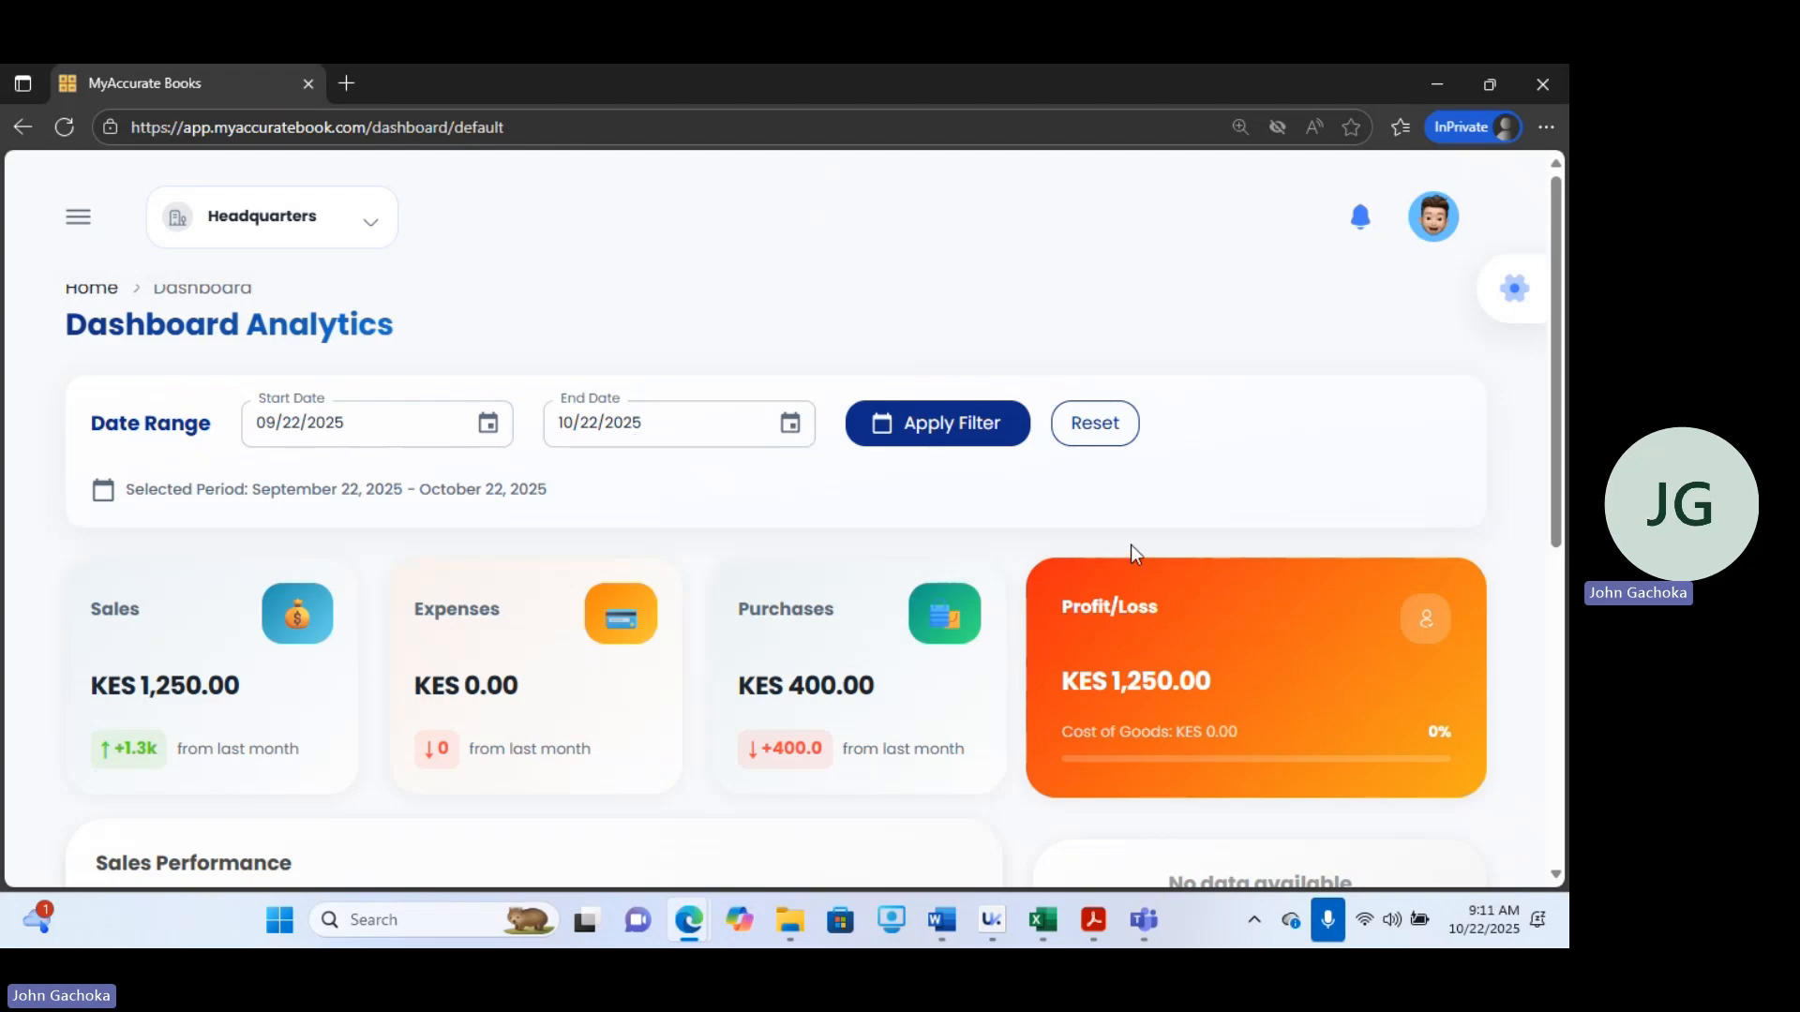
Scroll to the sales performance chart and step back through earlier weekly sales periods to Aug 31 - Sep 6, 2025.
scroll(1562, 365, down, 2)
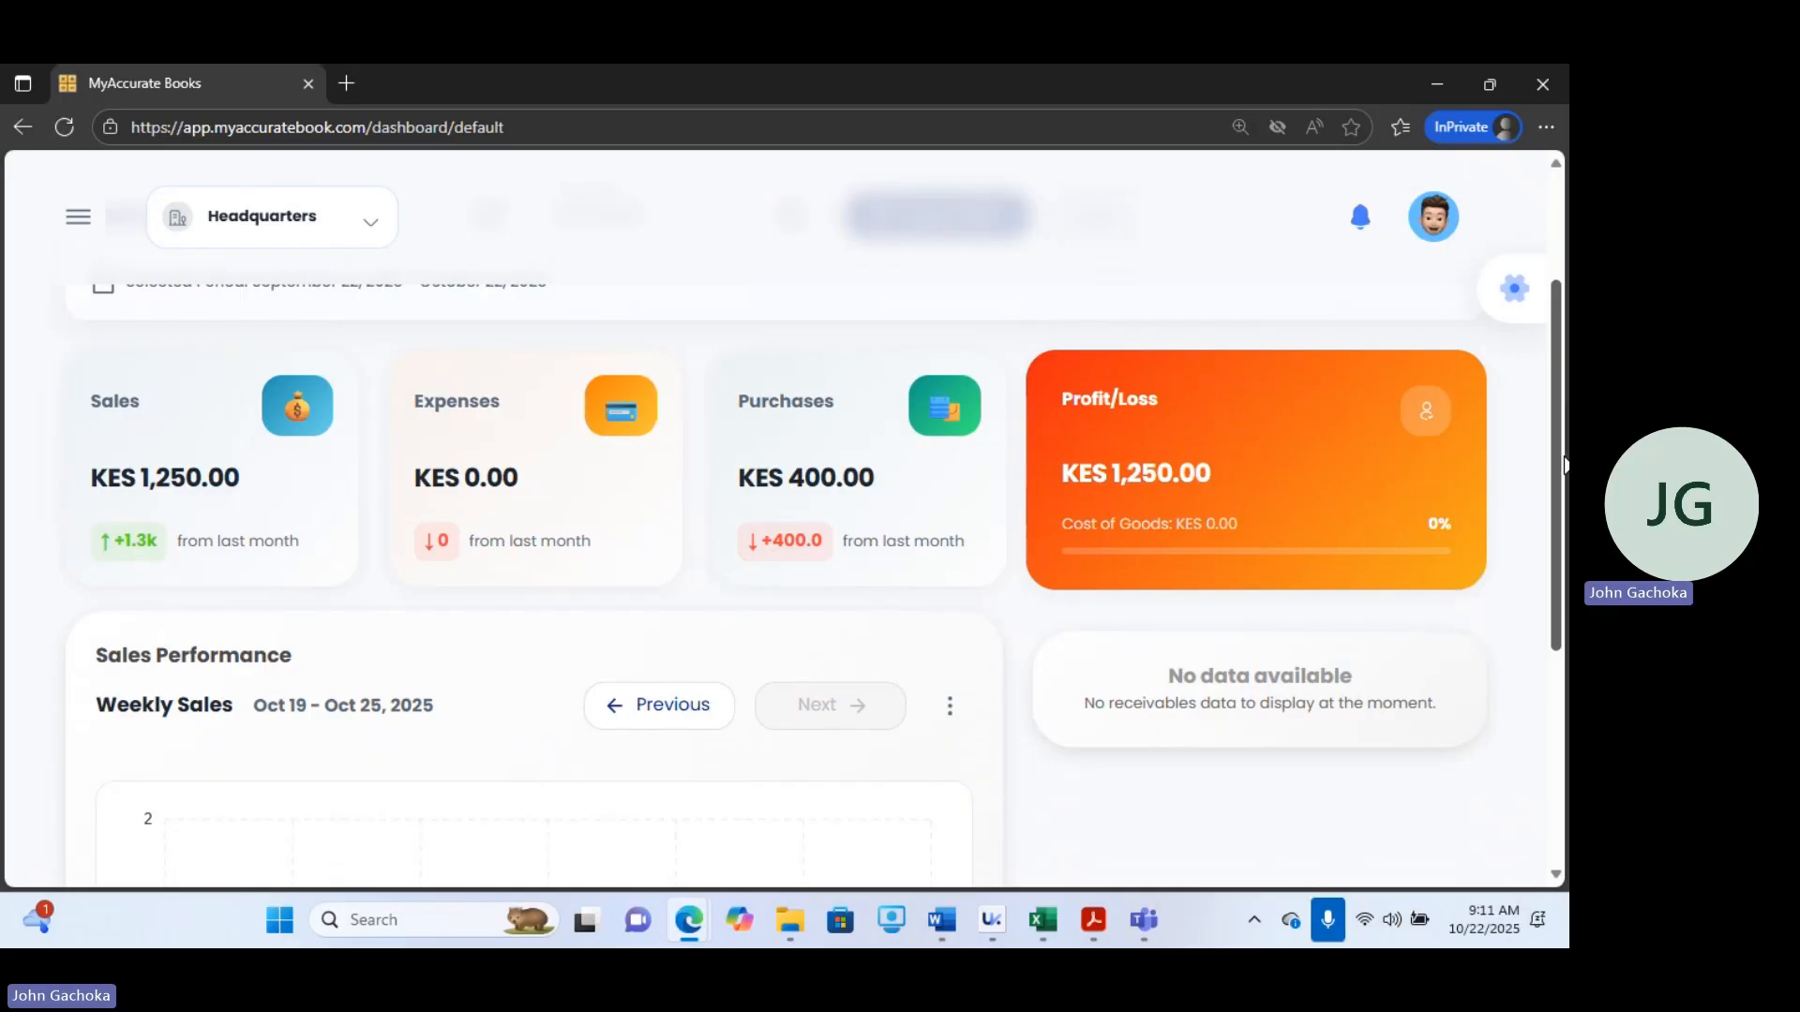
drag(1557, 447, 1567, 625)
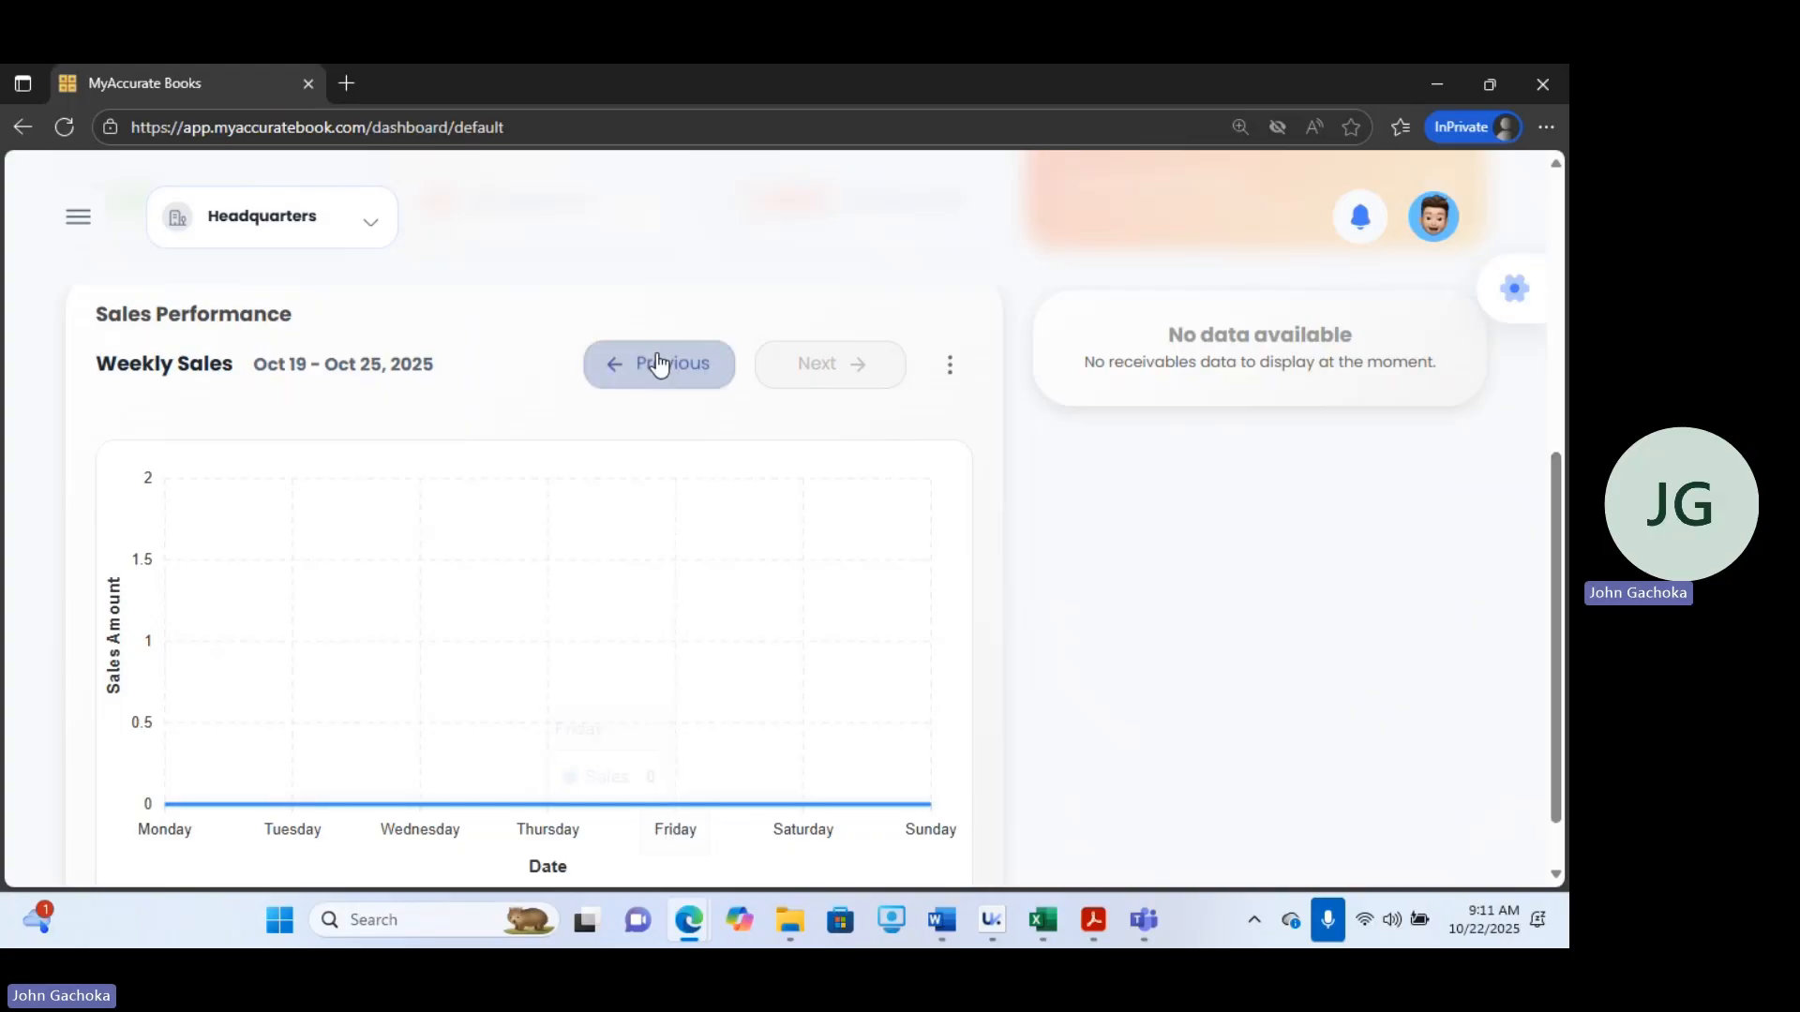
click(651, 361)
click(647, 365)
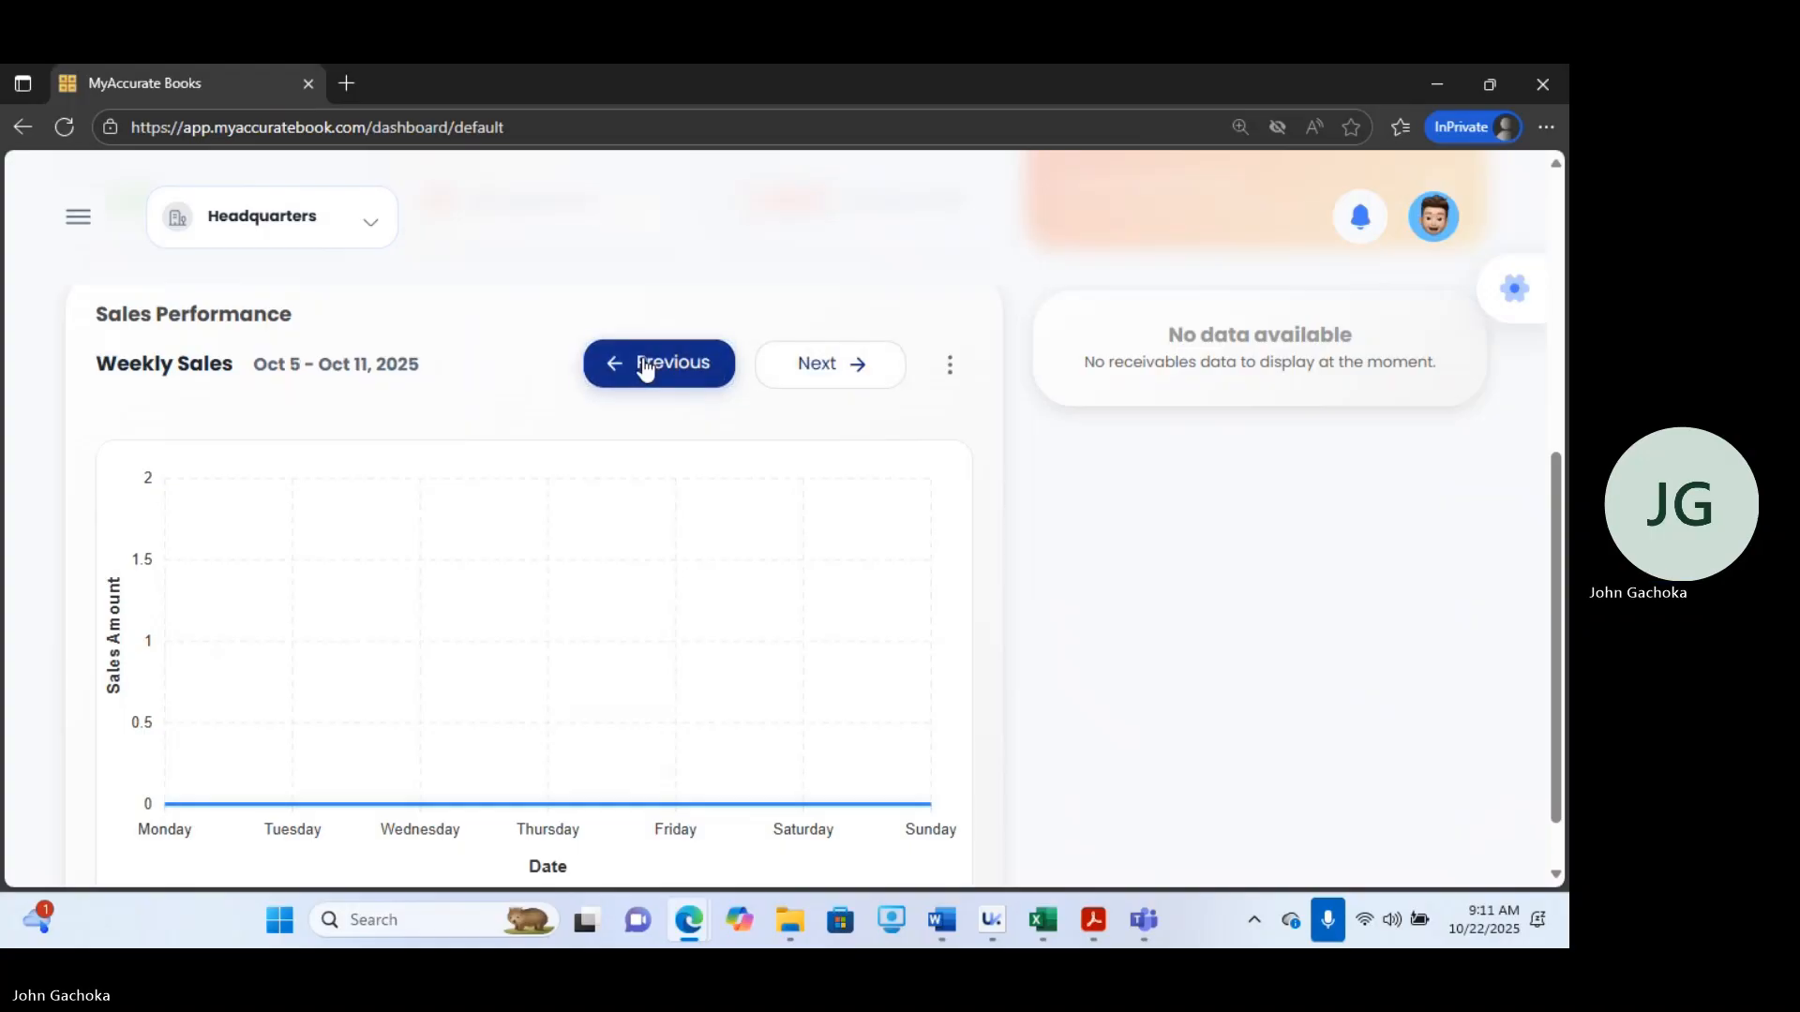
click(646, 366)
click(646, 367)
click(646, 367)
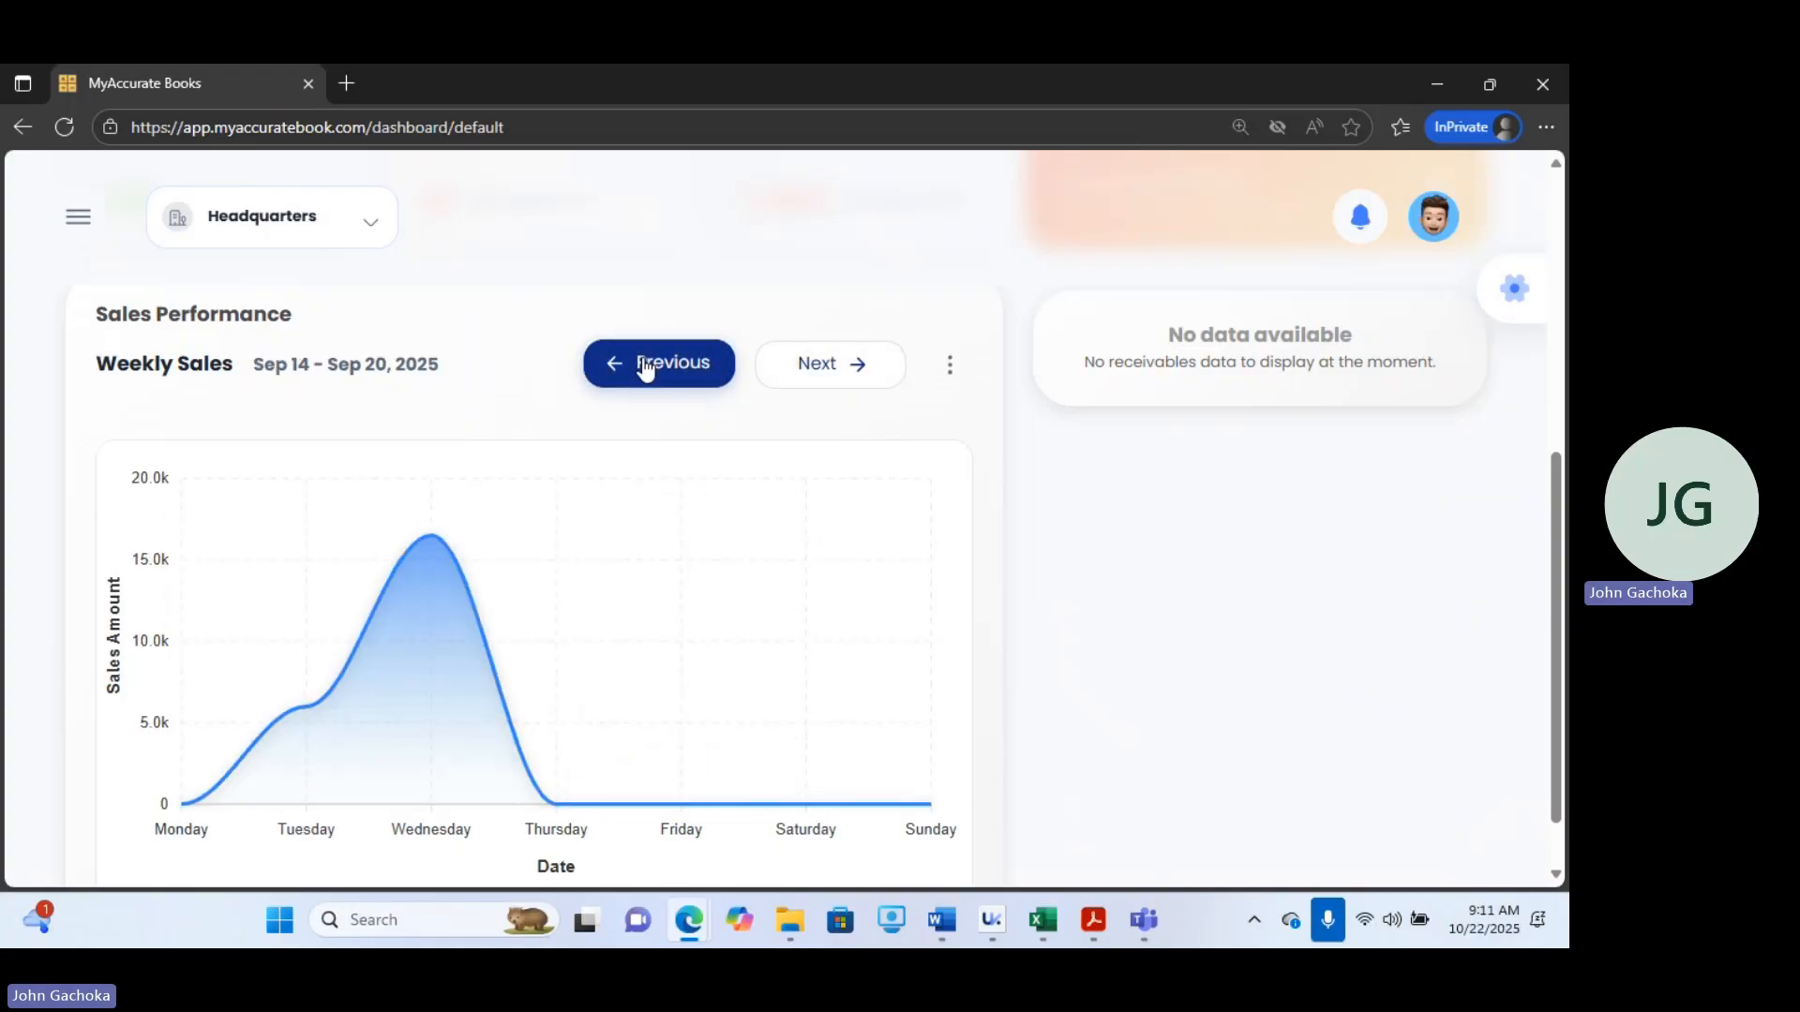
click(646, 366)
click(646, 367)
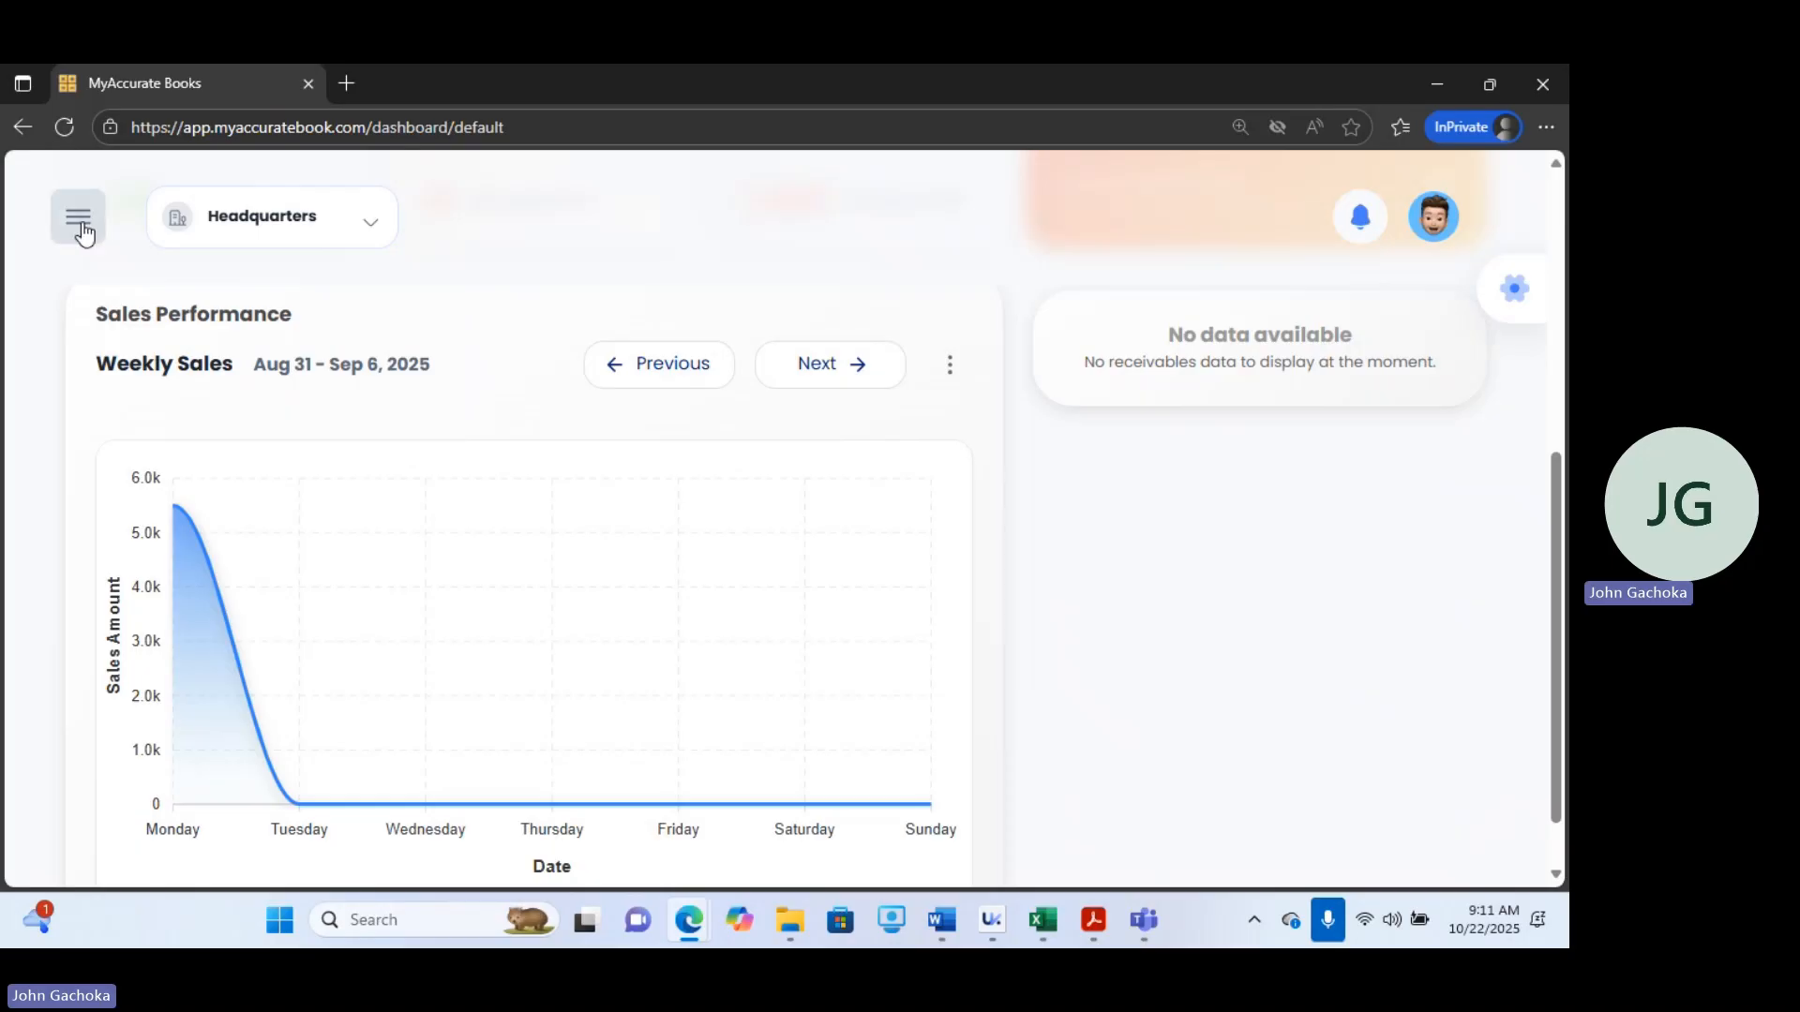
Open the Items page from the navigation menu and scroll through the inventory list.
click(81, 223)
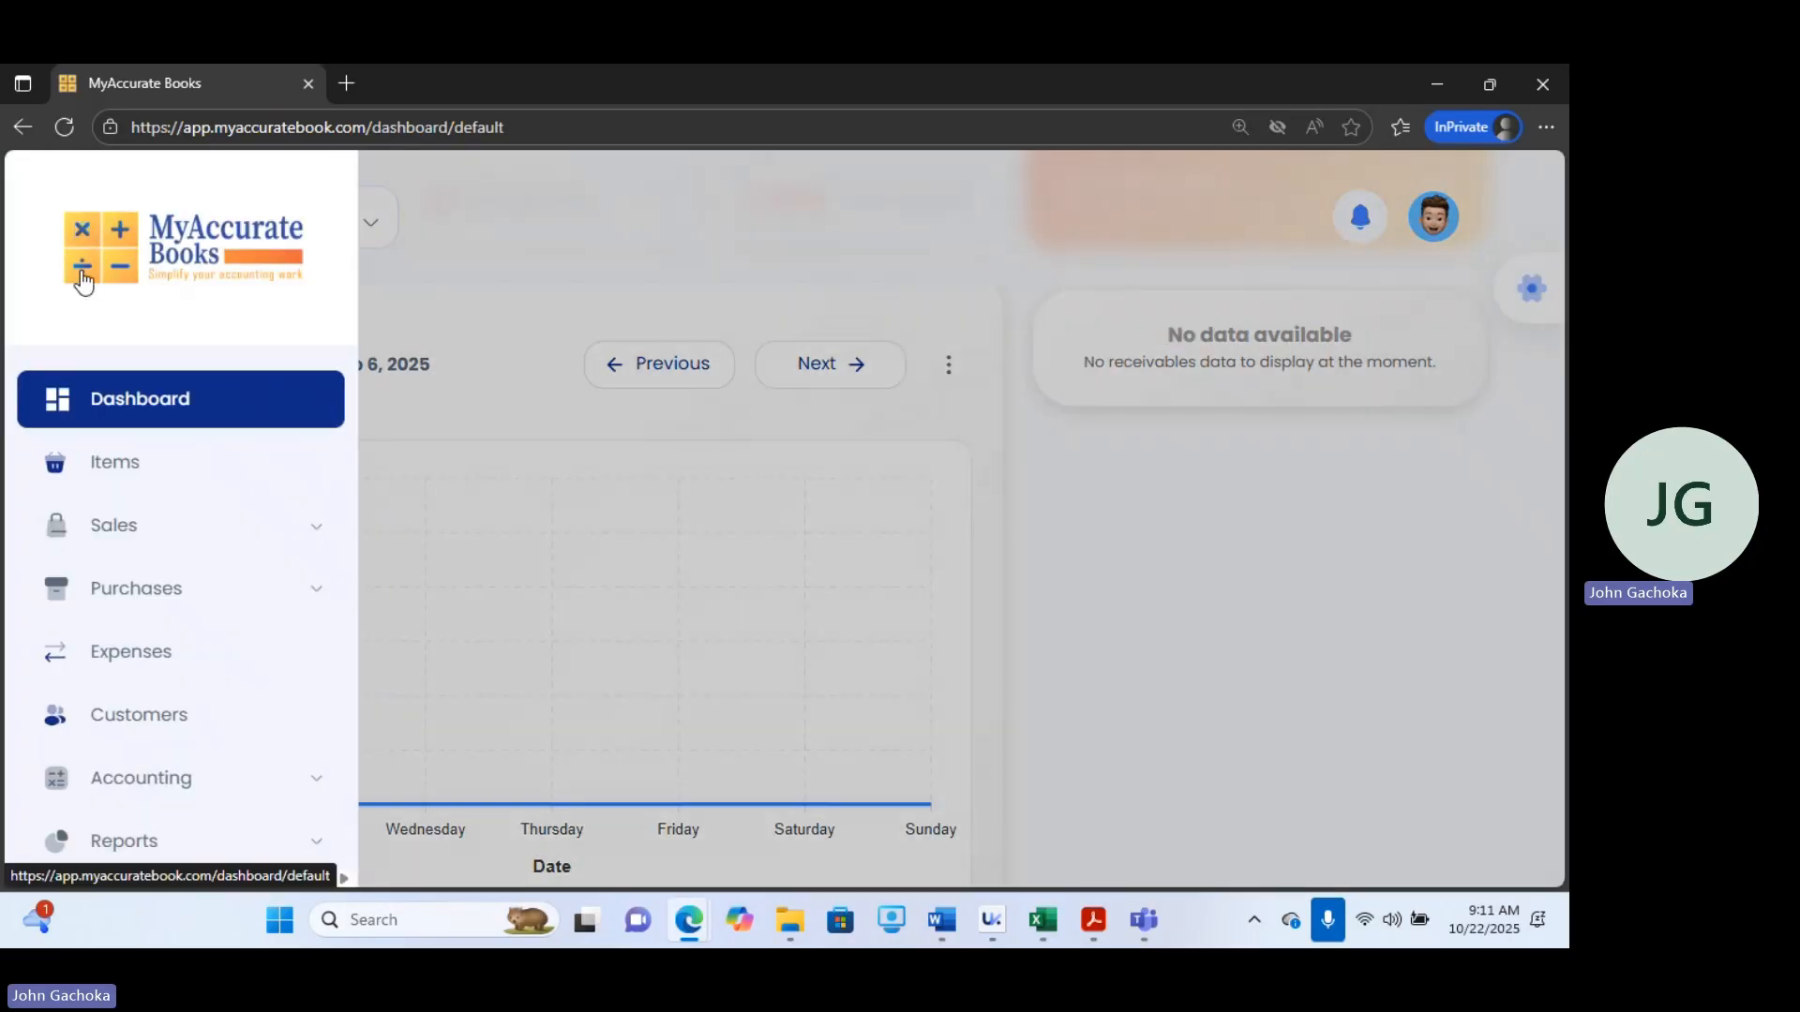
click(182, 478)
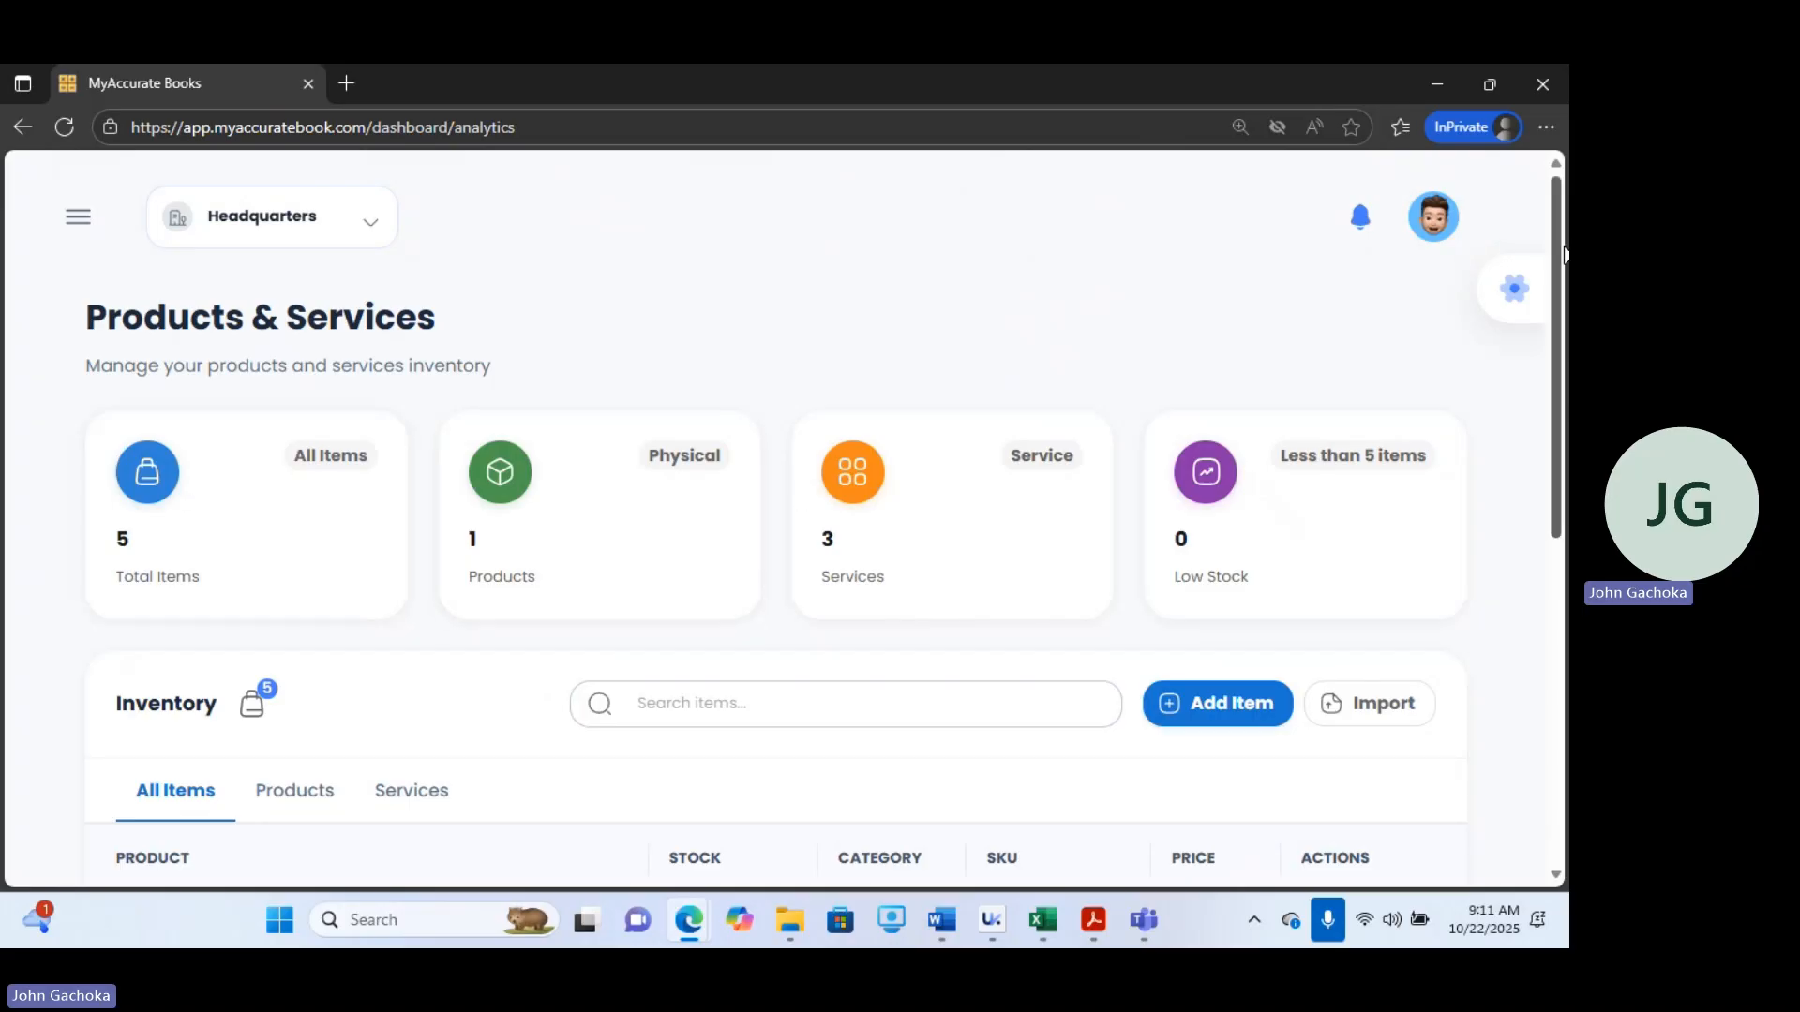
drag(1564, 253, 1564, 275)
scroll(778, 563, down, 3)
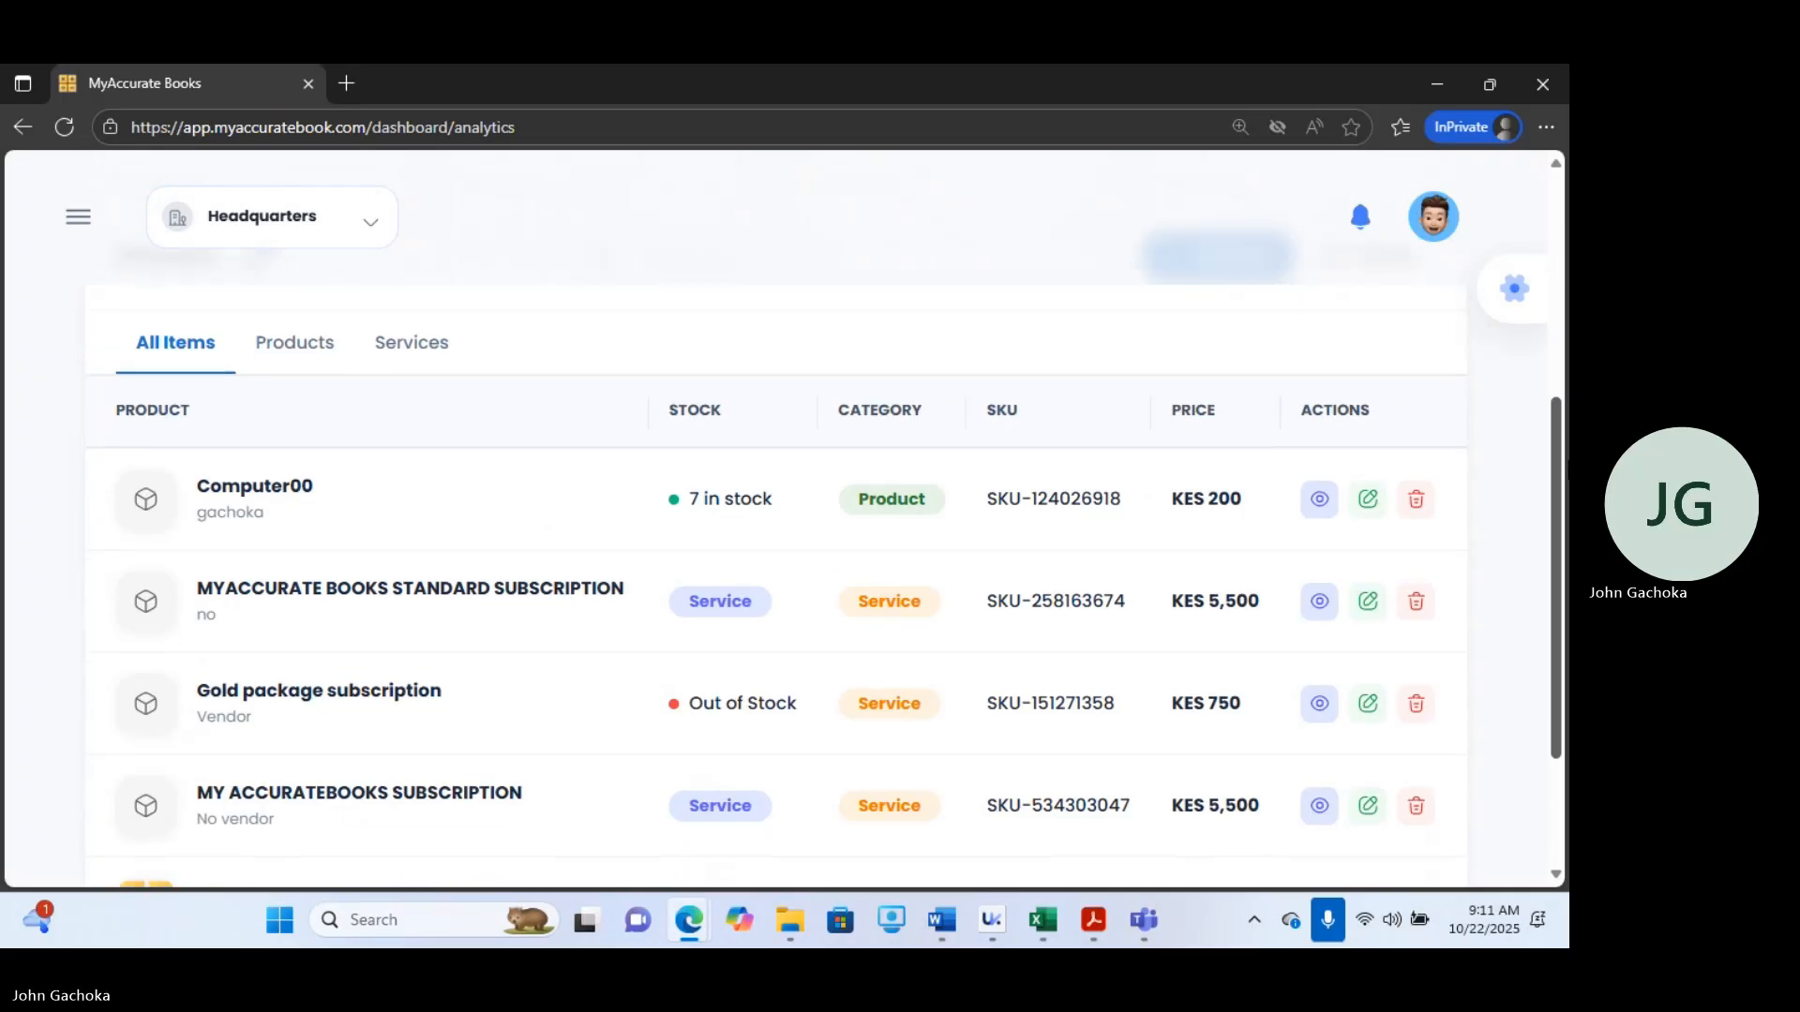
scroll(1209, 403, up, 2)
Start adding a new item named Installation of MyAccurate Books.
click(1223, 413)
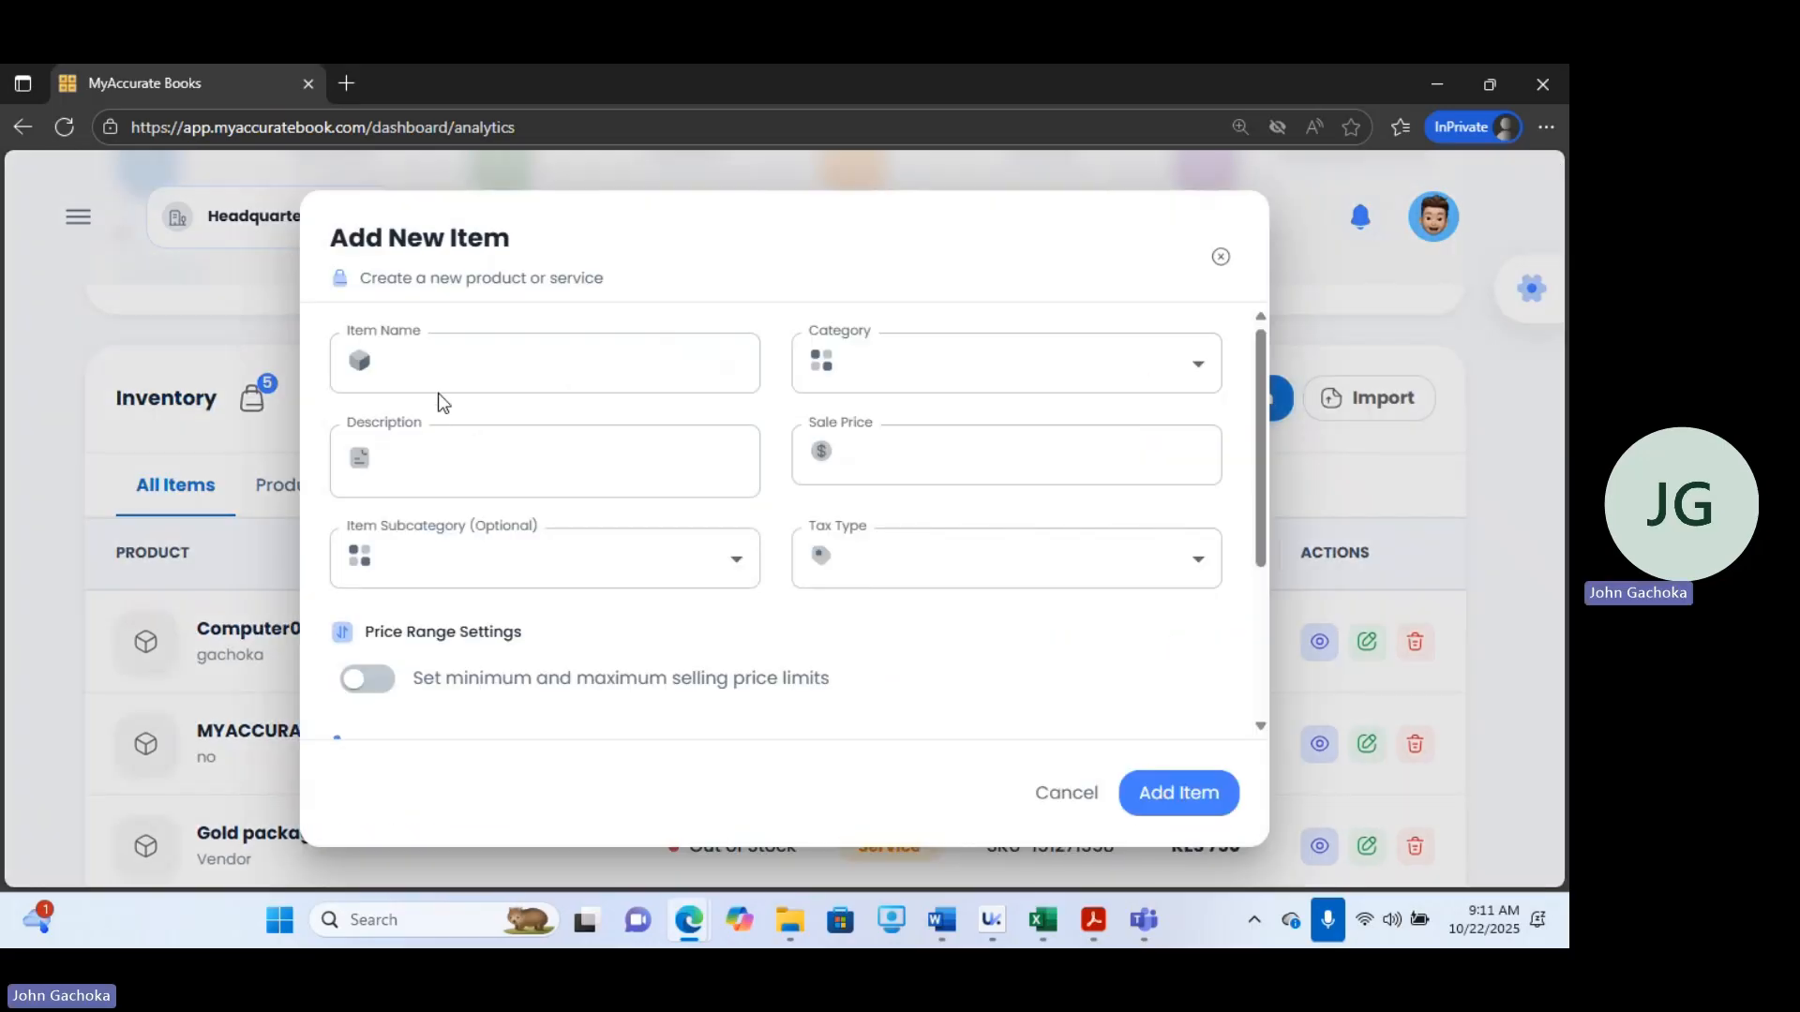
click(407, 359)
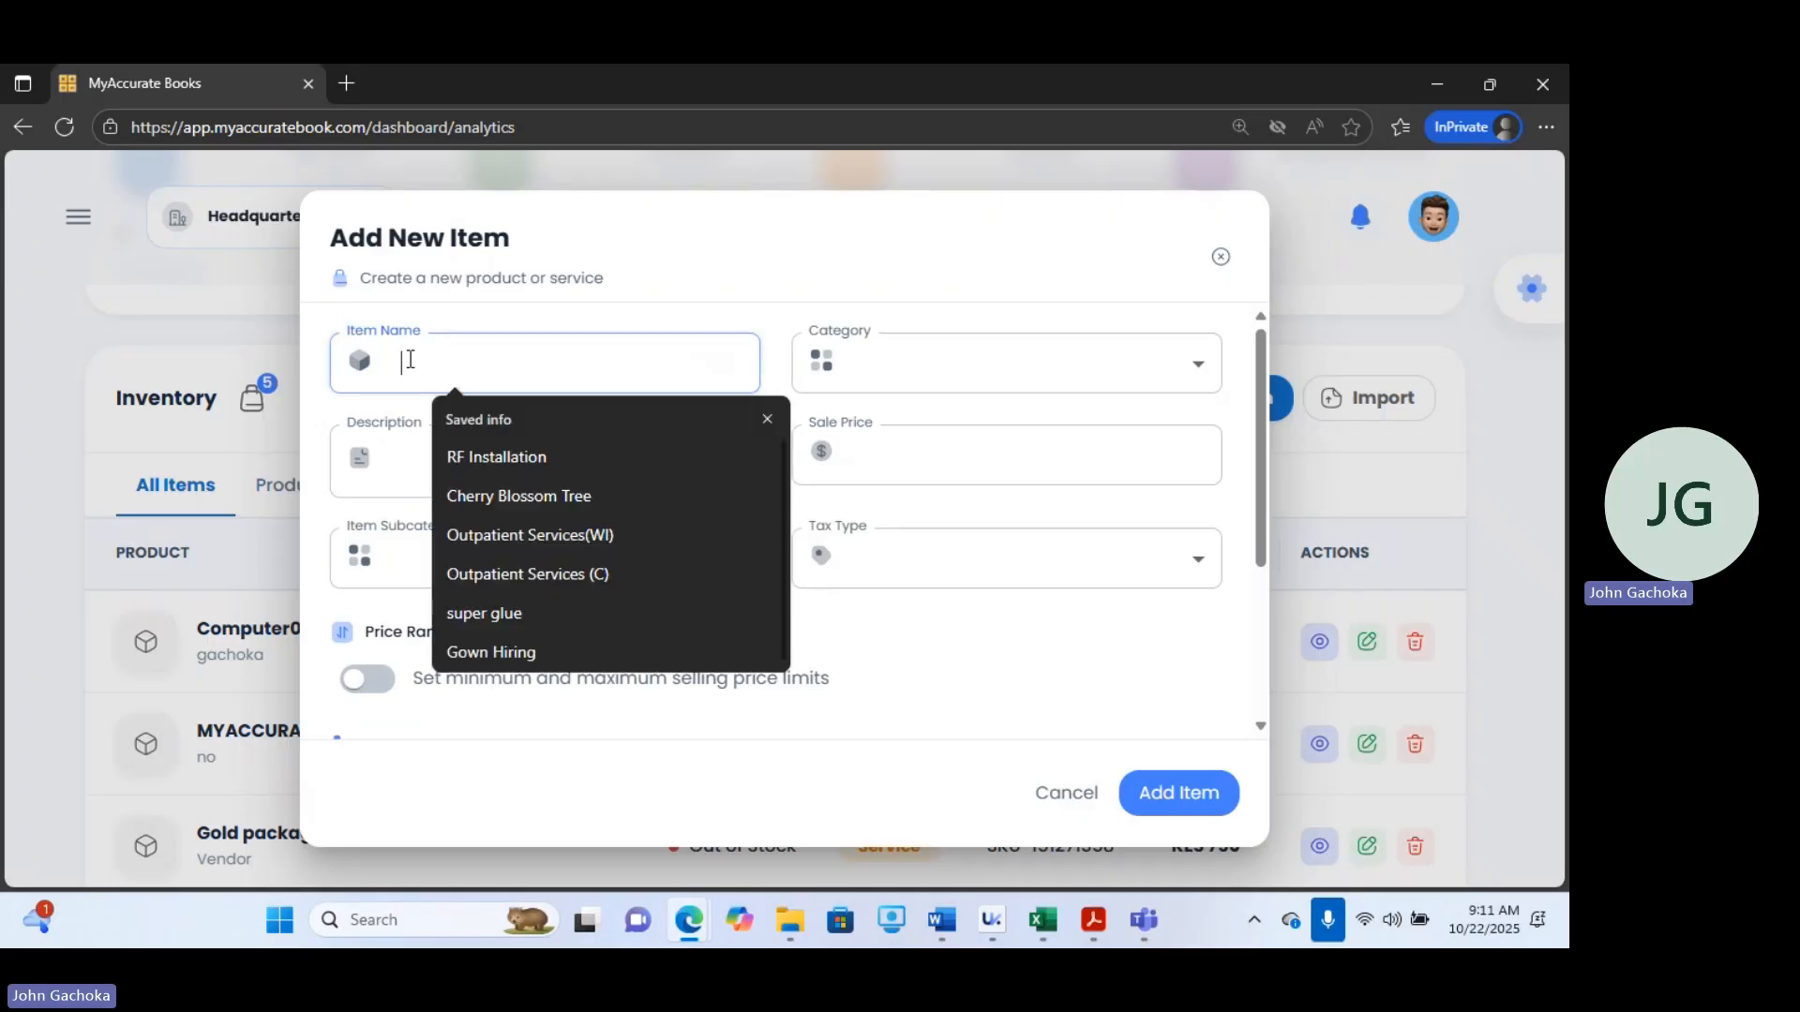
click(410, 360)
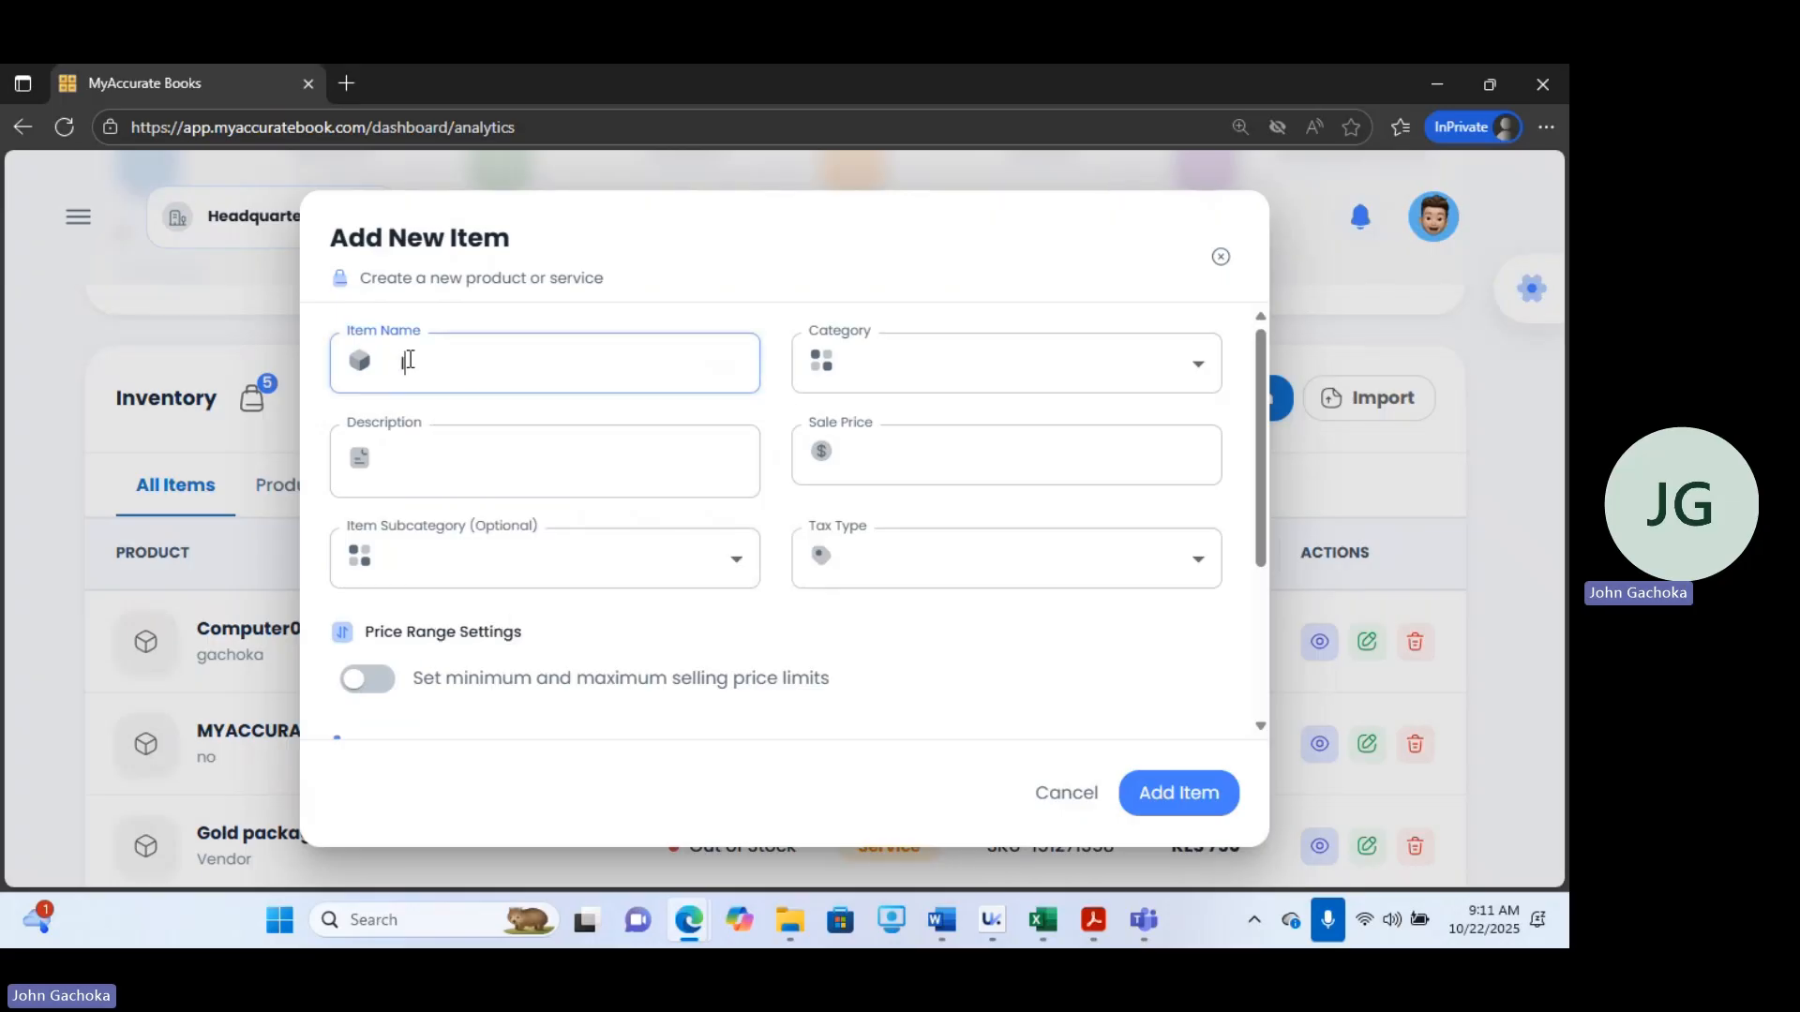
text(Installa)
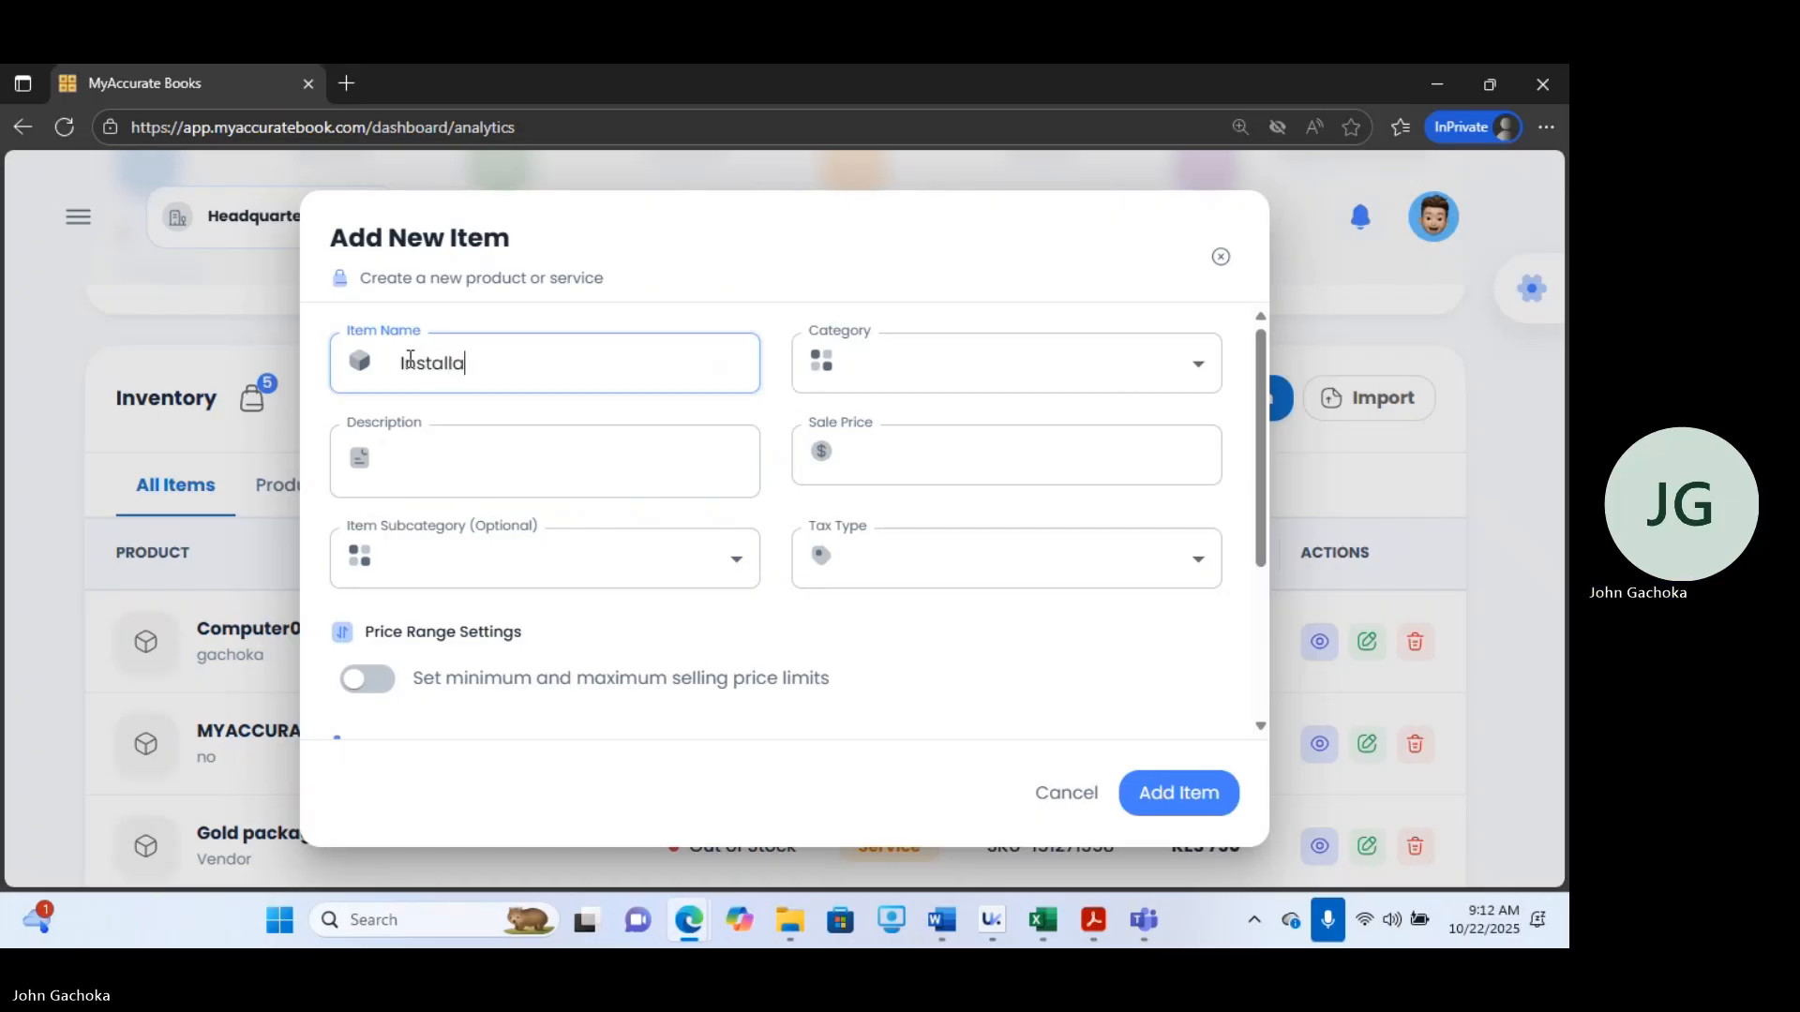
text(tion of MyAccurate Books)
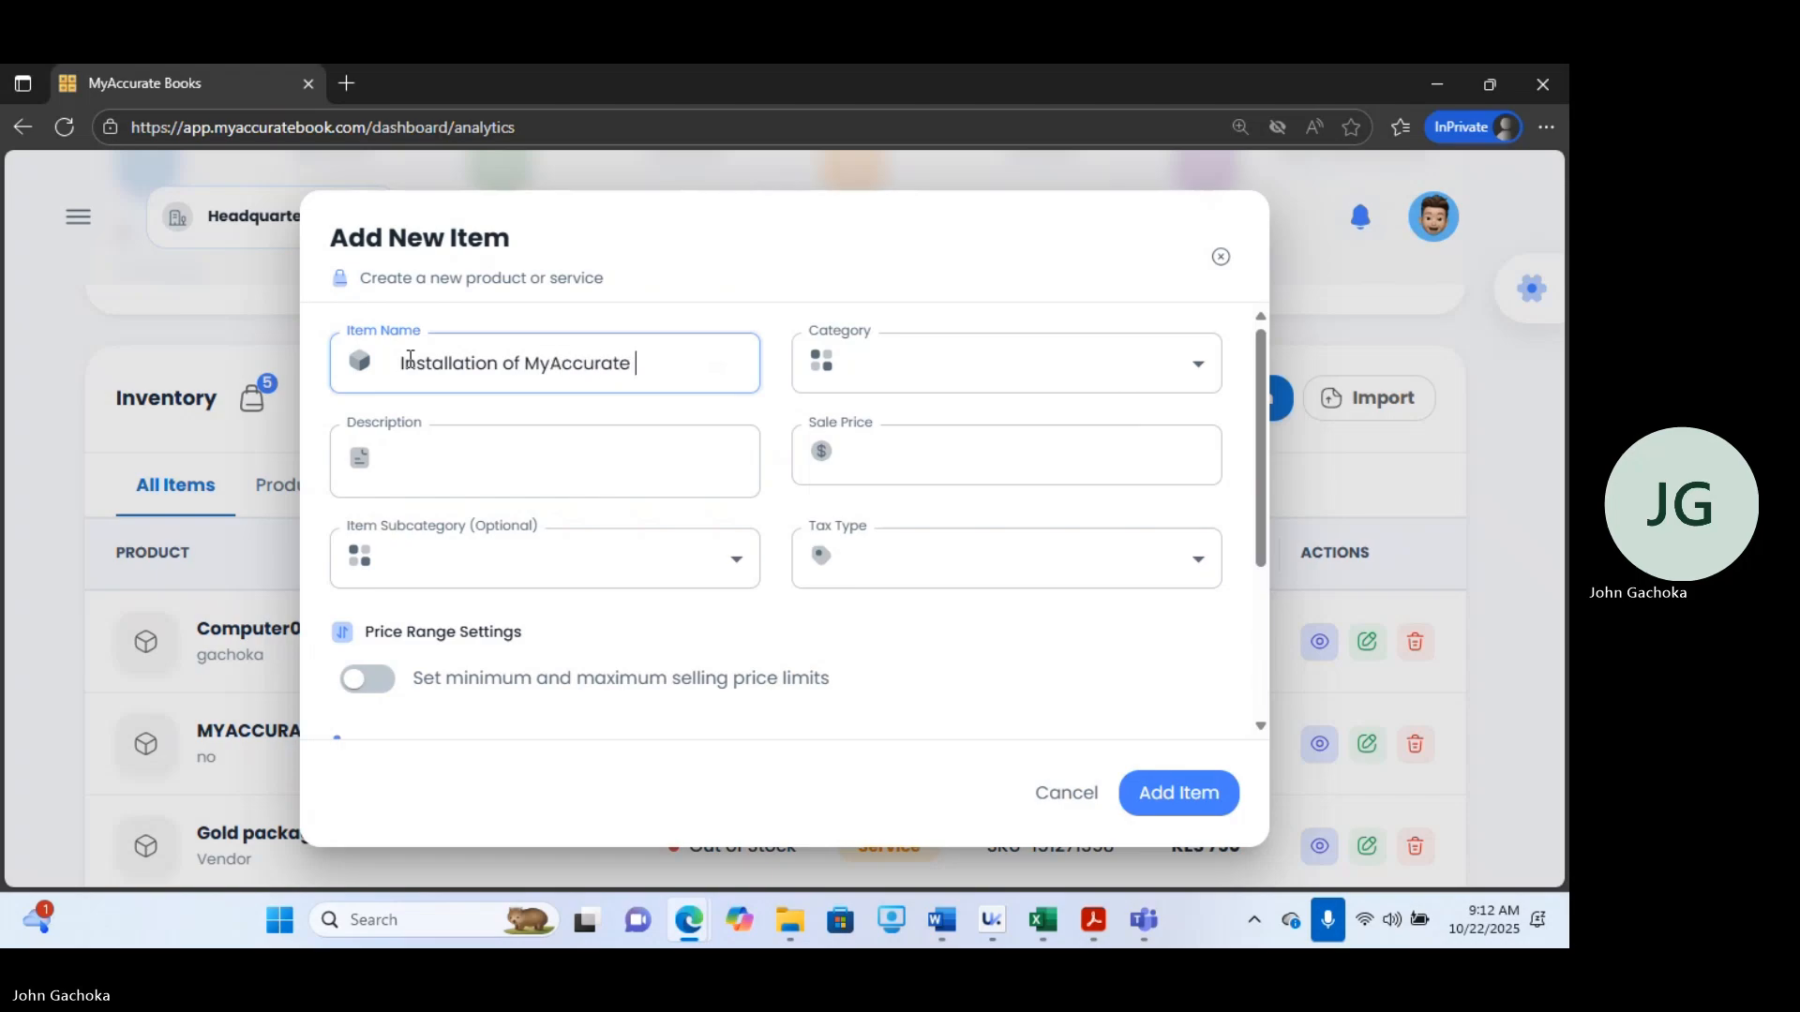
Set the new item's category to SERVICE and its sale price to 2000.
click(905, 364)
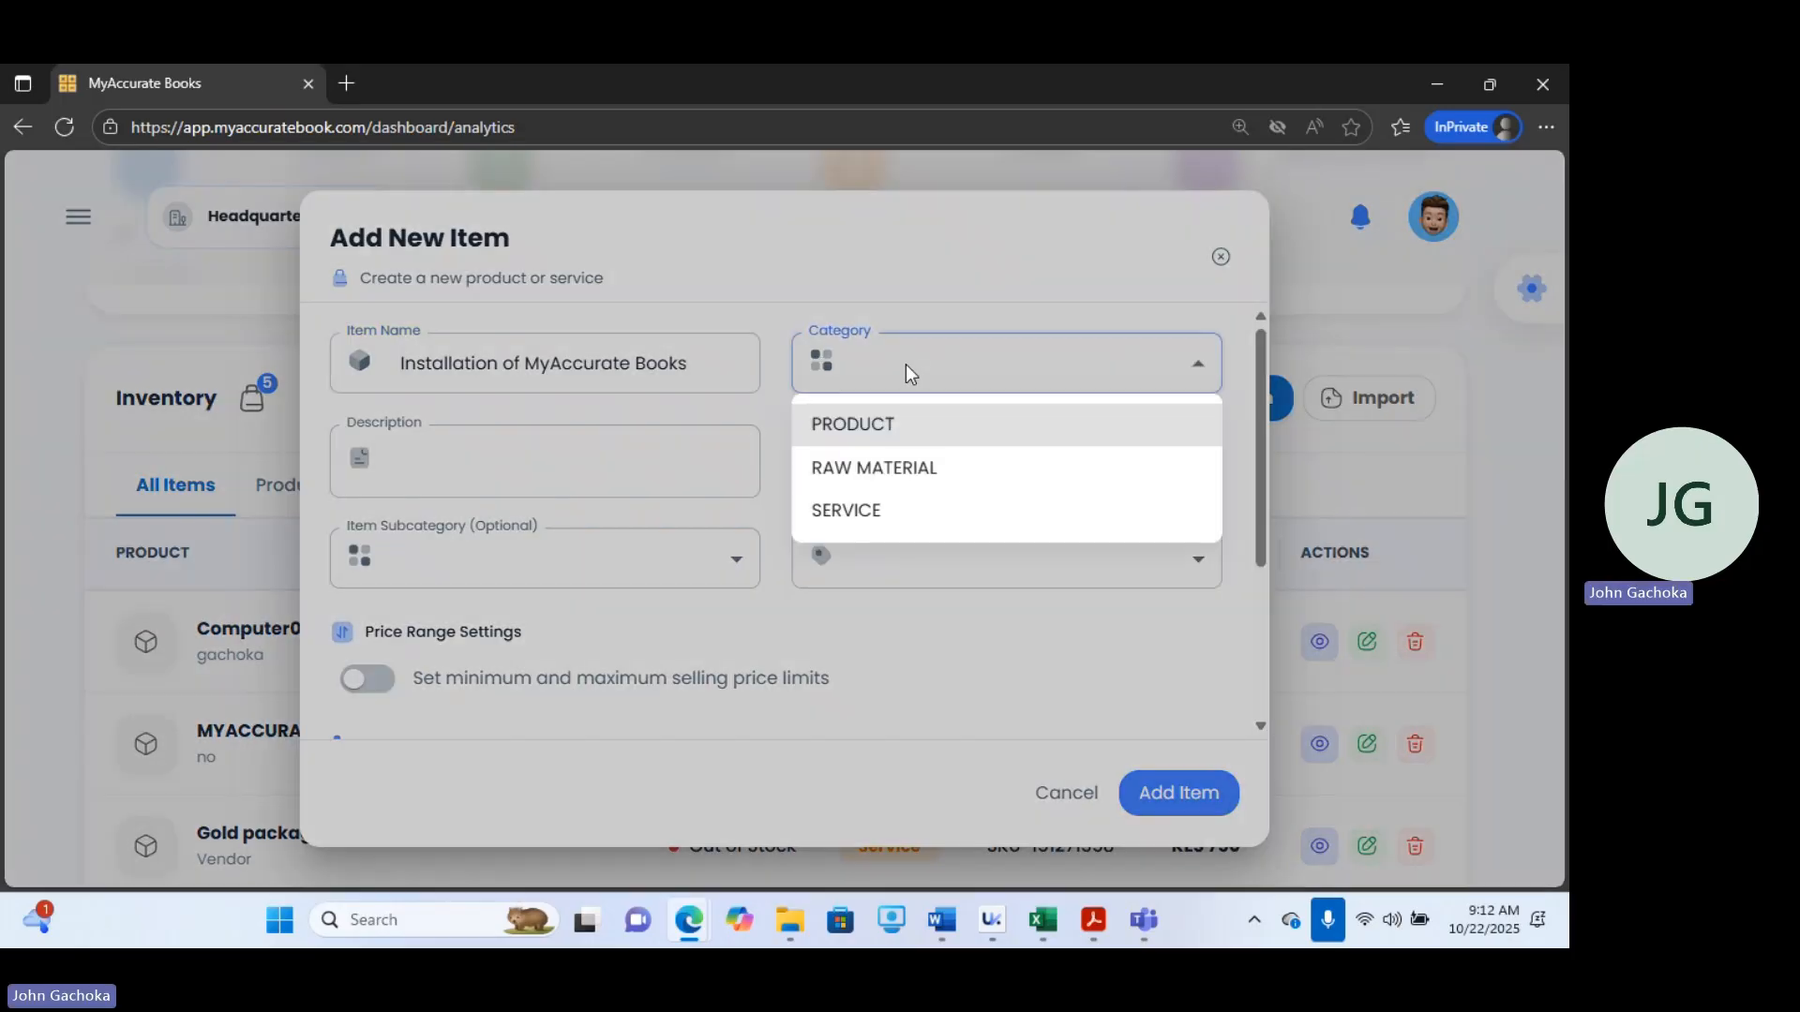
click(851, 517)
click(940, 478)
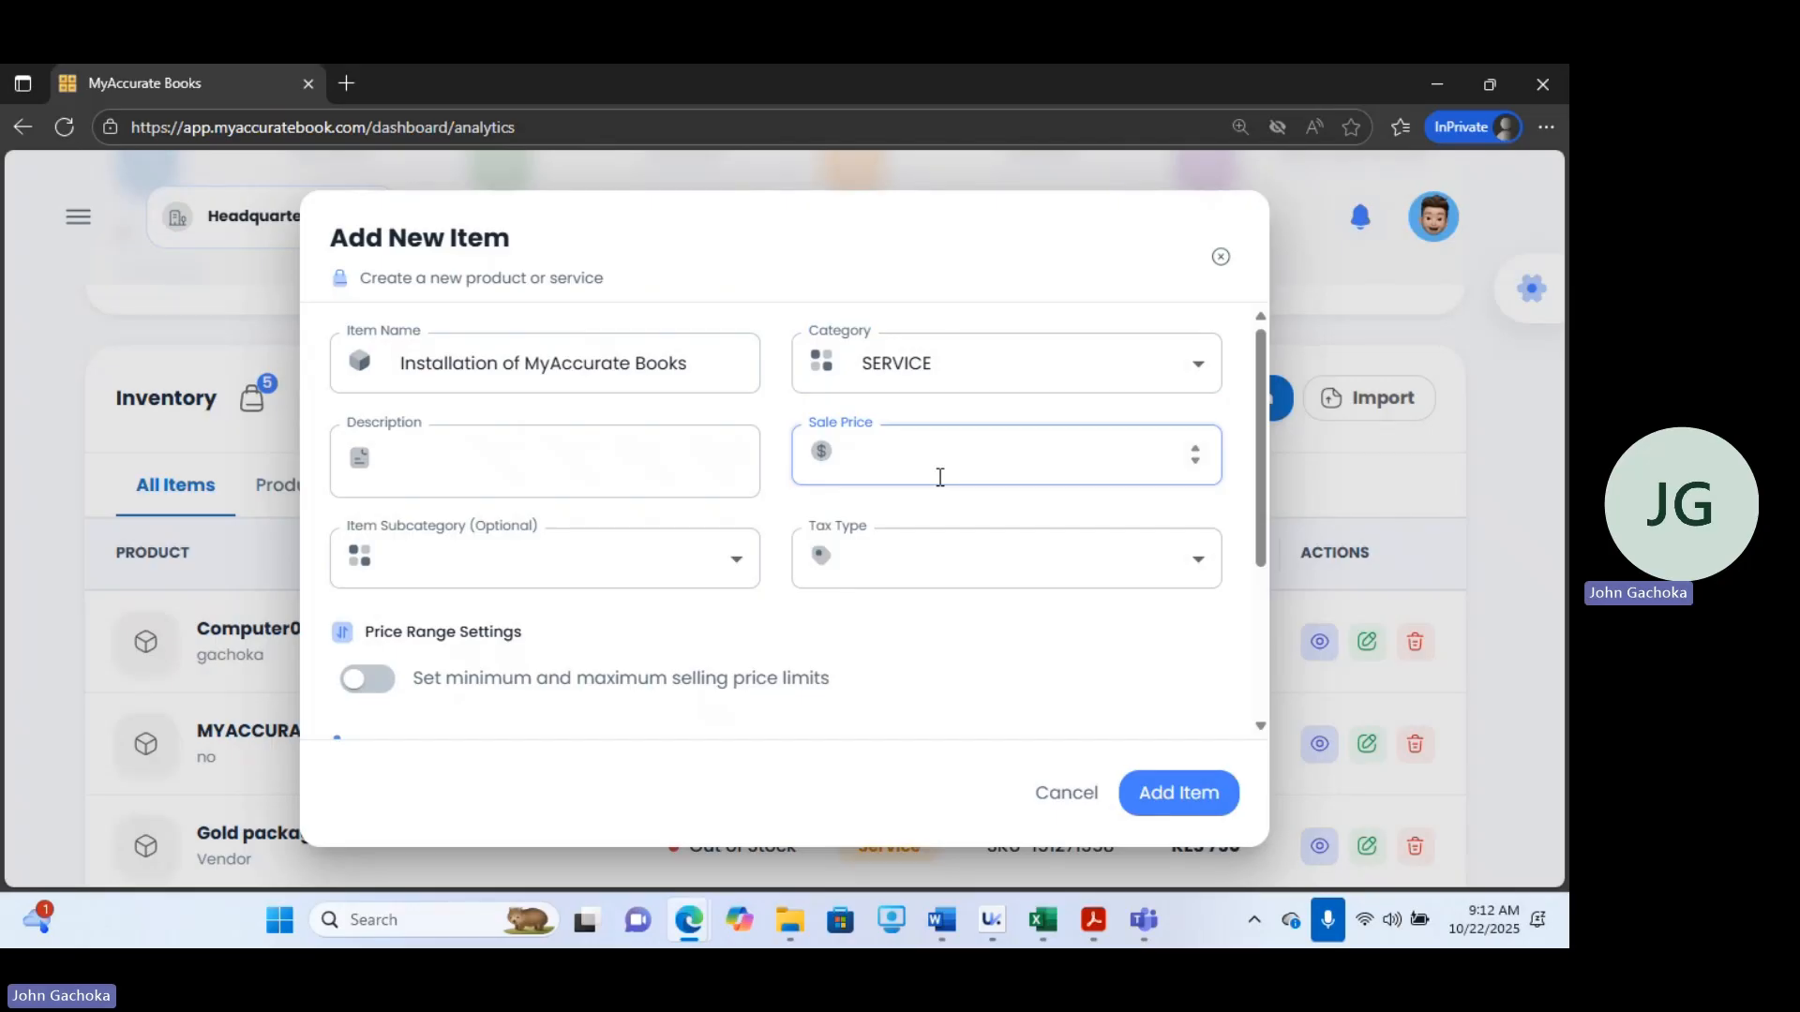
text(2000)
Set the tax type to B-VAT 16% and add the item.
click(900, 577)
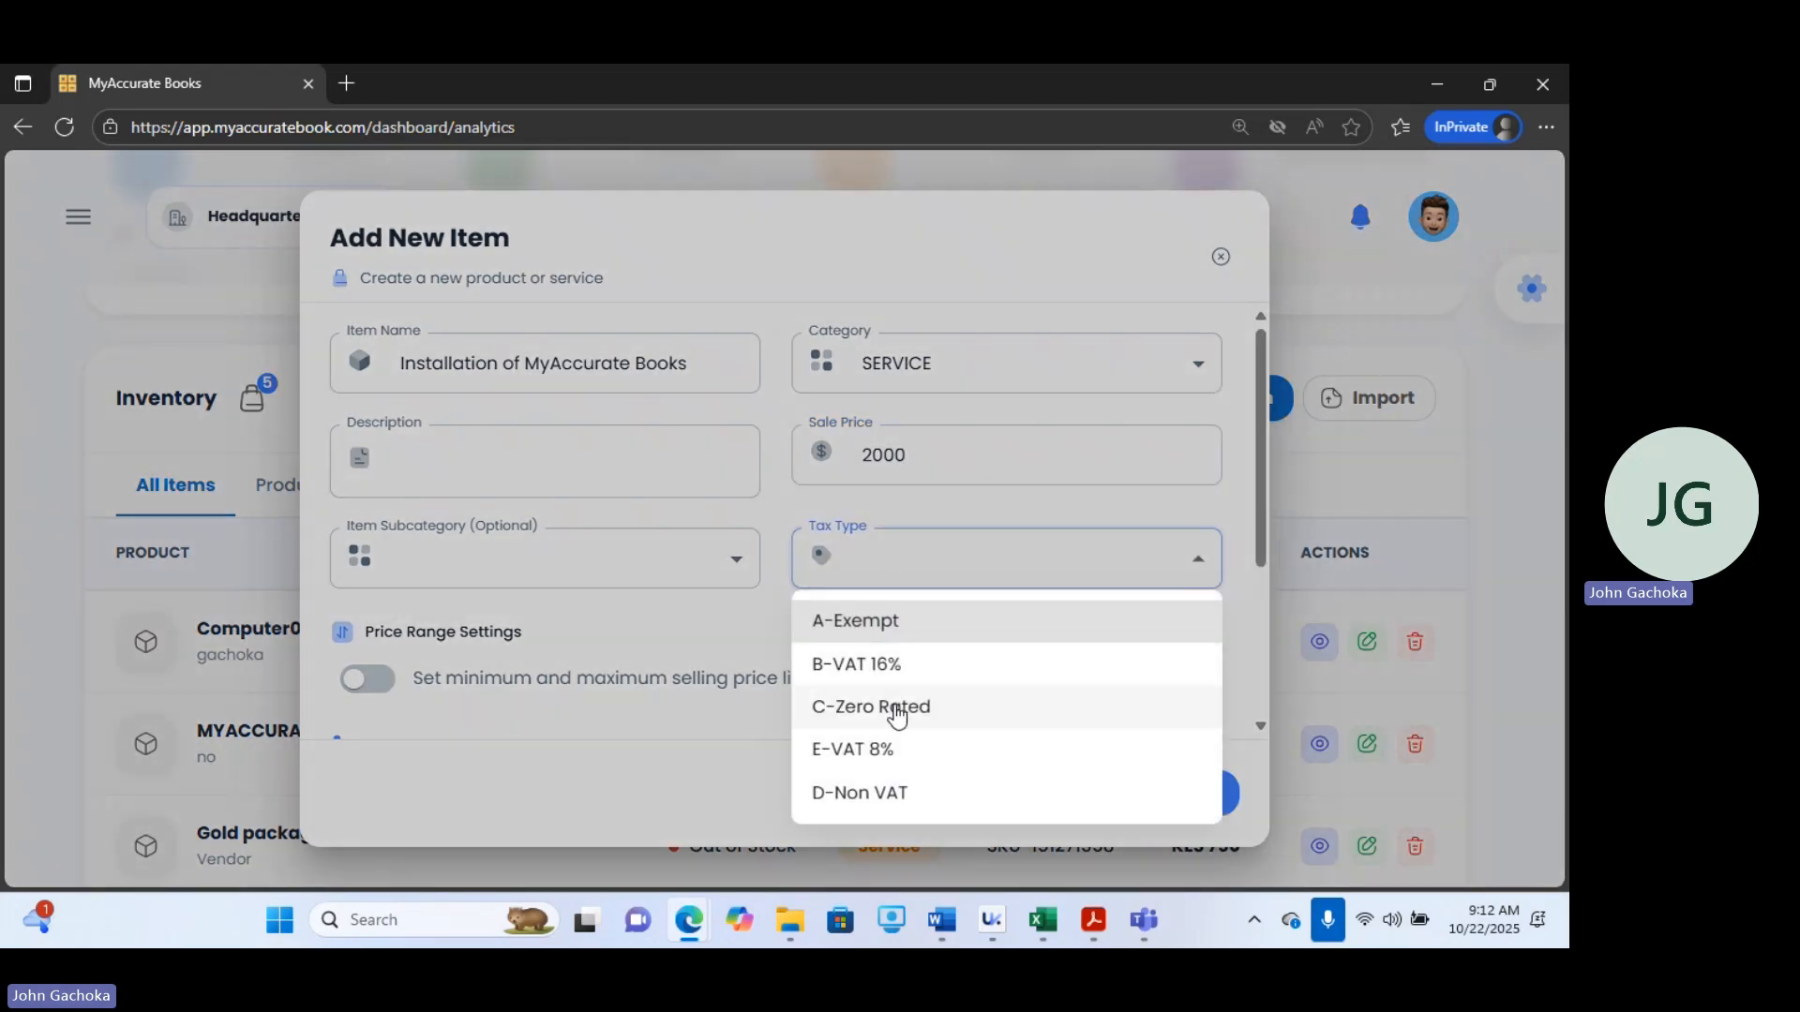
click(872, 662)
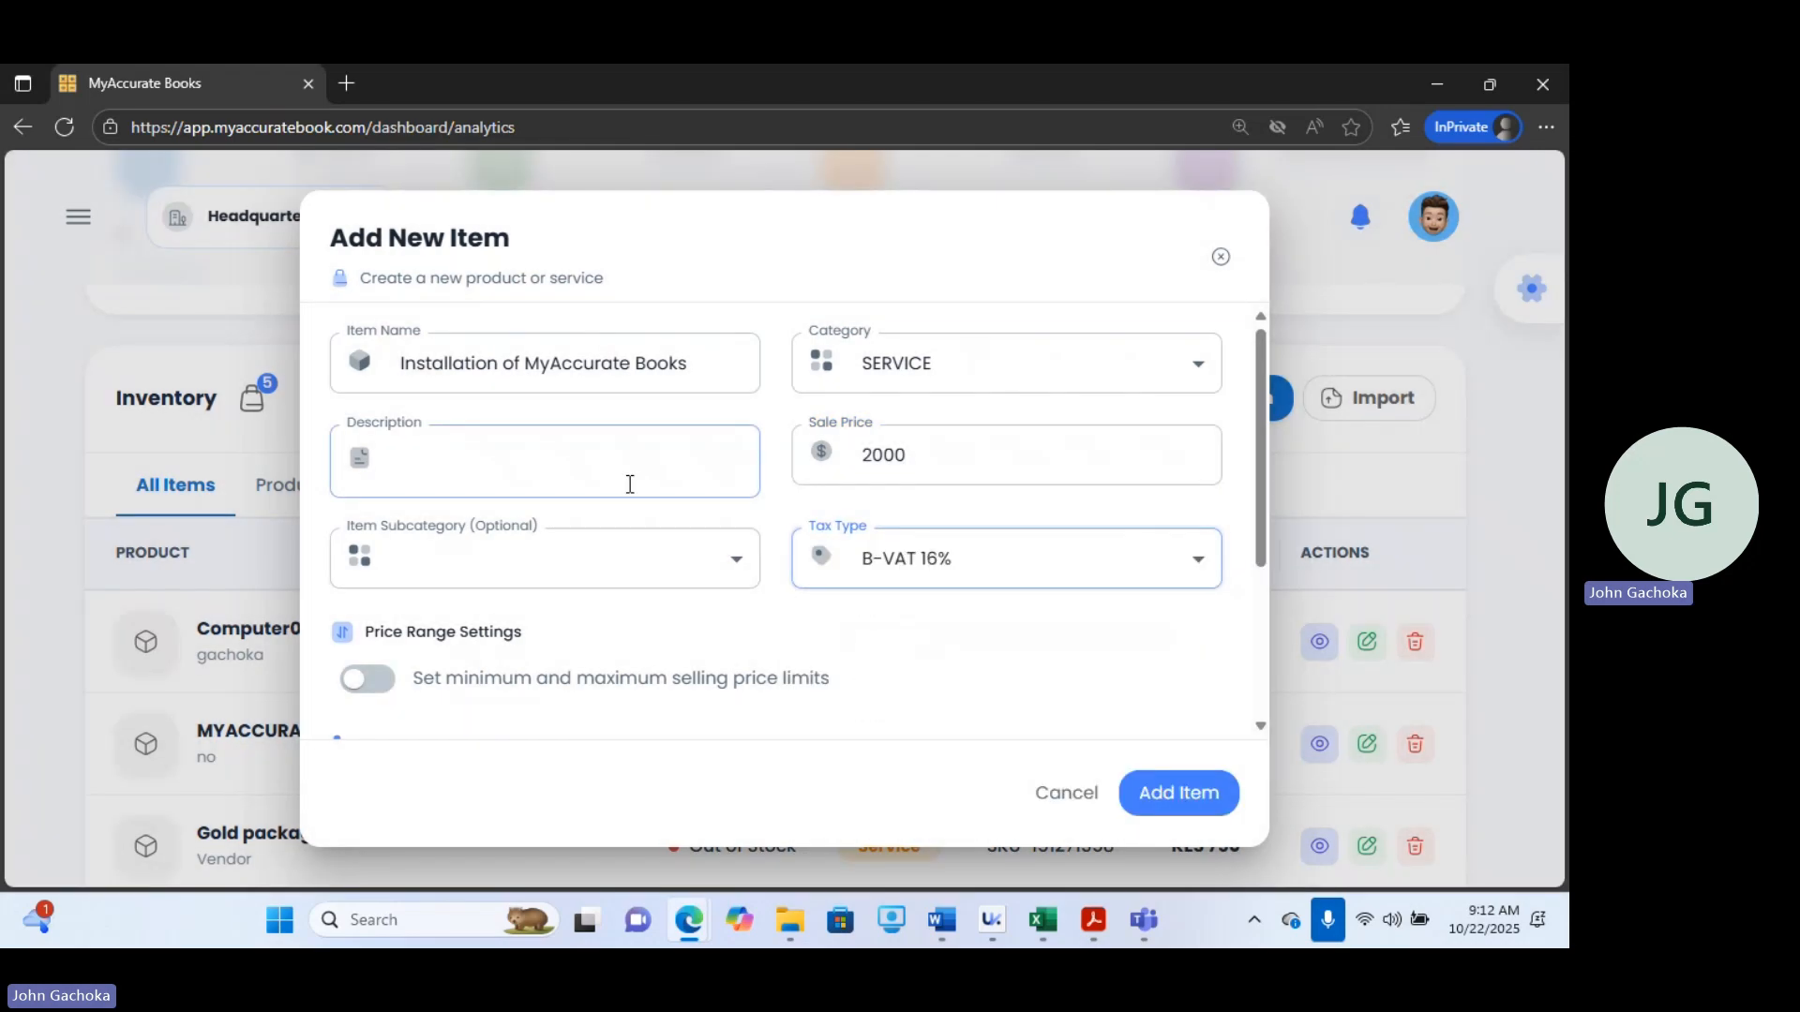
click(468, 460)
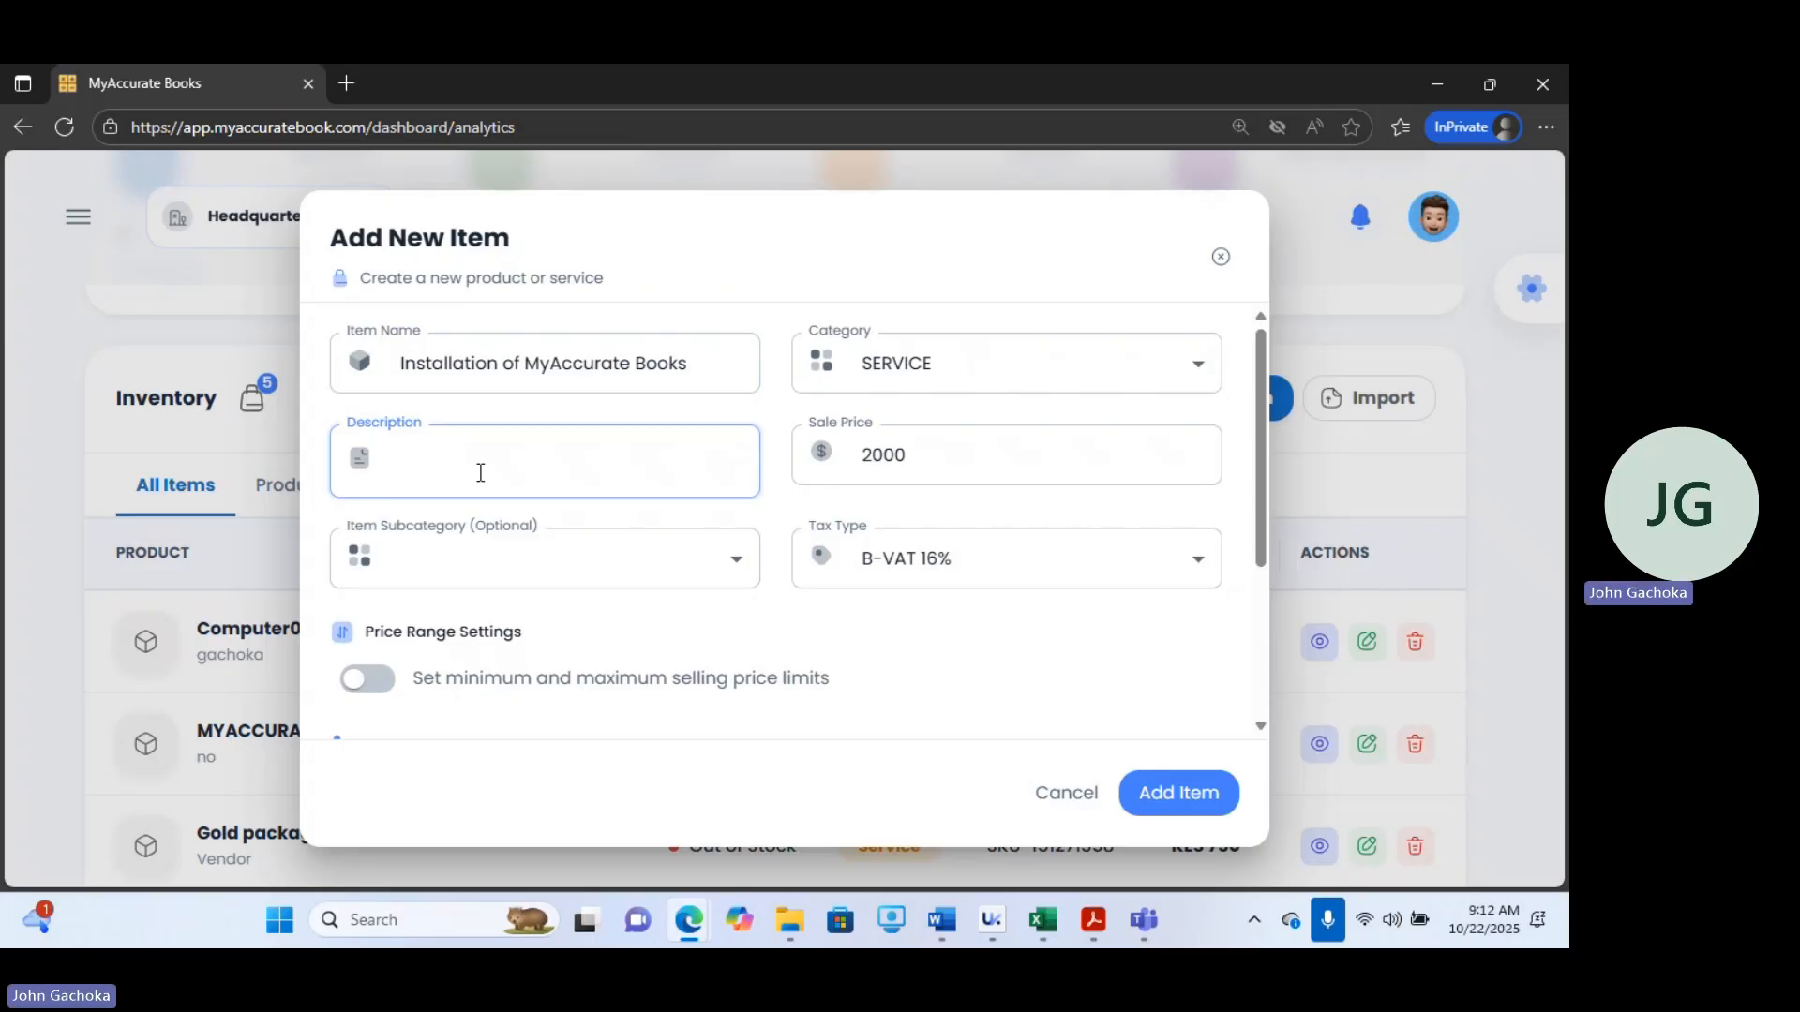
click(1217, 797)
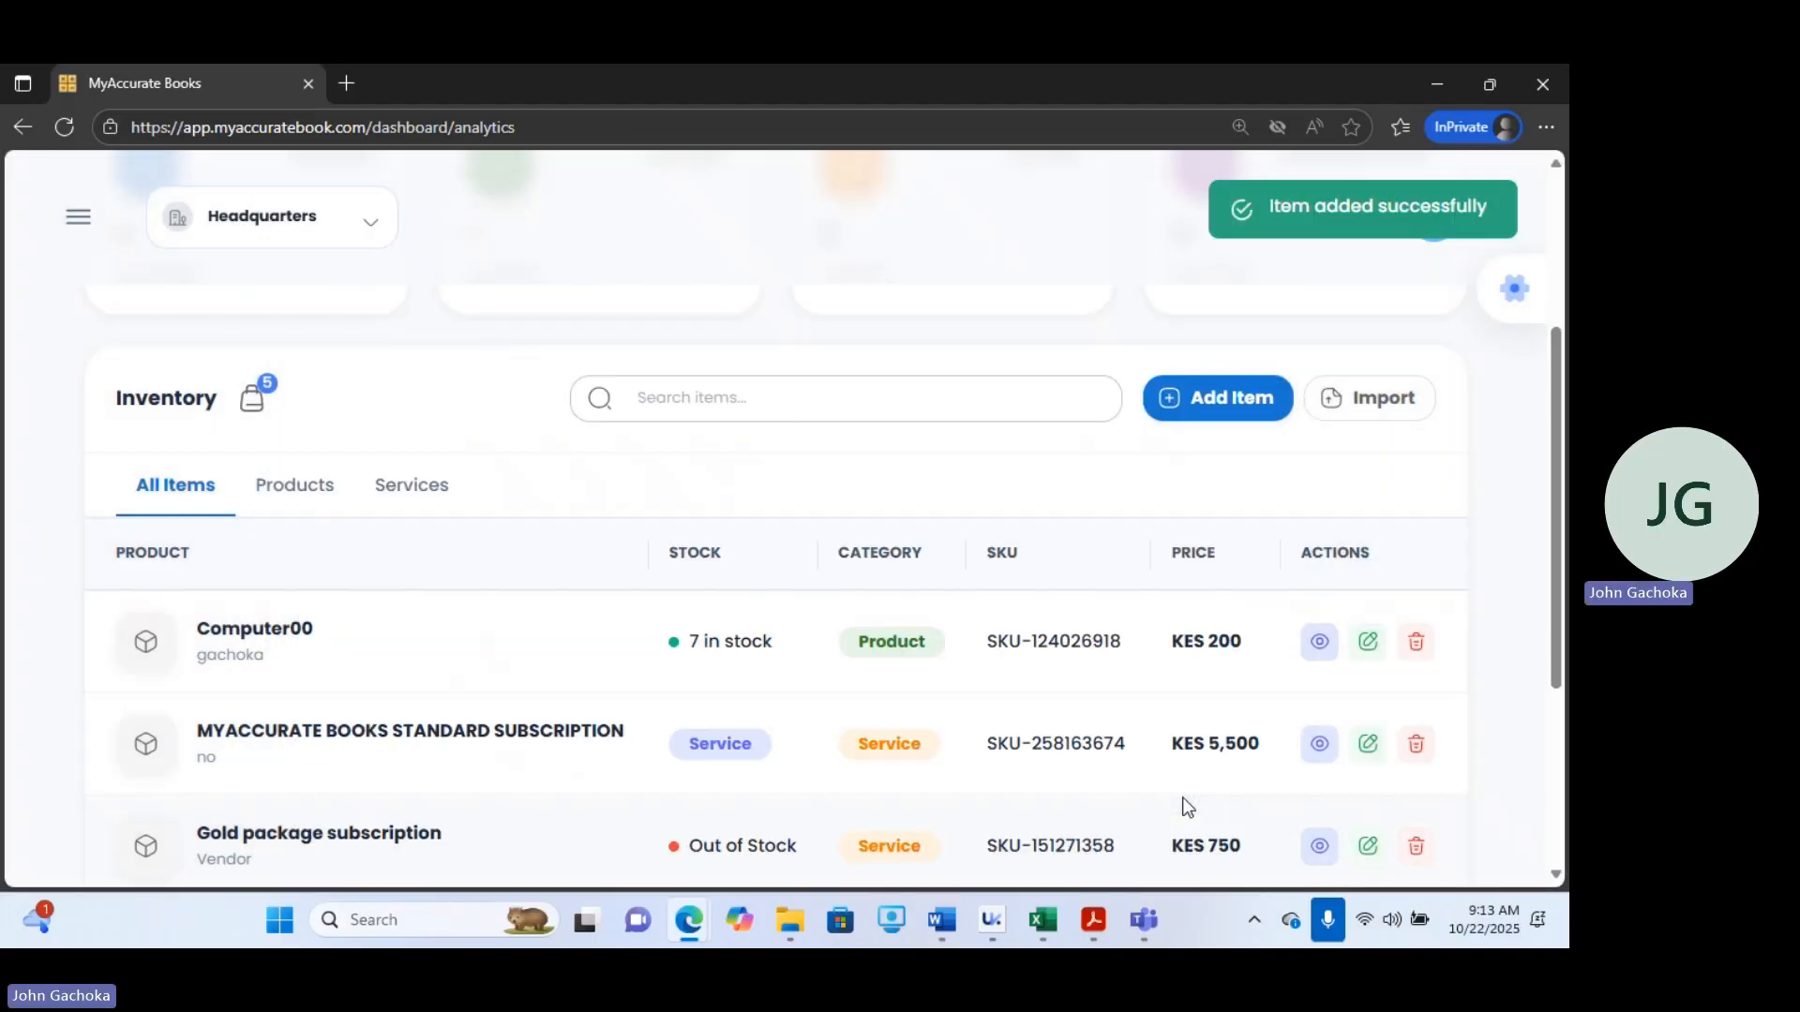
Open another new item form and name the item POS Thermo-Printer.
click(1200, 396)
click(580, 365)
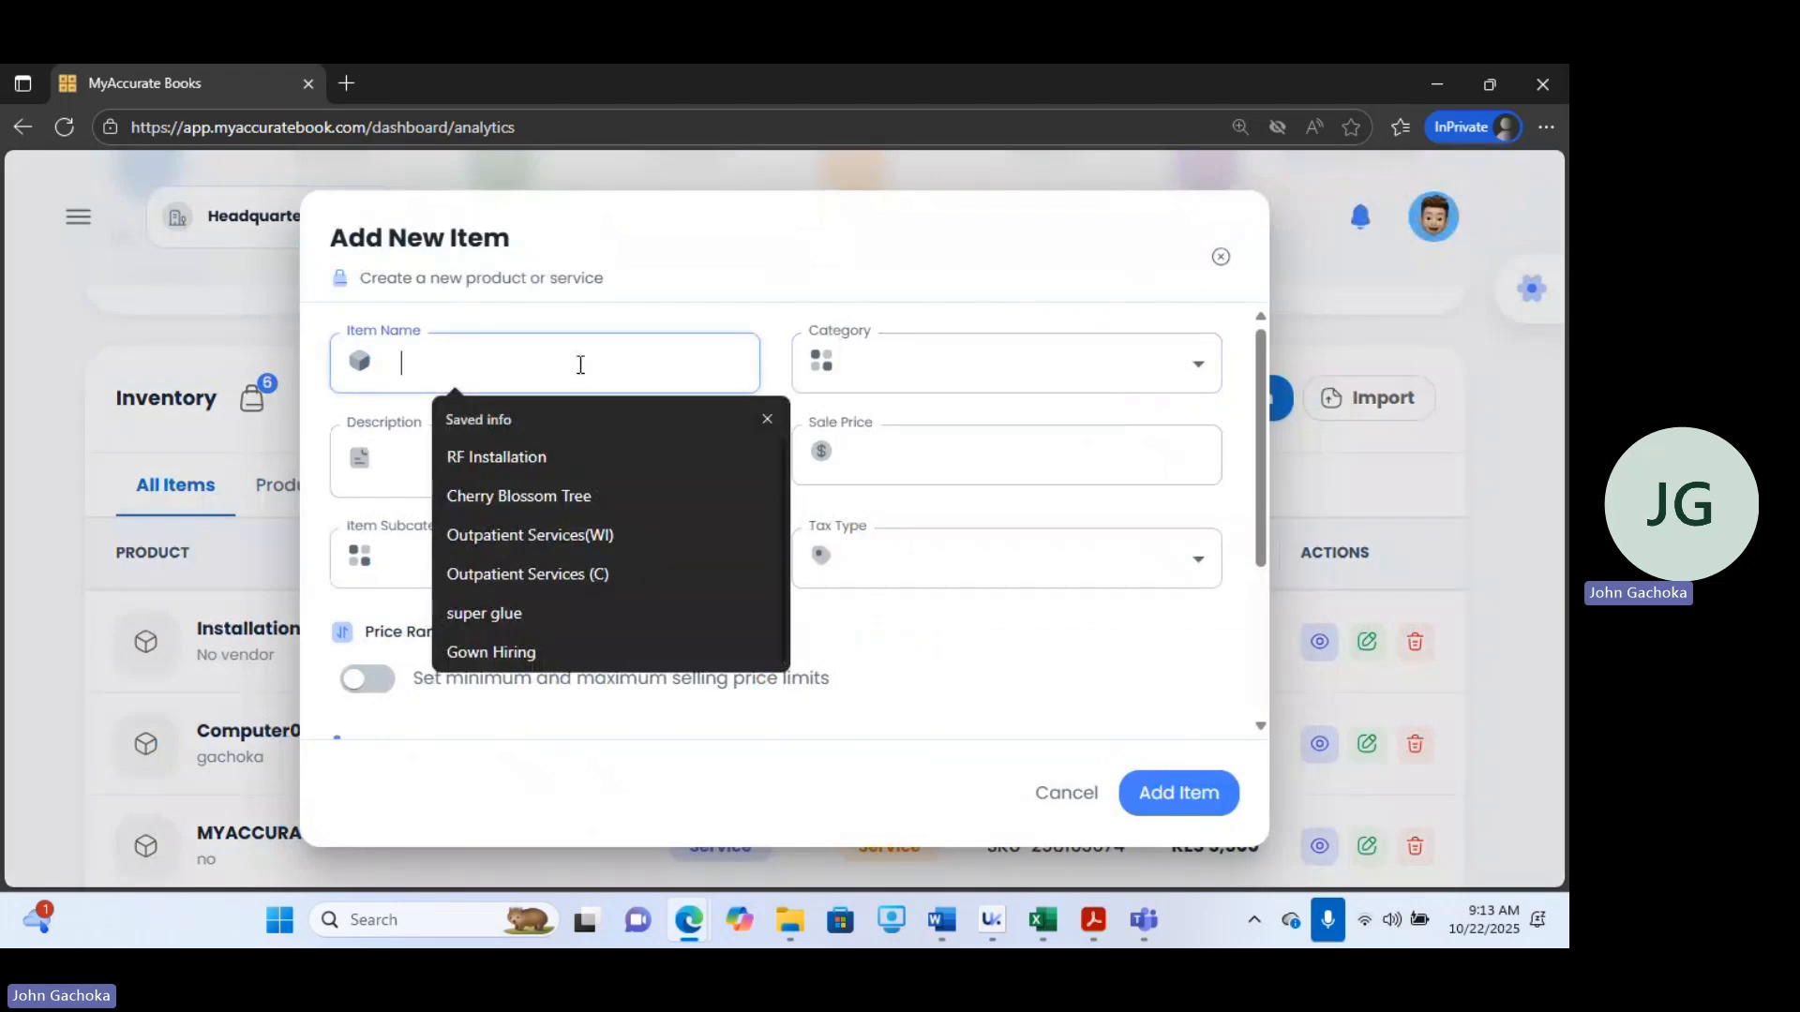
text(P)
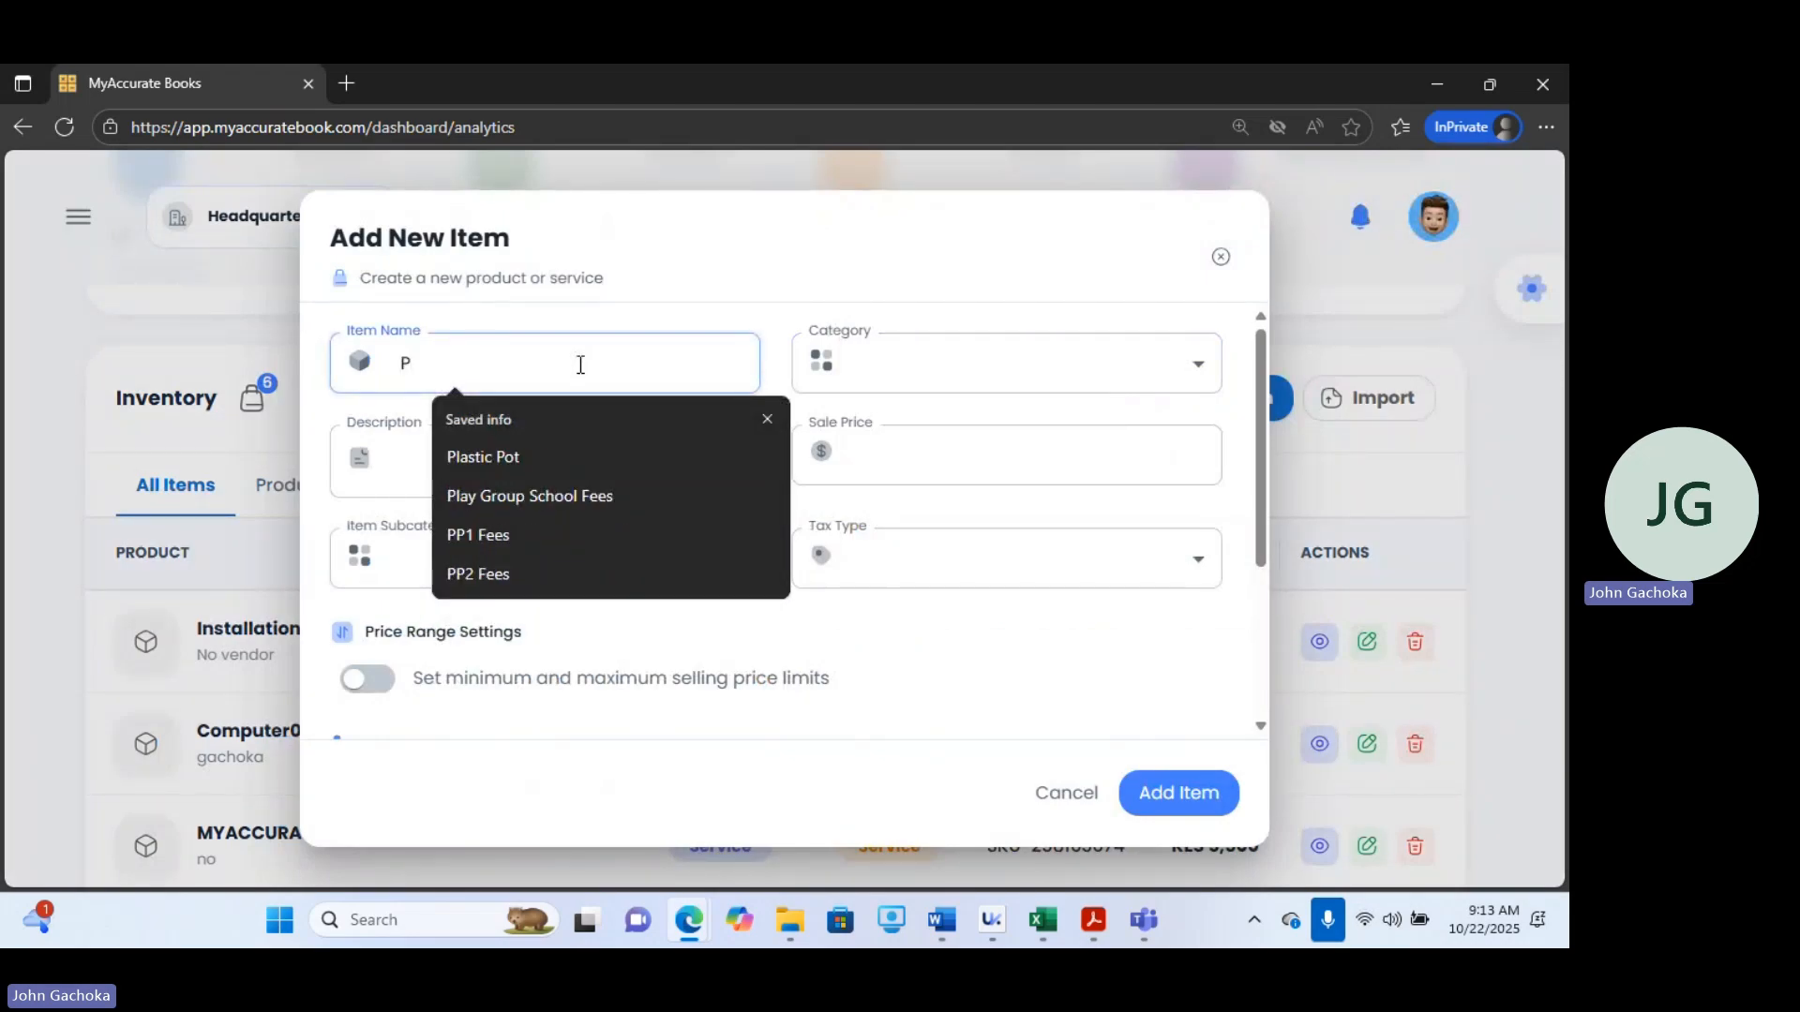
text(OS Printer)
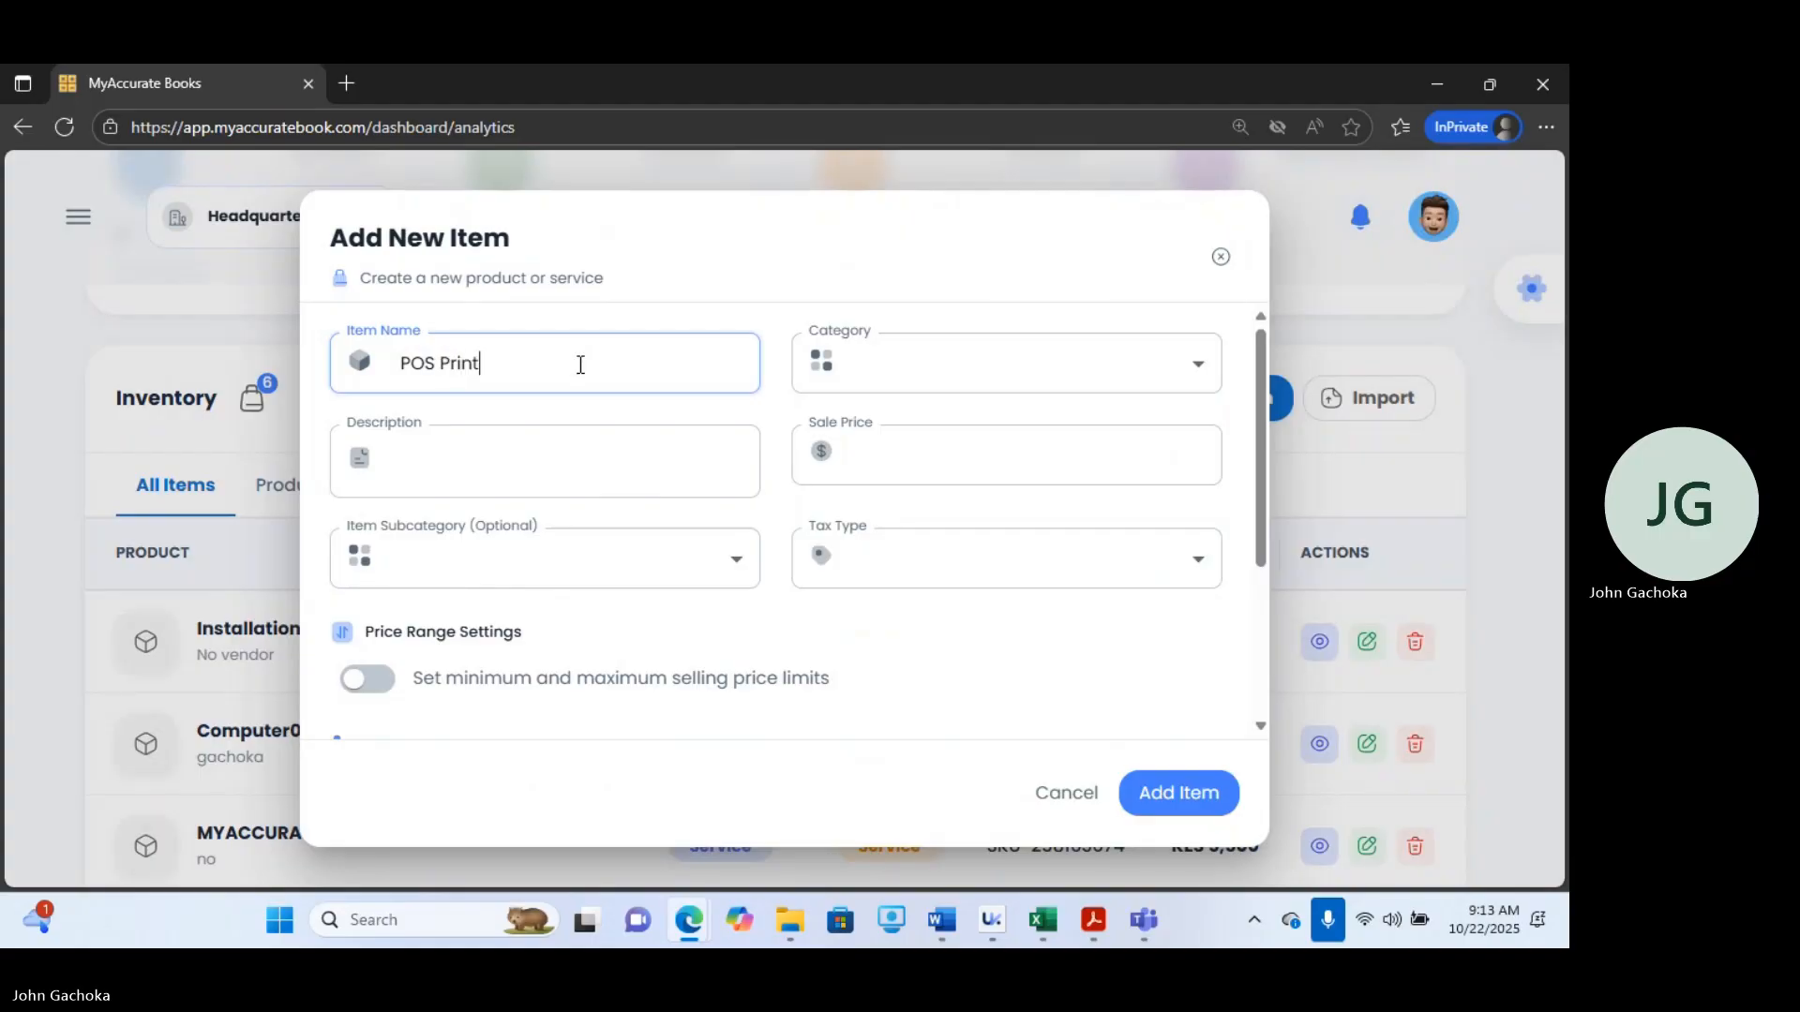
key(Left)
key(Left)
key(Left)
key(Left)
key(Left)
key(Left)
key(Left)
key(Left)
text(Thermo)
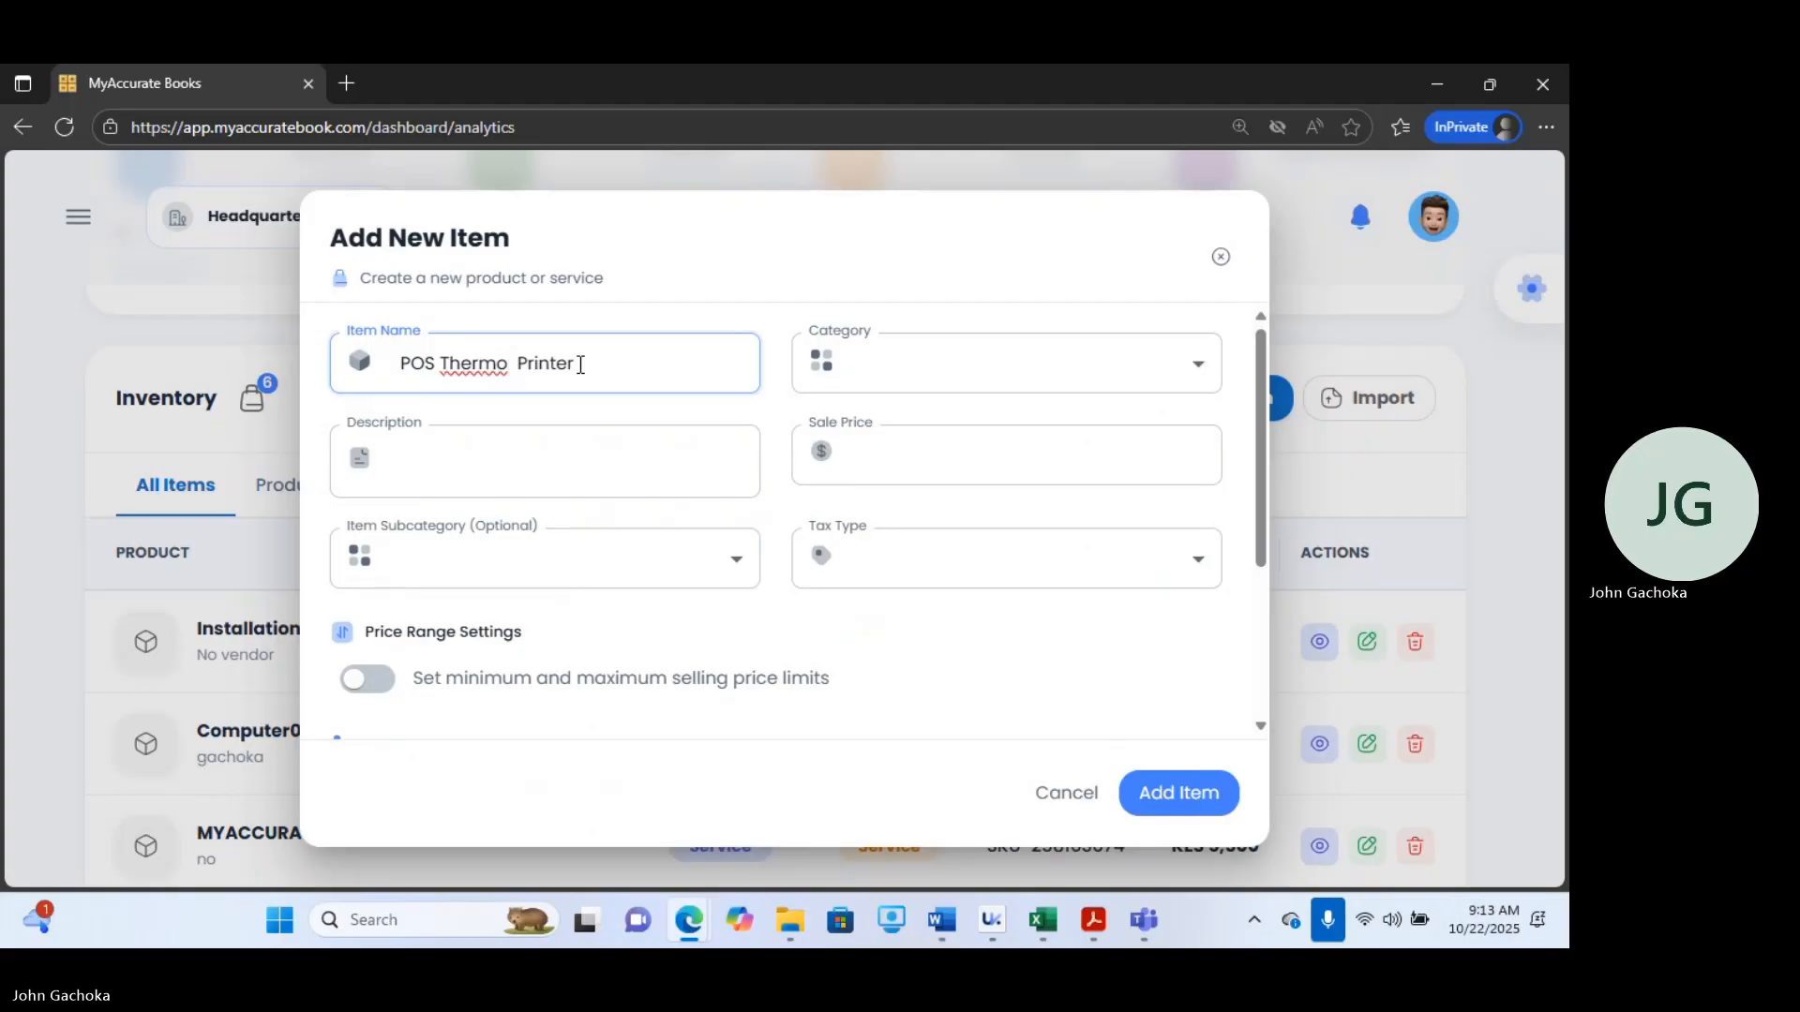
key(BackSpace)
key(BackSpace)
text(-)
Set the item's category to PRODUCT and its purchase price to 5000.
click(906, 372)
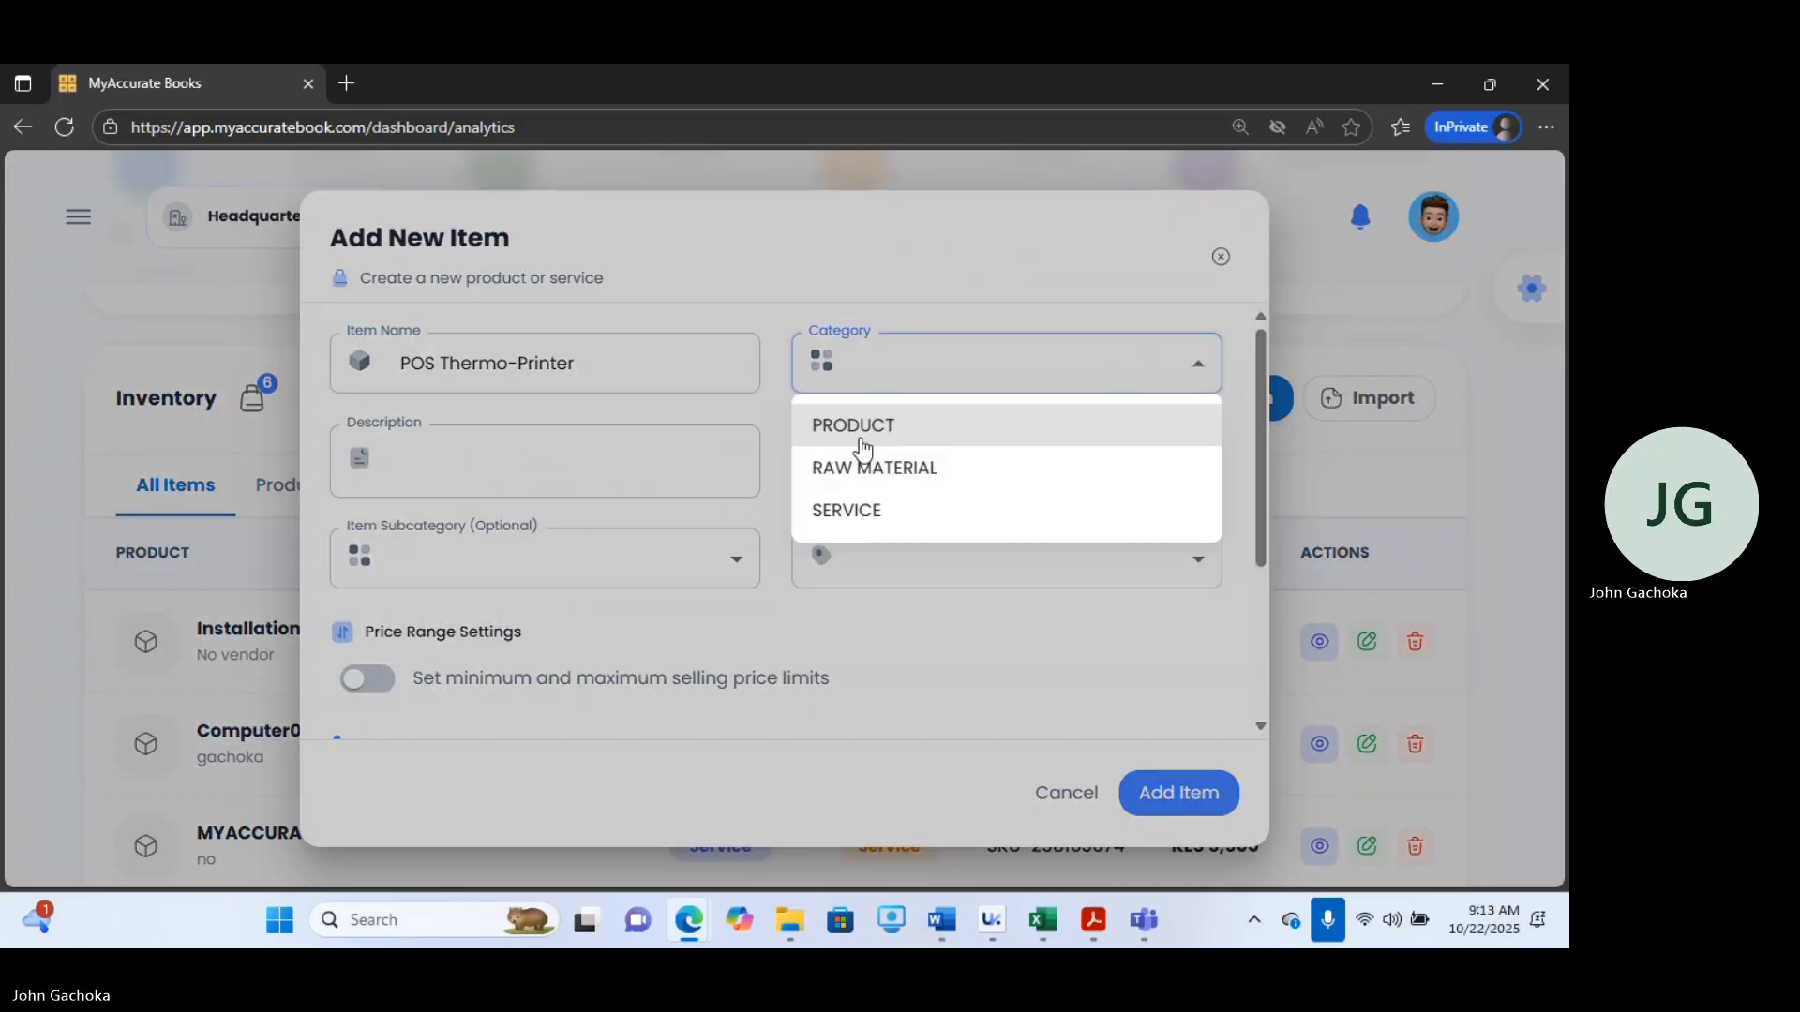
click(860, 432)
click(966, 455)
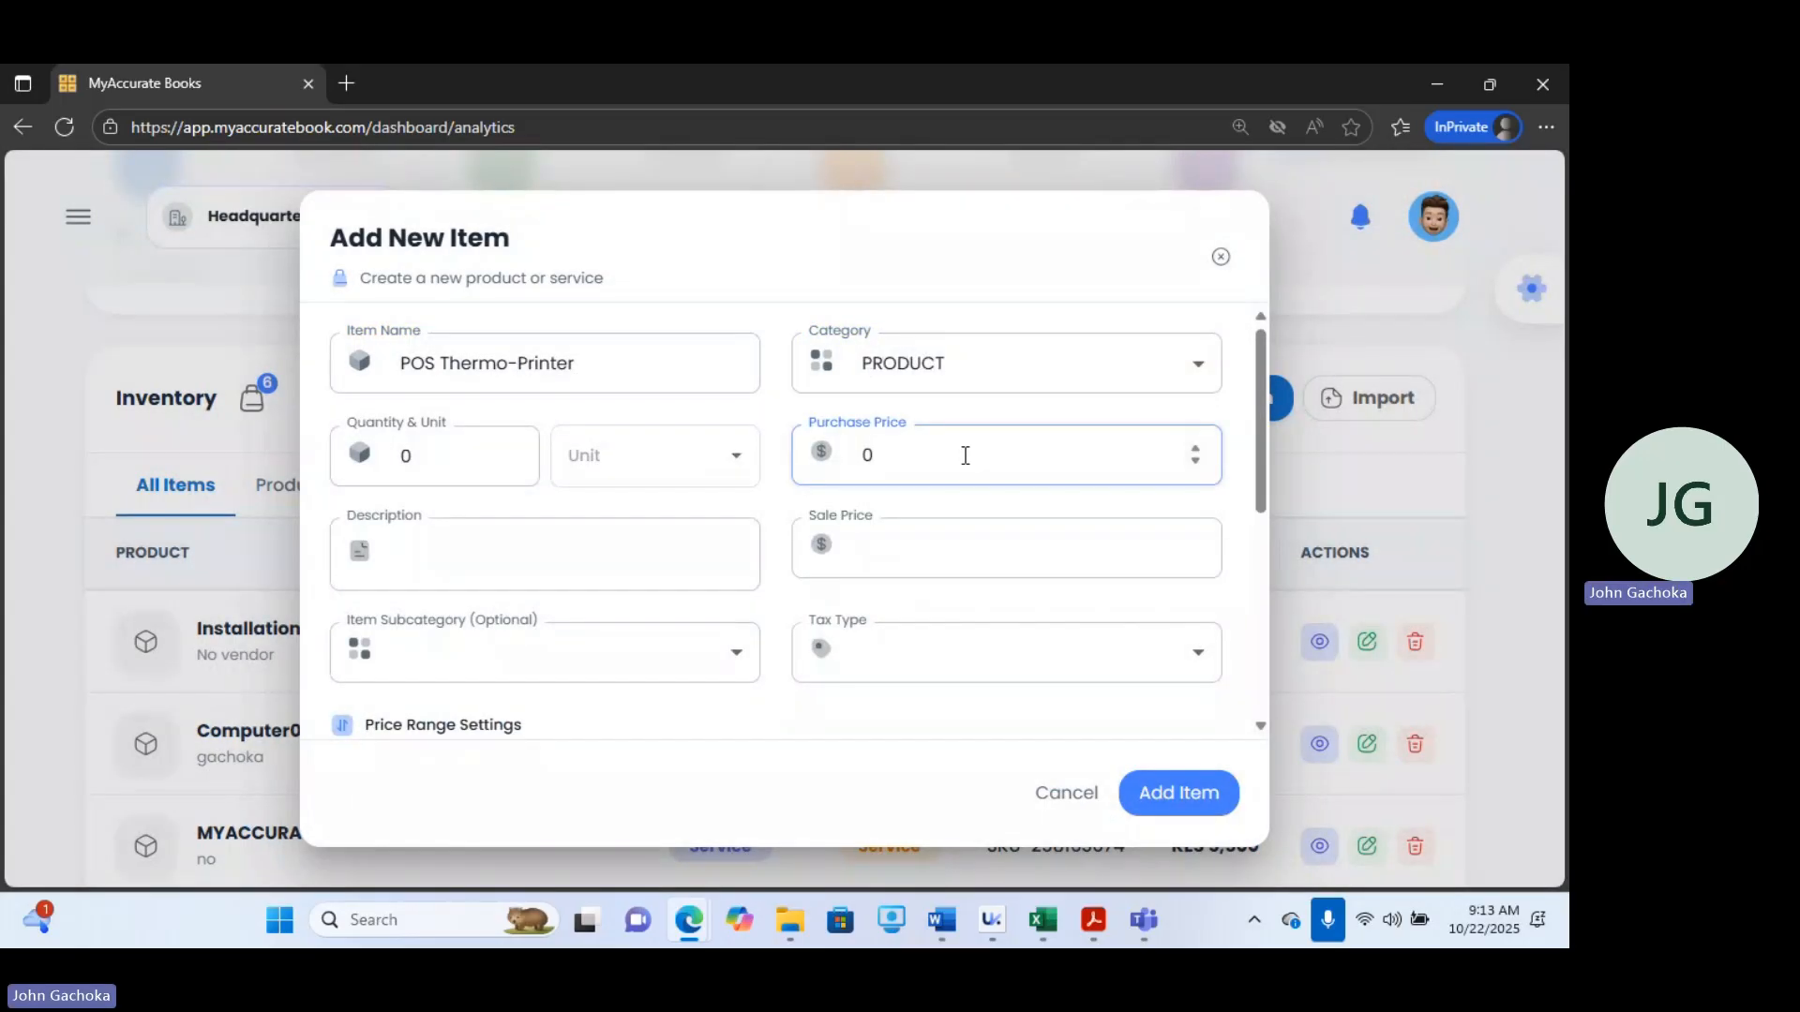
key(BackSpace)
text(5000)
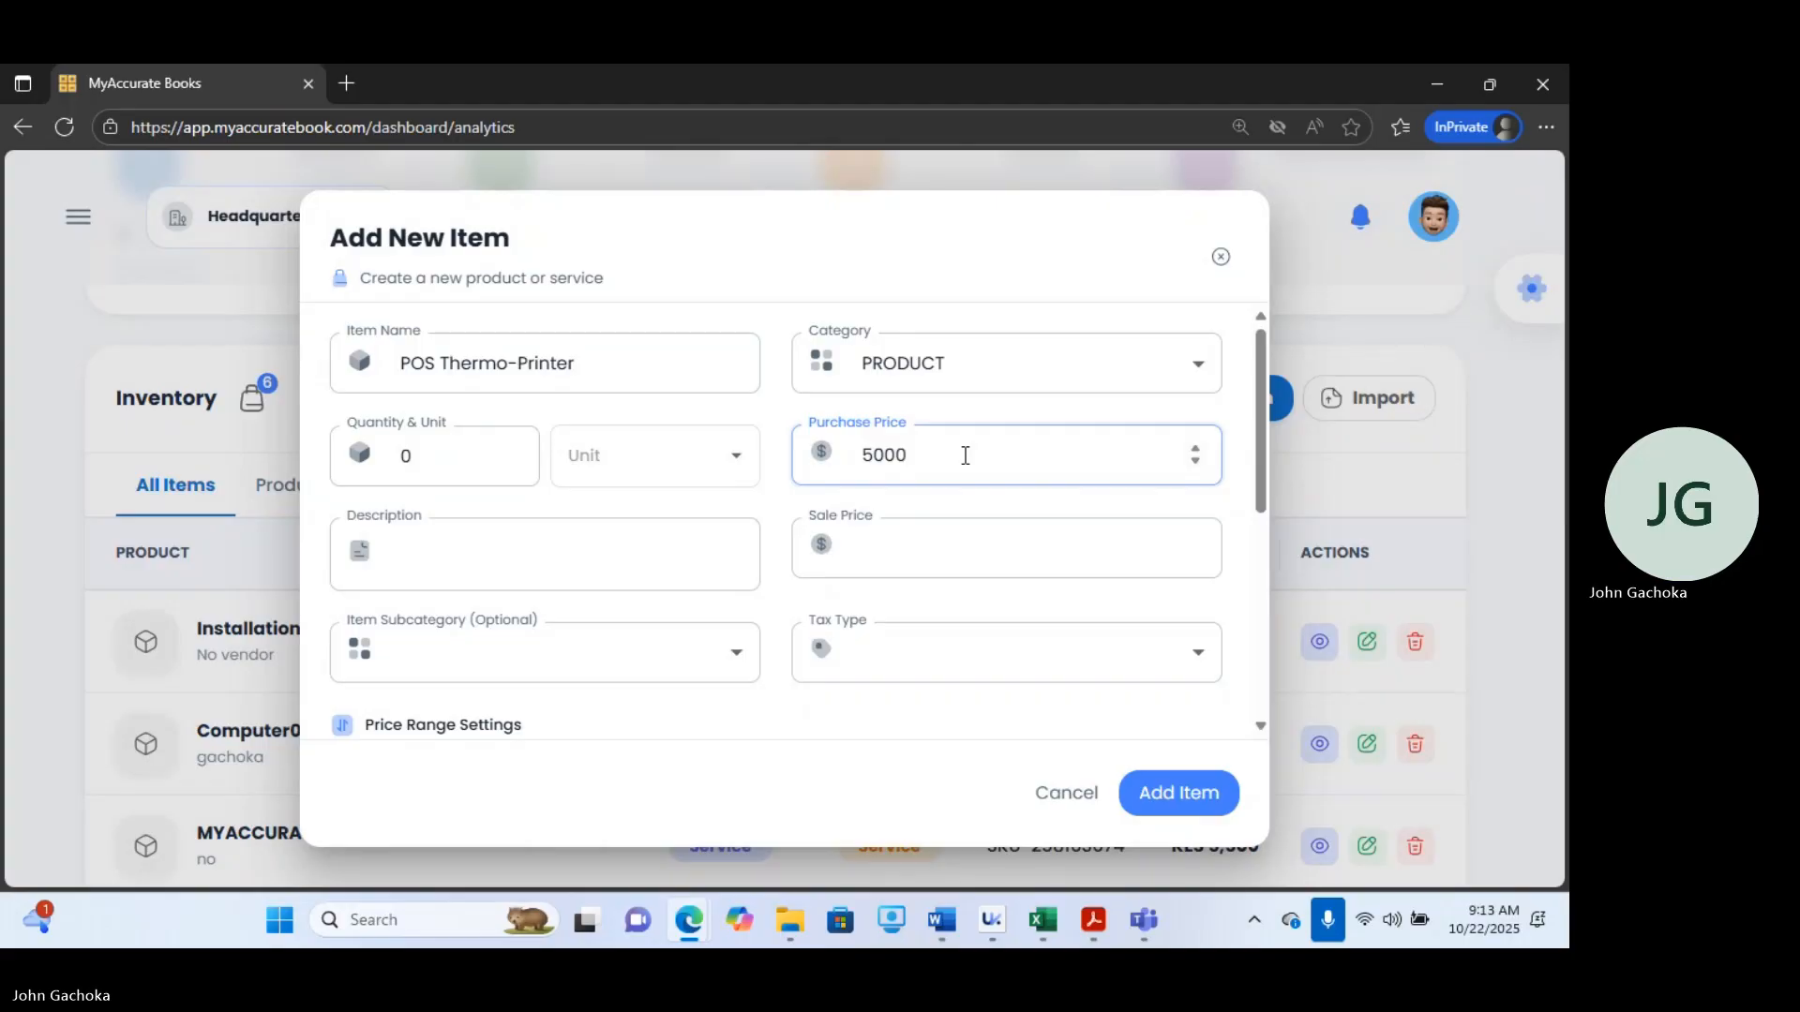
Set the sale price to 6500 and the quantity to 5.
click(961, 554)
text(65)
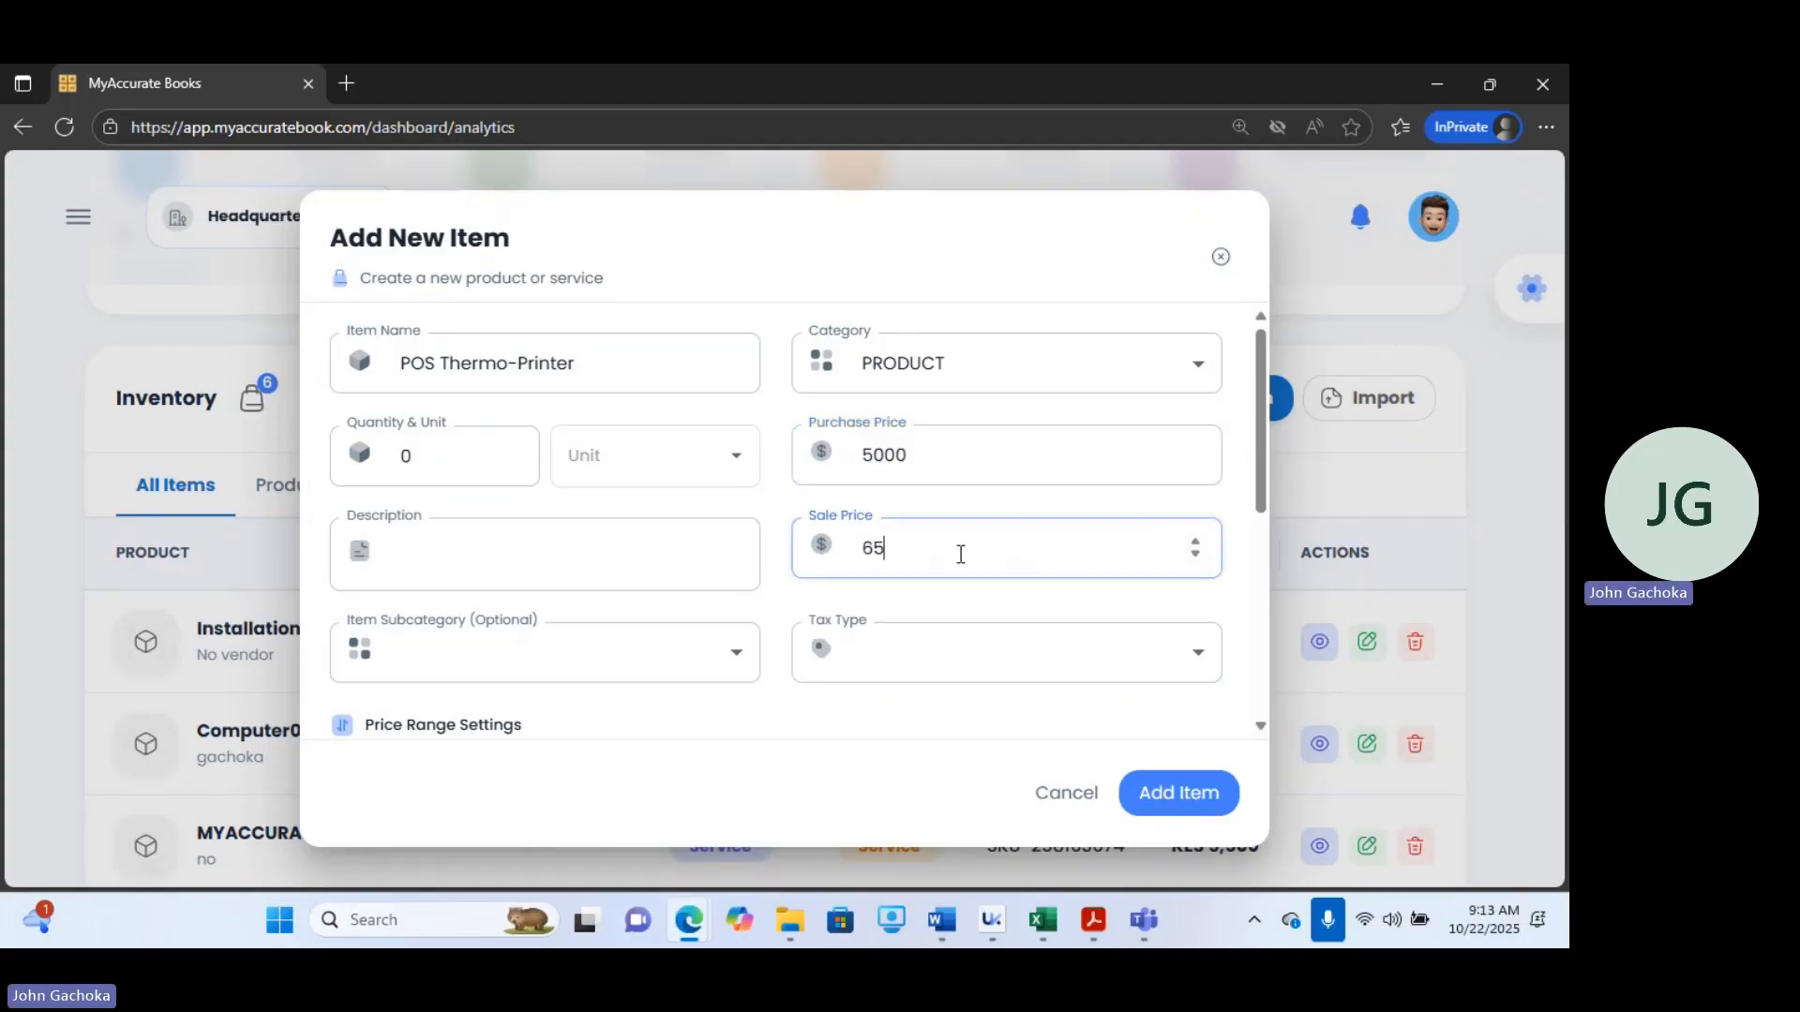
text(00)
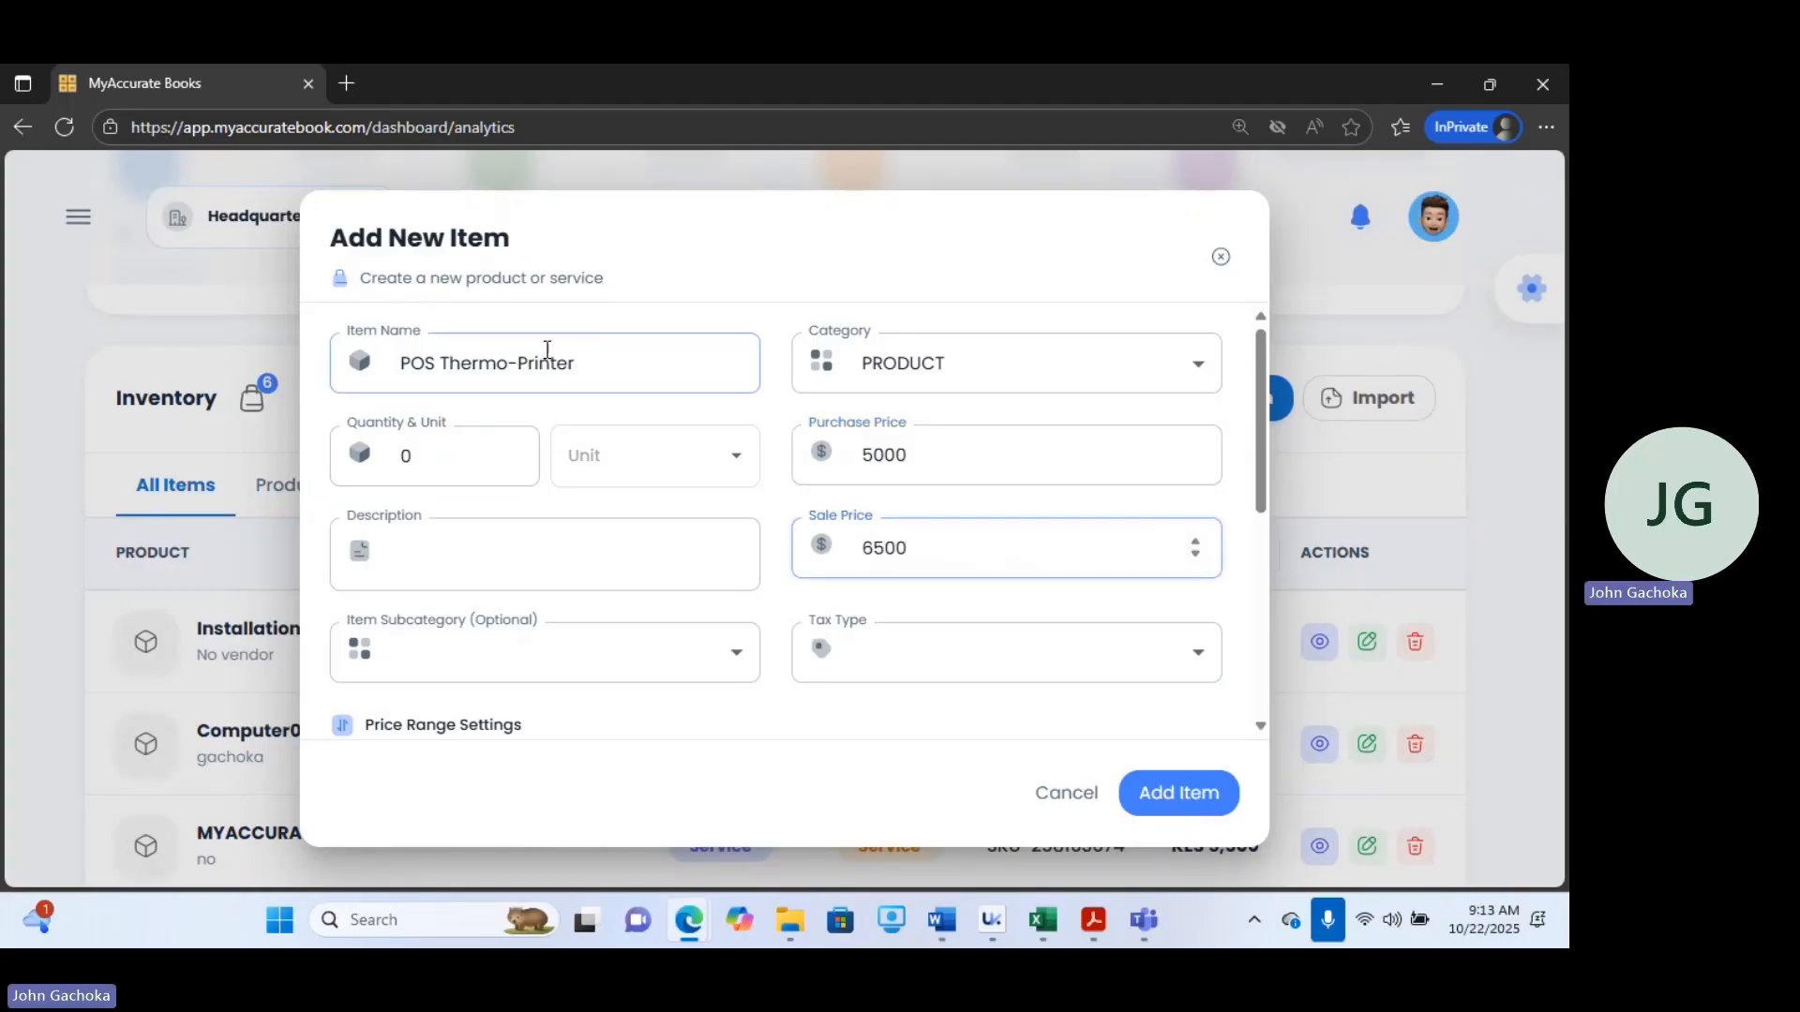
click(438, 471)
drag(438, 471, 309, 428)
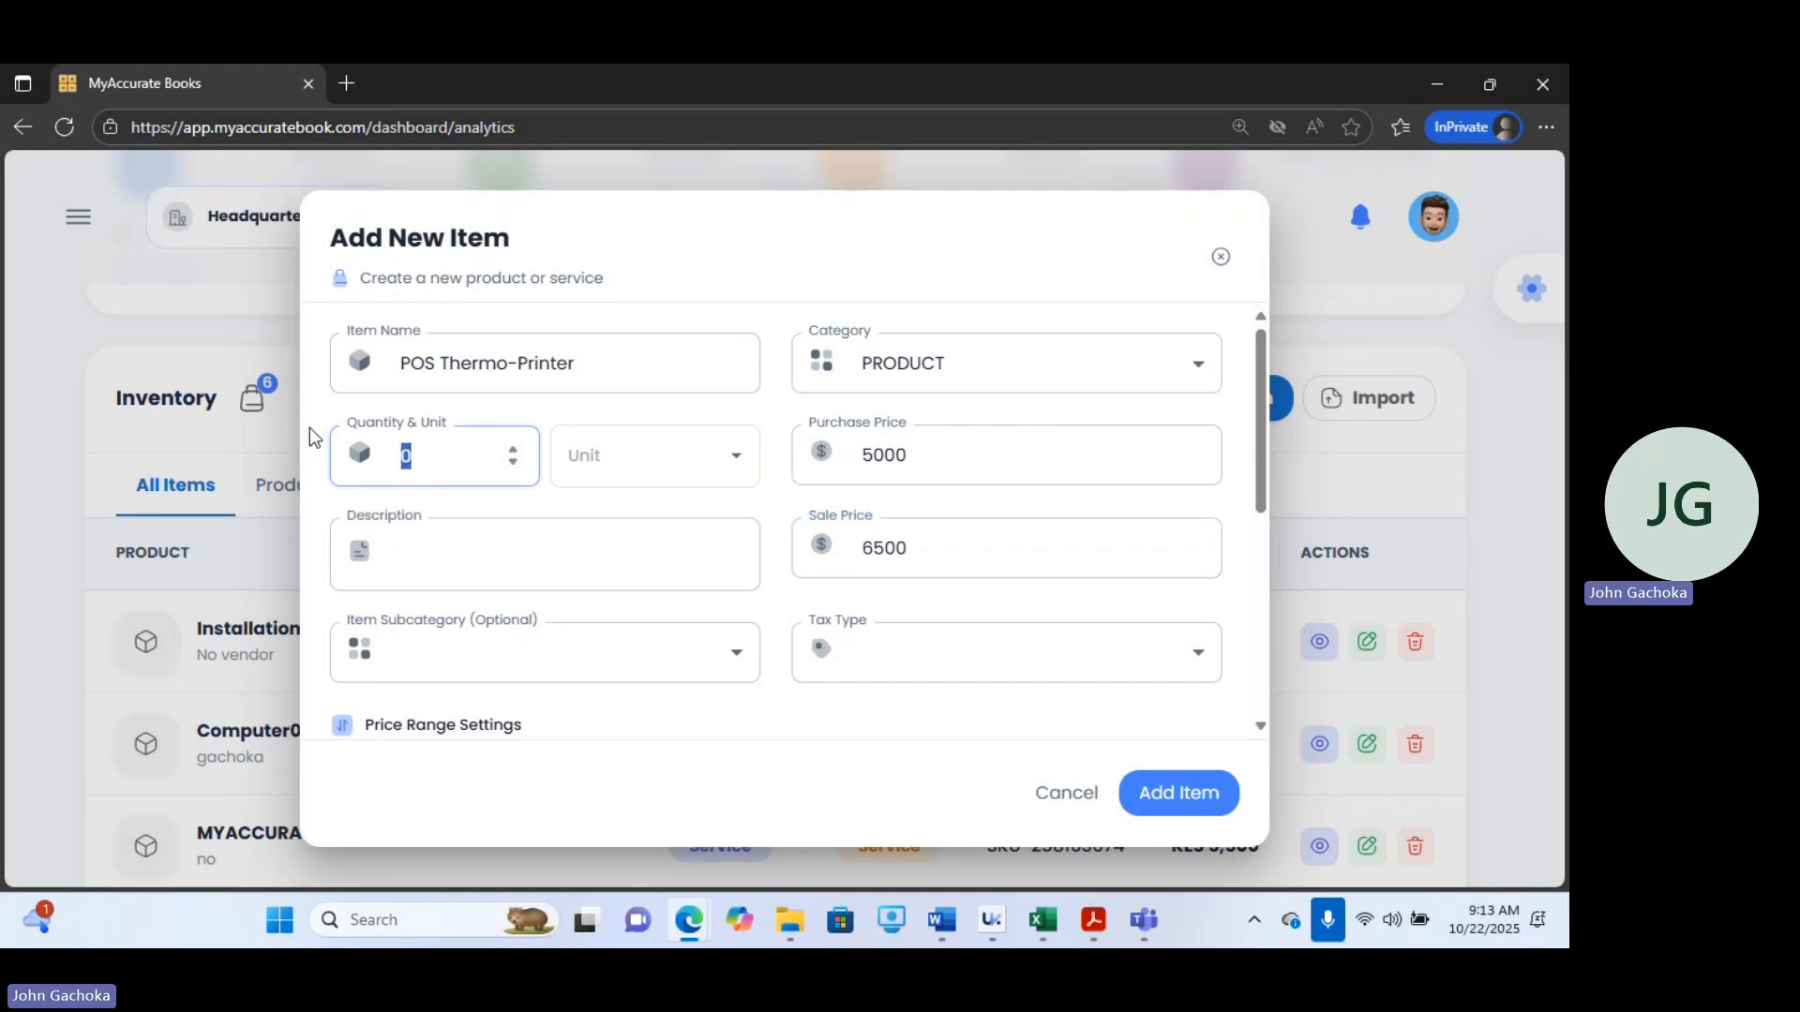
text(5)
Set the item's unit to U - Pieces.
click(615, 448)
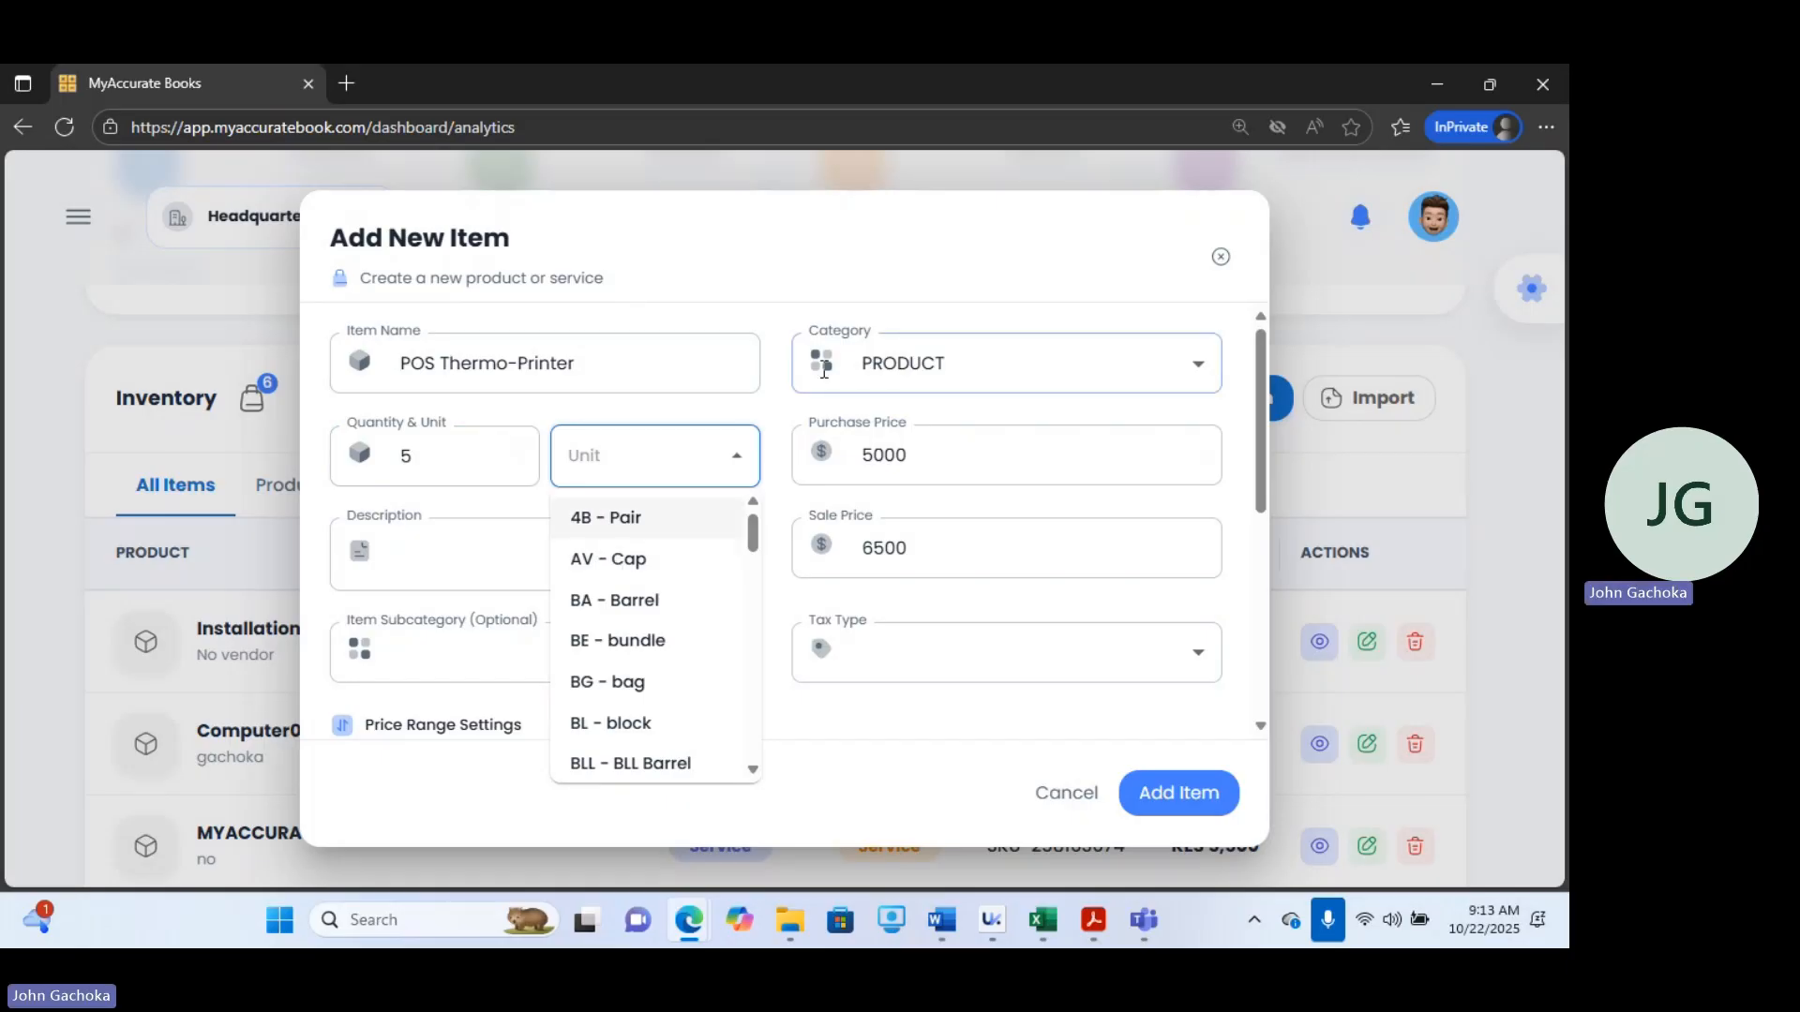
text(pie)
click(610, 522)
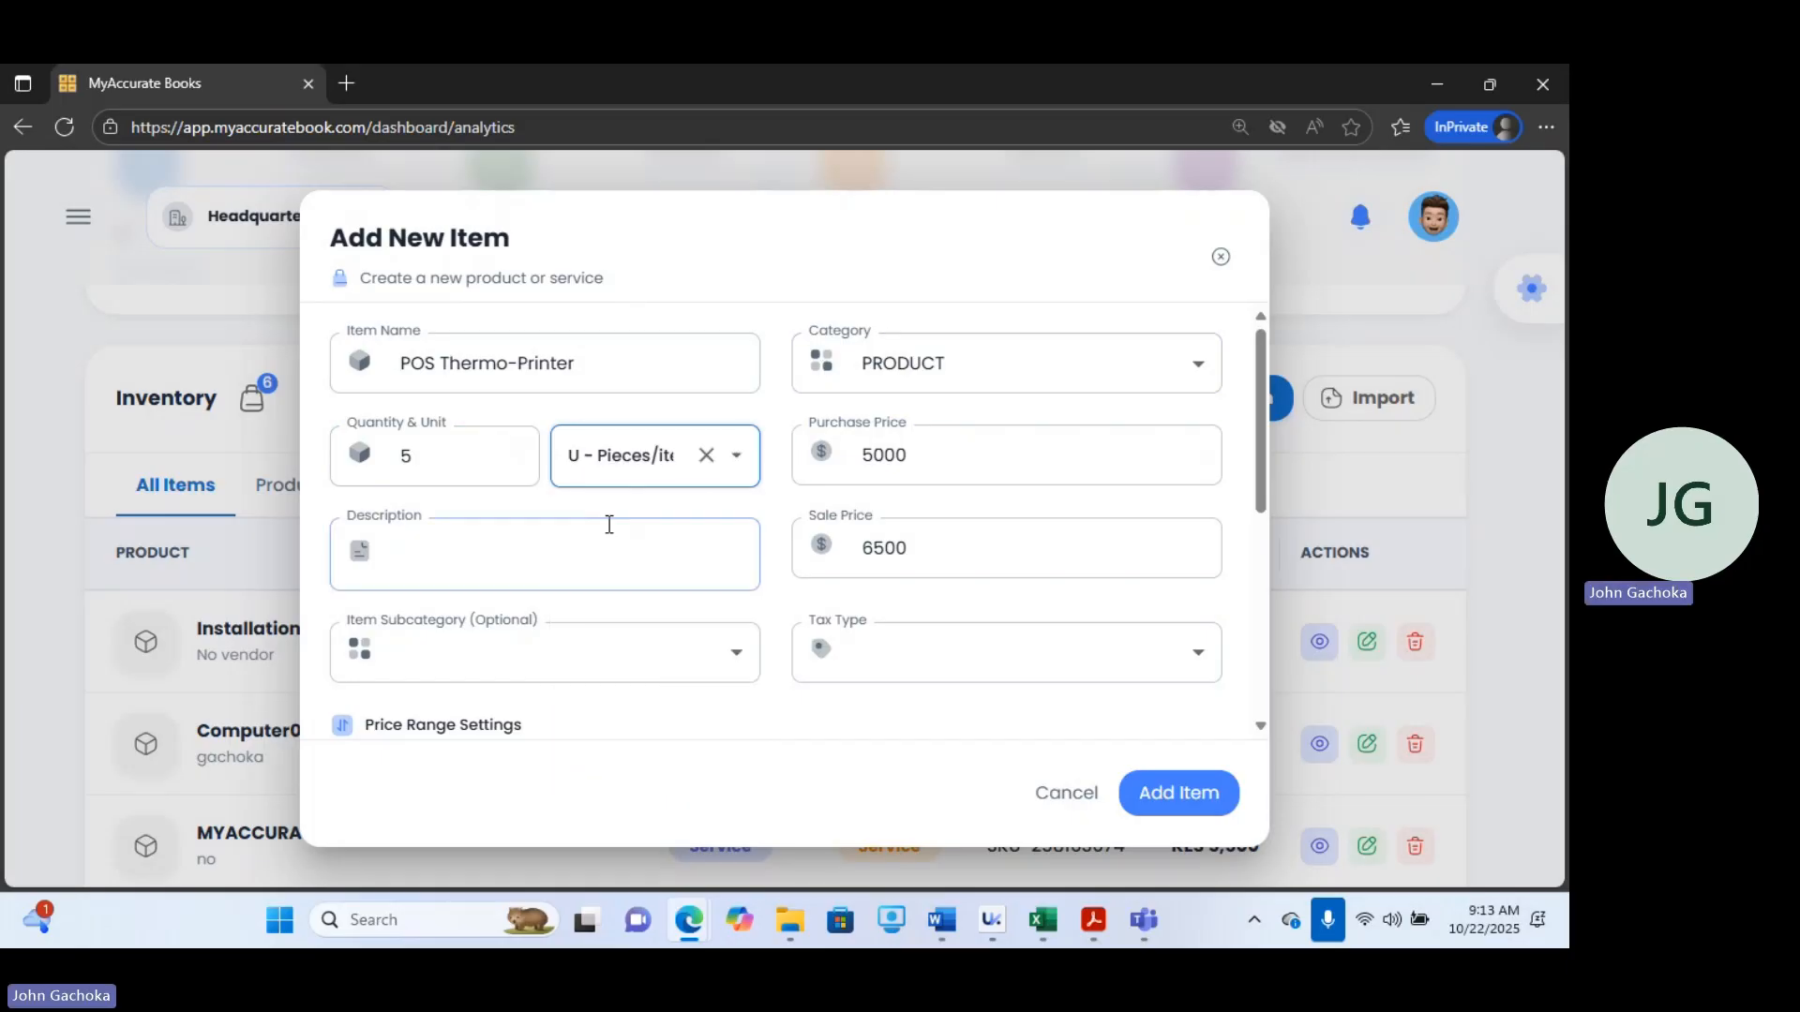
click(399, 554)
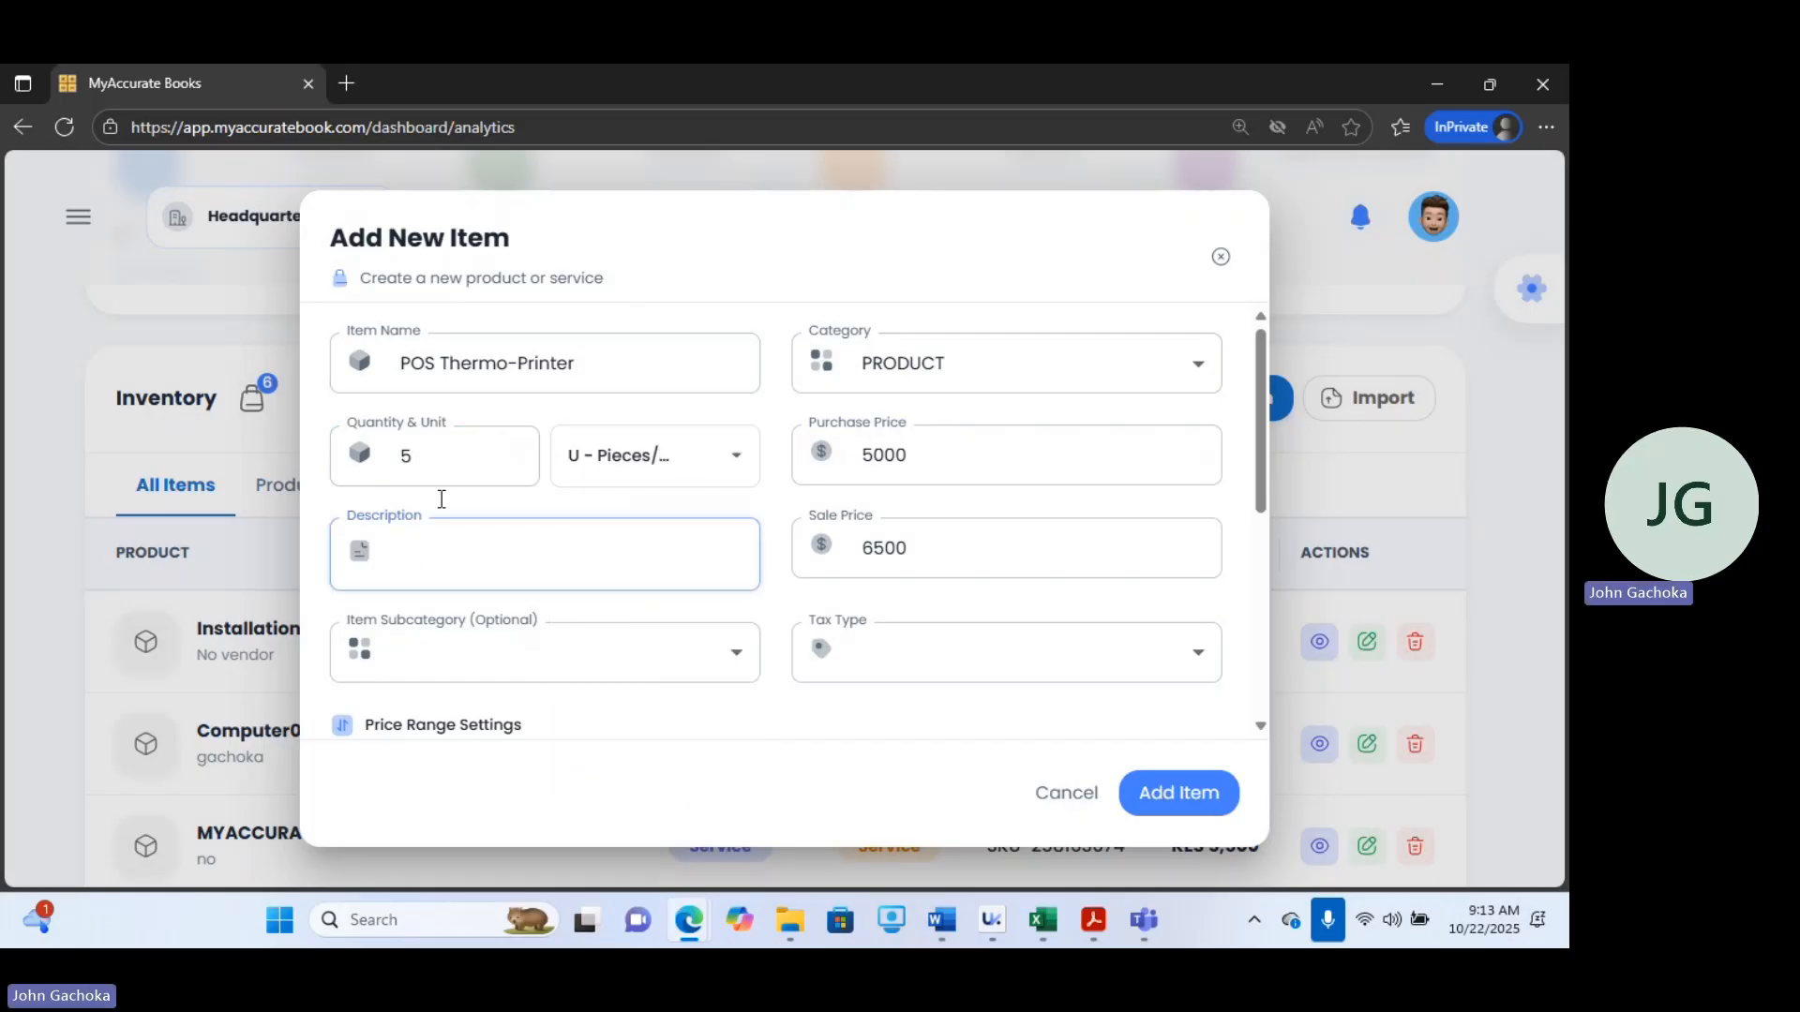
click(632, 357)
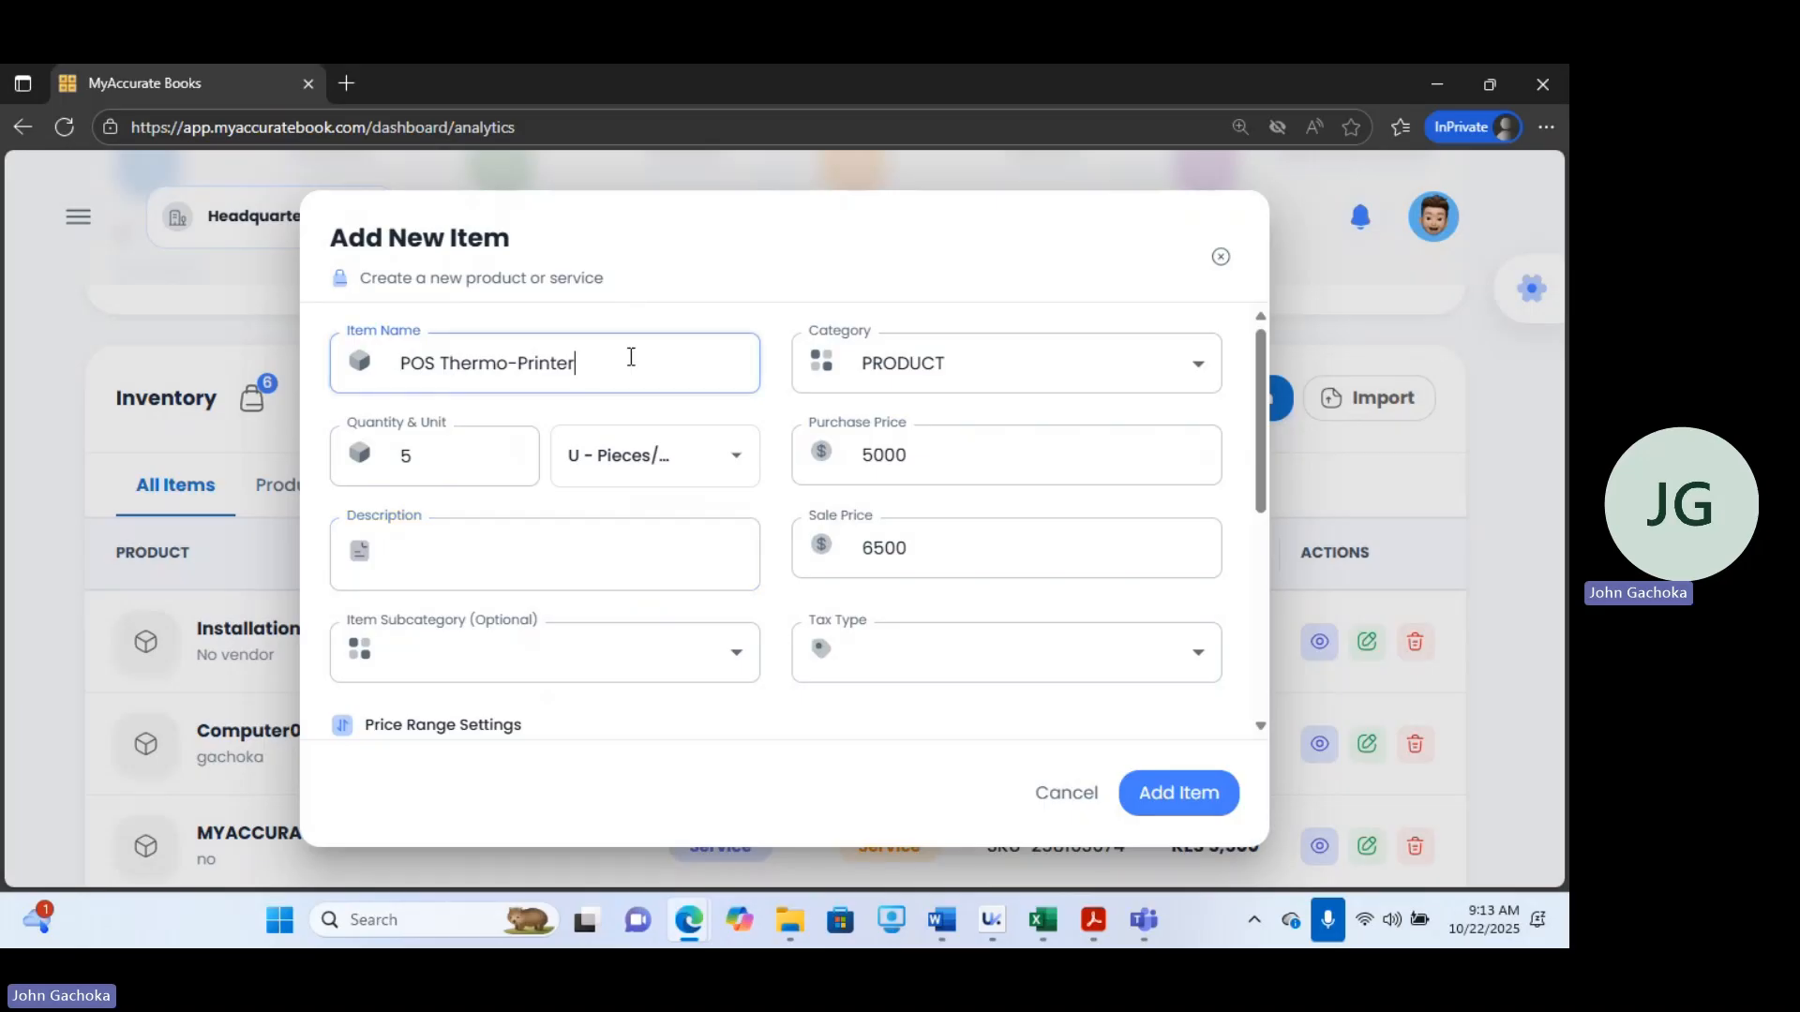
click(454, 561)
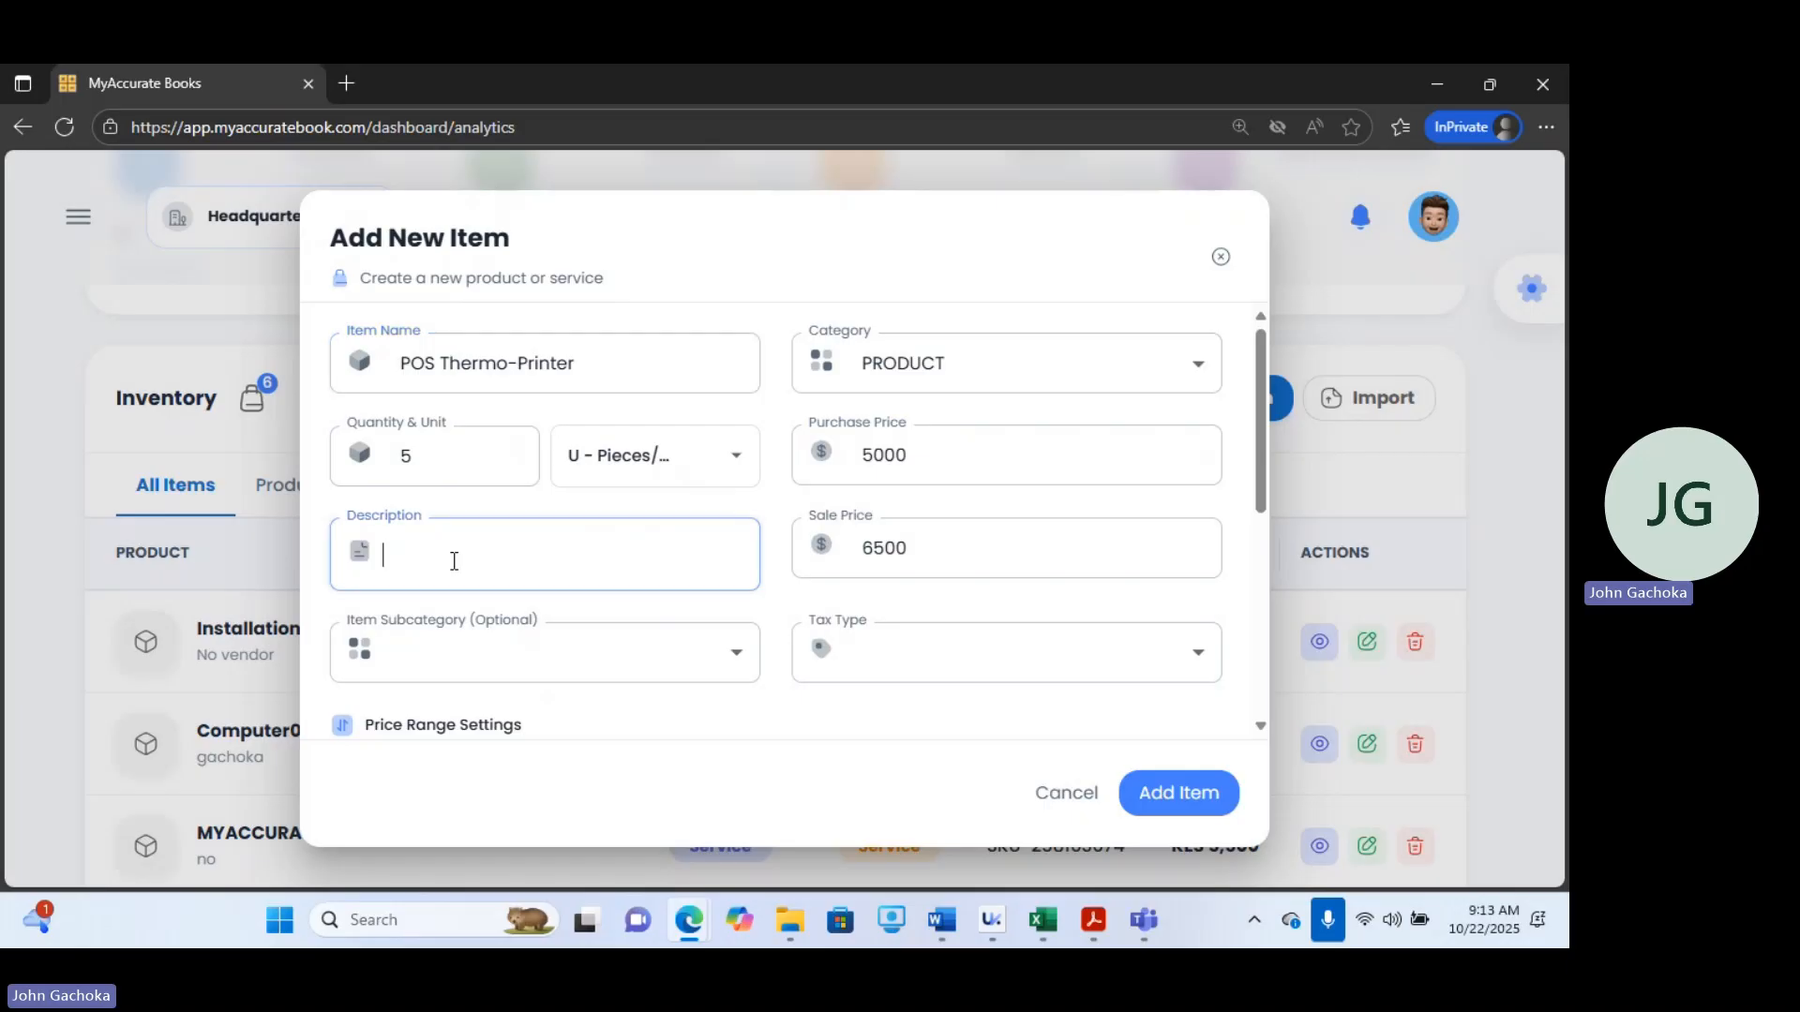
Set the tax type to C-Zero Rated and add the item.
click(914, 633)
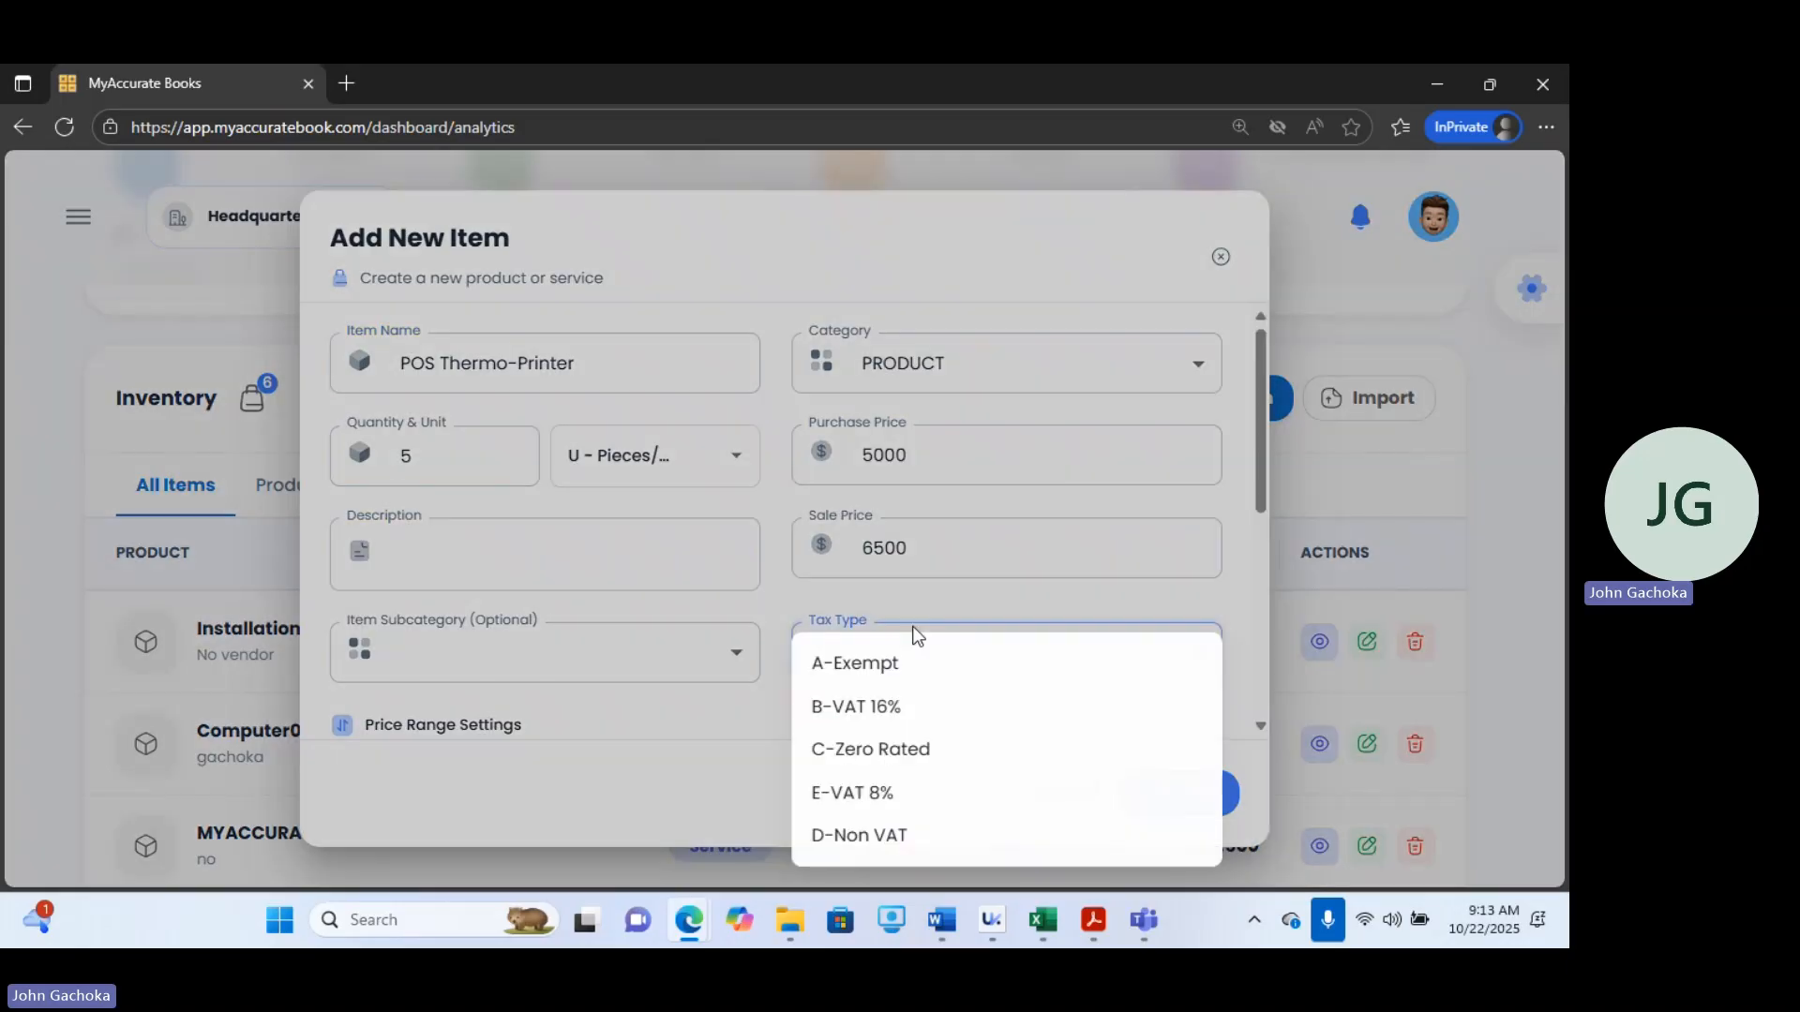
click(856, 754)
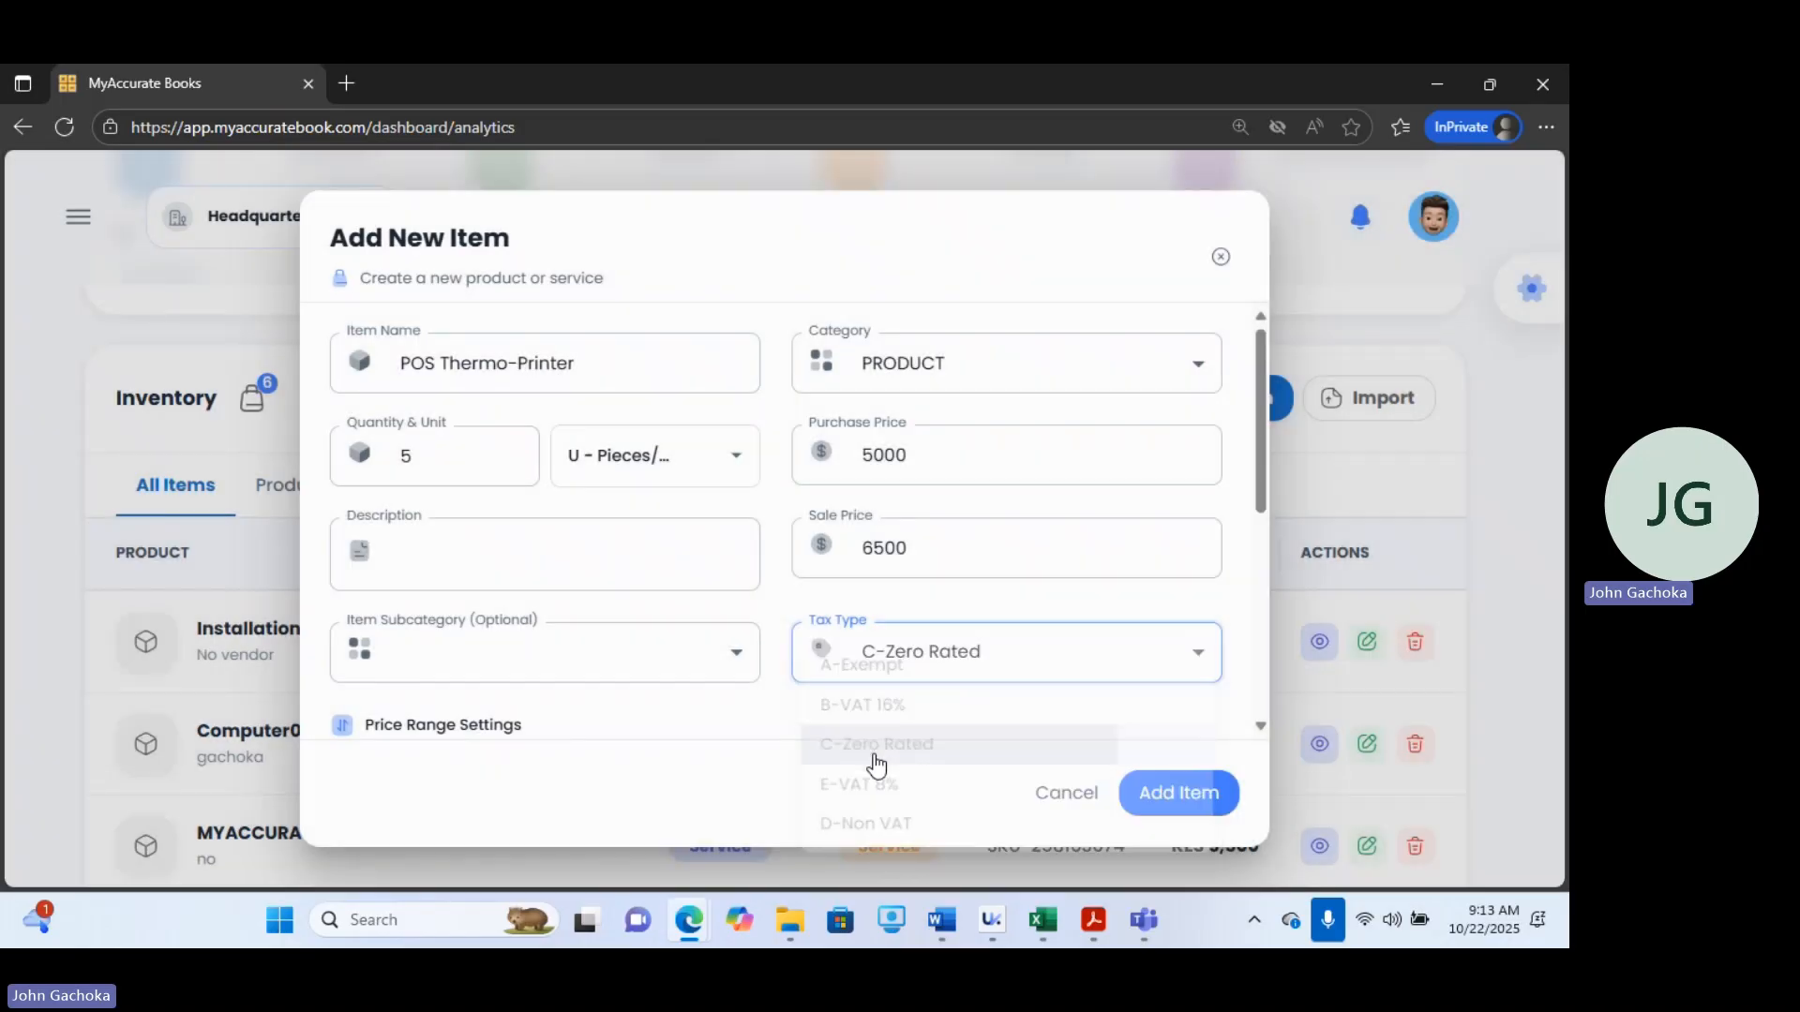
click(1214, 799)
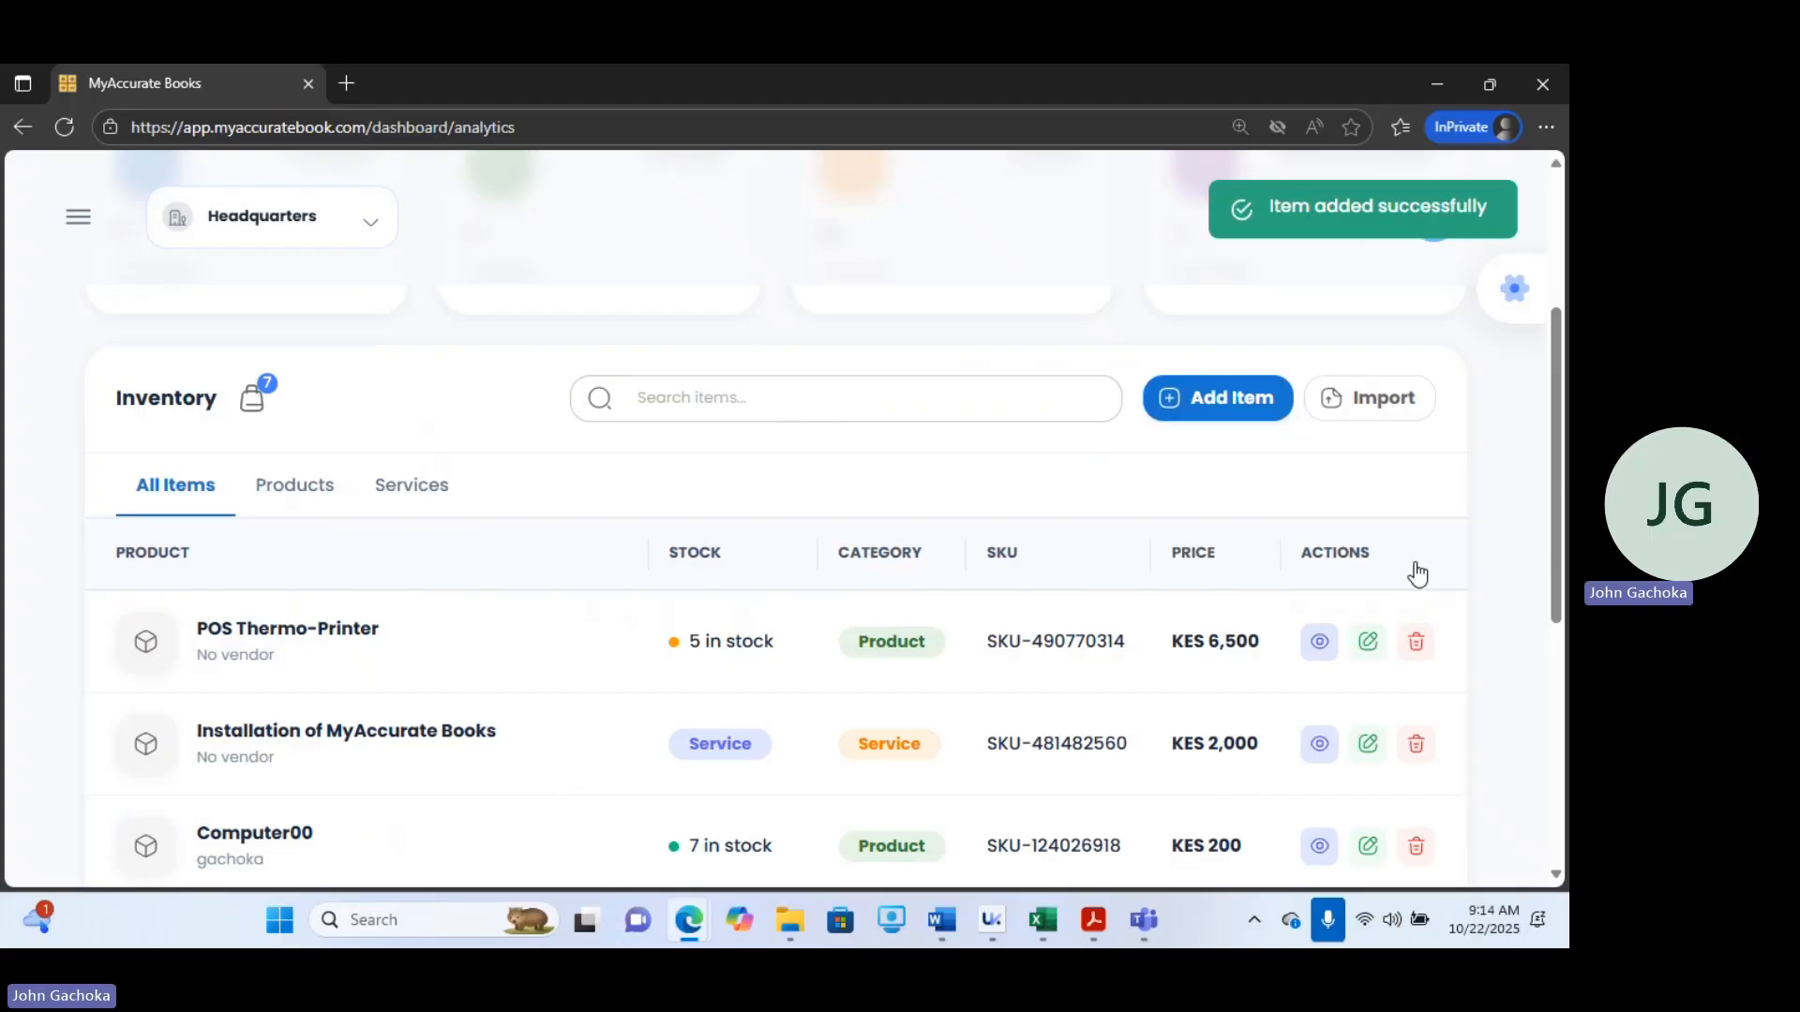
Open the Make Sale page from the Sales section and start a new sale.
click(62, 231)
click(159, 553)
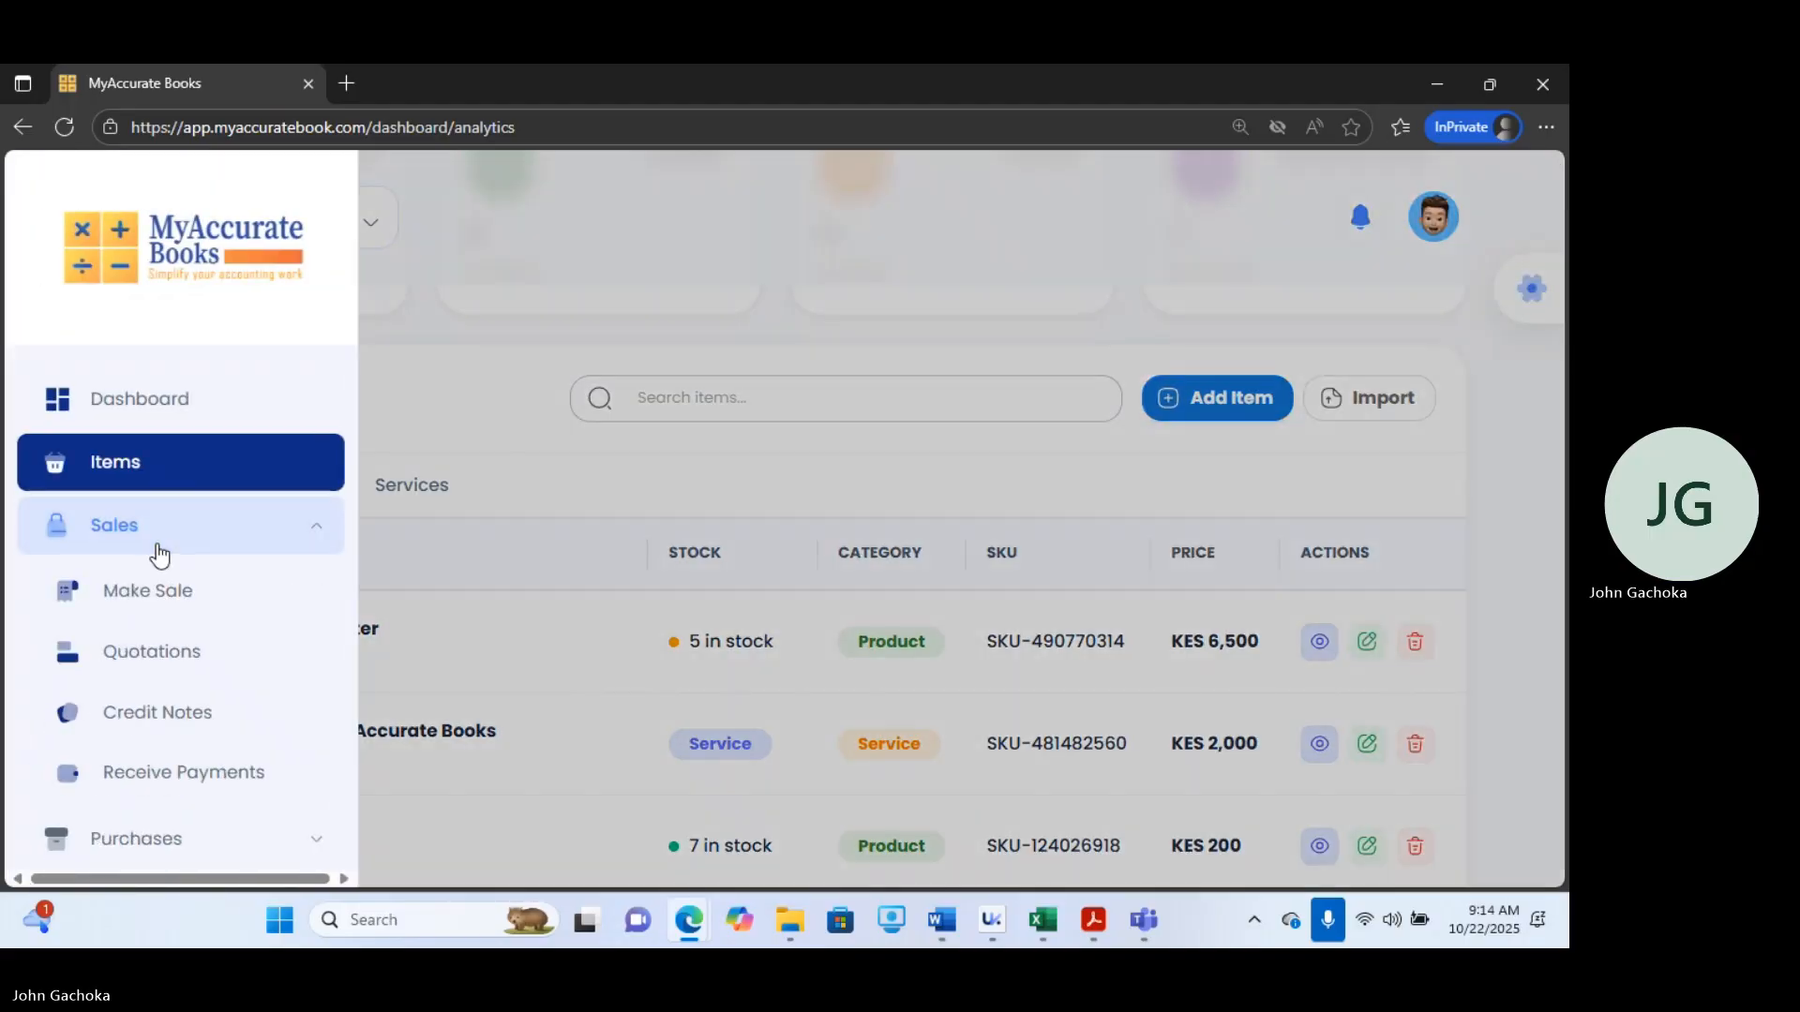
click(148, 604)
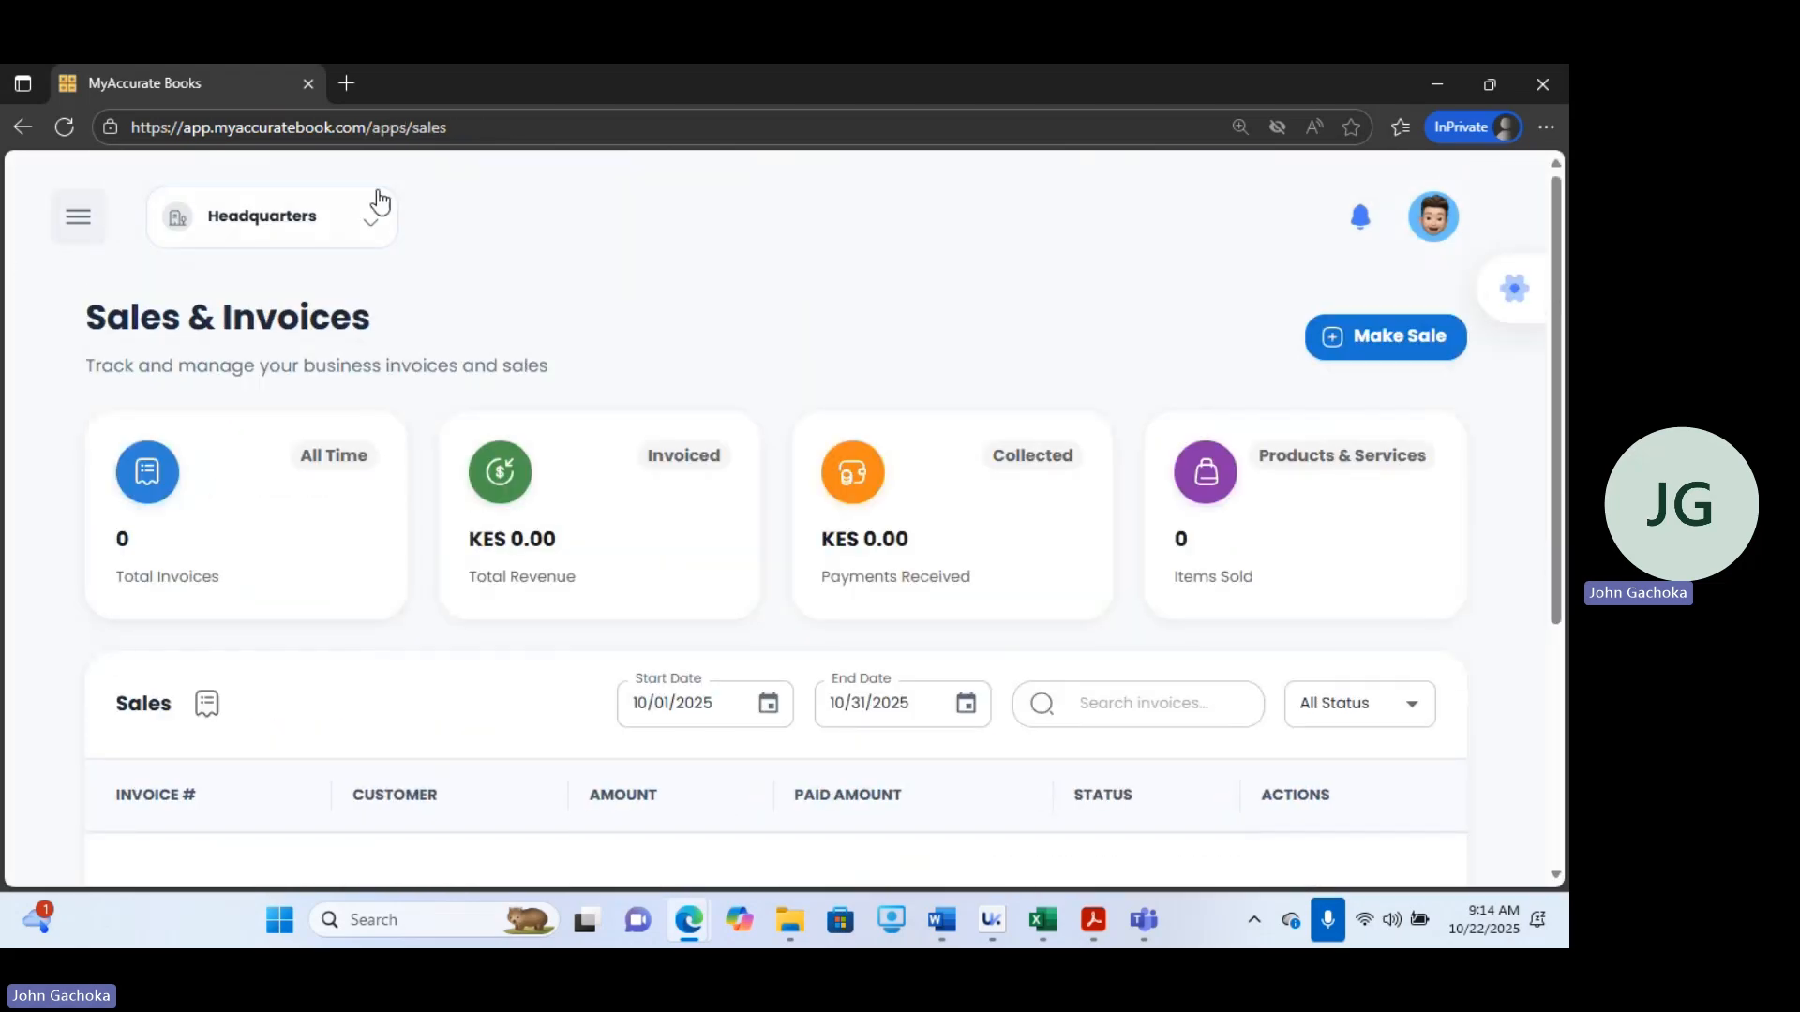
click(1383, 337)
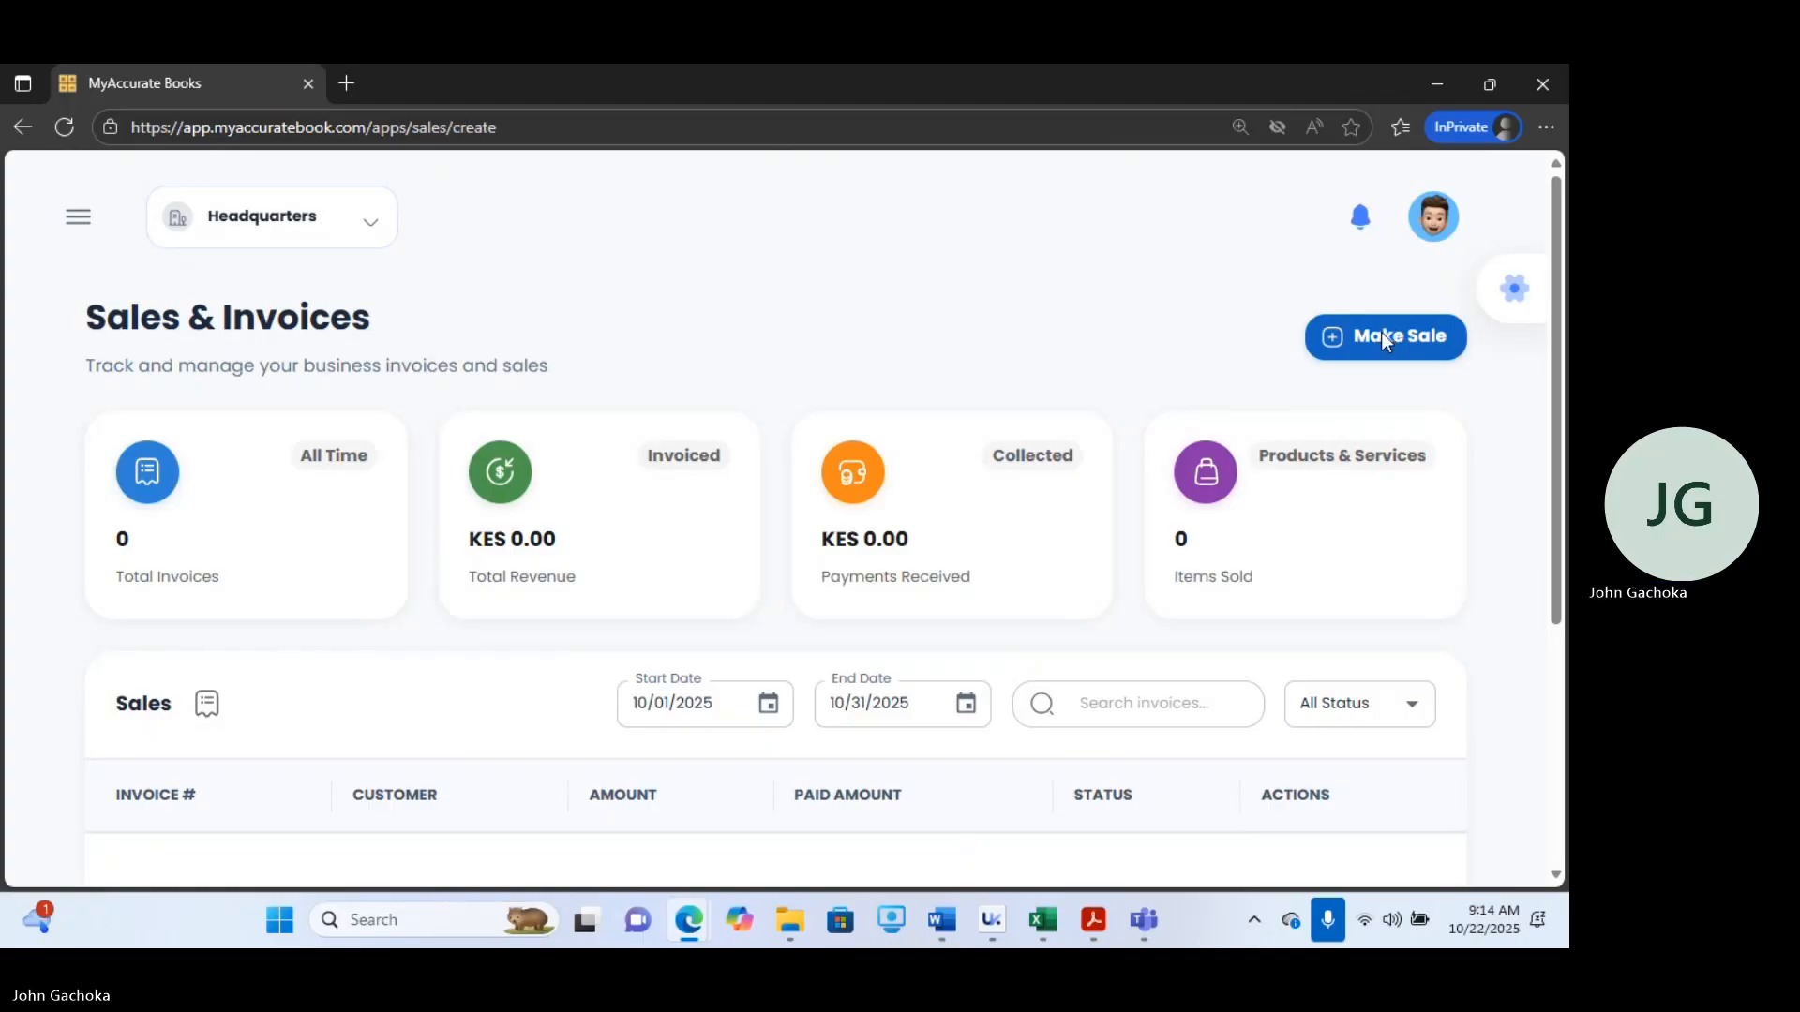
Add the POS Thermo-Printer to the sale's product list.
click(505, 471)
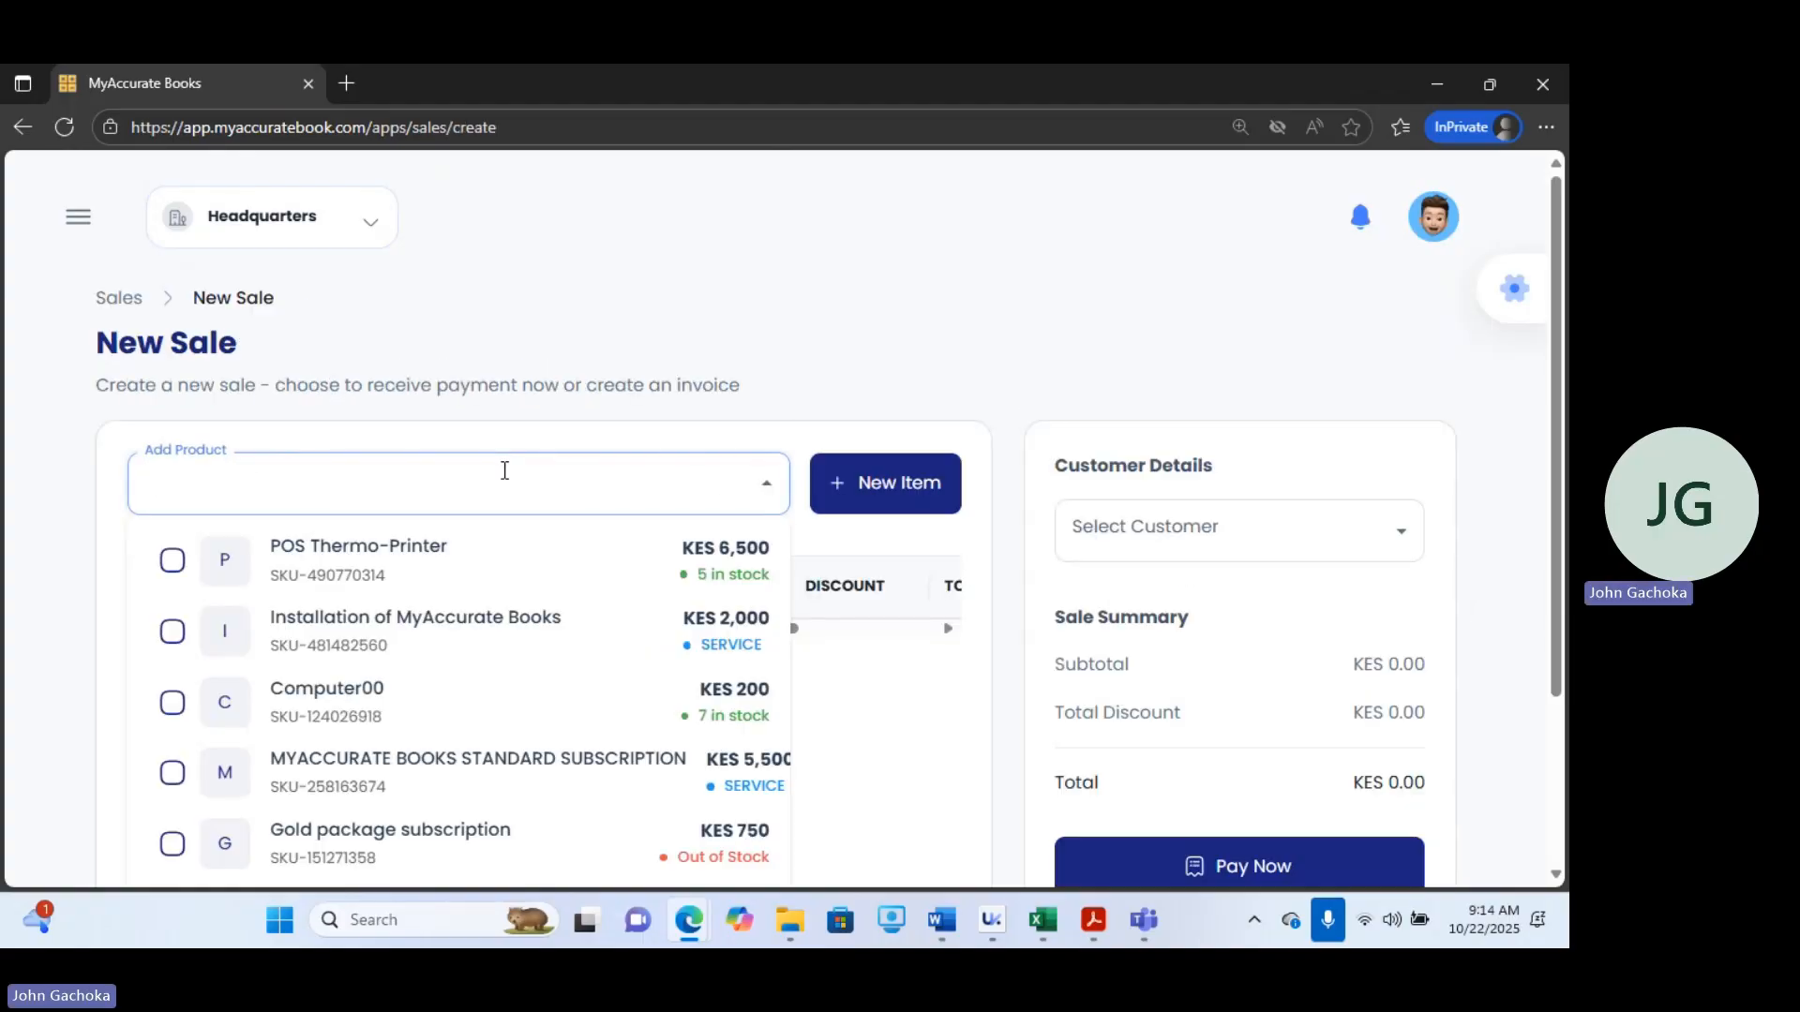
click(172, 561)
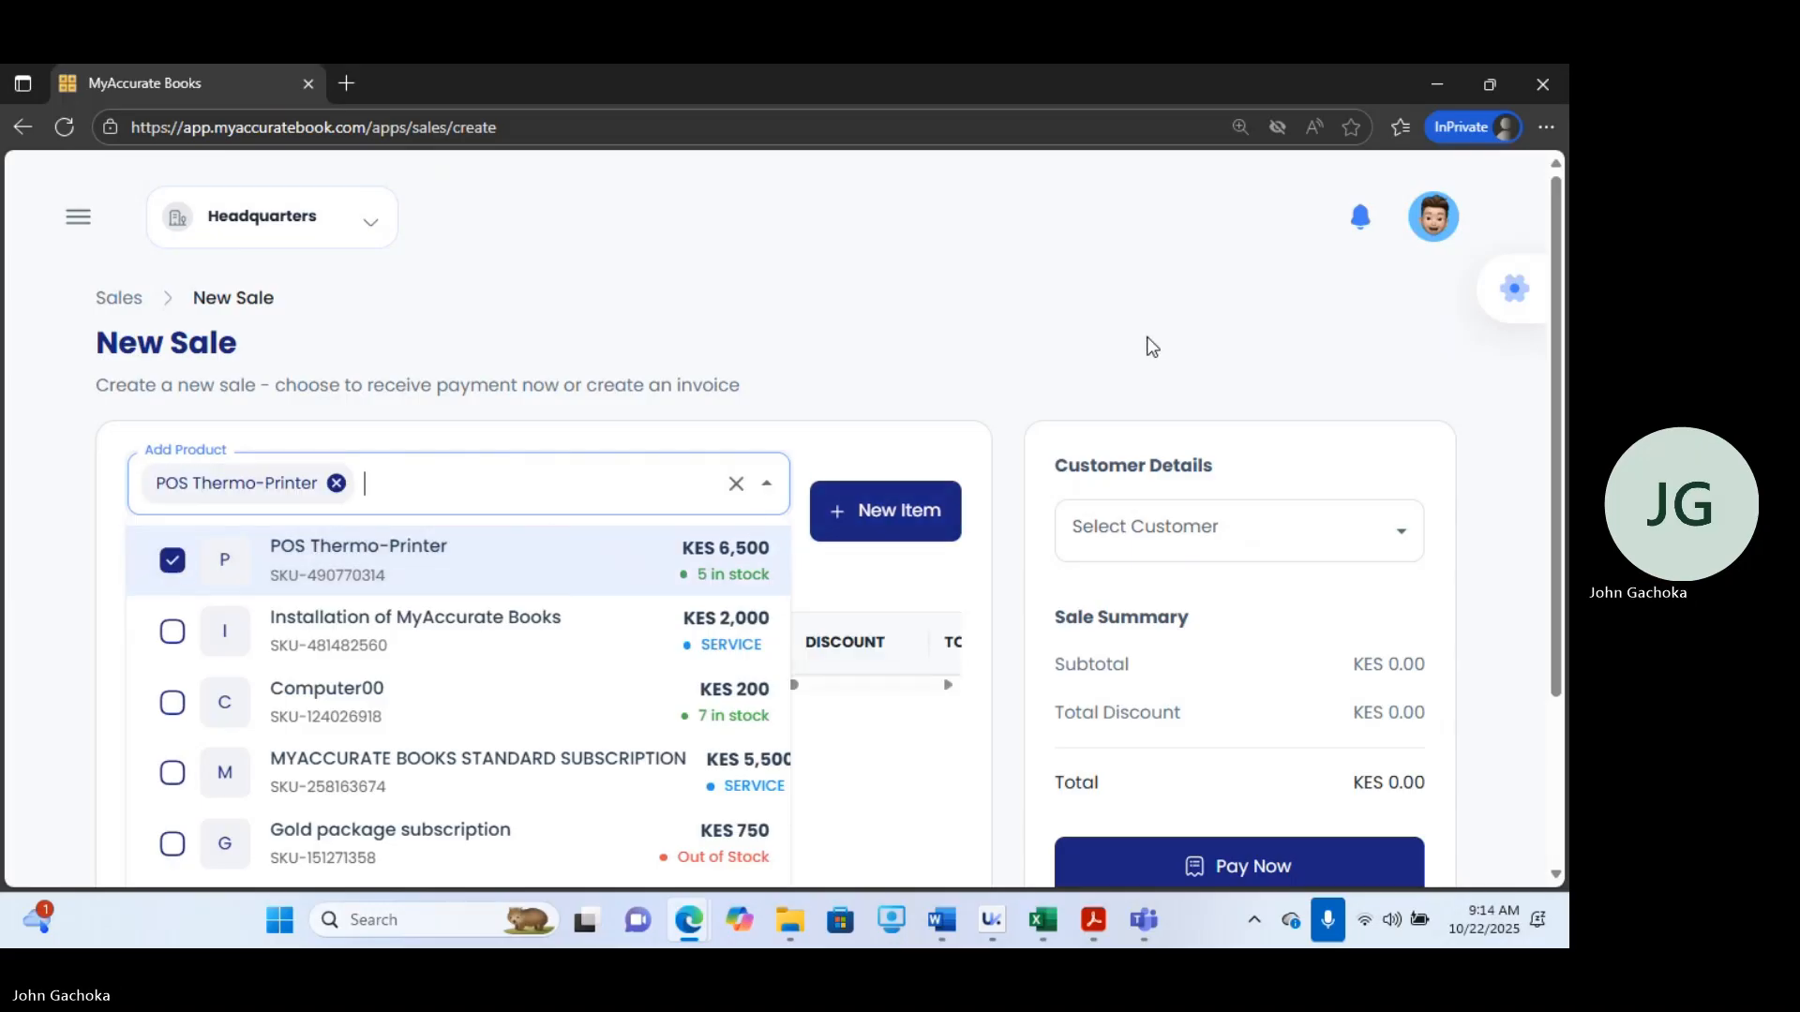
click(1120, 340)
click(434, 559)
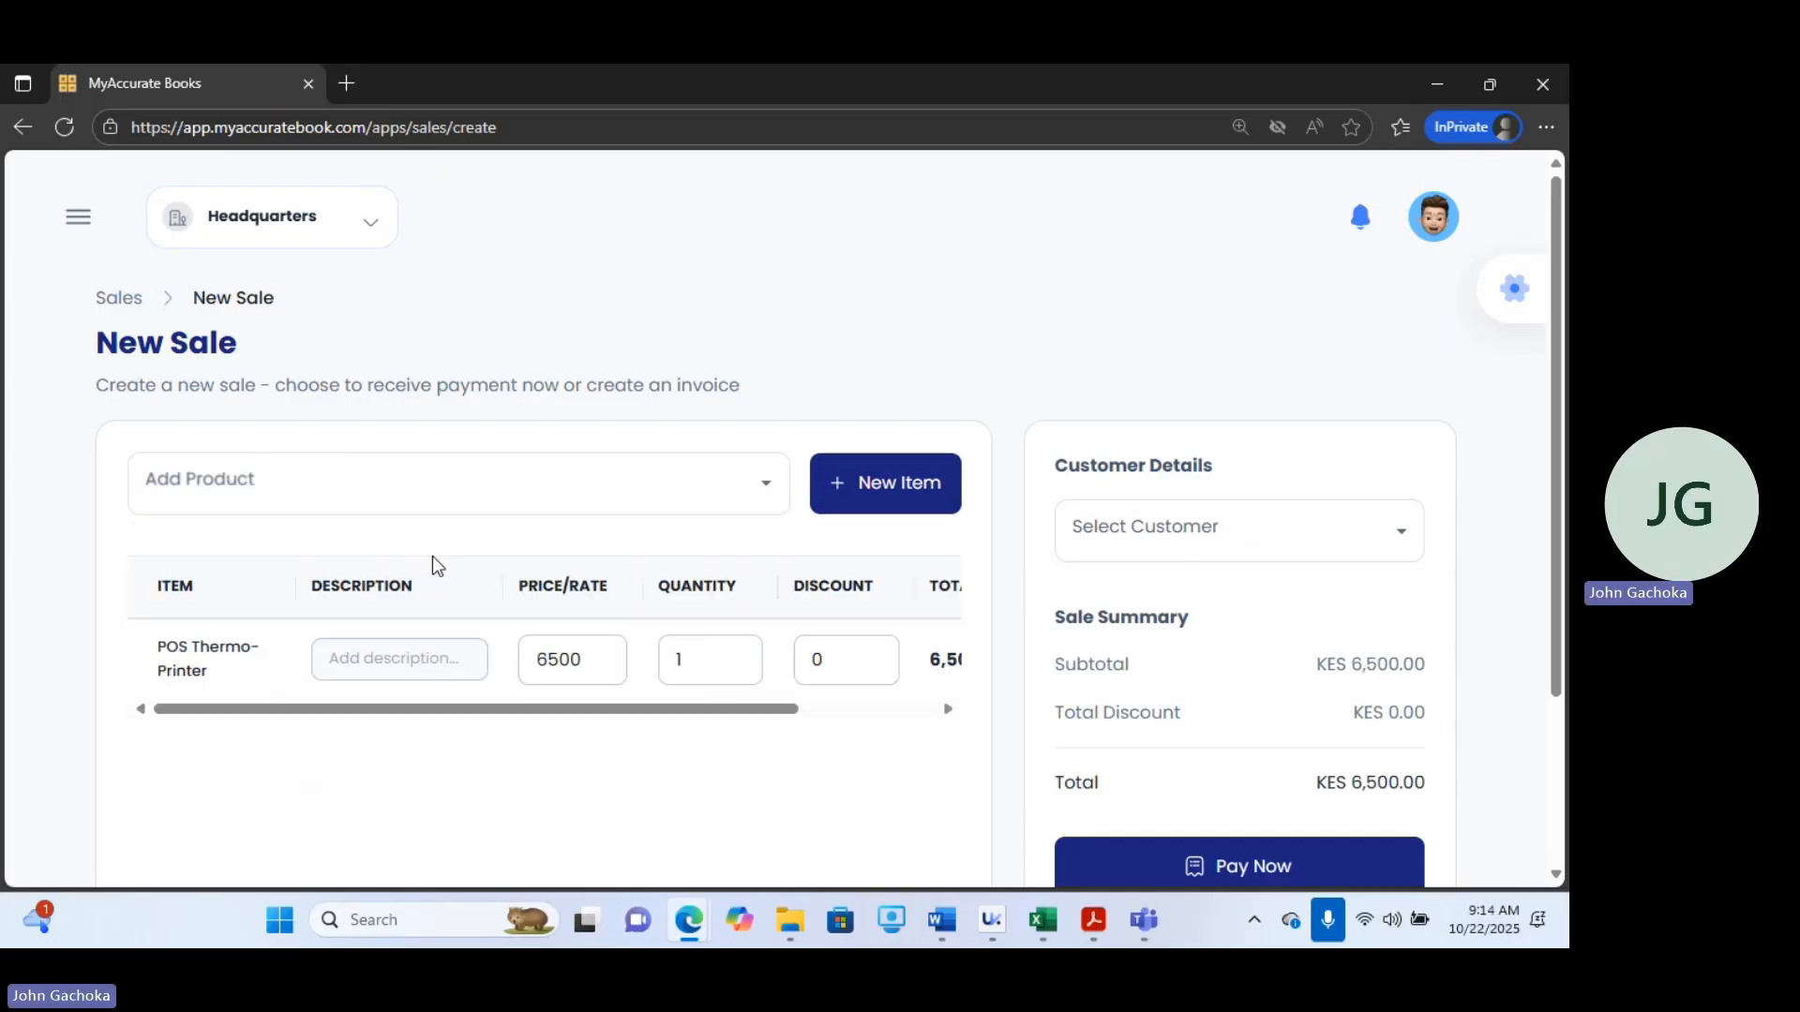
Select SANUK COLLEGE OF ARTS AND DESIGN as the sale's customer.
click(1146, 521)
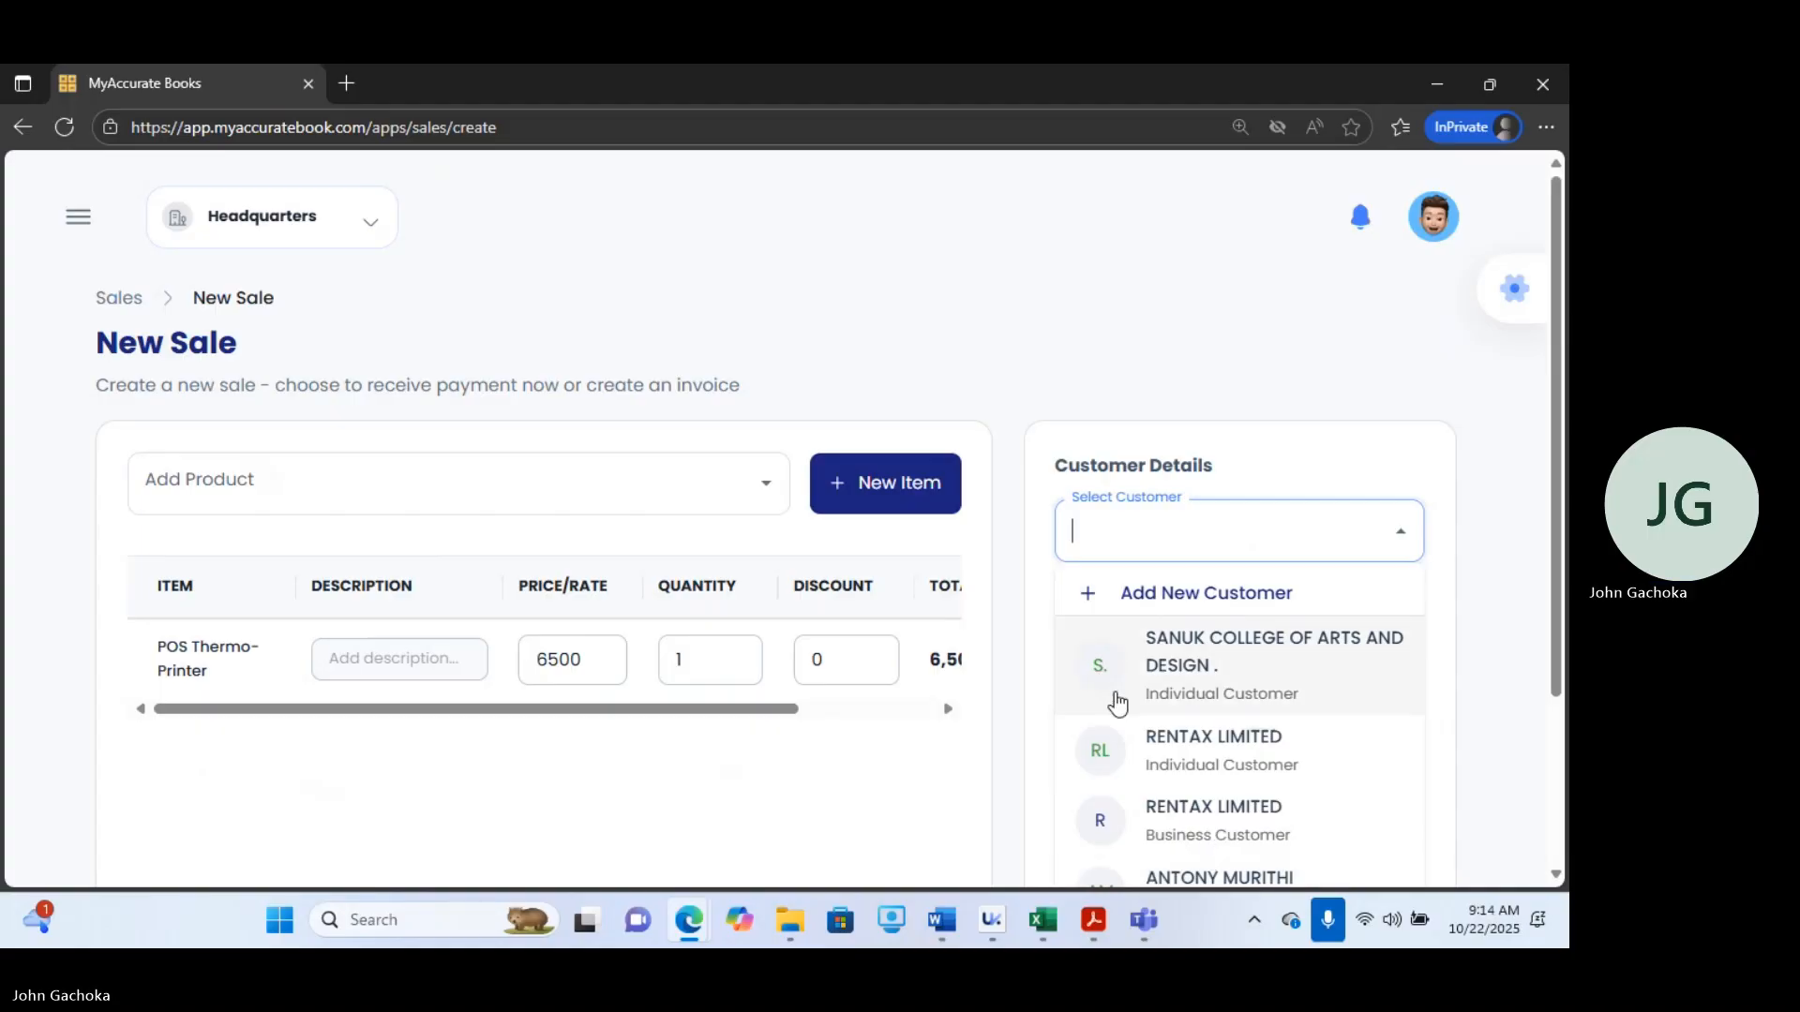
mouse_move(1145, 917)
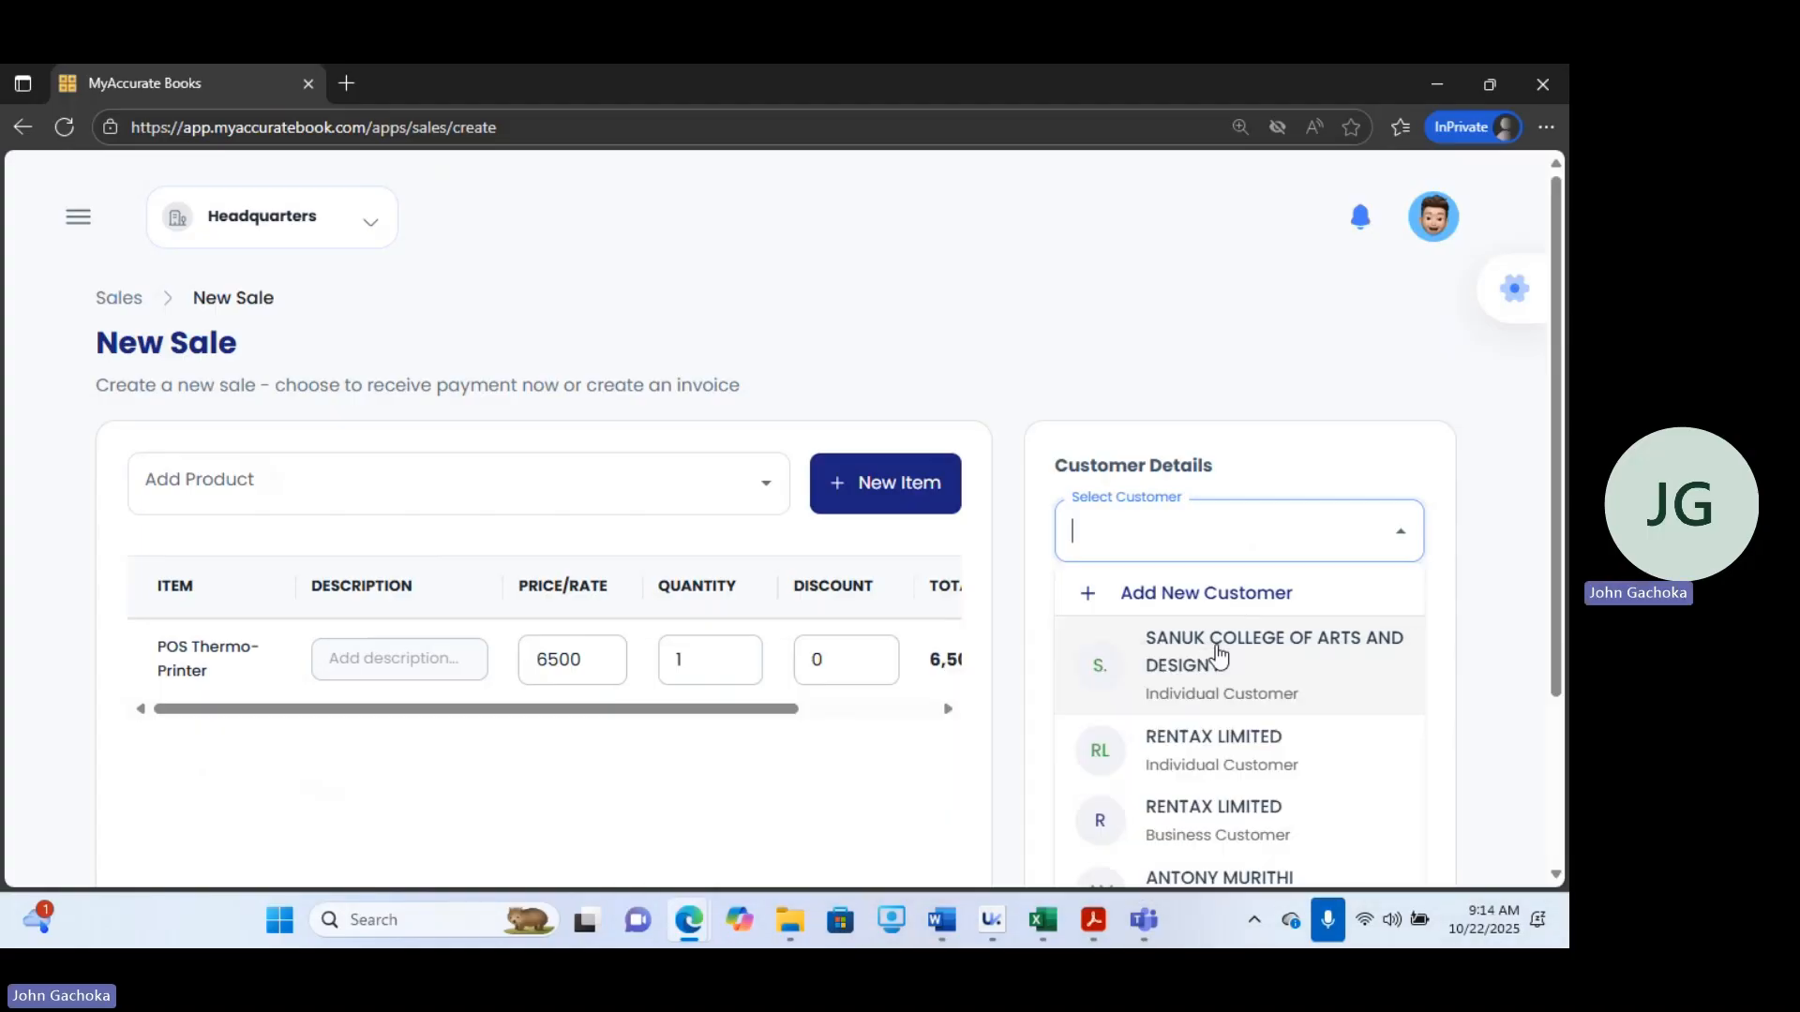
click(1219, 654)
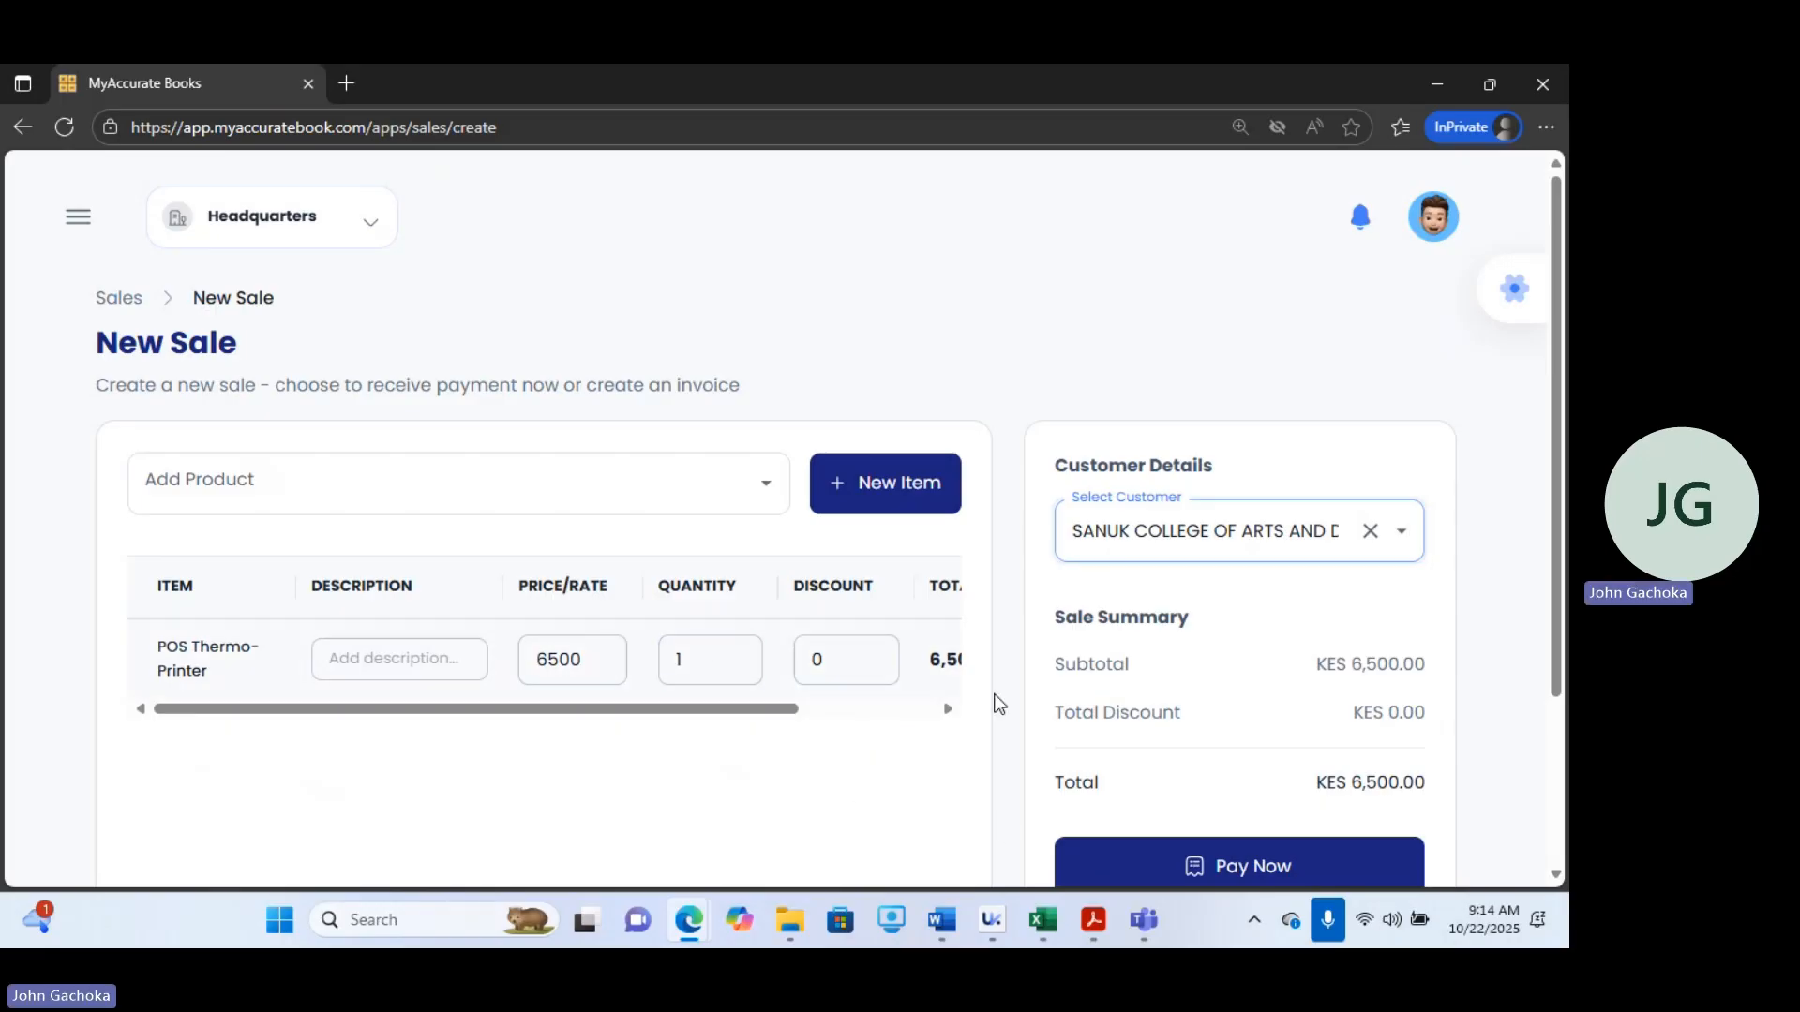
Set the printer line's discount to 200.
click(843, 652)
key(BackSpace)
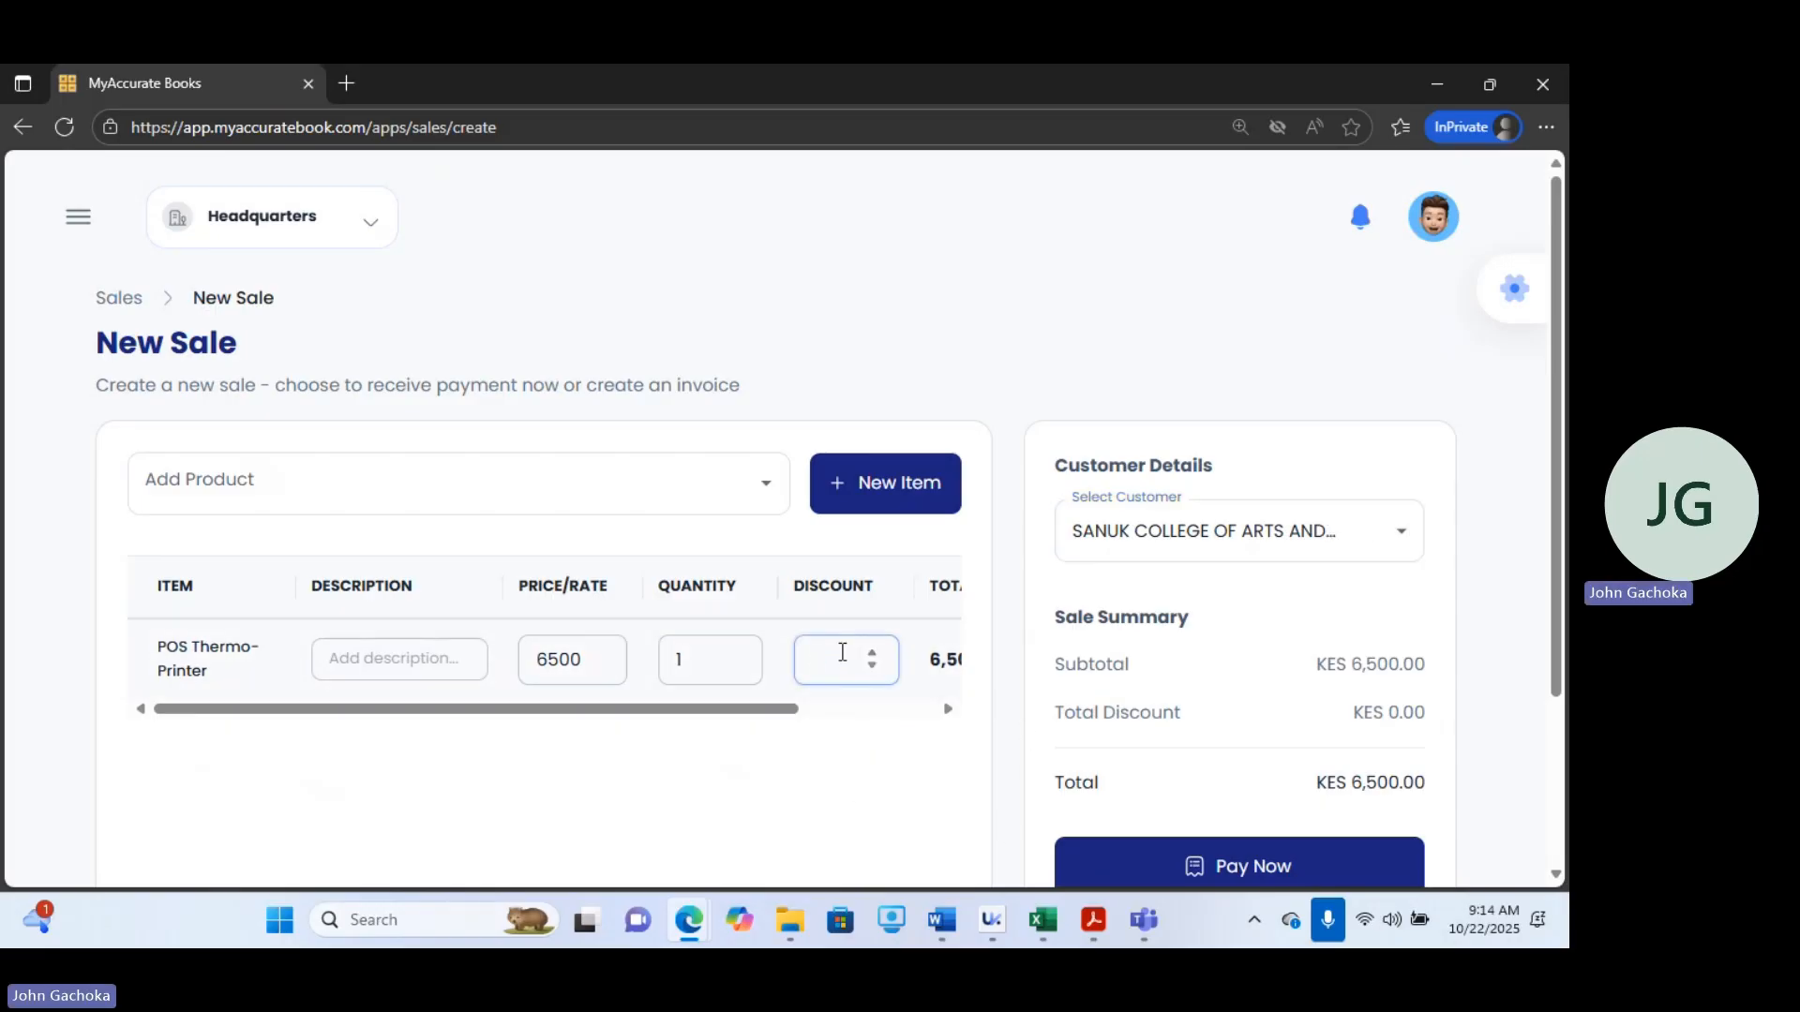
text(200)
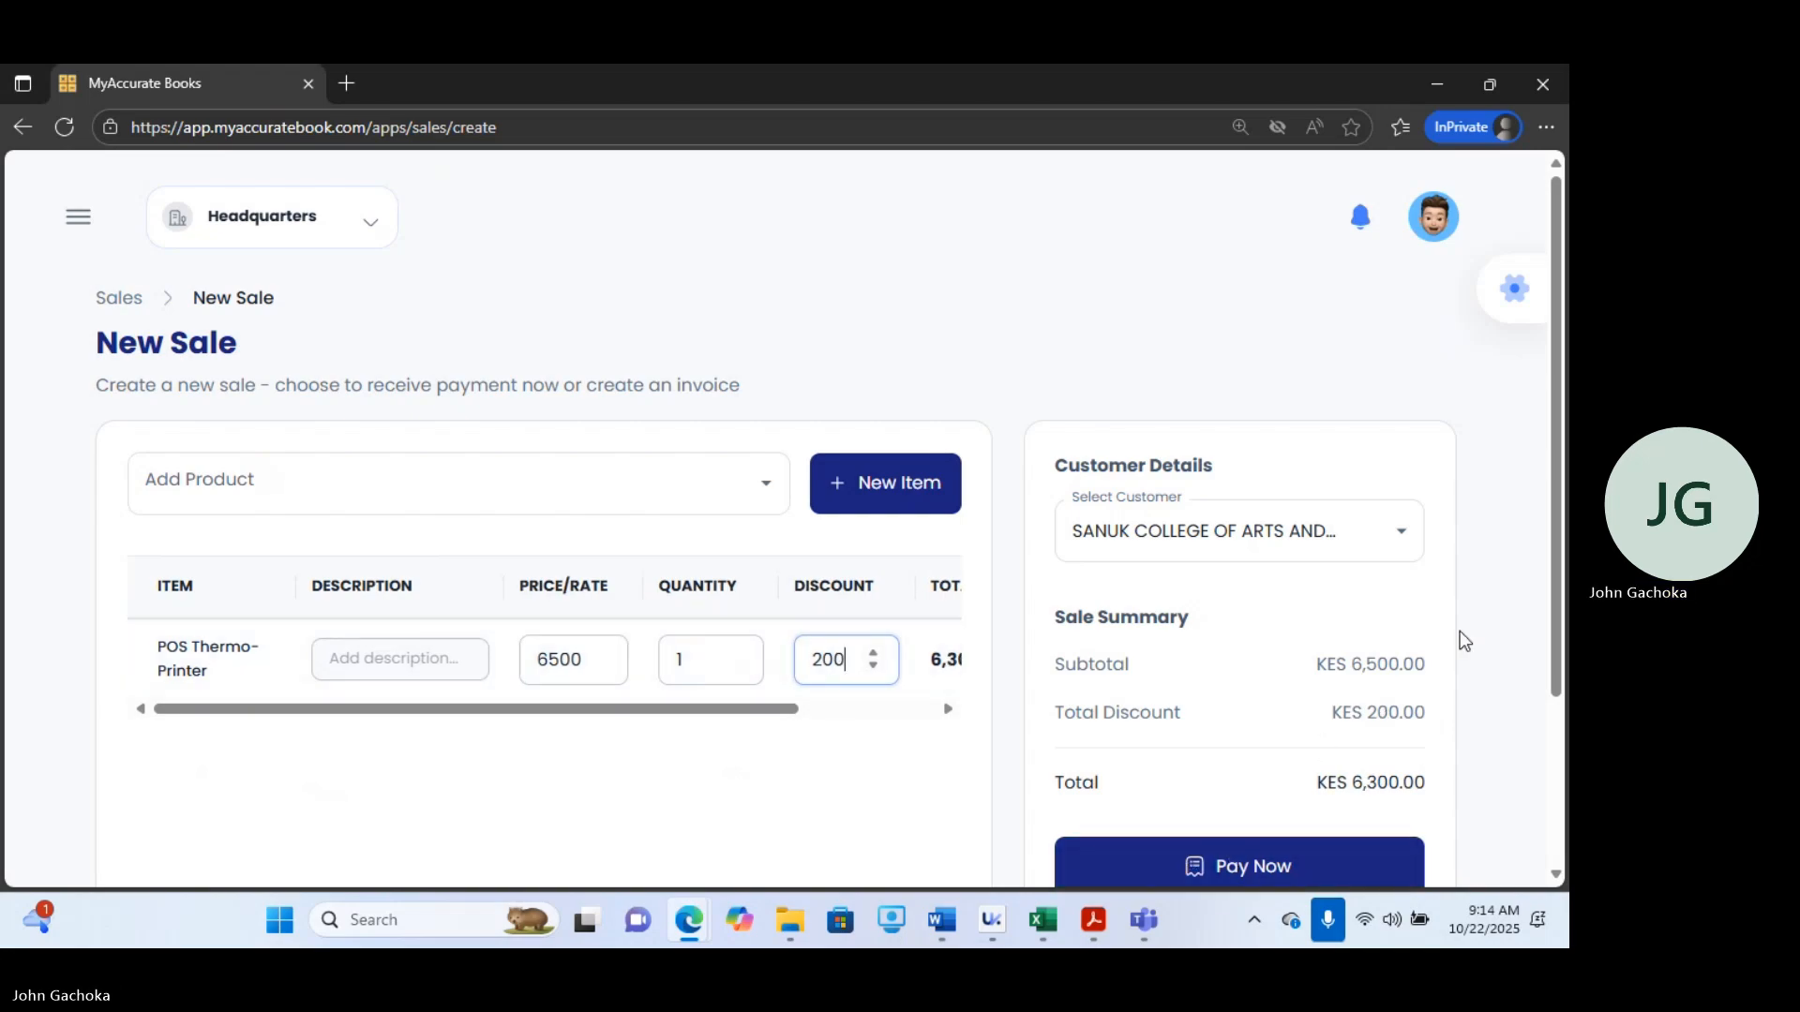
Choose to pay later and open the invoice creation dialog.
scroll(1547, 497, down, 3)
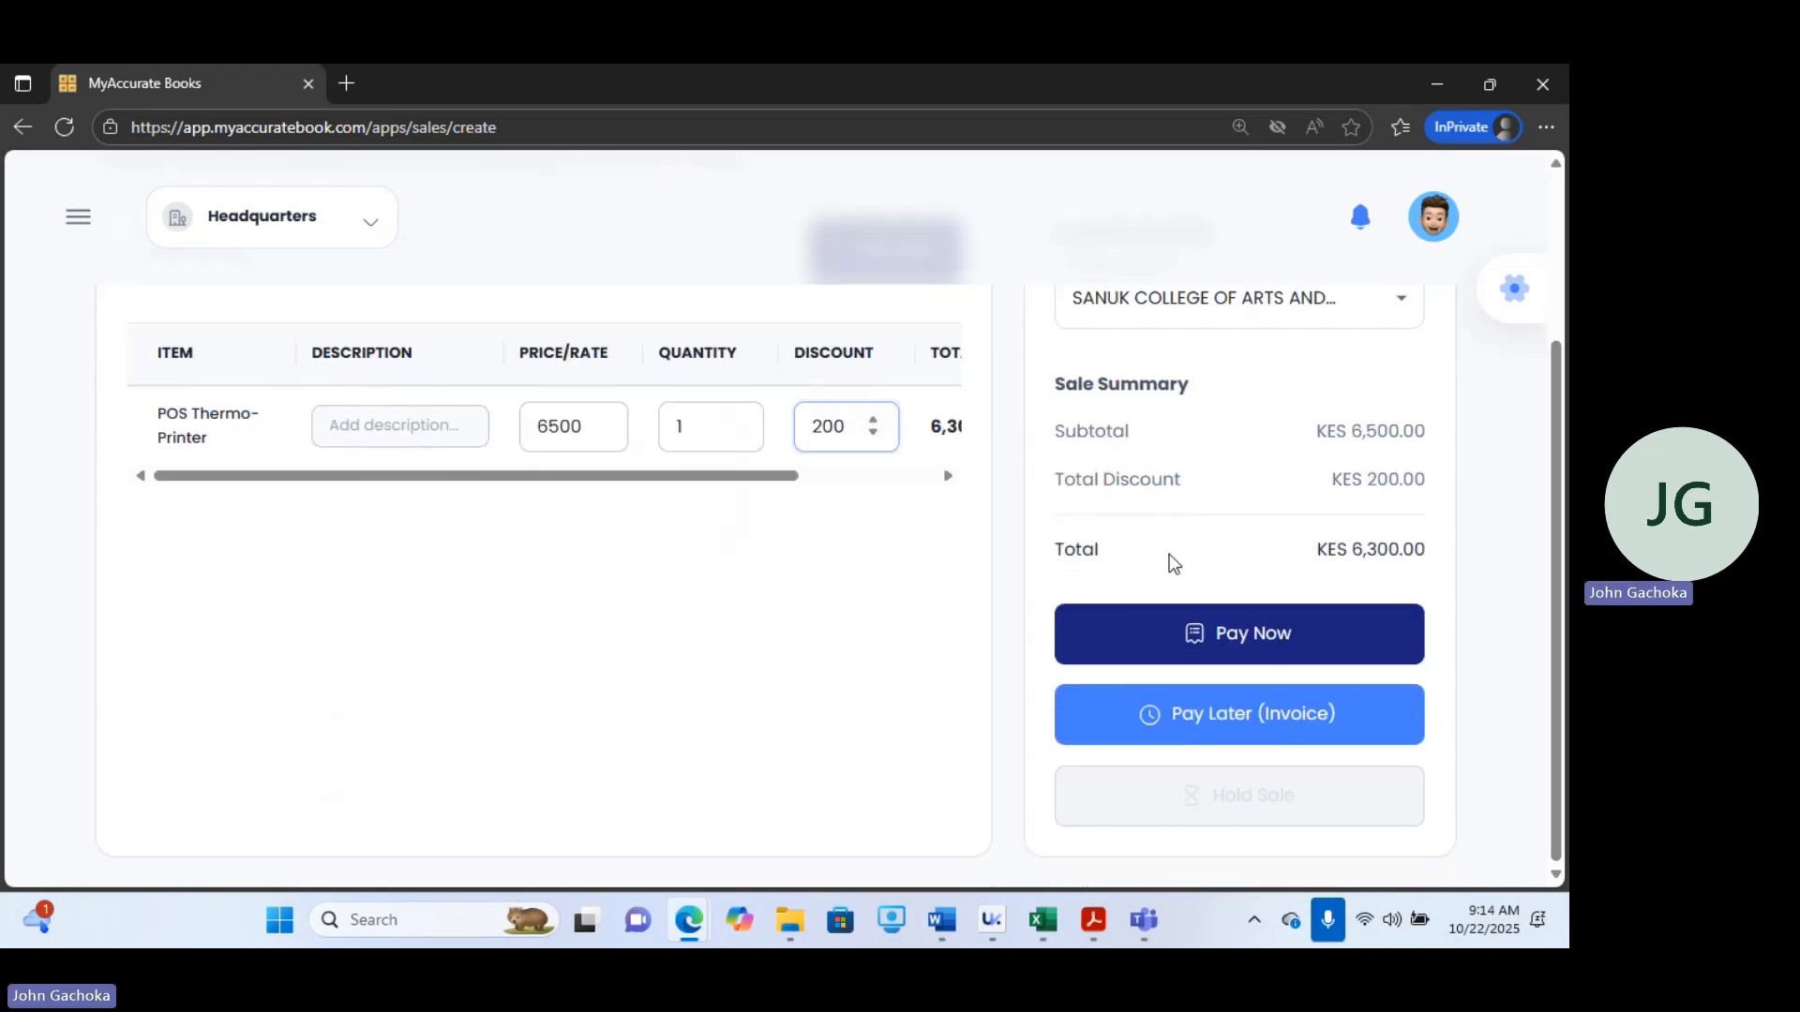
click(1158, 718)
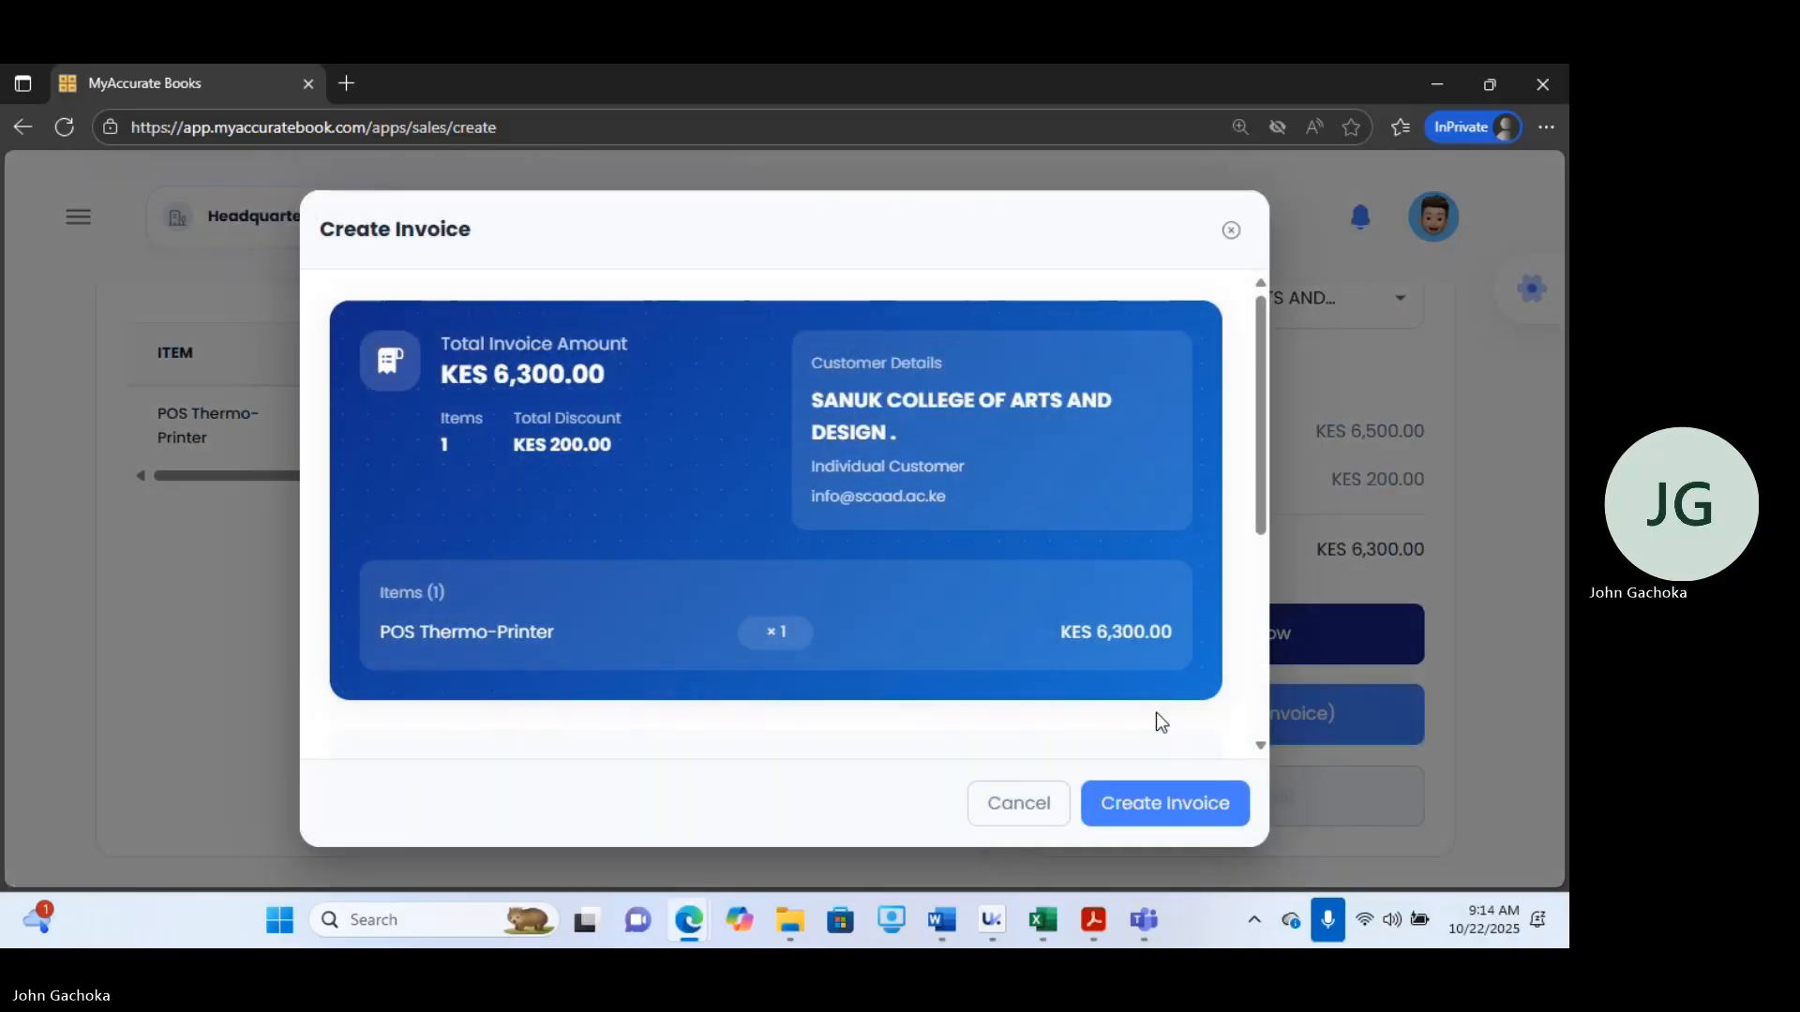
drag(1262, 453, 1296, 628)
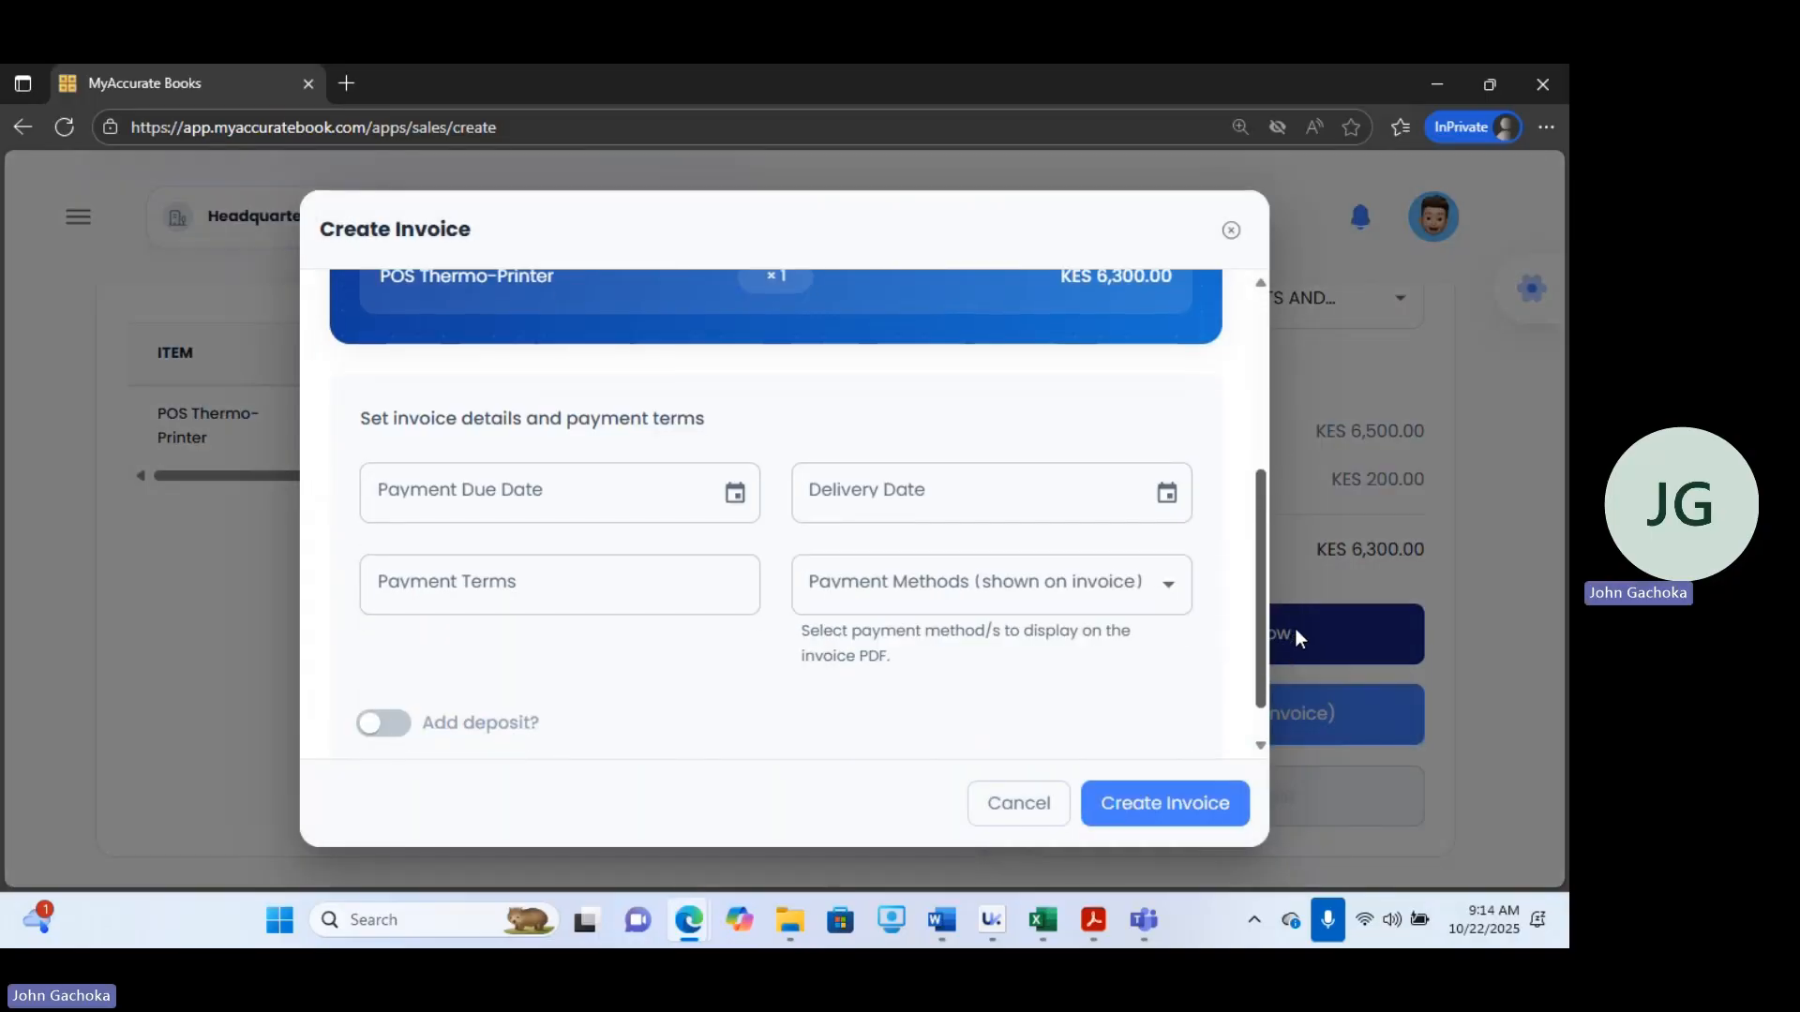
Set the invoice's payment due date to 10/24/2025 and delivery date to 10/22/2025.
click(738, 501)
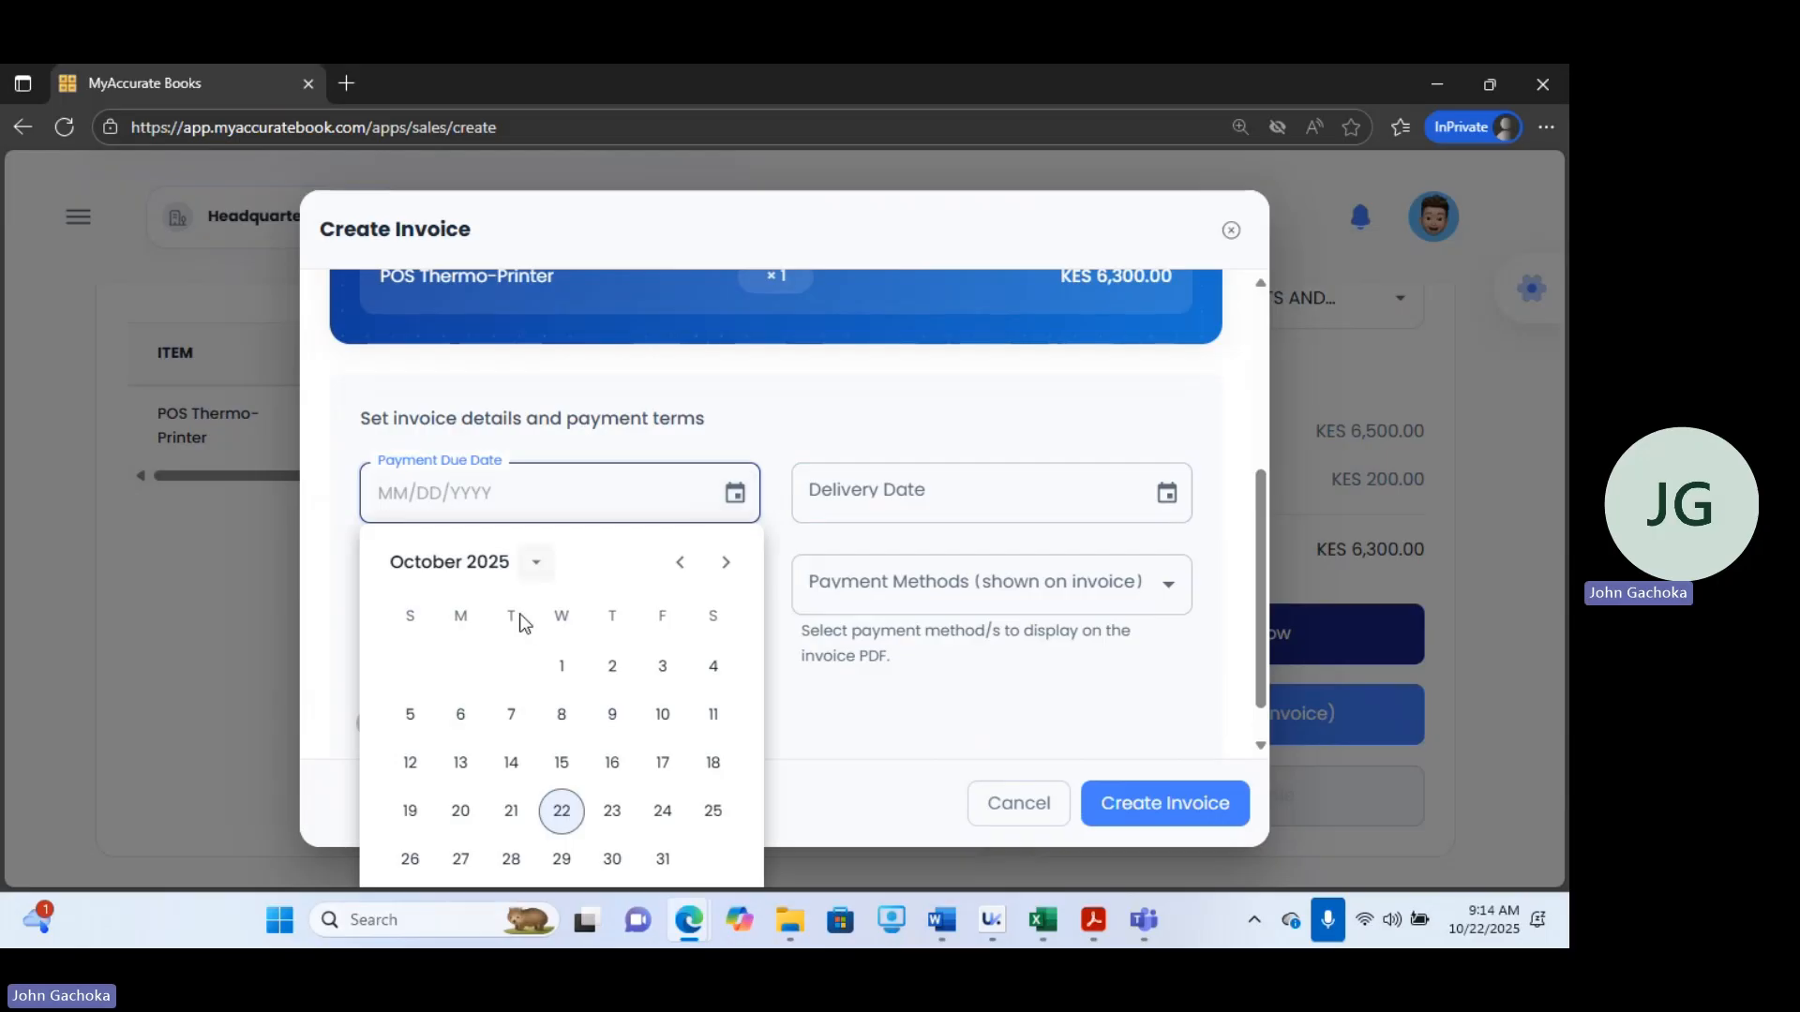
click(663, 816)
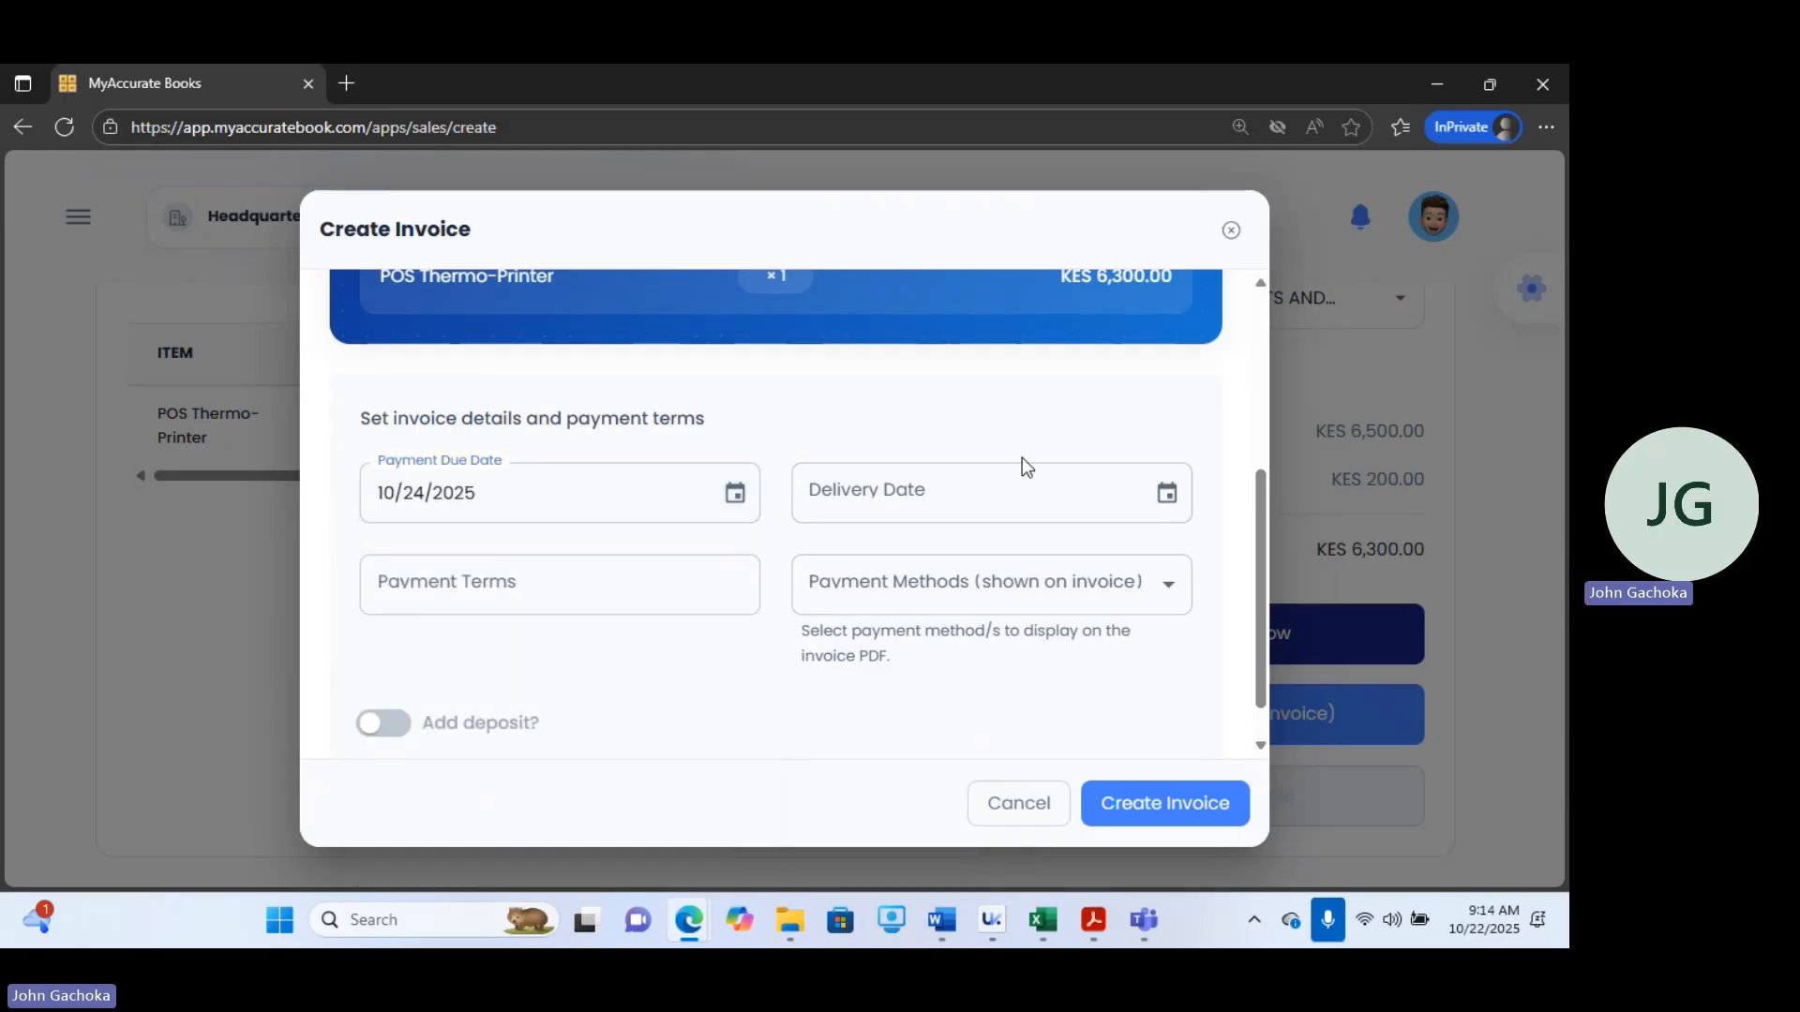
click(1009, 493)
click(1167, 495)
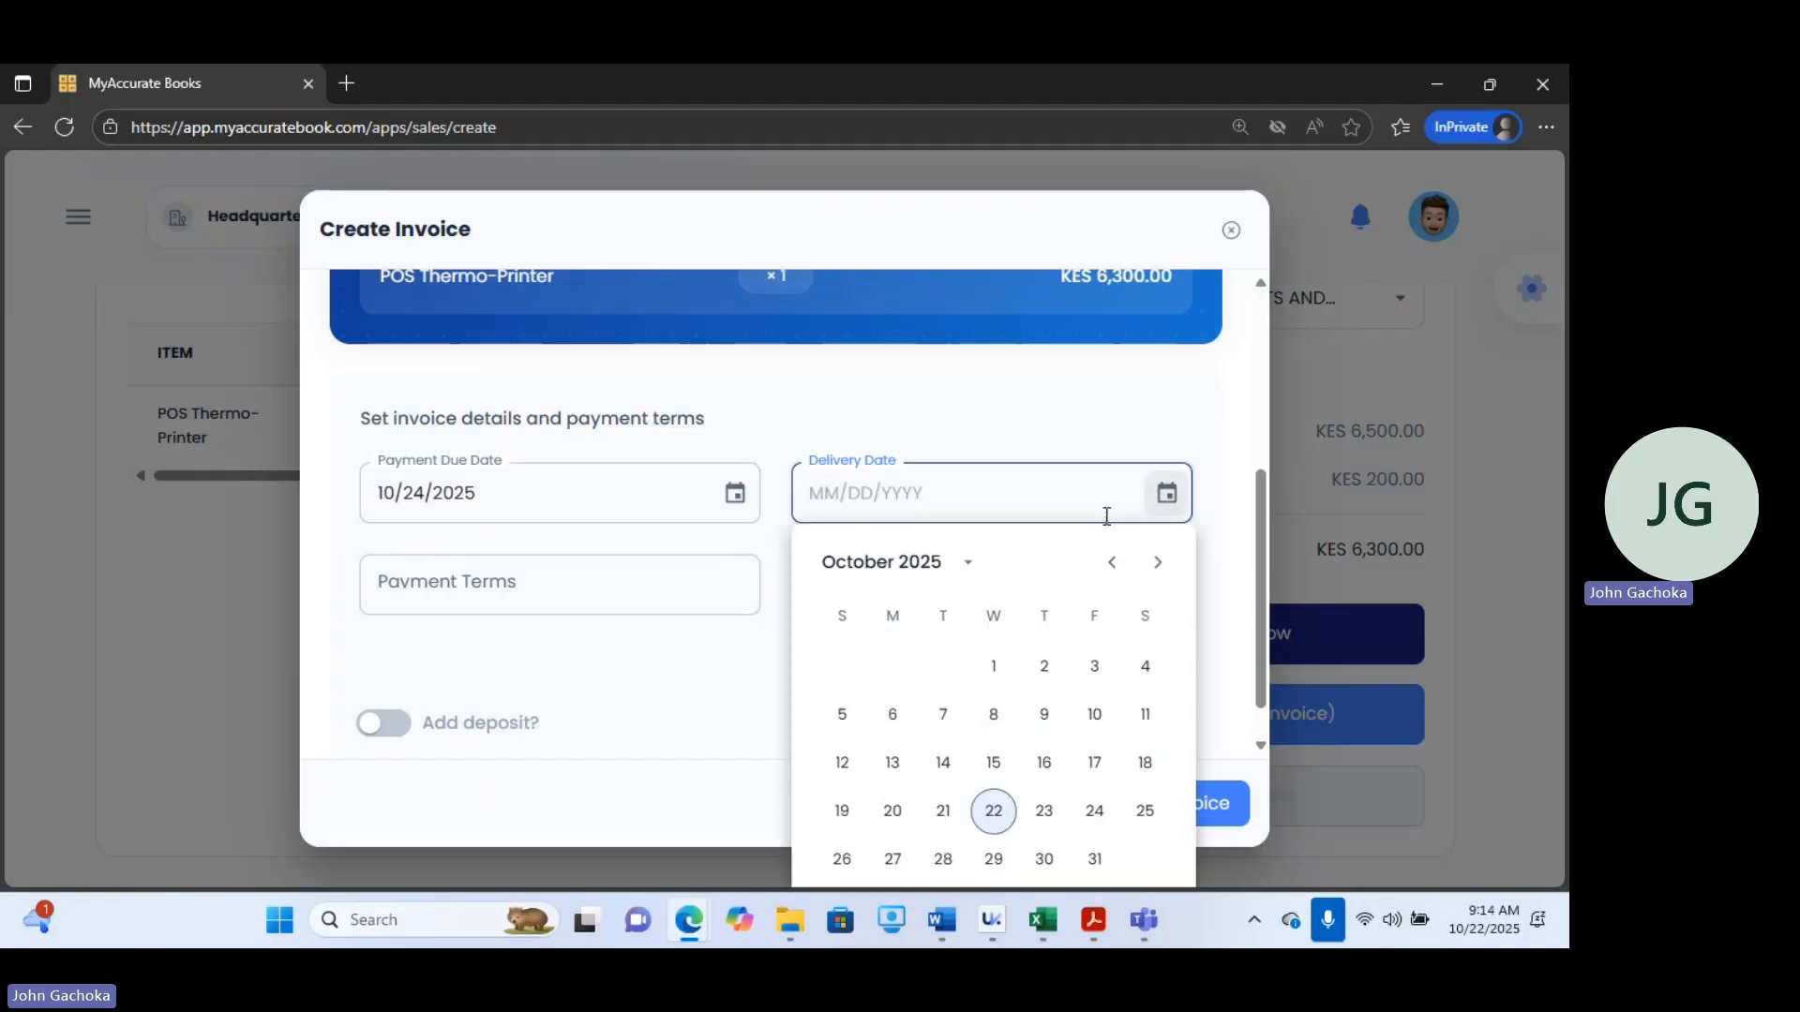
click(992, 812)
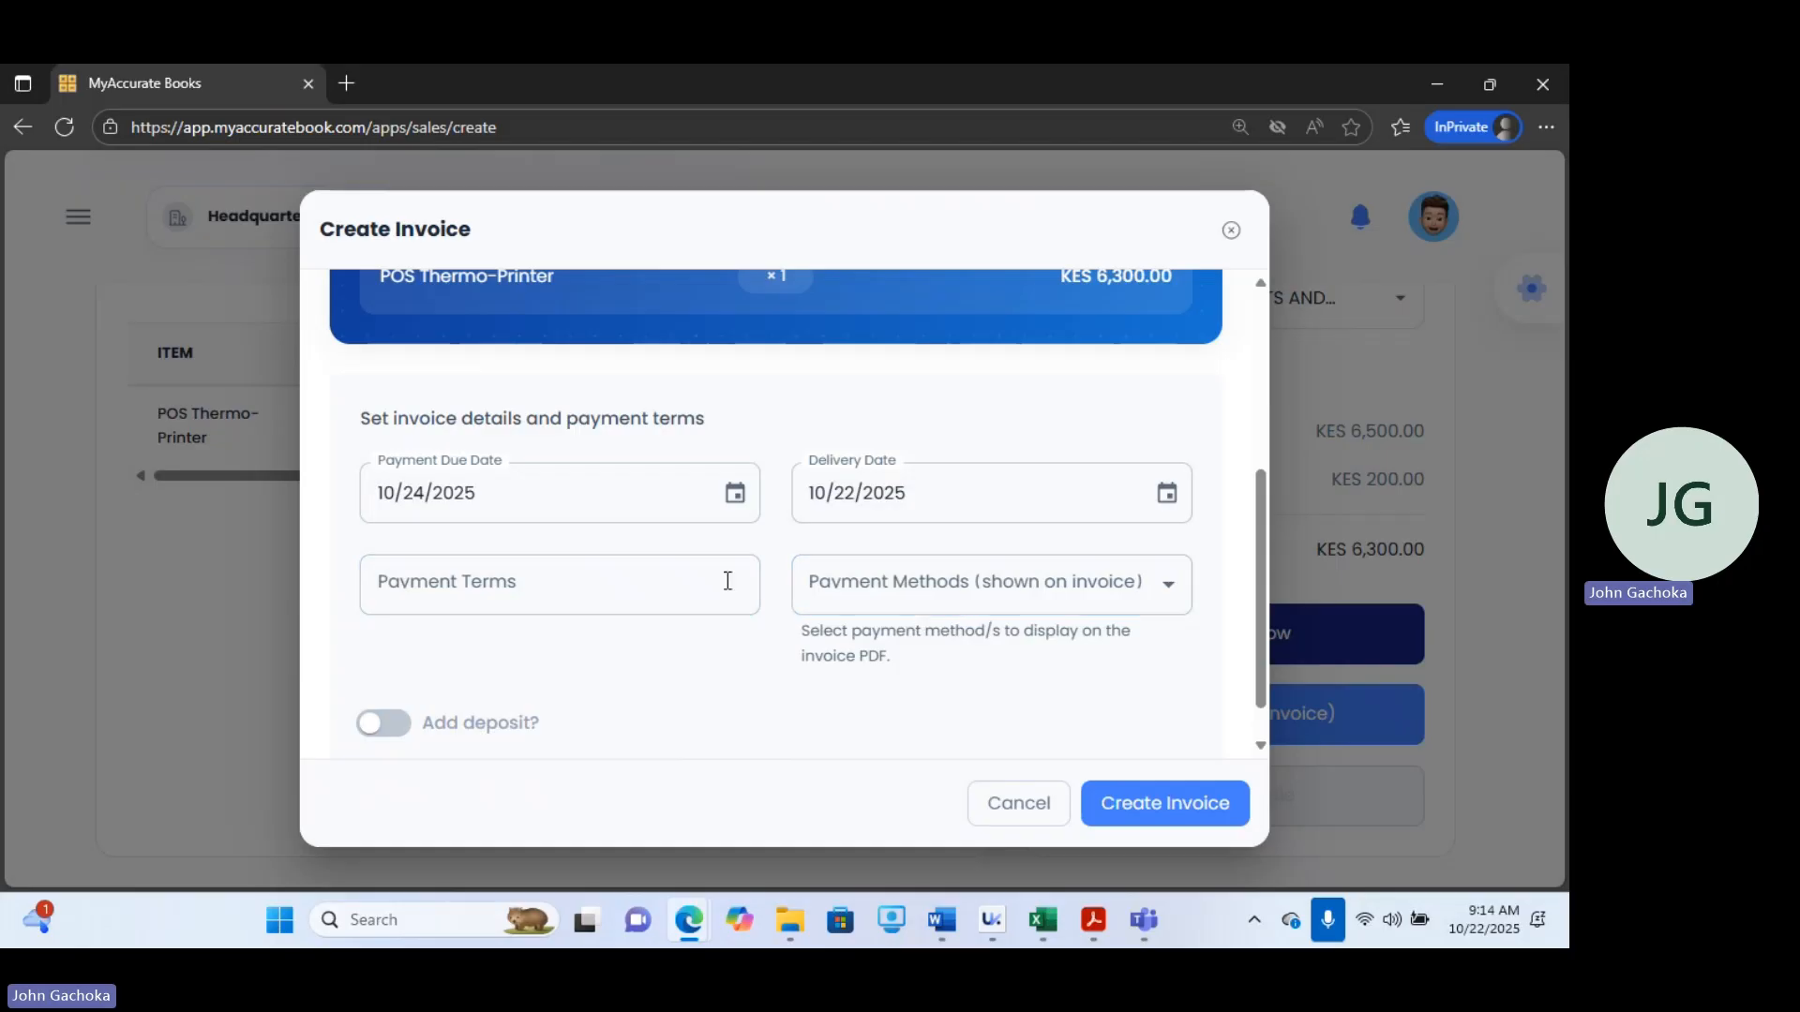
Enter the payment terms as Last Payment is 24th October 2025.
click(604, 587)
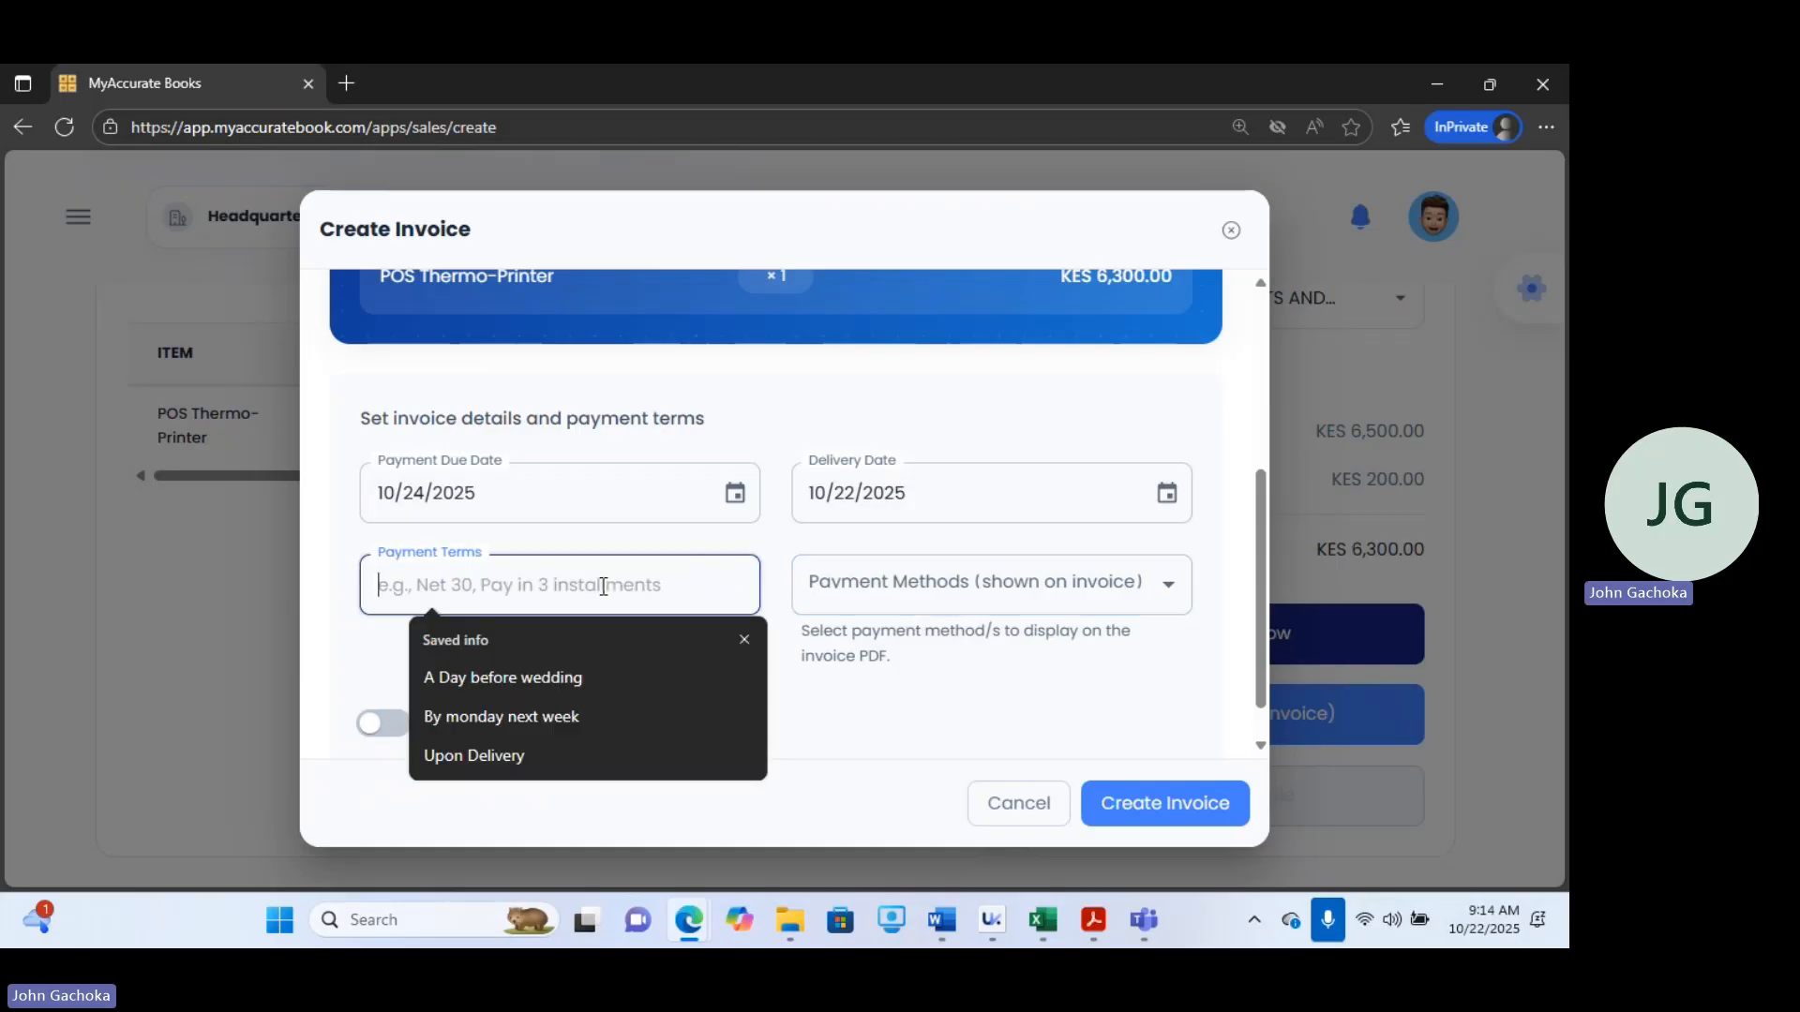
text(Last )
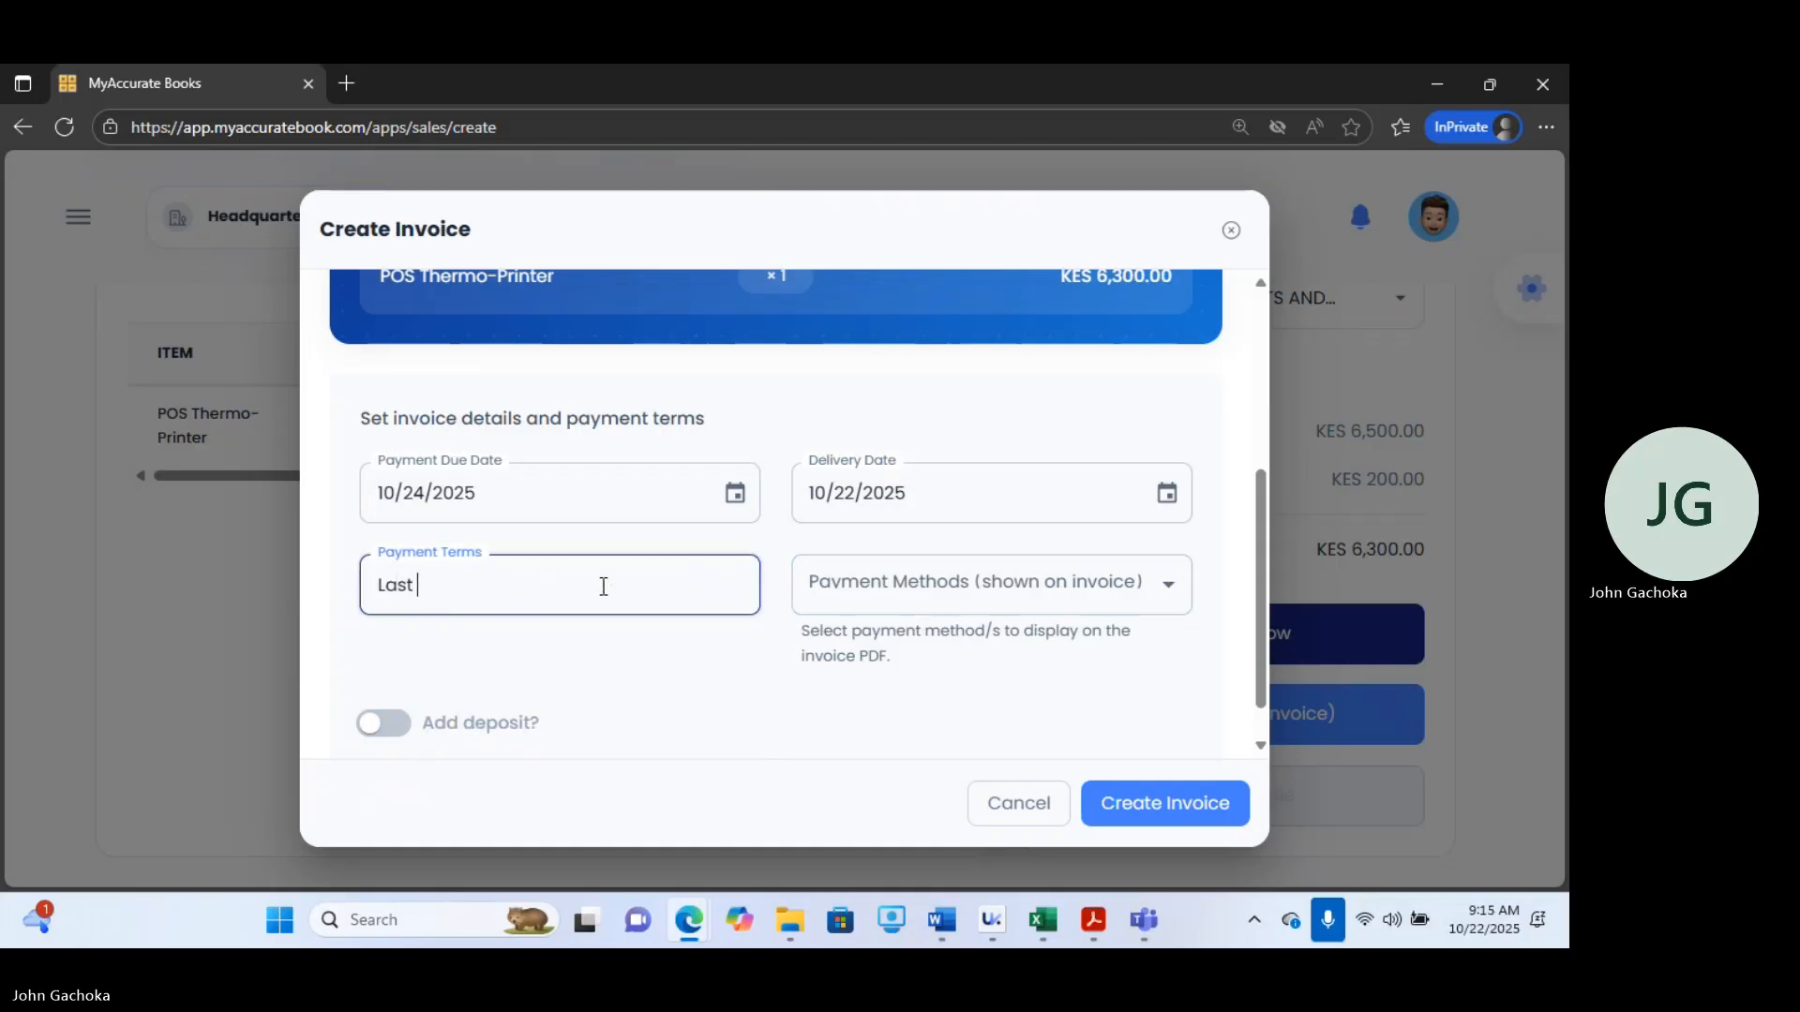
text(Payment is 2)
text(4th)
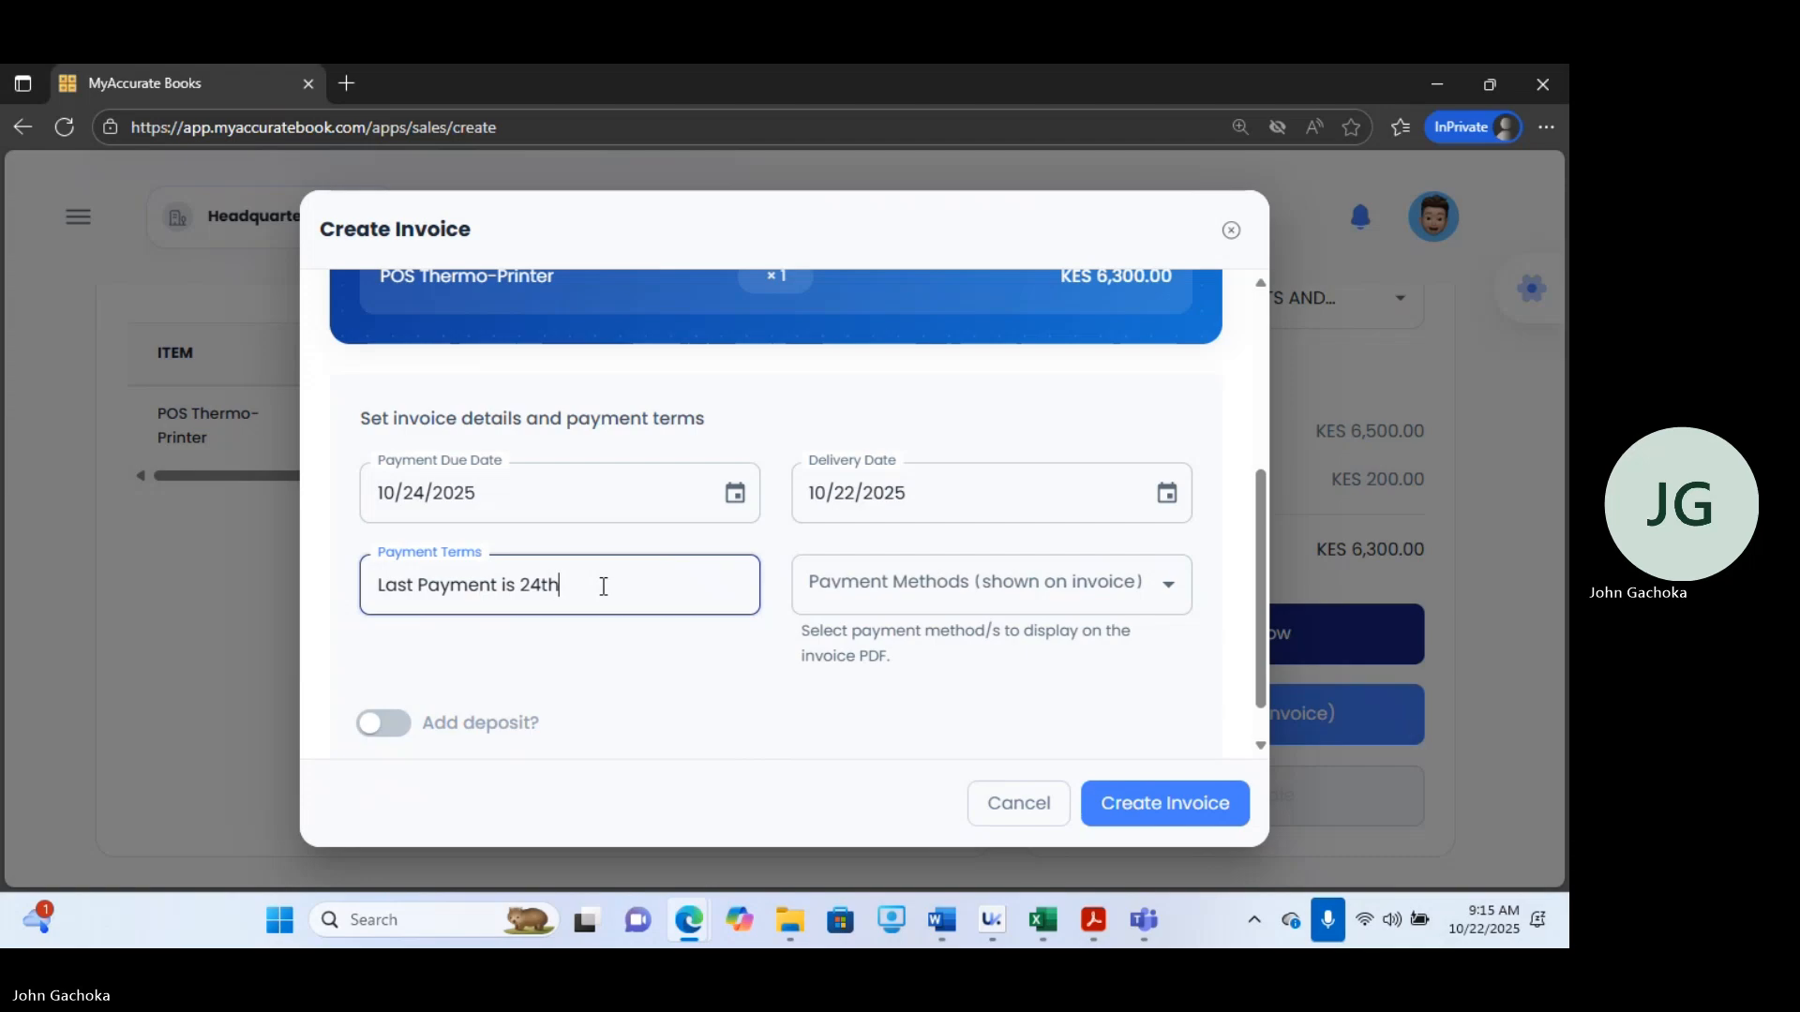
text( October 2025)
Select TILL - RWK AFRICA as the payment method shown on the invoice.
click(1017, 600)
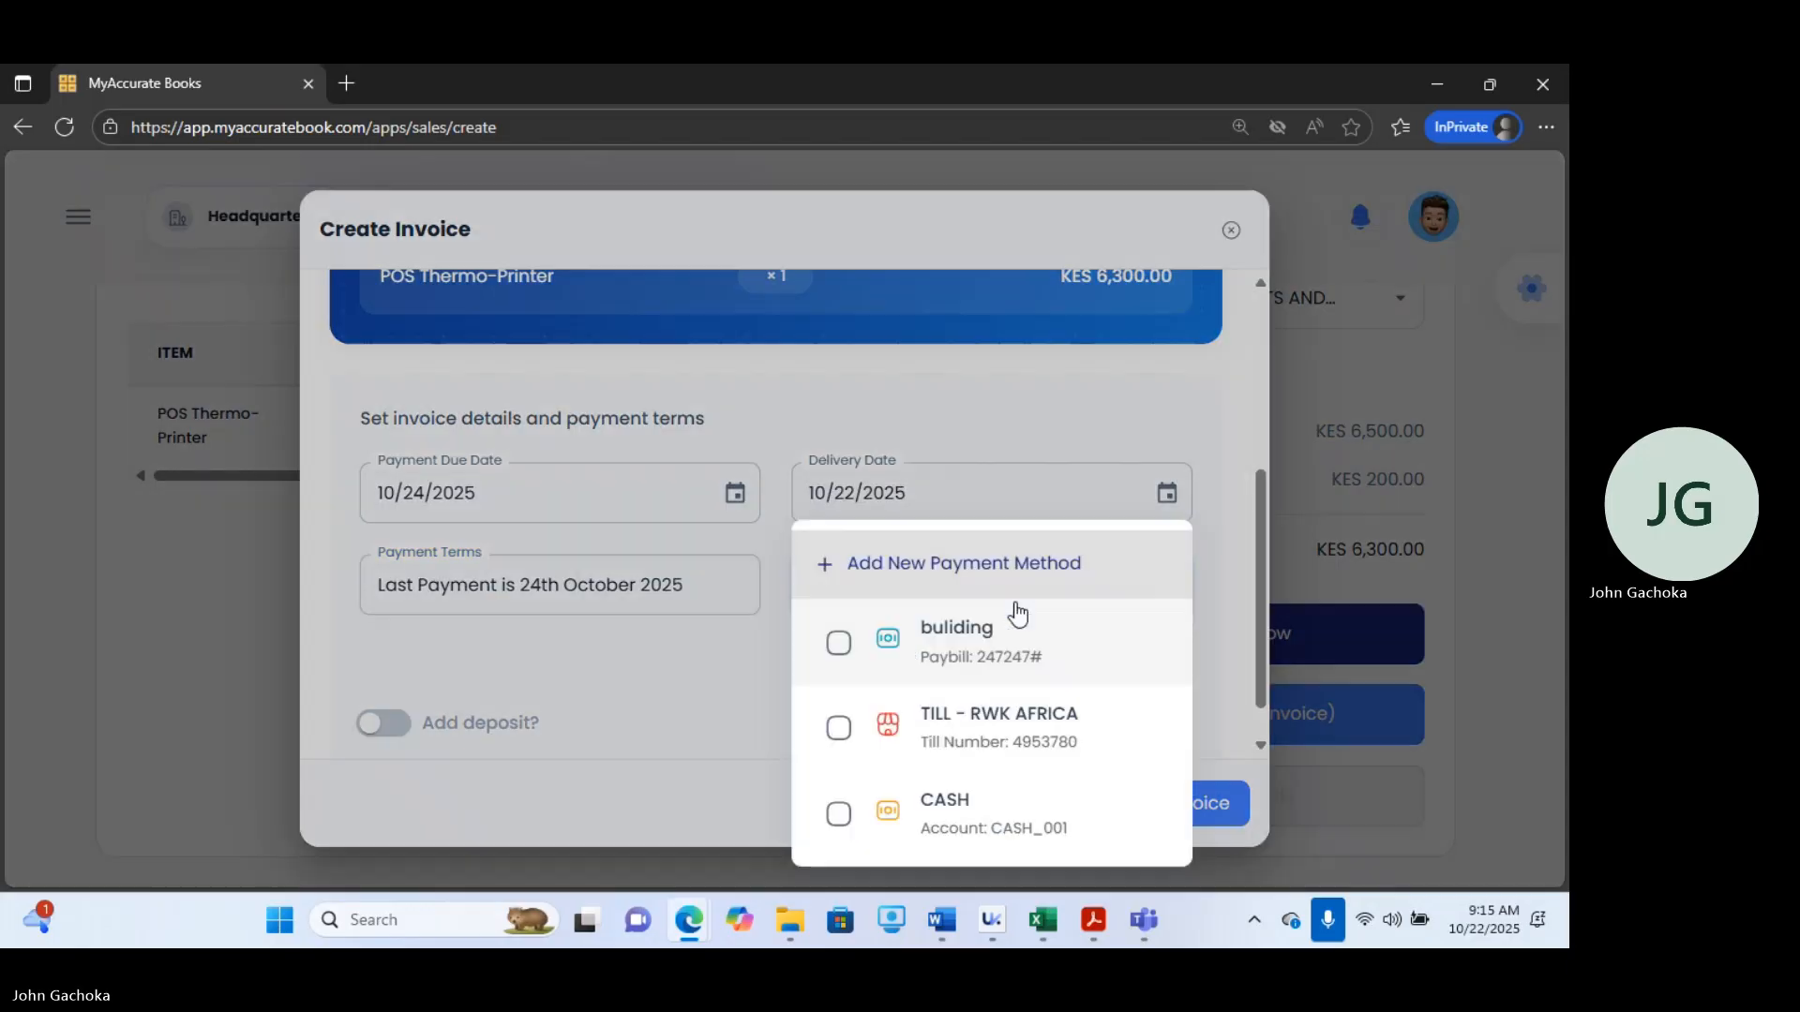
click(839, 740)
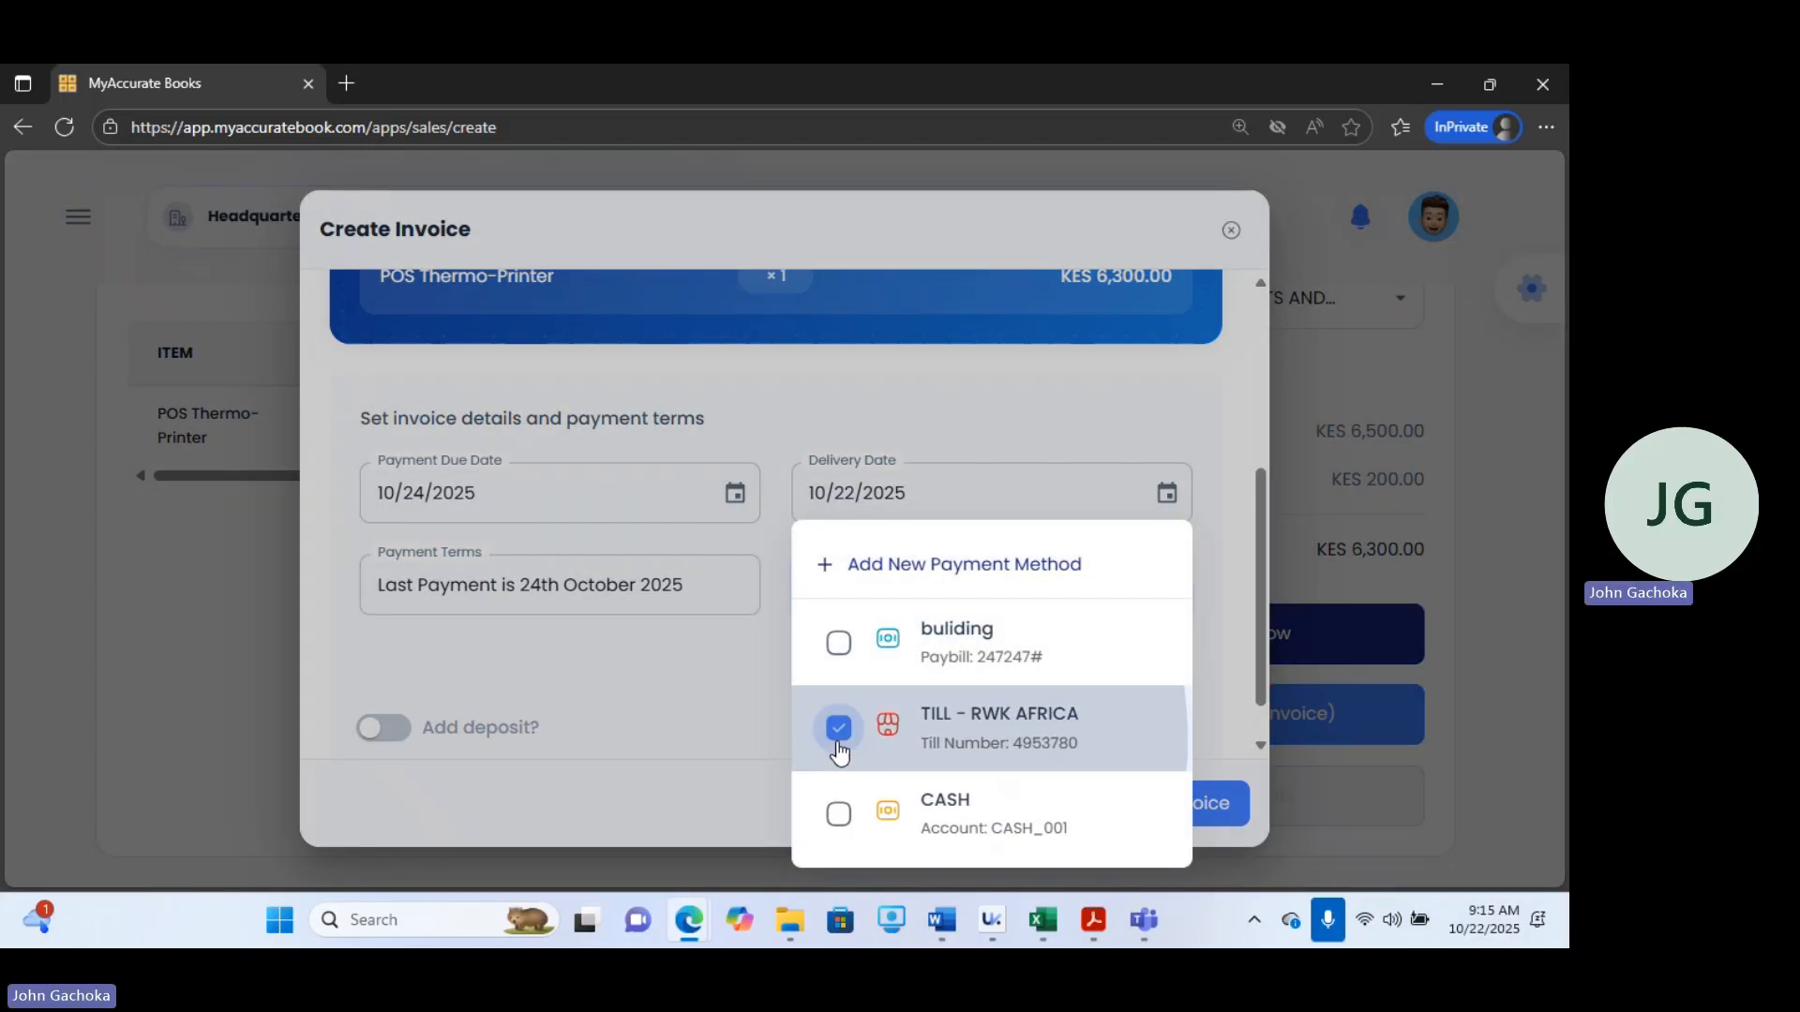
click(624, 707)
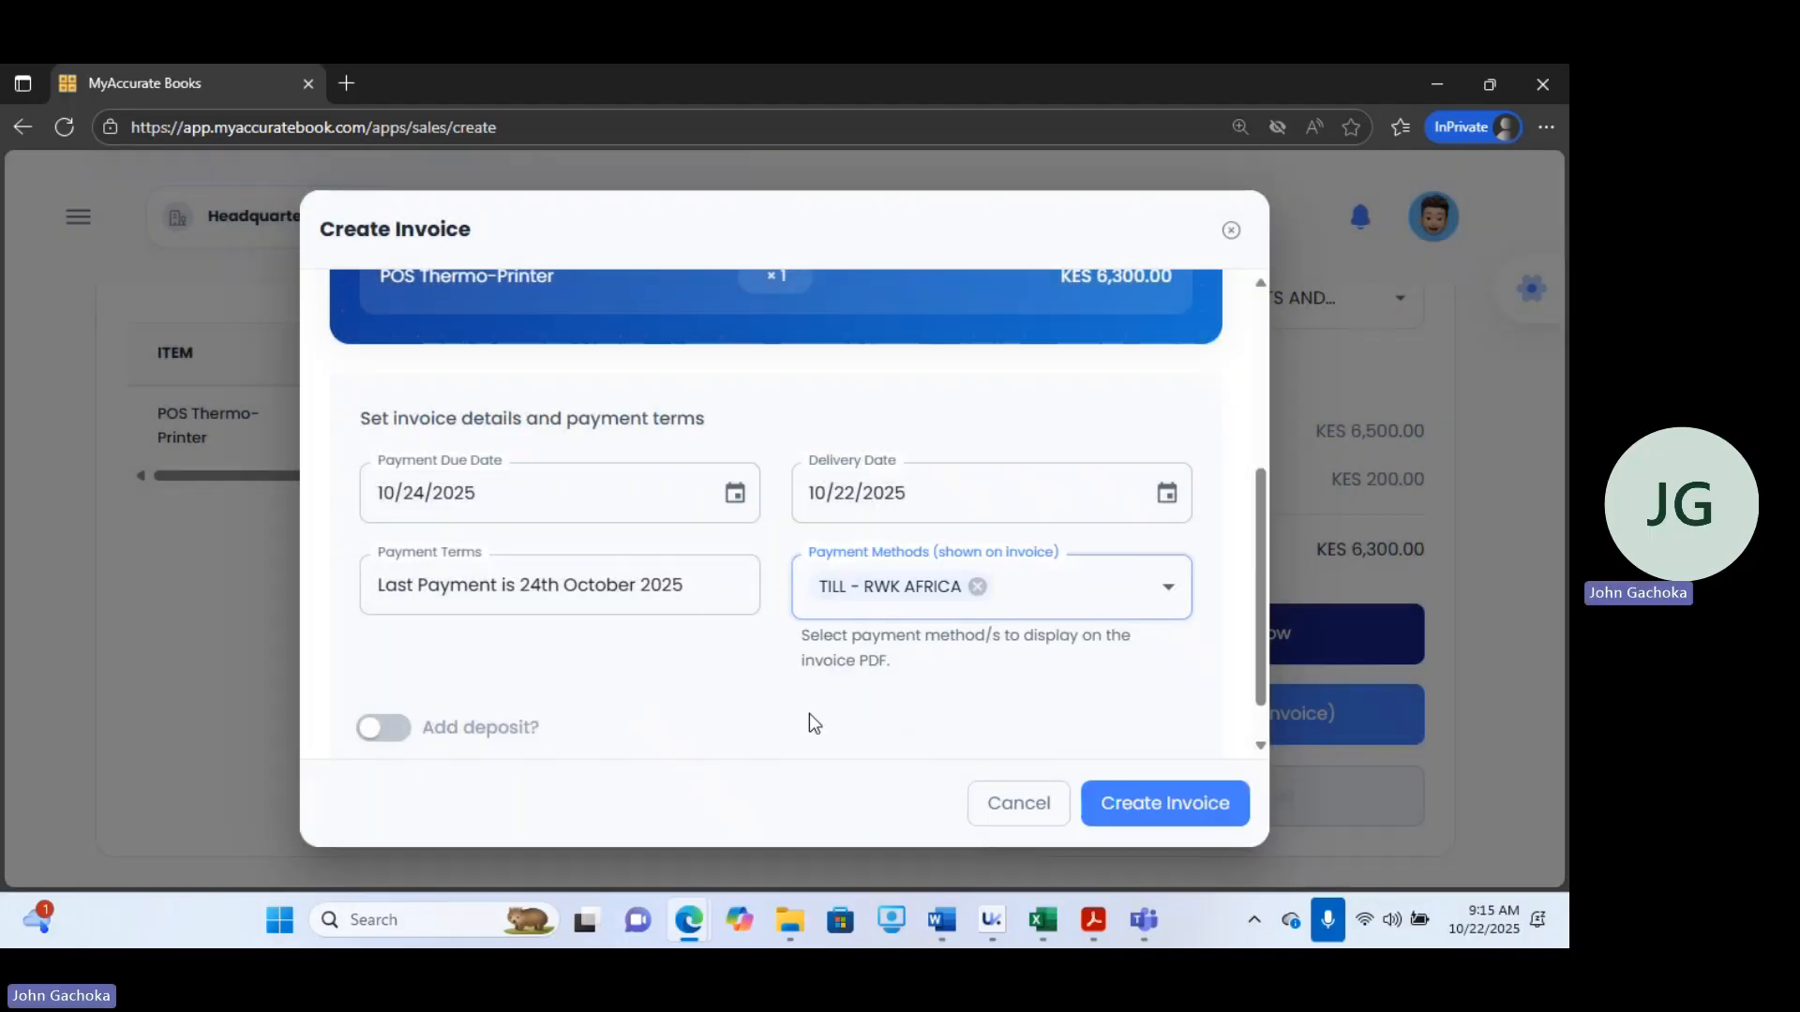
Add a deposit of KES 3500 paid via TILL - RWK AFRICA and create the invoice.
scroll(1263, 727, down, 1)
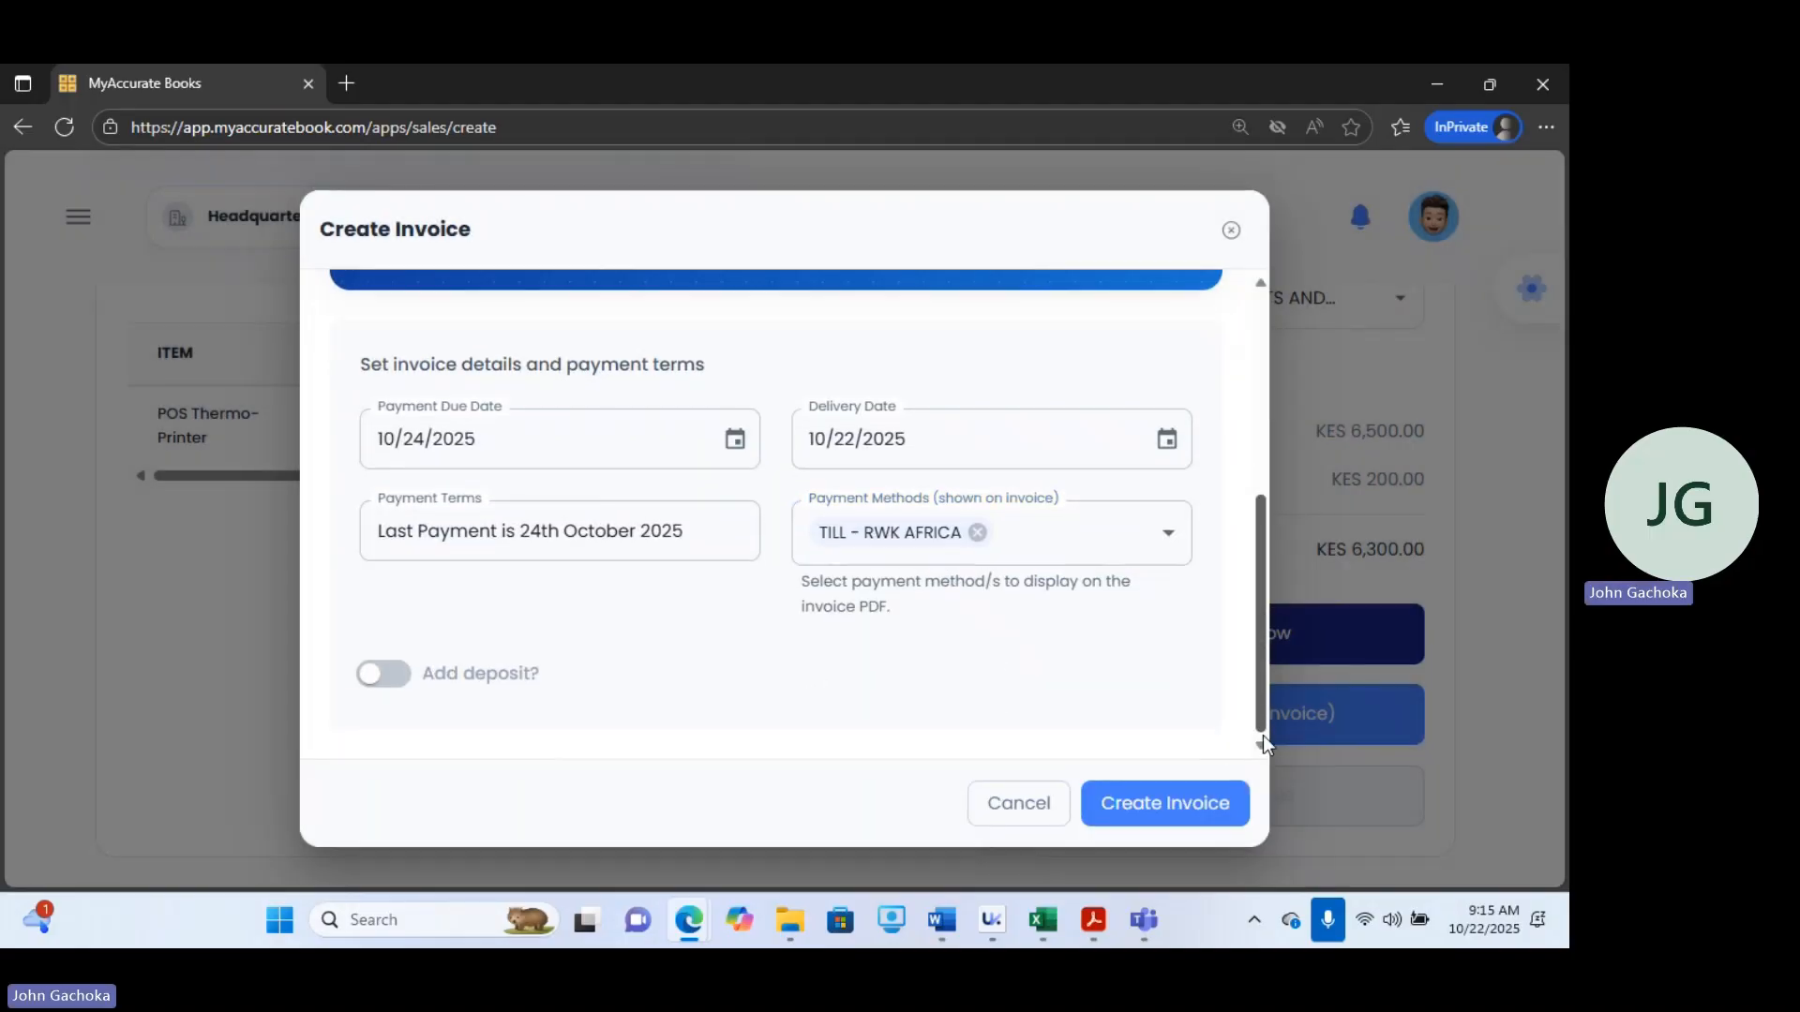
click(401, 673)
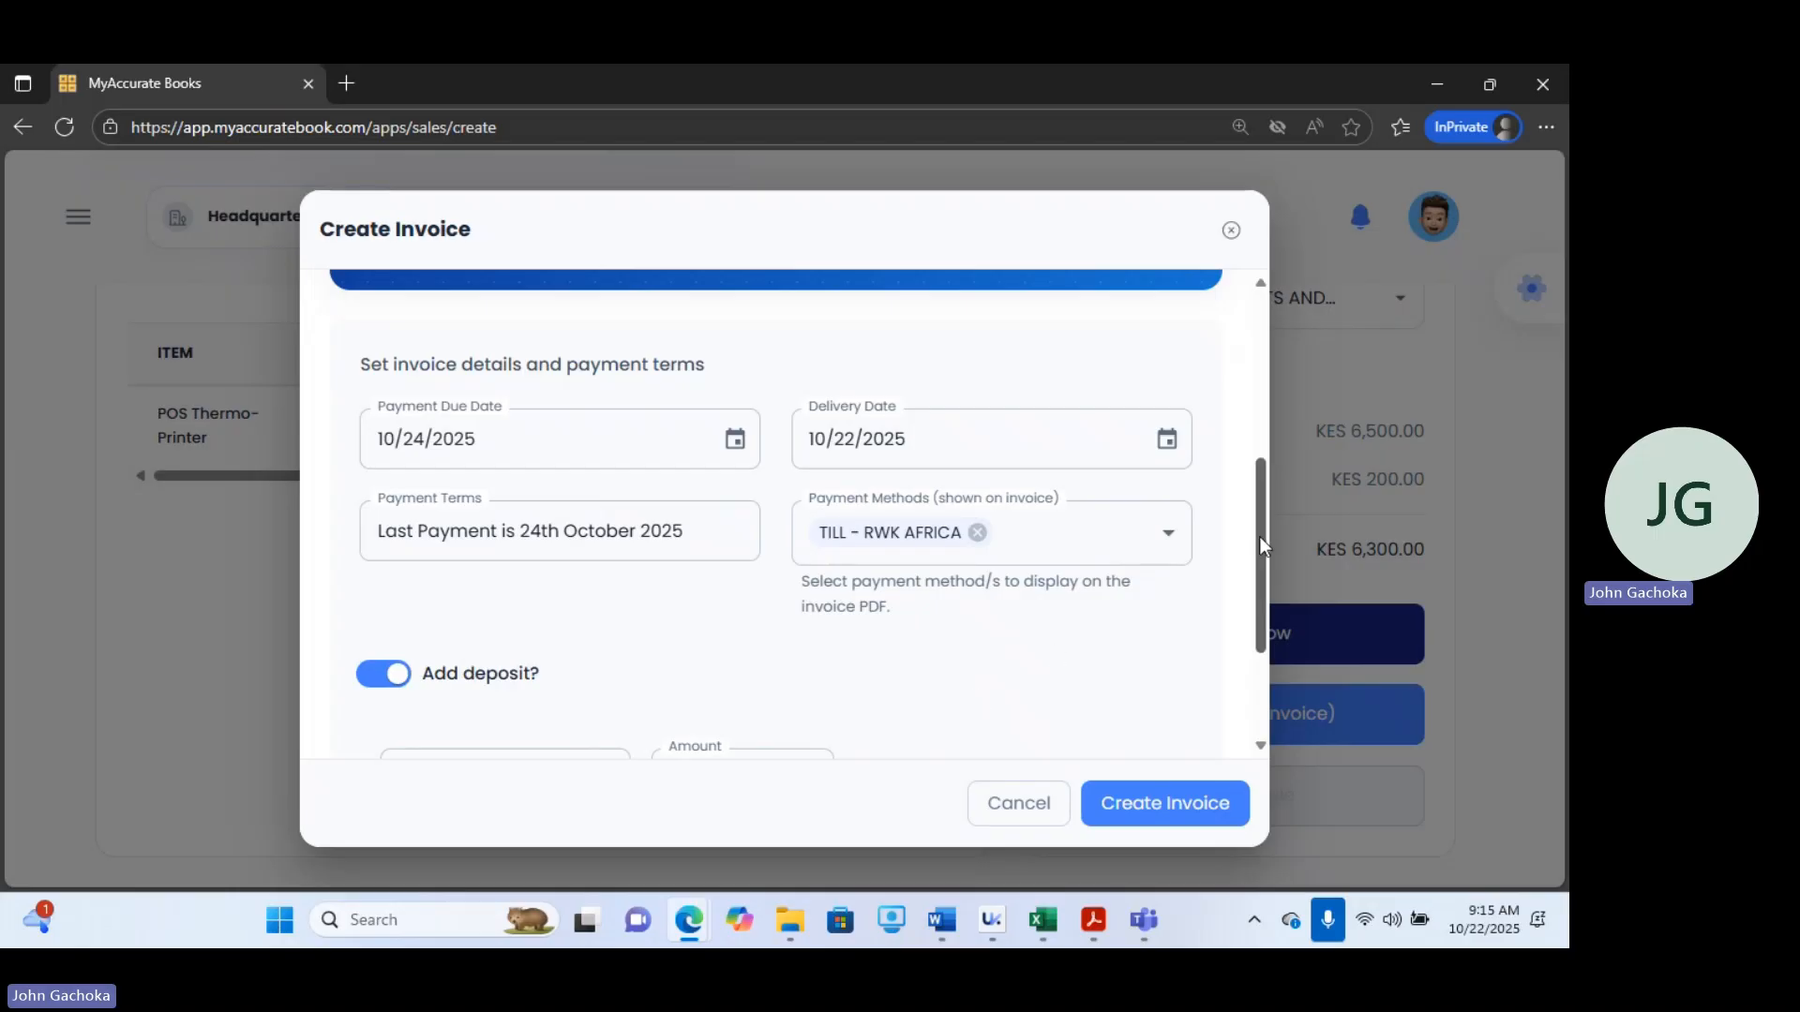
drag(1259, 536, 1270, 650)
click(574, 578)
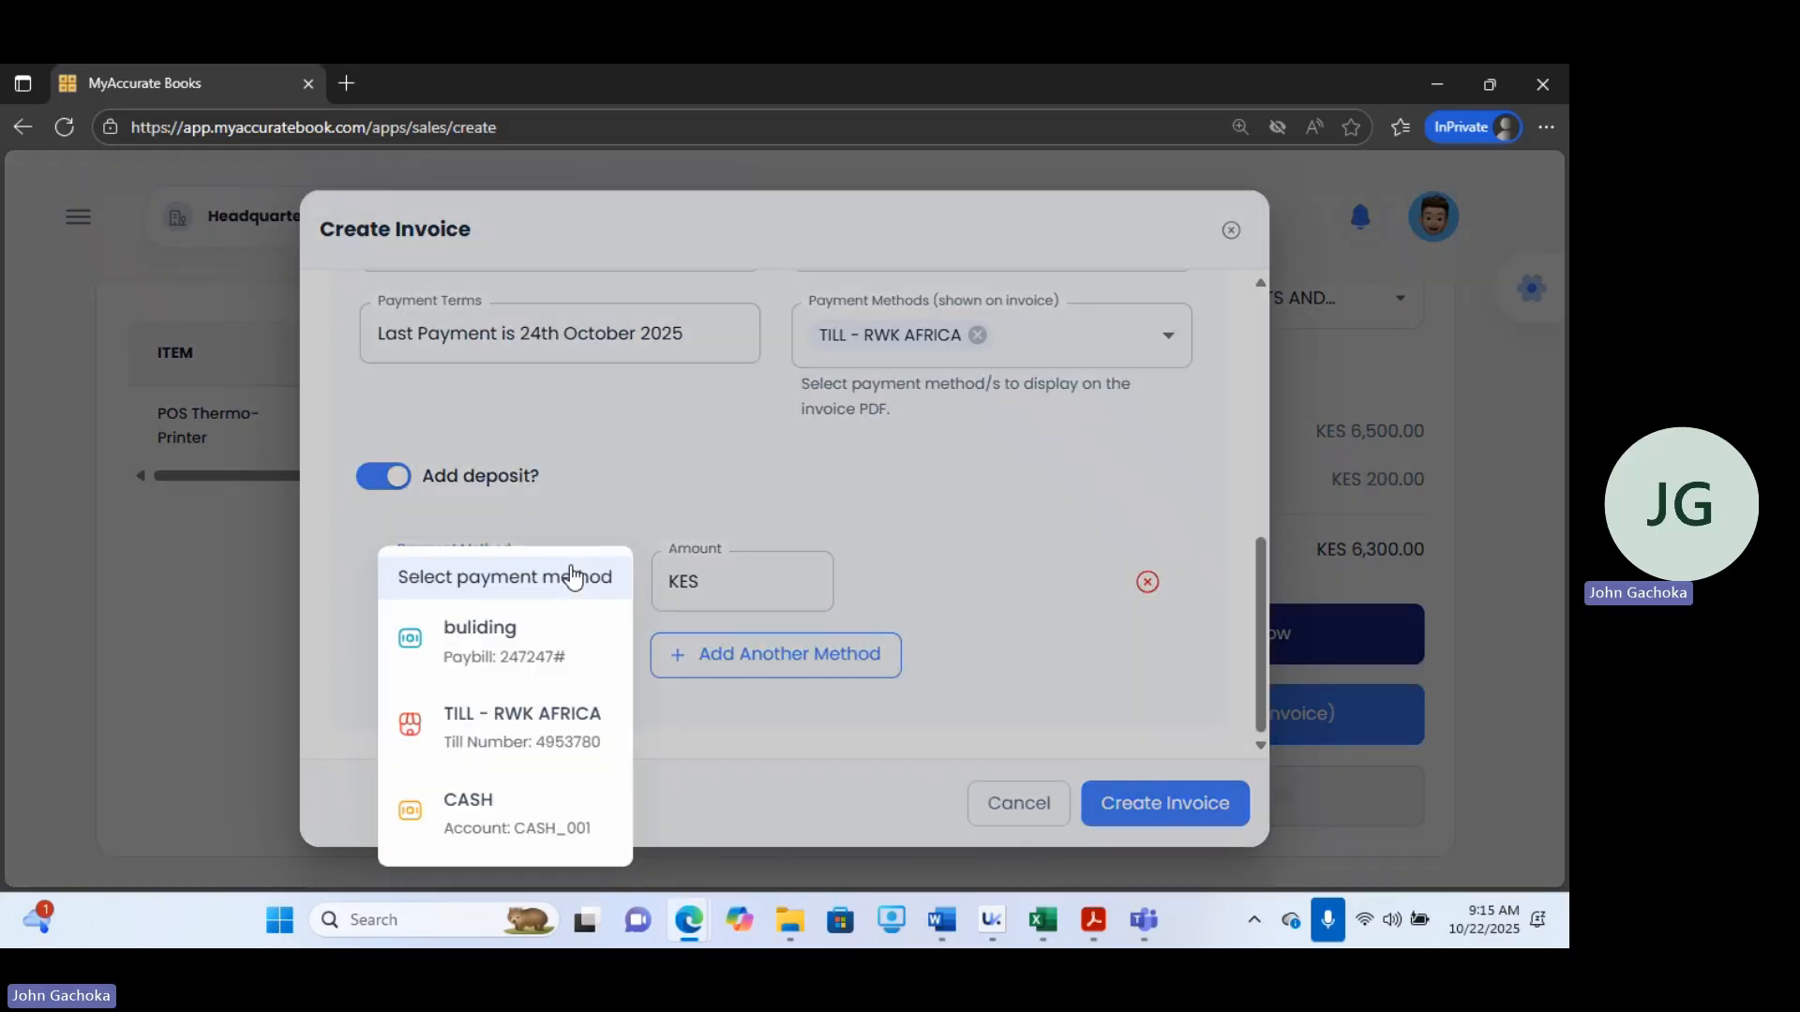
click(498, 732)
click(769, 617)
text(3500)
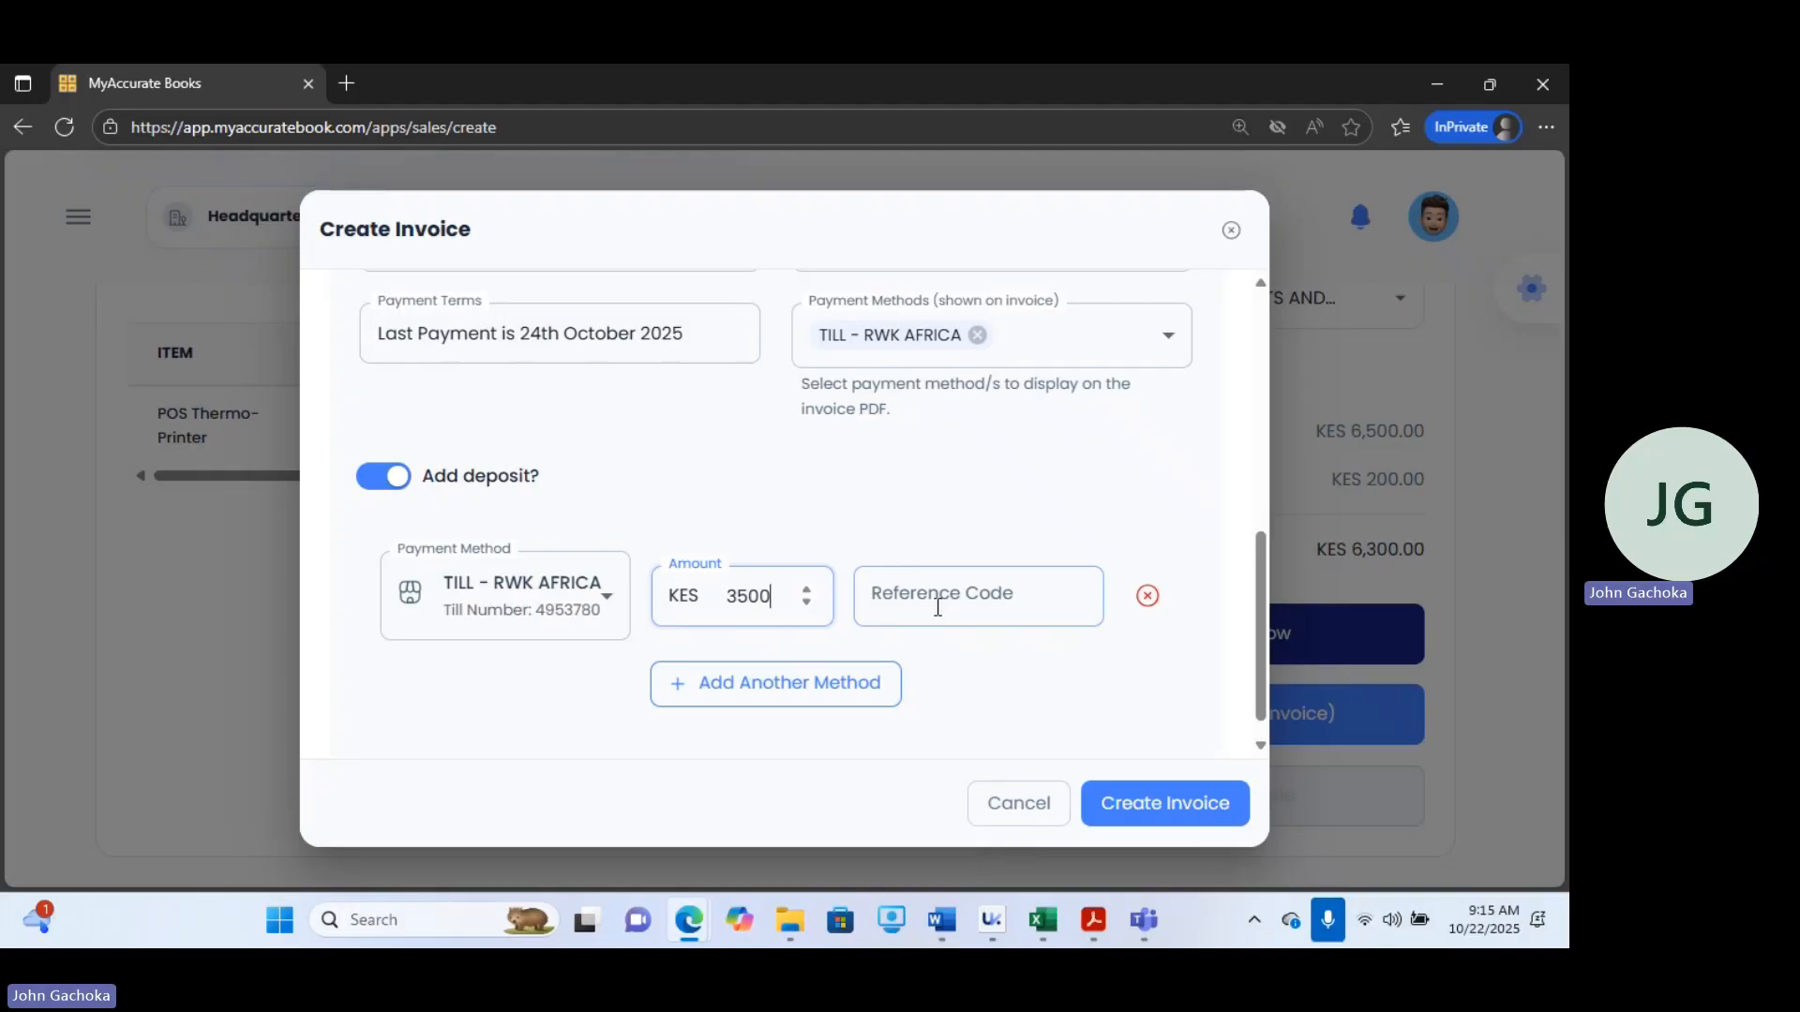
click(1168, 805)
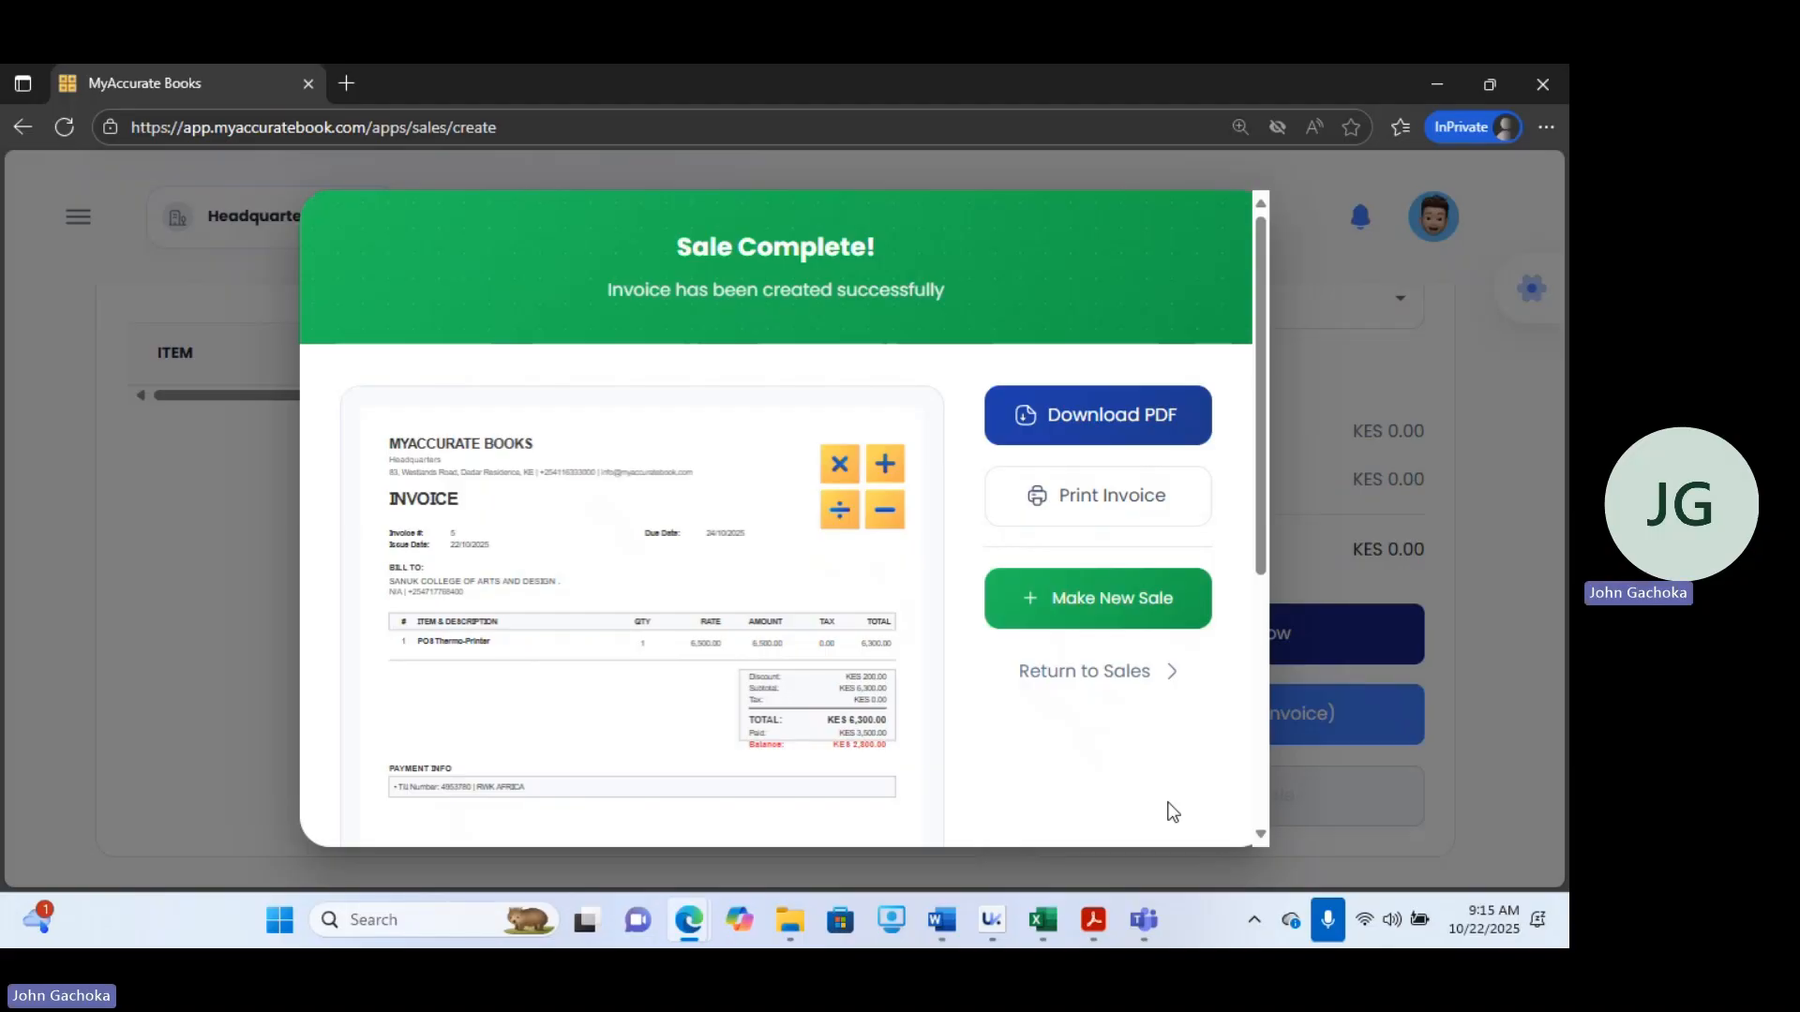
Download the invoice PDF and review it in the PDF viewer.
click(1079, 418)
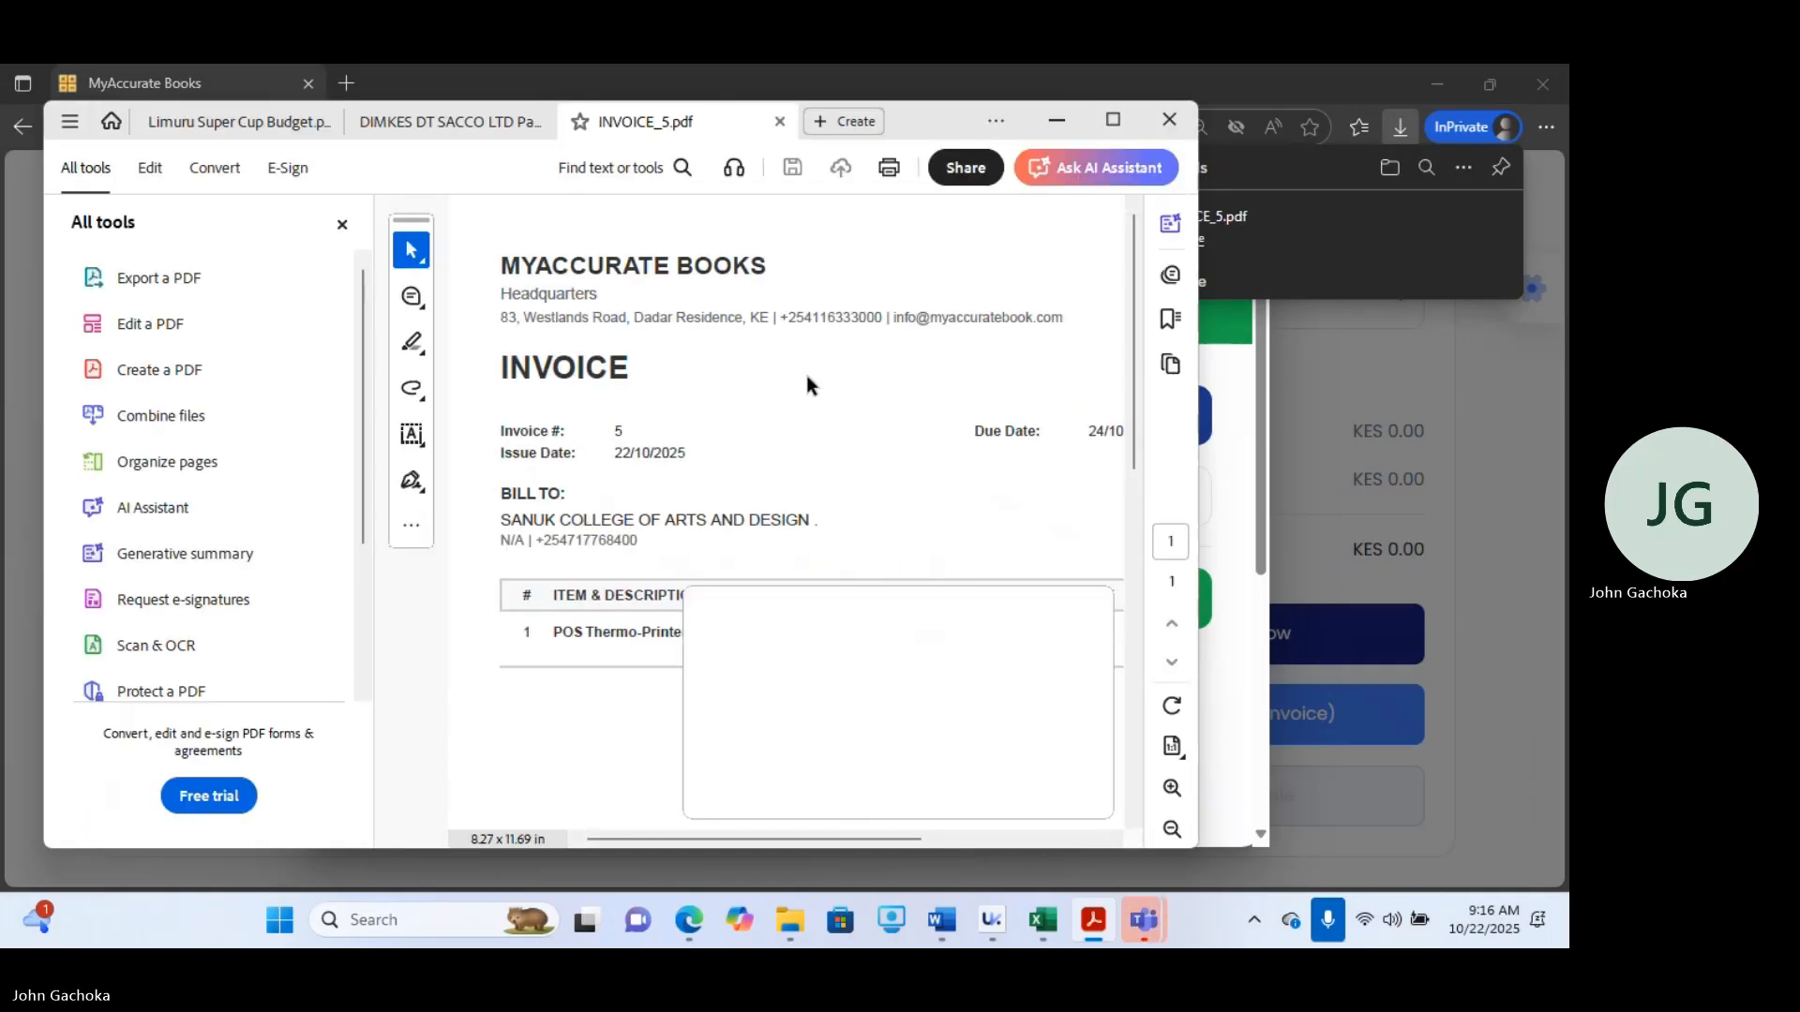
mouse_move(1156, 906)
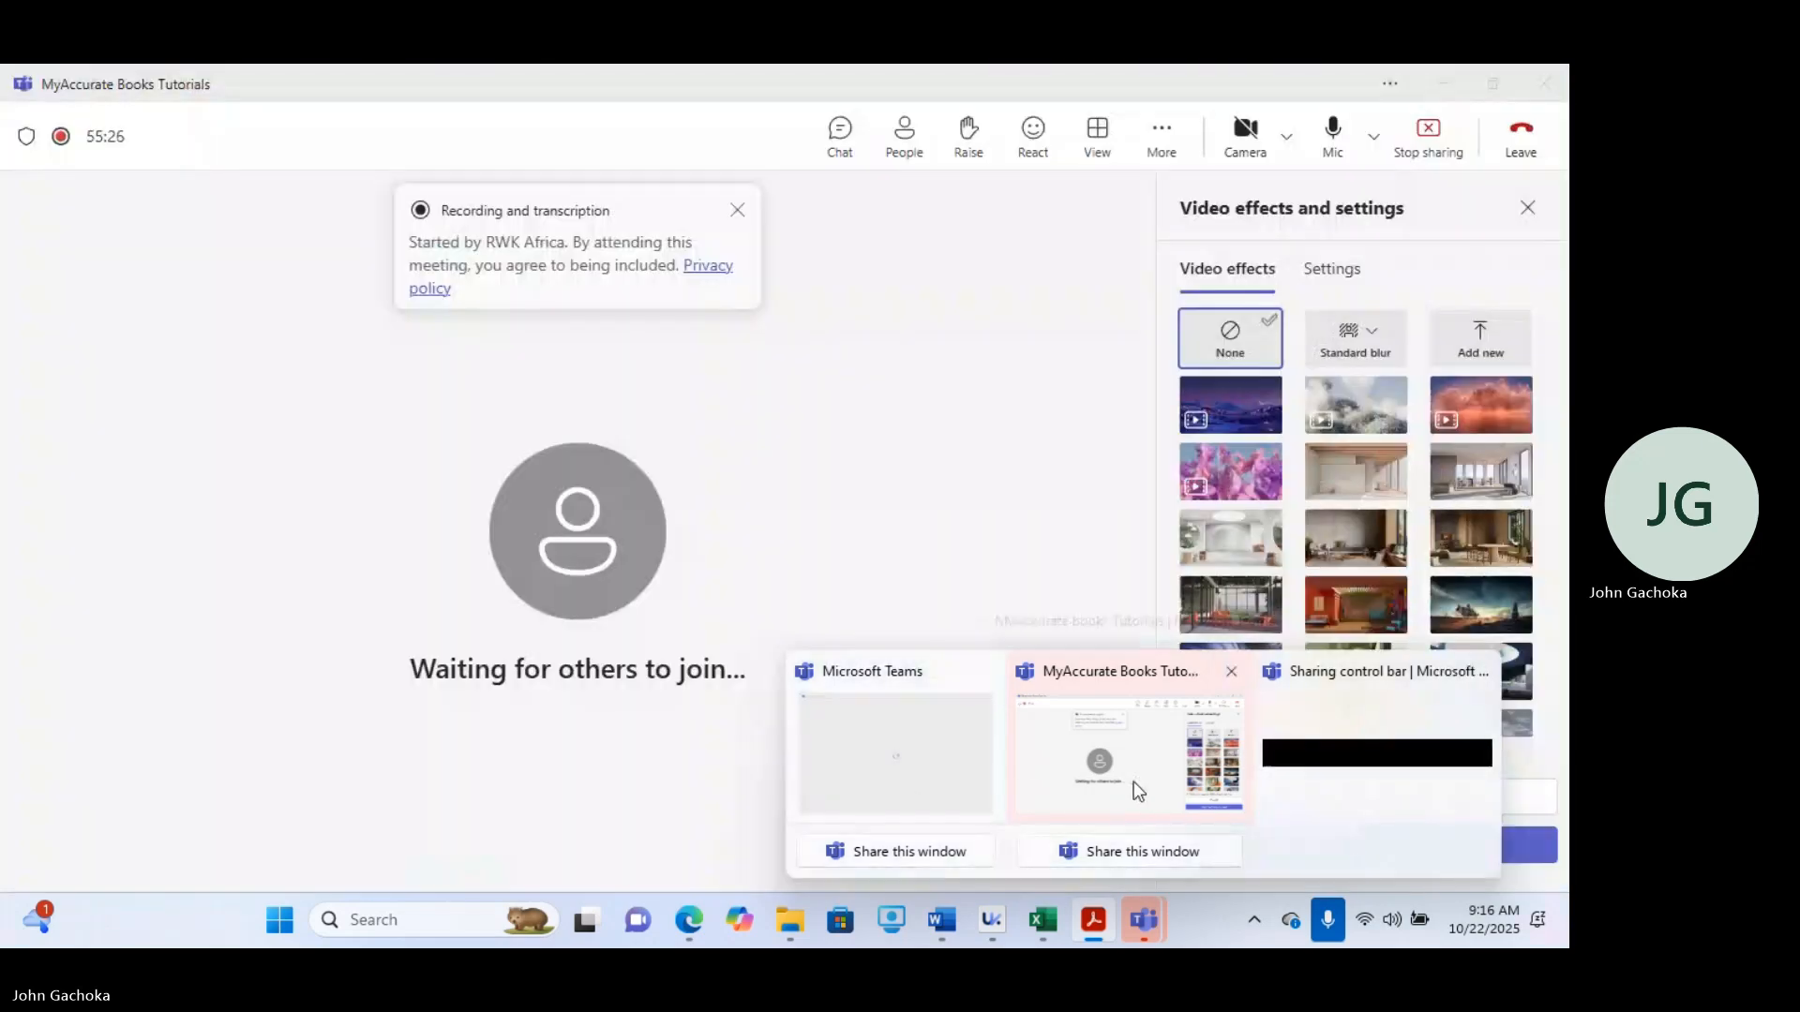
click(1137, 790)
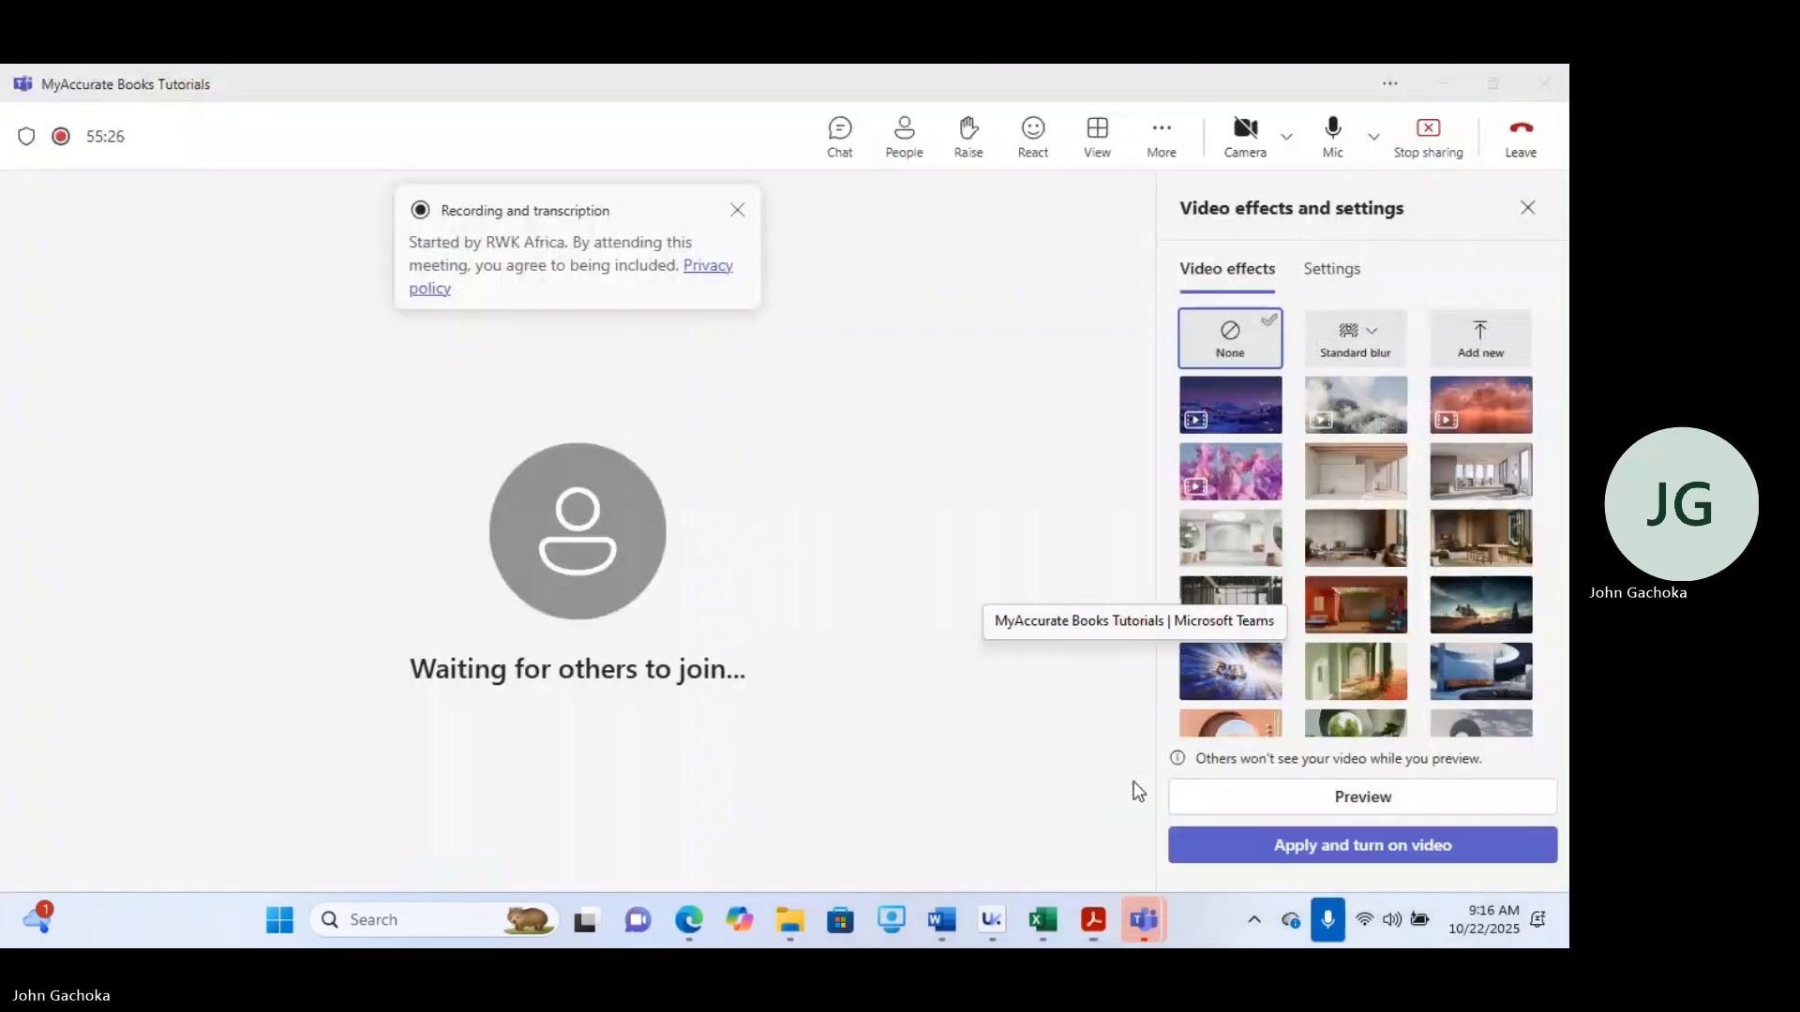
click(1447, 85)
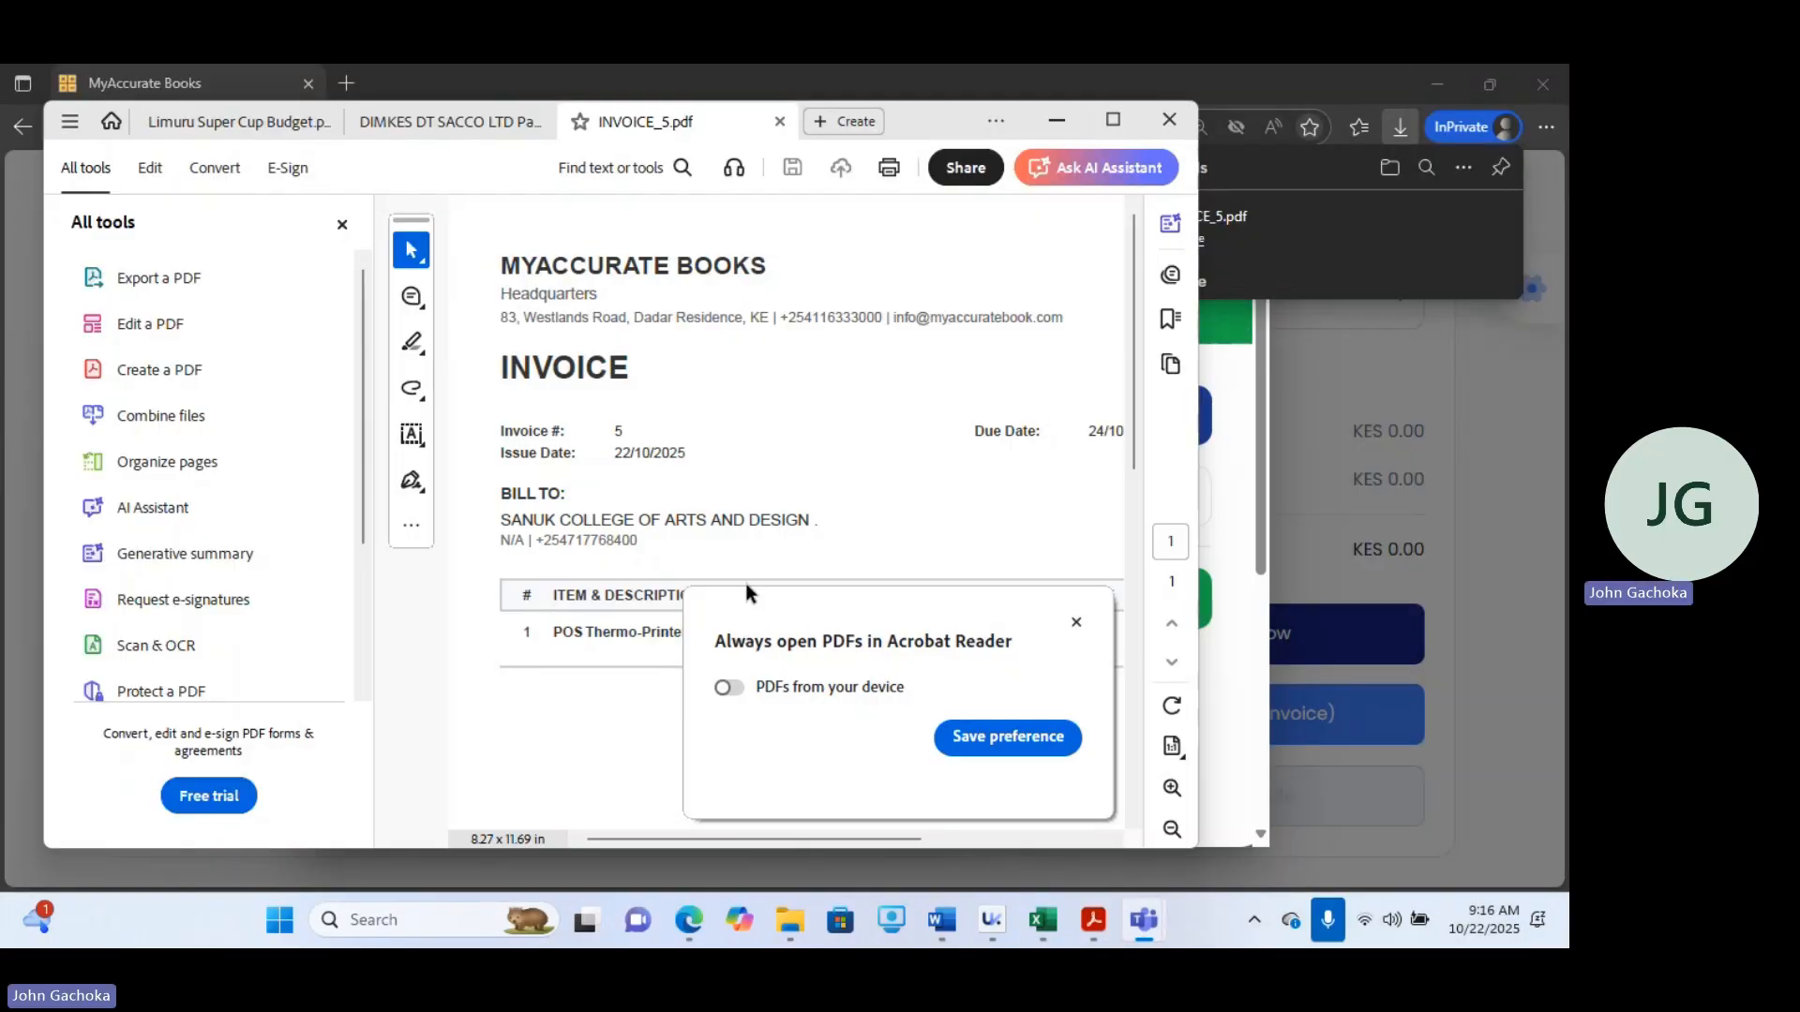
click(1077, 624)
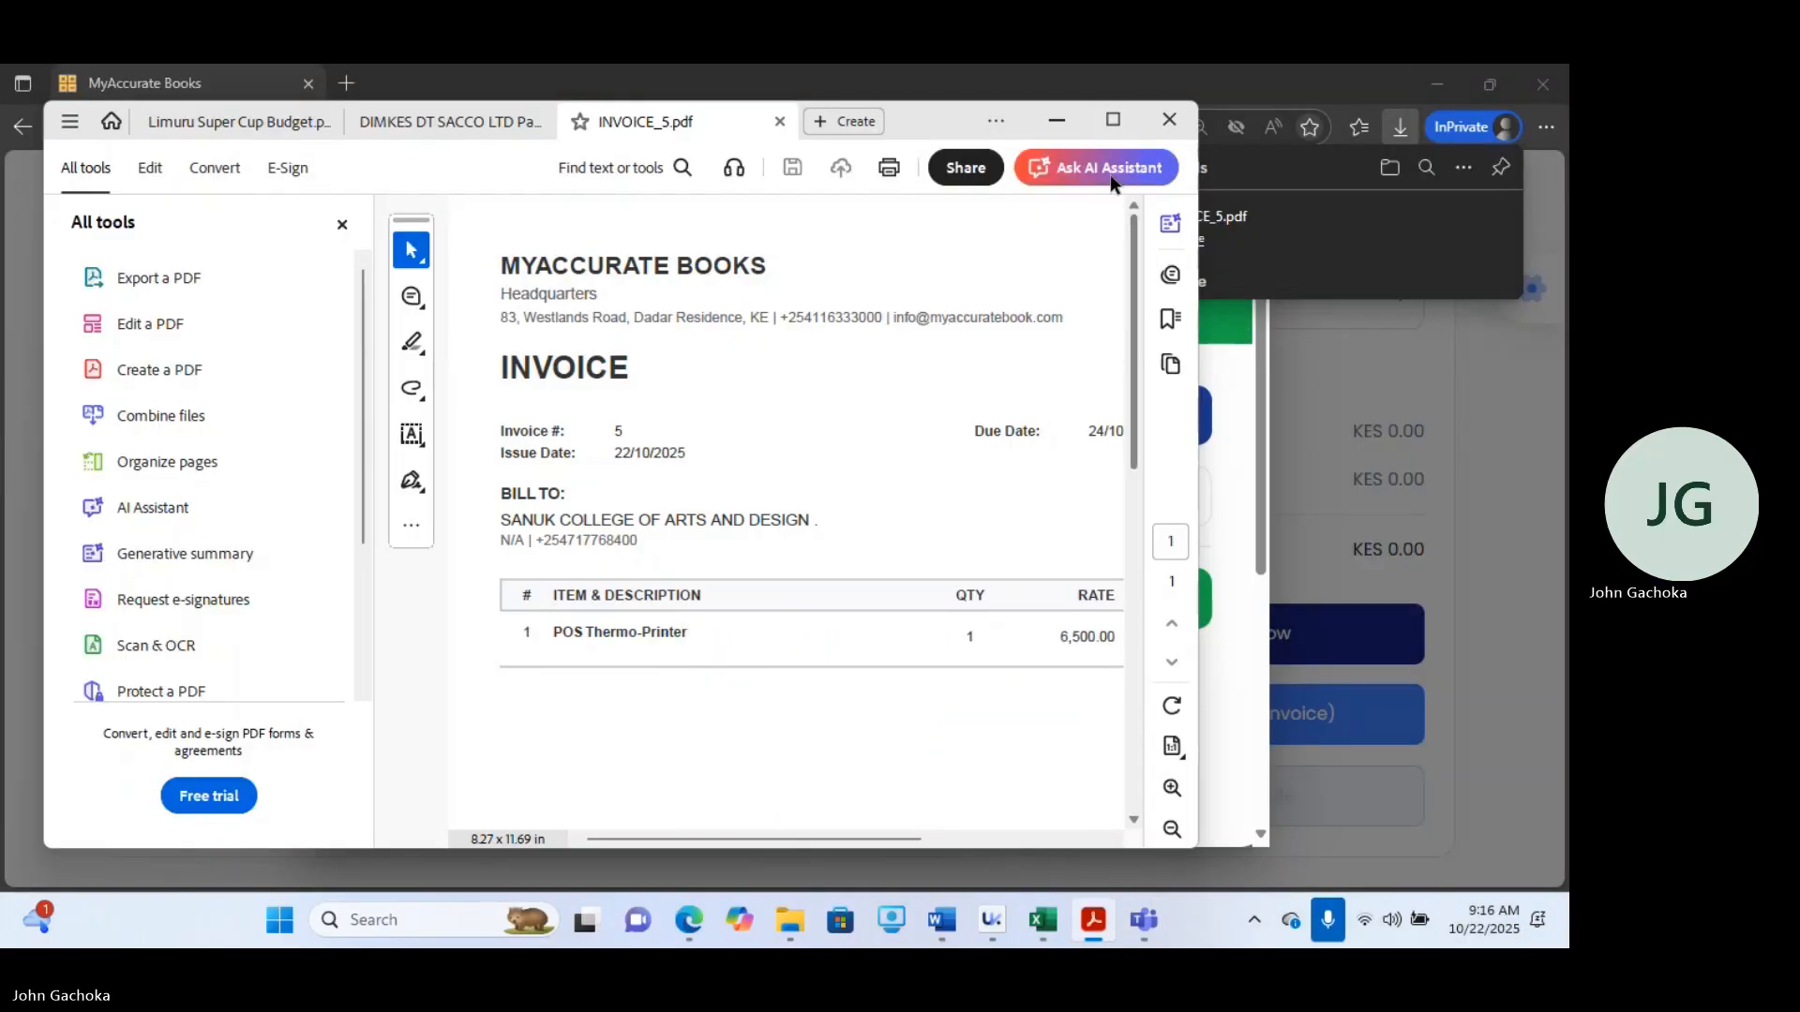
click(1115, 120)
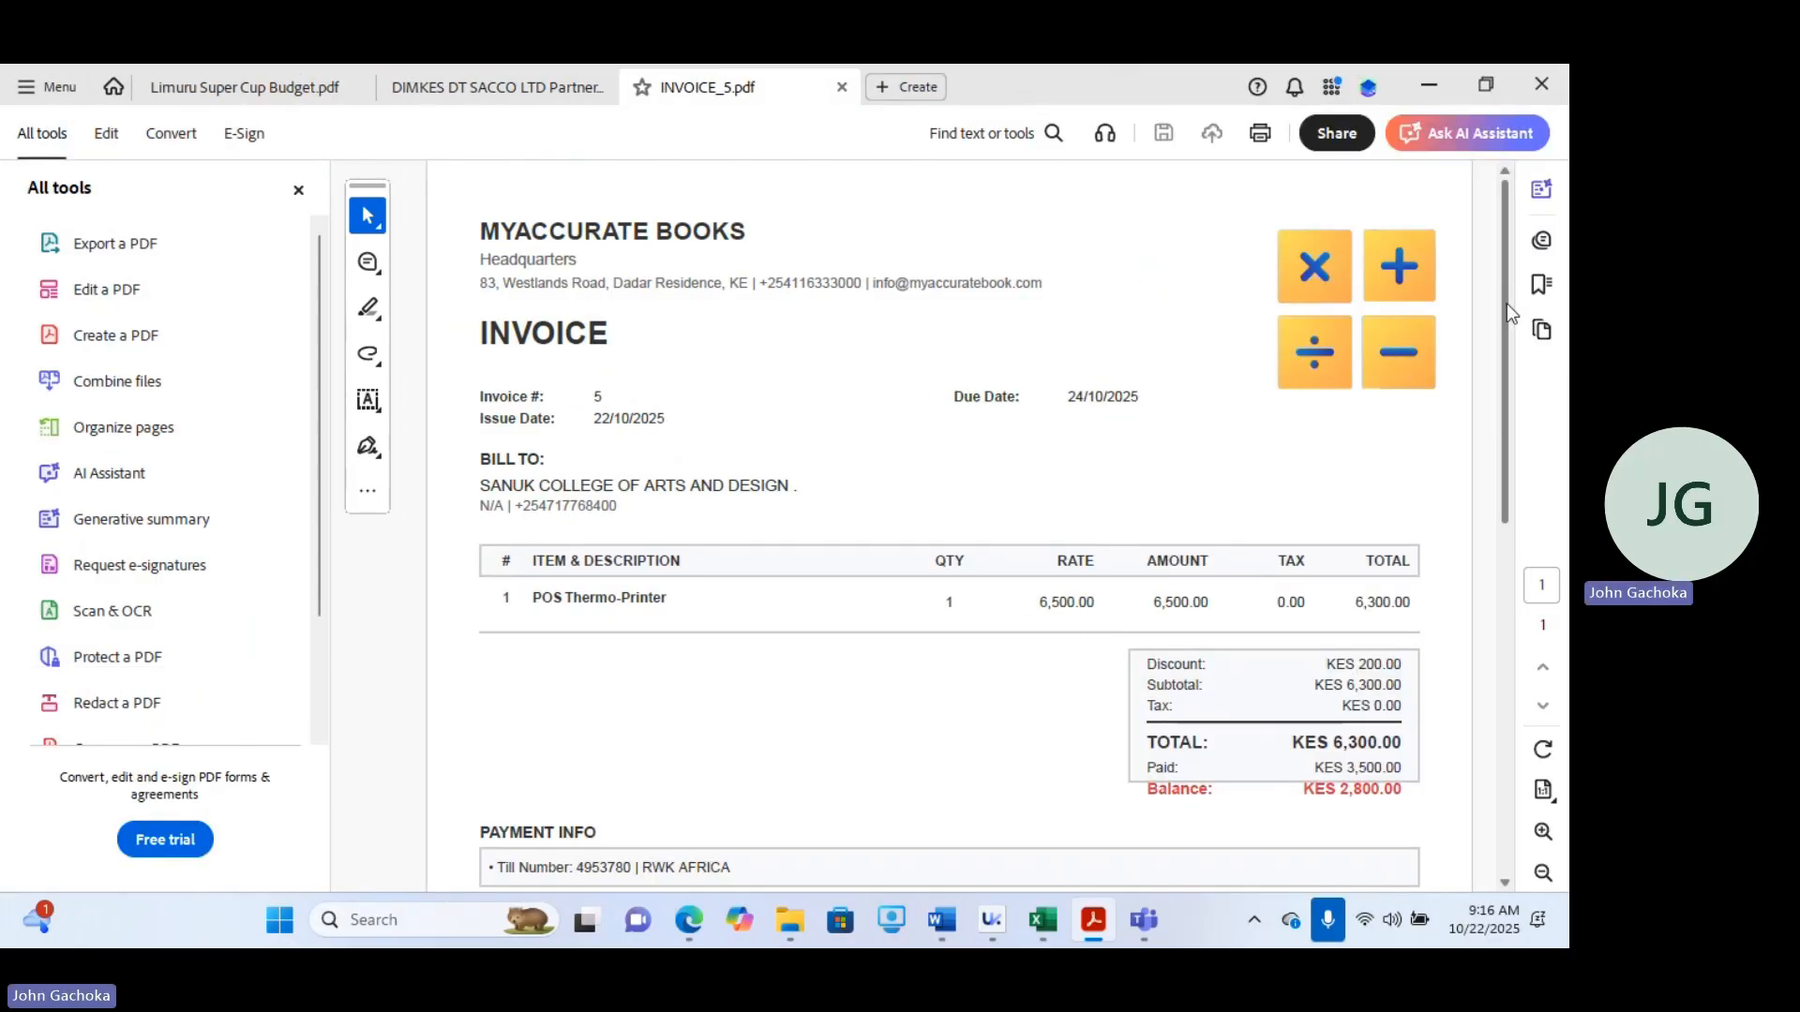
scroll(1506, 303, down, 4)
scroll(1547, 468, up, 2)
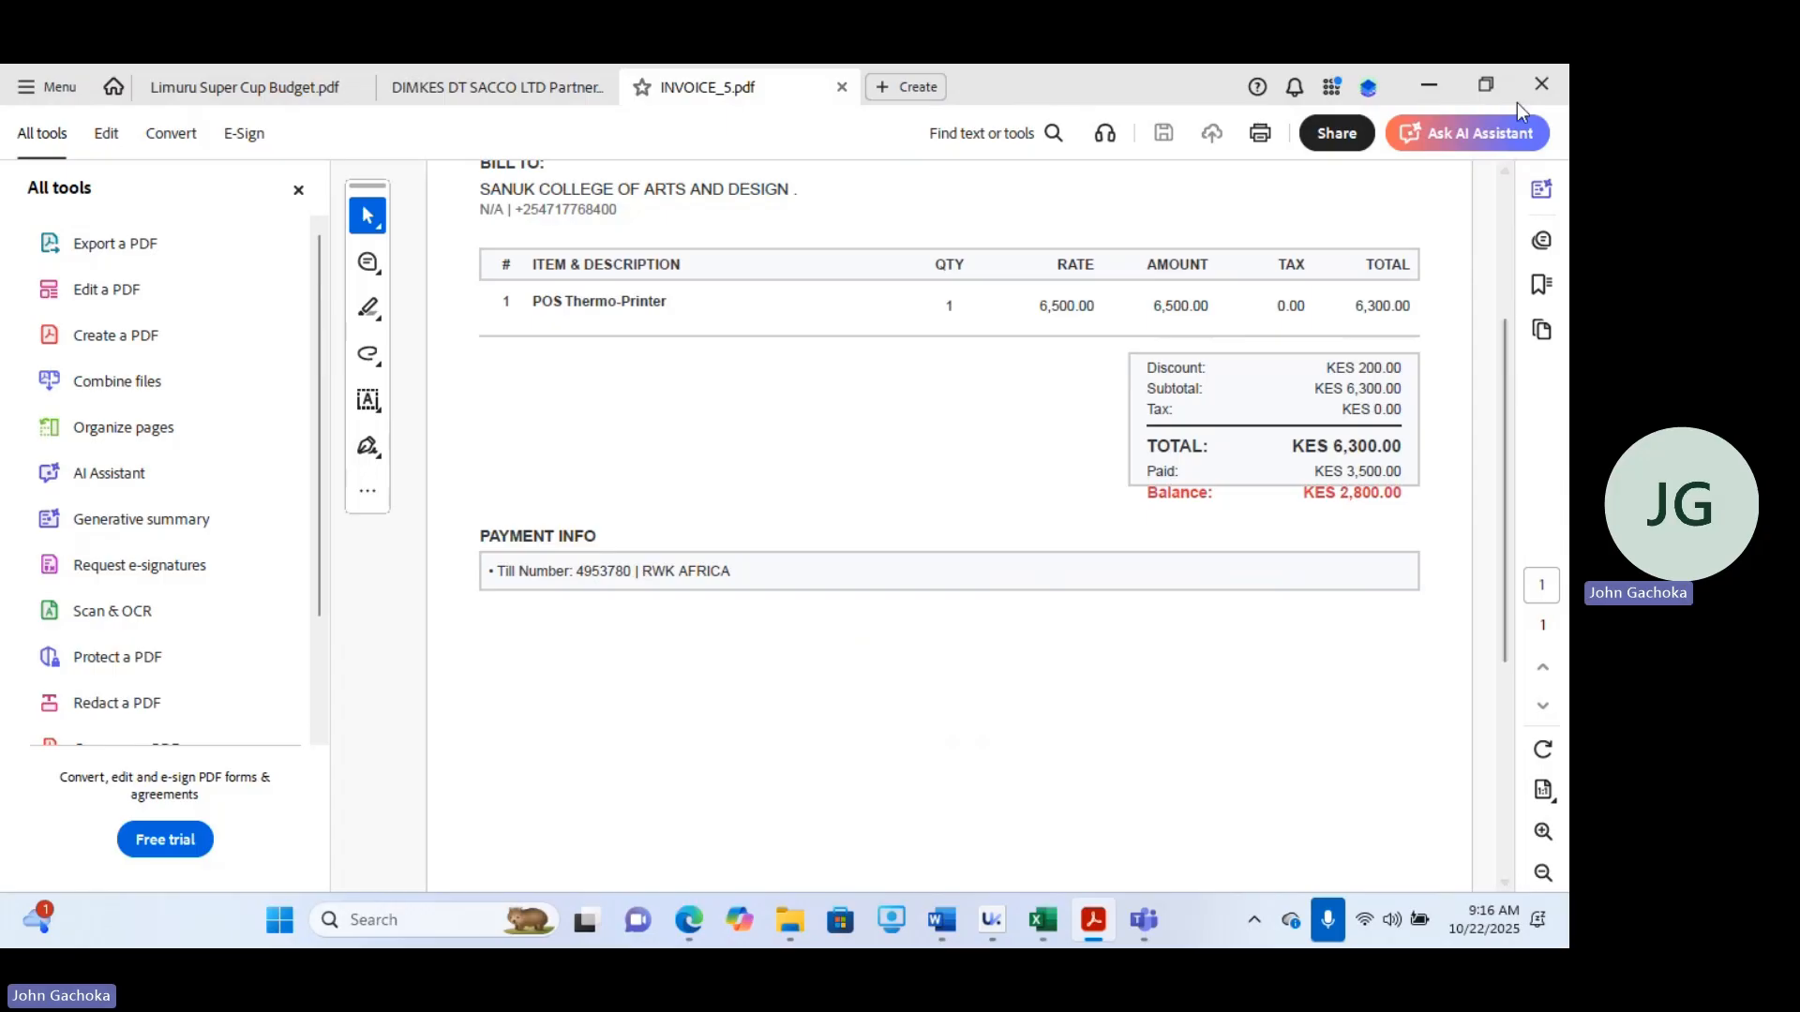
Close the PDF viewer and return to the sales list.
click(1541, 84)
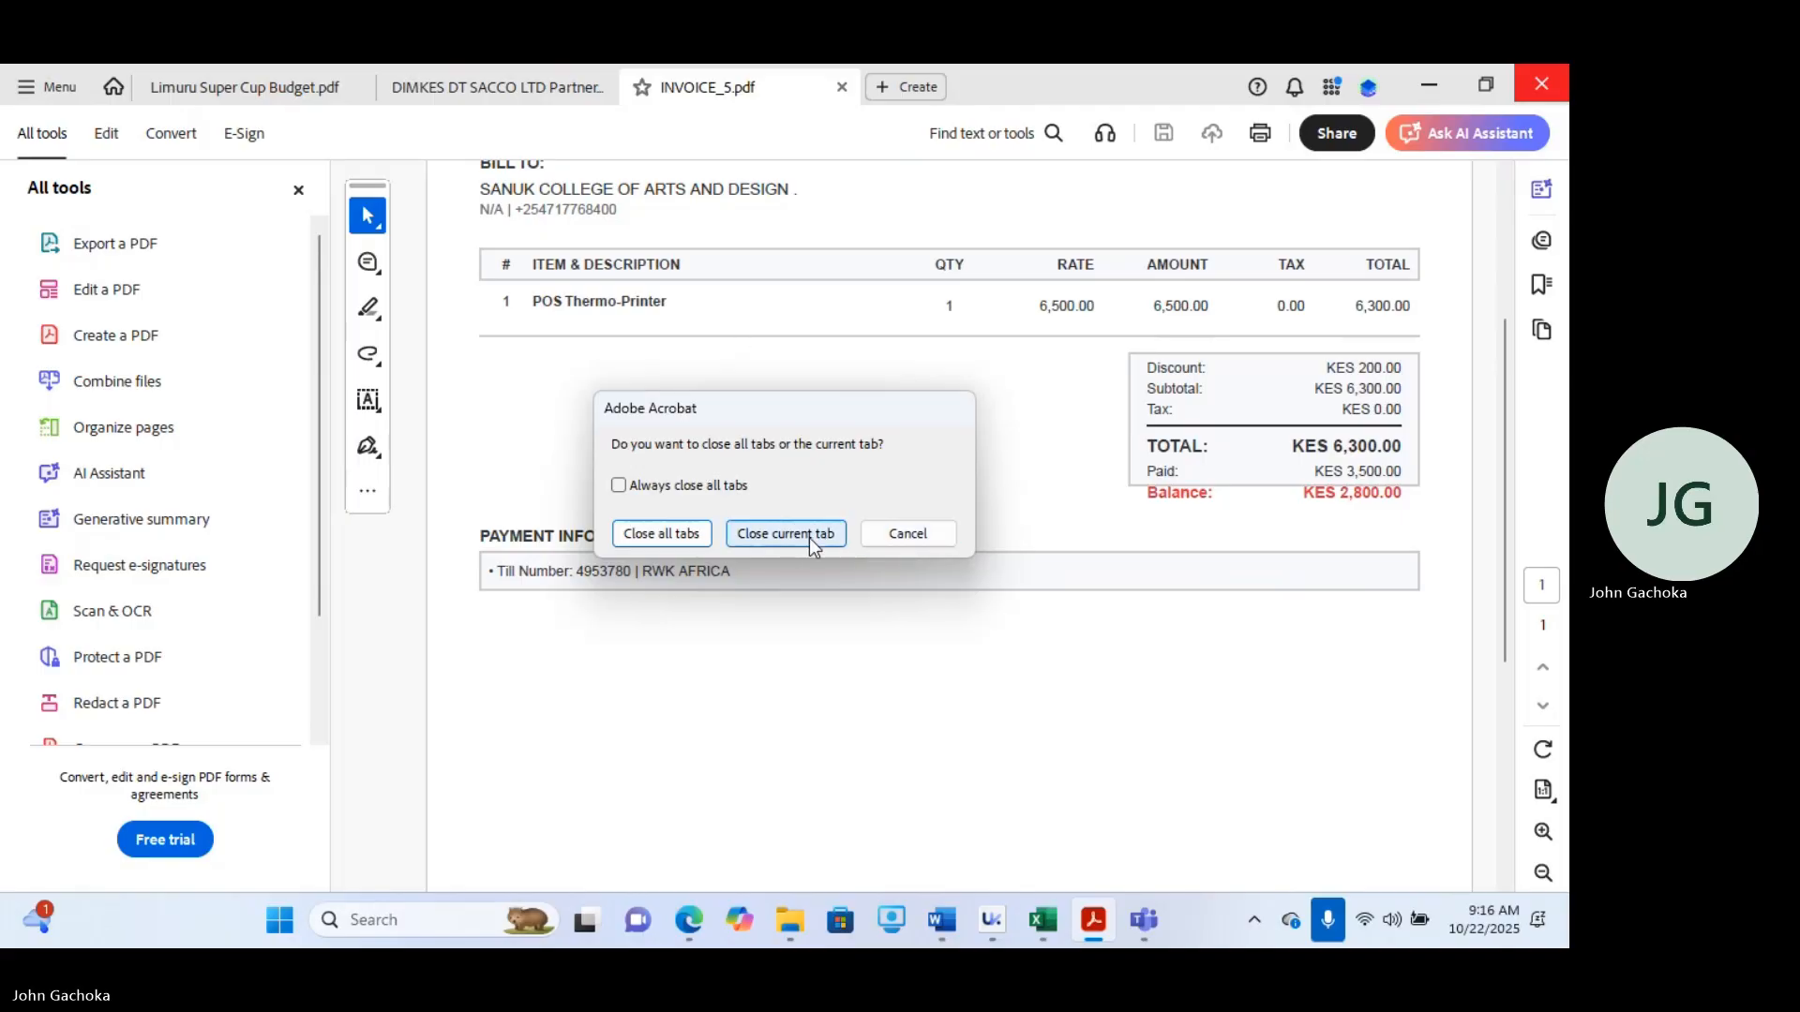
click(645, 534)
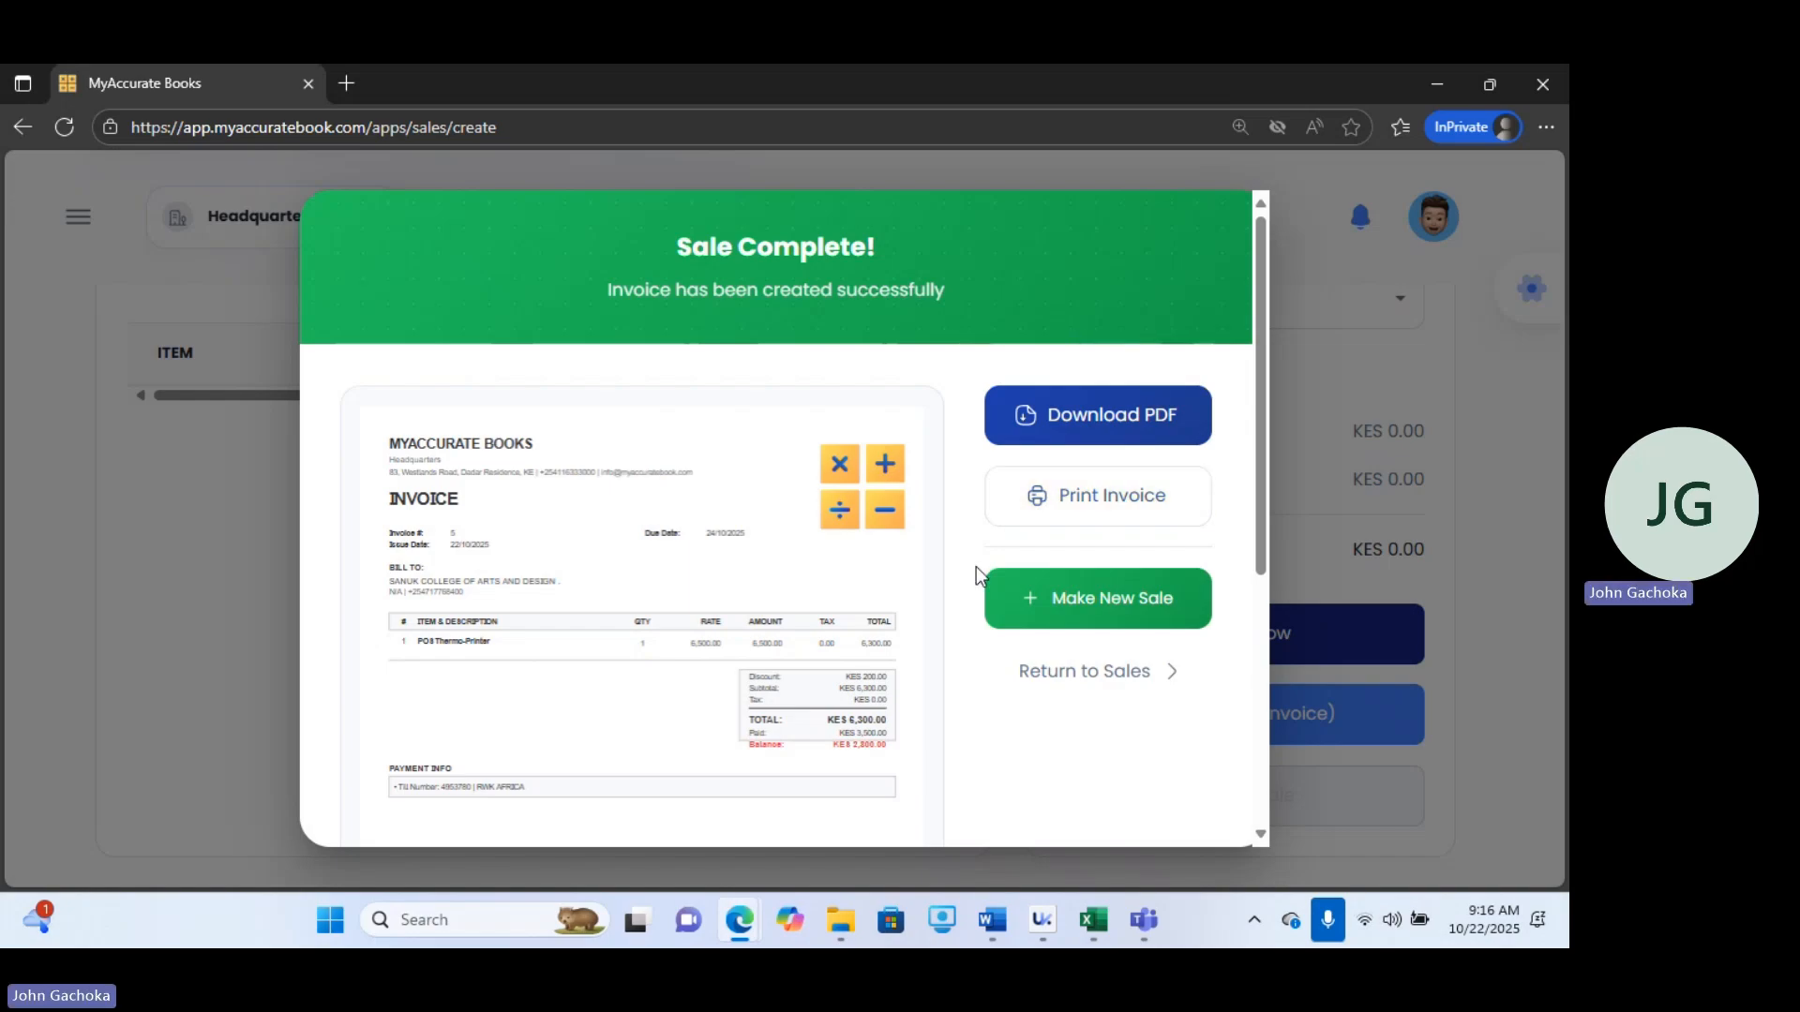
click(1106, 675)
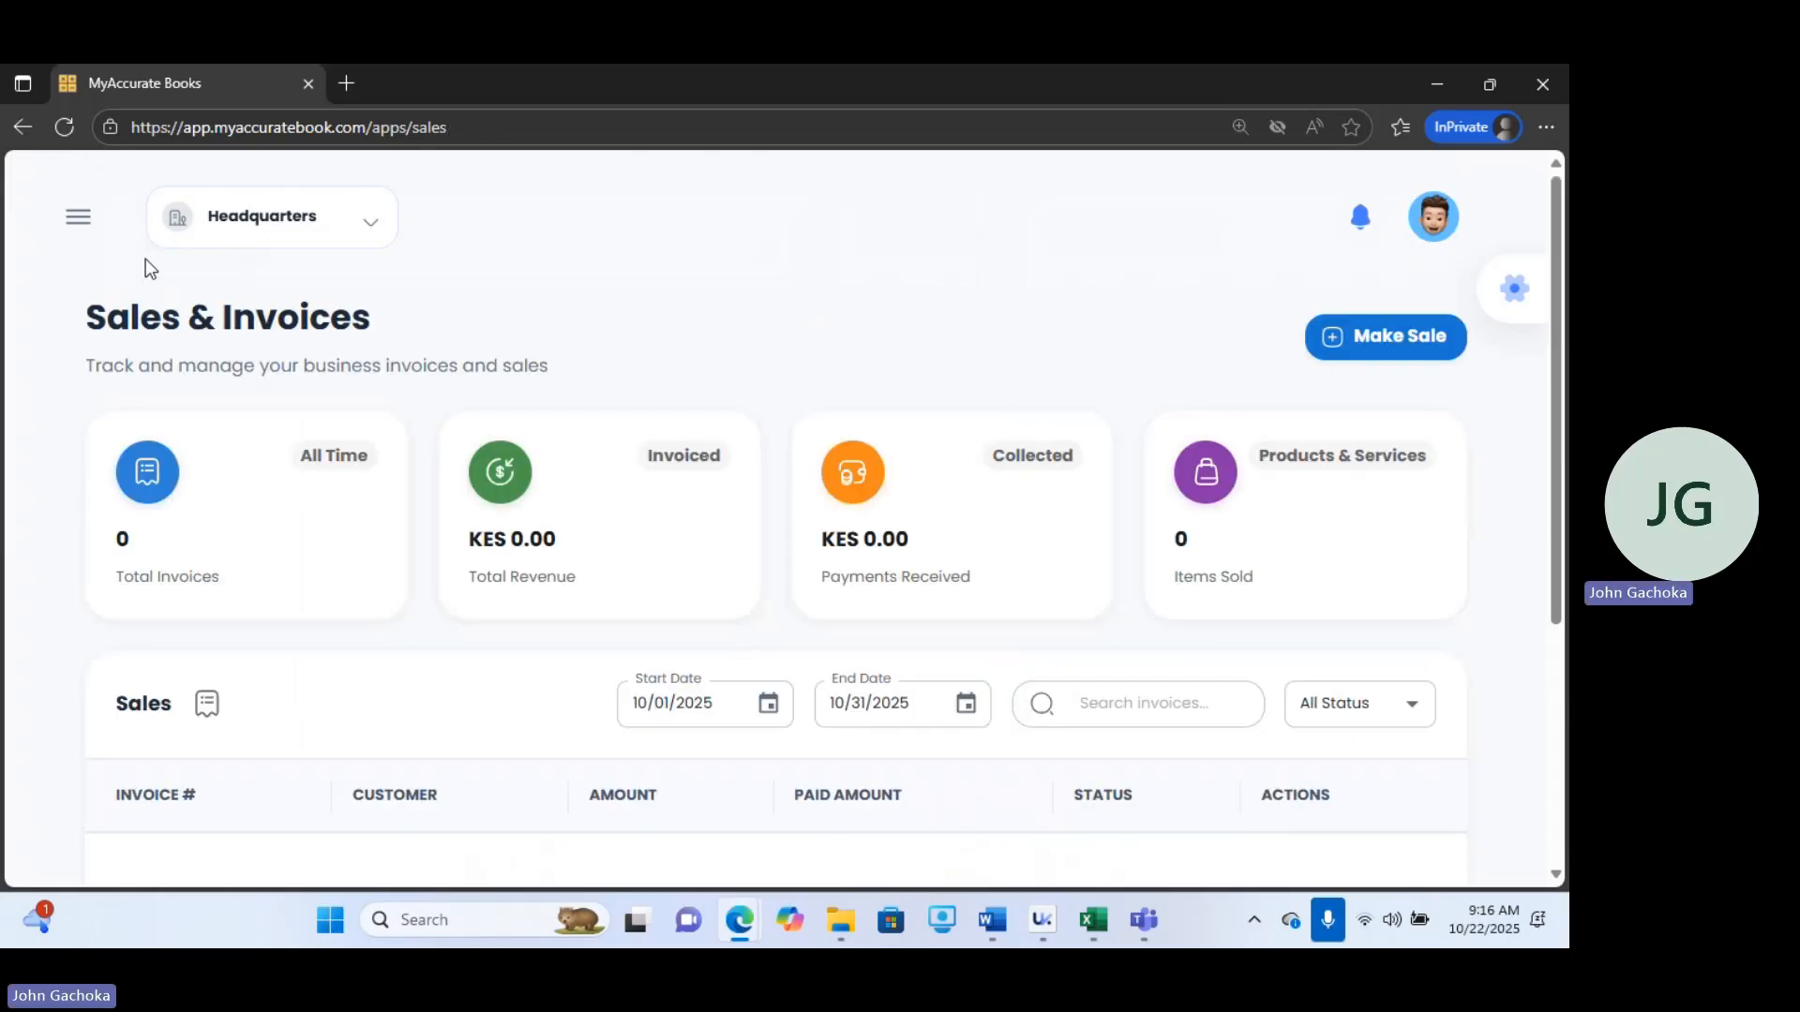
Open Receive Payments and start collecting the outstanding balance of invoice #5 for the customer.
click(94, 239)
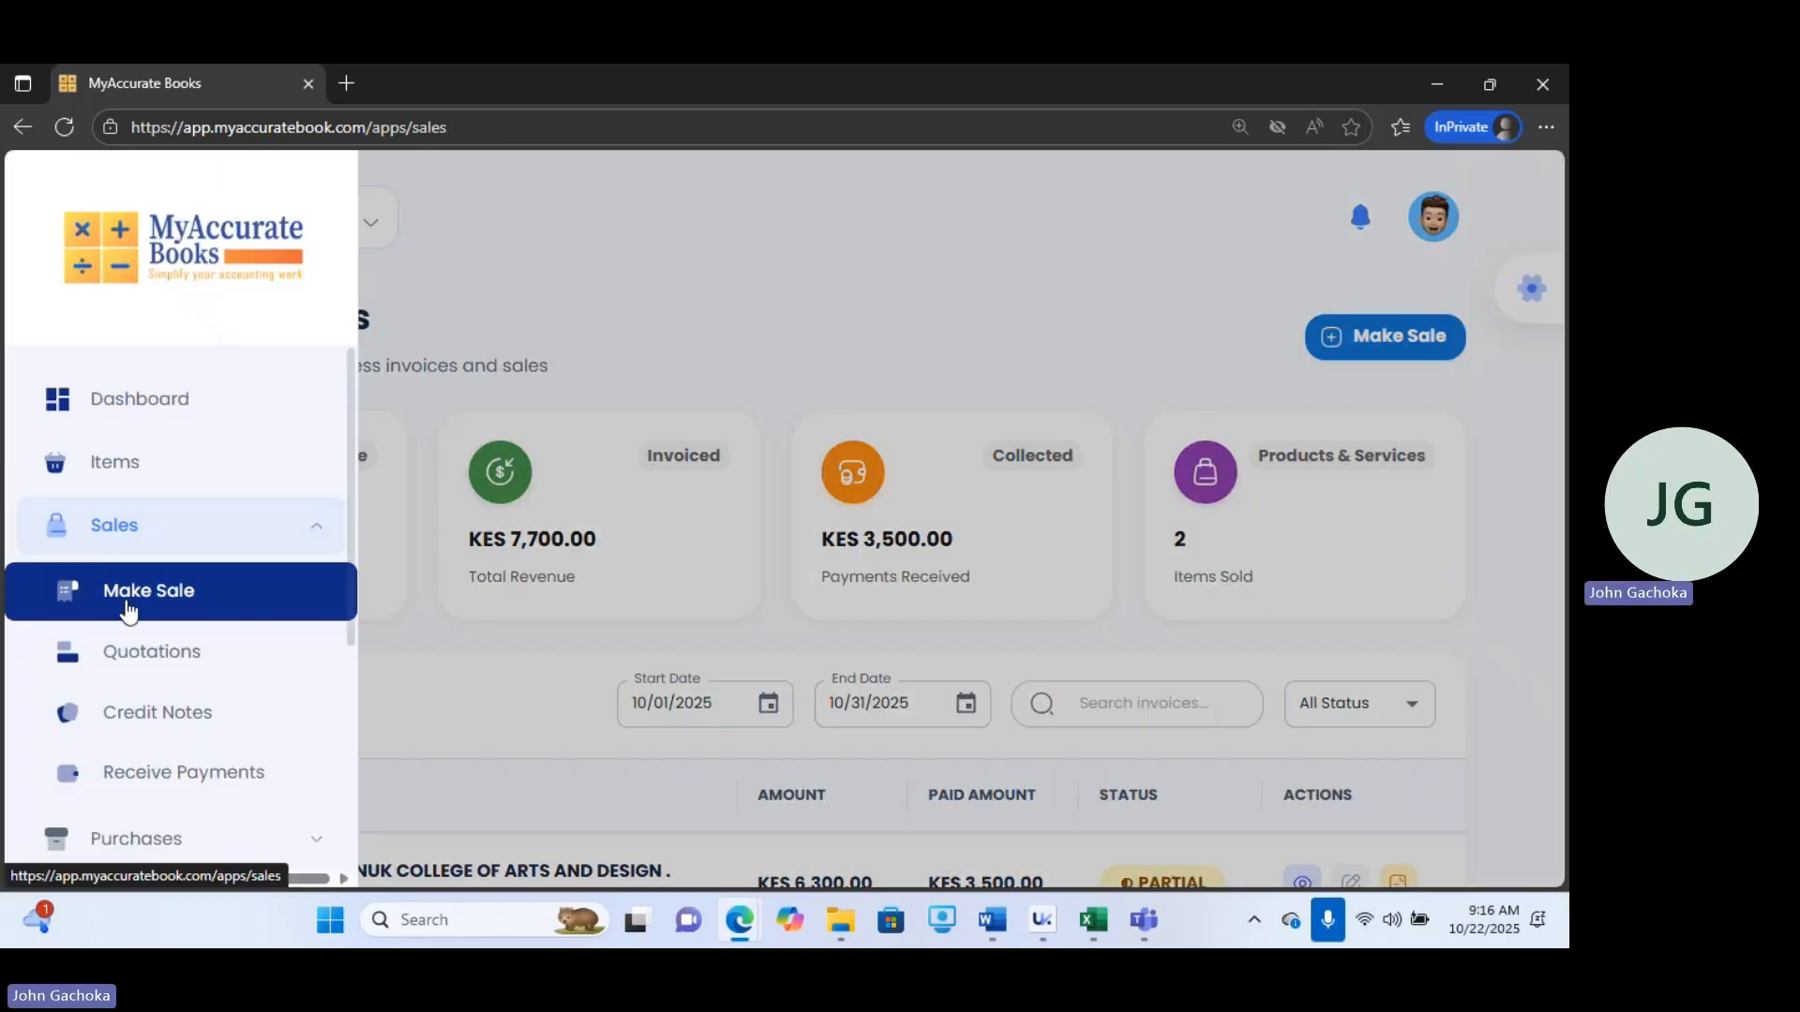
click(173, 781)
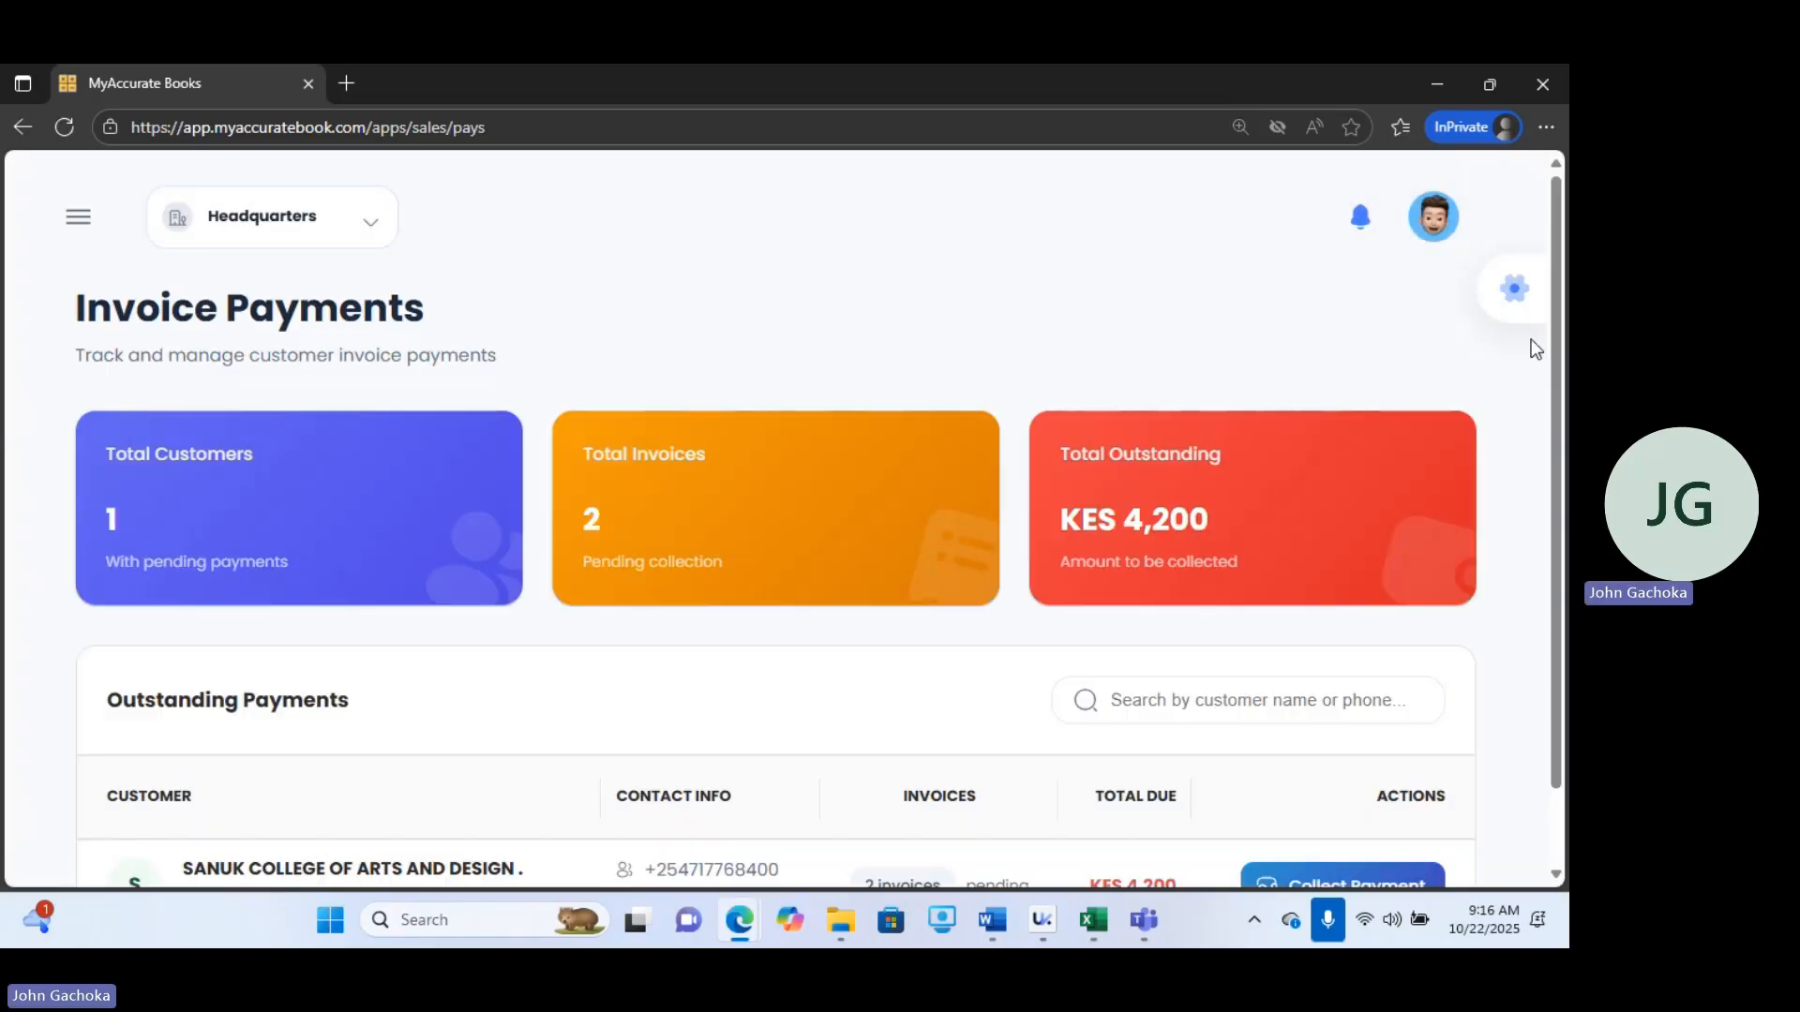
scroll(1548, 367, down, 1)
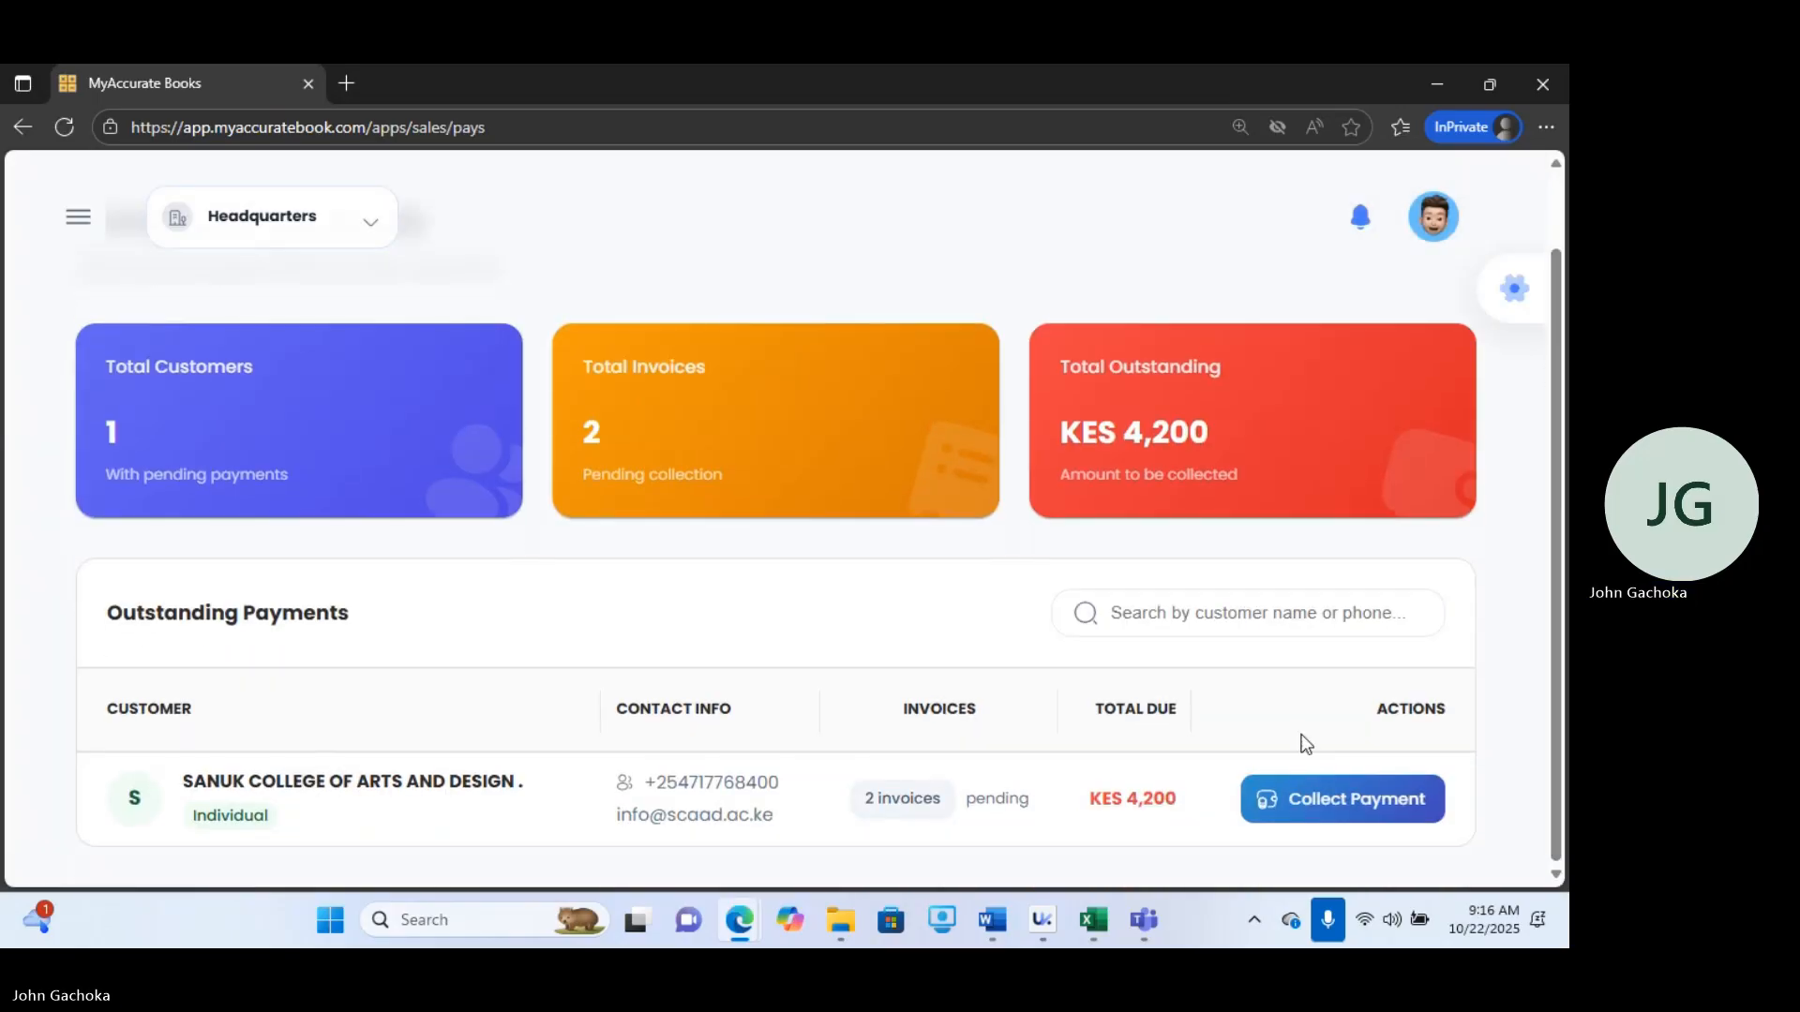
click(1270, 797)
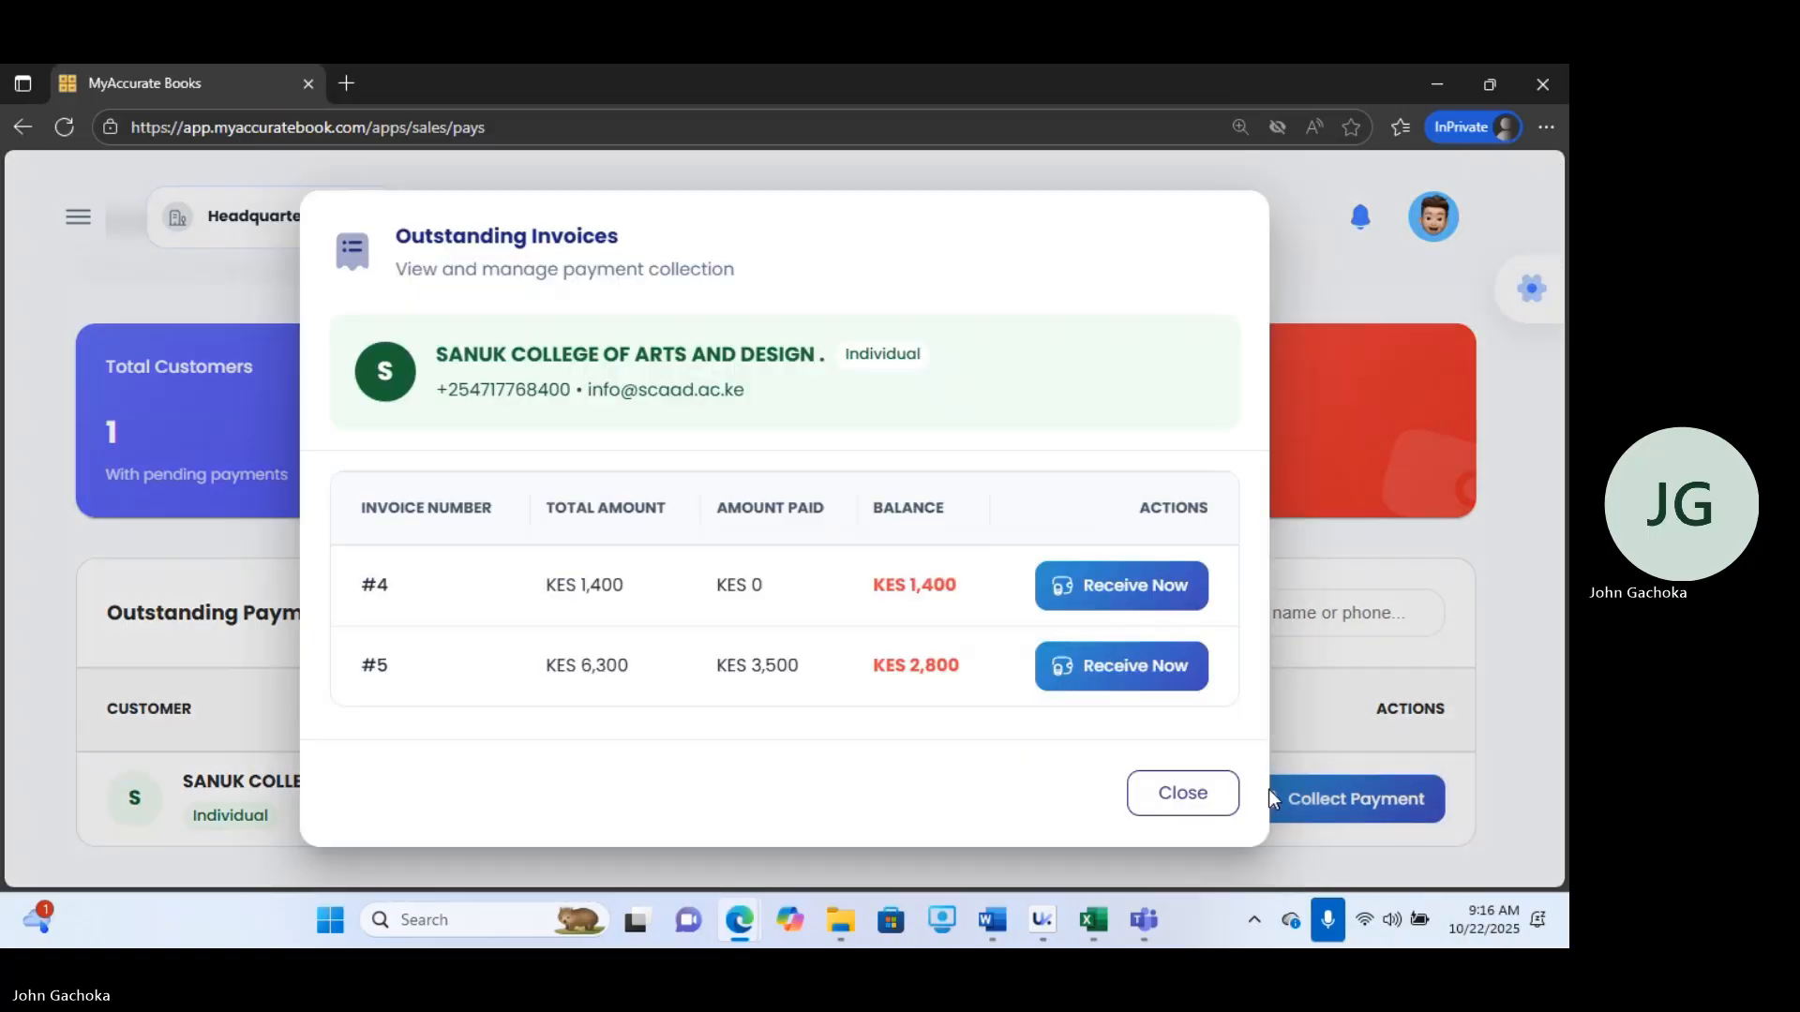
click(1095, 667)
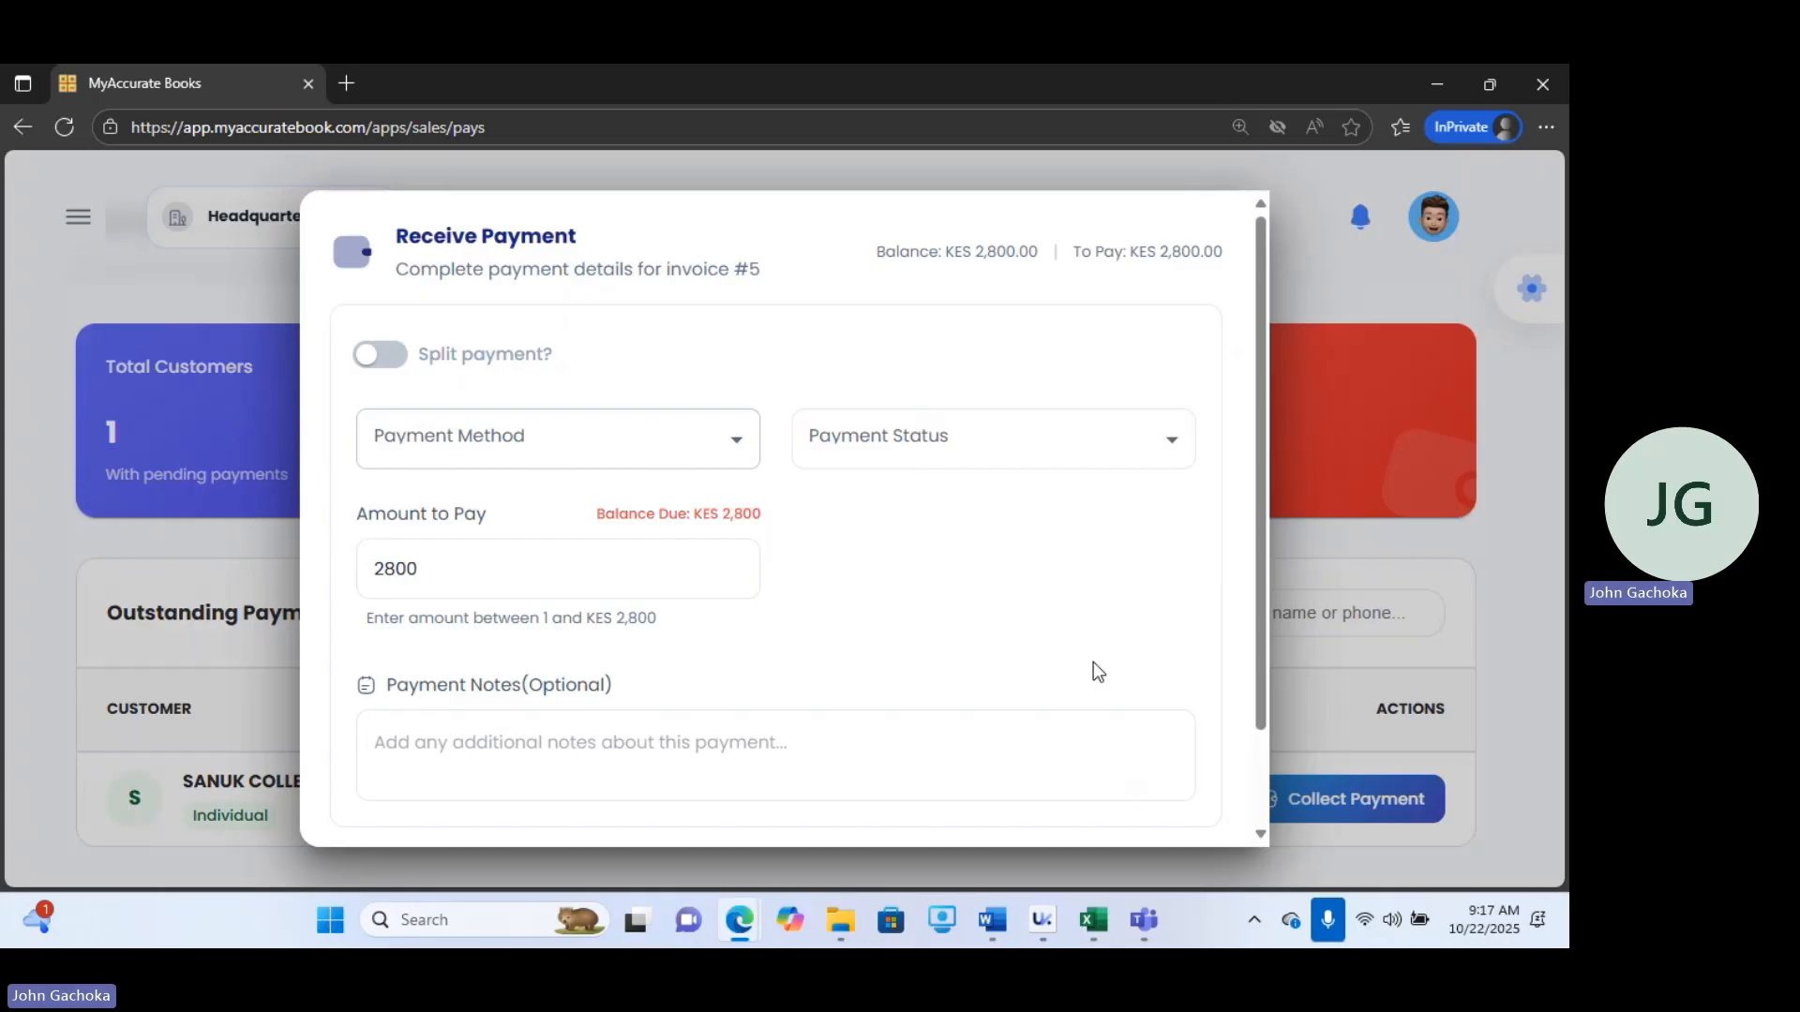
Record a full payment via TILL - RWK AFRICA with the note cleared, then go to the invoices.
click(600, 446)
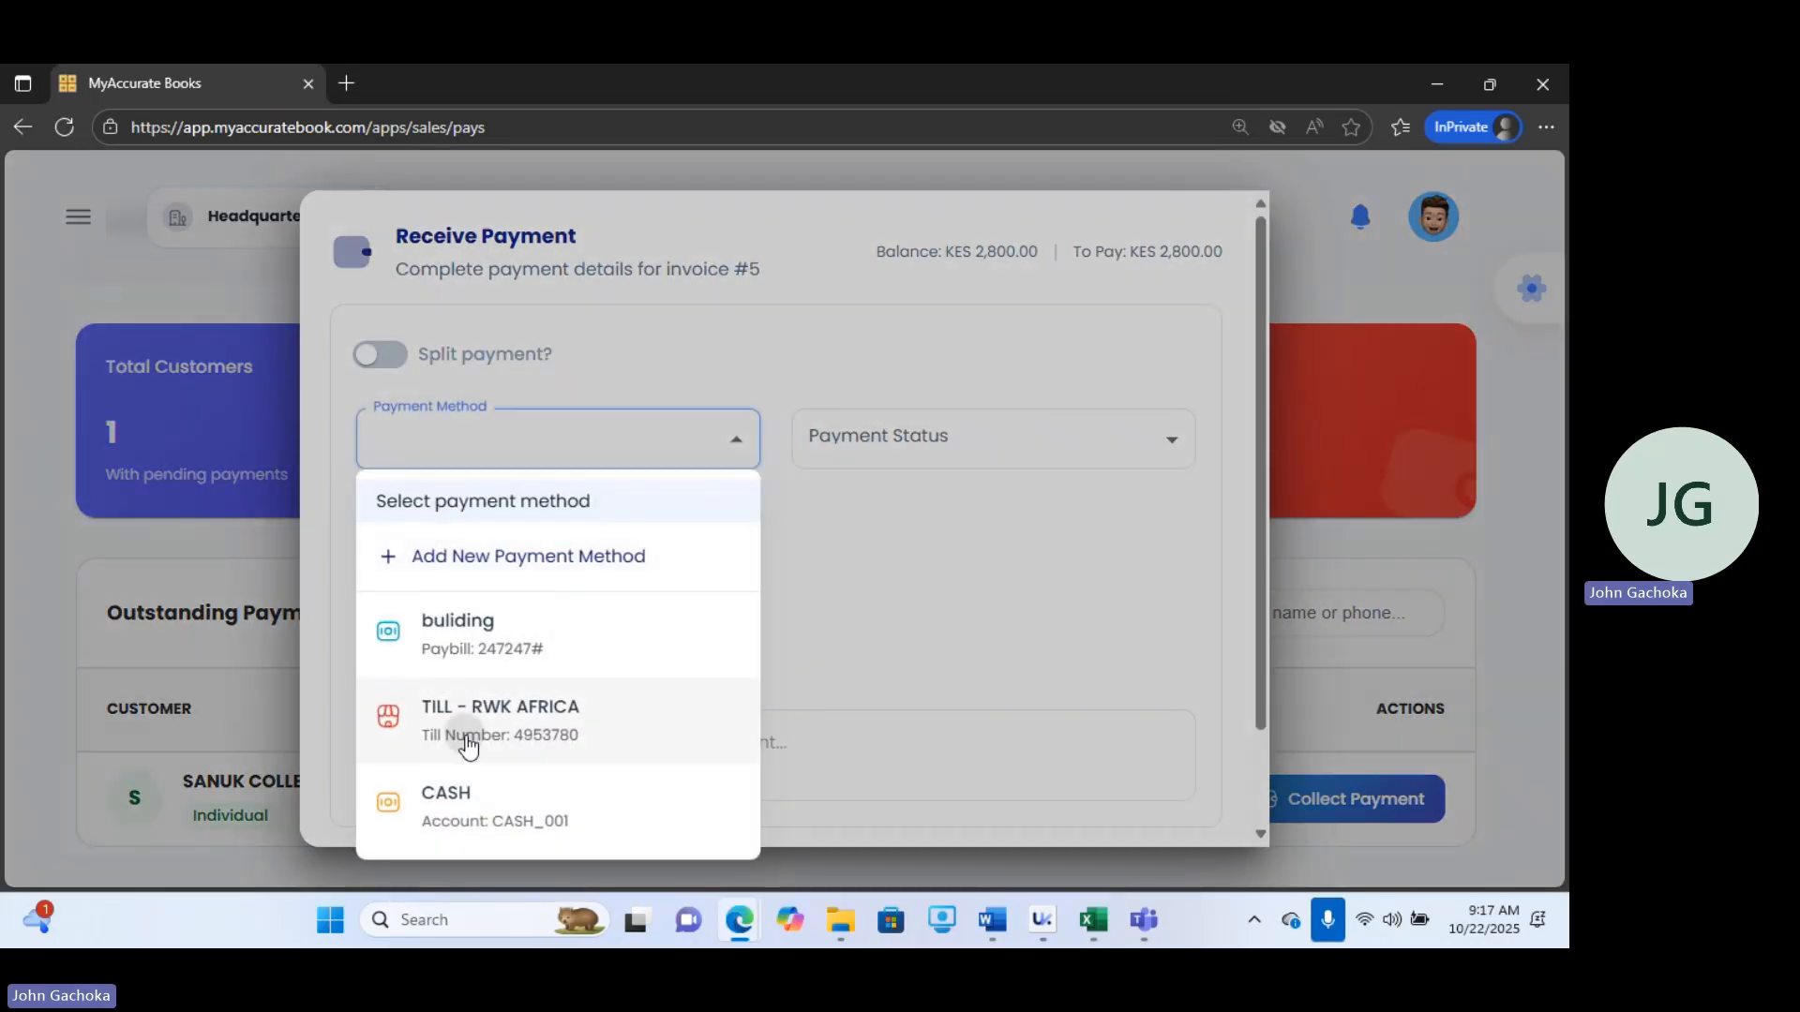
click(506, 727)
click(884, 459)
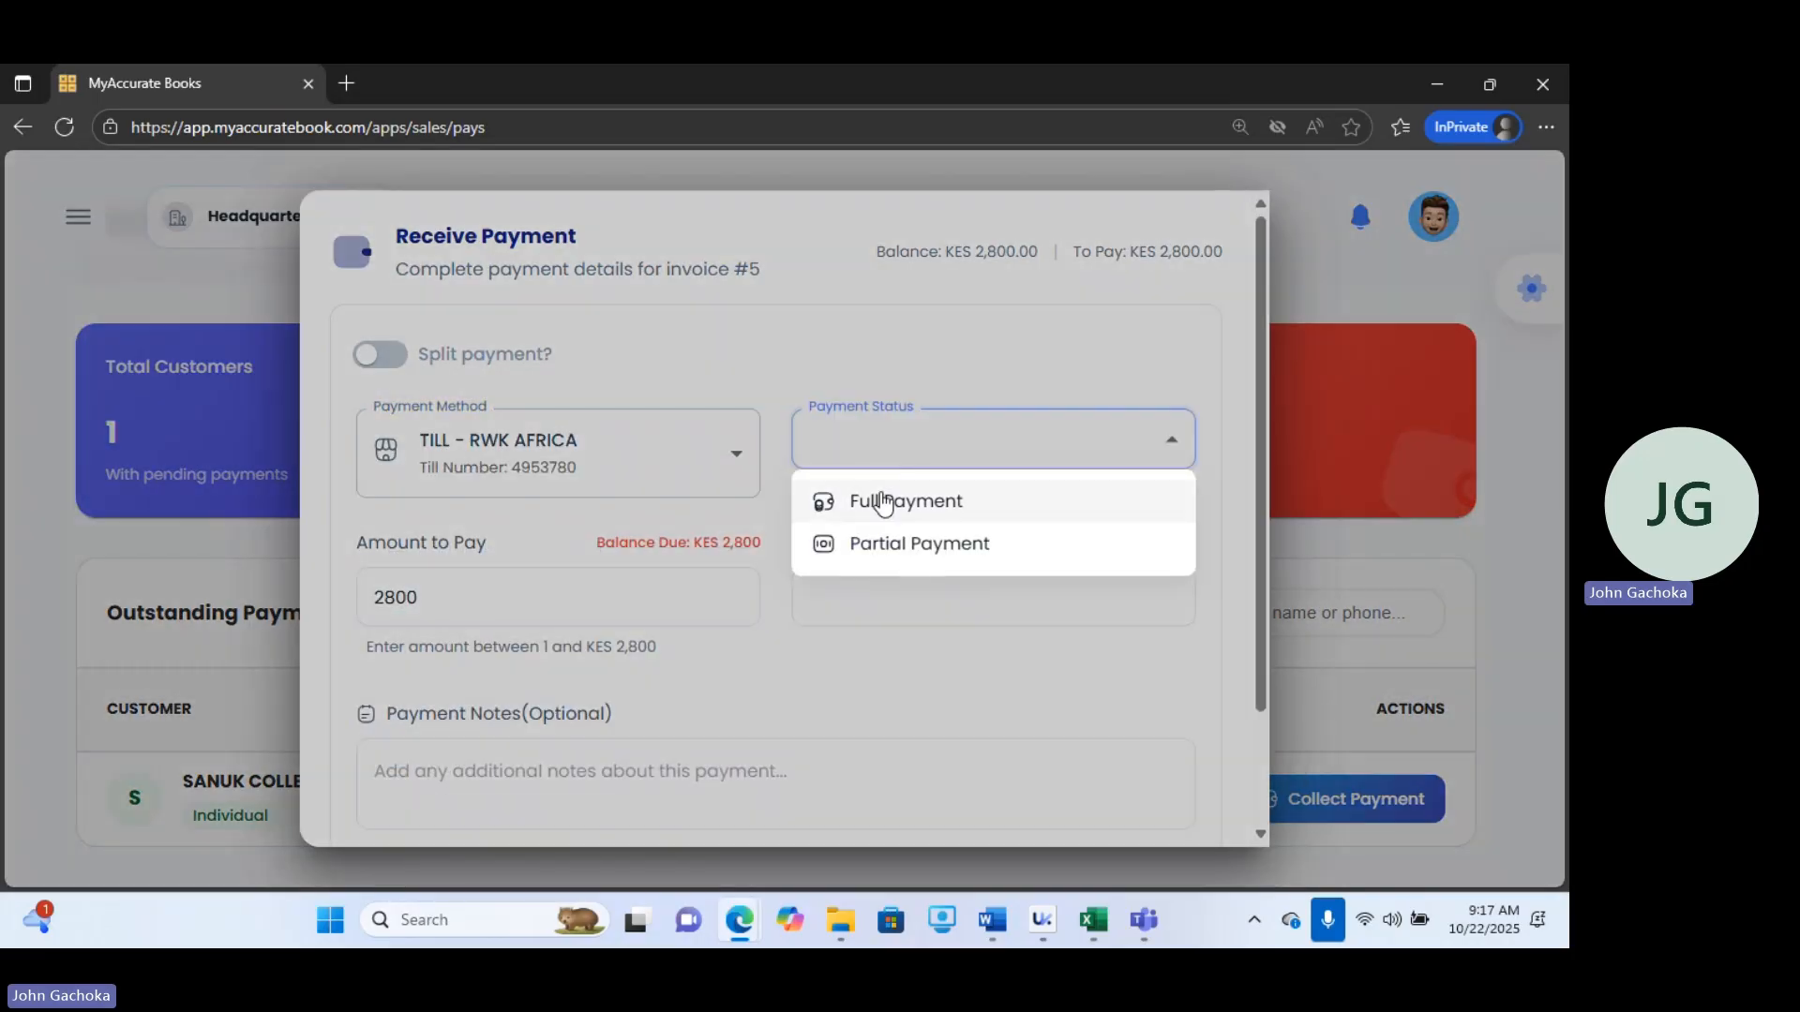
click(884, 504)
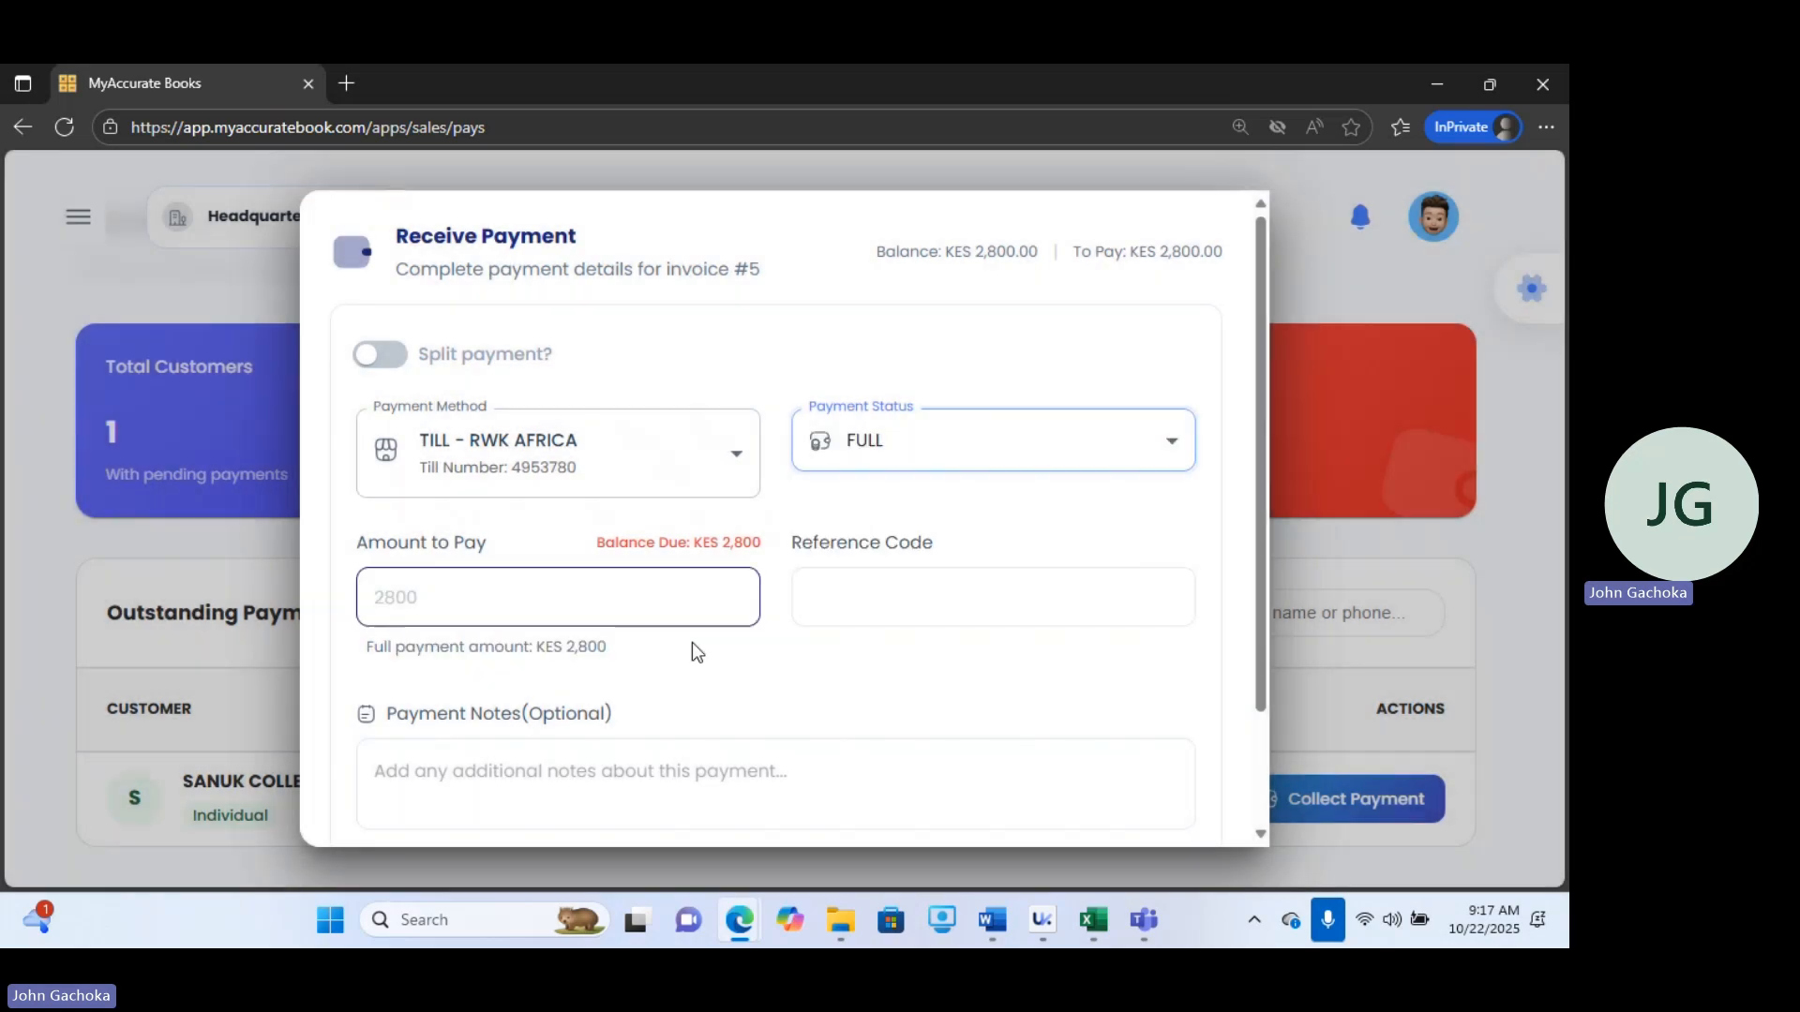
click(480, 786)
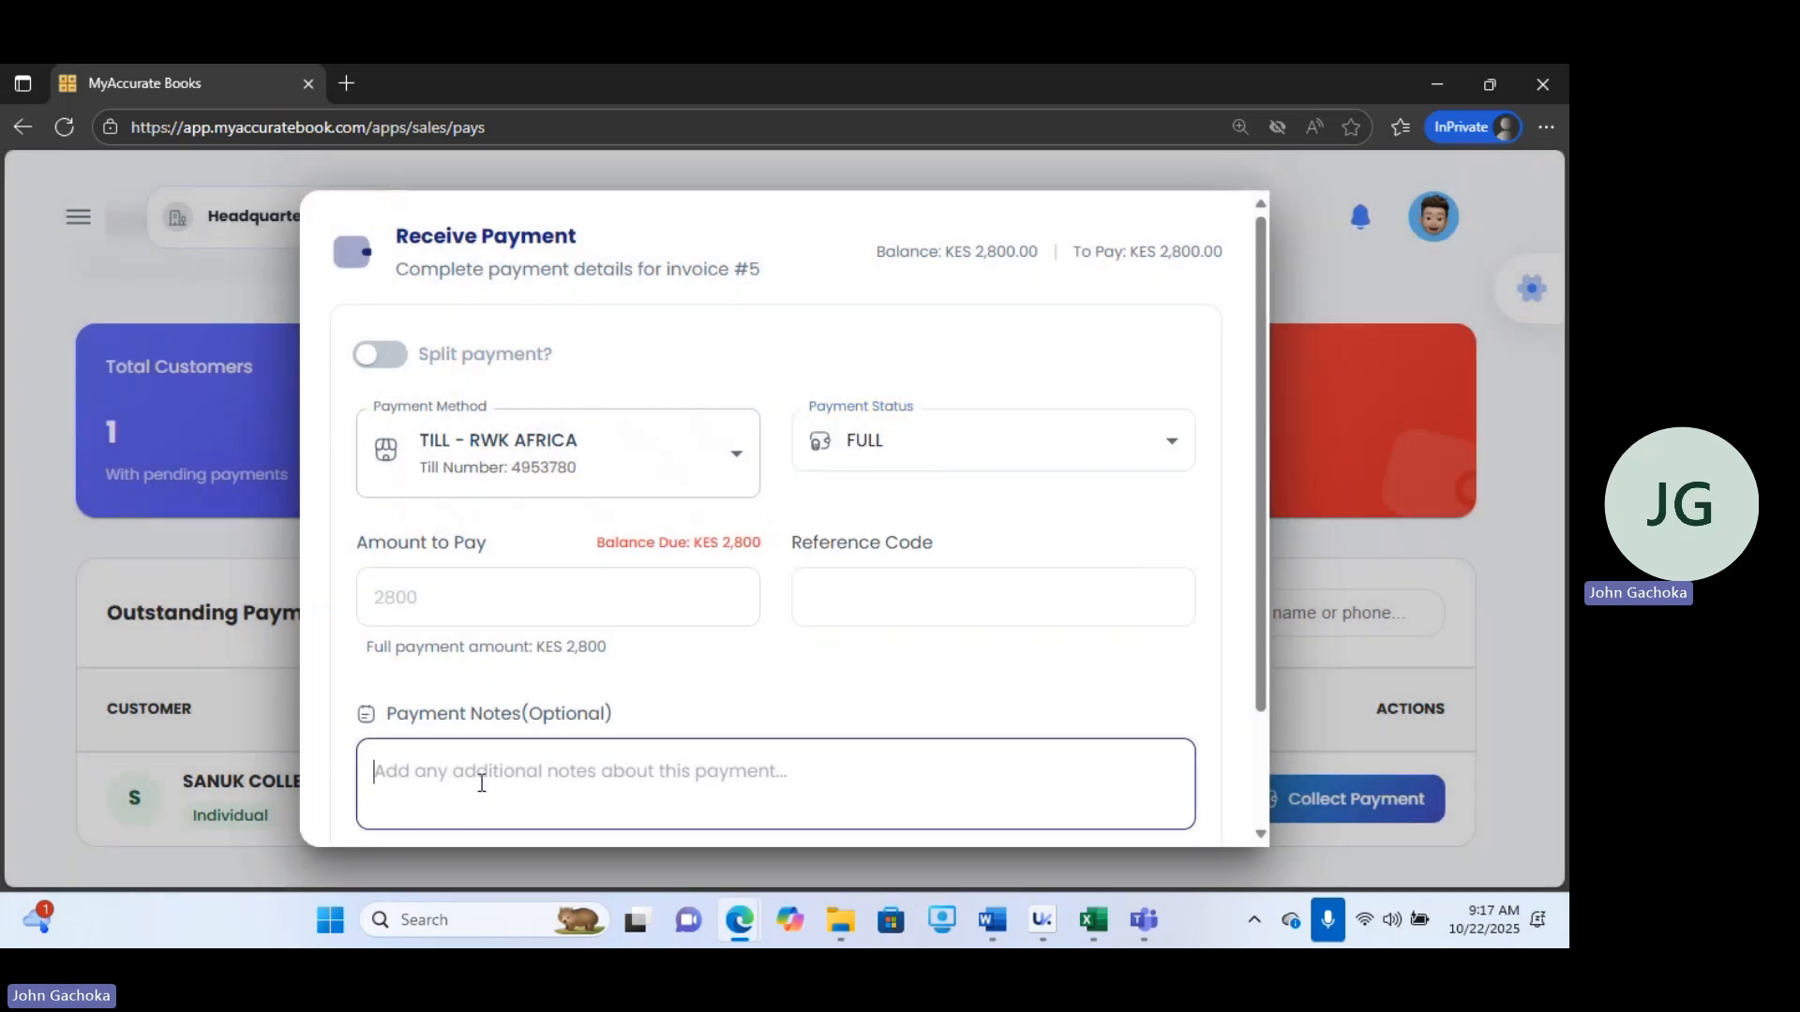
text(cleared)
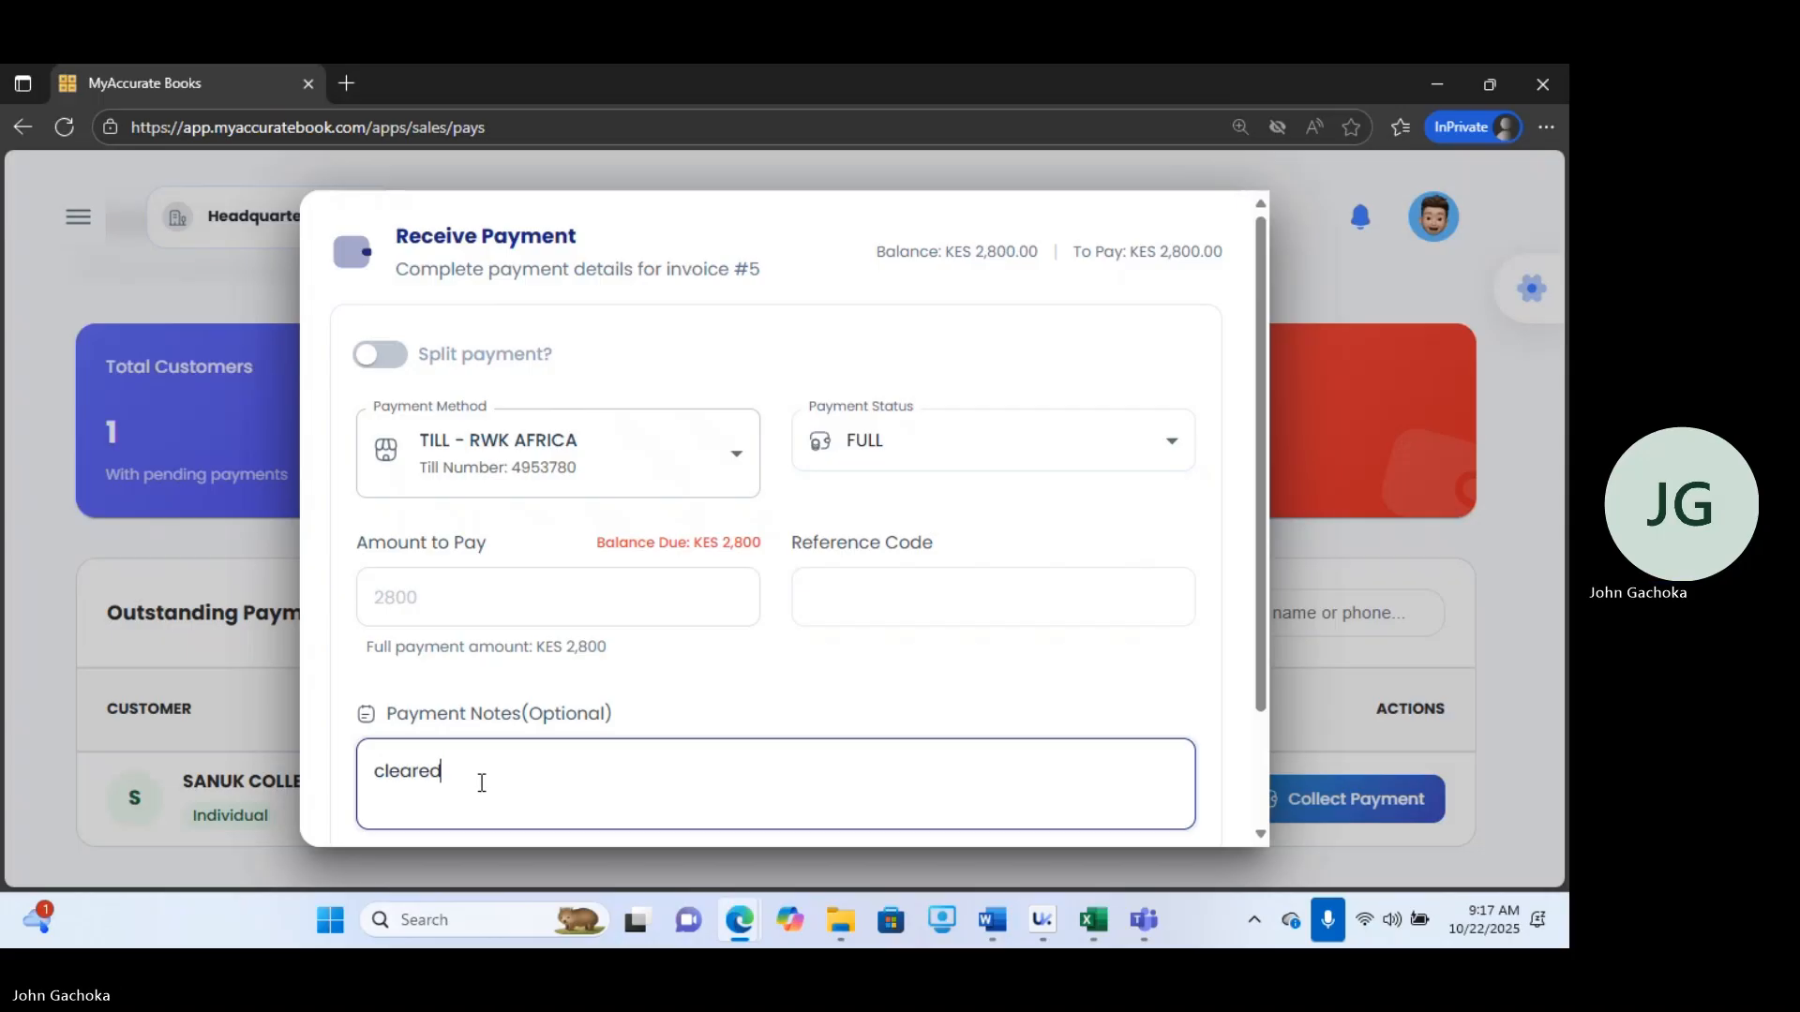
drag(1262, 597, 1262, 796)
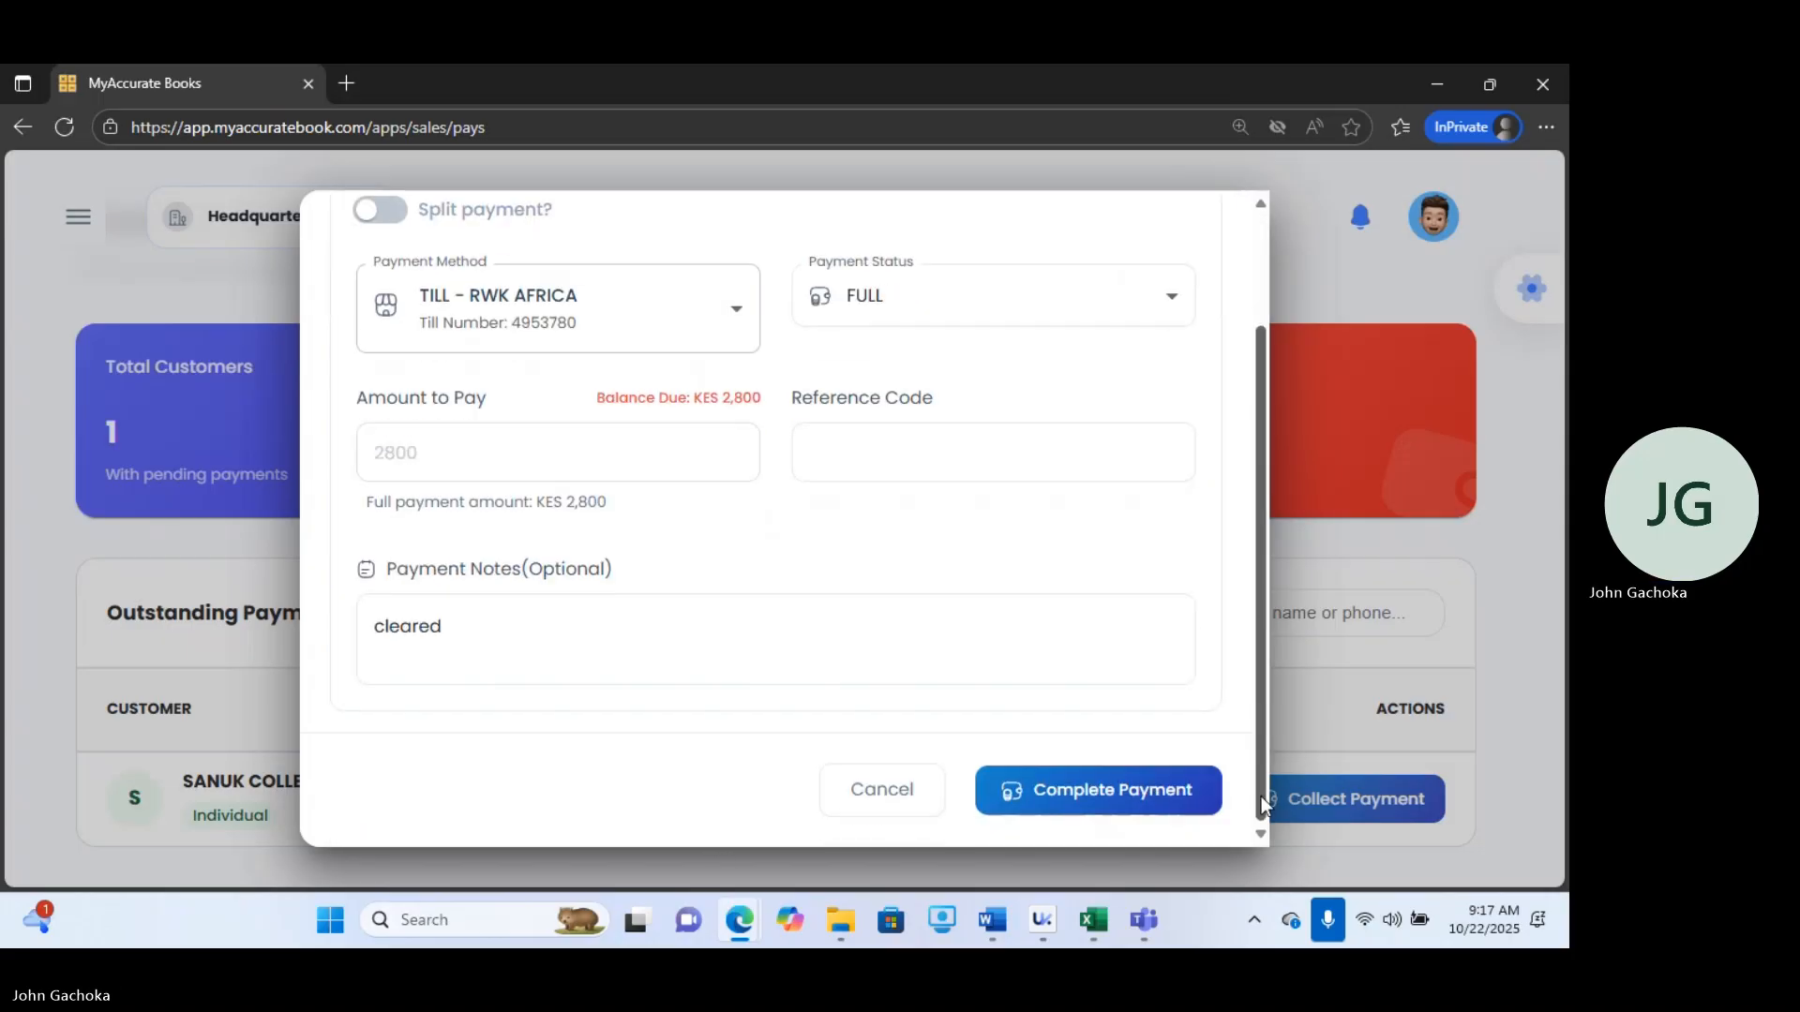
click(1088, 812)
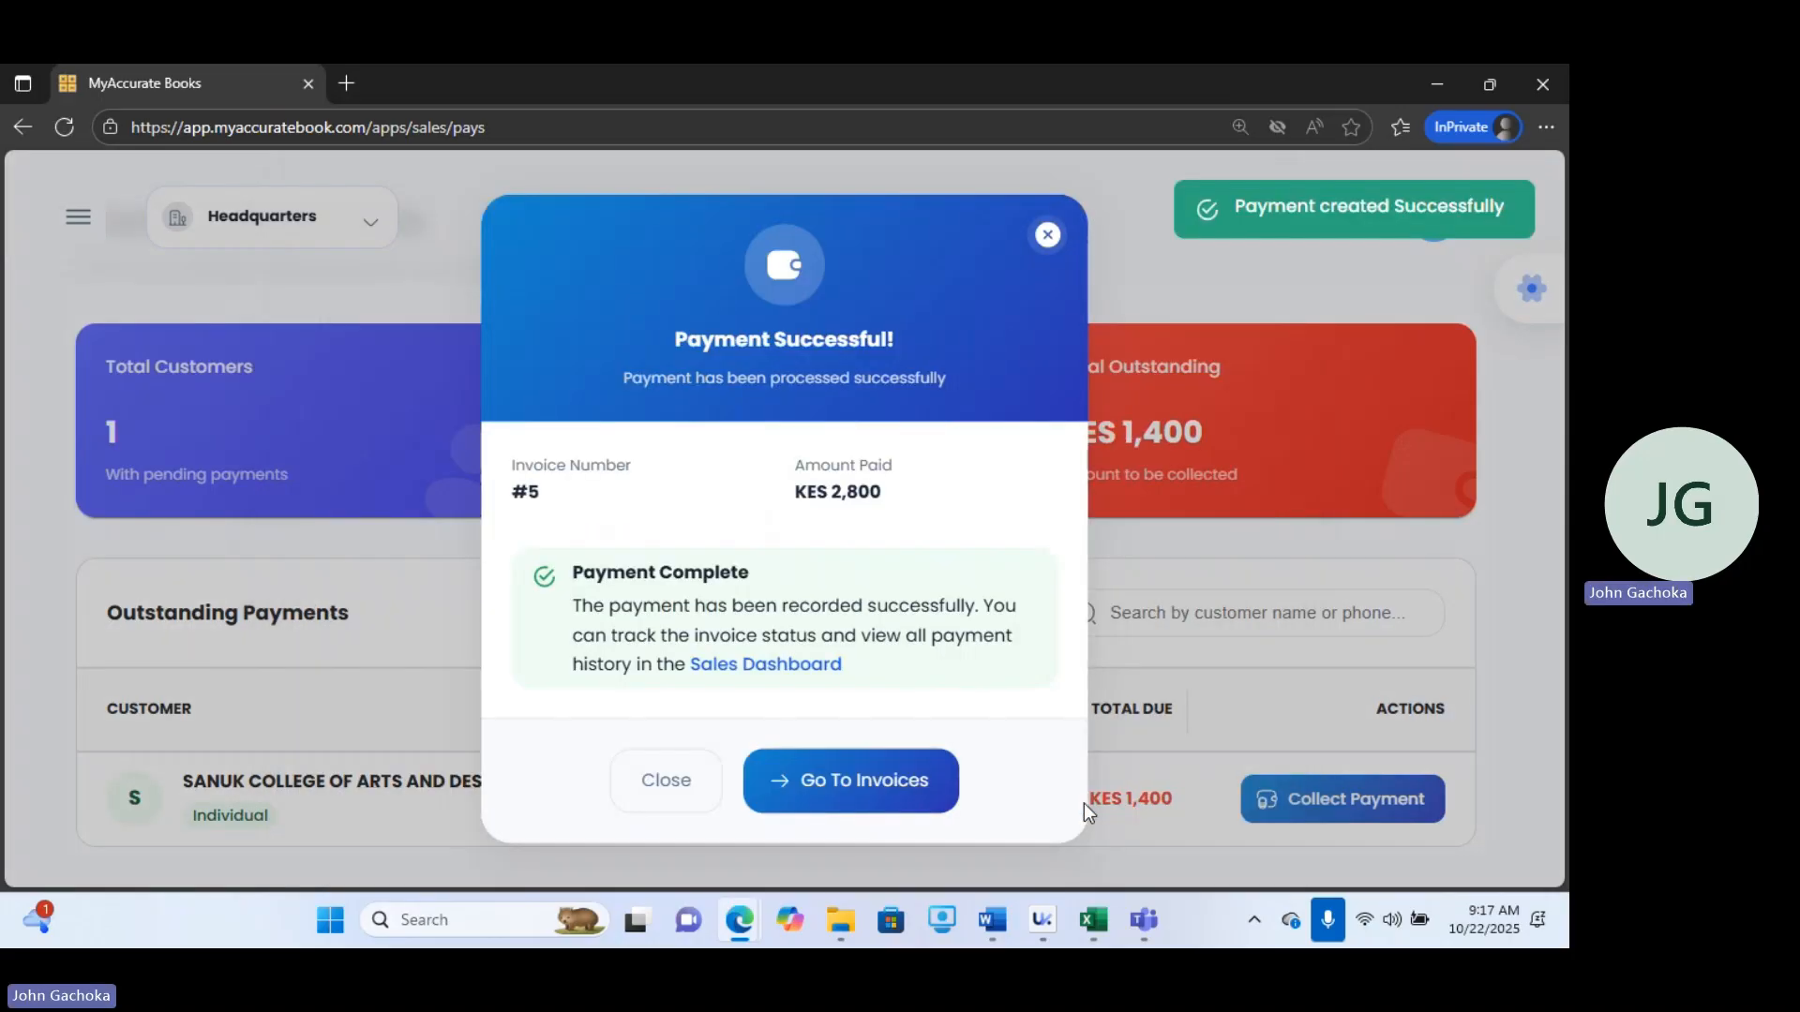
click(906, 797)
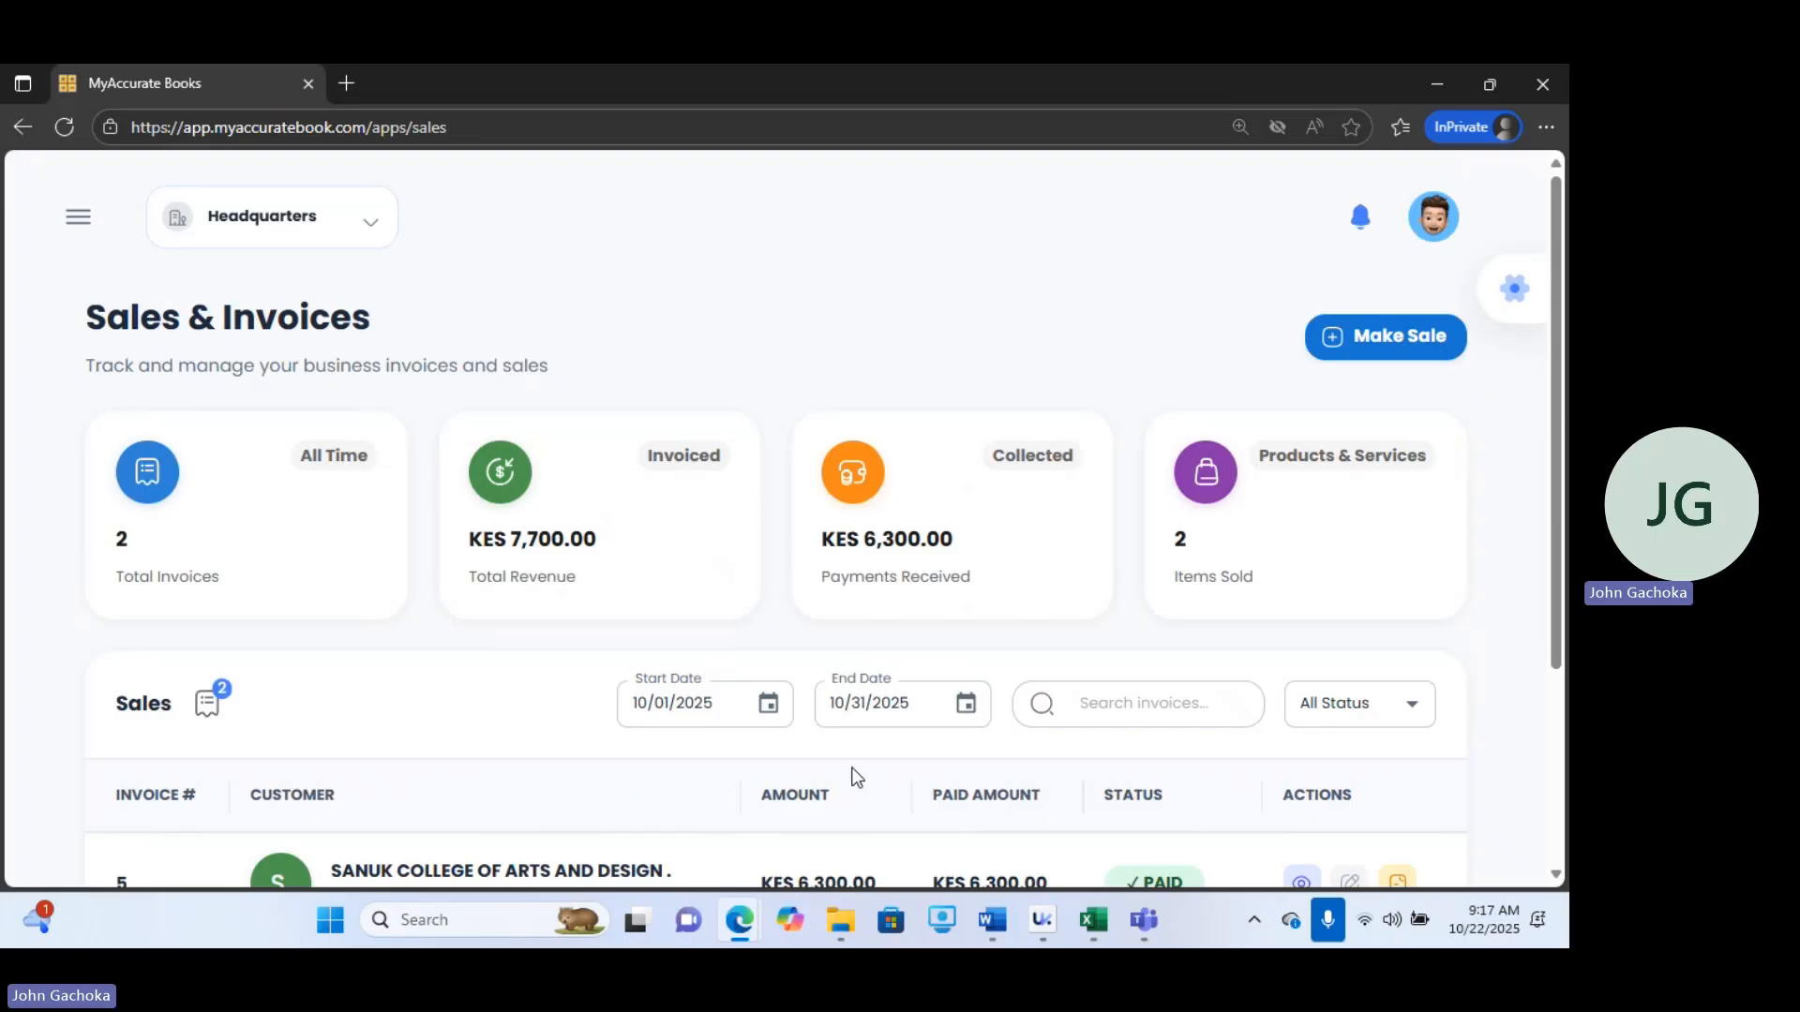
Start a new sale.
click(75, 233)
click(120, 538)
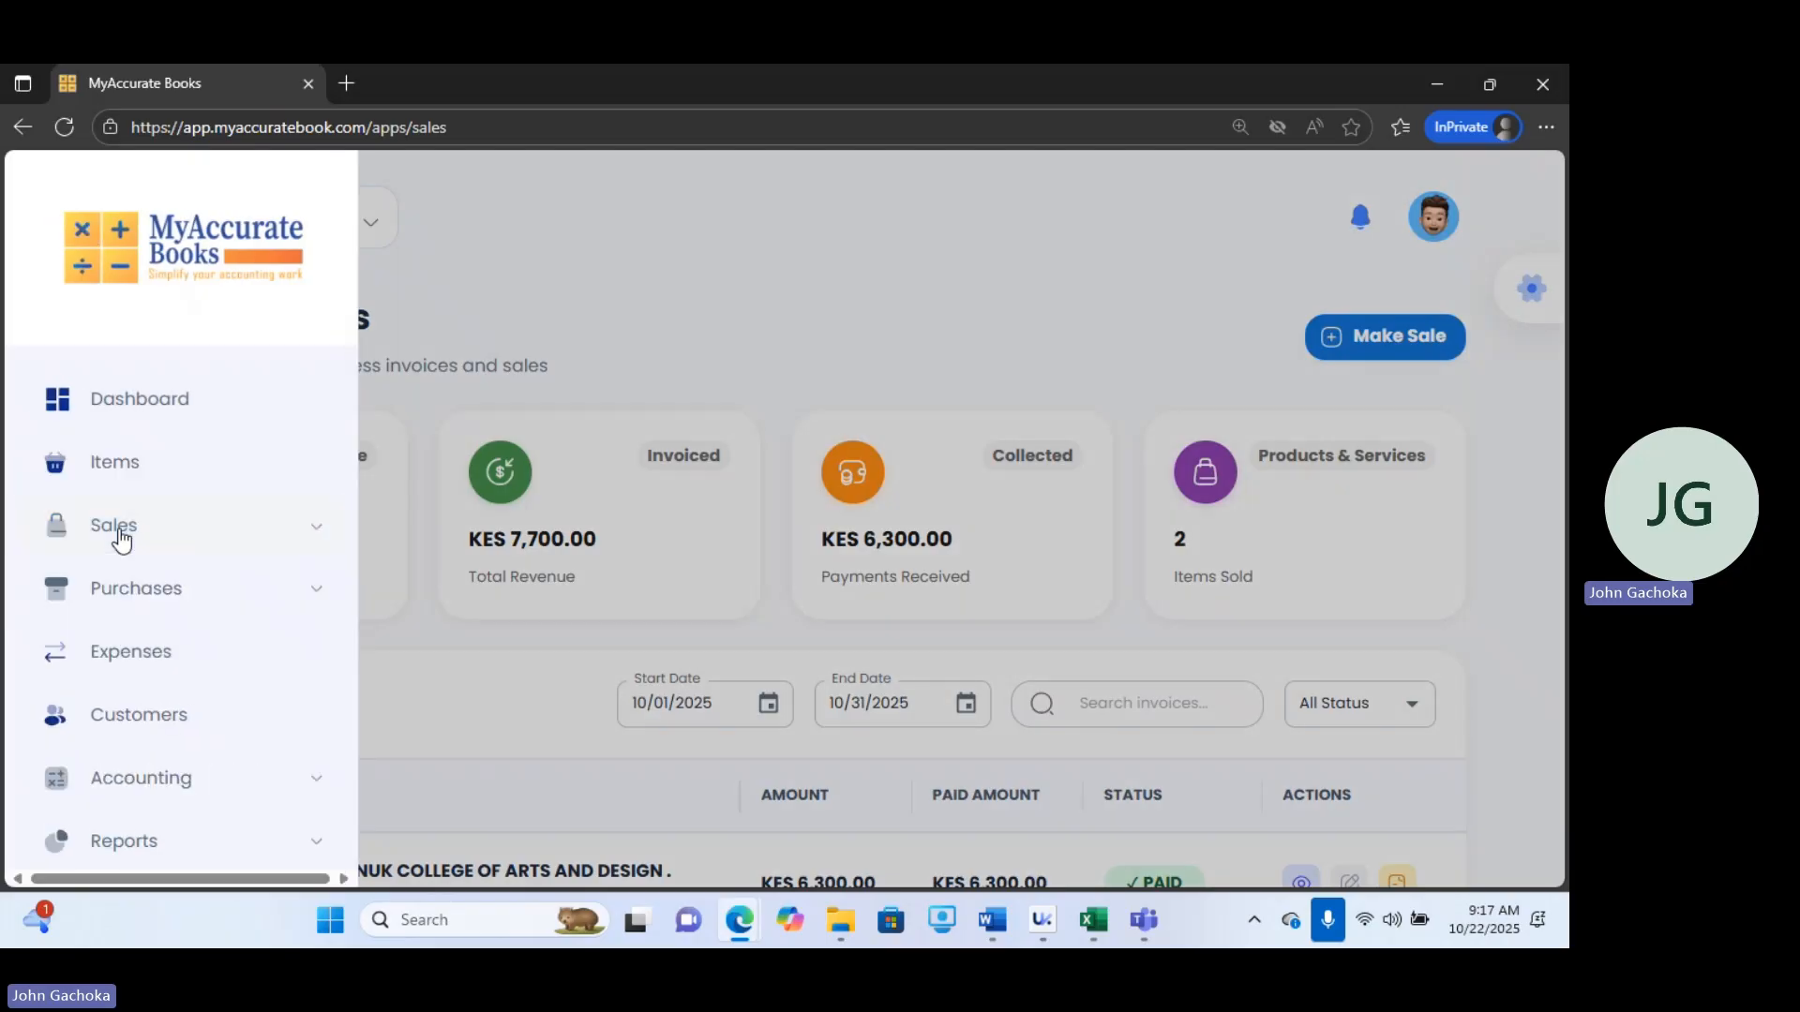
click(120, 538)
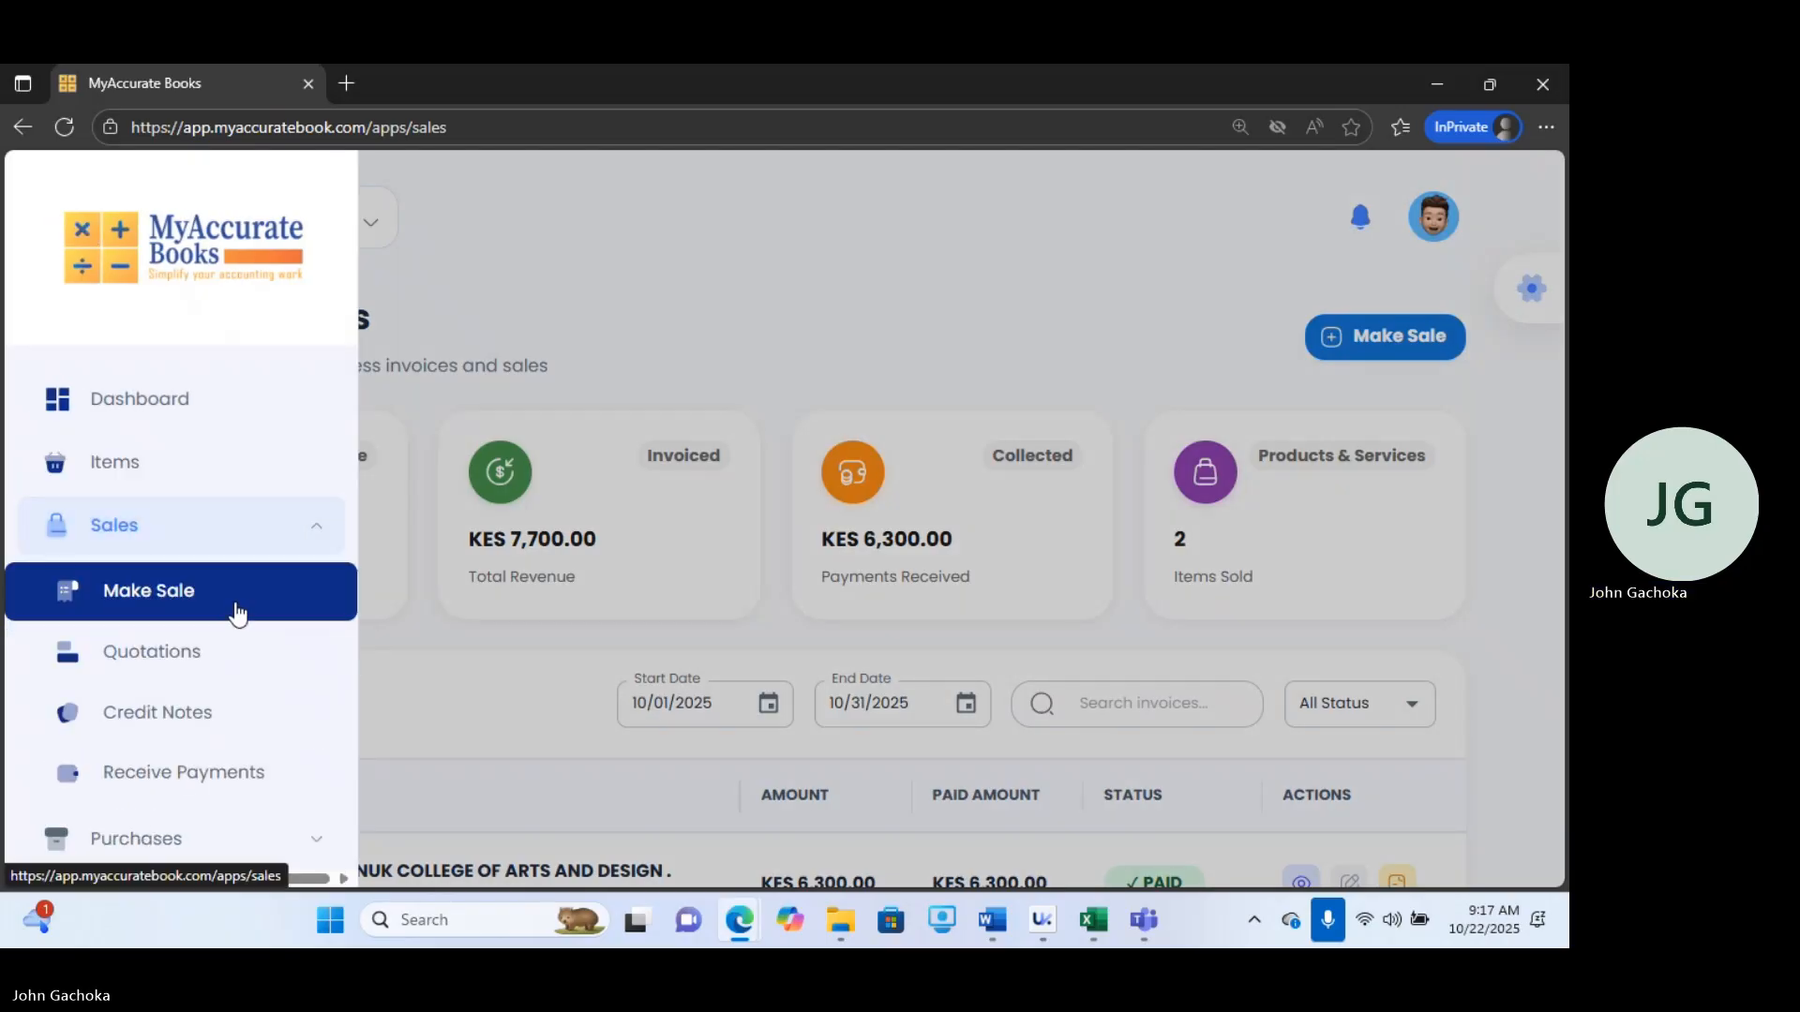
click(1327, 330)
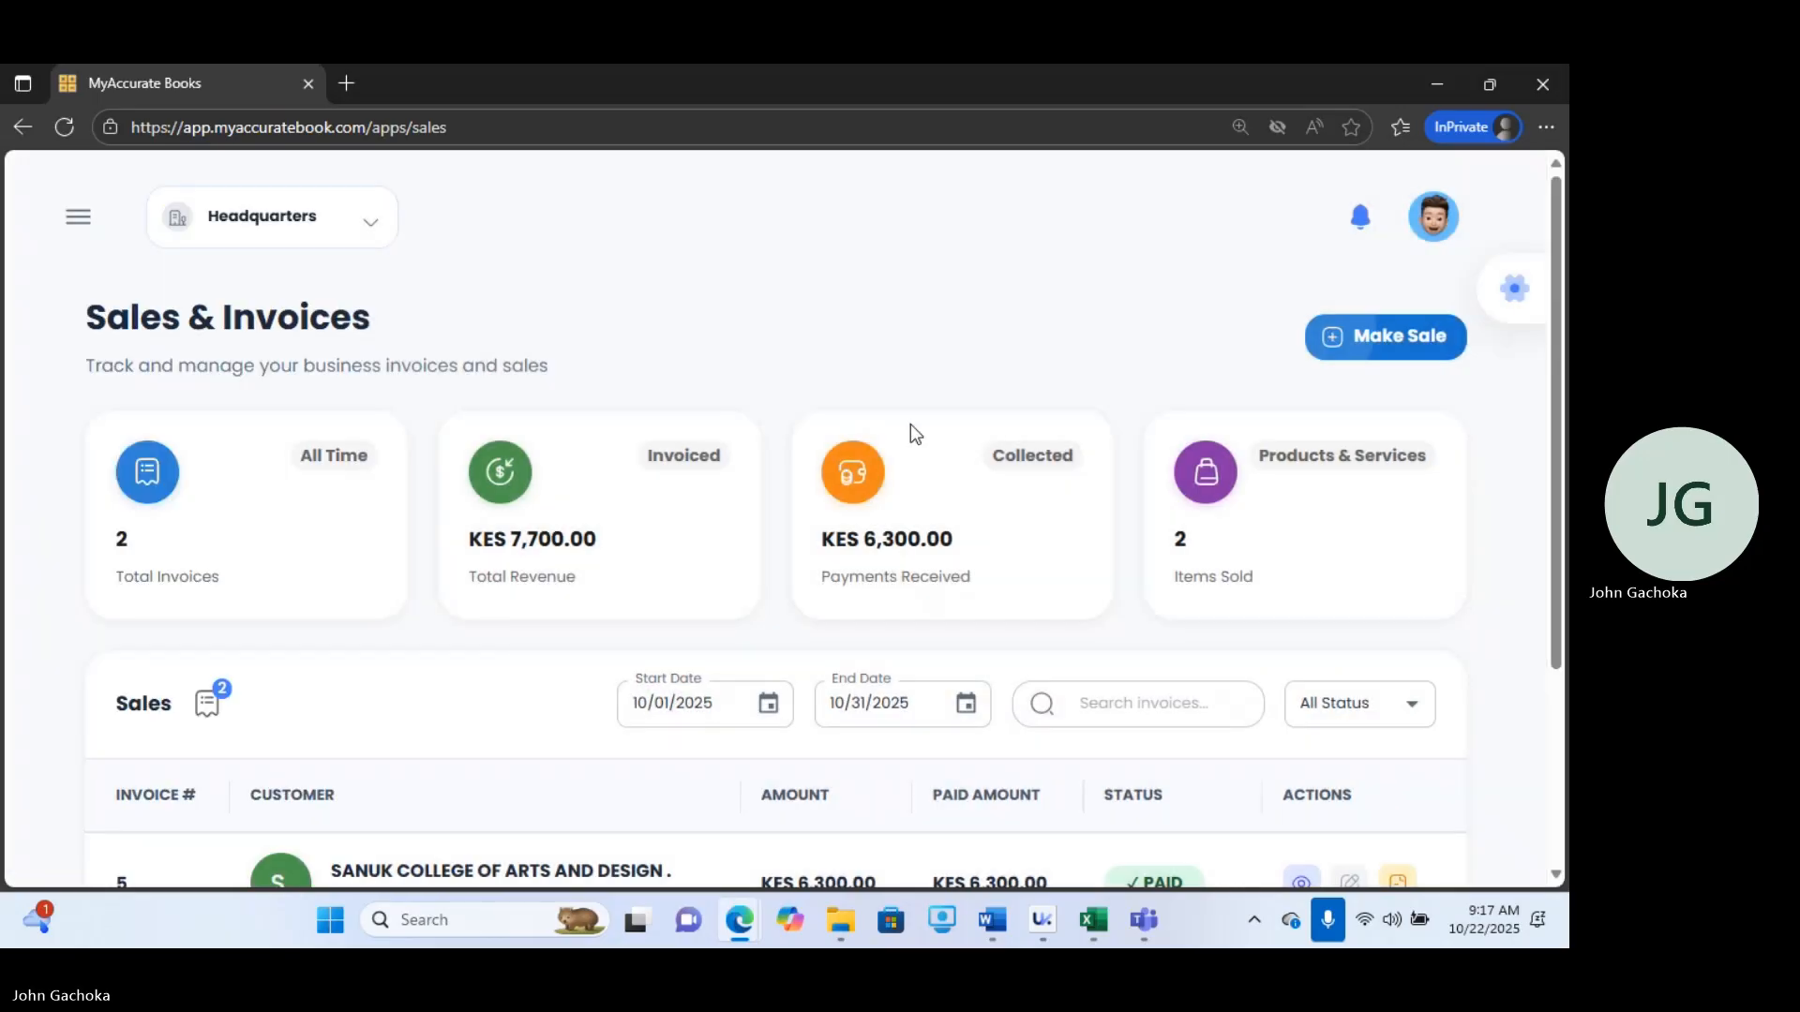
click(1391, 338)
Pick Installation of MyAccurate Books as the product and RENTAX LIMITED as the customer.
click(681, 481)
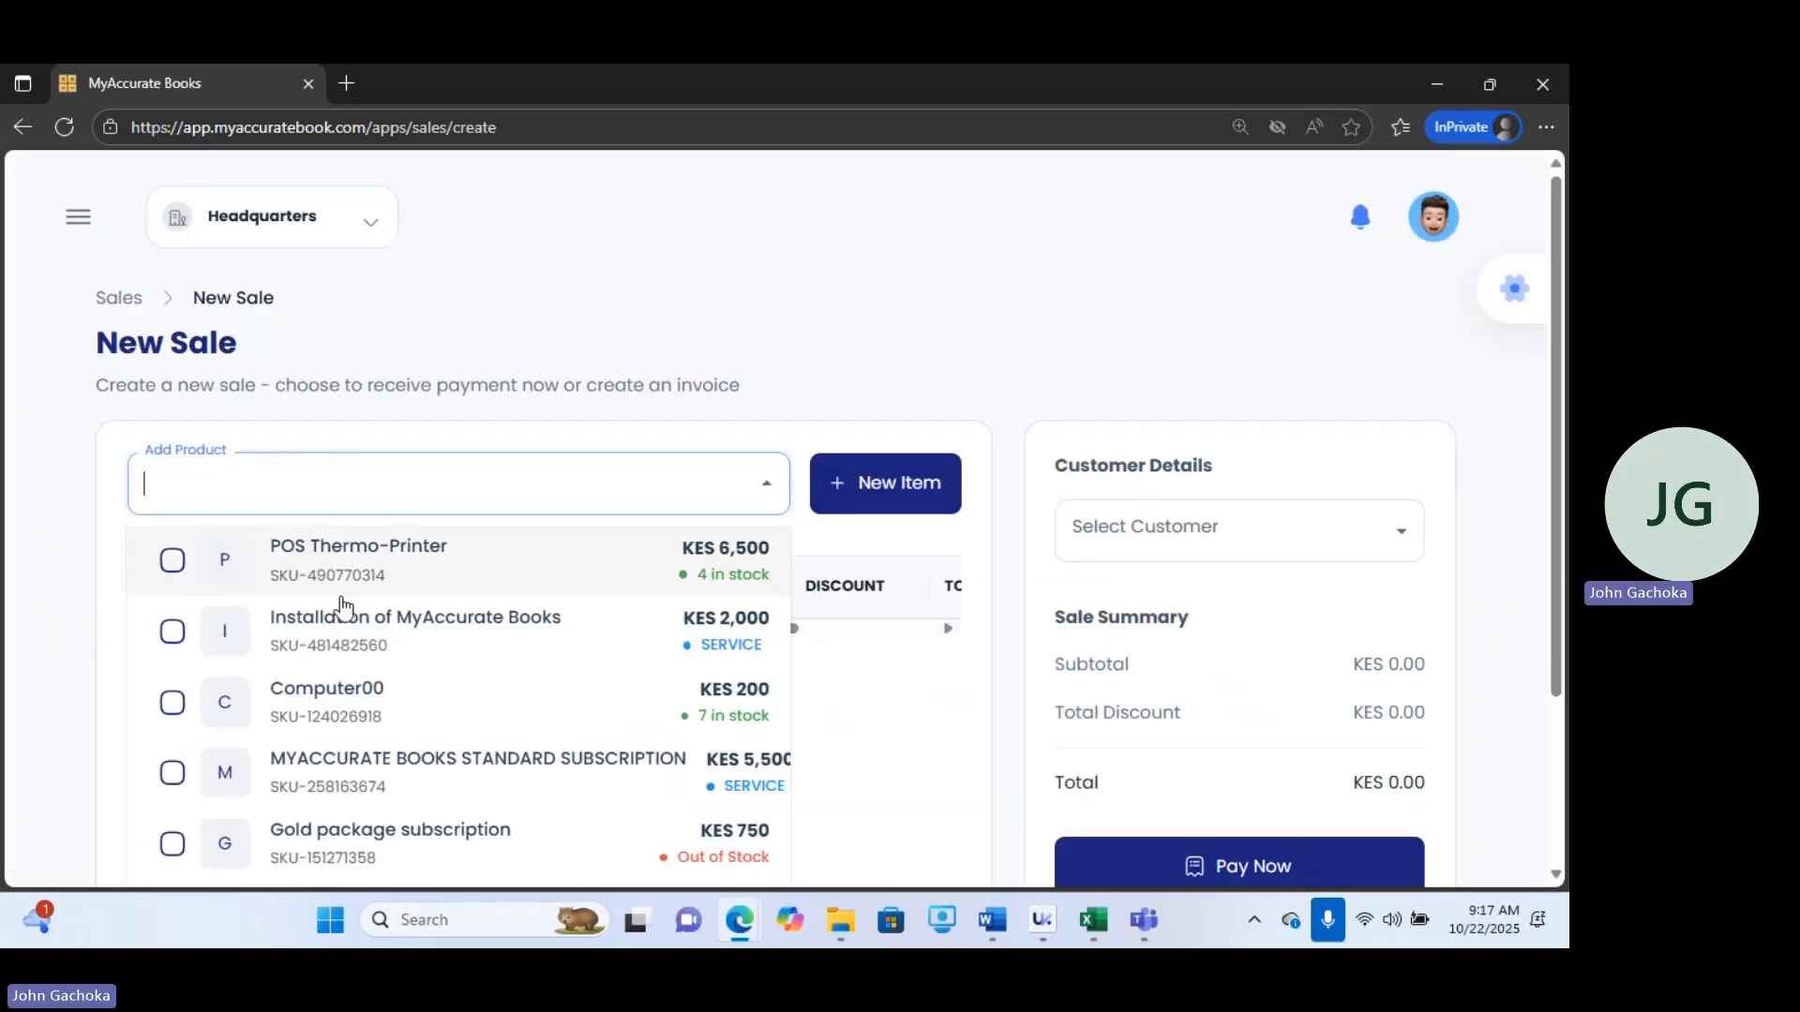
click(172, 637)
click(797, 555)
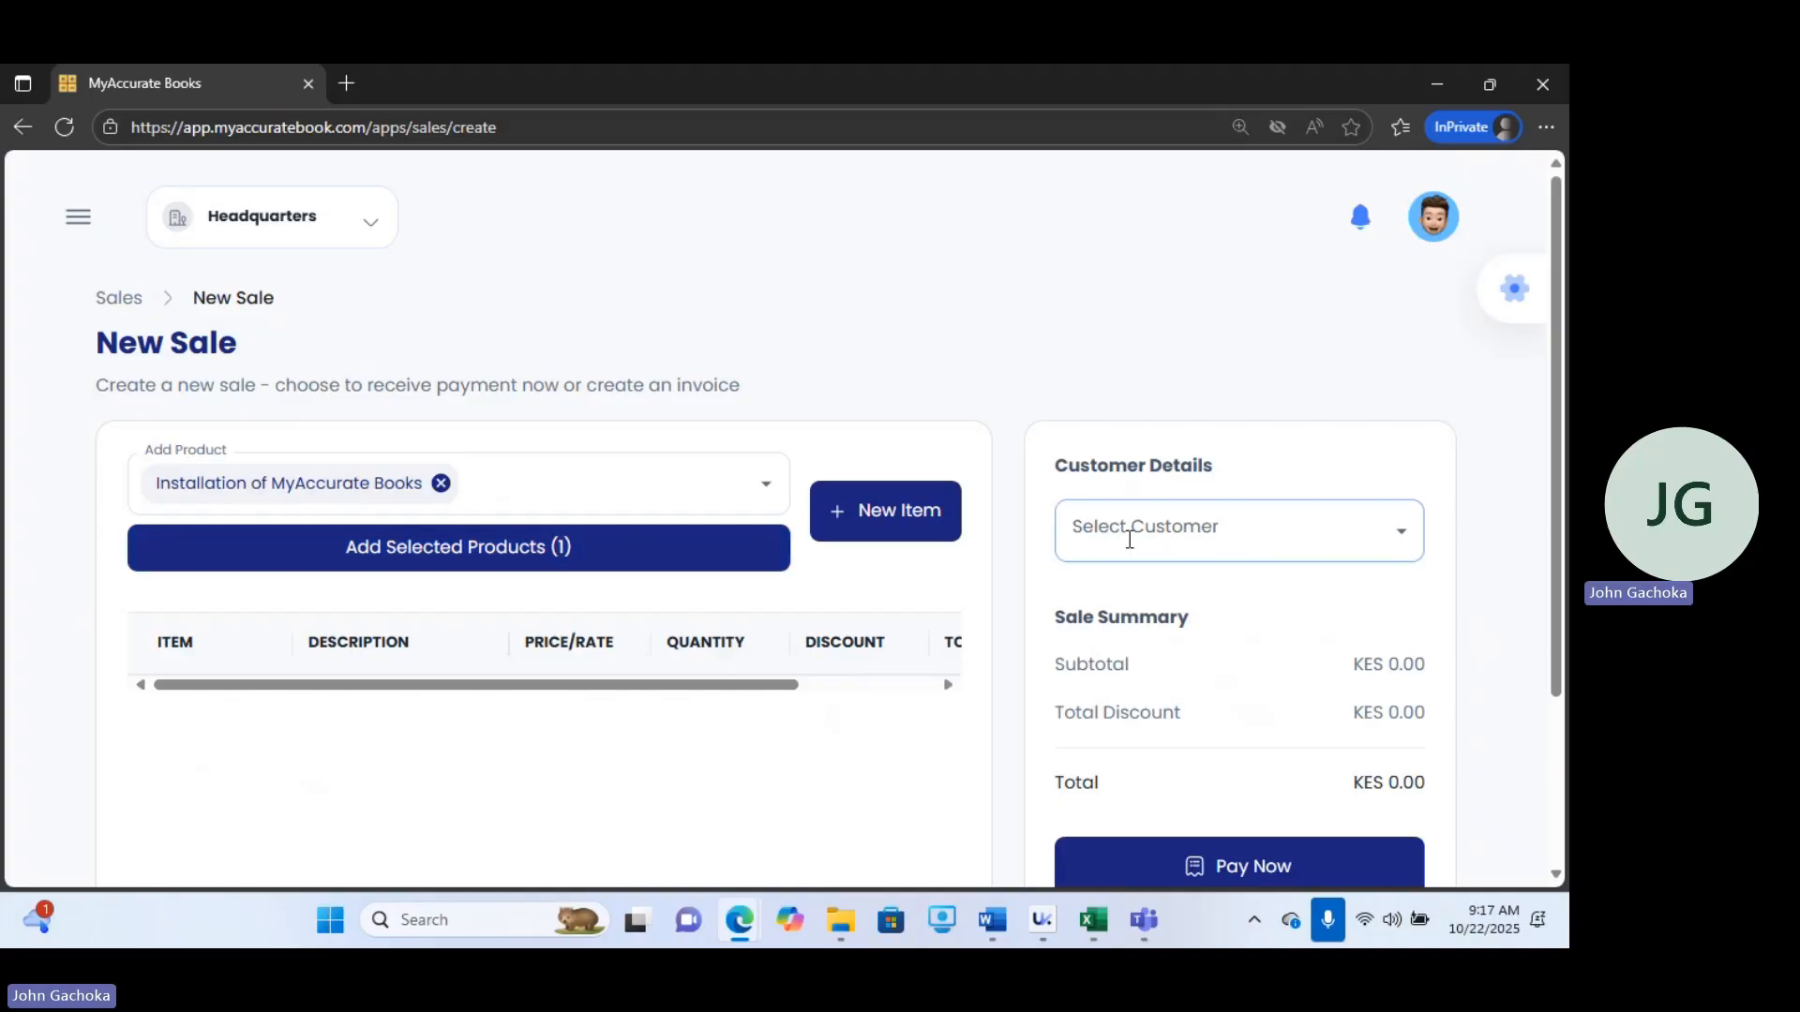
click(1238, 531)
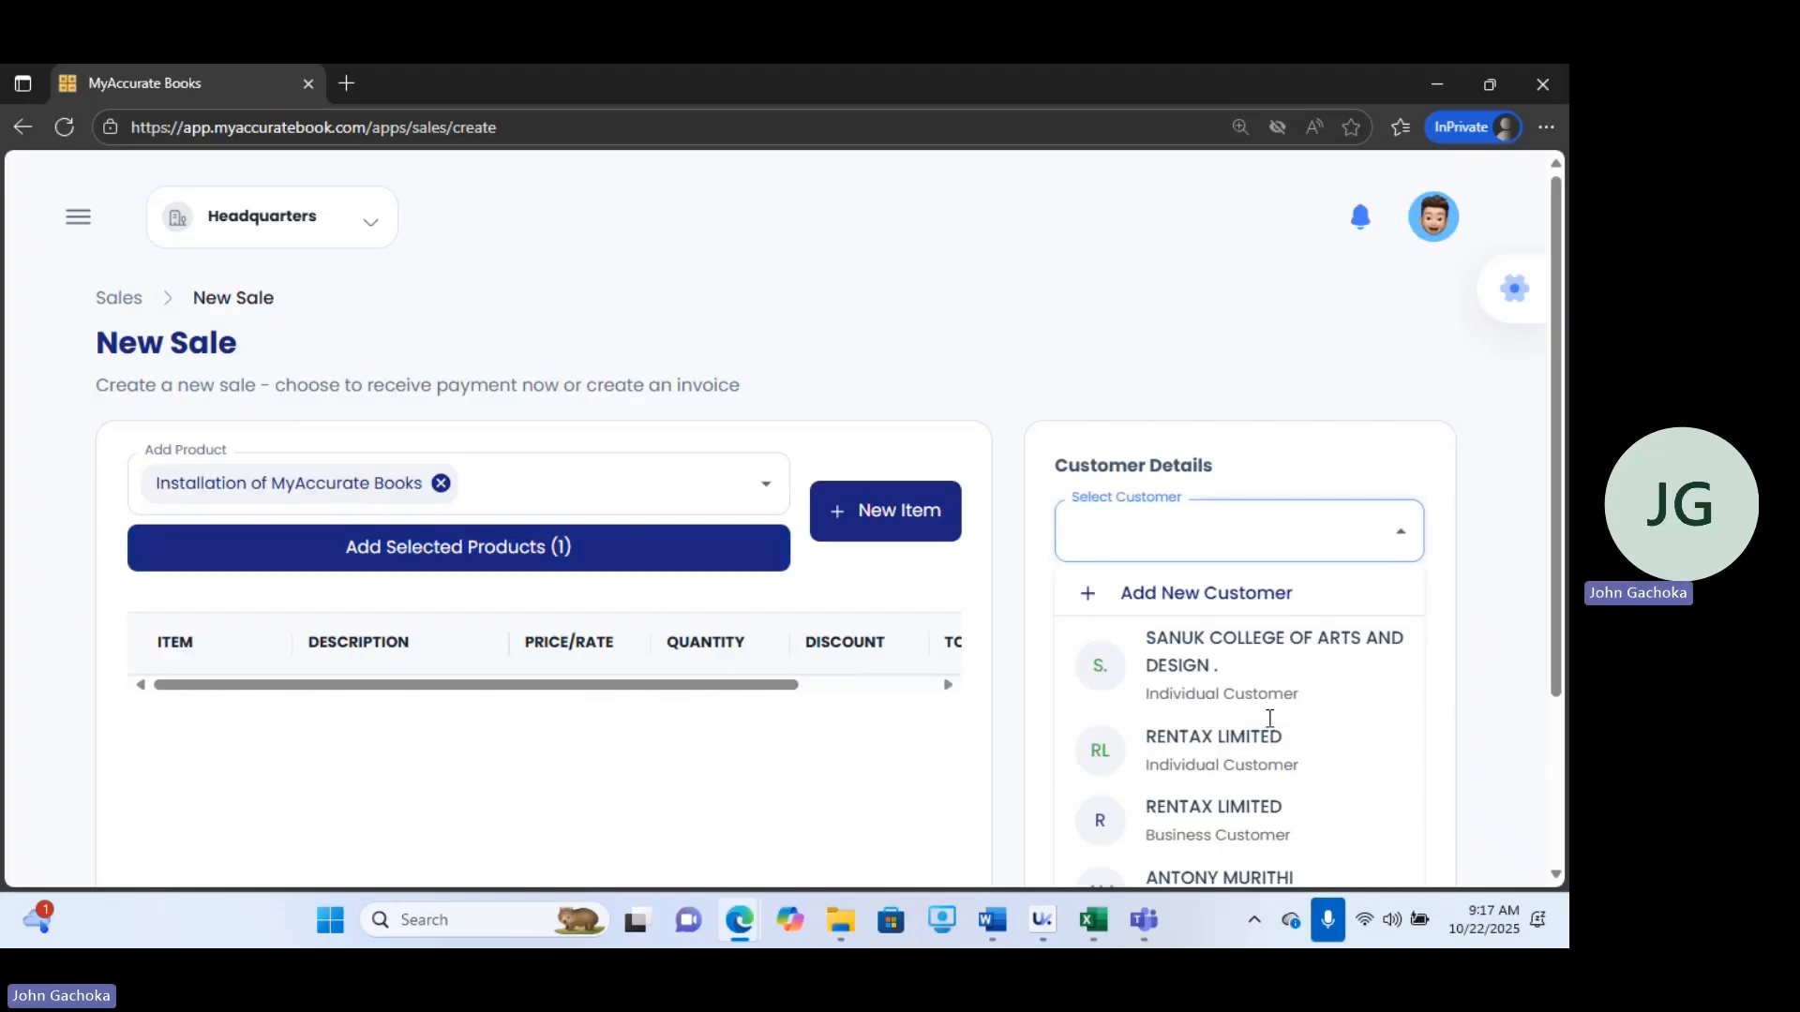
click(1187, 764)
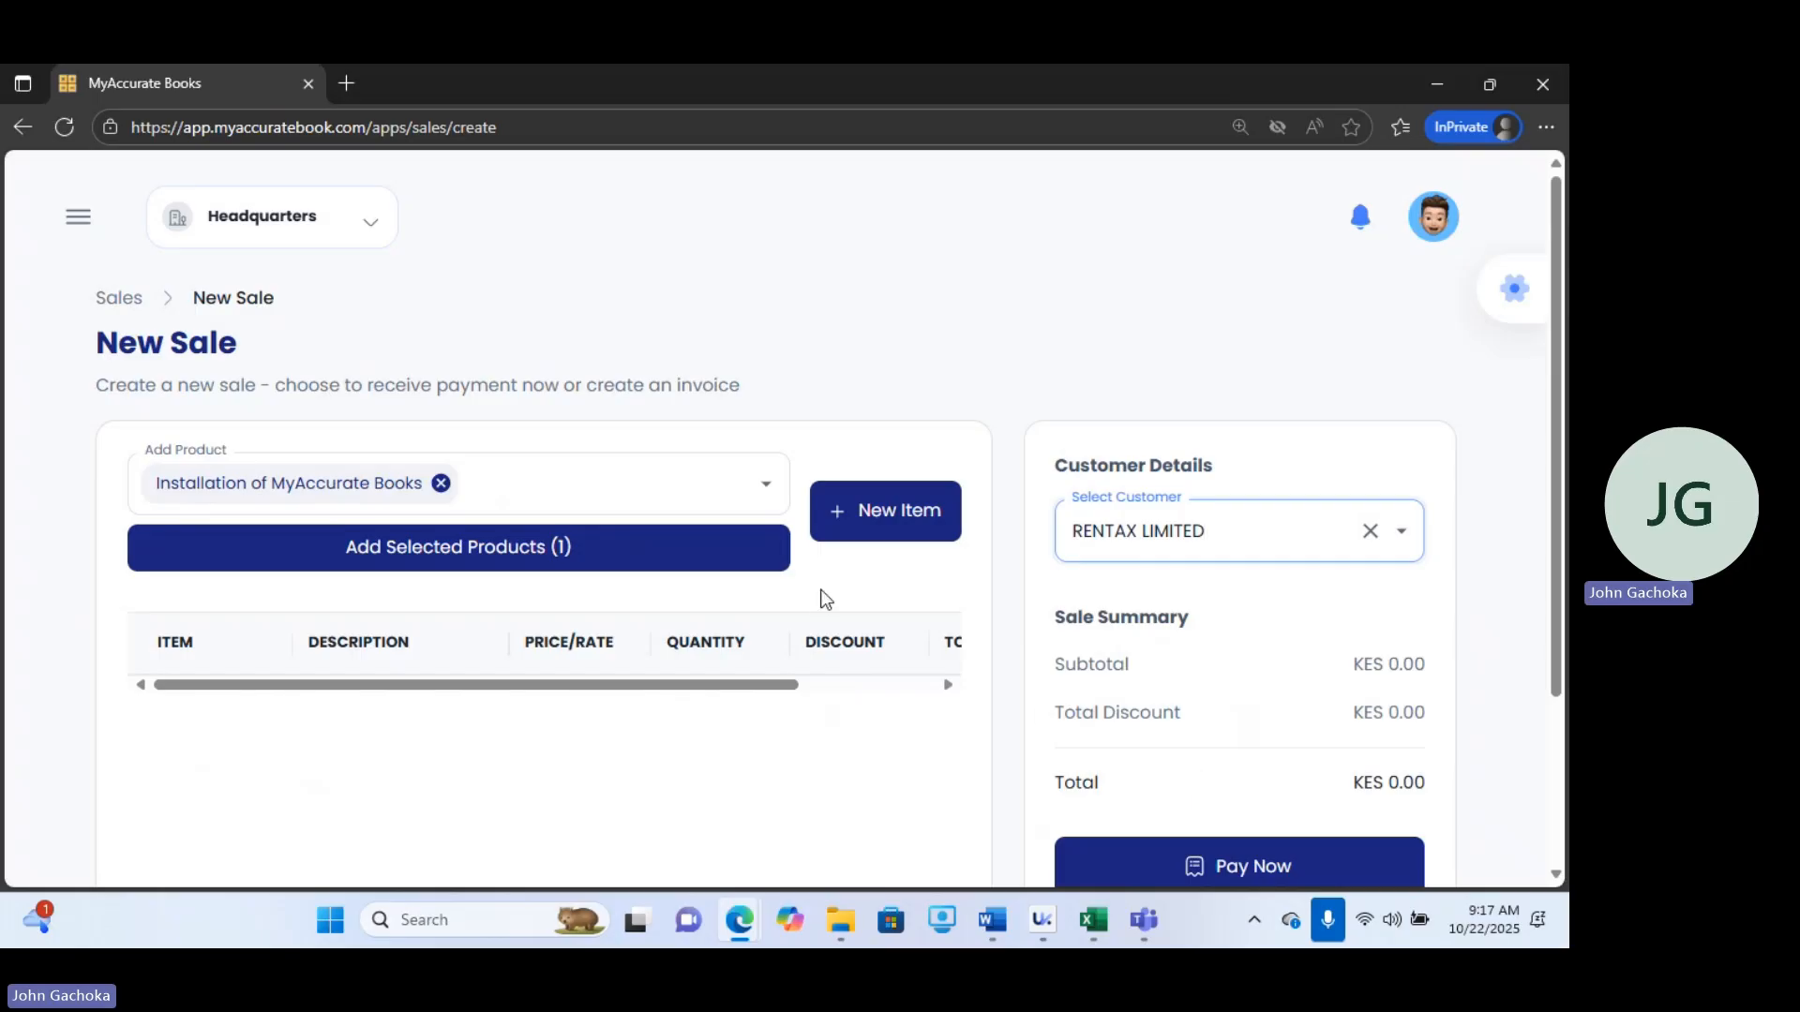
Add Installation of MyAccurate Books to the sale and choose to pay now.
click(580, 562)
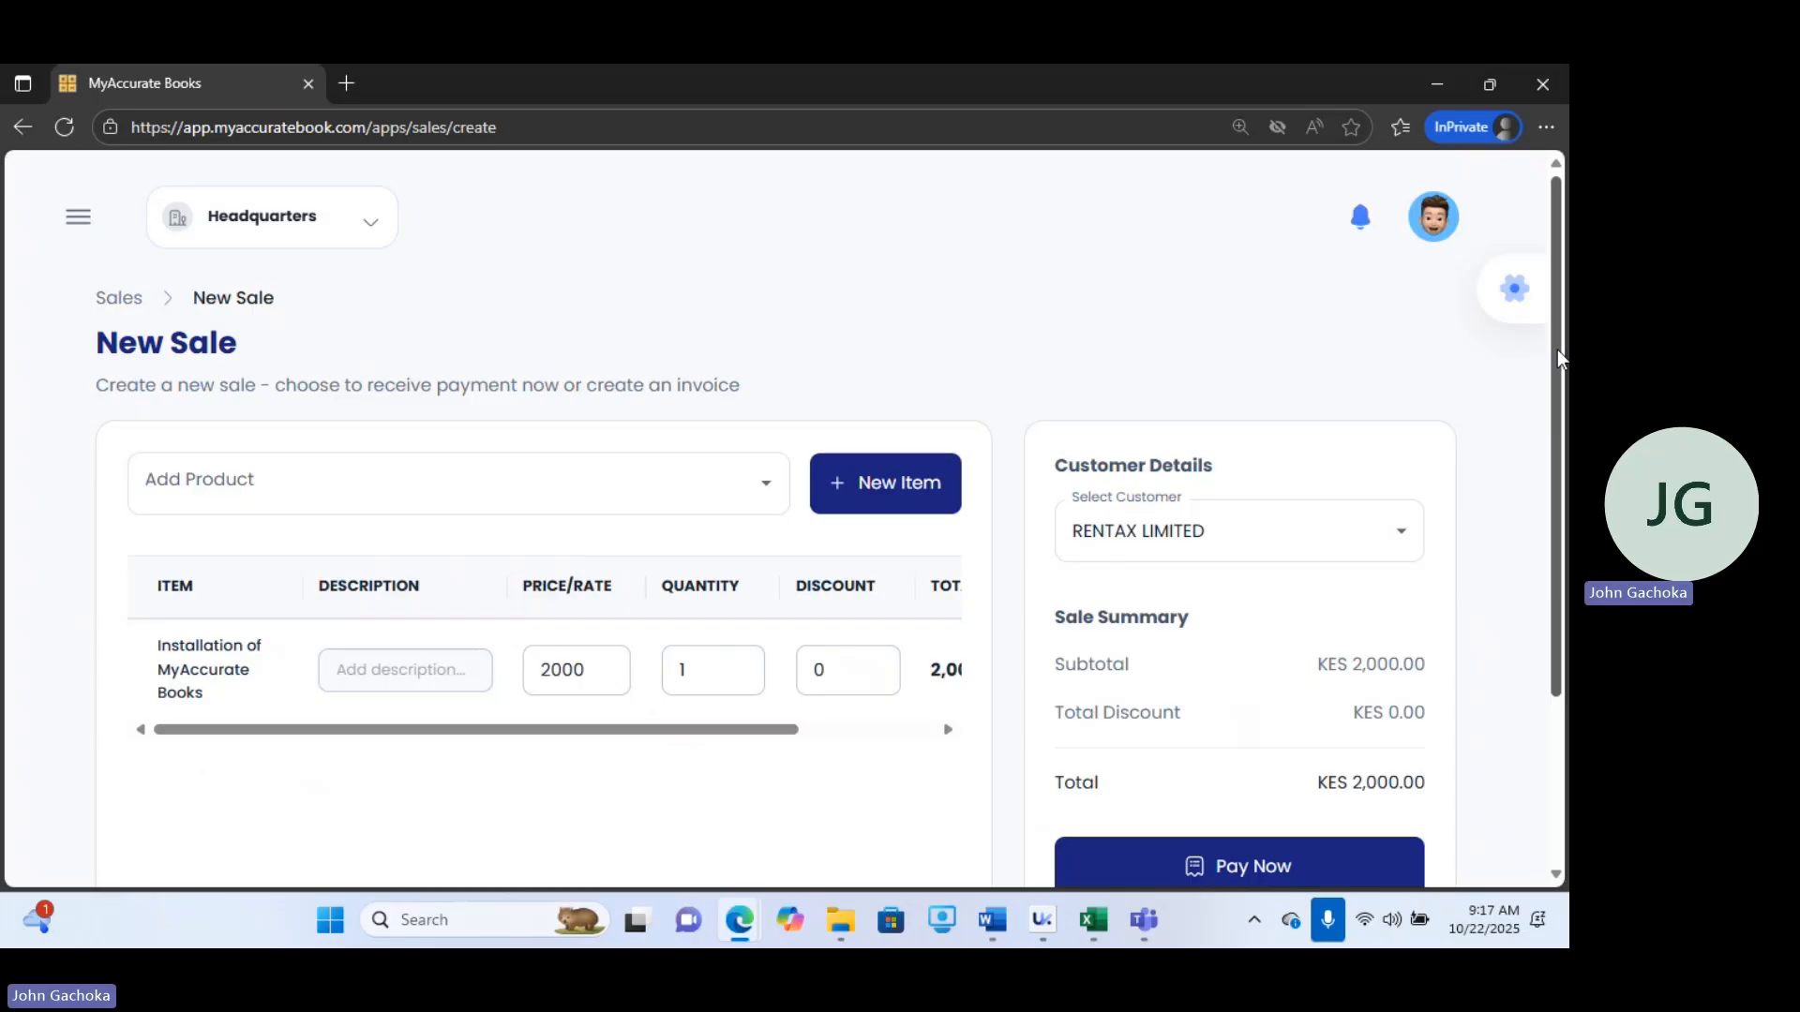
scroll(1460, 560, down, 3)
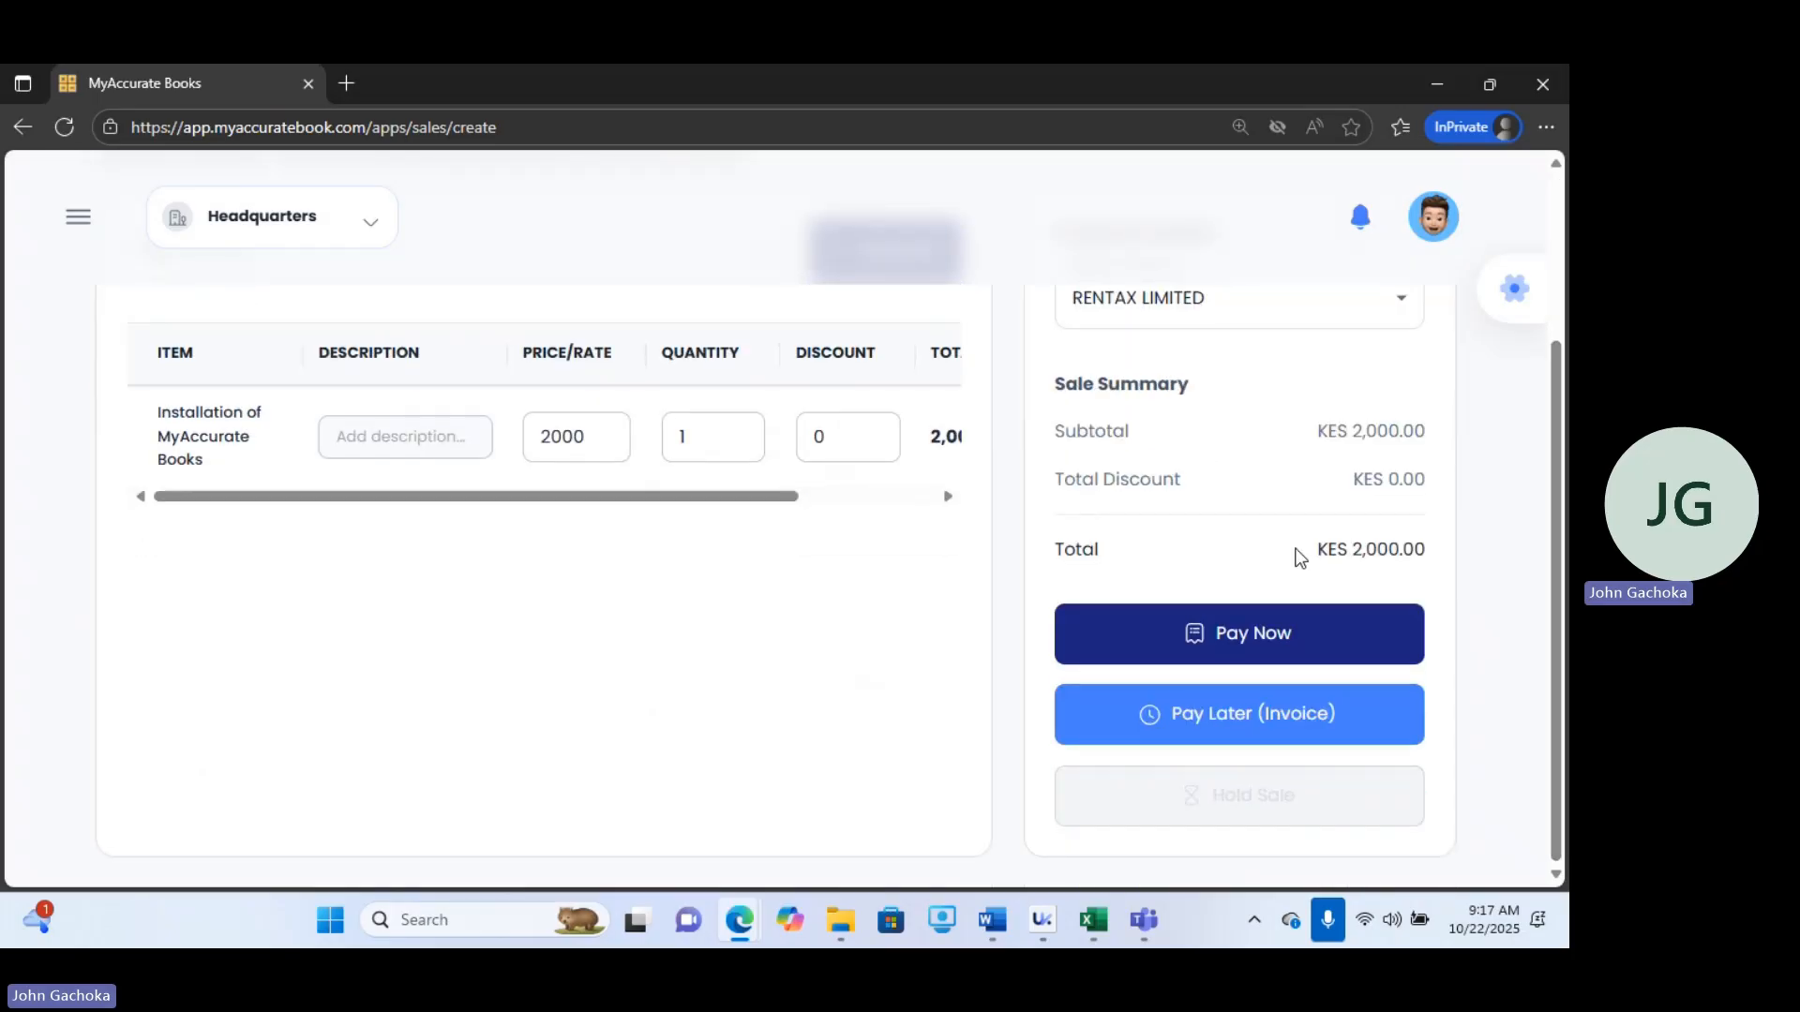
click(1126, 642)
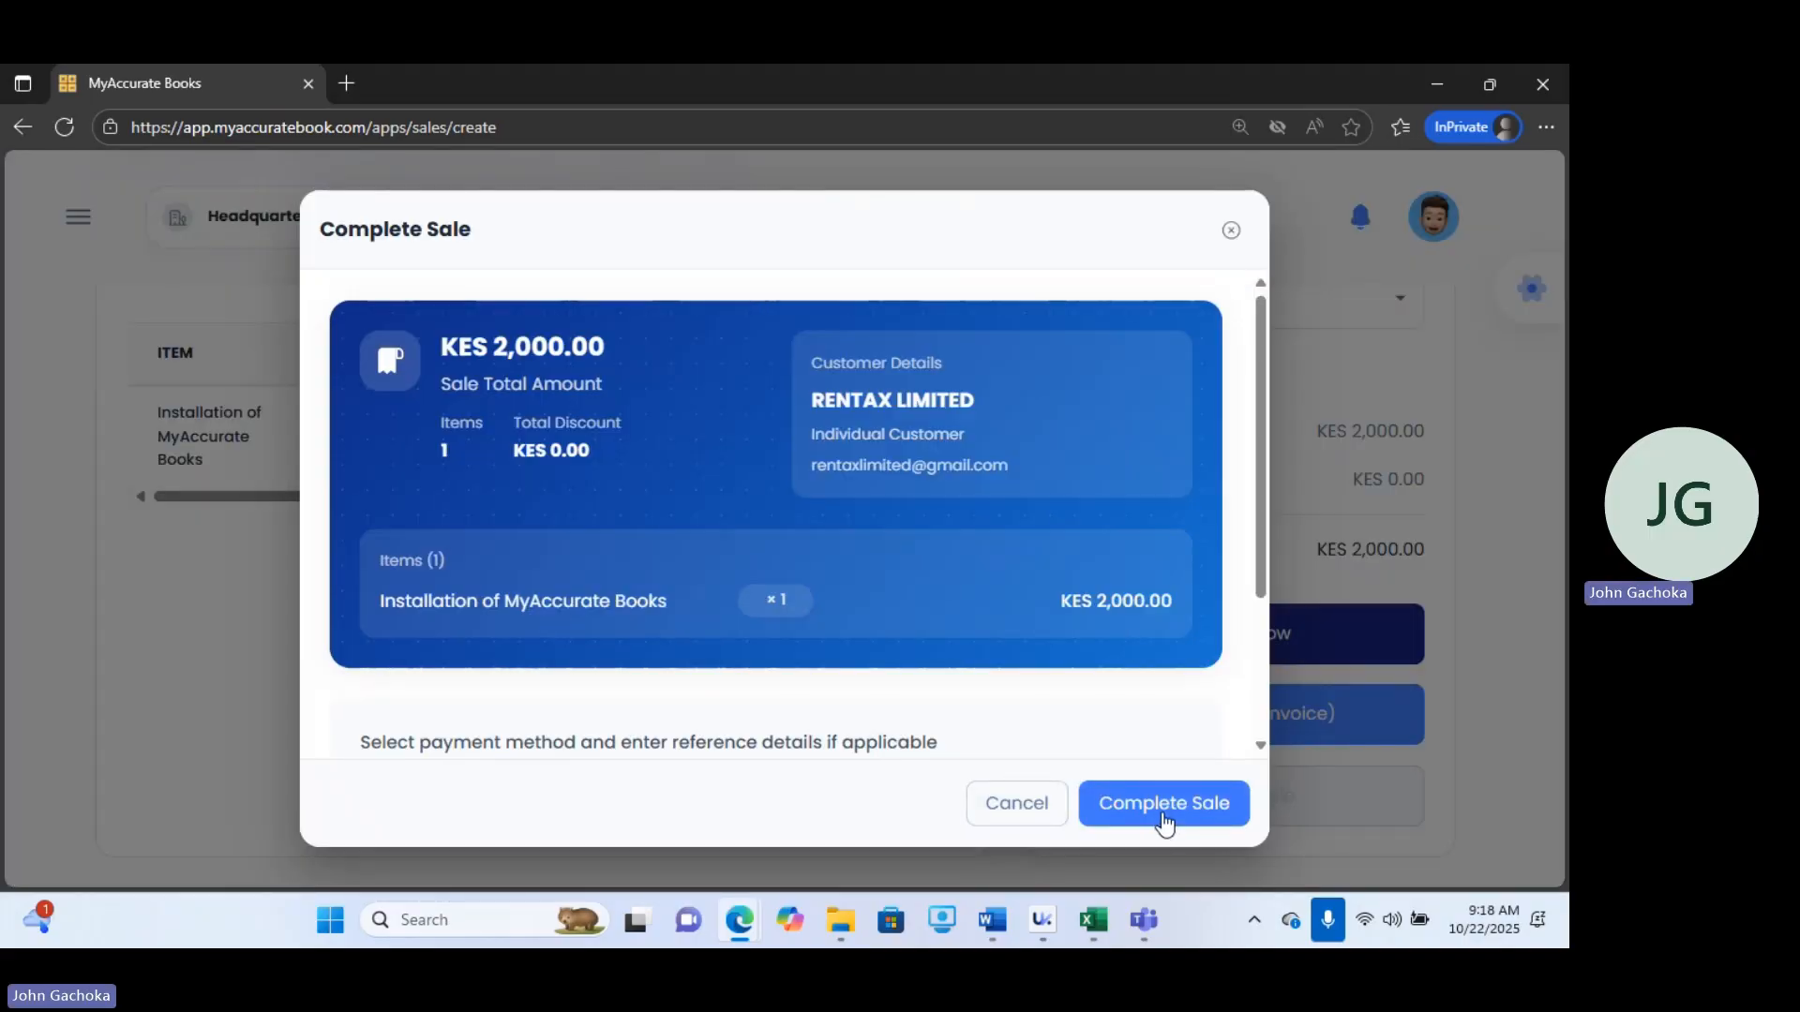
Try to complete the sale, then choose TILL - RWK AFRICA as the single payment method.
click(1165, 823)
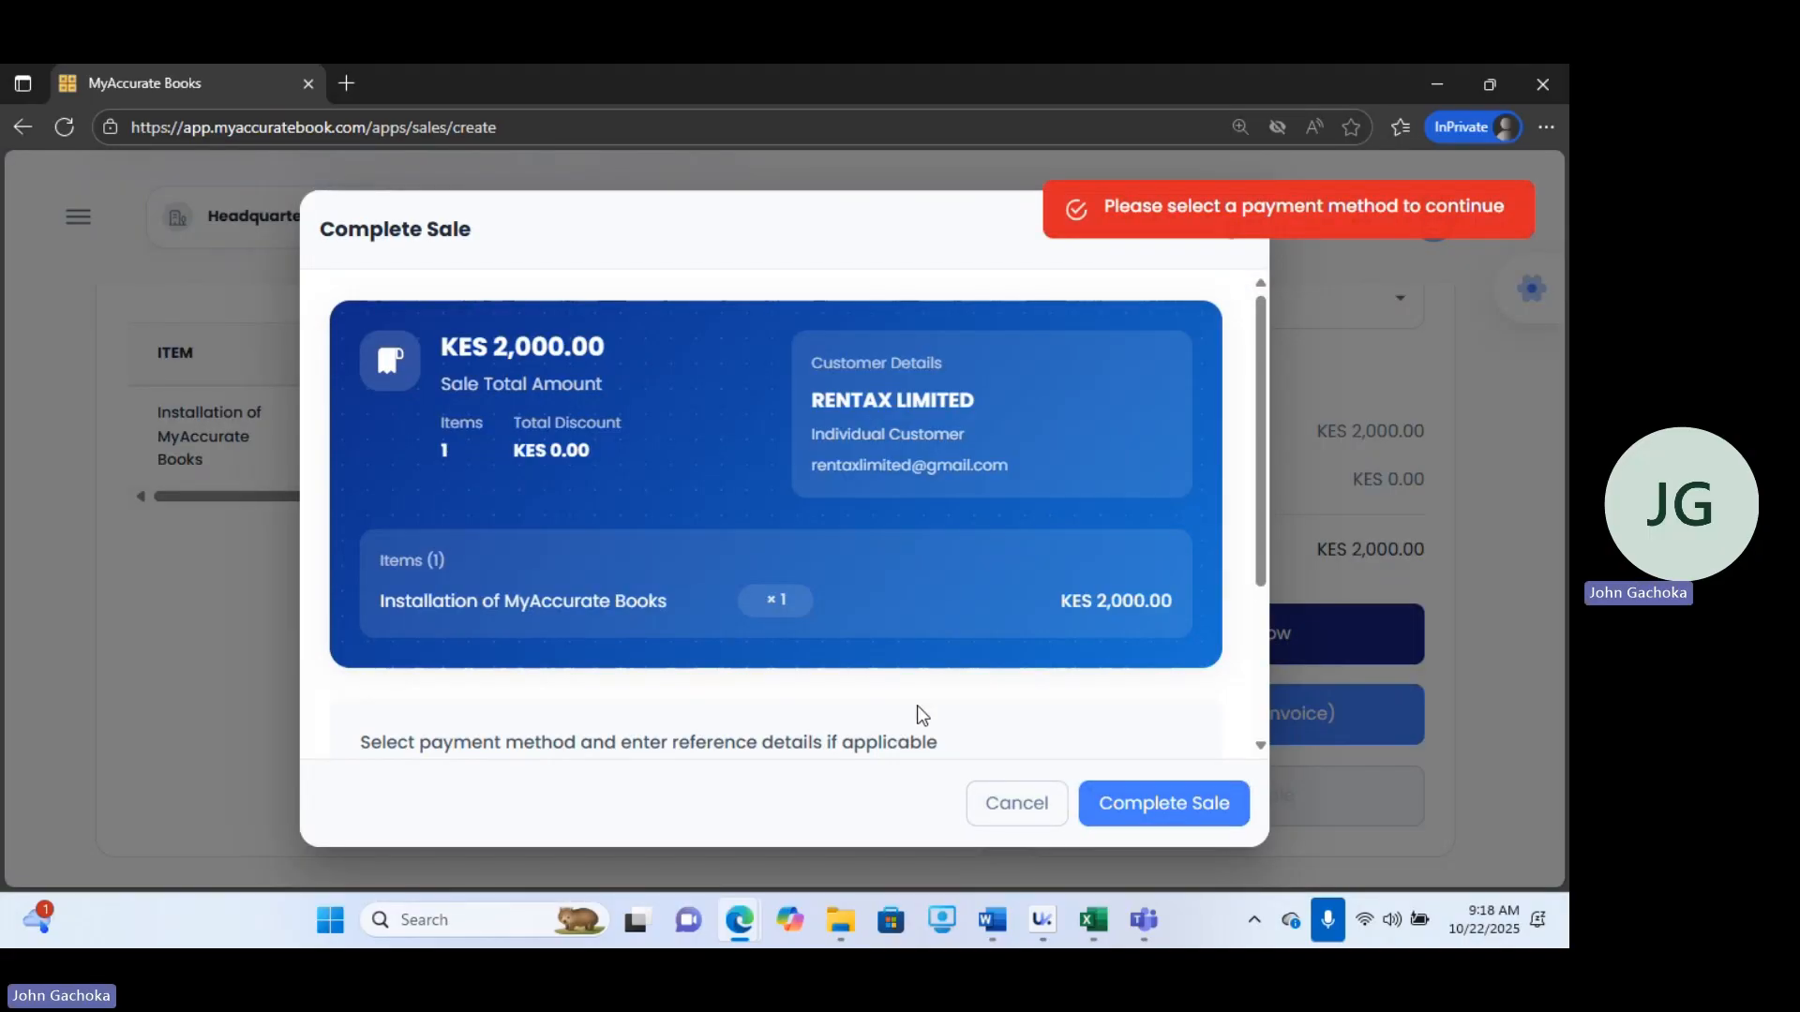
drag(1266, 509, 1266, 712)
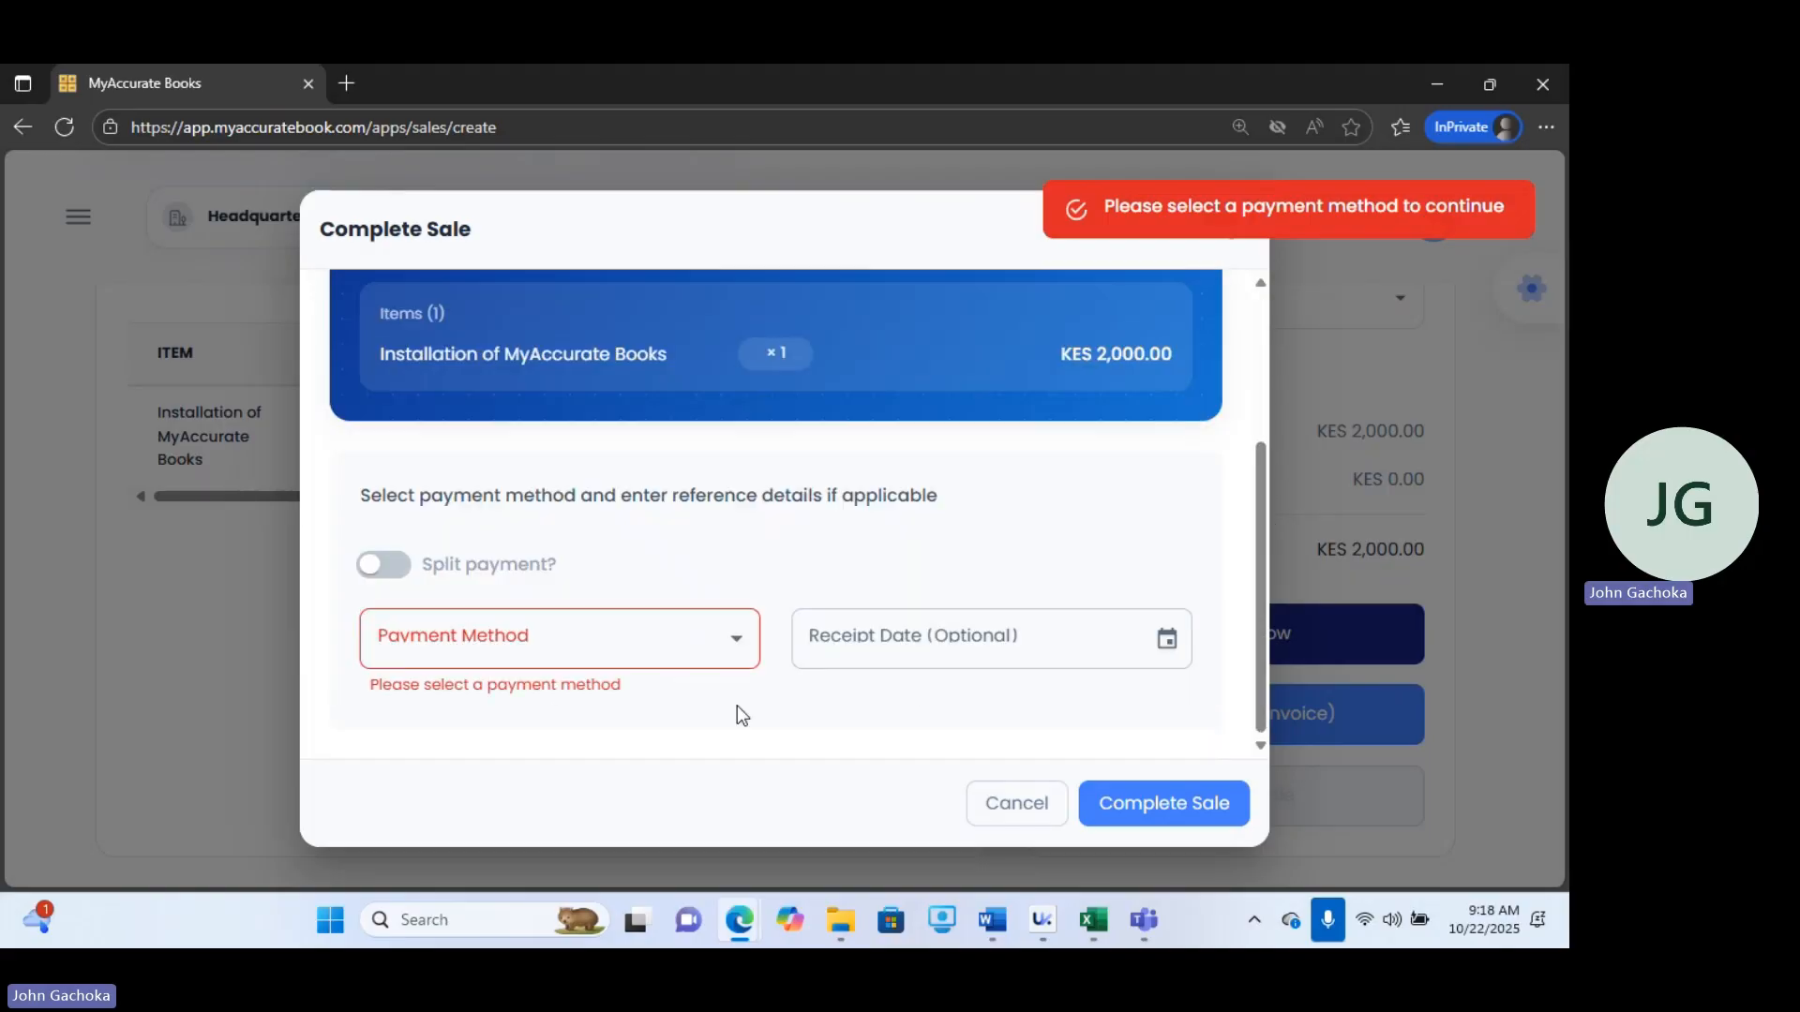
click(600, 659)
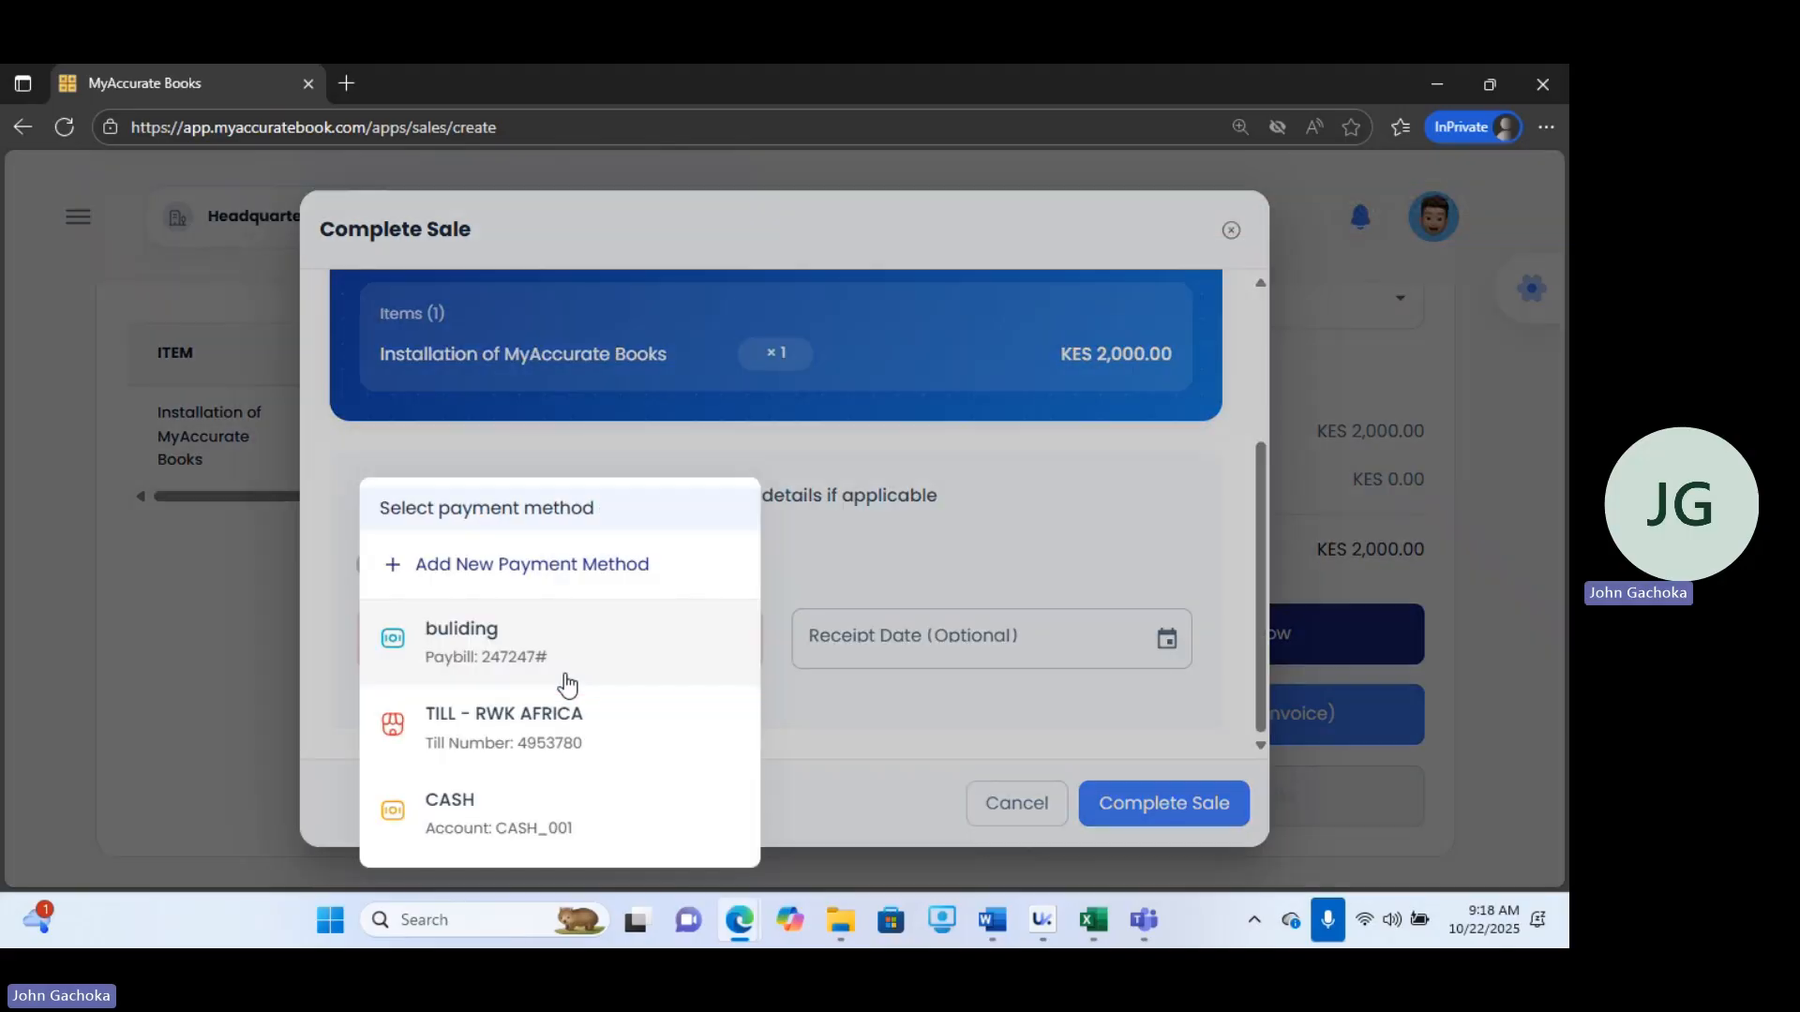
click(469, 729)
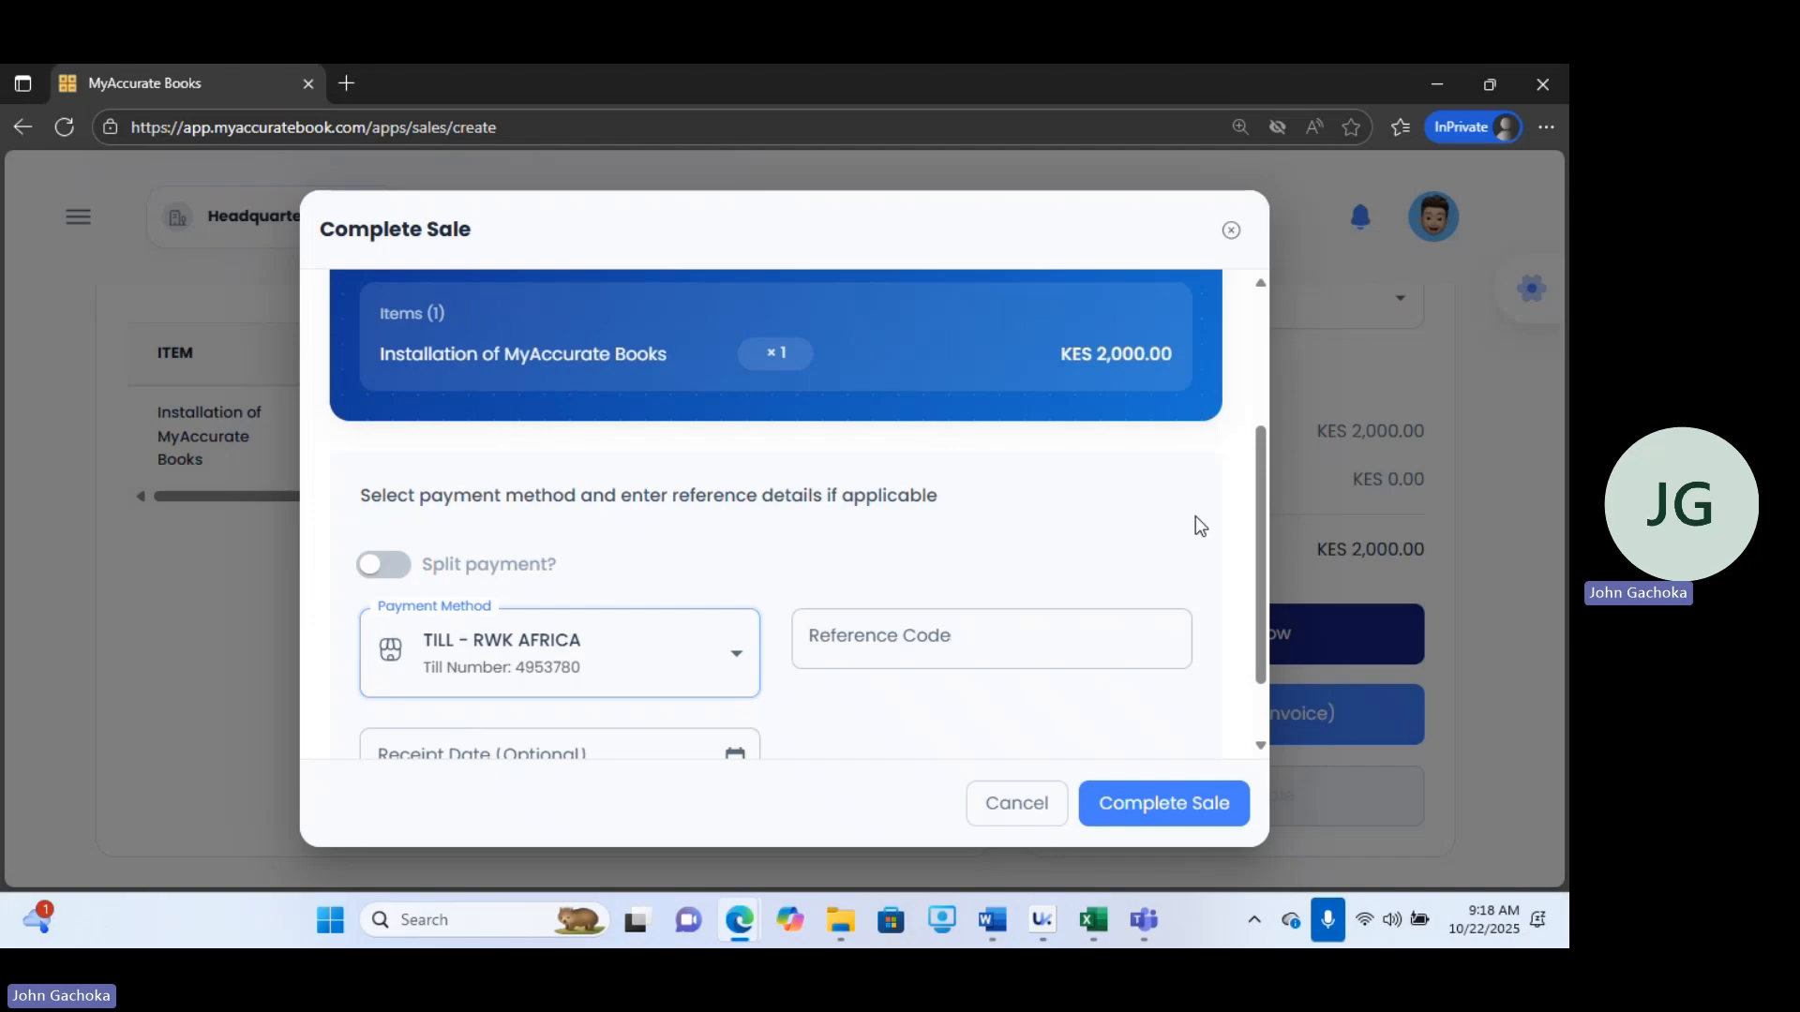
scroll(1196, 517, down, 1)
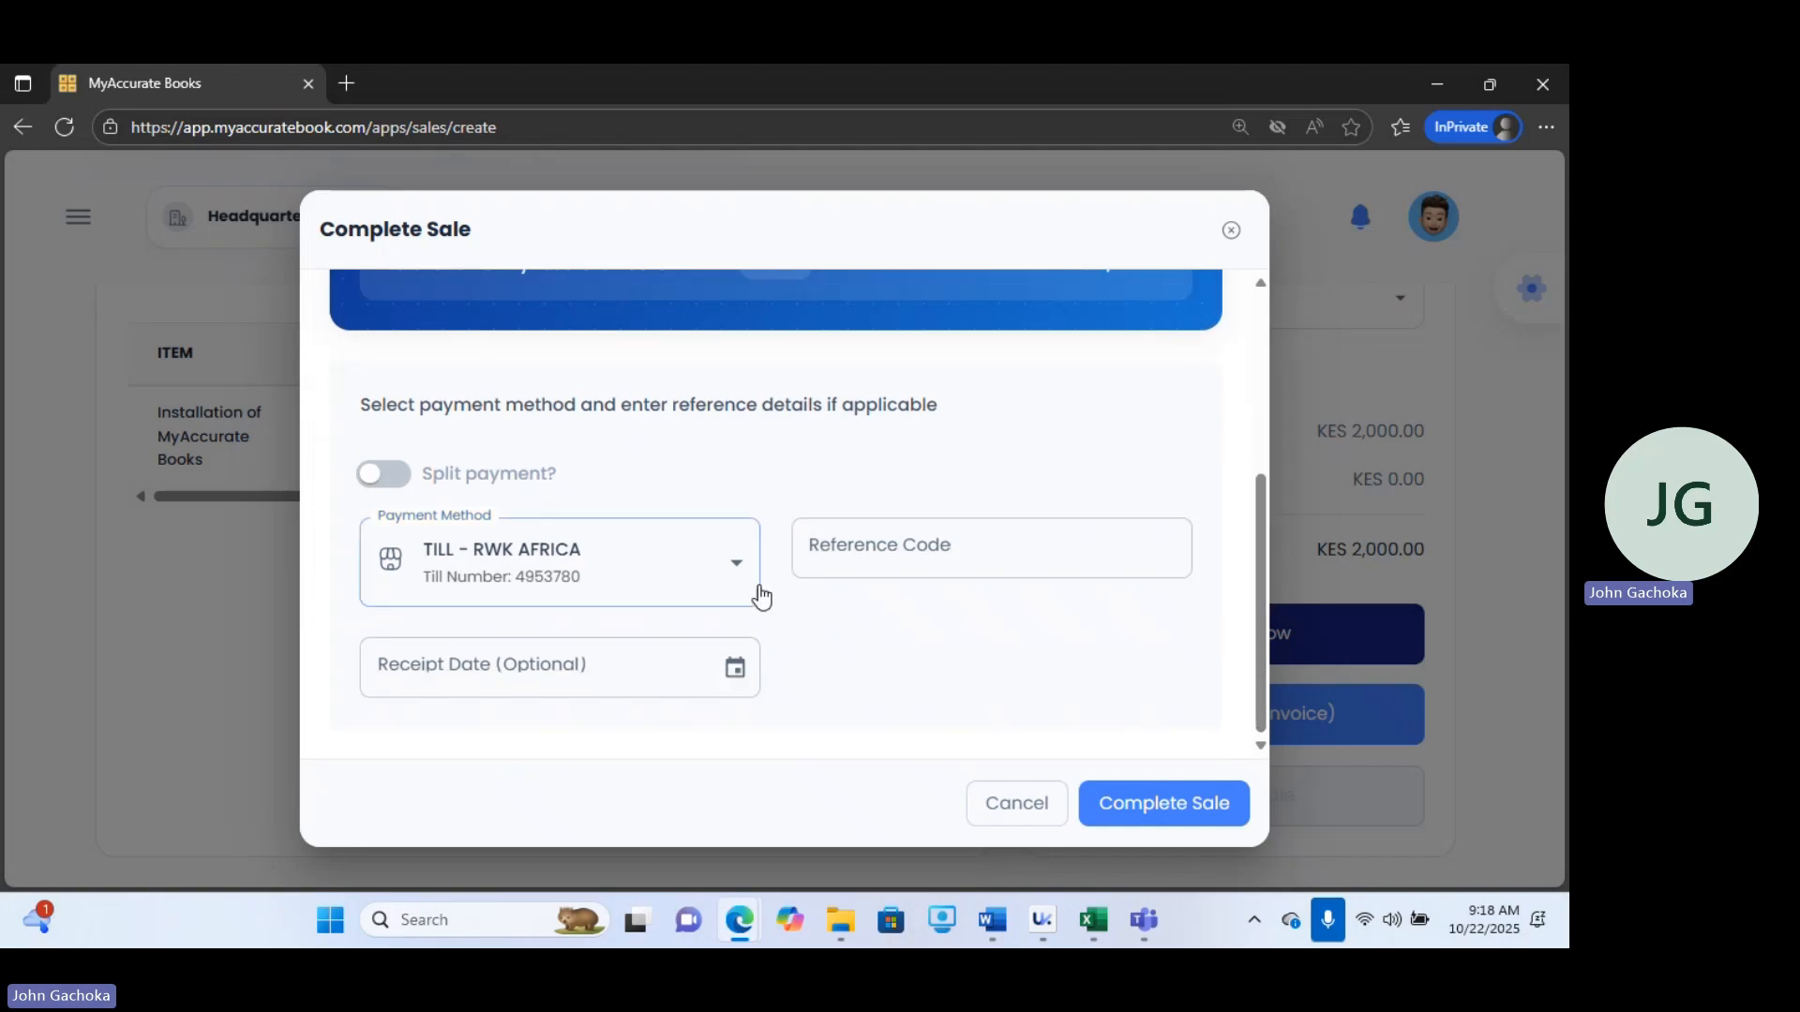
Enable split payment and assign KES 1500 to the TILL - RWK AFRICA payment method.
click(380, 477)
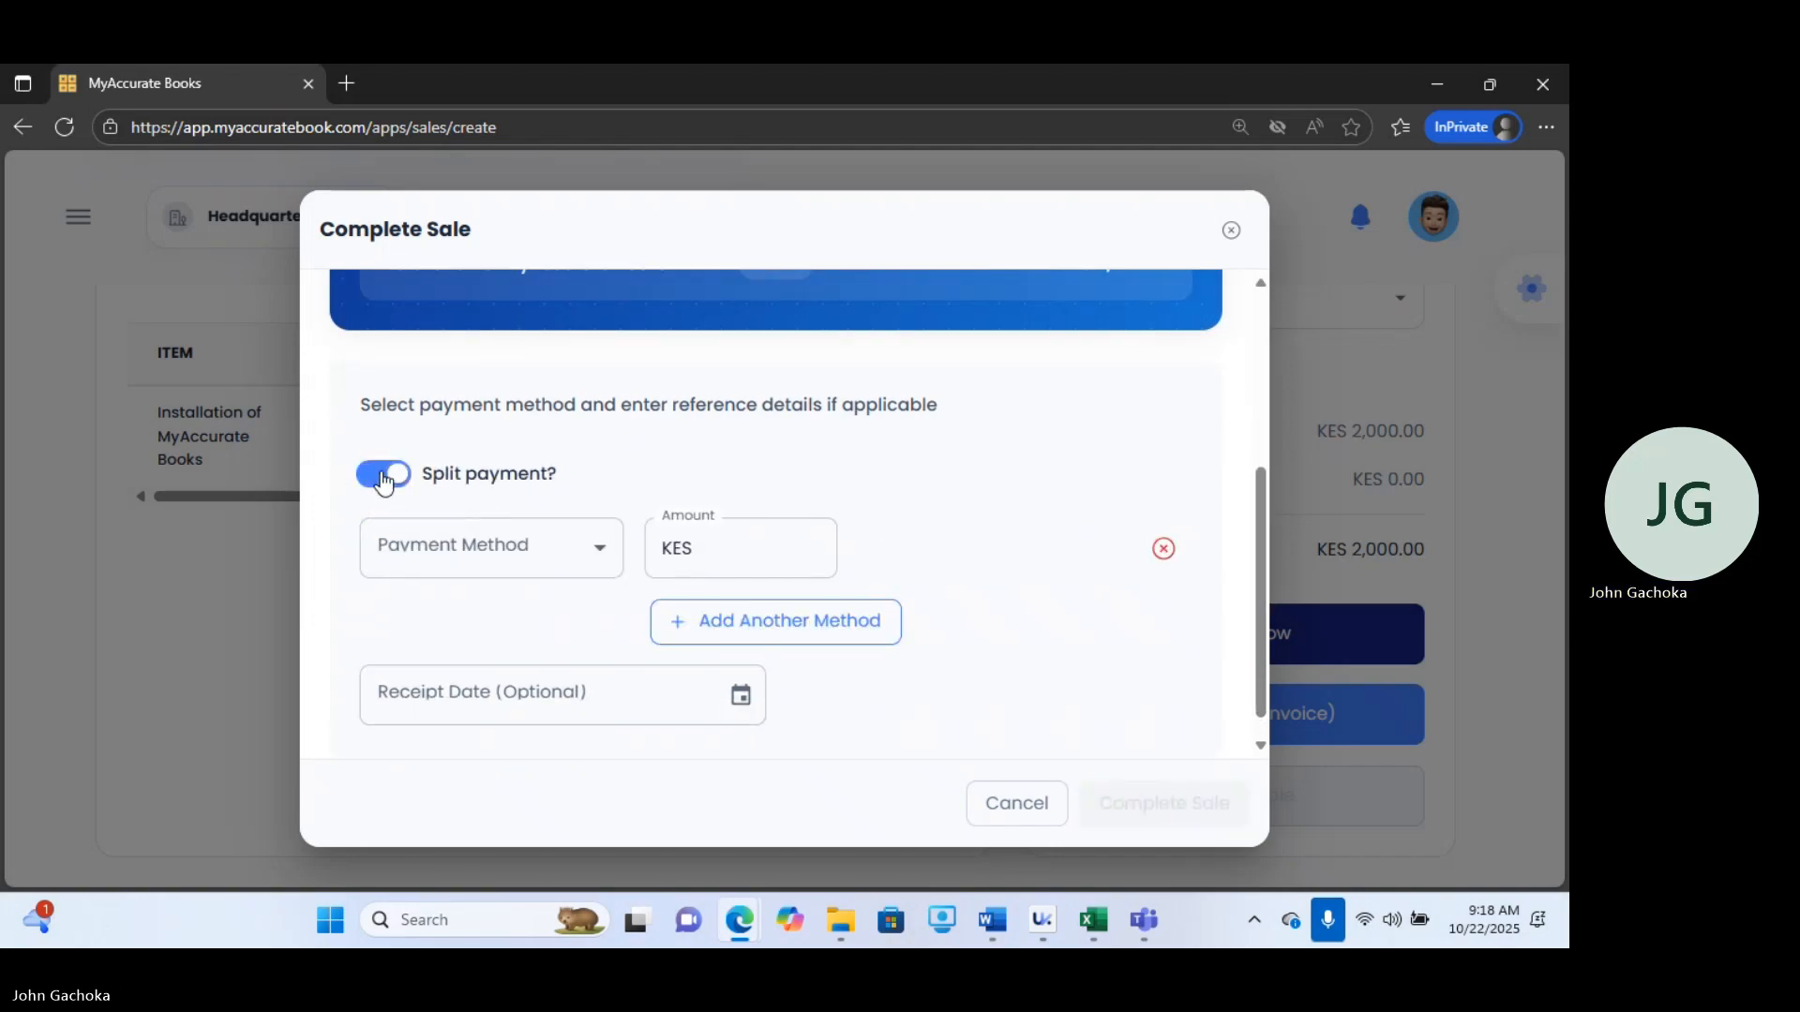
click(476, 551)
click(458, 731)
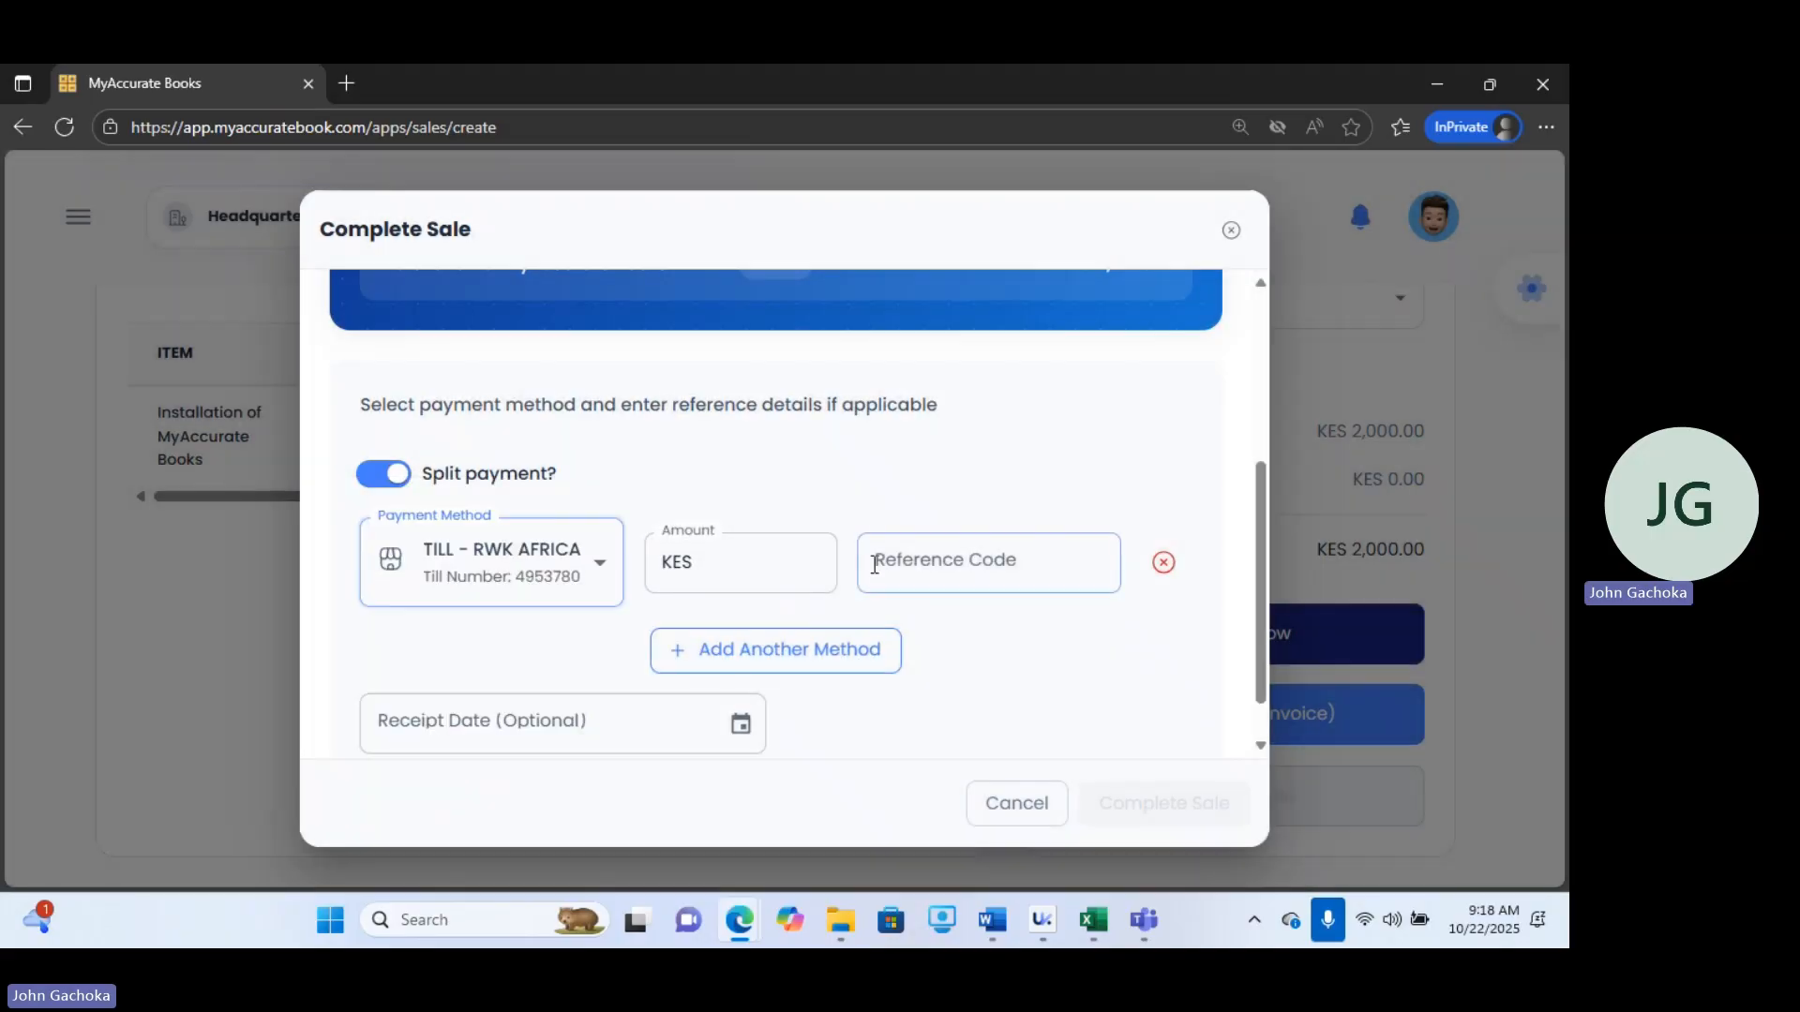
click(781, 569)
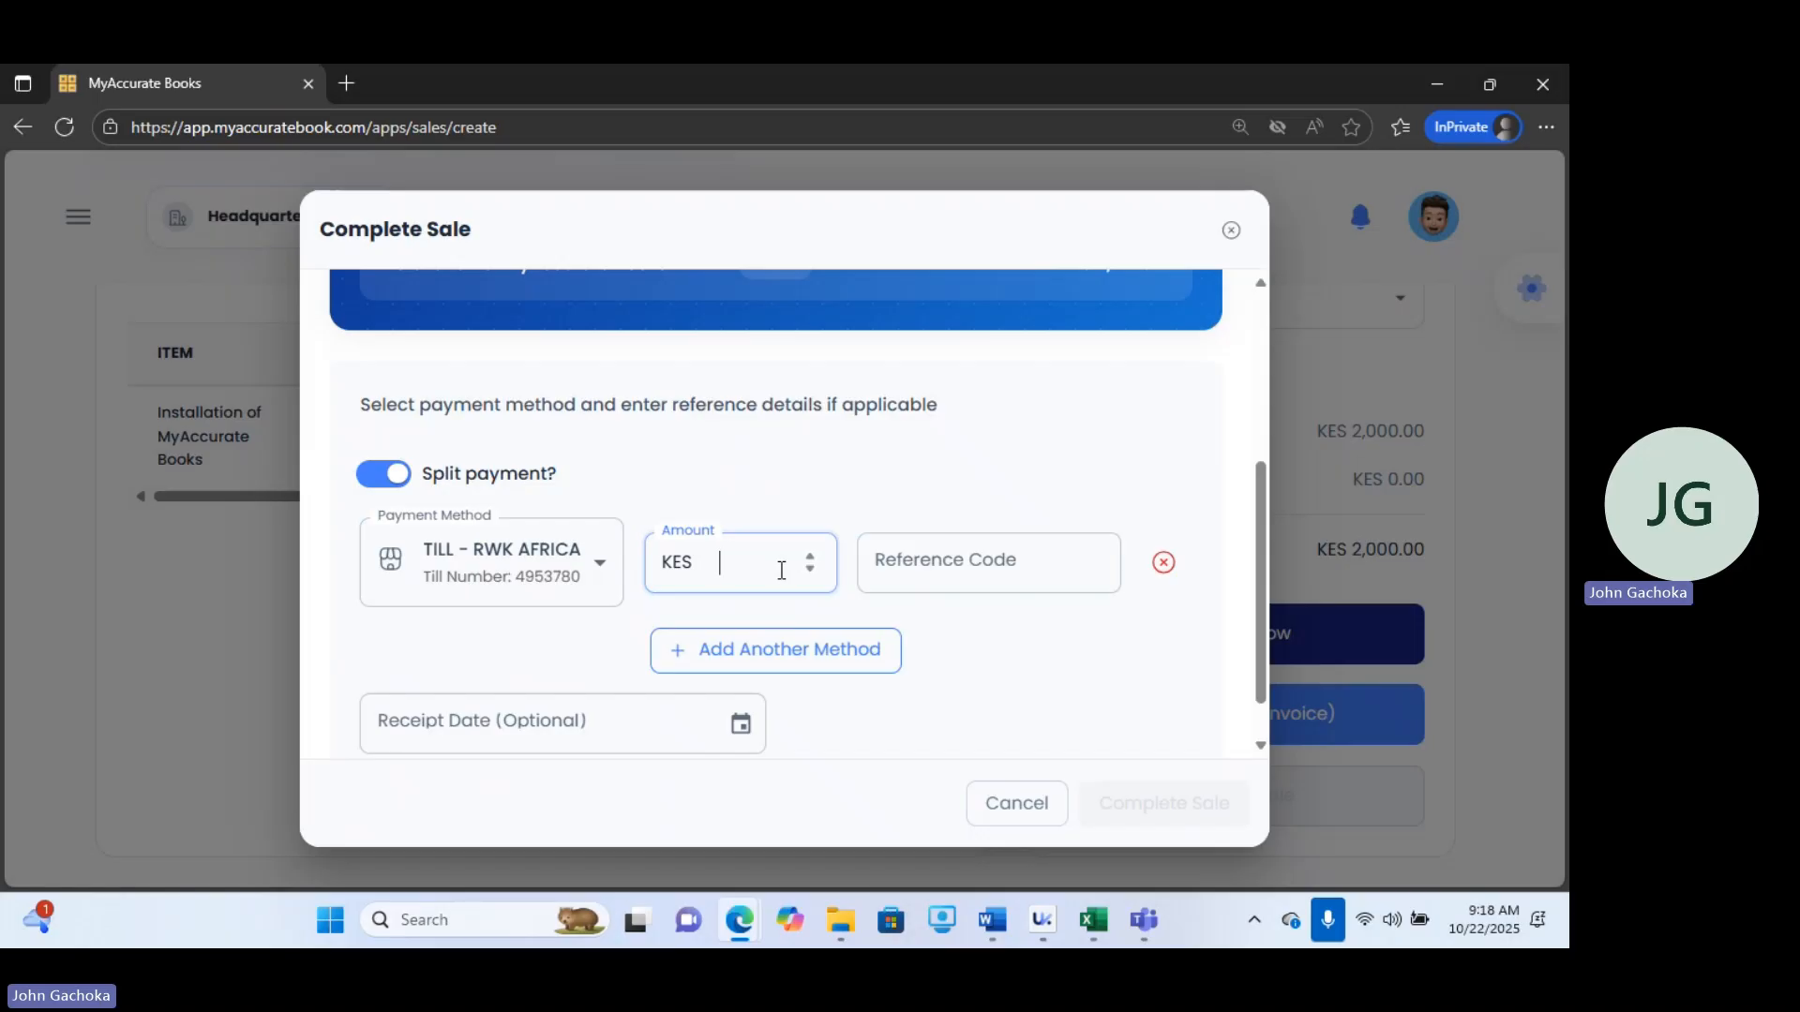
text(2)
key(BackSpace)
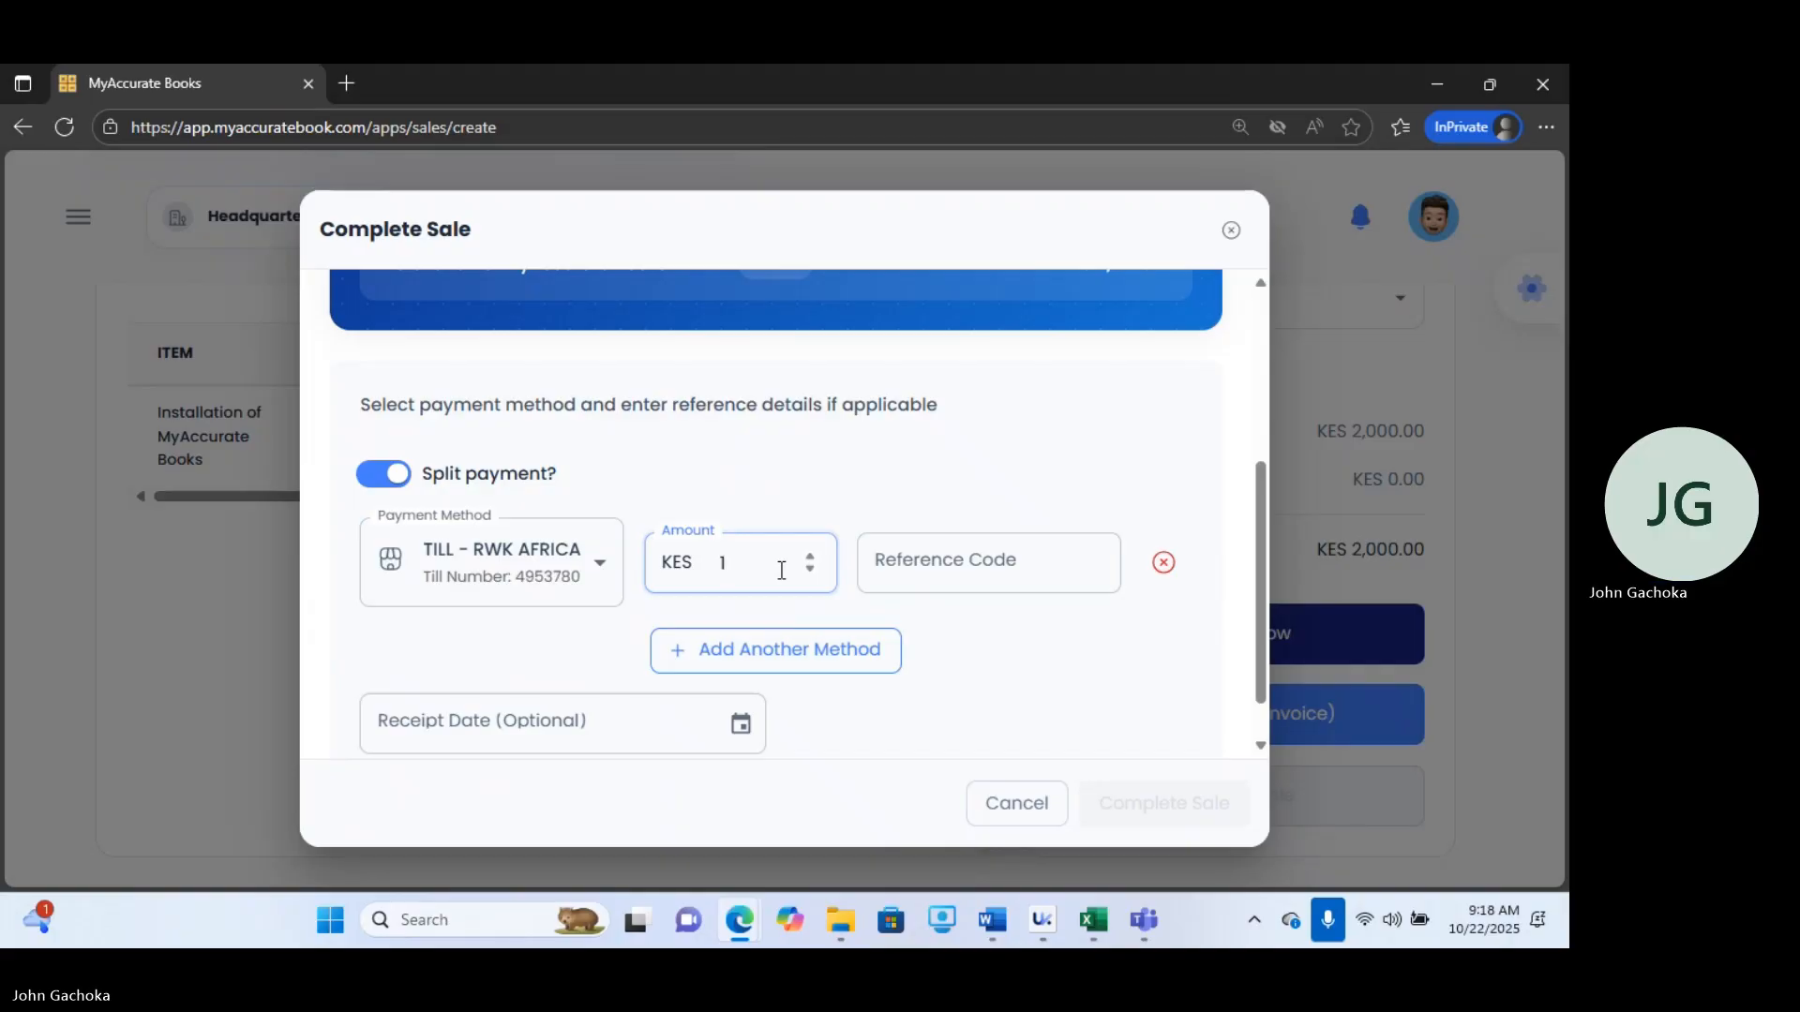
text(500)
Add a second CASH payment of KES 500 and complete the sale.
click(788, 661)
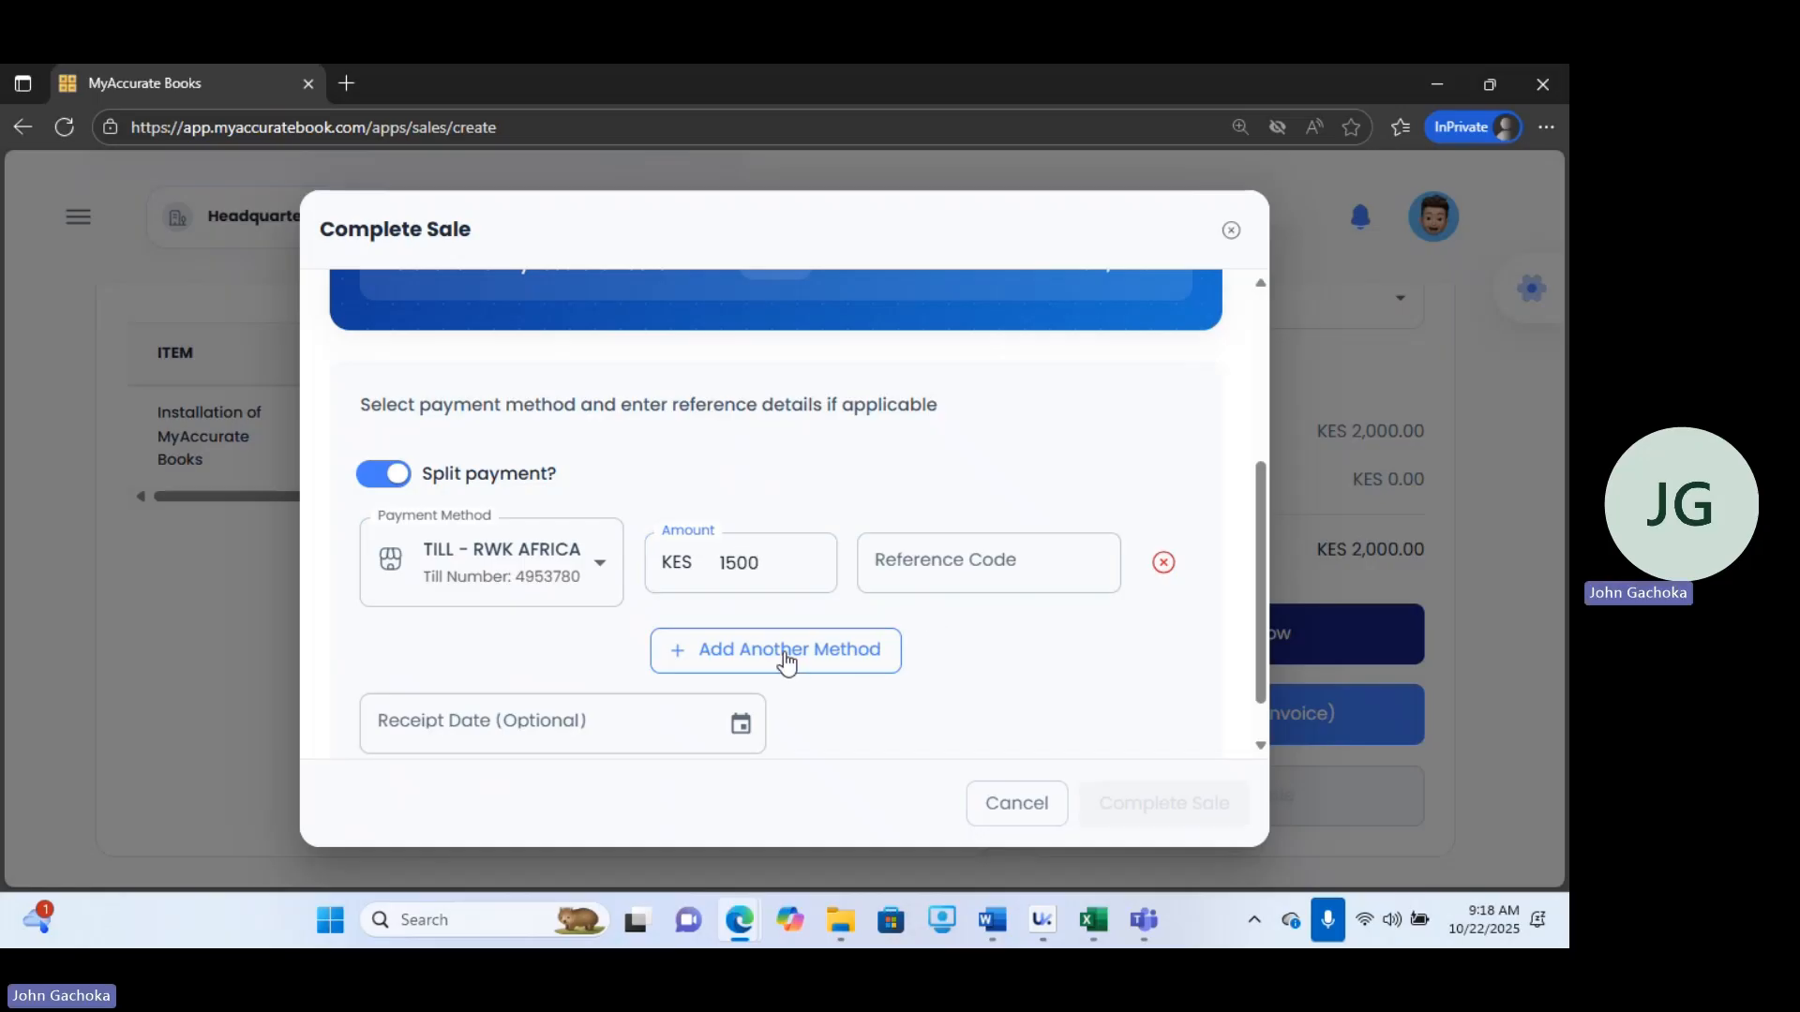
click(487, 658)
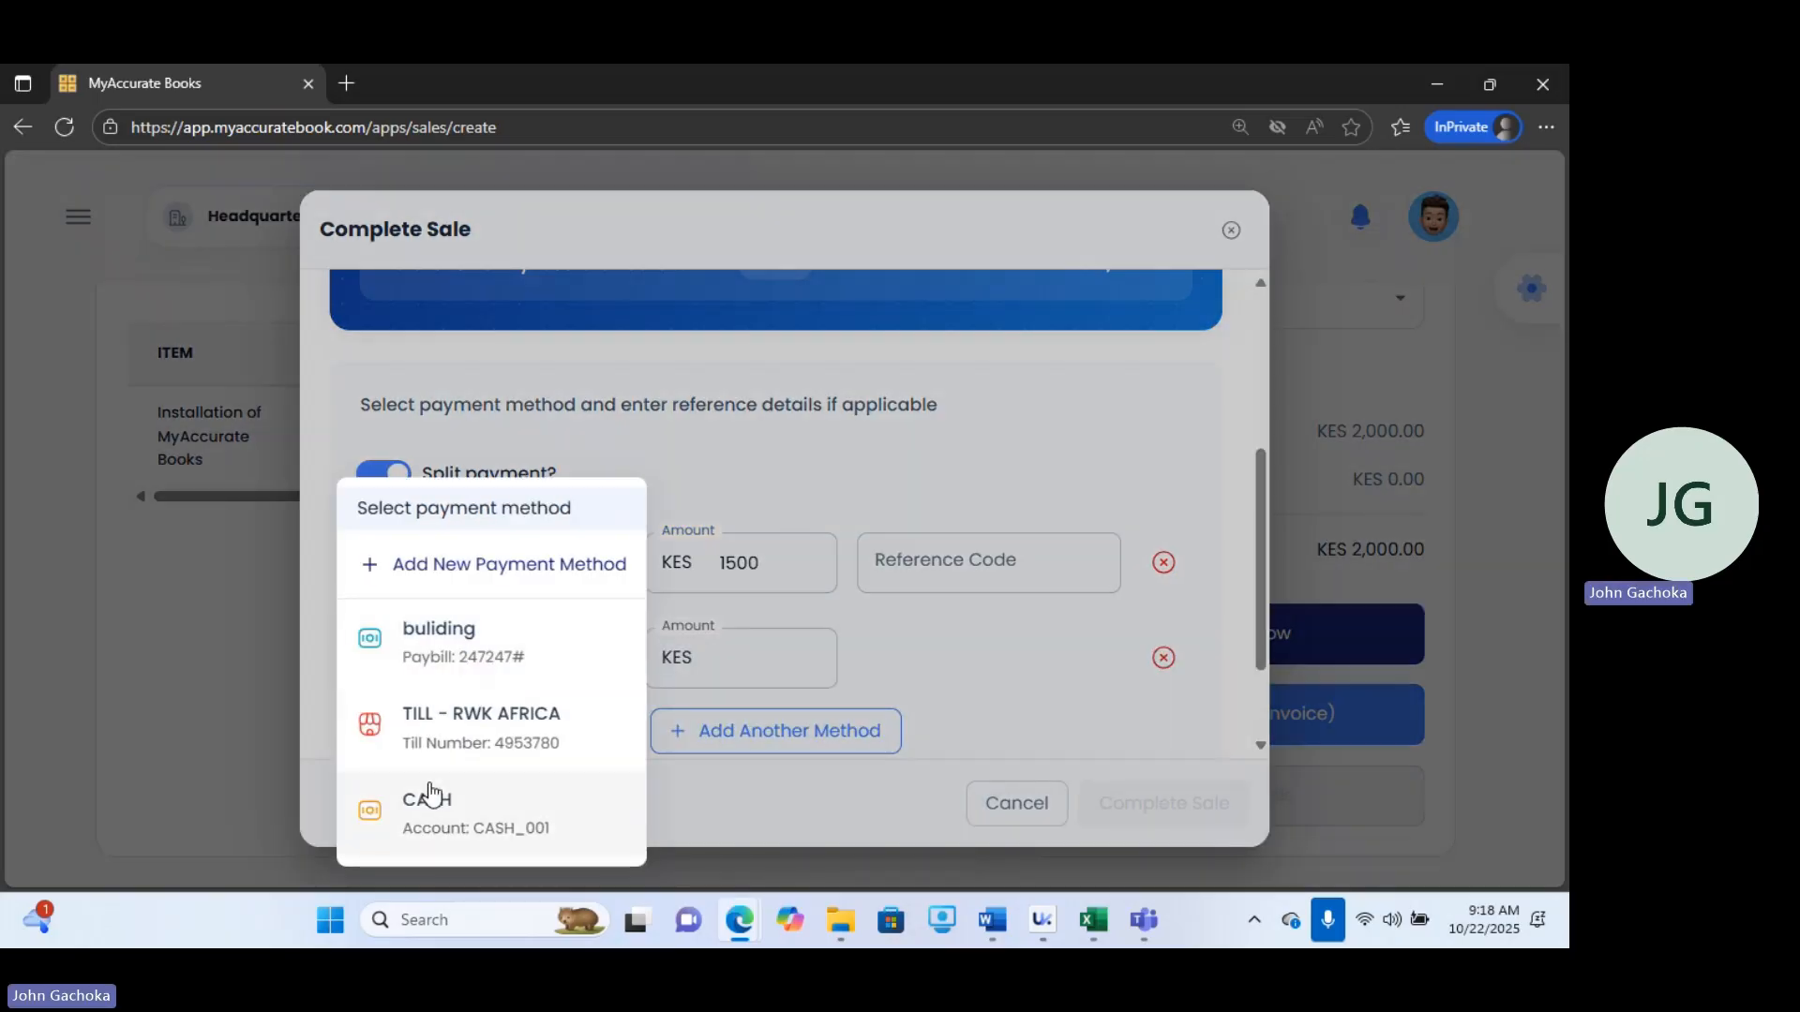
click(431, 795)
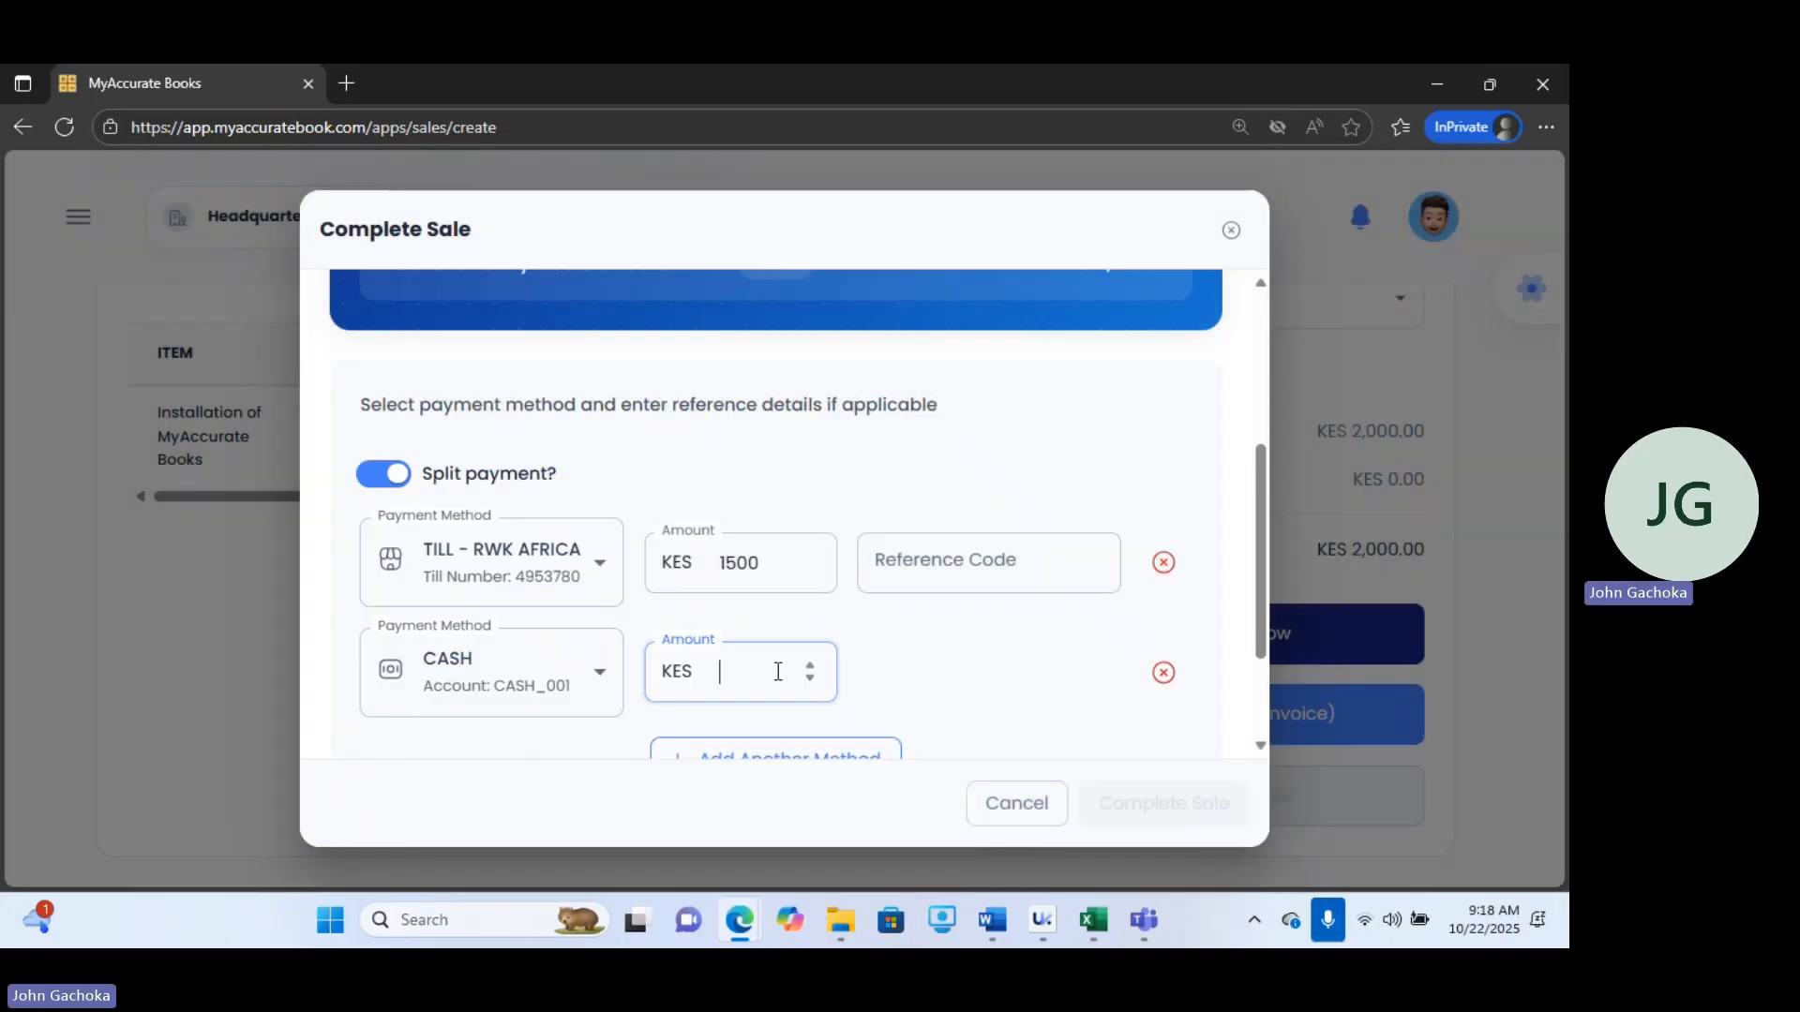
text(500)
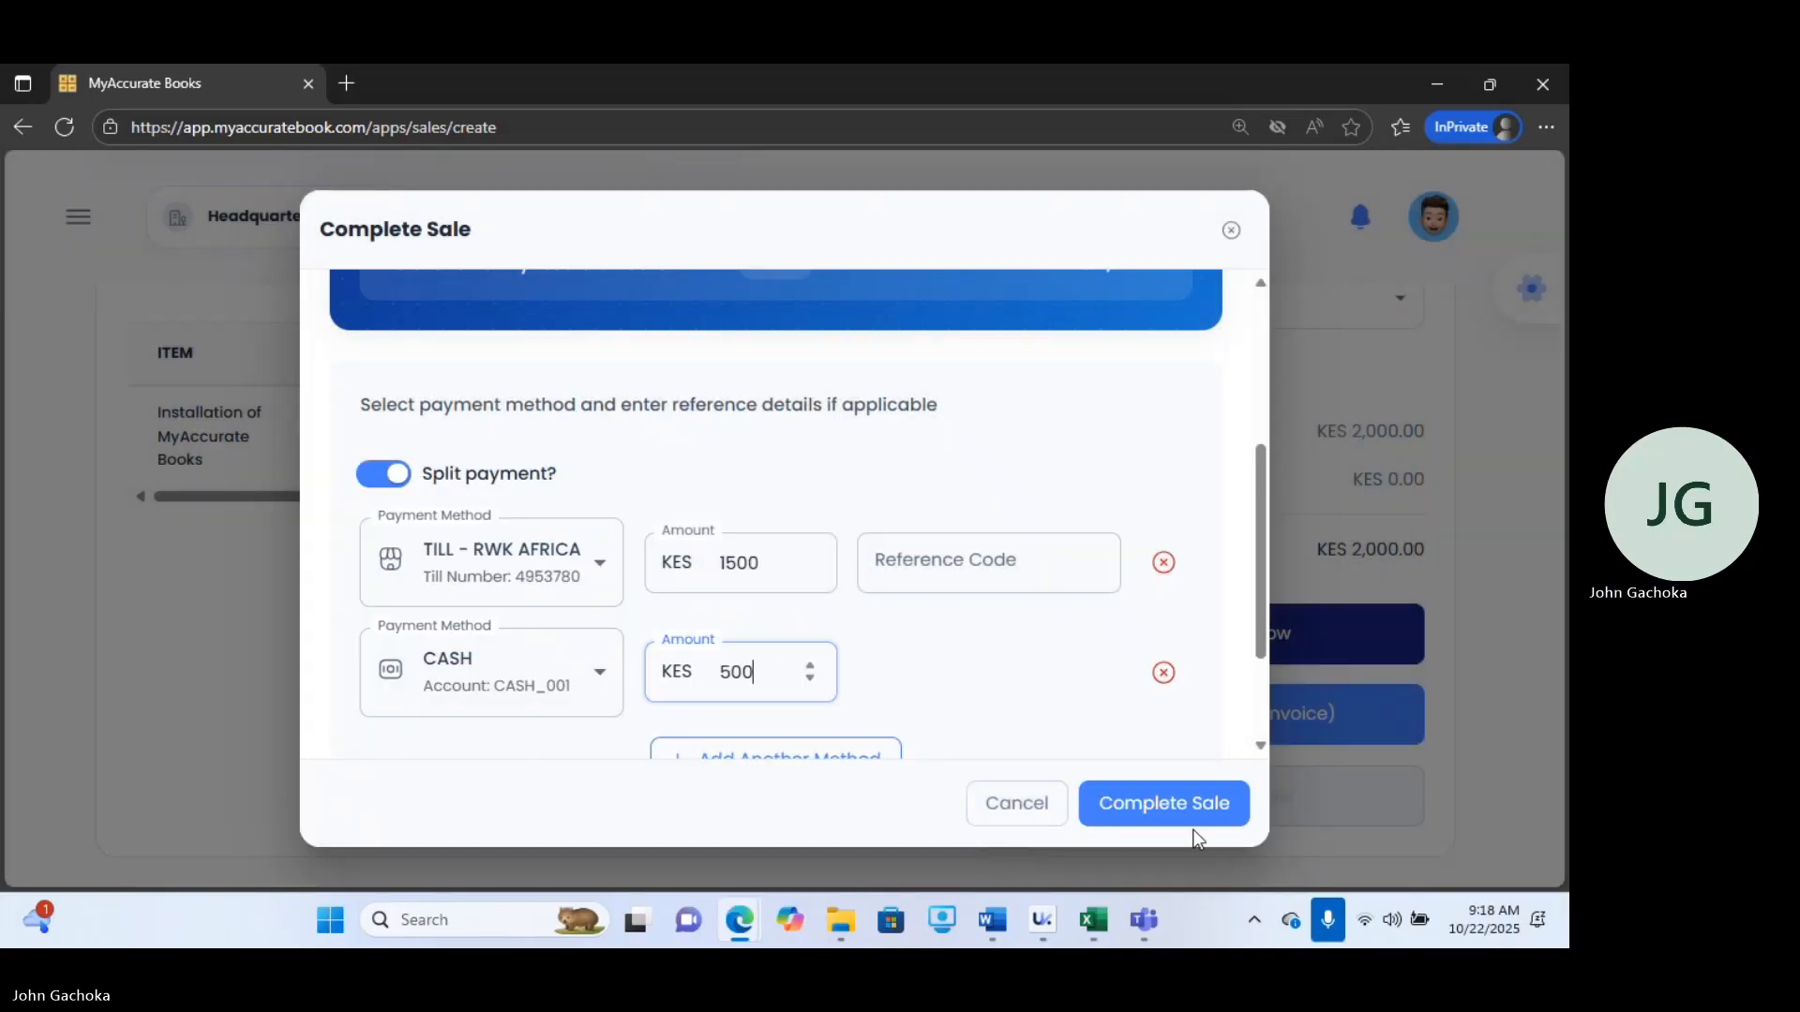
click(1183, 814)
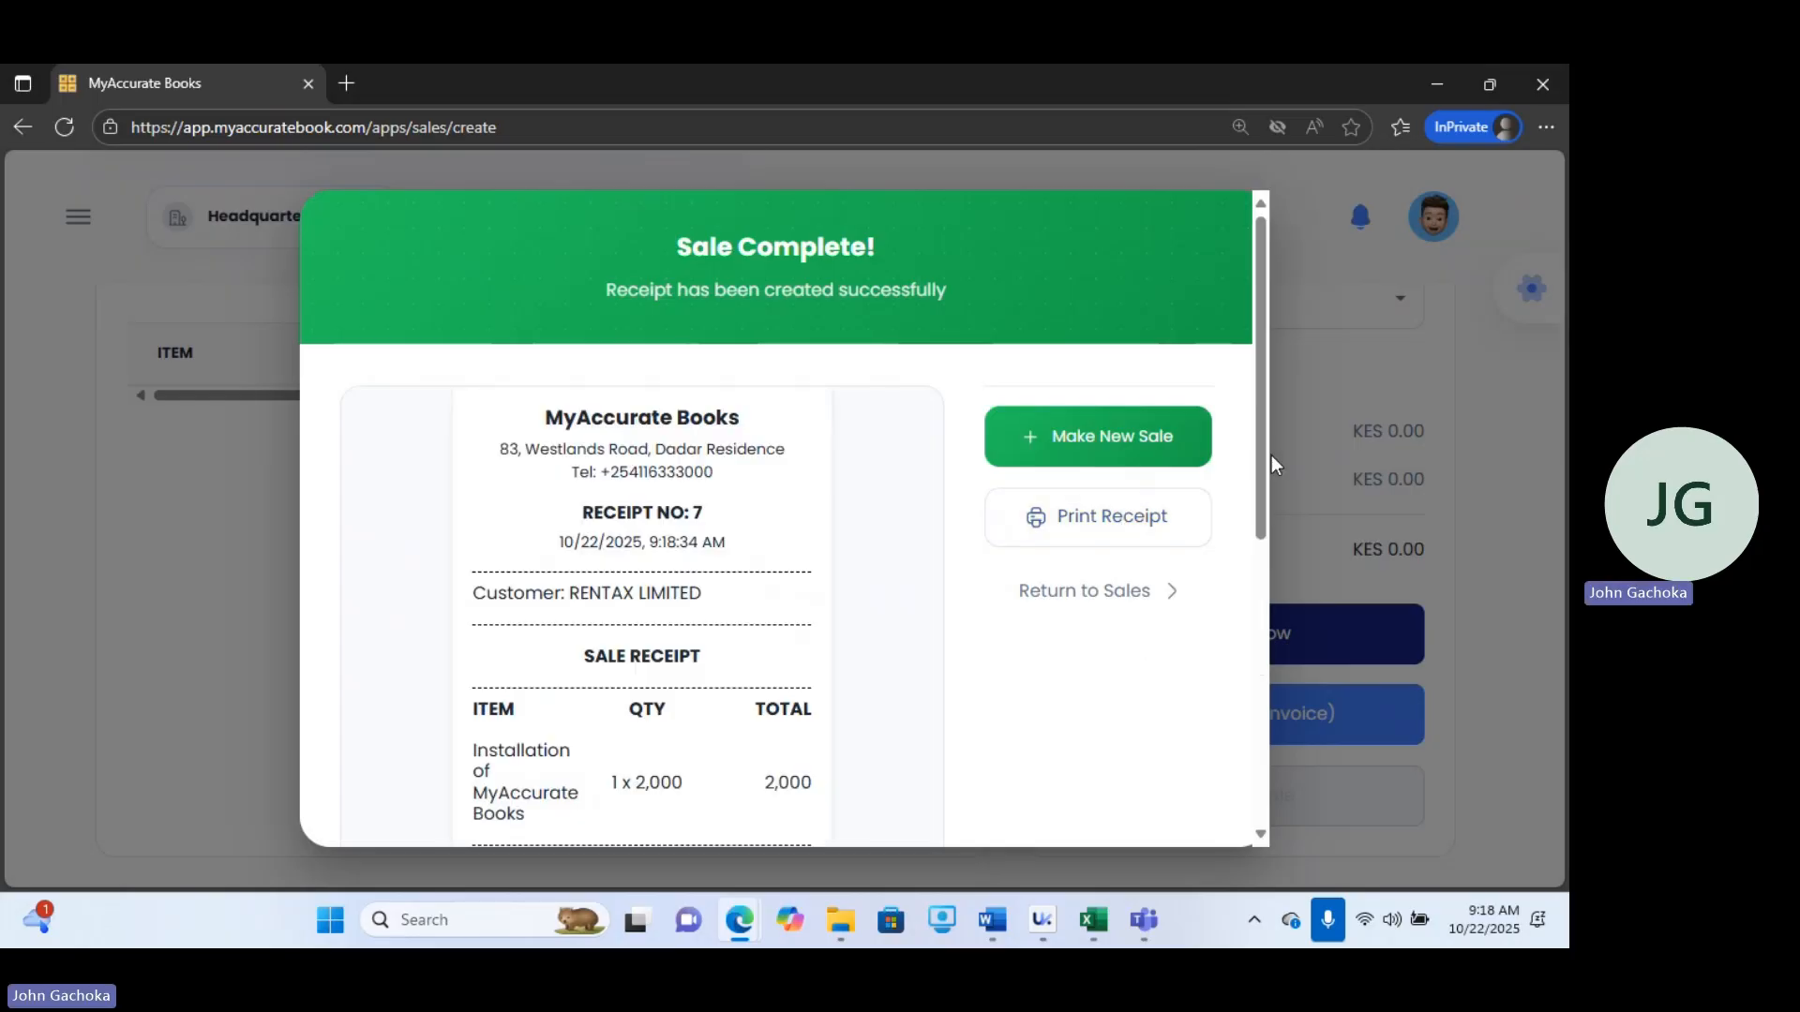
Return to sales and open the Quotations page.
drag(1262, 490, 1298, 444)
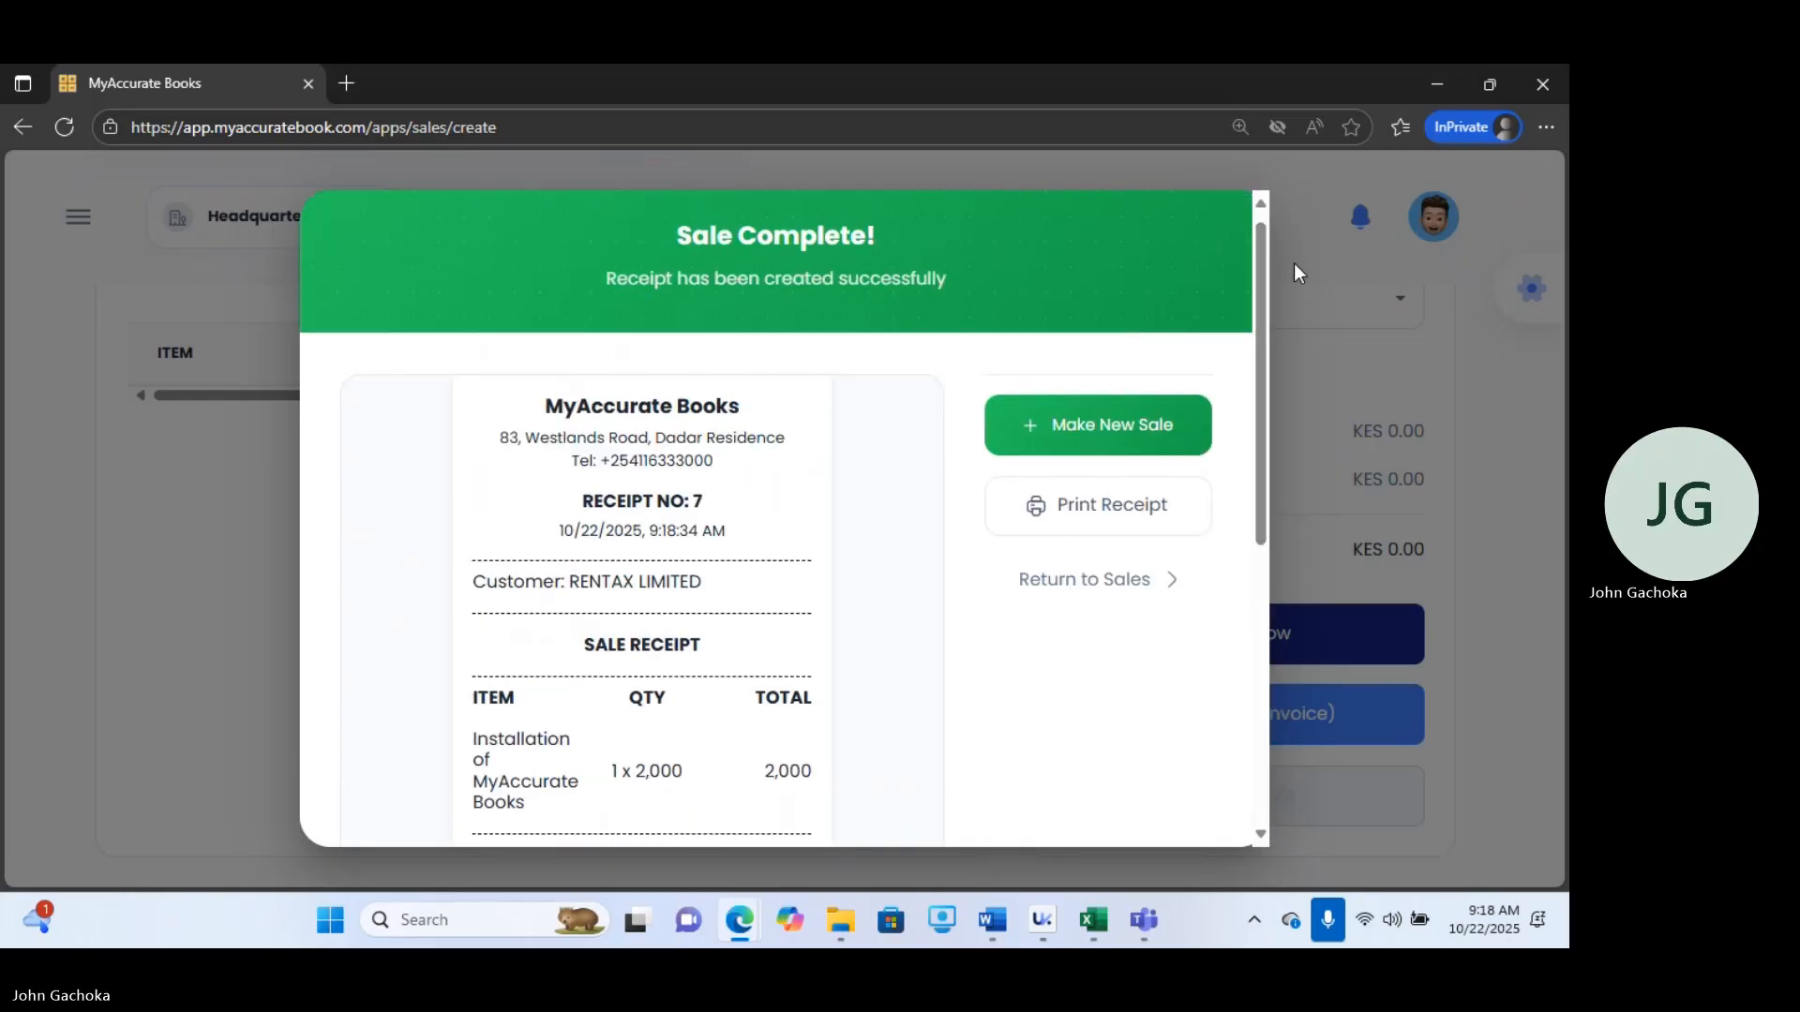
click(1095, 582)
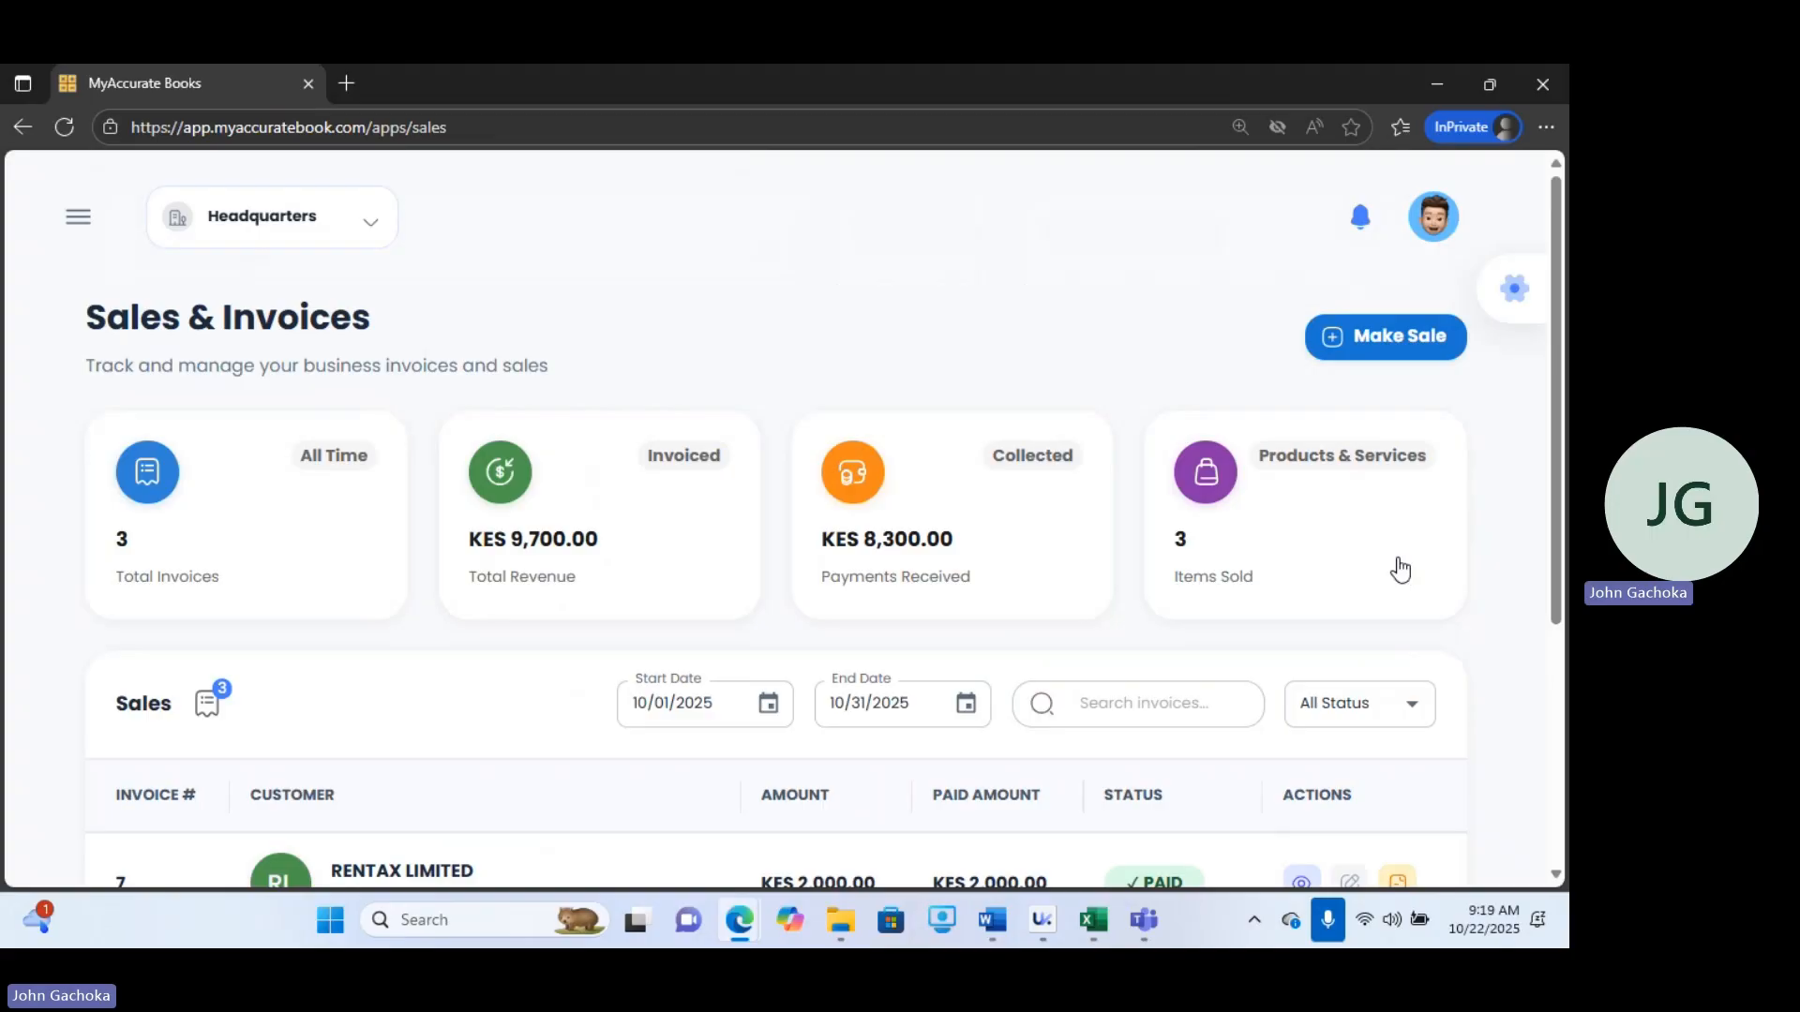
click(78, 216)
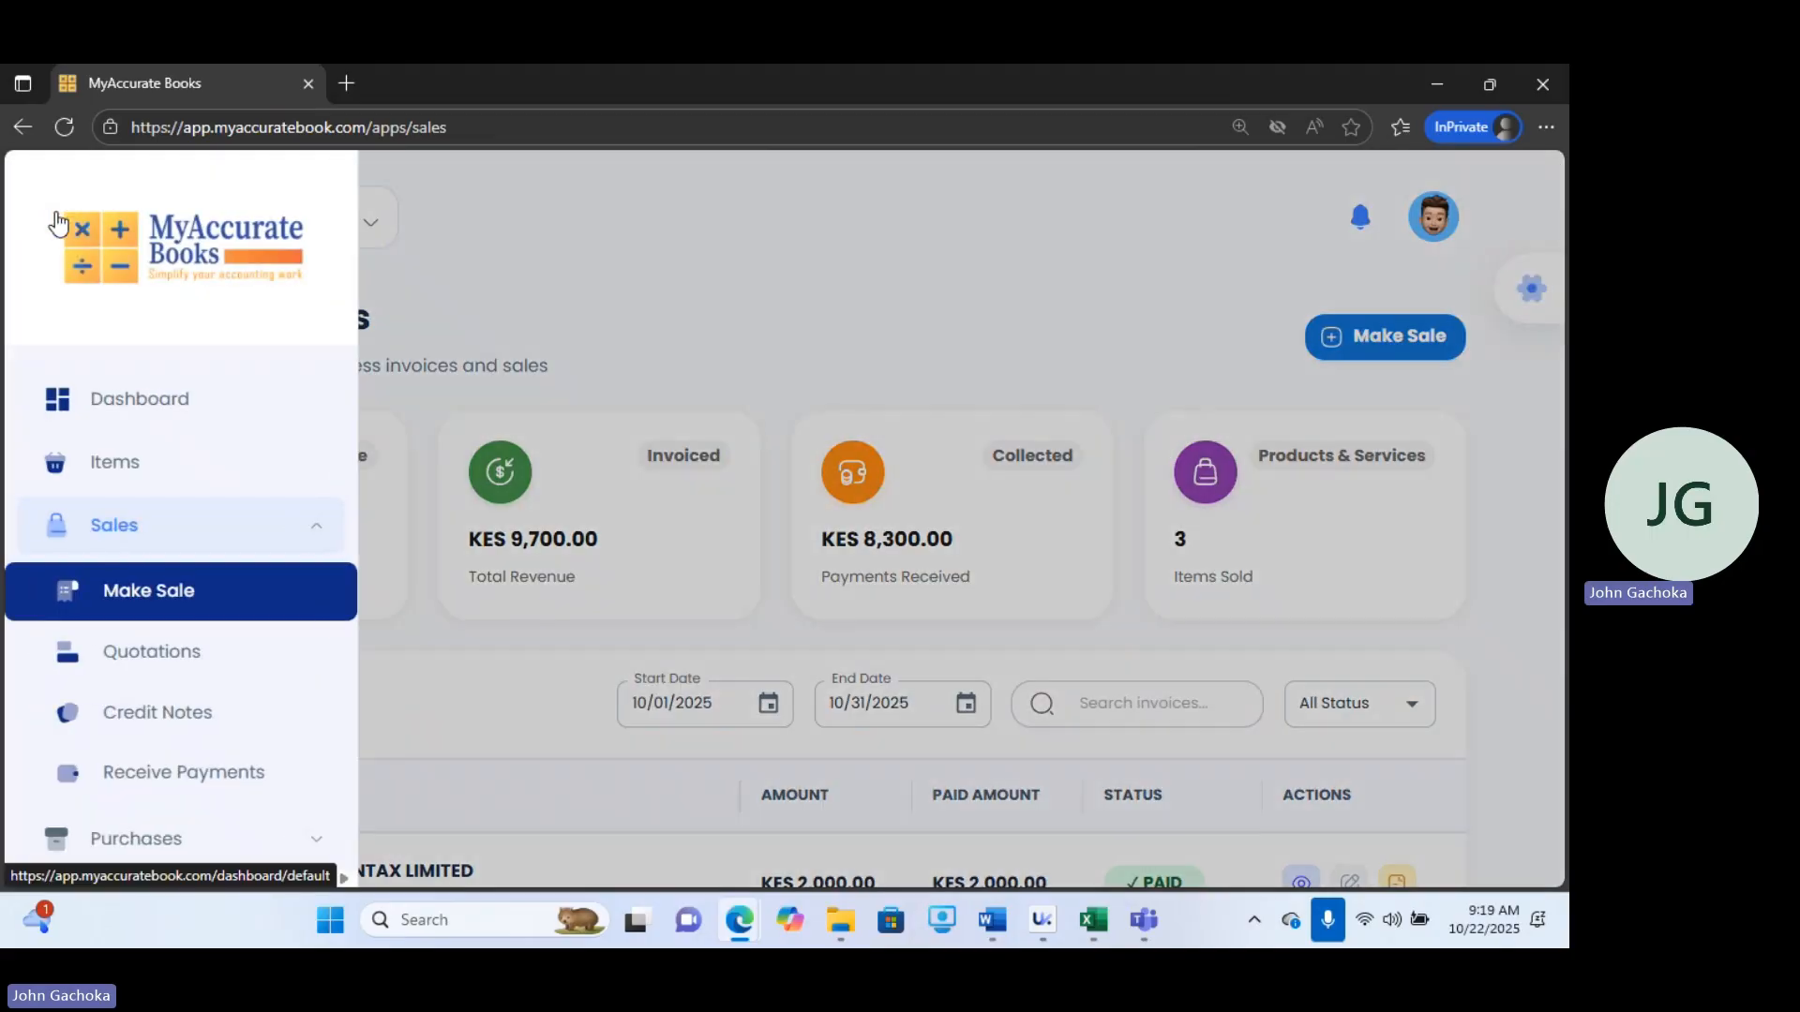
click(161, 673)
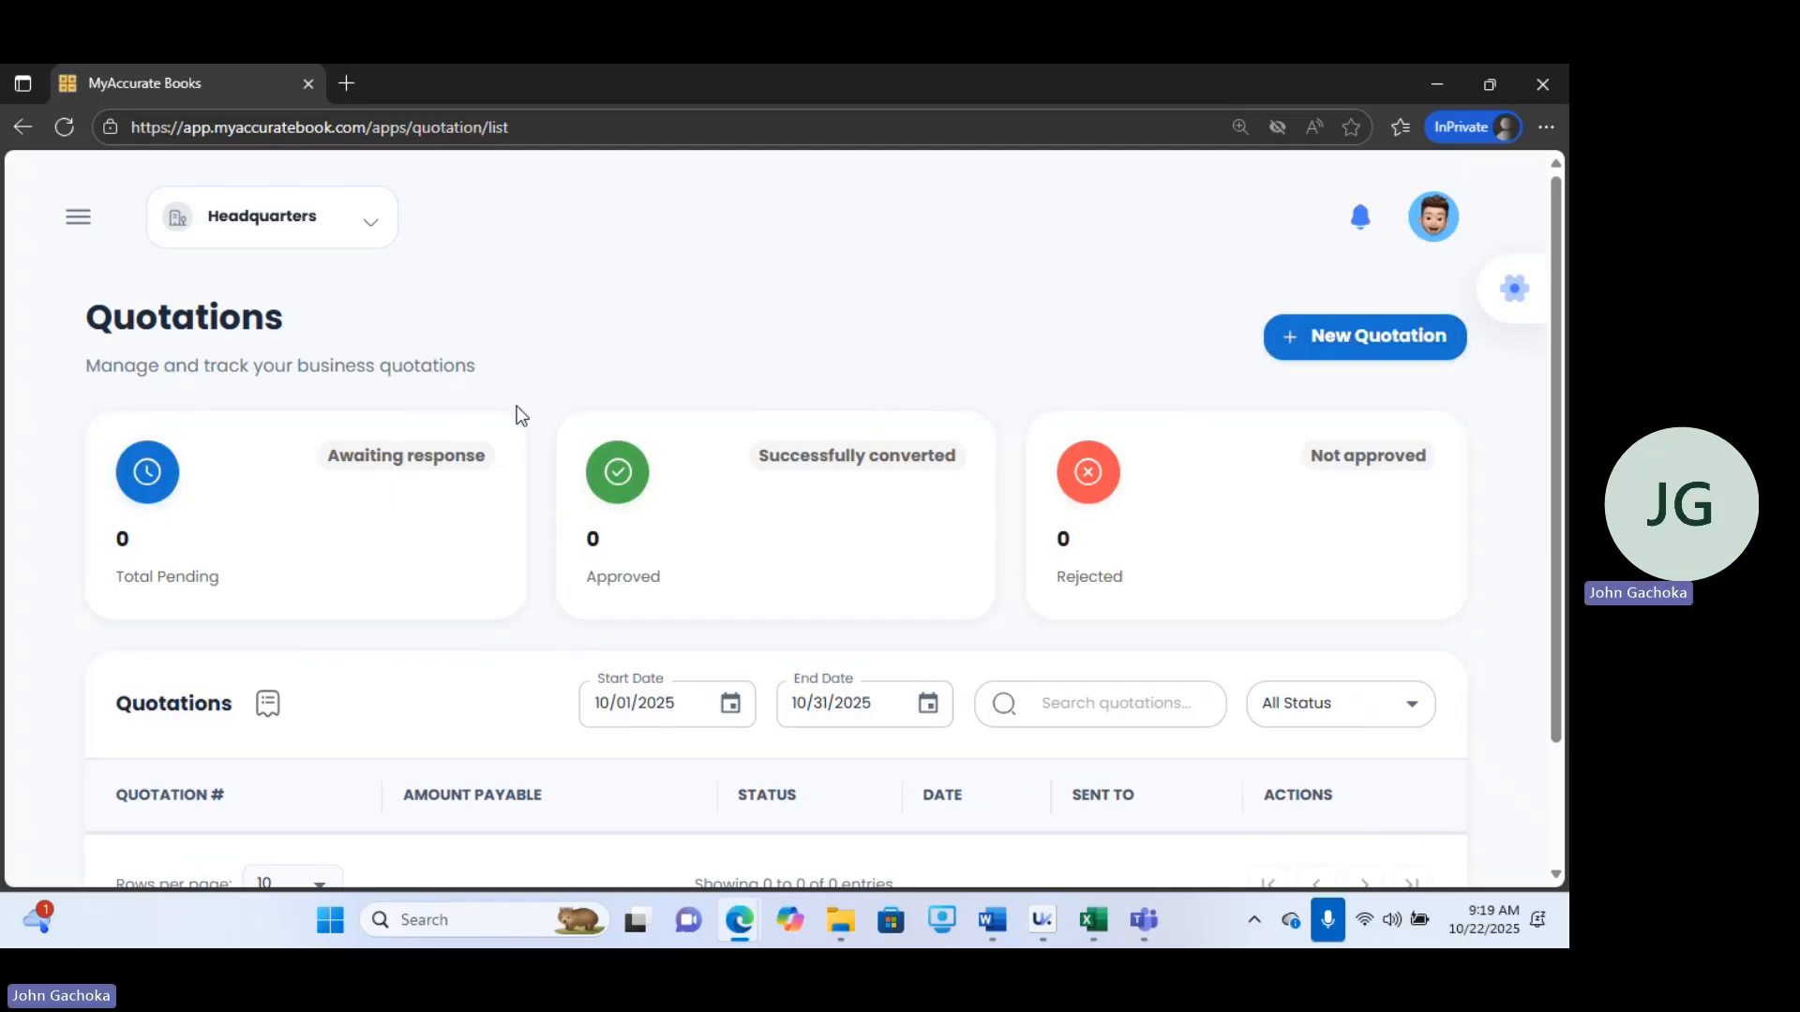
Start a new quotation and add POS Thermo-Printer and Installation of MyAccurate Books as items.
click(441, 447)
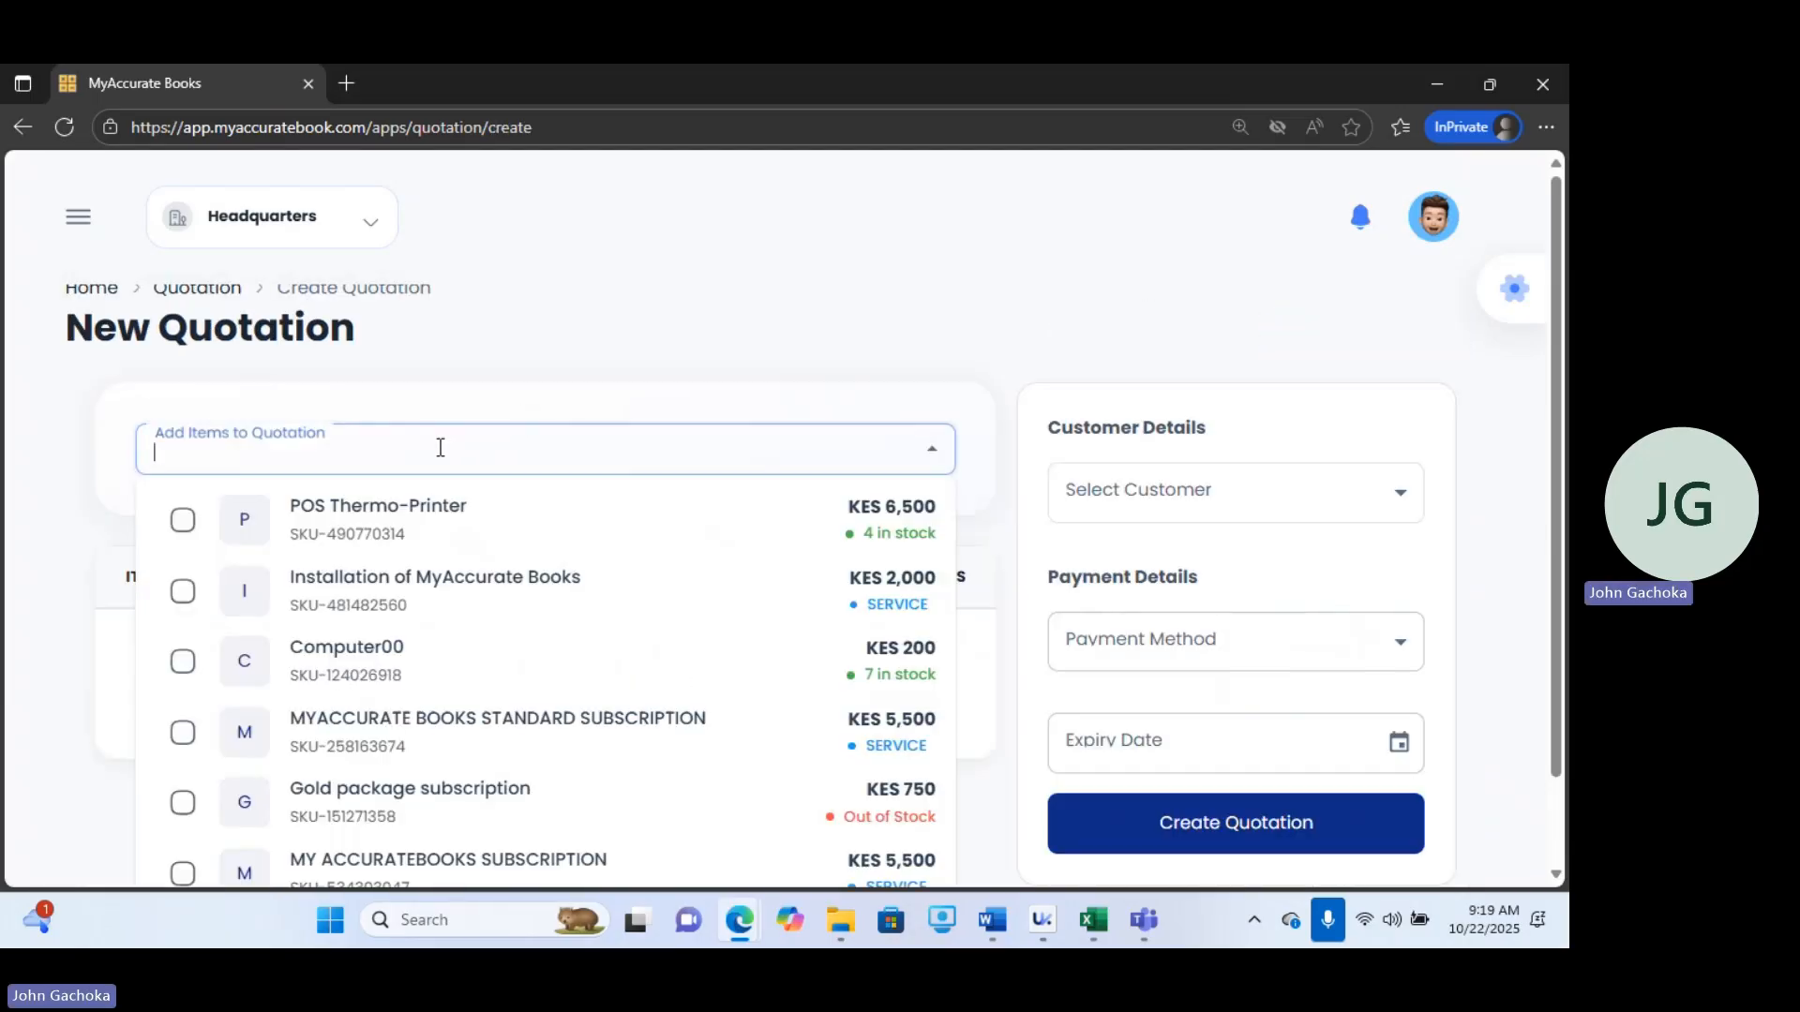
click(179, 521)
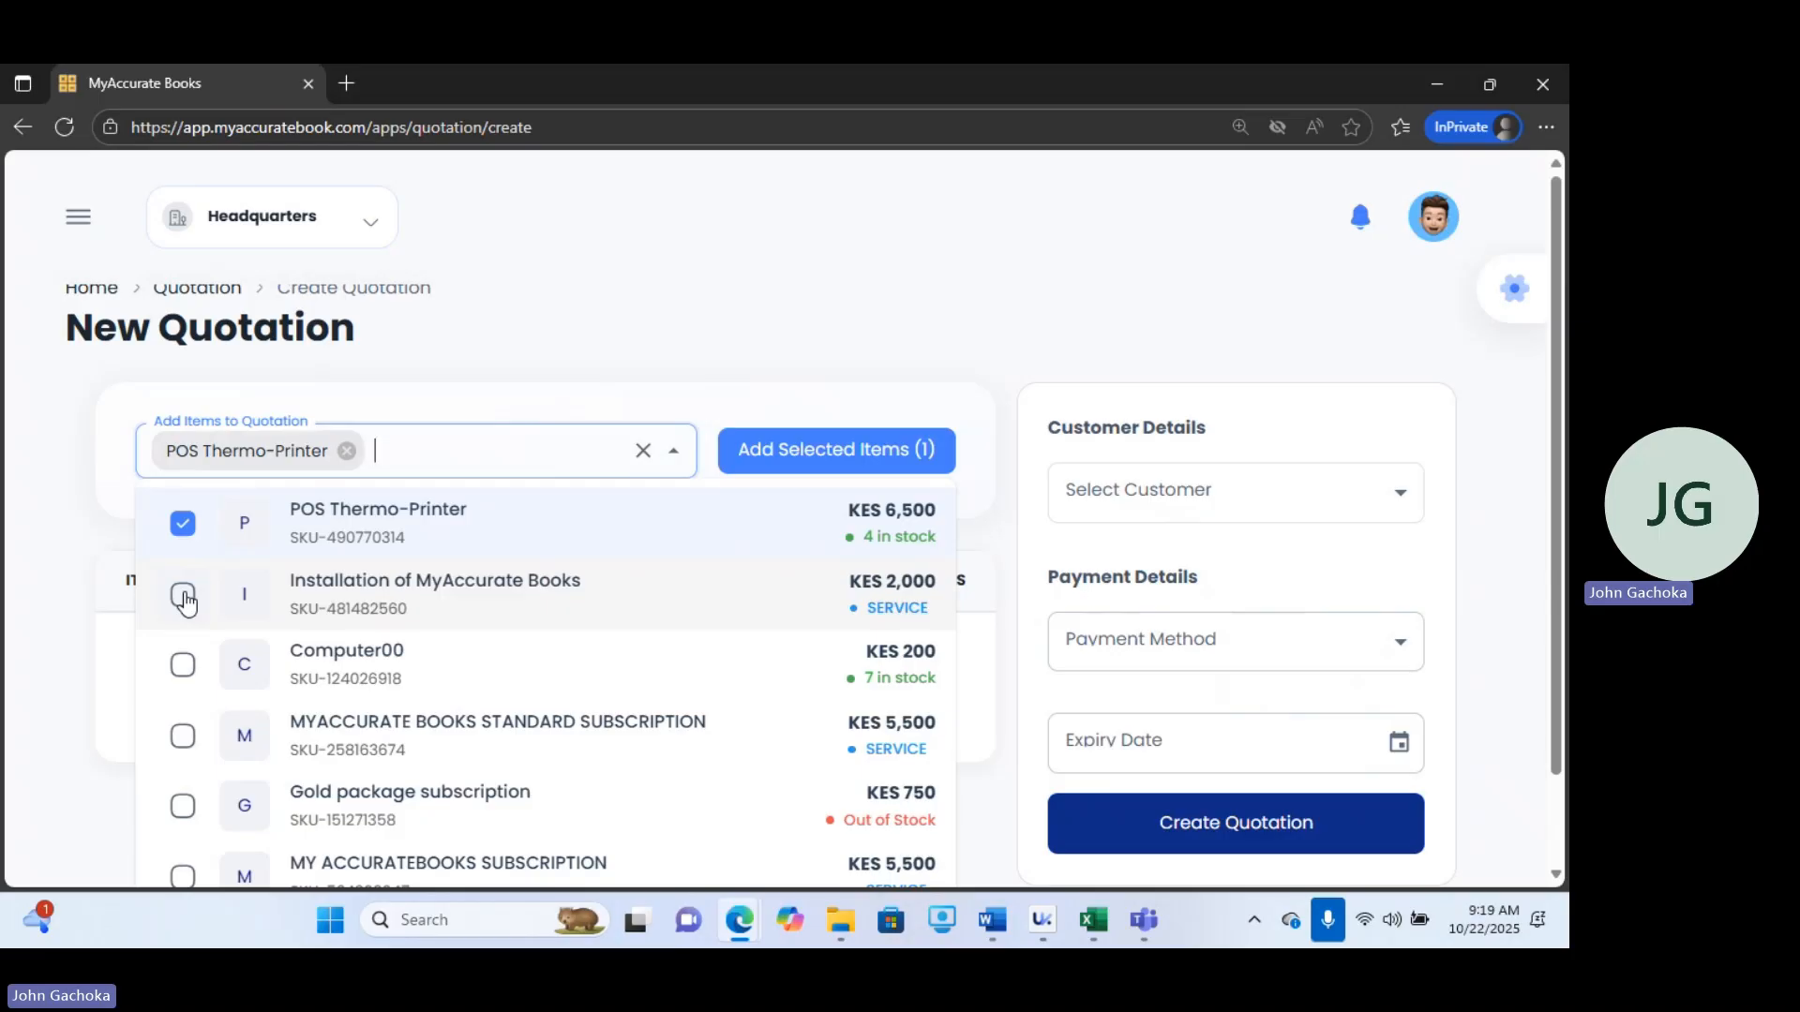
click(183, 596)
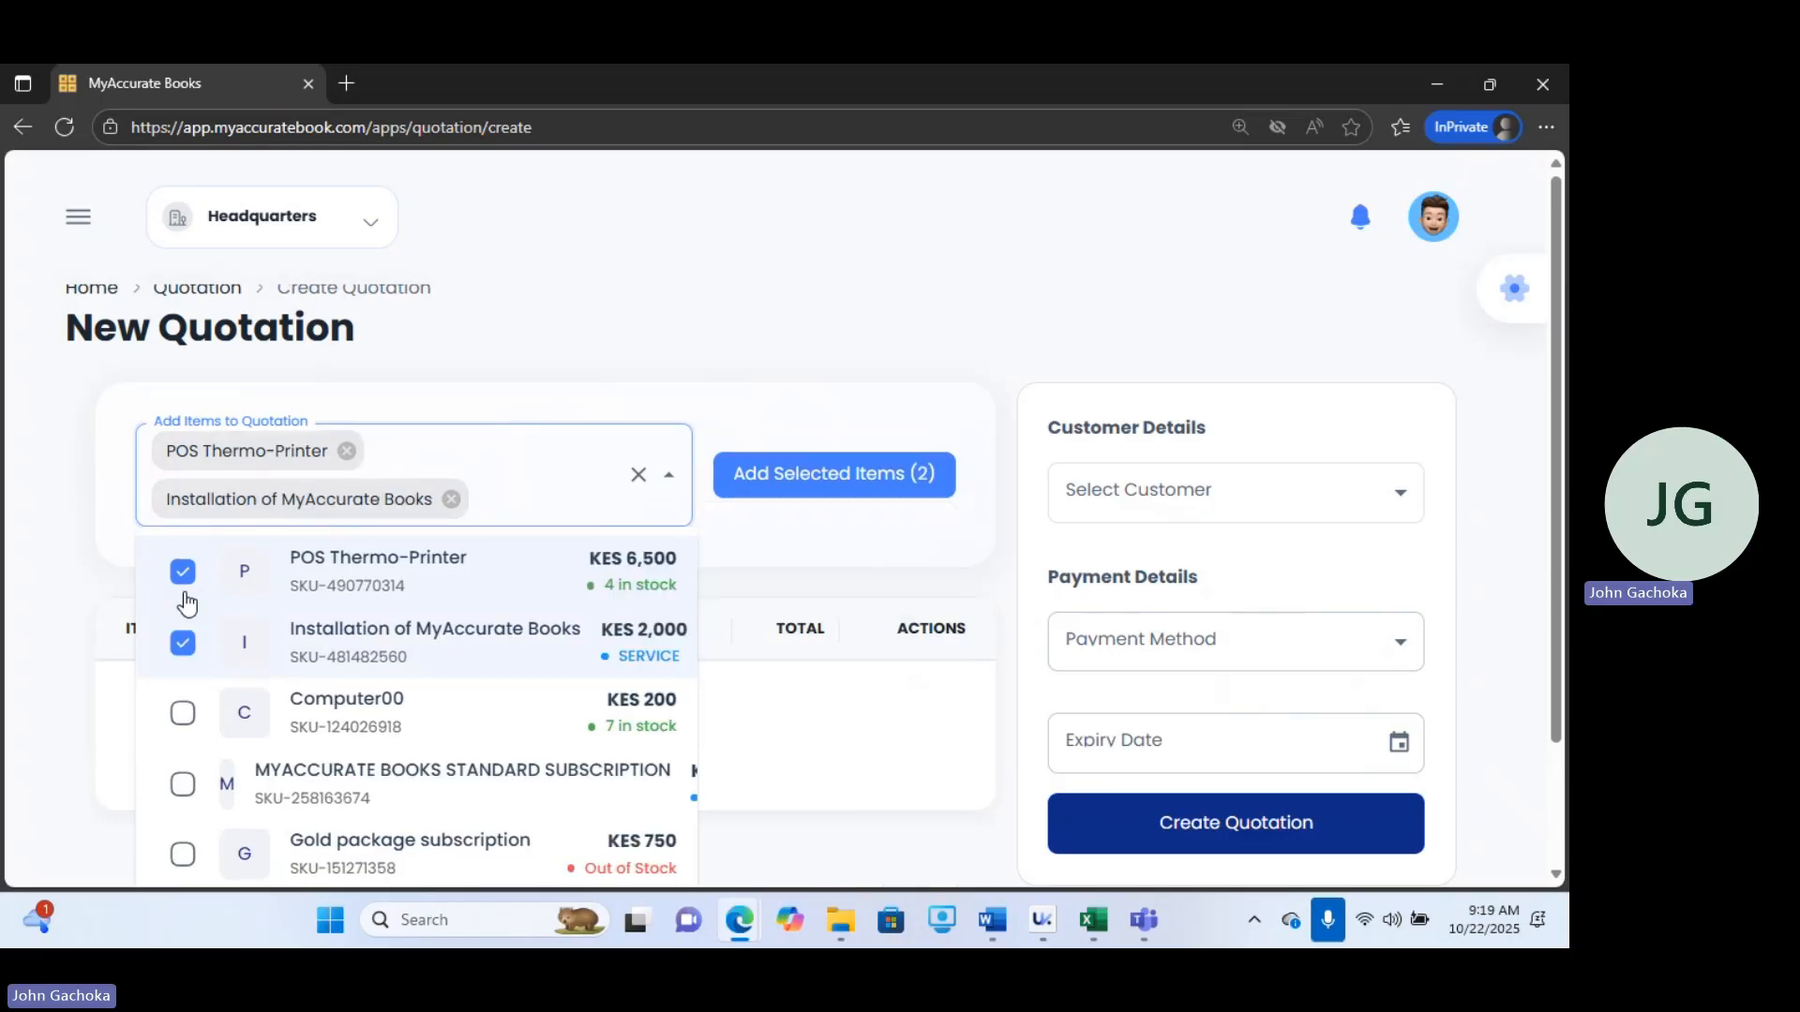
click(752, 288)
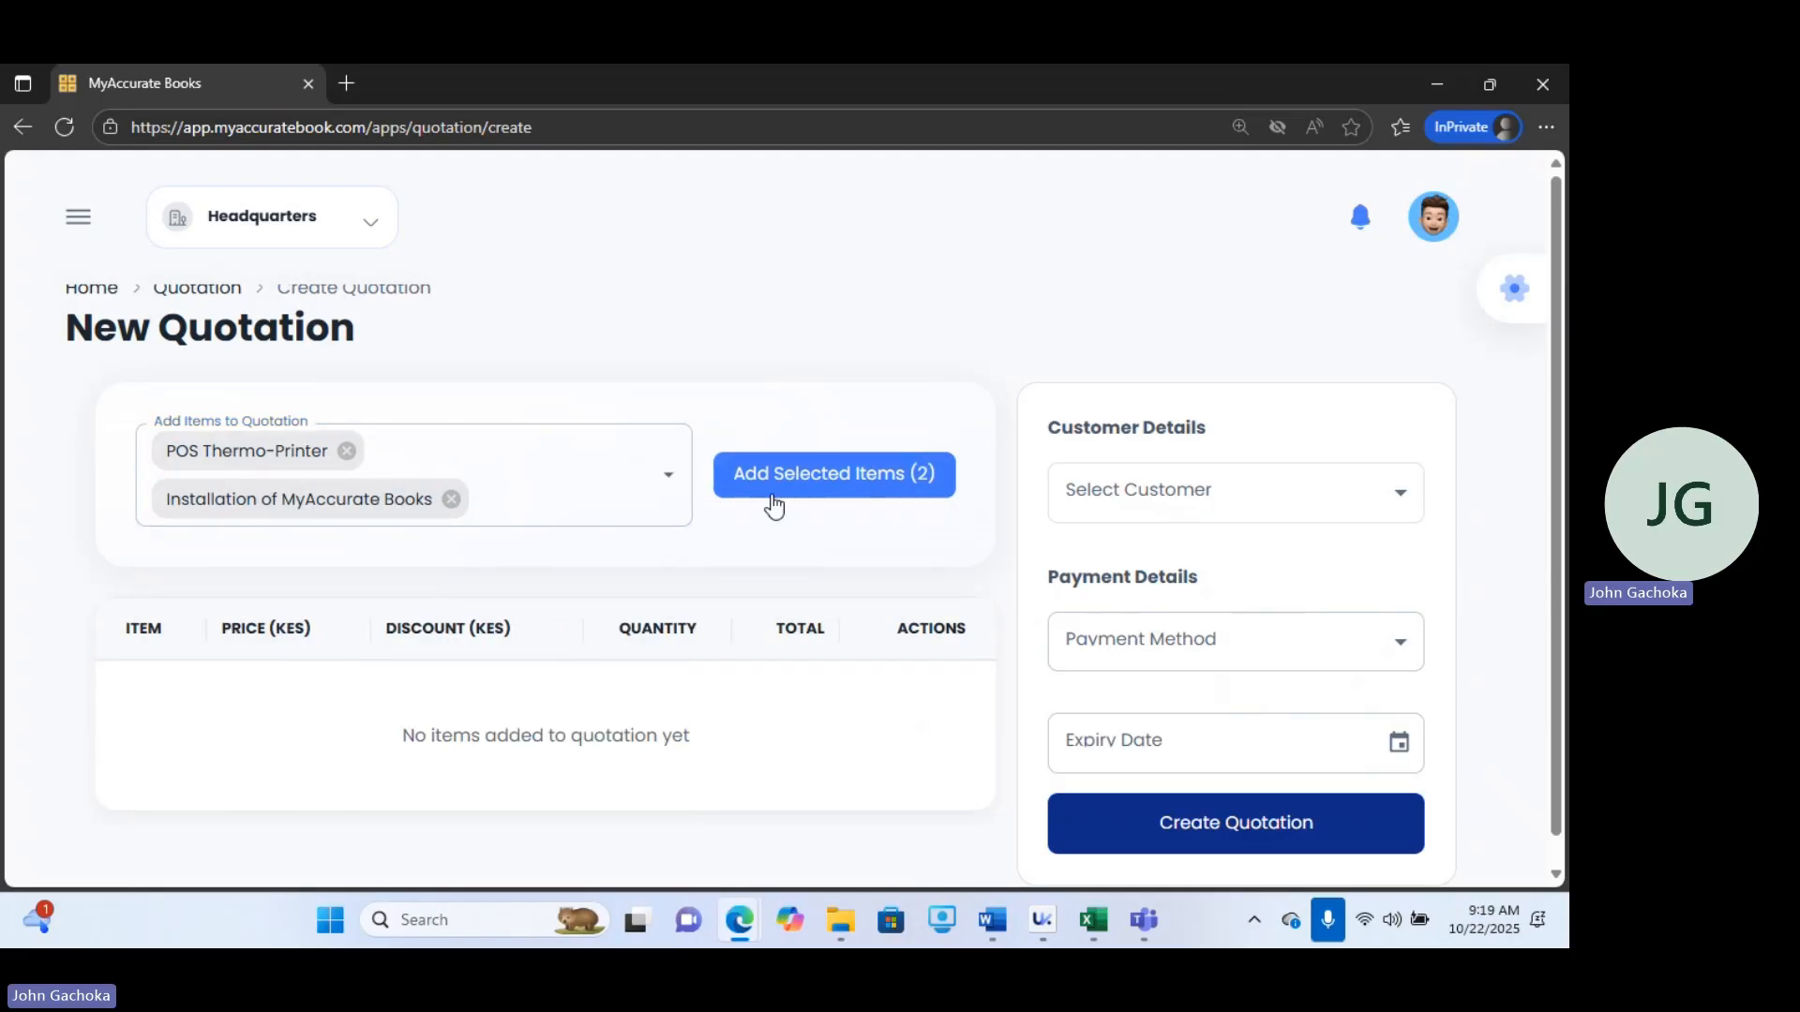
click(809, 489)
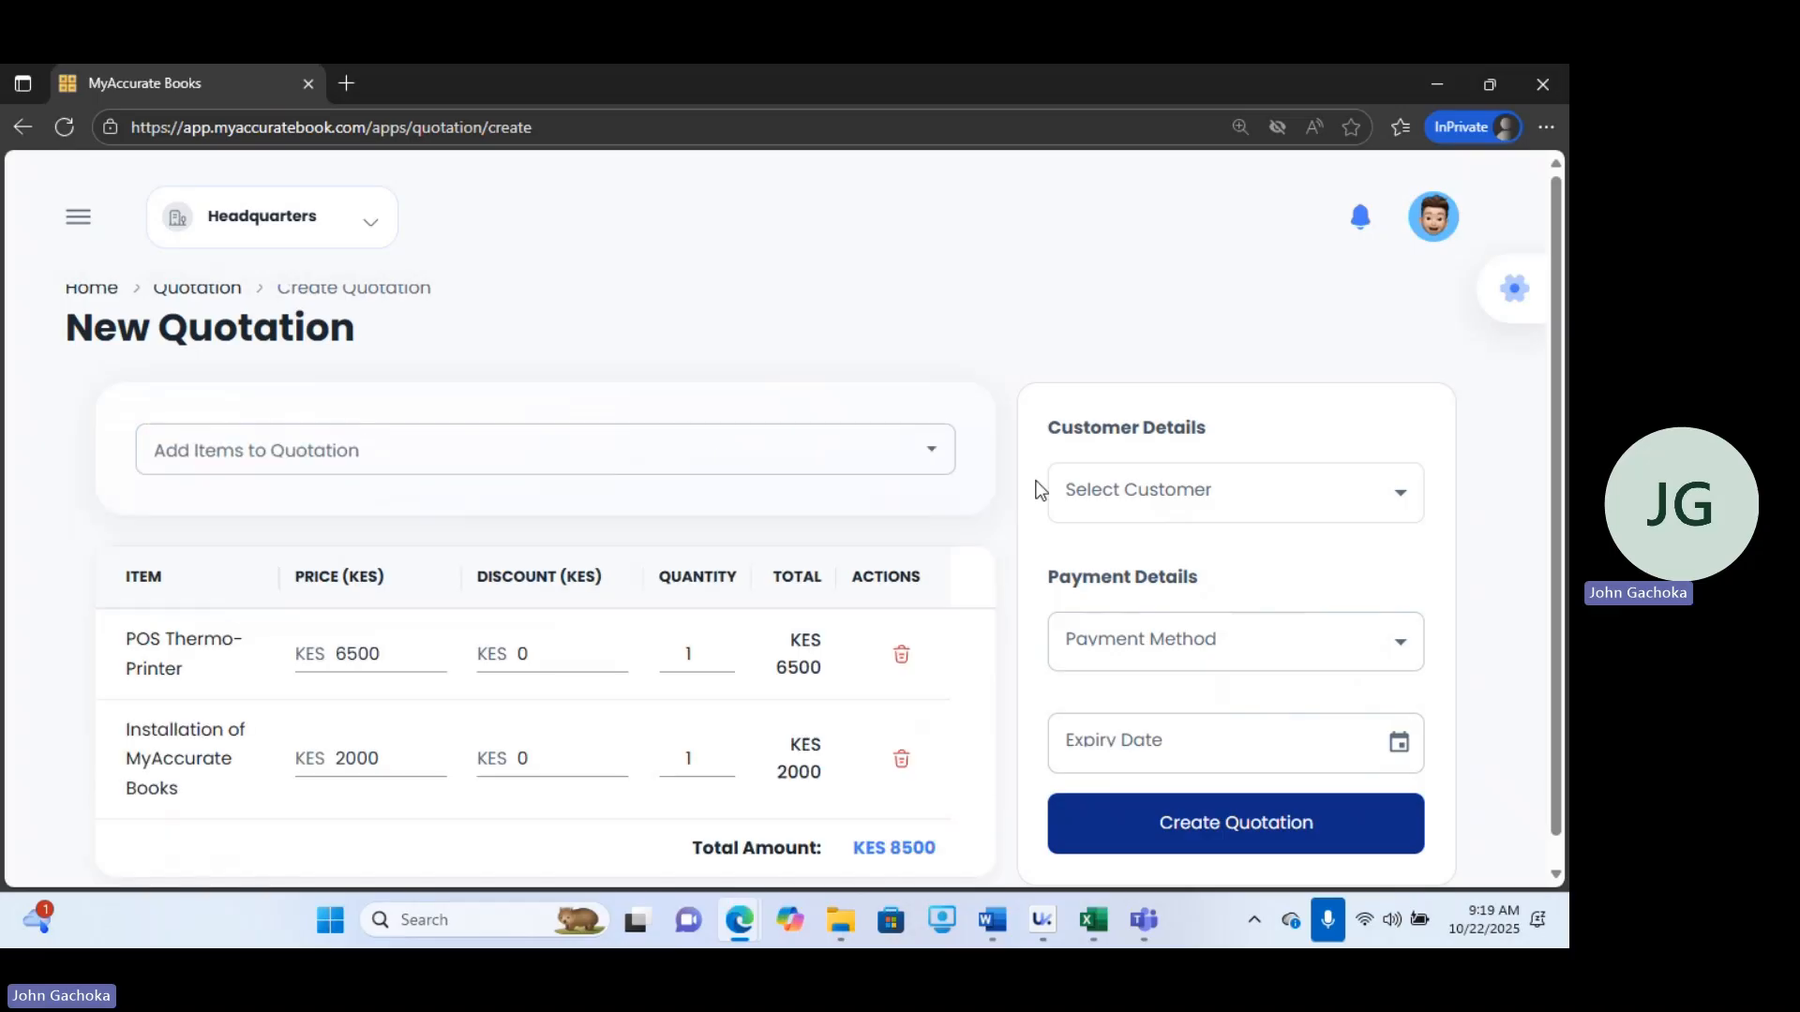
Choose Safisha Nchi Ltd as the quotation's customer and TILL - RWK AFRICA as payment method.
click(1208, 504)
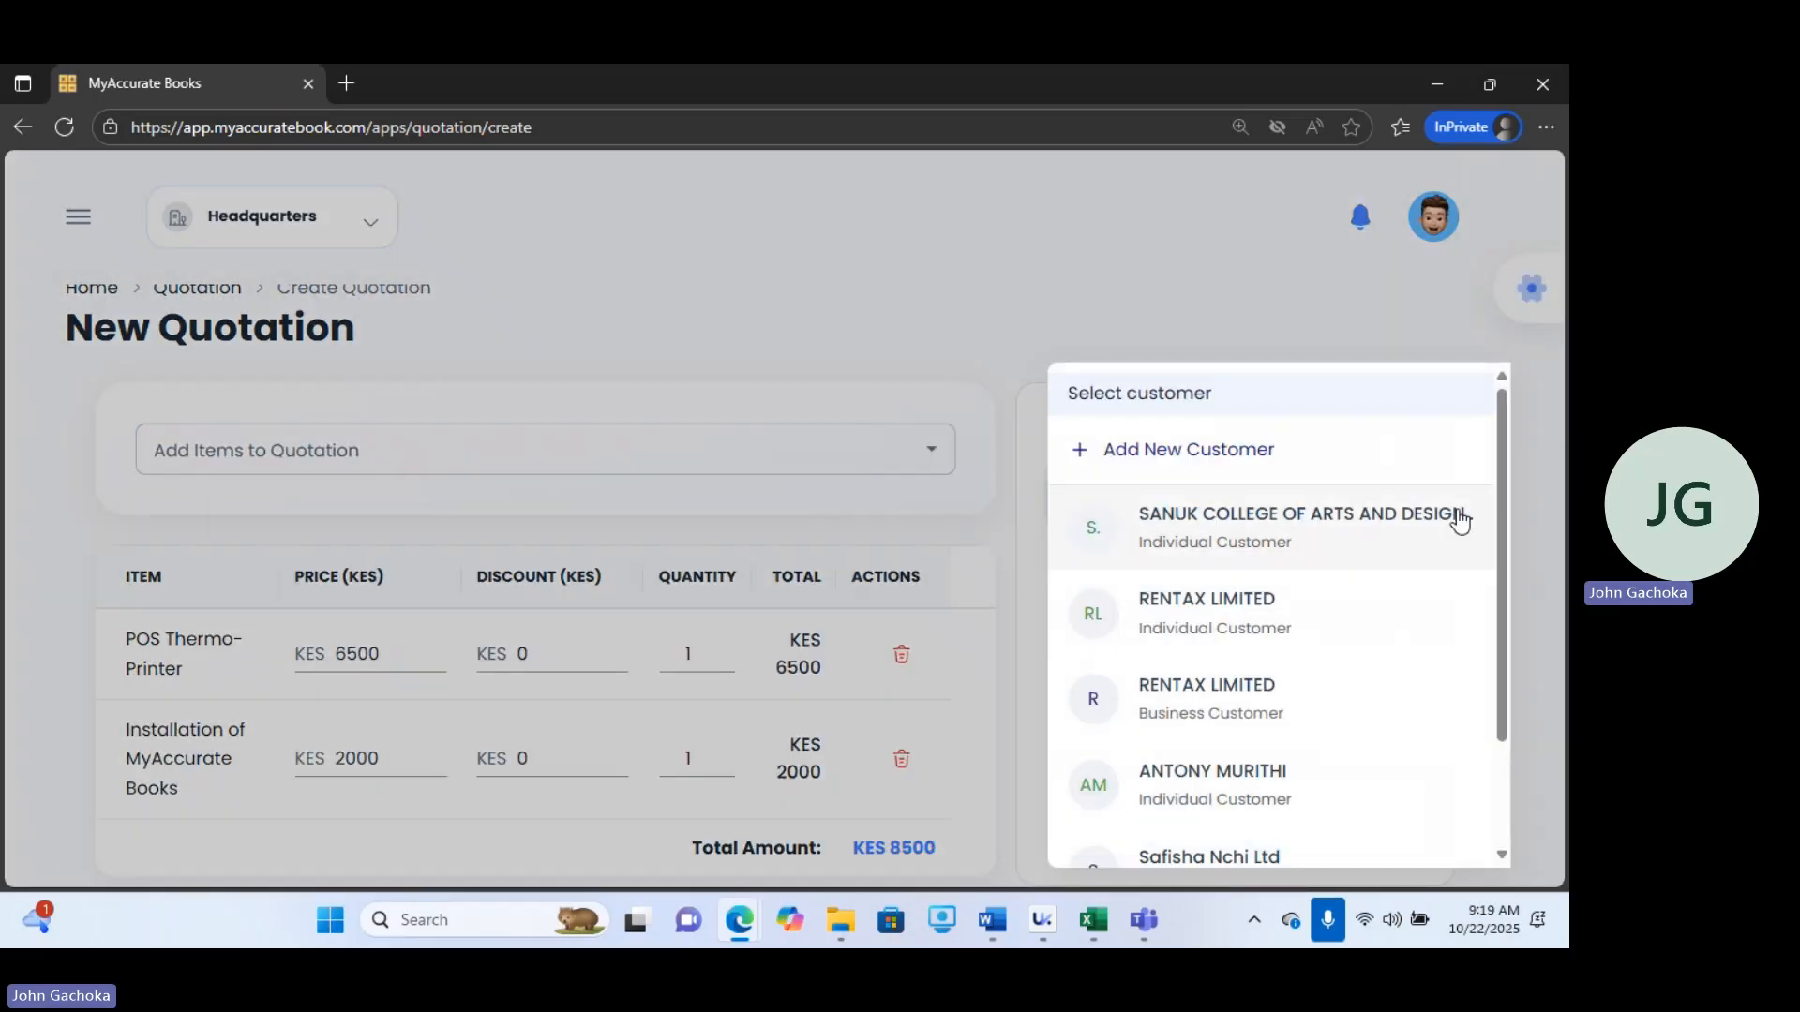
scroll(1506, 467, down, 2)
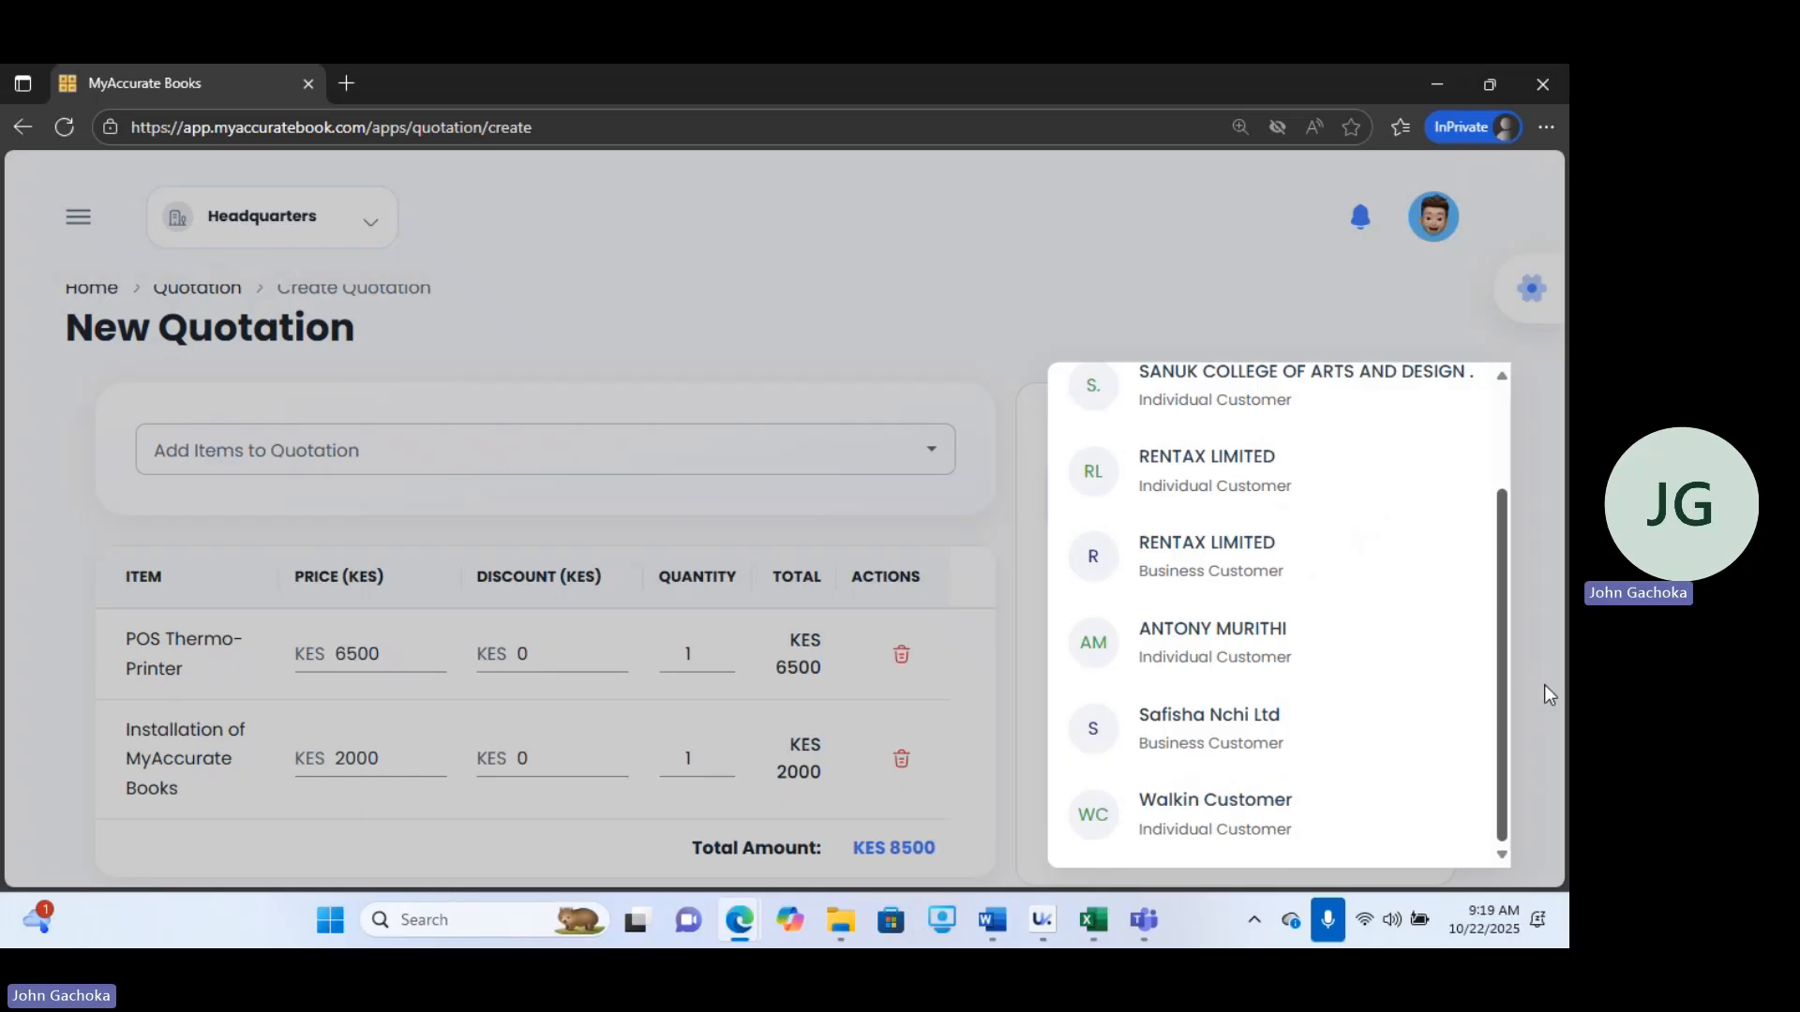
click(1179, 745)
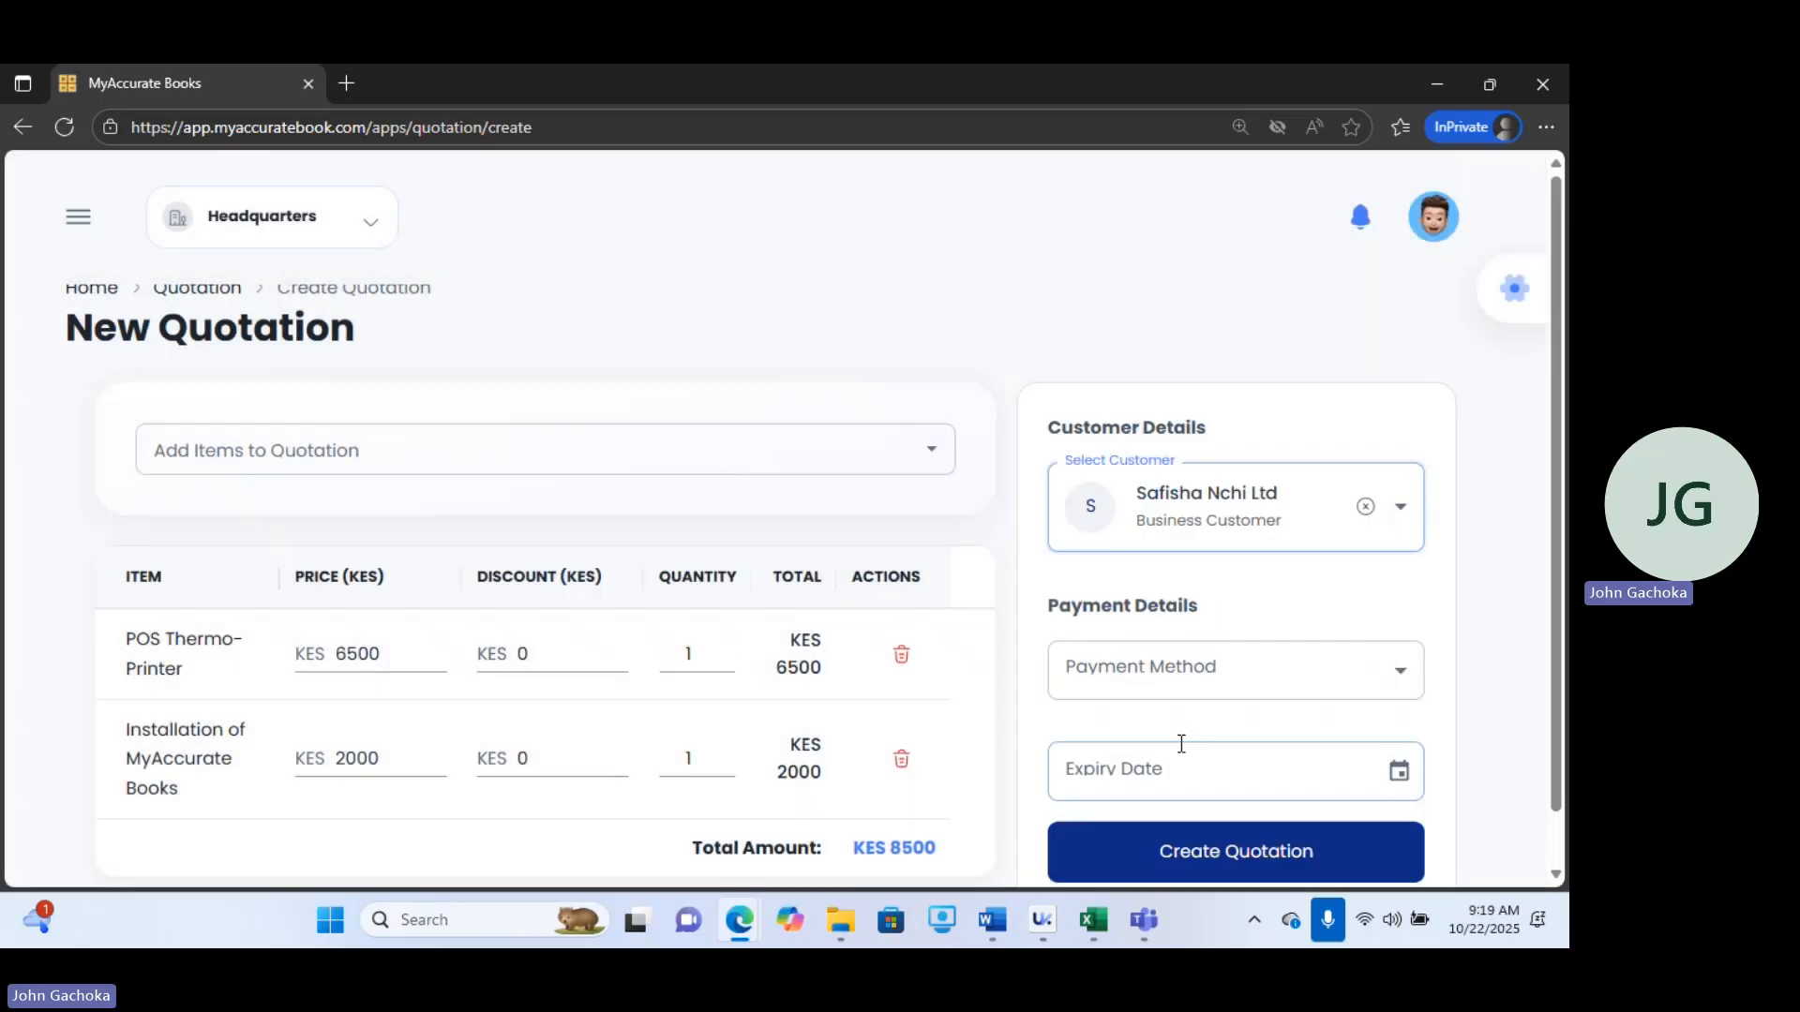
click(1144, 670)
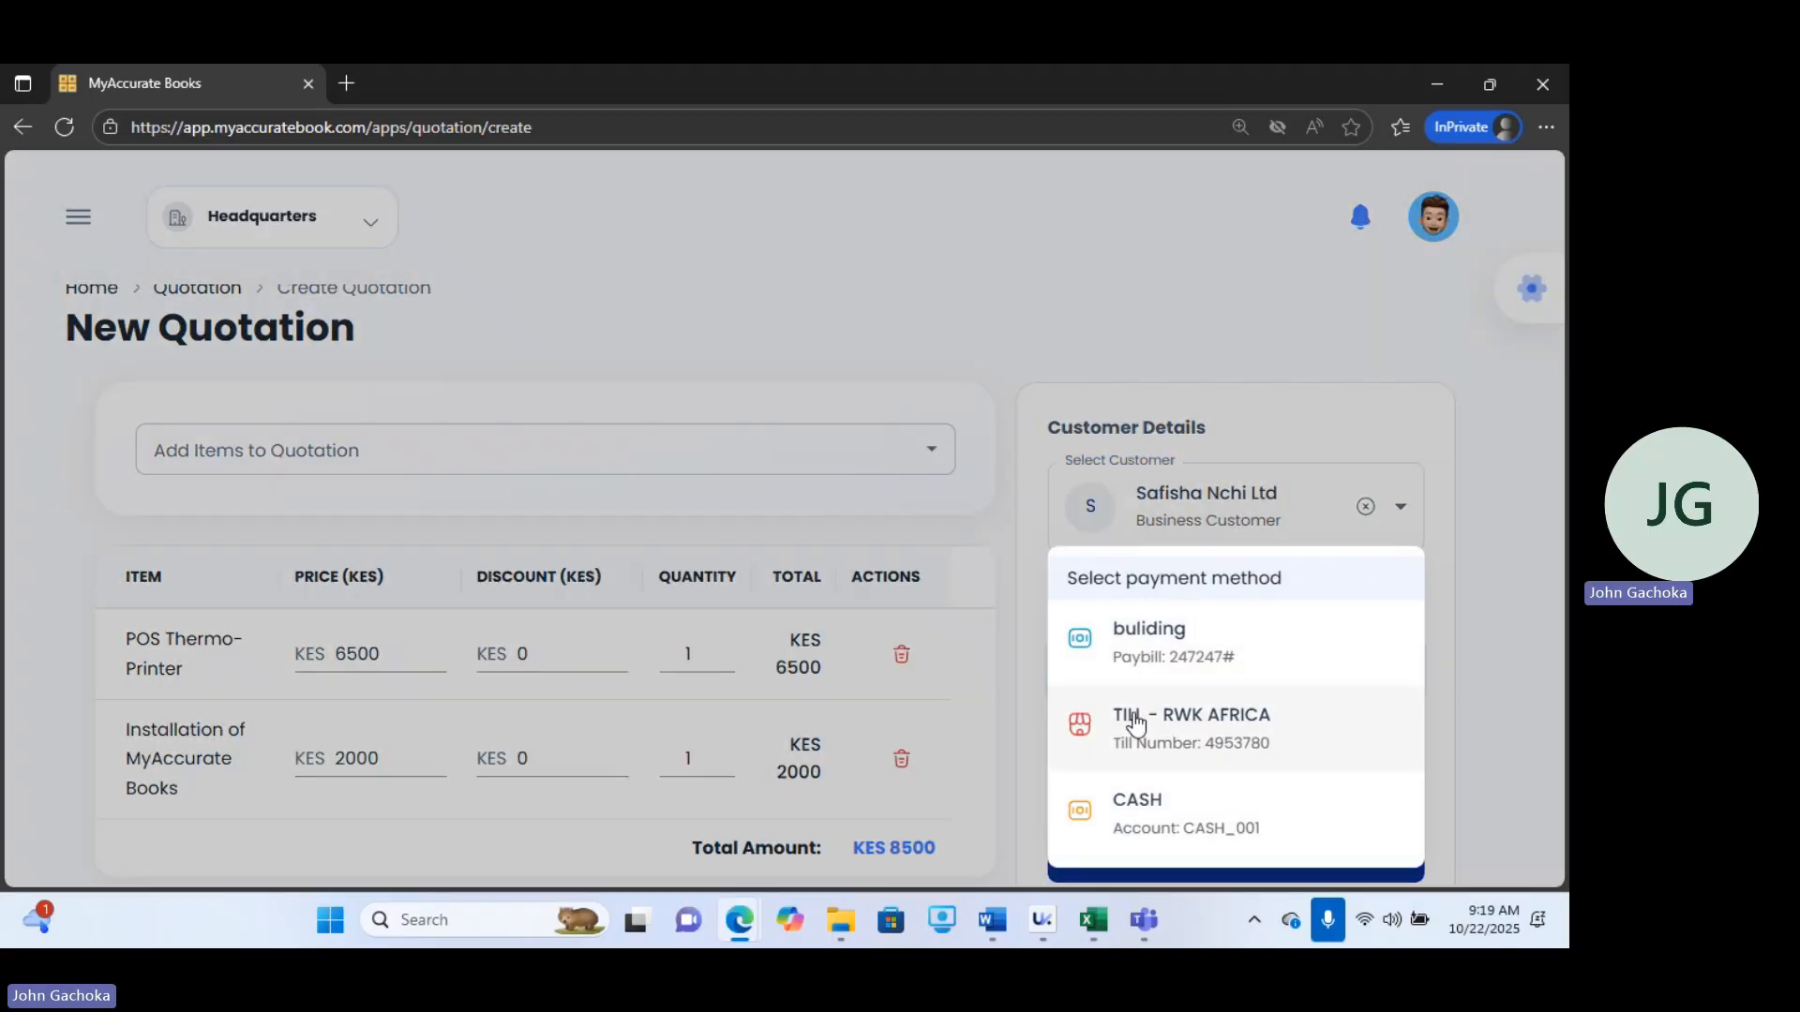
click(1135, 722)
Set the quotation's expiry date to 10/28/2025 and create the quotation.
click(1157, 808)
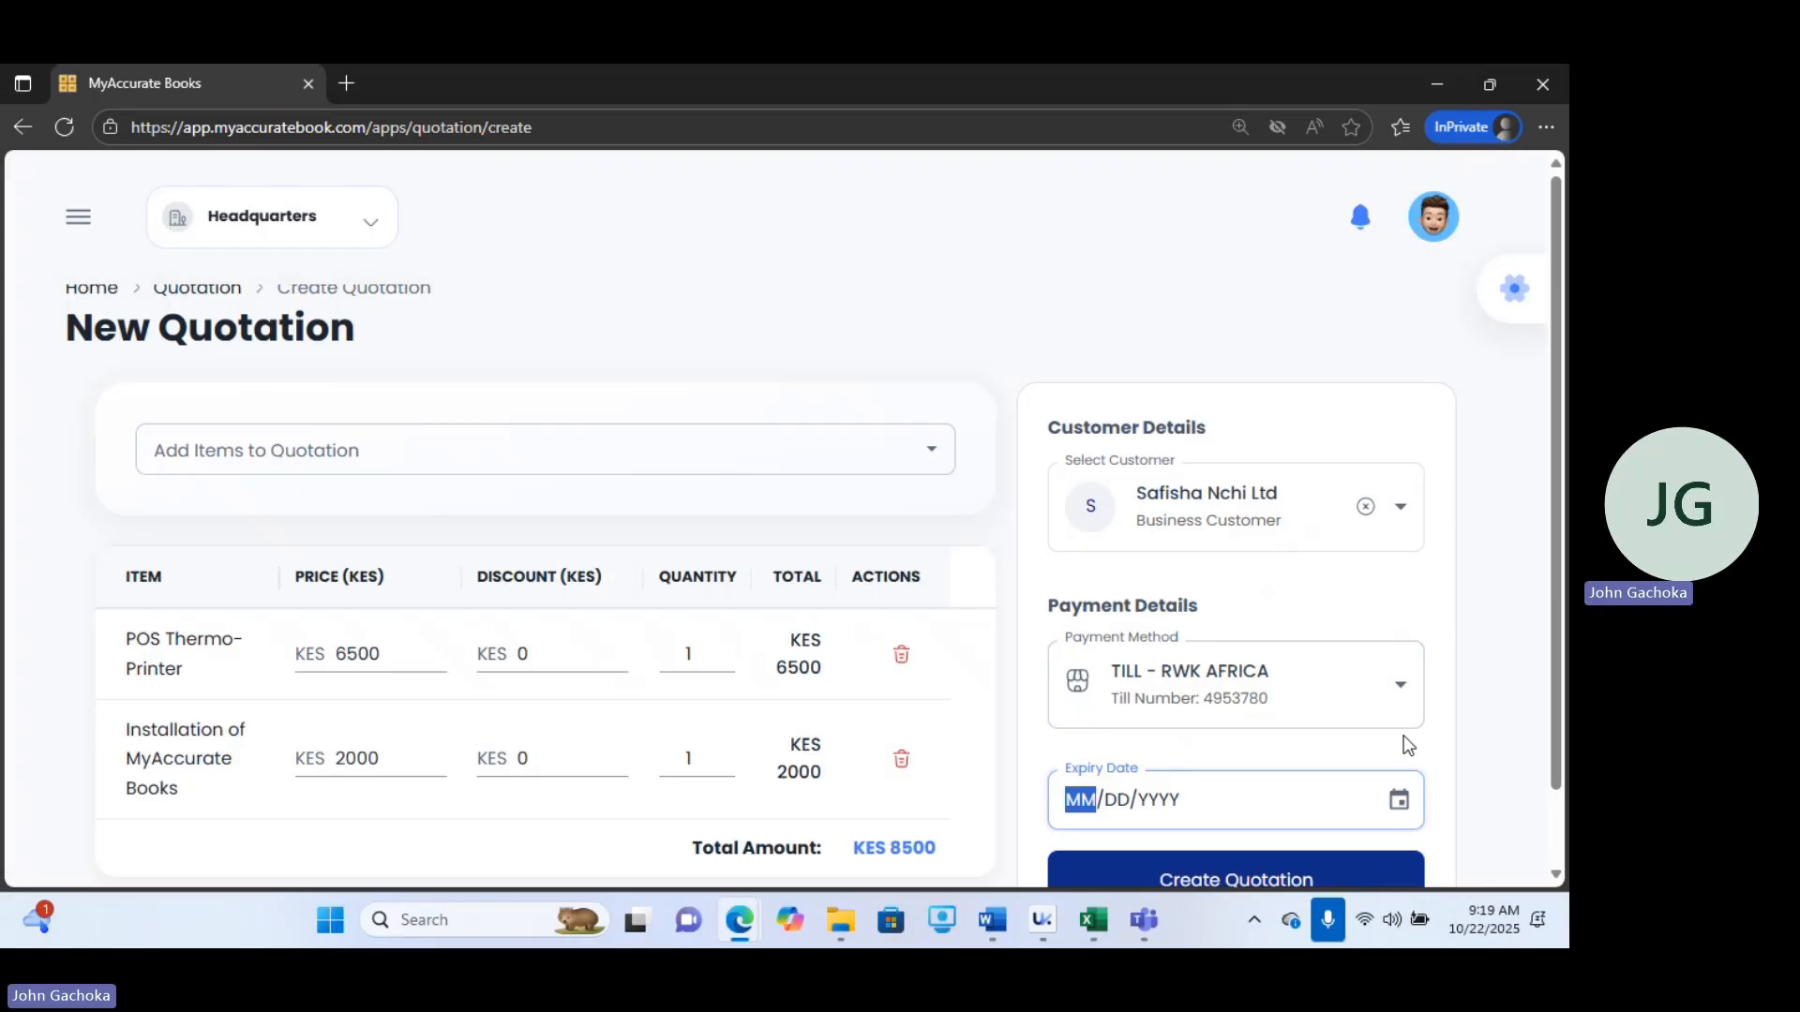
click(1382, 560)
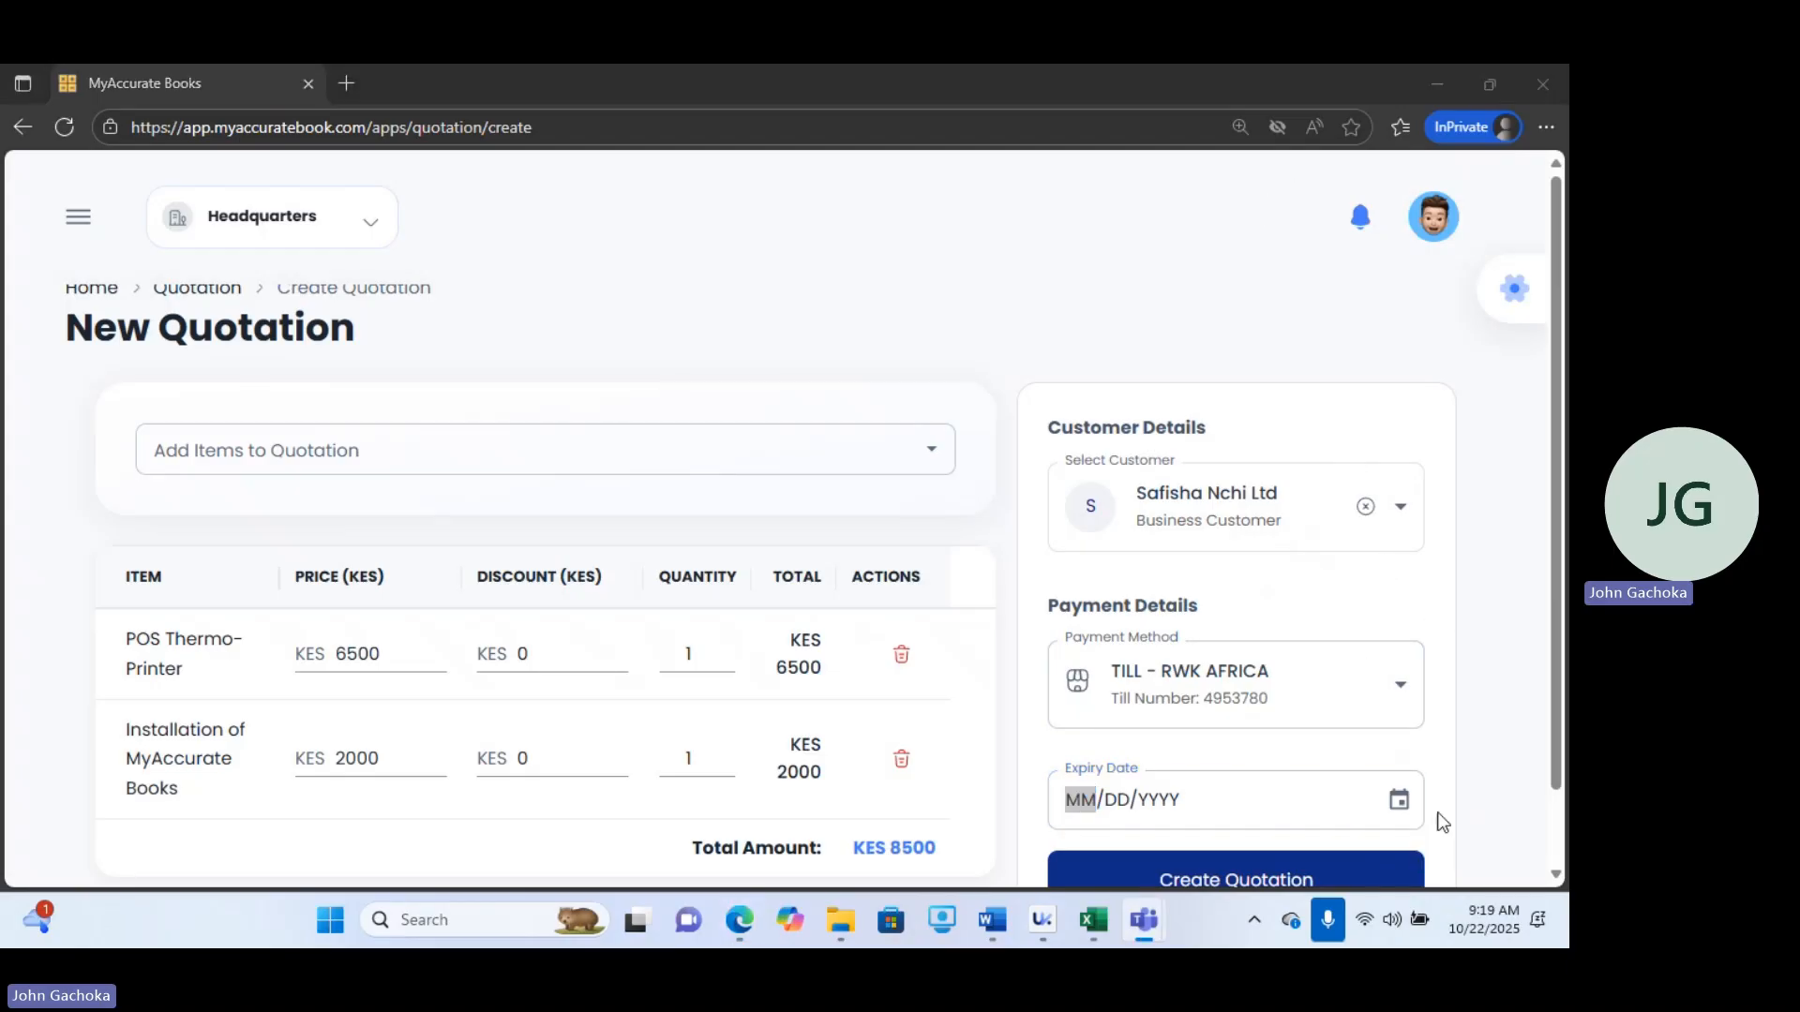
click(1398, 808)
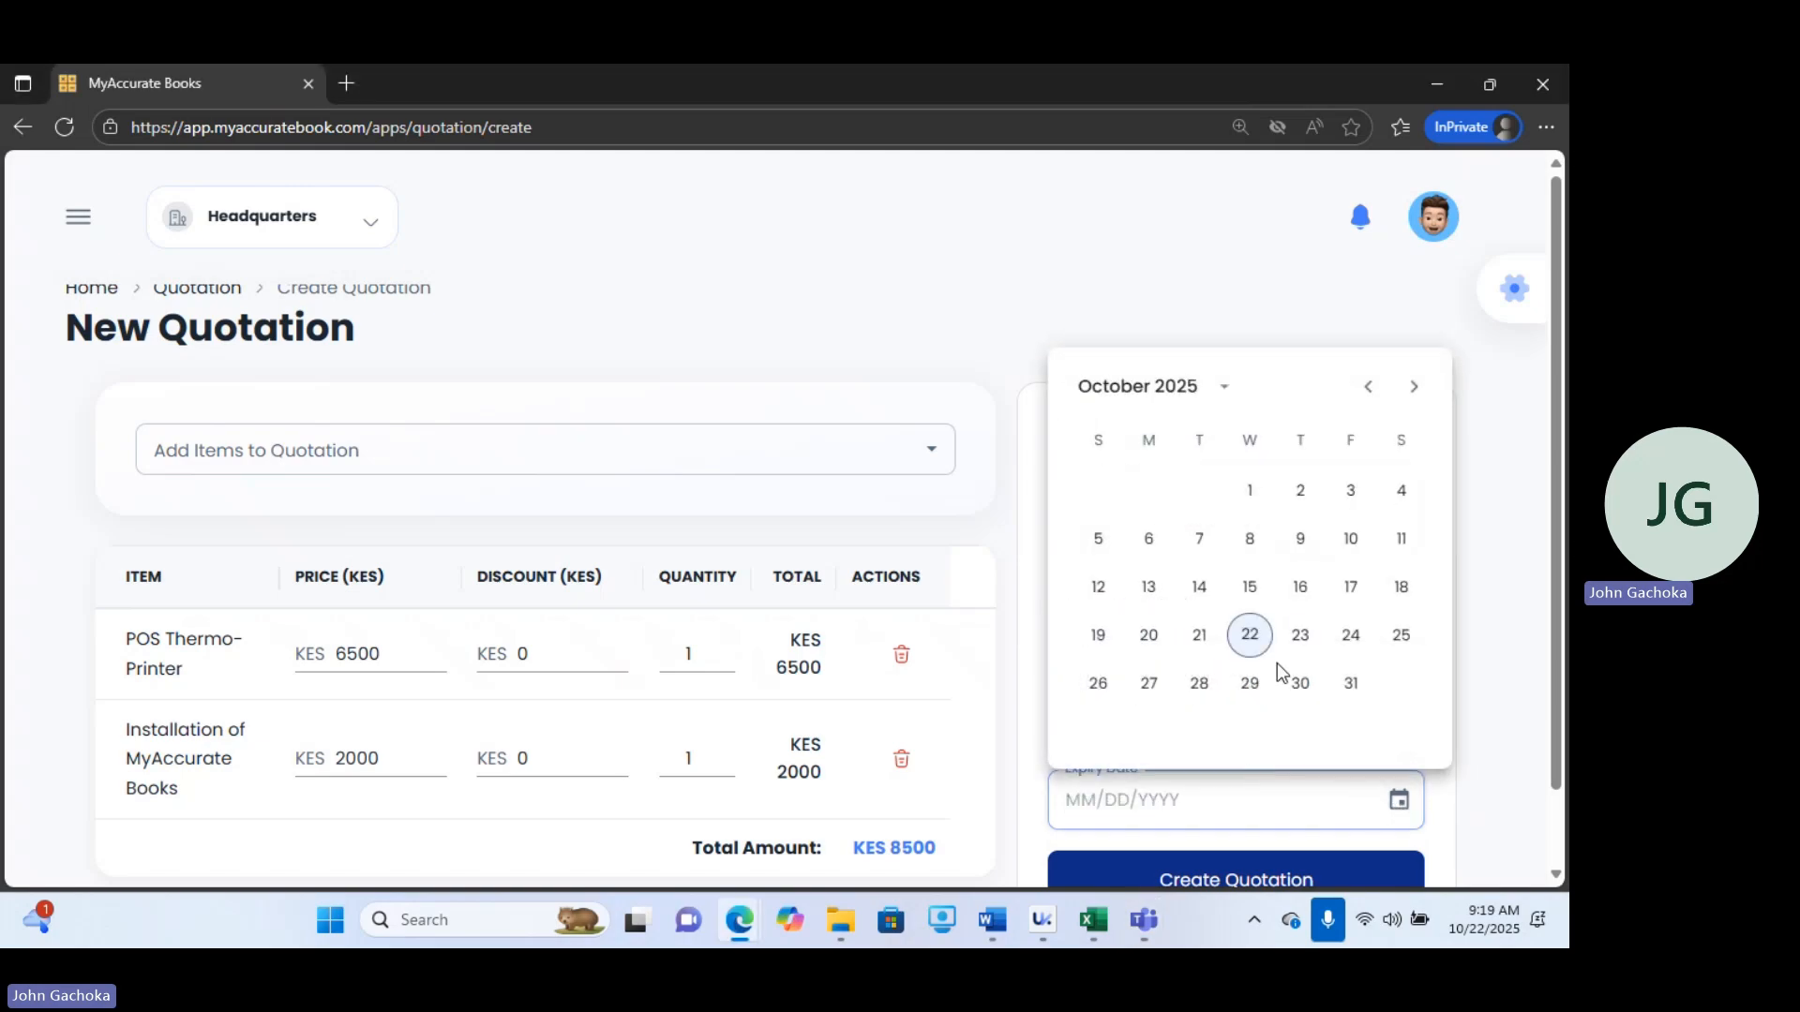
click(1216, 689)
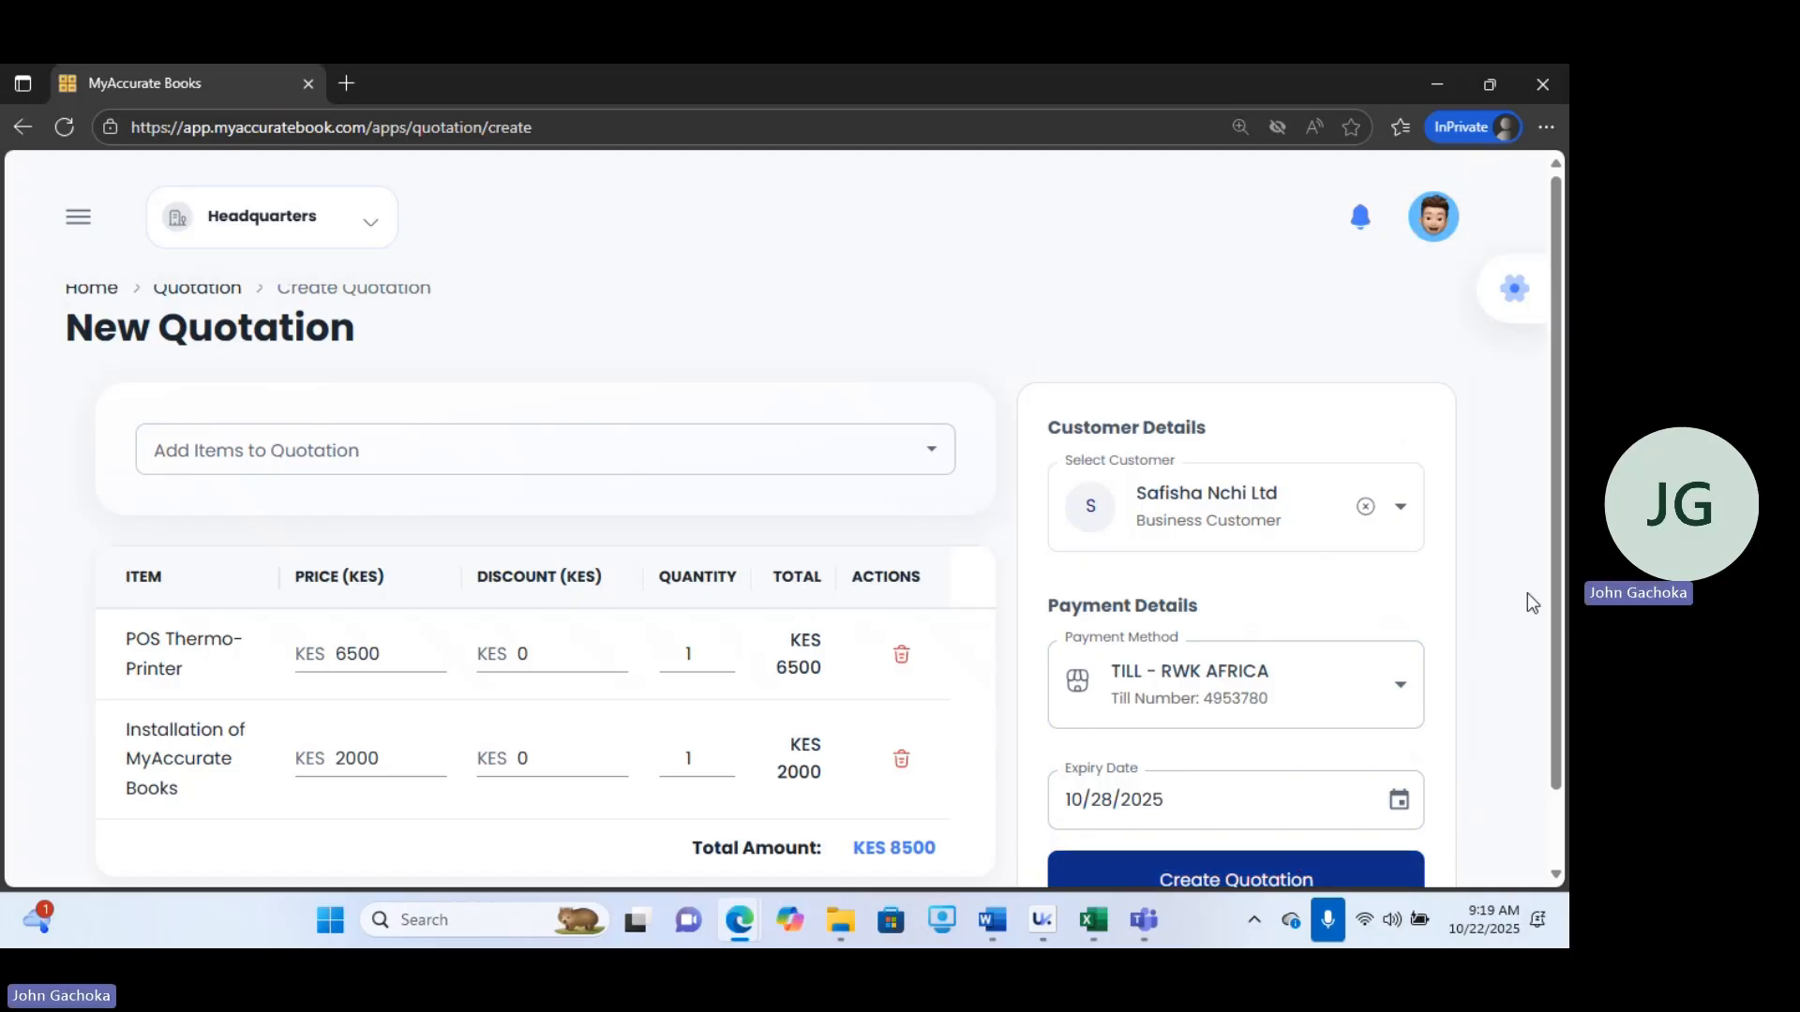
click(1259, 881)
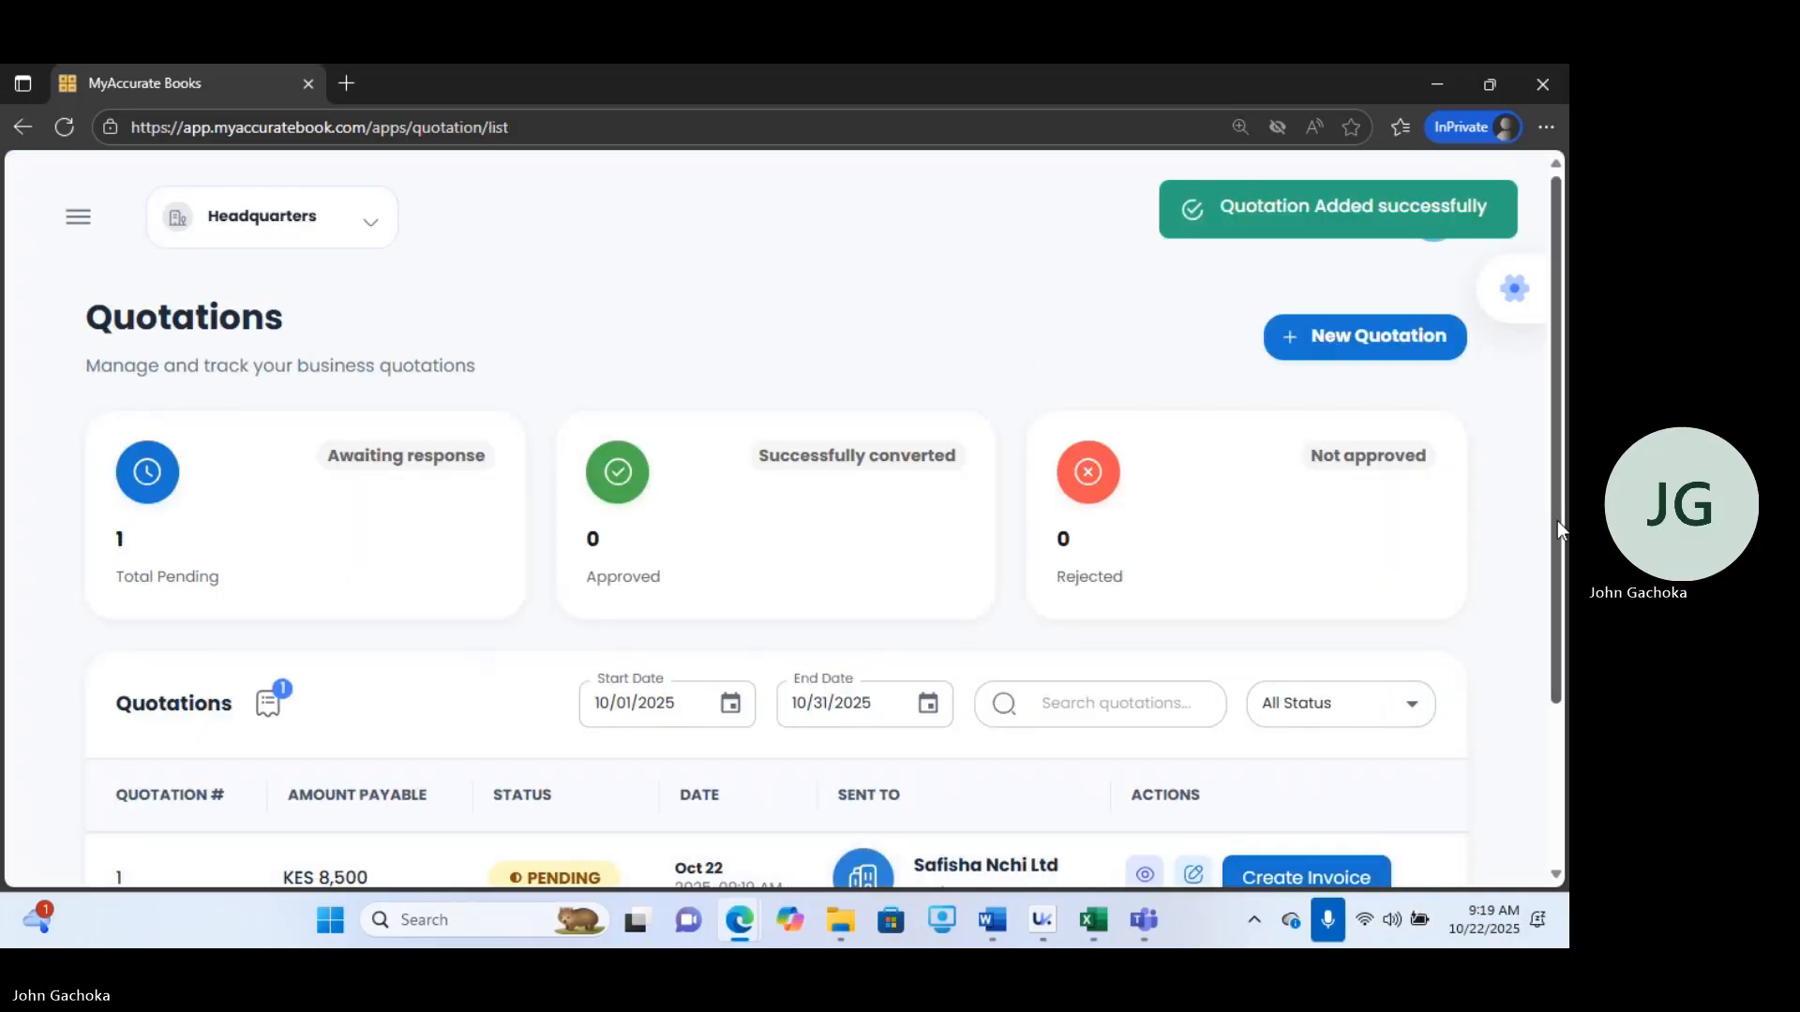
Convert the Safisha Nchi Ltd quotation into an invoice and go to the invoices list.
scroll(1557, 520, down, 3)
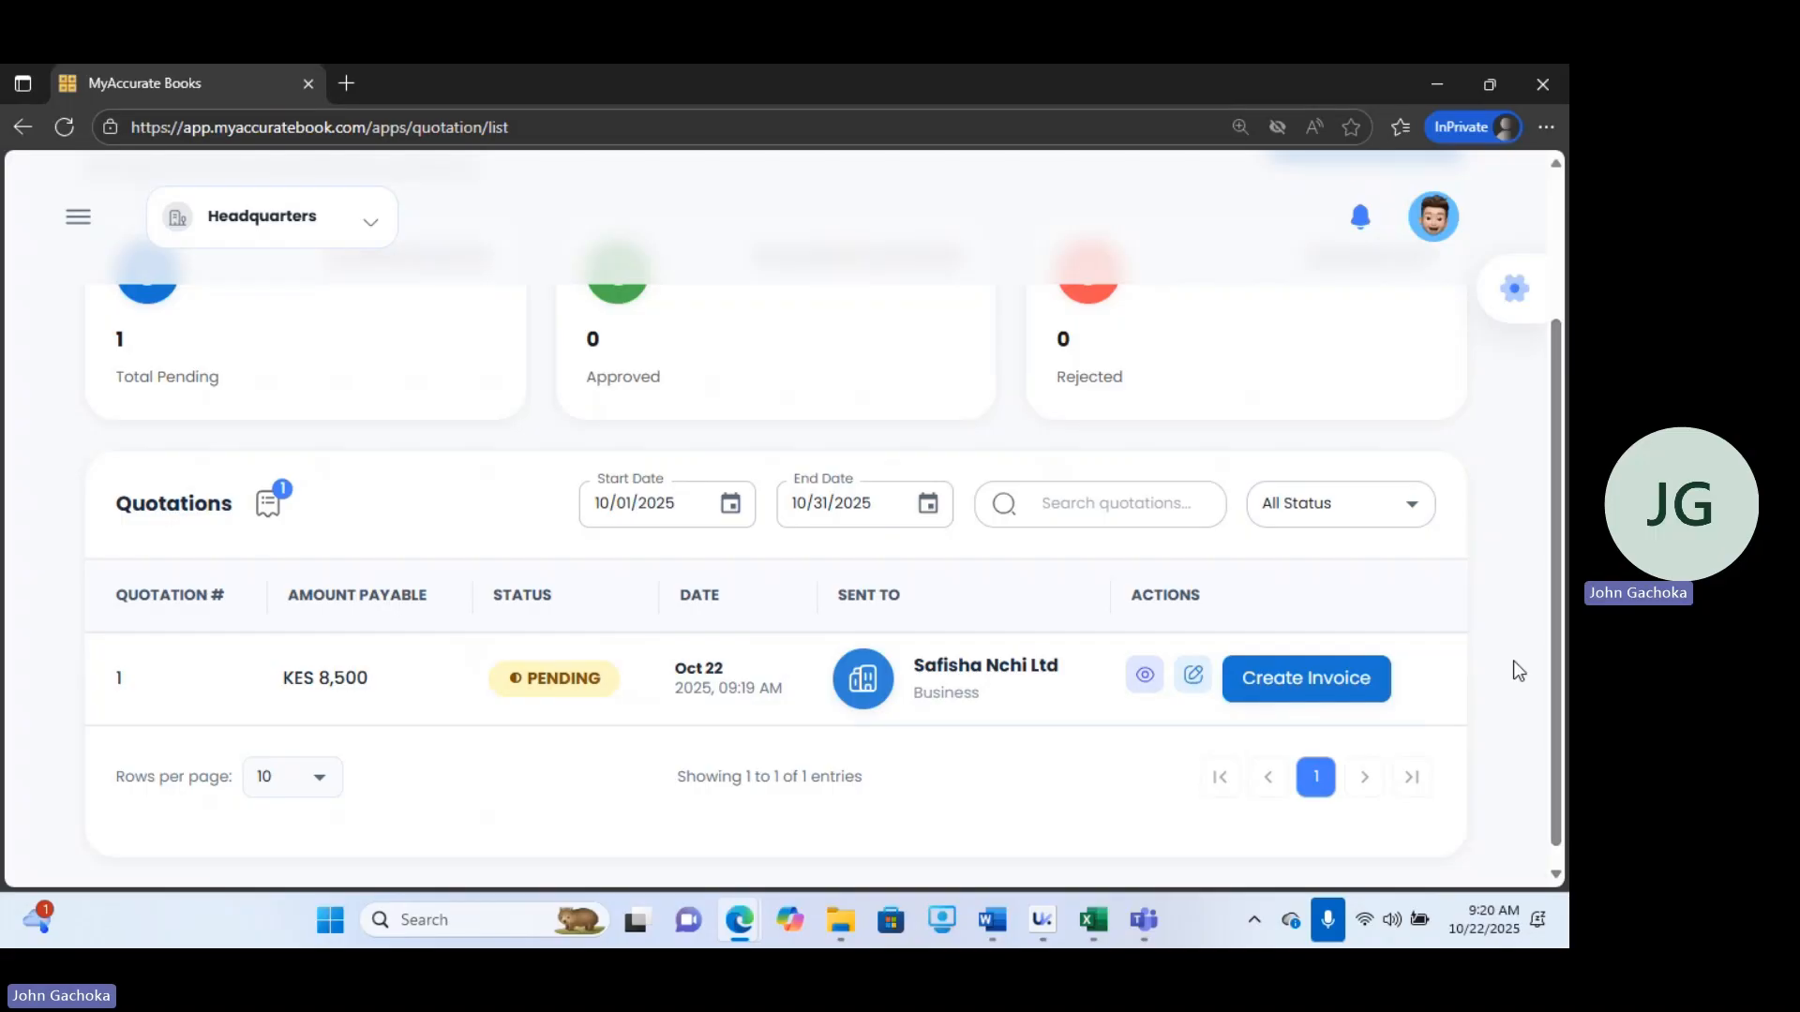
click(1297, 692)
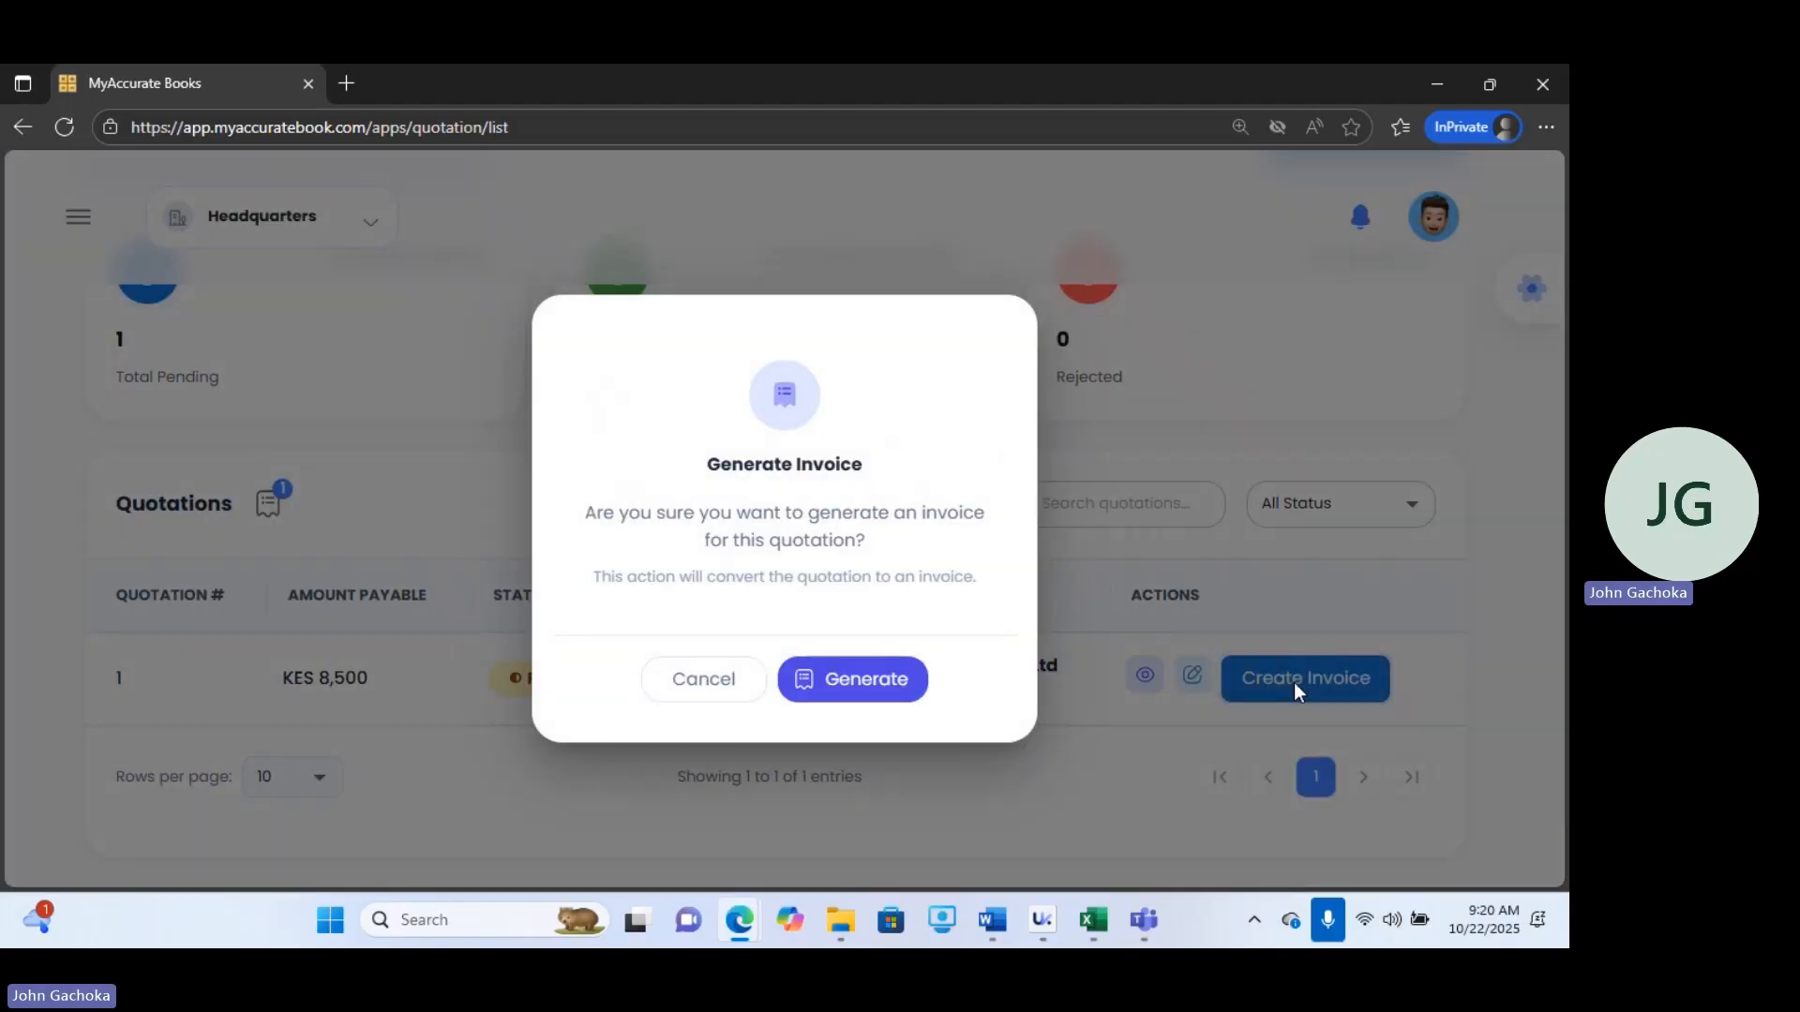
click(840, 678)
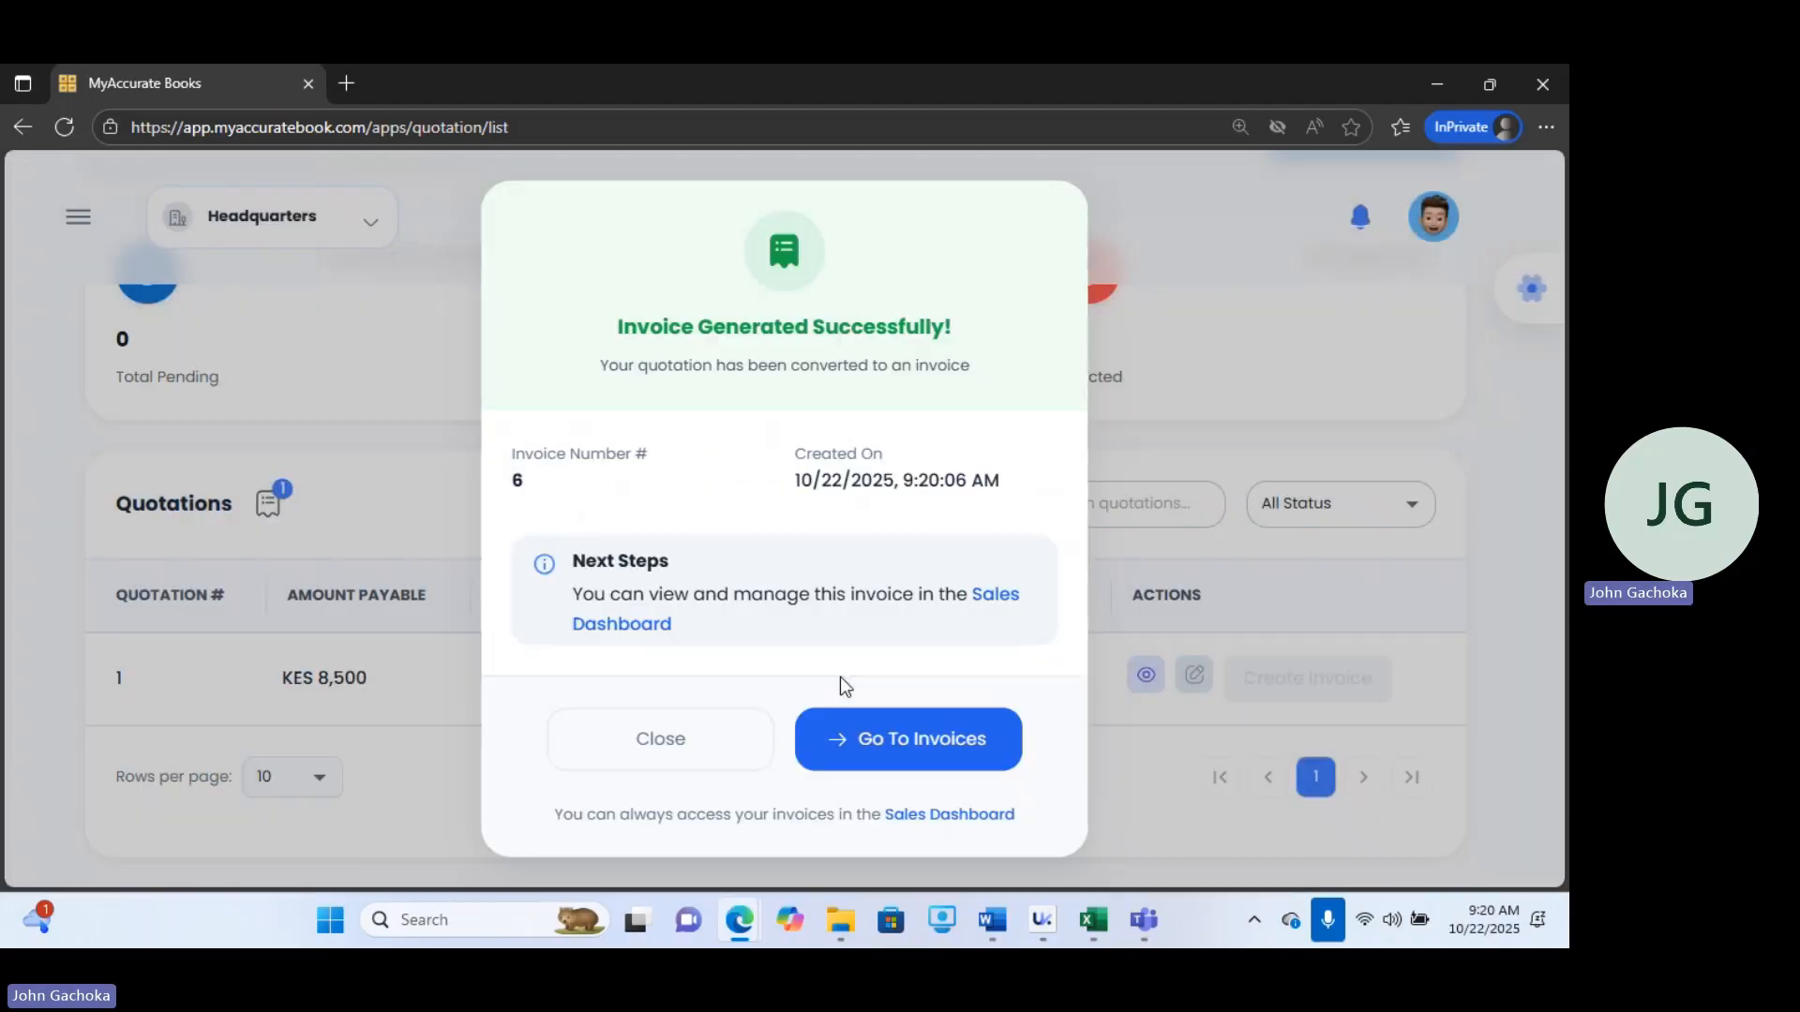
click(892, 738)
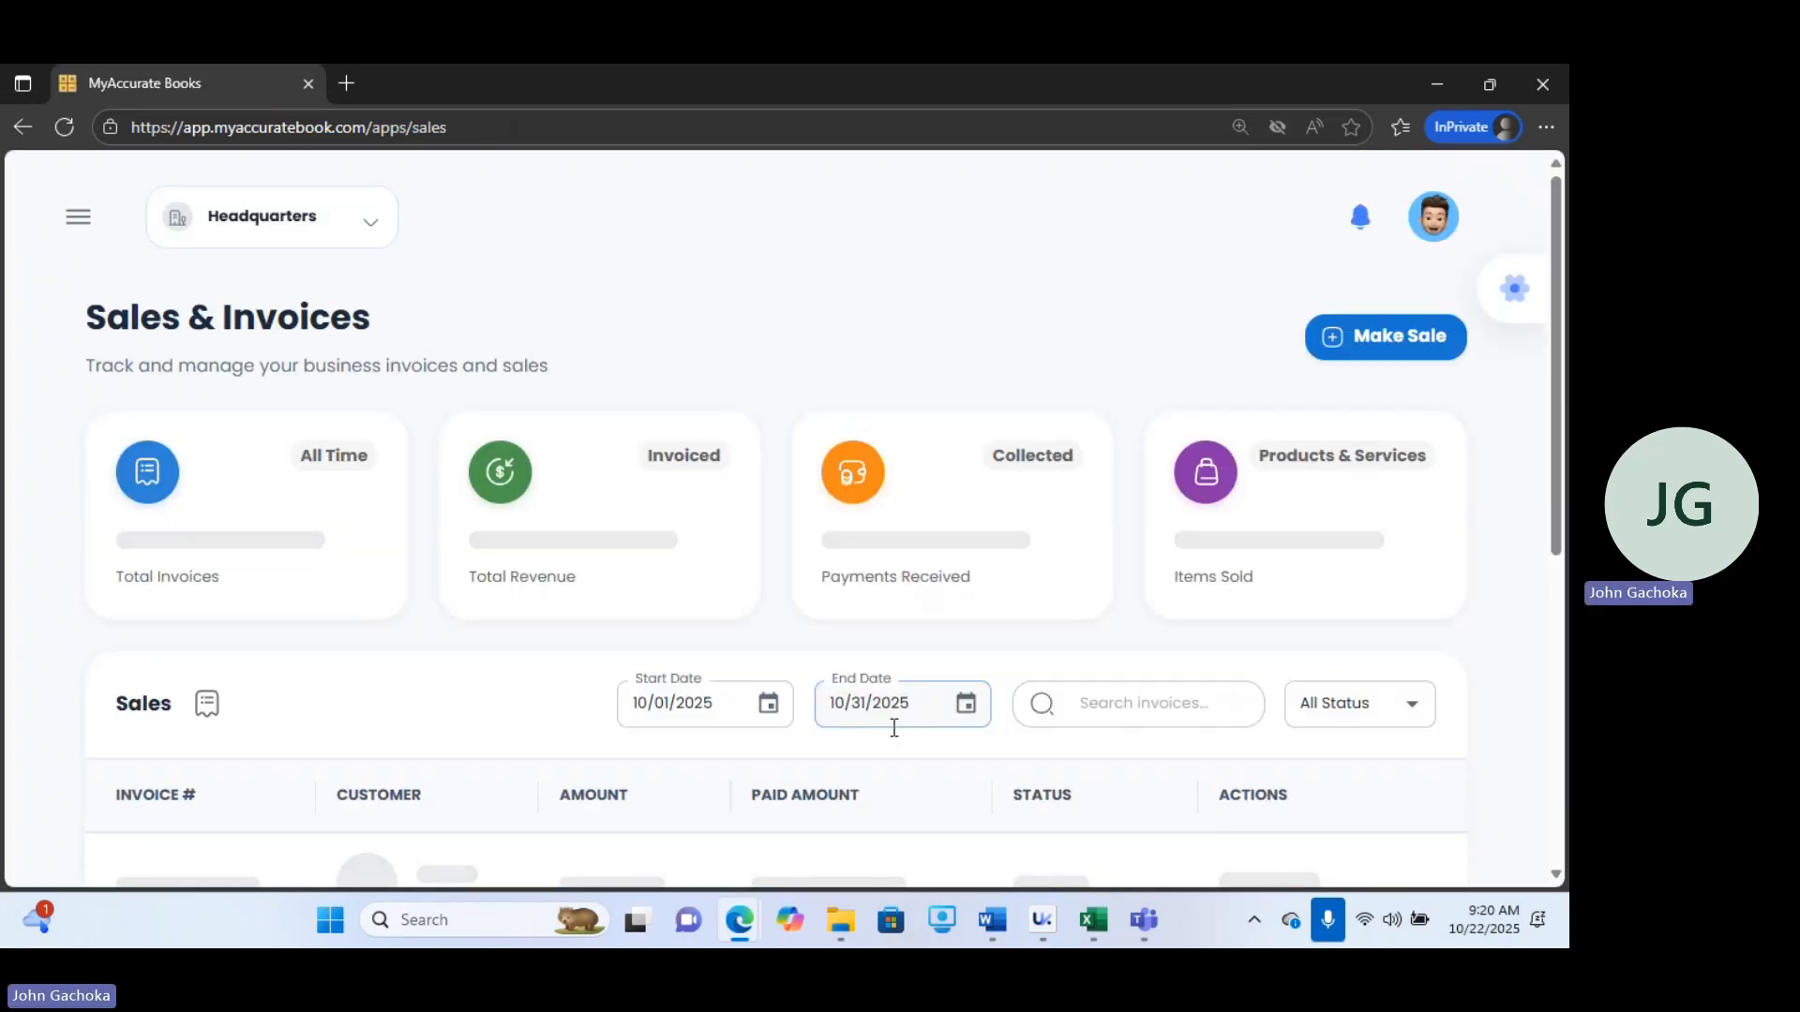
Open the Receive Payments page under Sales.
scroll(1550, 390, down, 3)
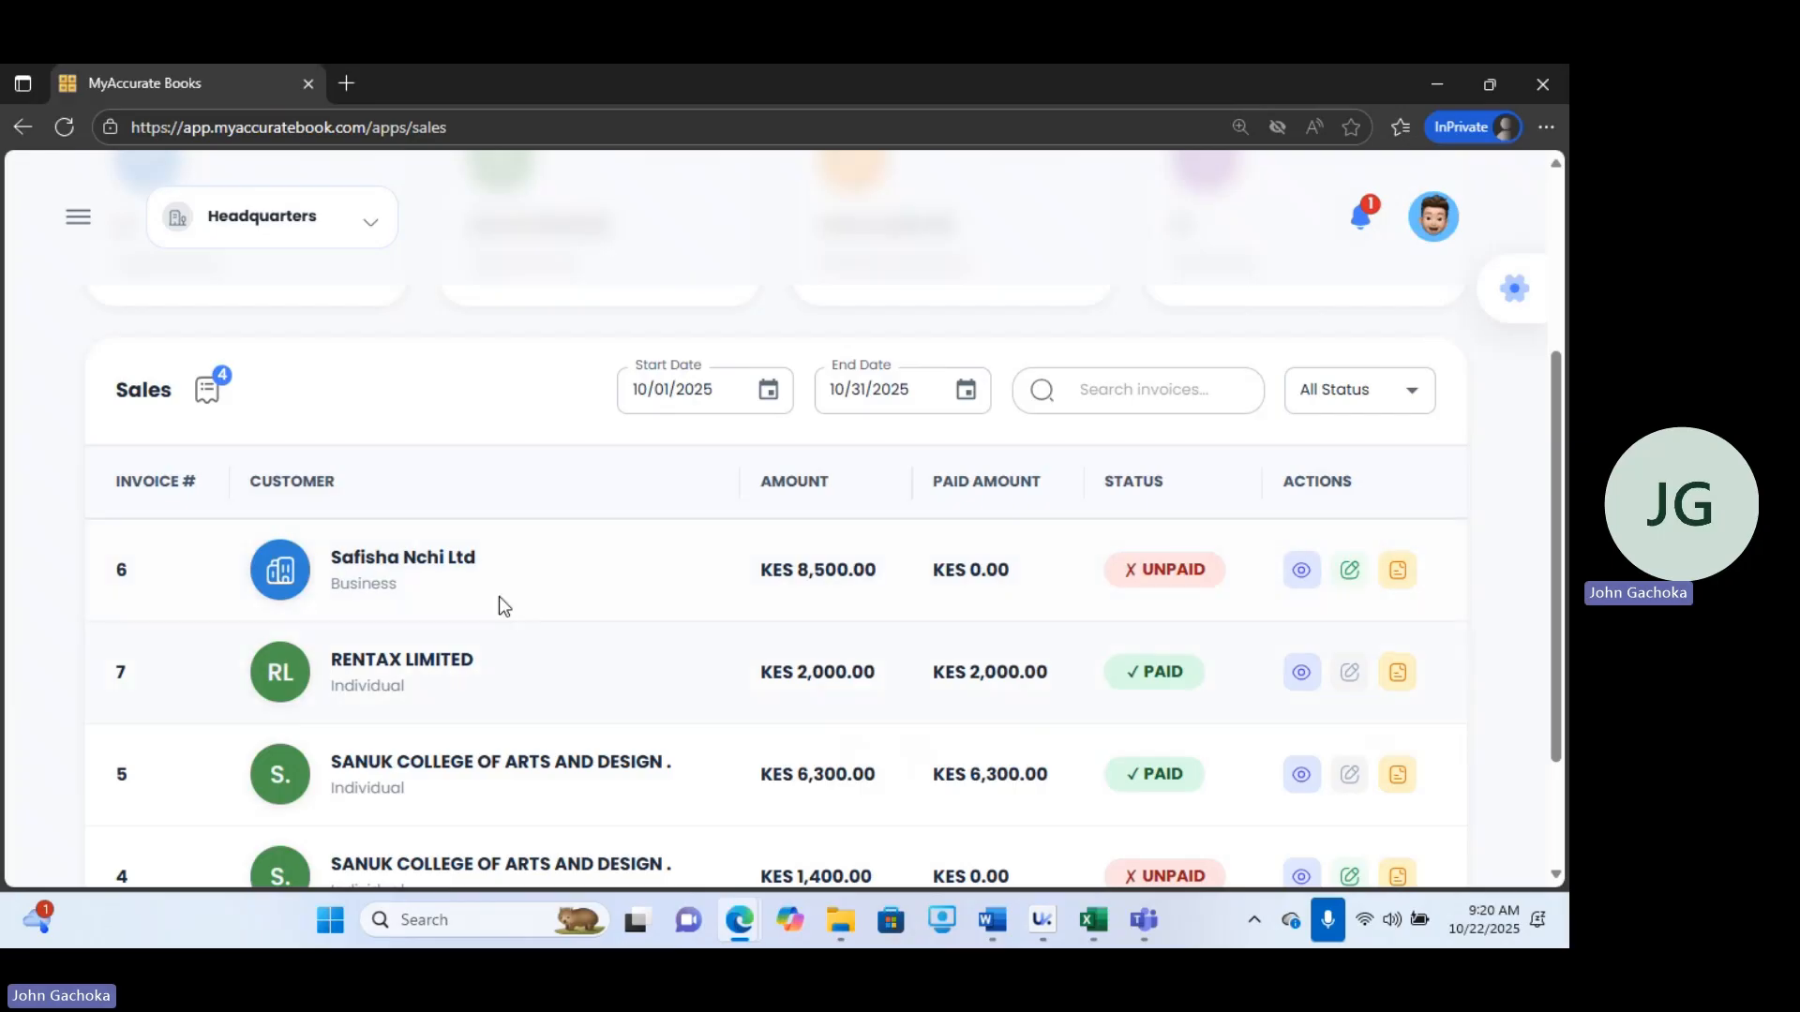
click(79, 217)
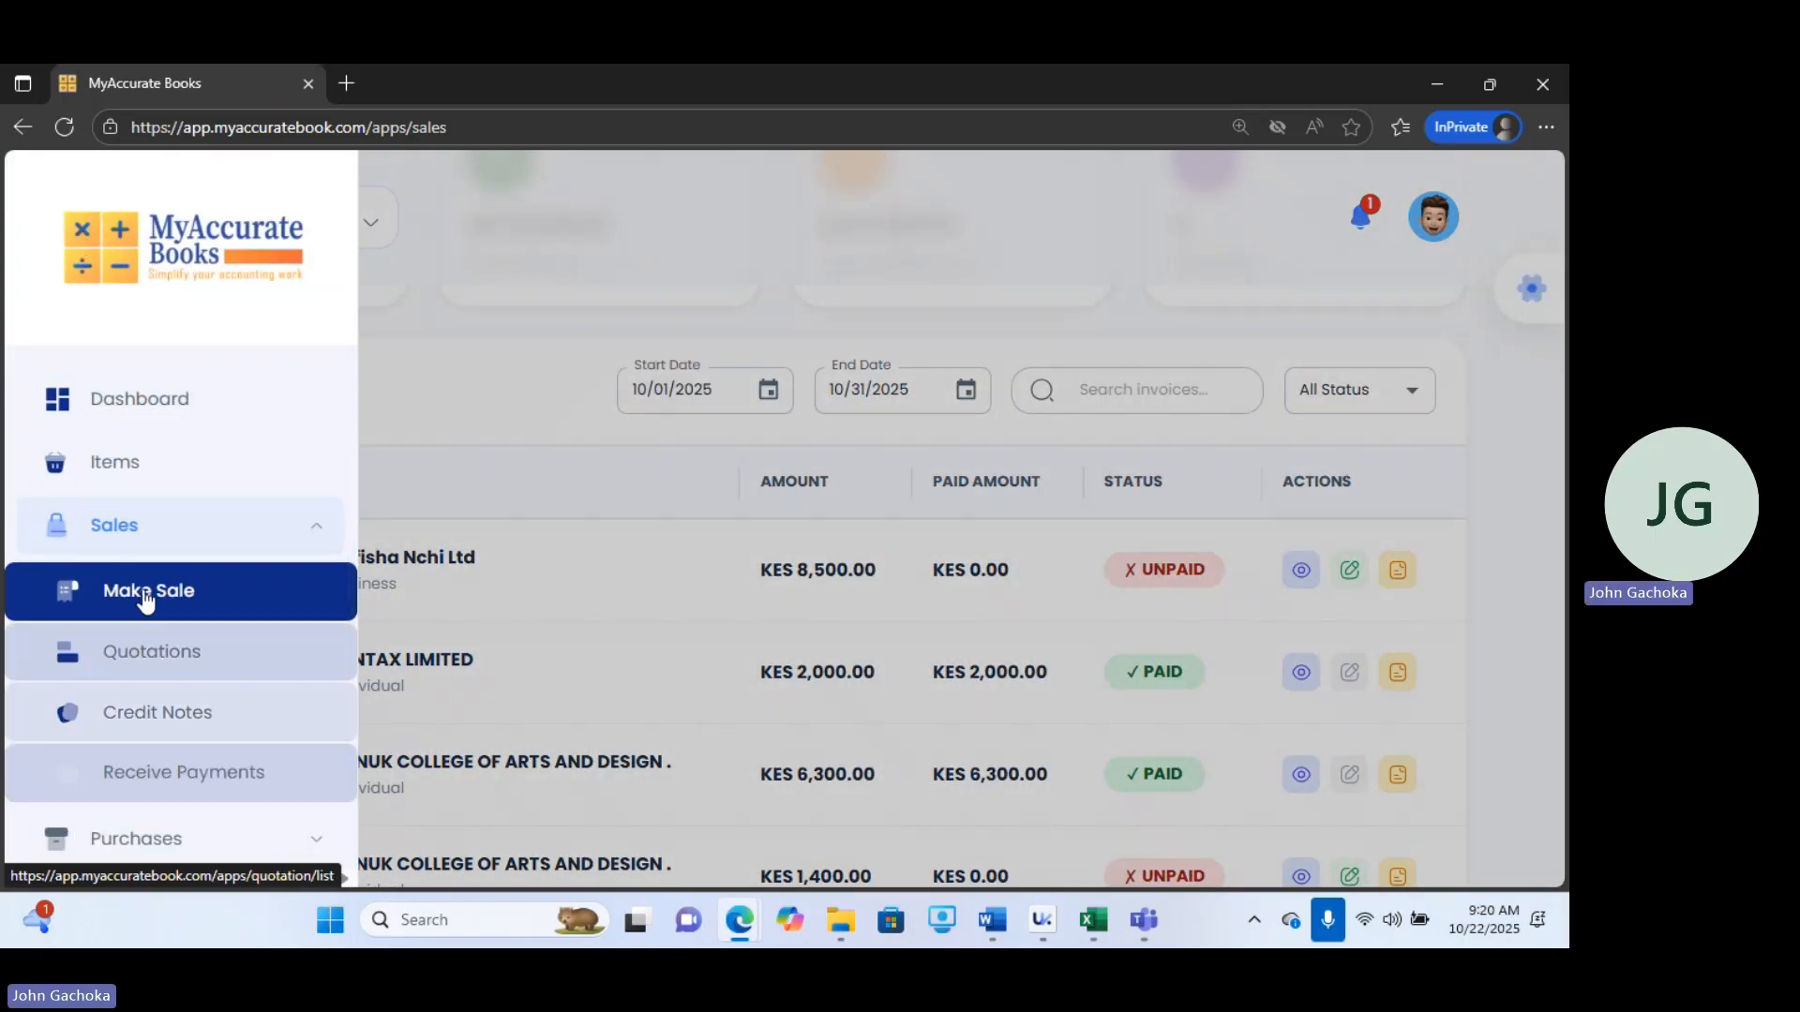
click(121, 526)
click(121, 526)
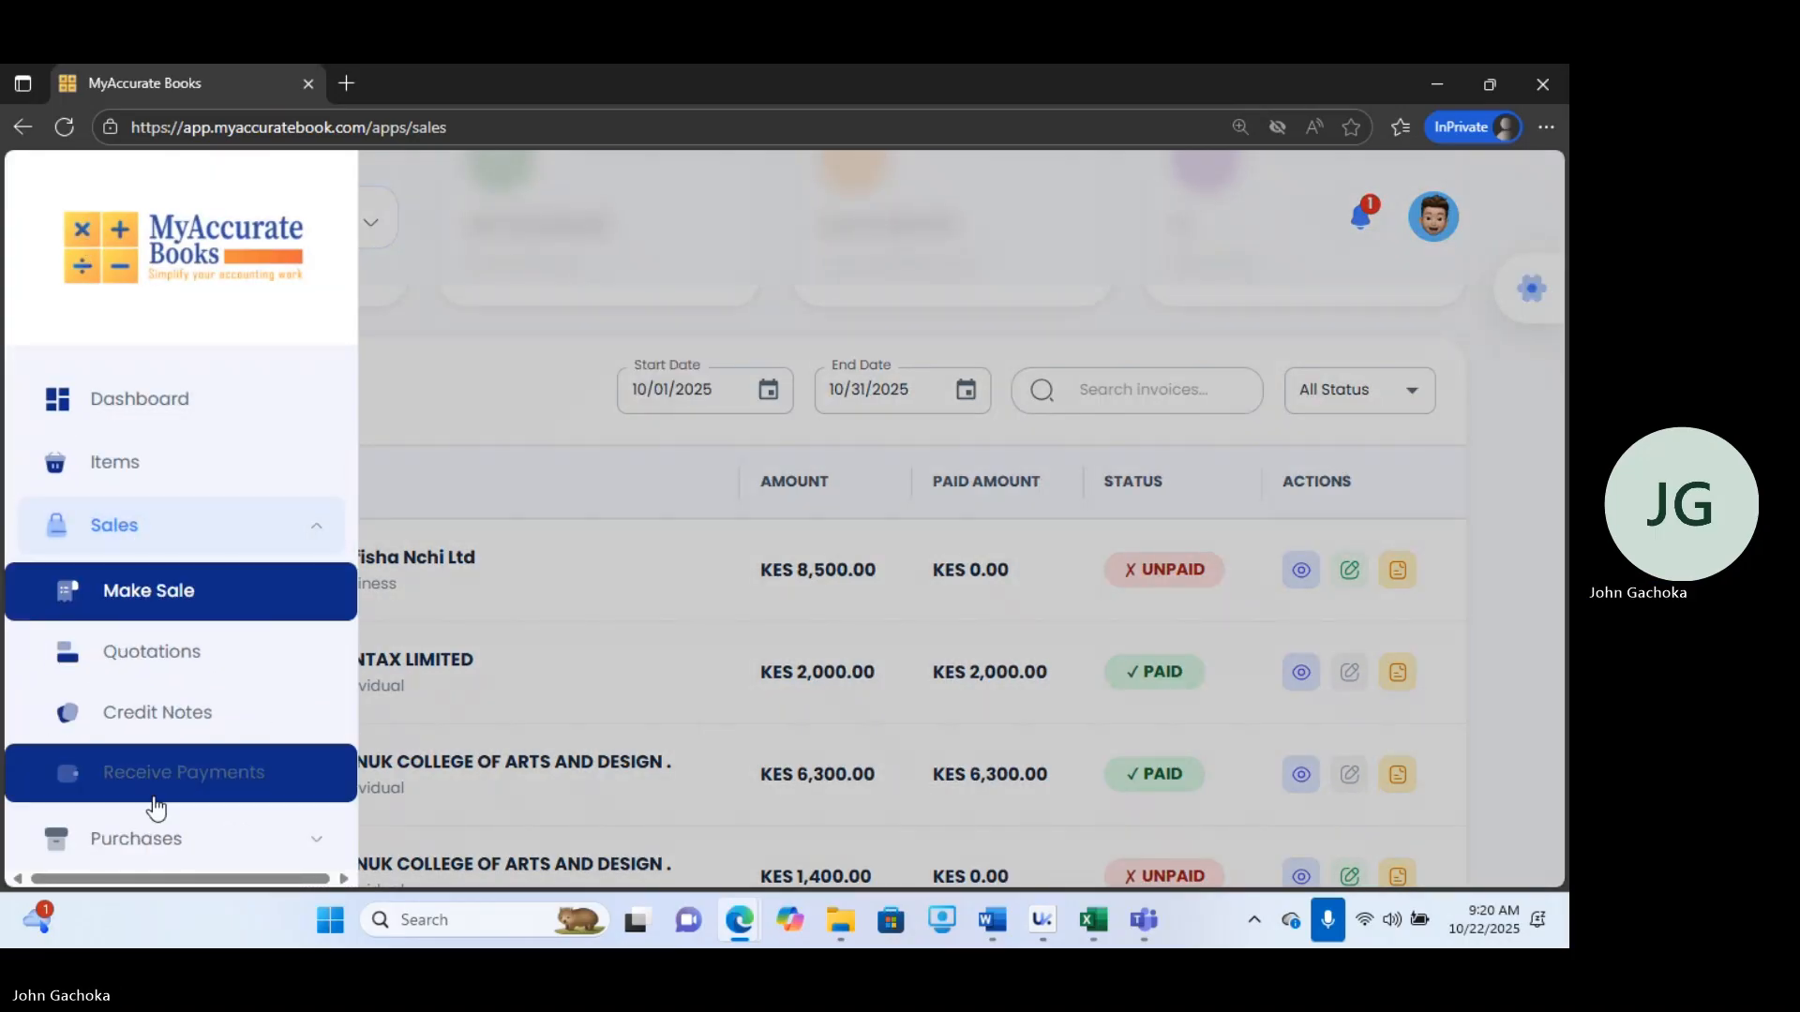
click(200, 788)
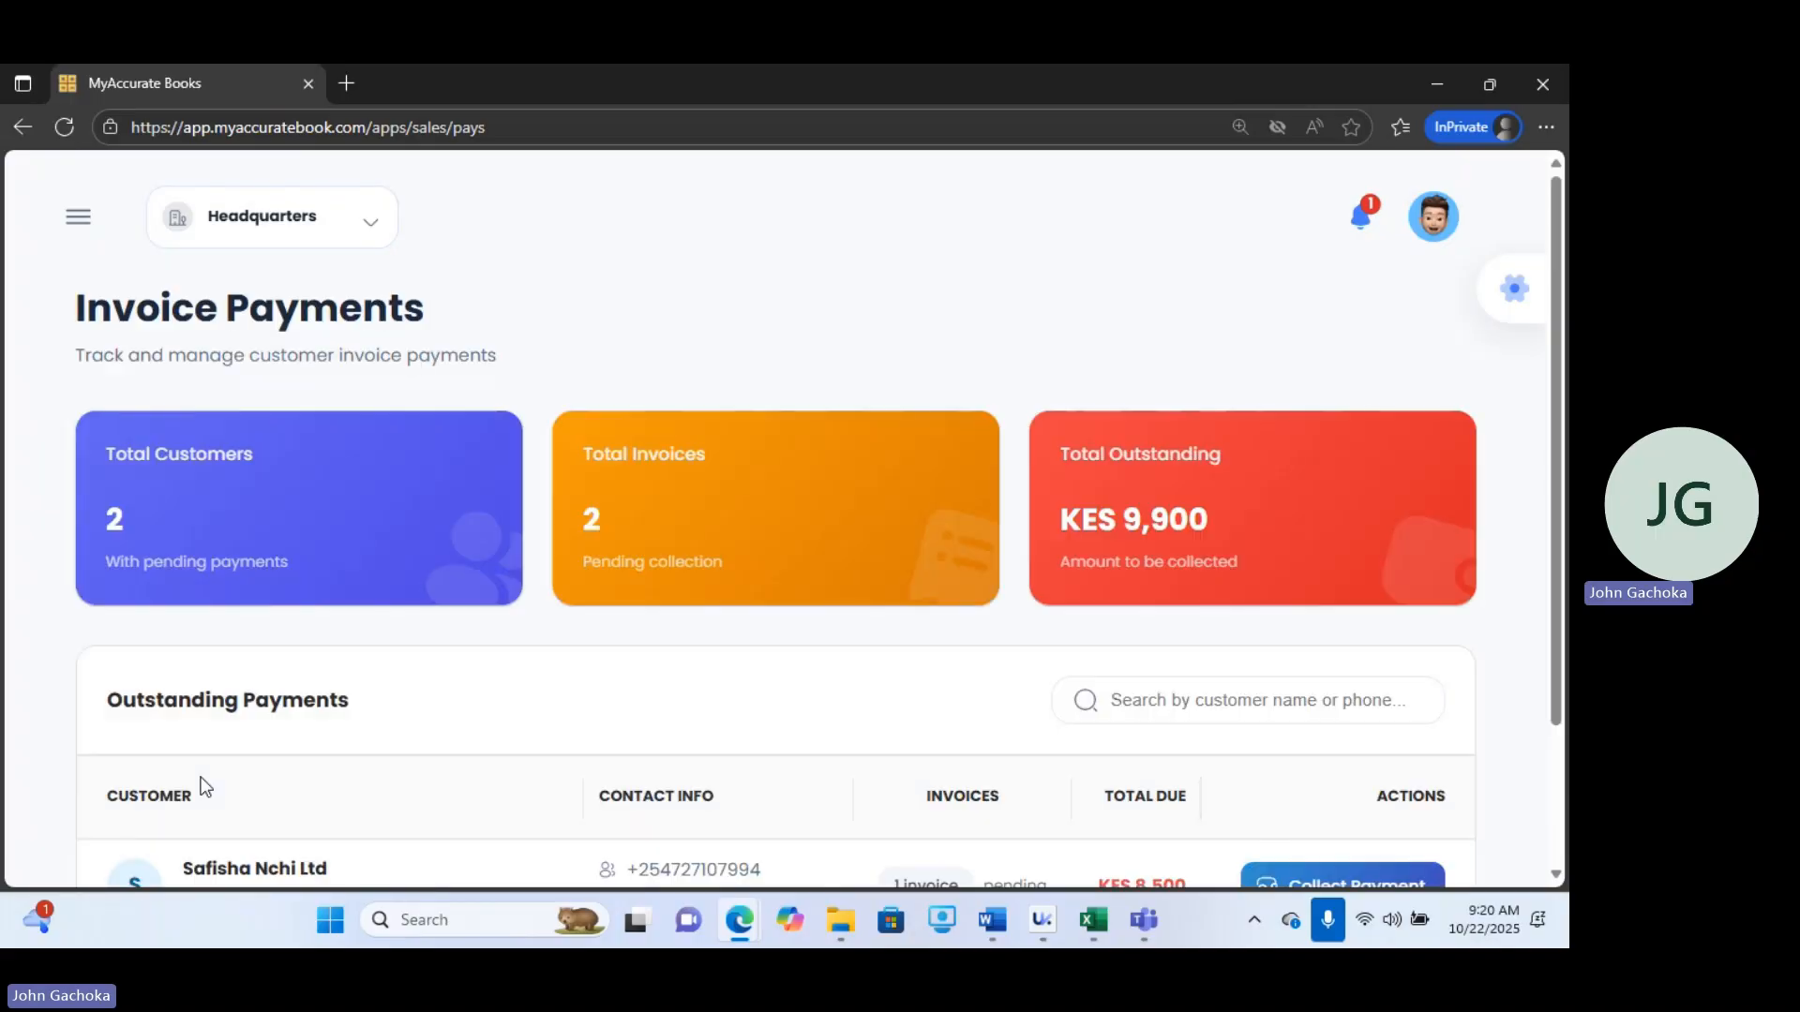
Receive a full payment on Safisha Nchi Ltd's invoice #6 using the buliding paybill payment method.
drag(1561, 468, 1564, 641)
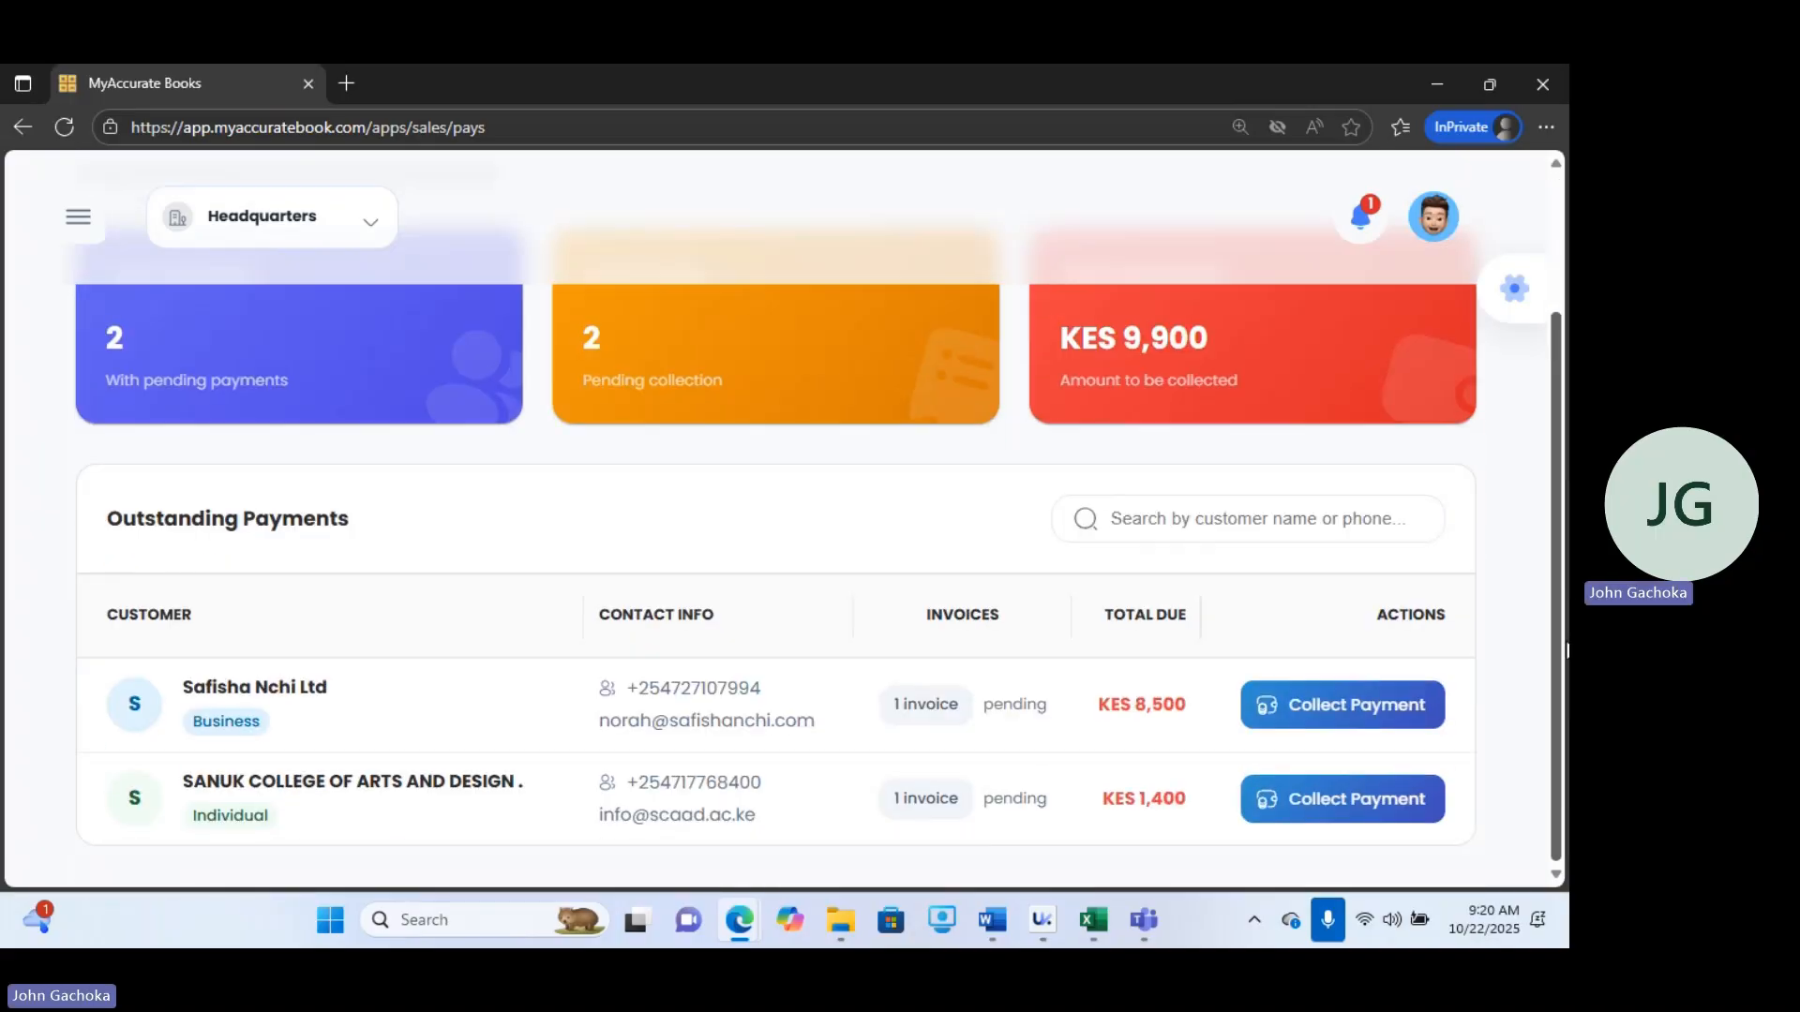
click(1338, 705)
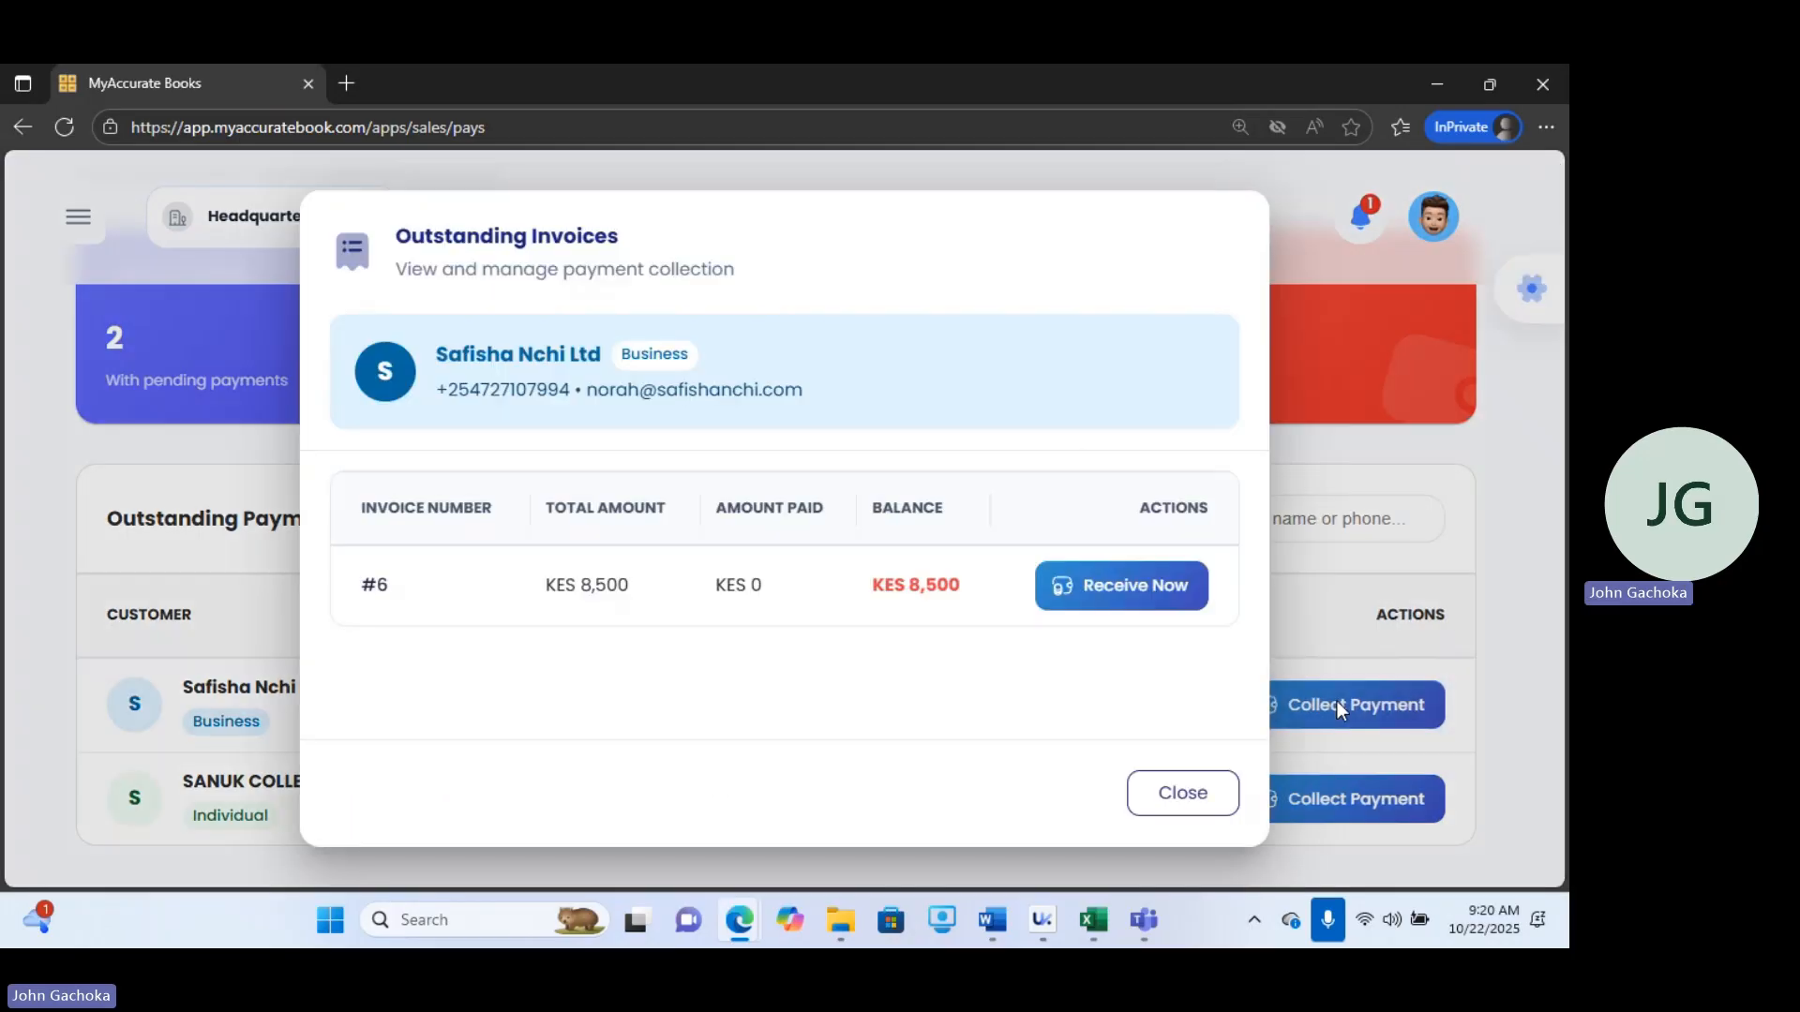
click(1121, 600)
click(876, 441)
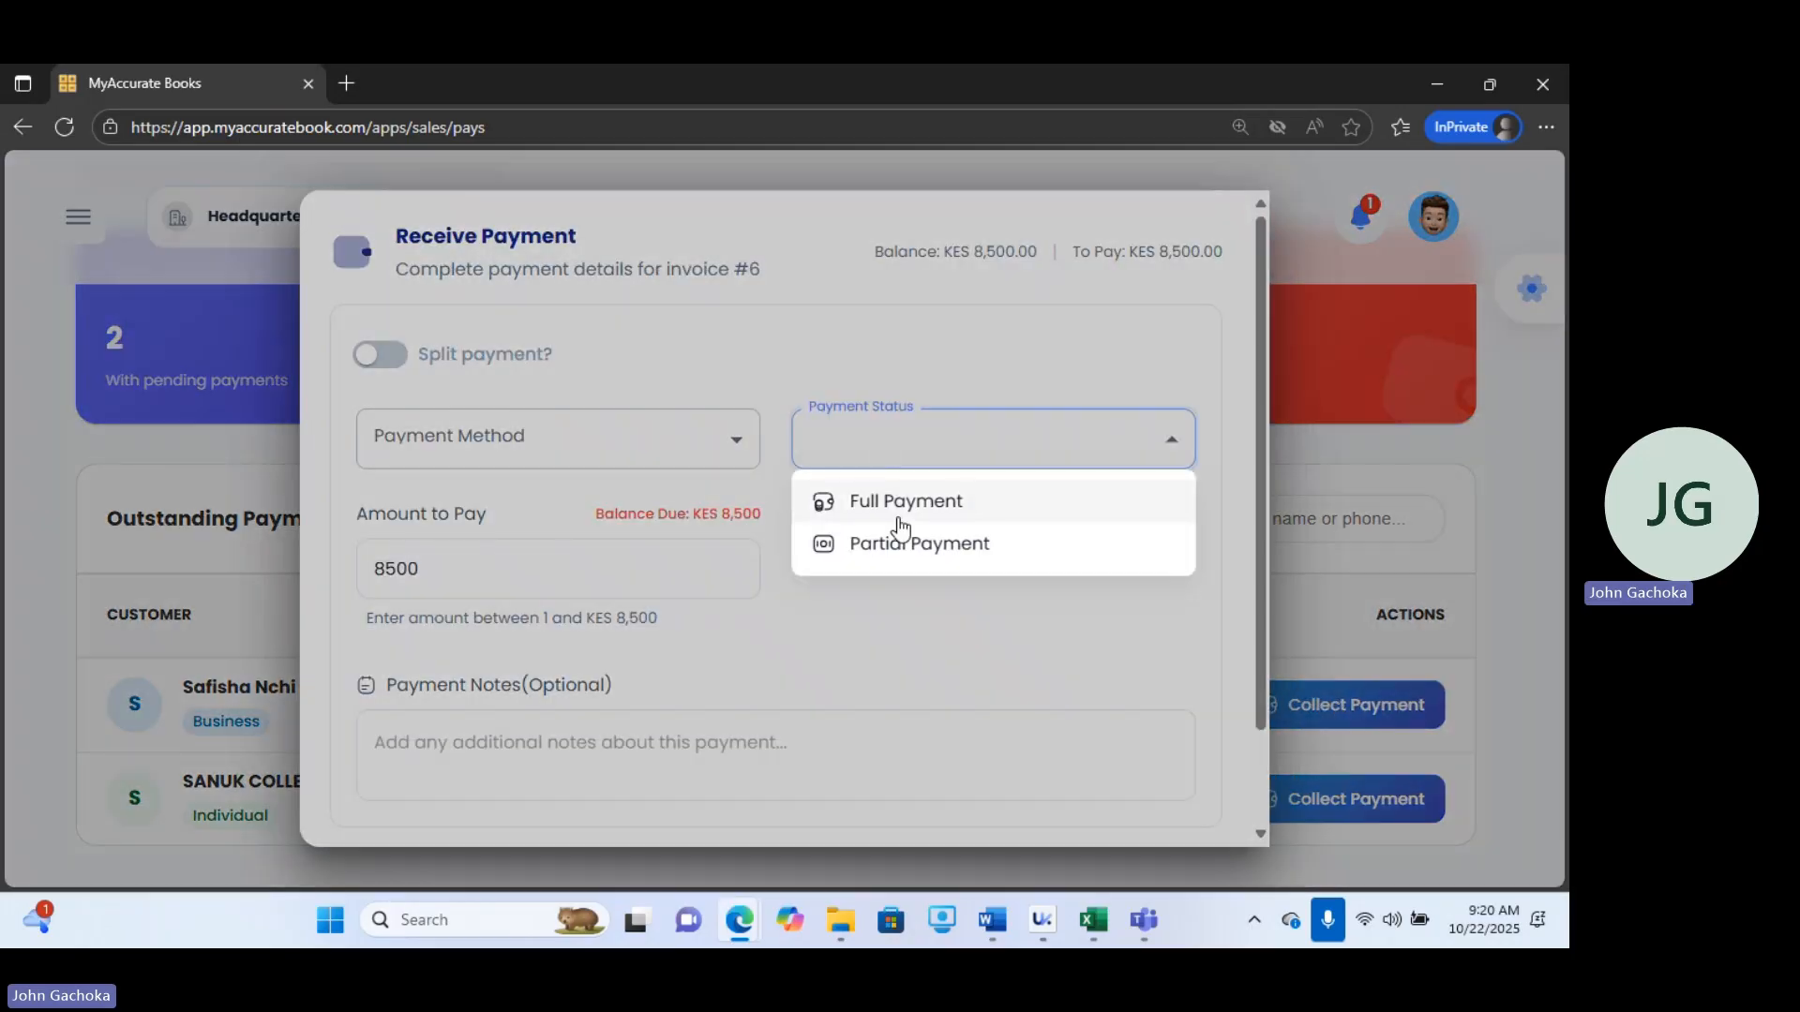
click(900, 521)
click(491, 442)
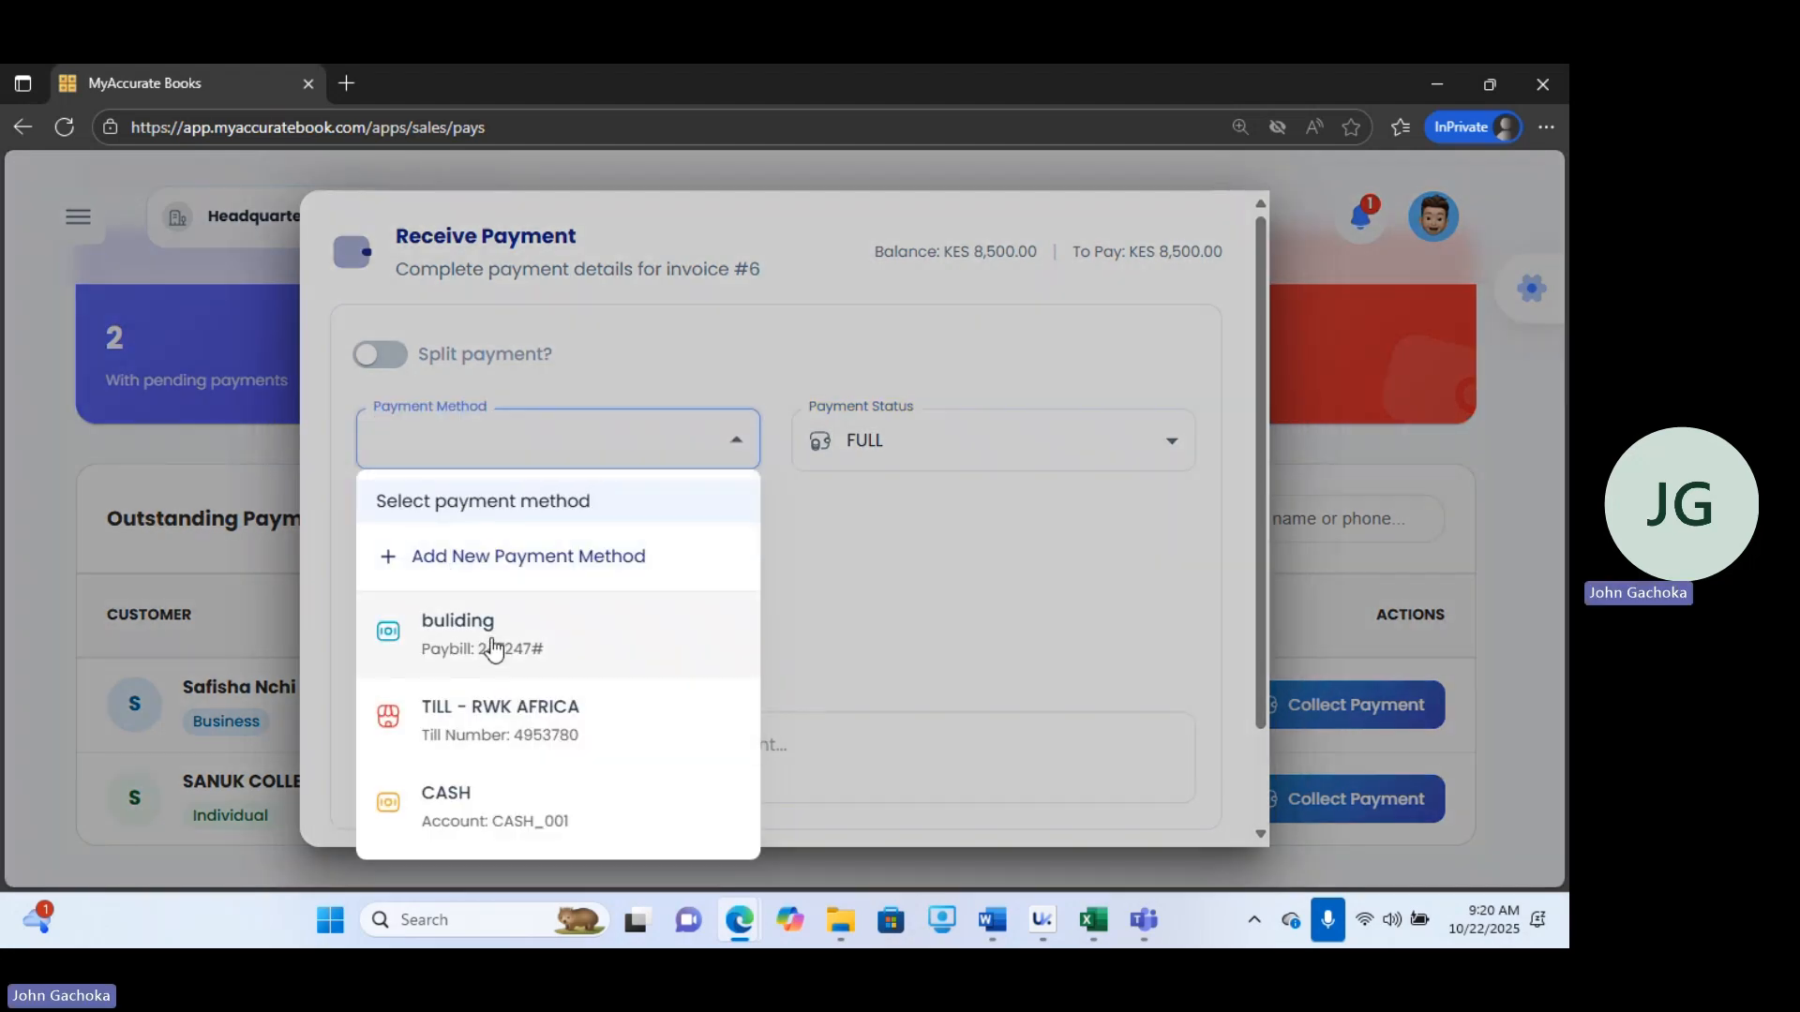
click(491, 647)
Add the payment note "Bill cleared", submit the payment, and go to the invoices list.
click(791, 759)
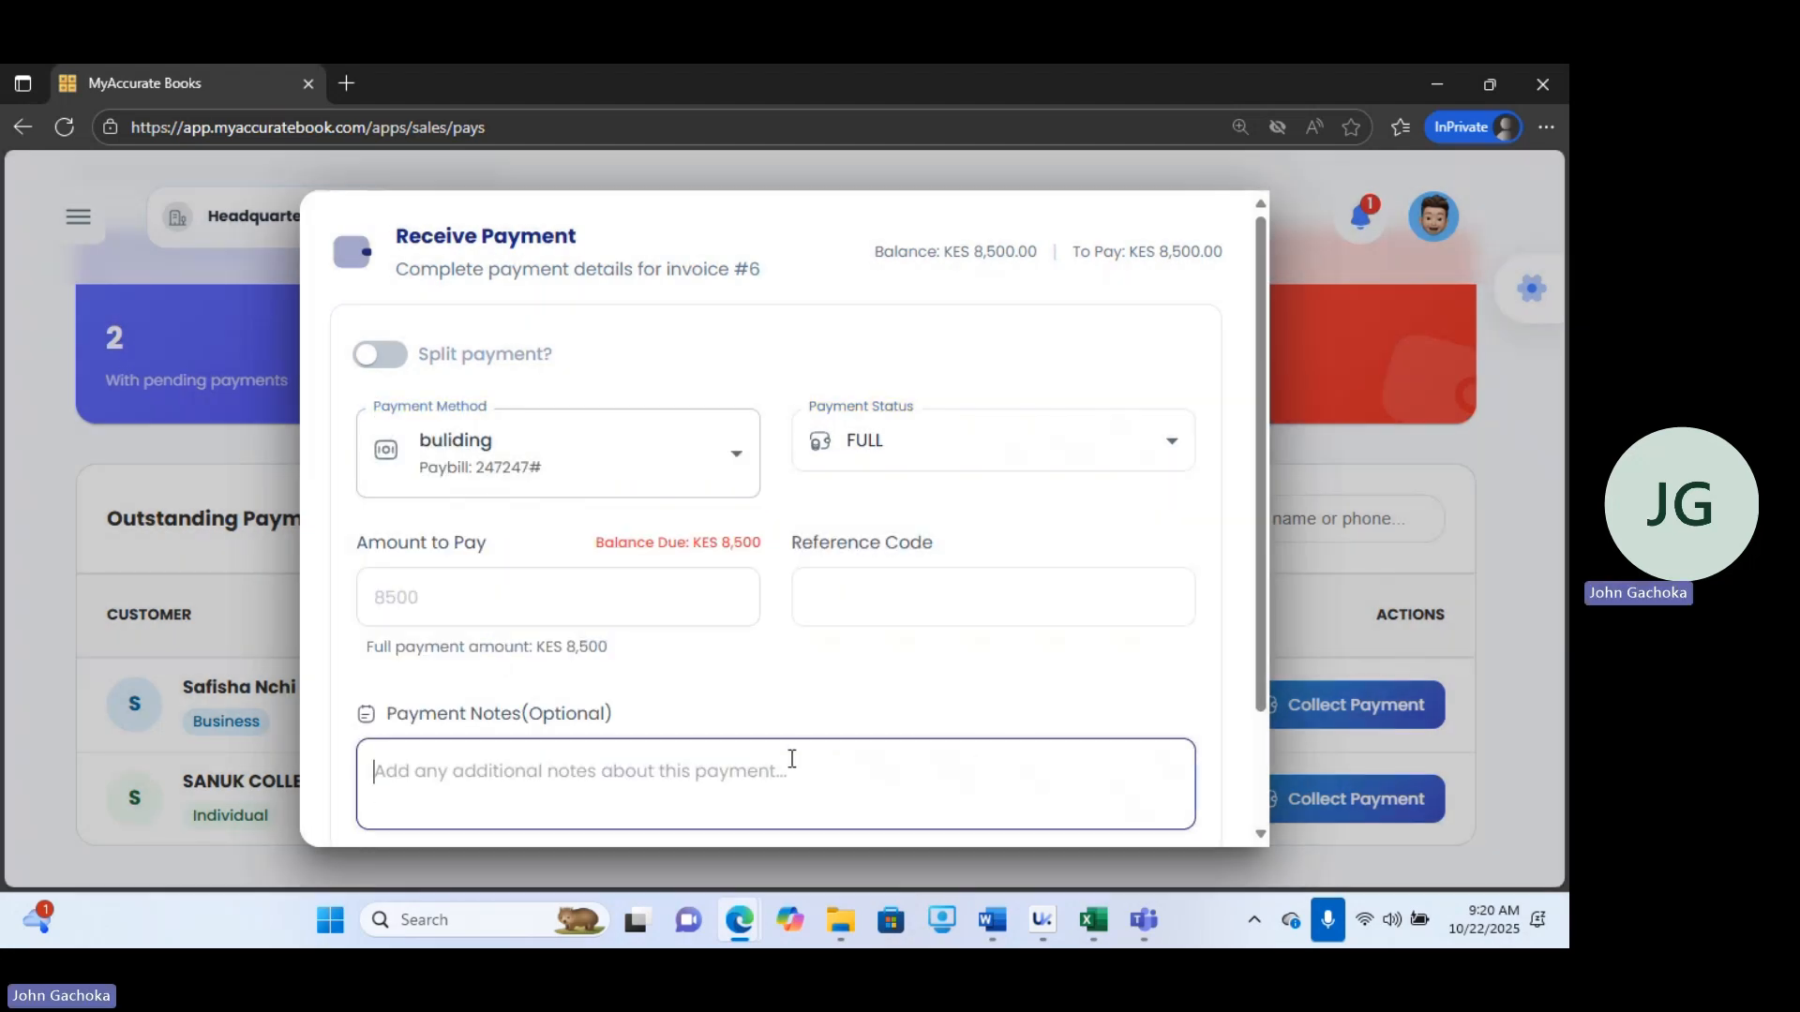
text(Bill cl)
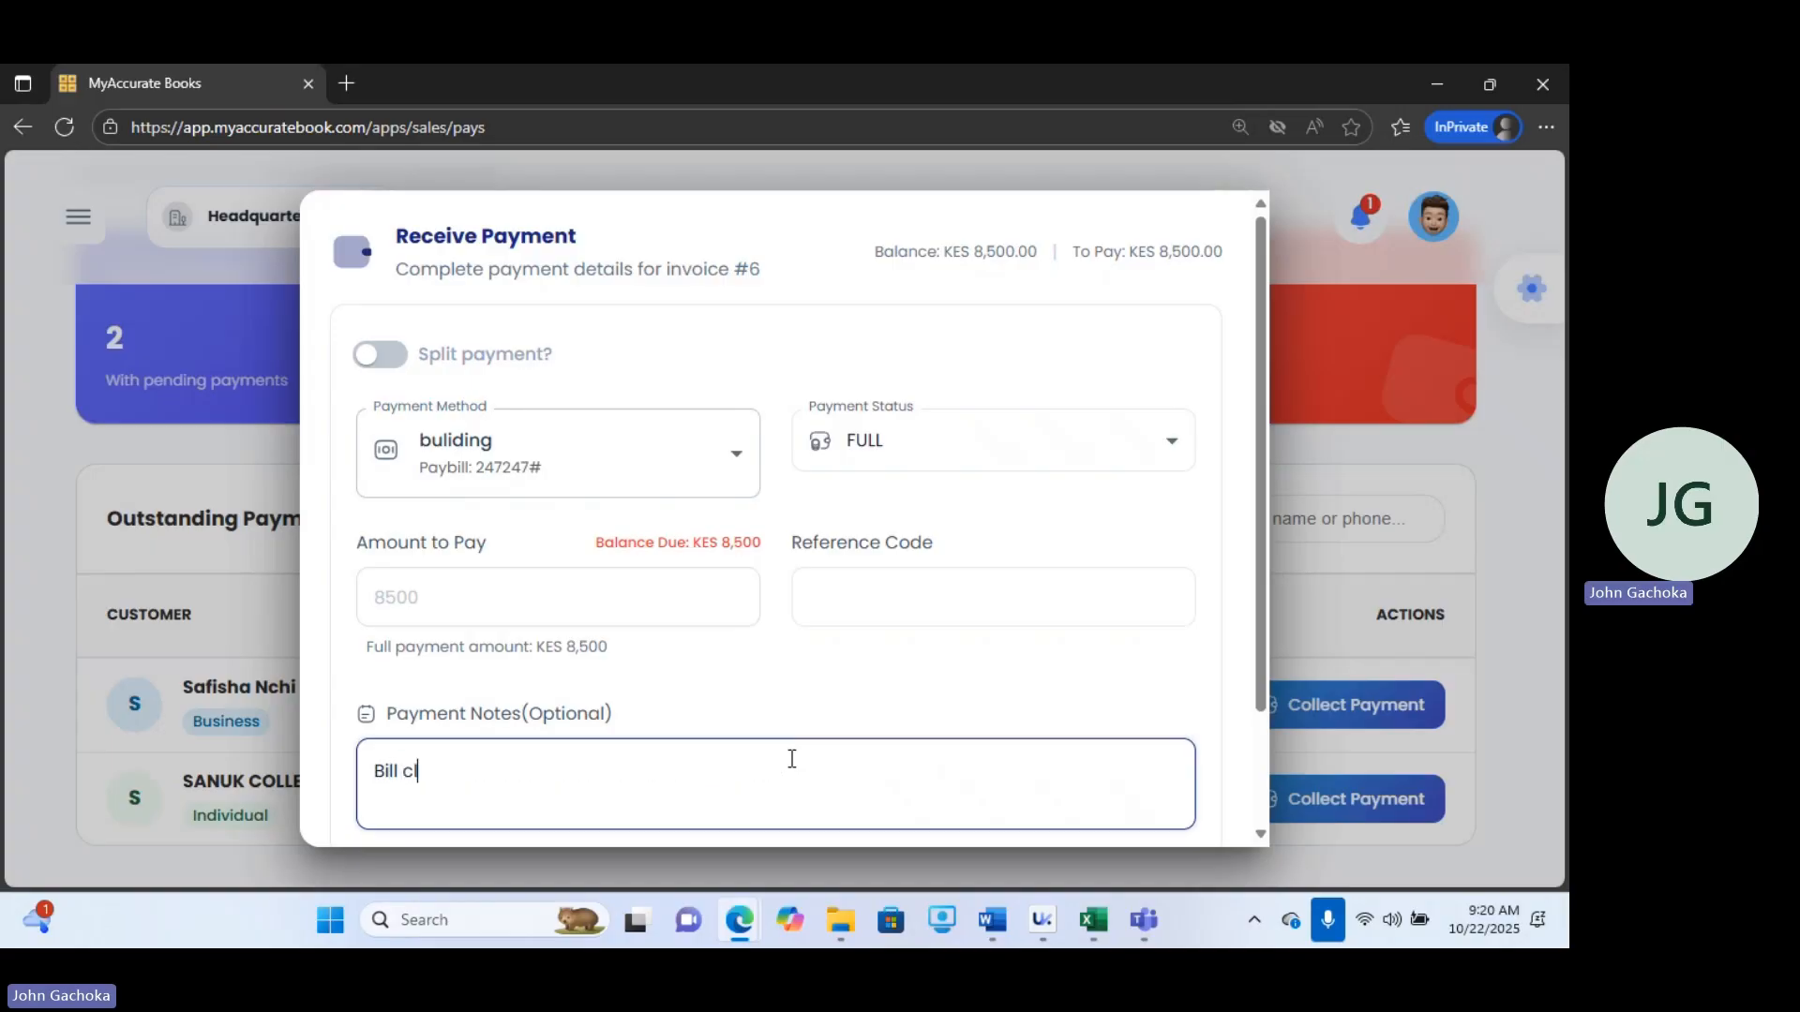
text(eared)
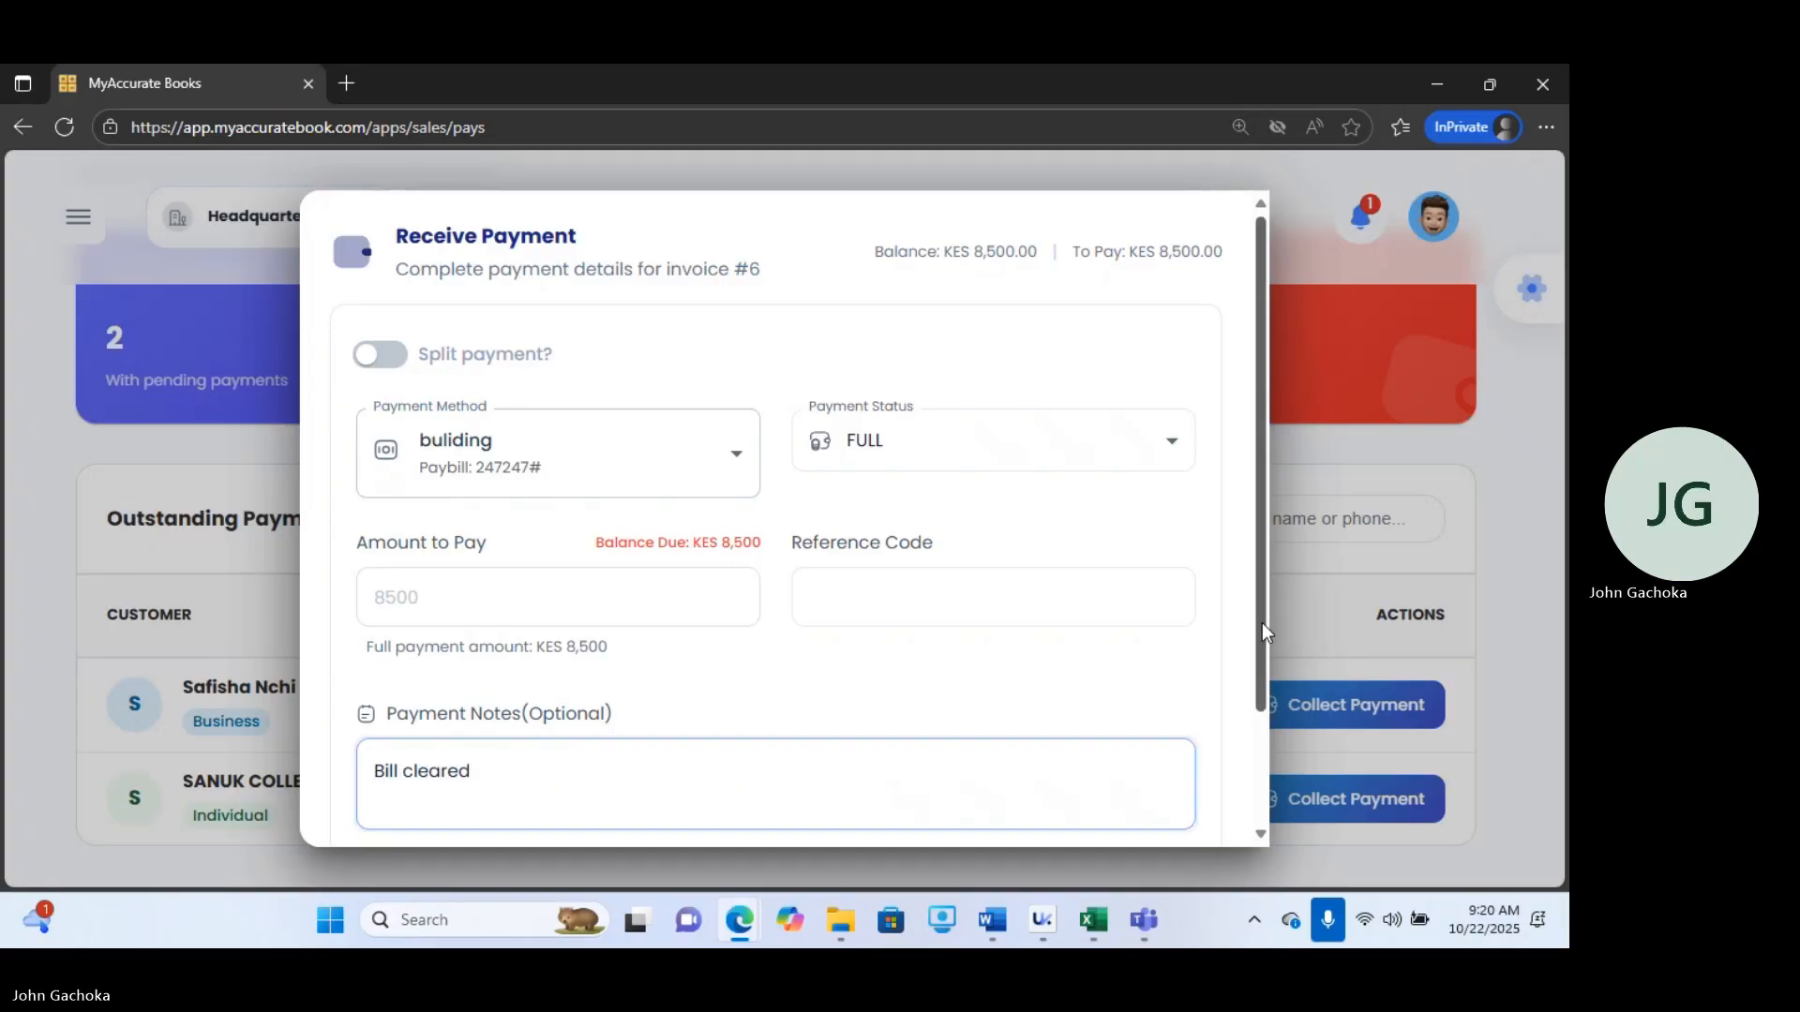
drag(1262, 622, 1104, 791)
click(1095, 786)
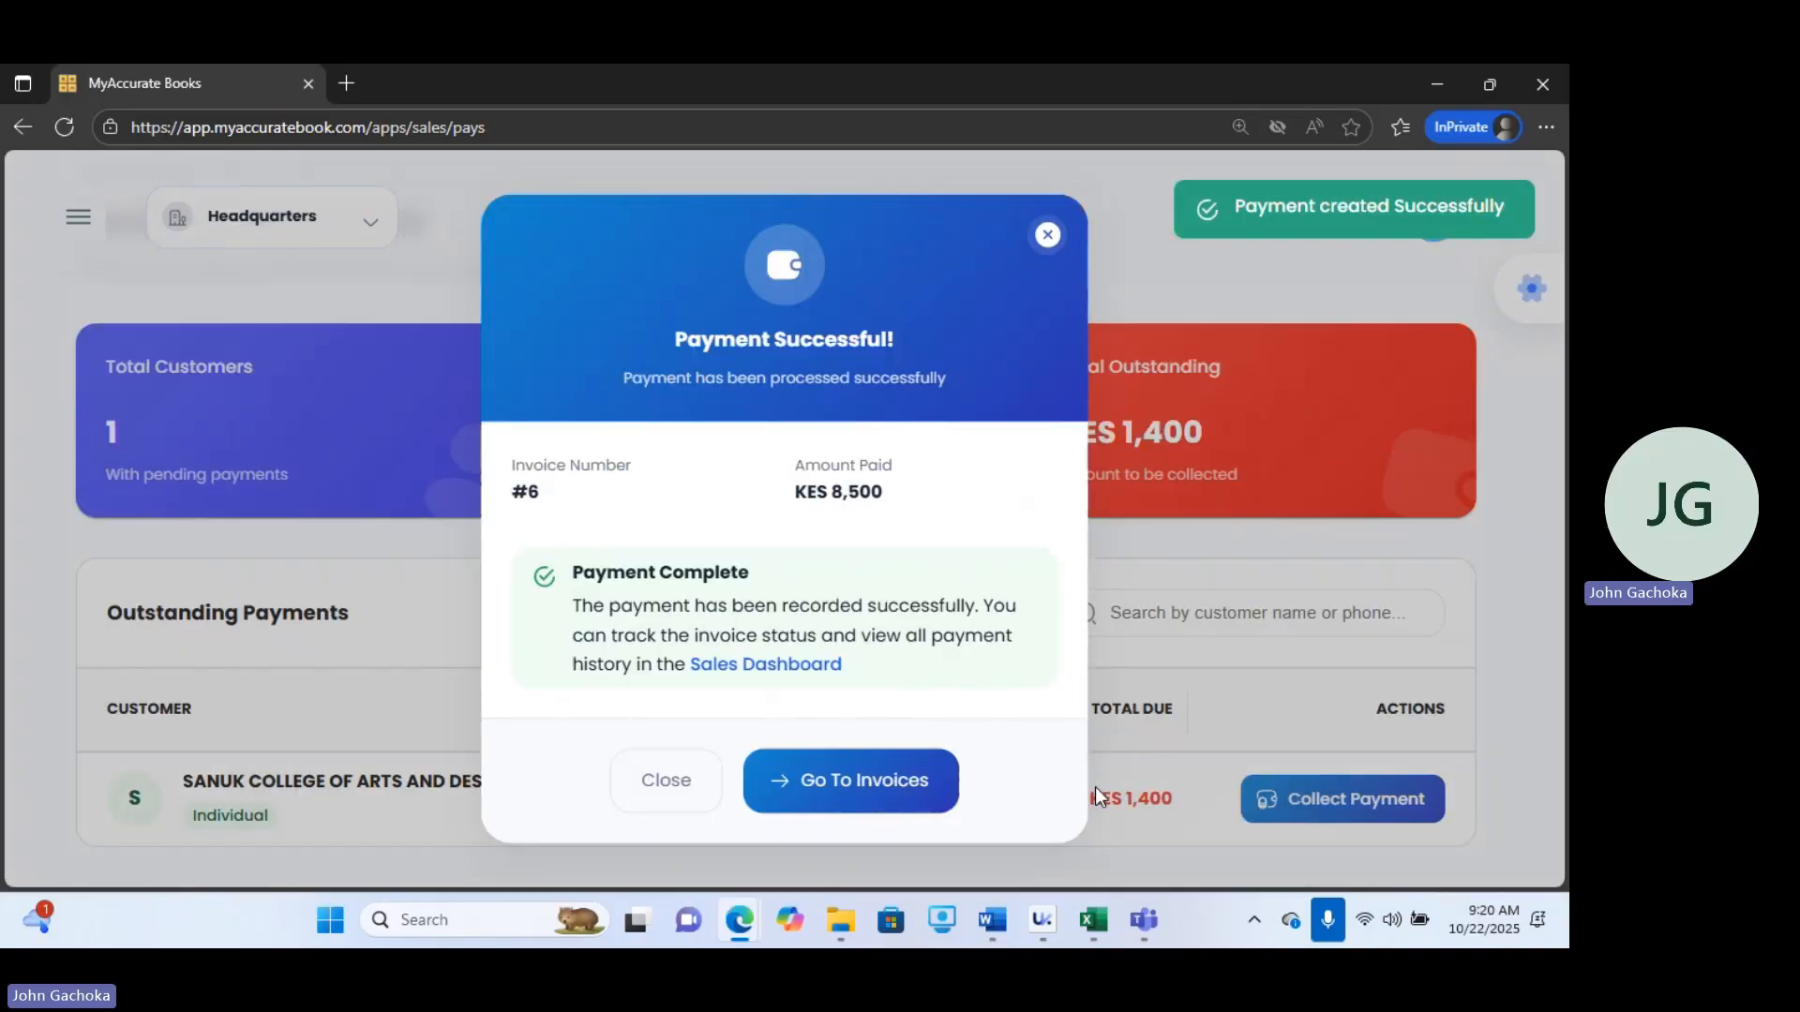
click(825, 797)
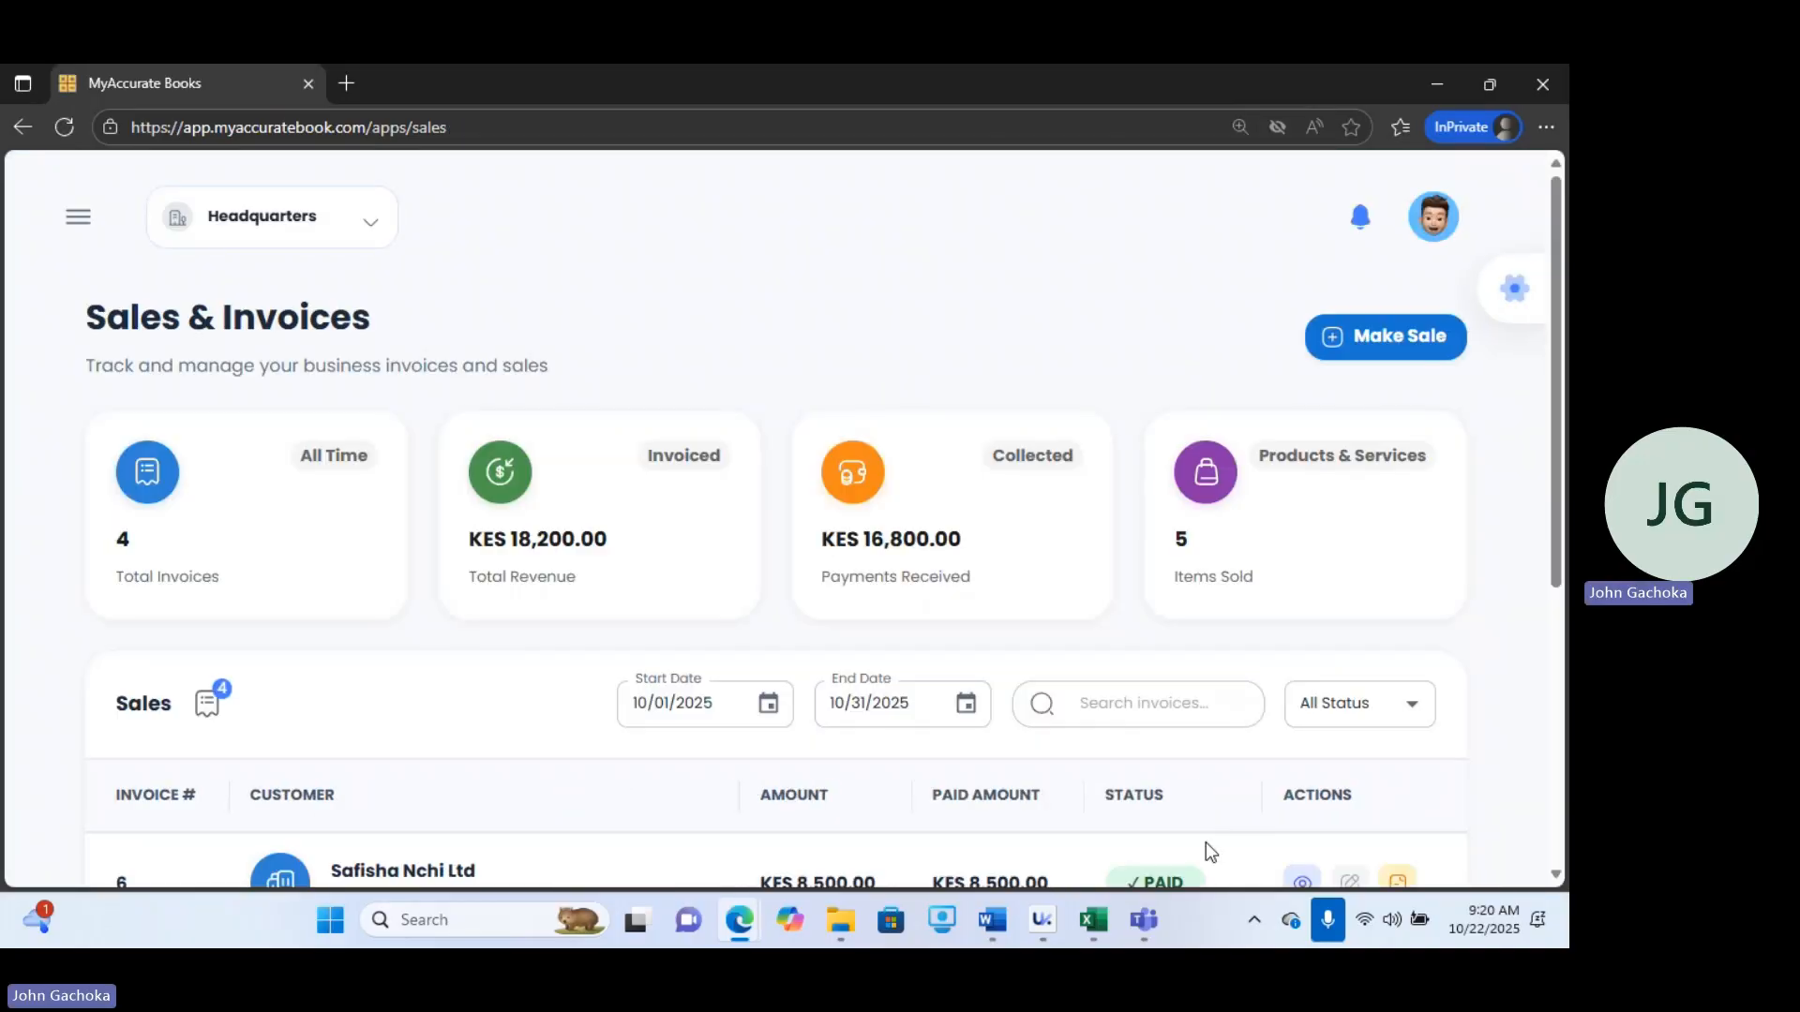
Filter the sales list by Unpaid status and then by Partial status.
scroll(1552, 516, down, 5)
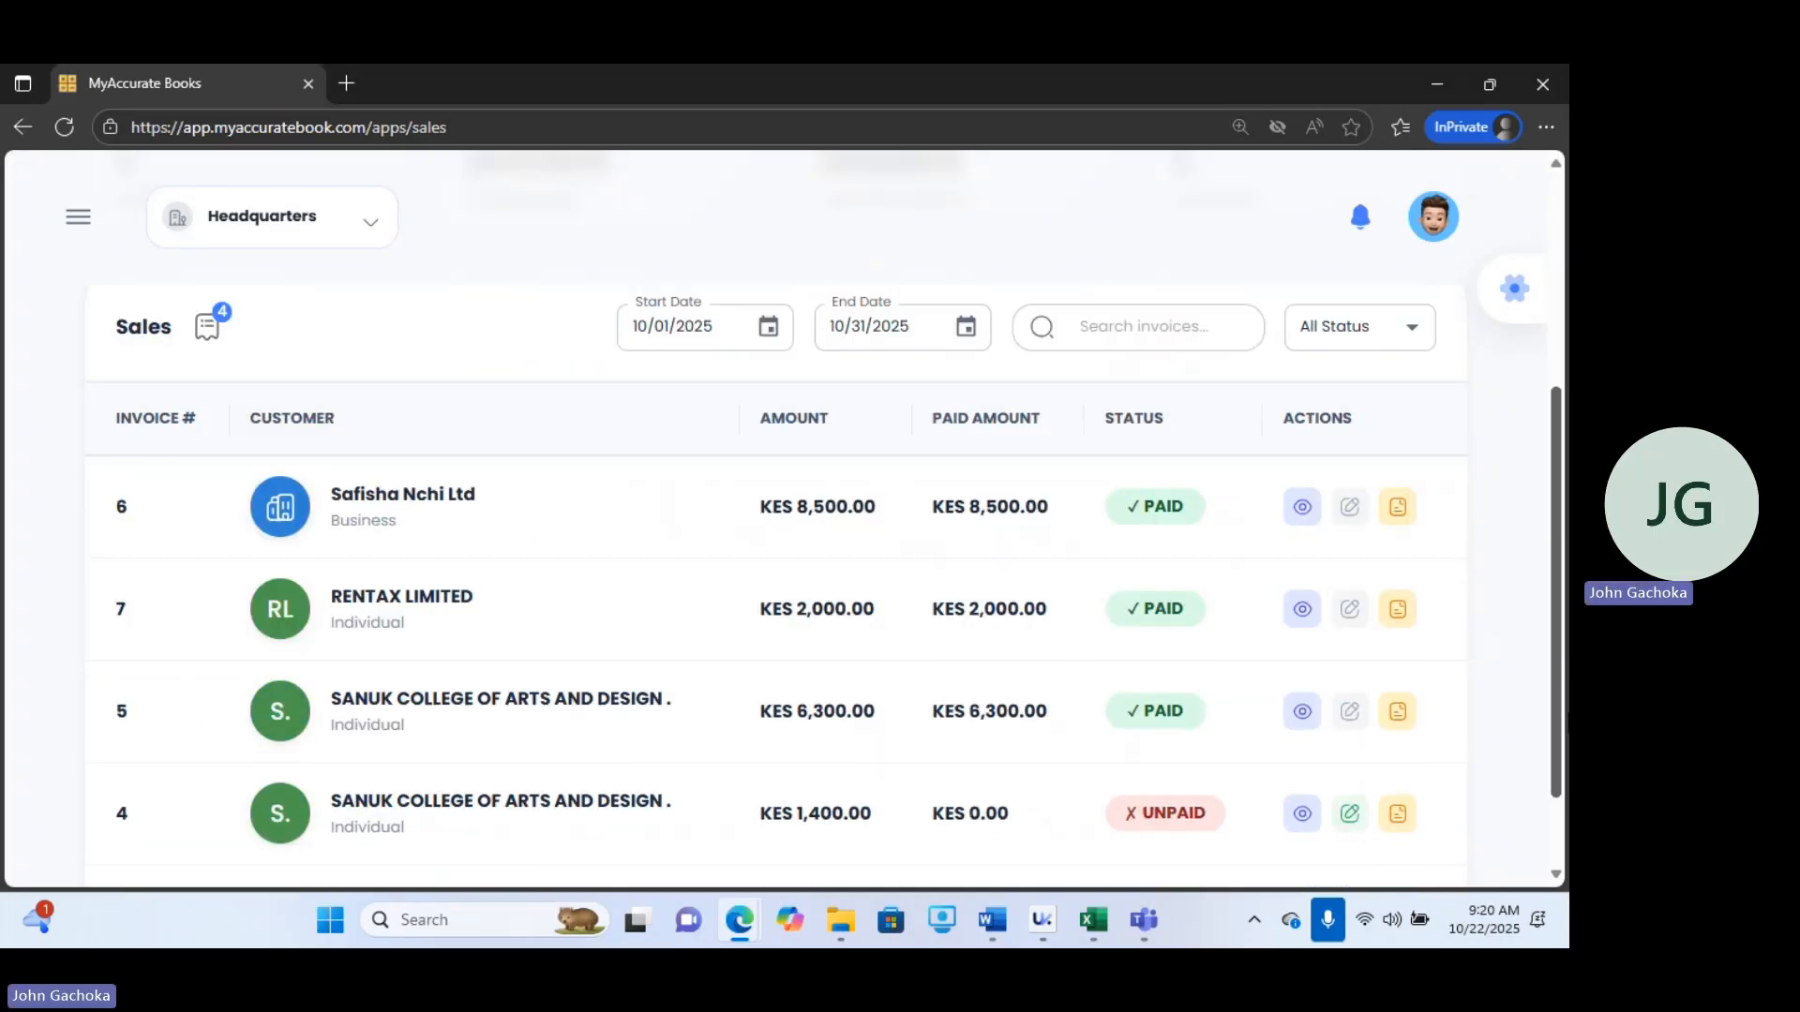
scroll(778, 534, up, 1)
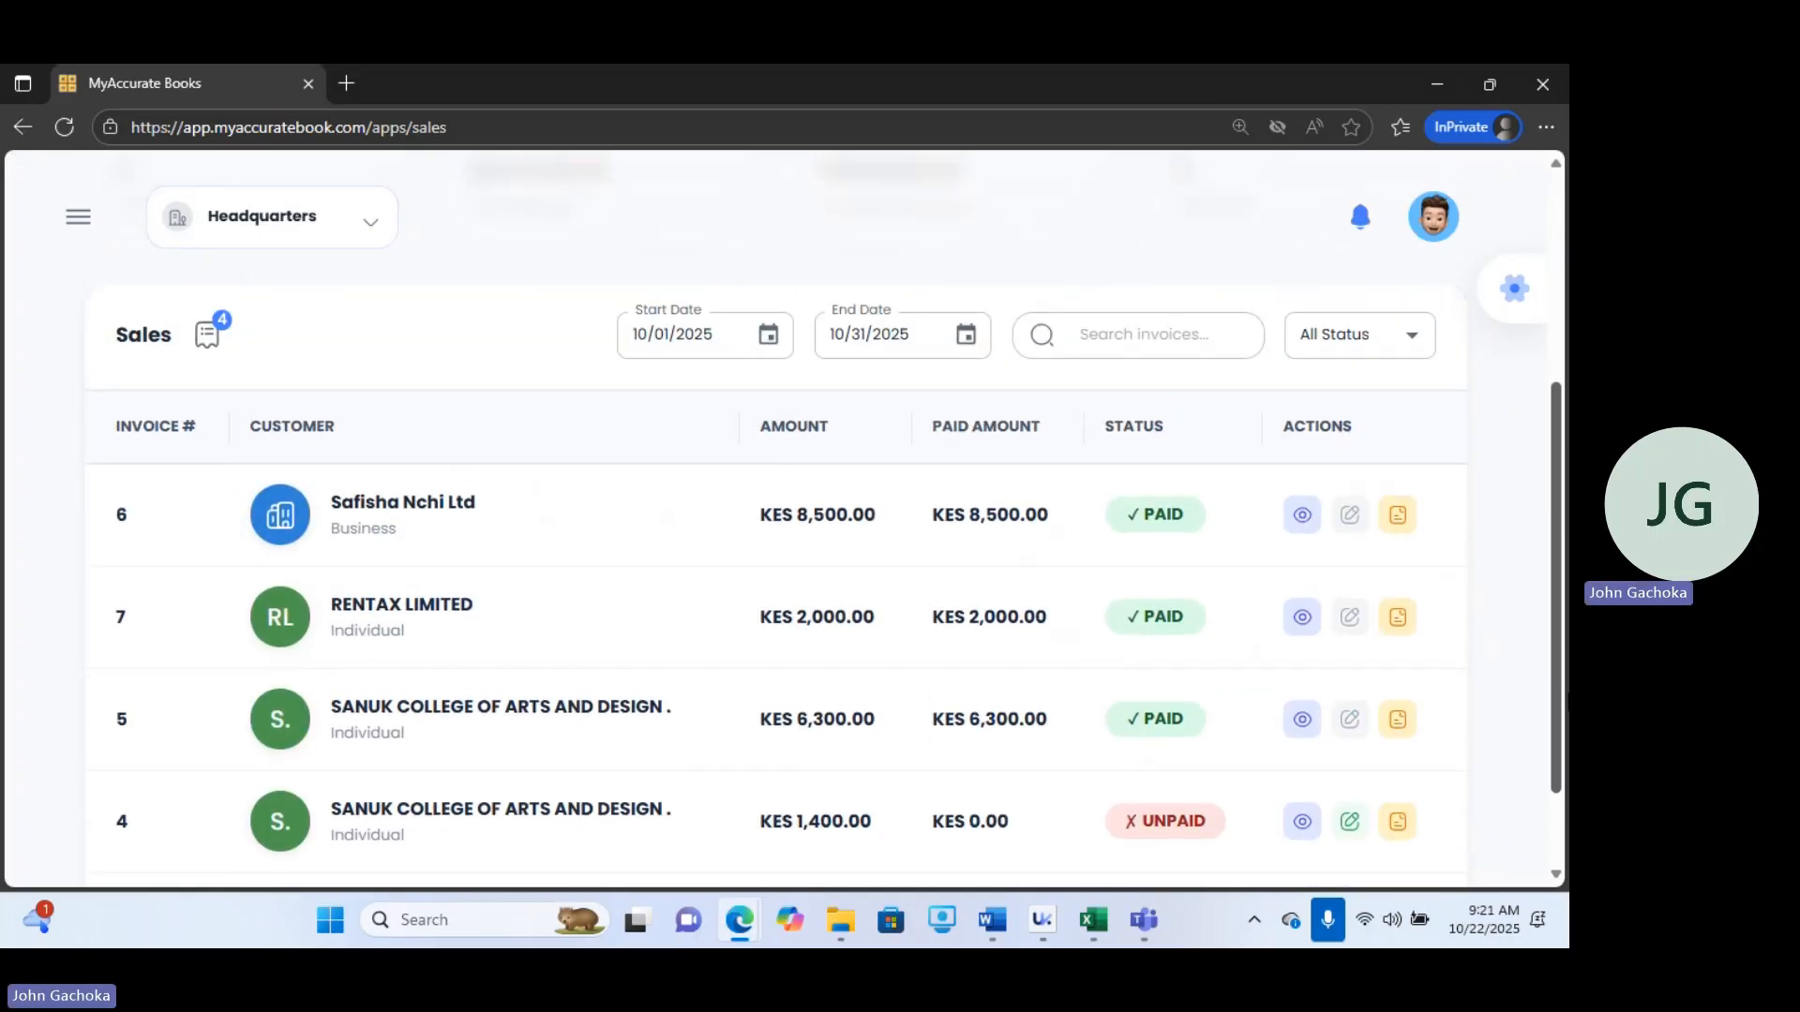
scroll(778, 535, up, 2)
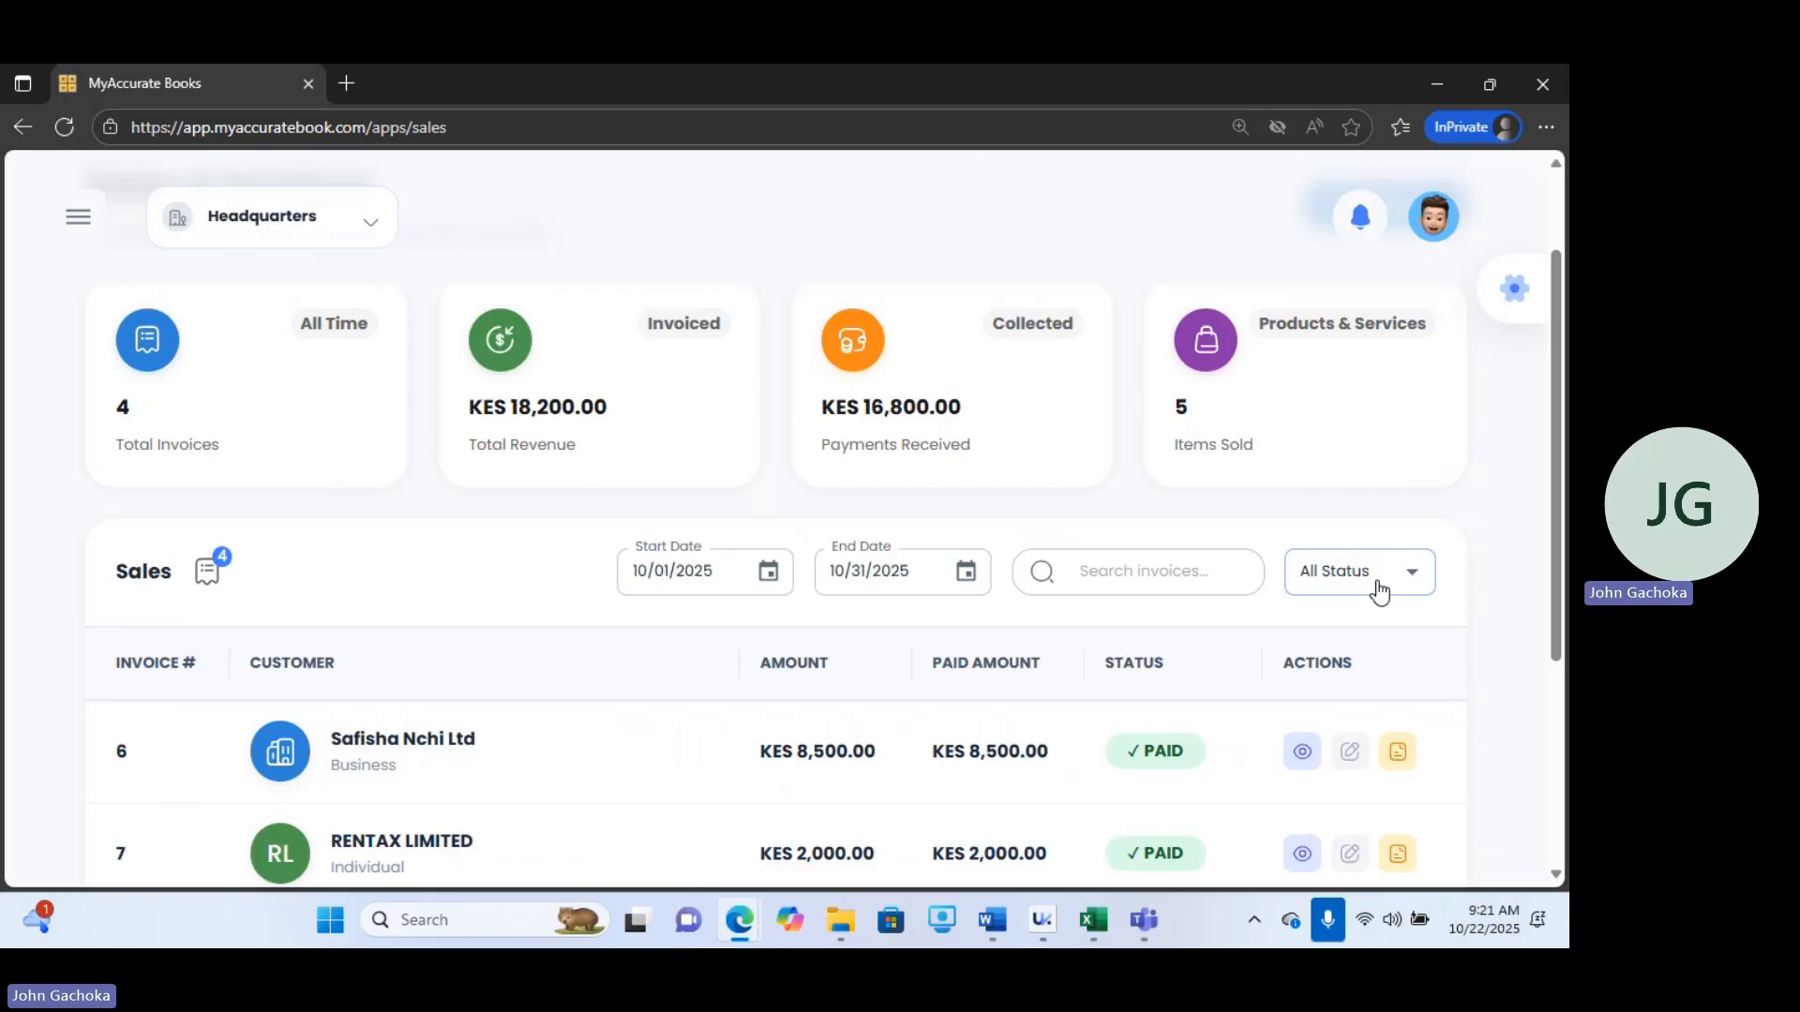
click(1378, 586)
click(1325, 713)
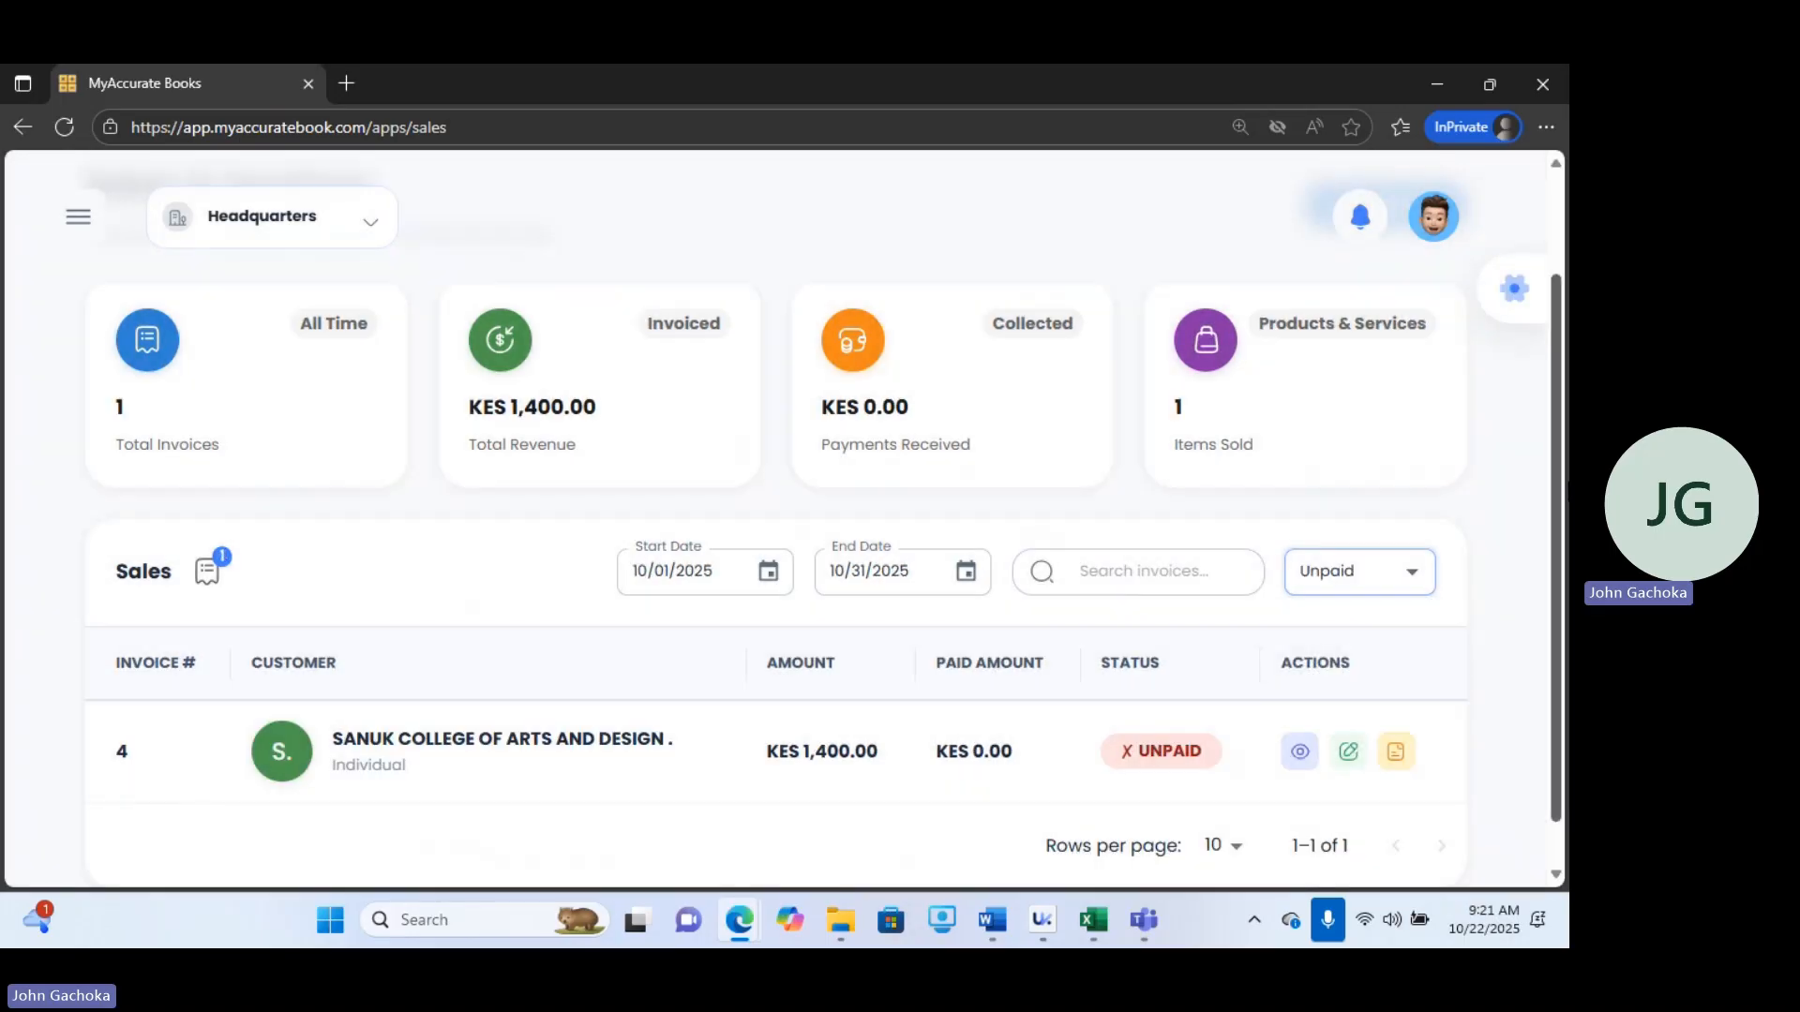
click(1335, 574)
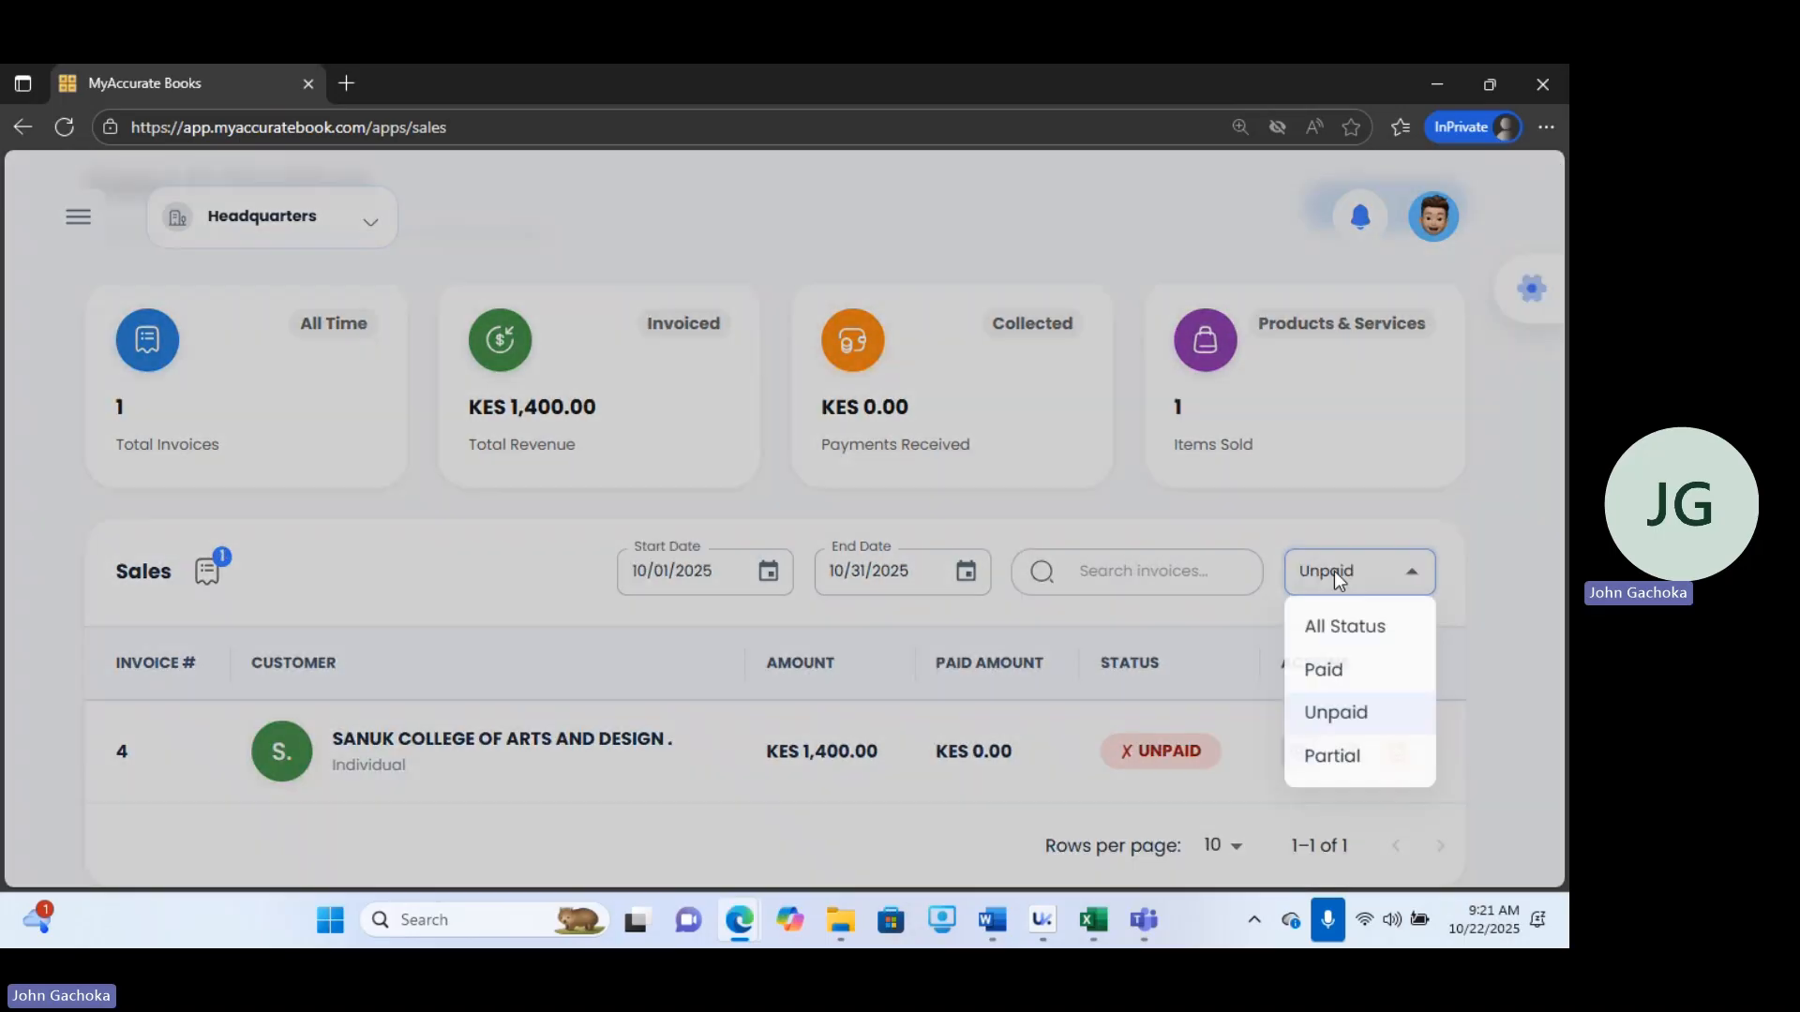
click(1332, 756)
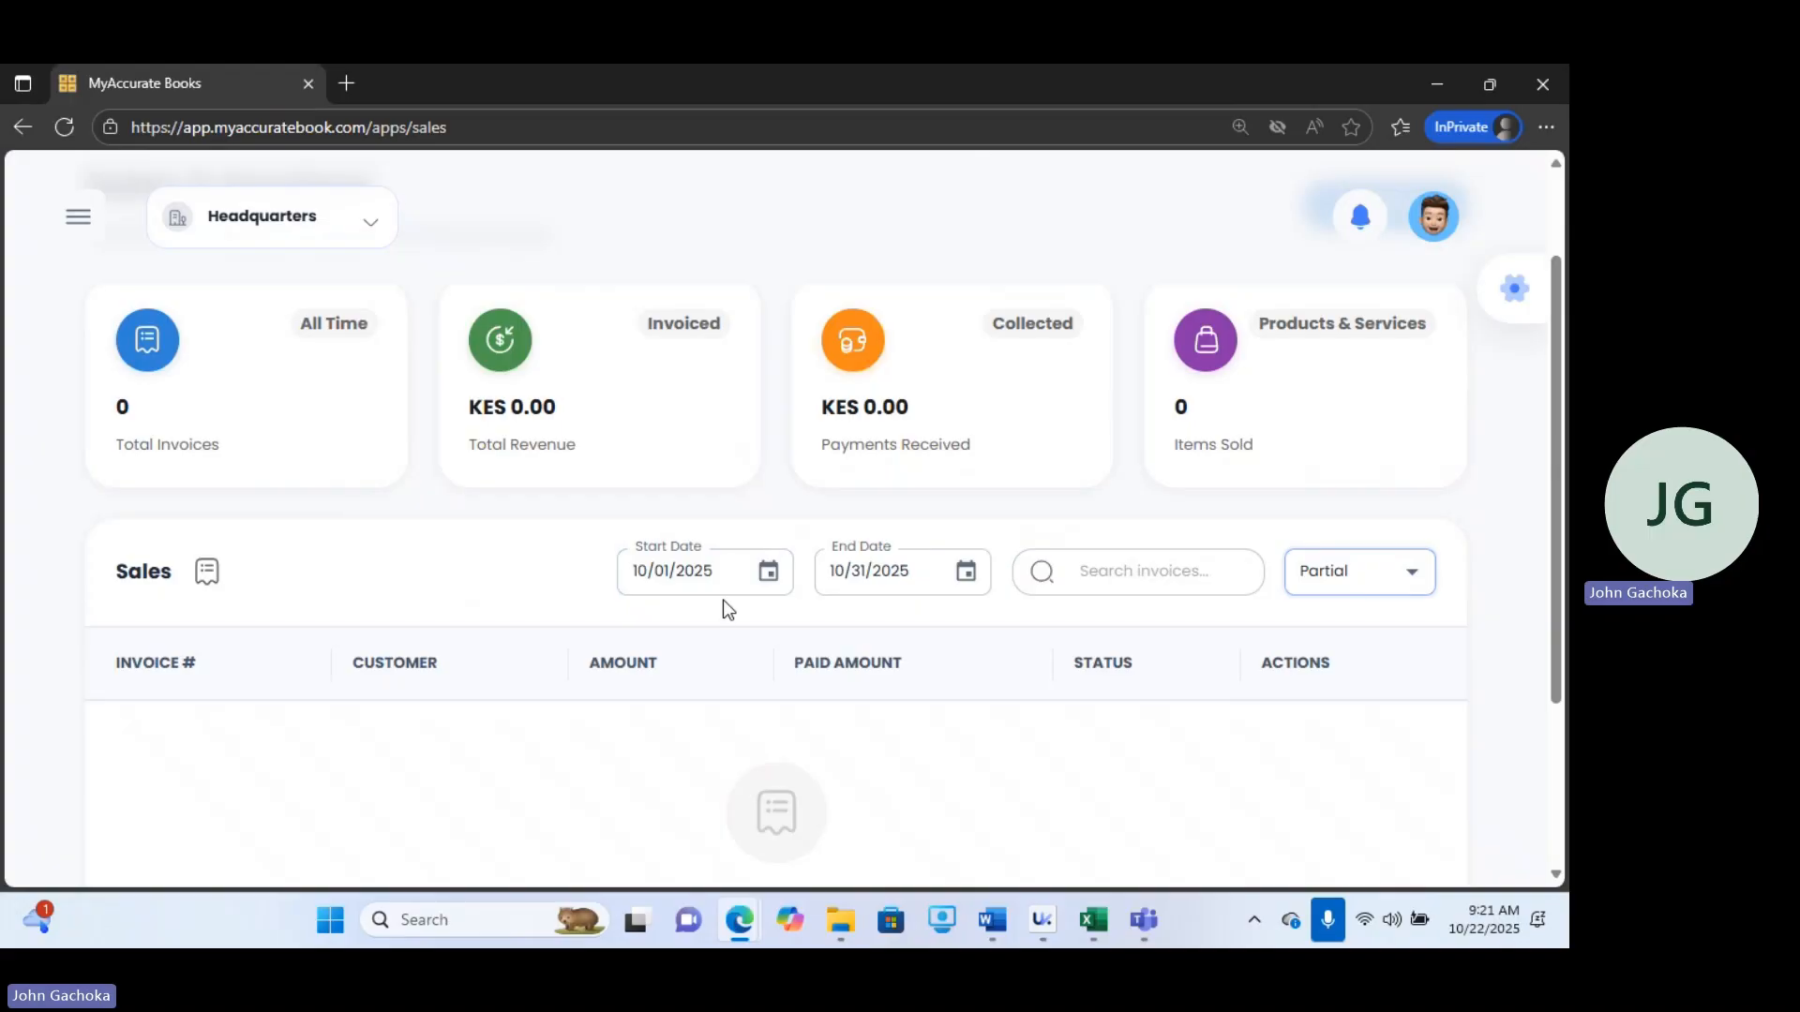
Reopen the sales page and reset the status filter to All Status.
click(76, 220)
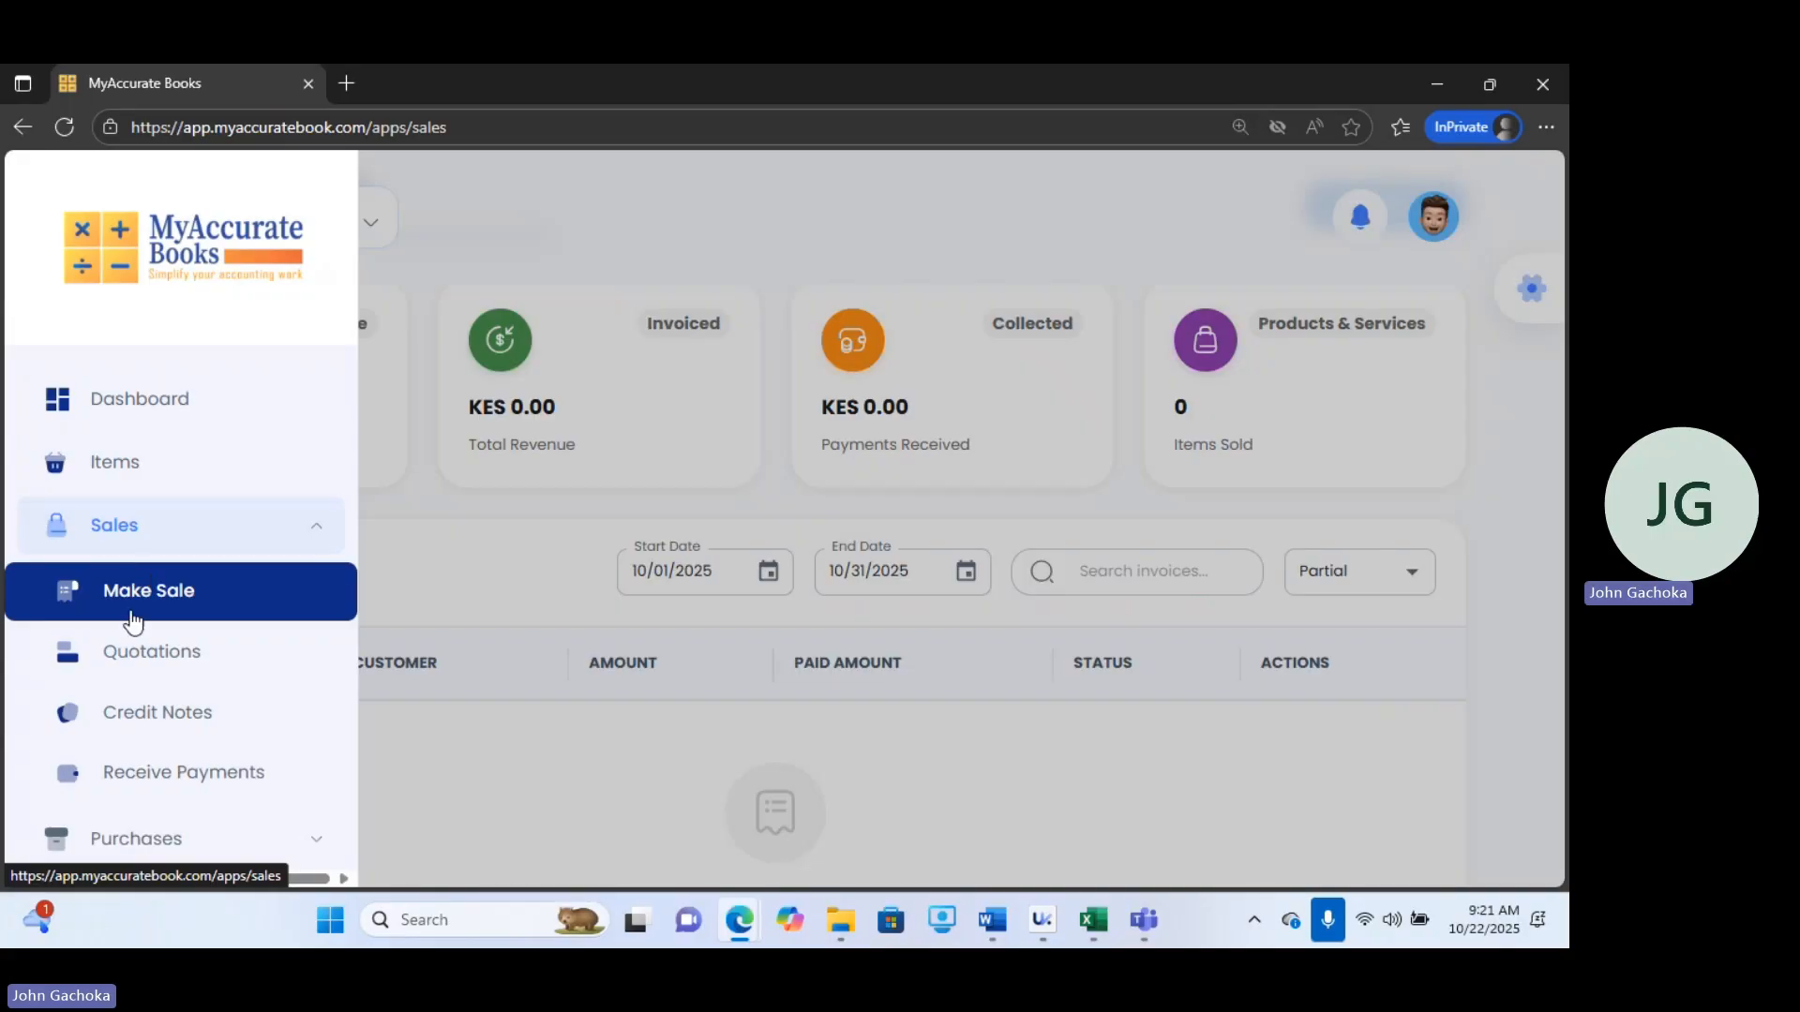
click(196, 595)
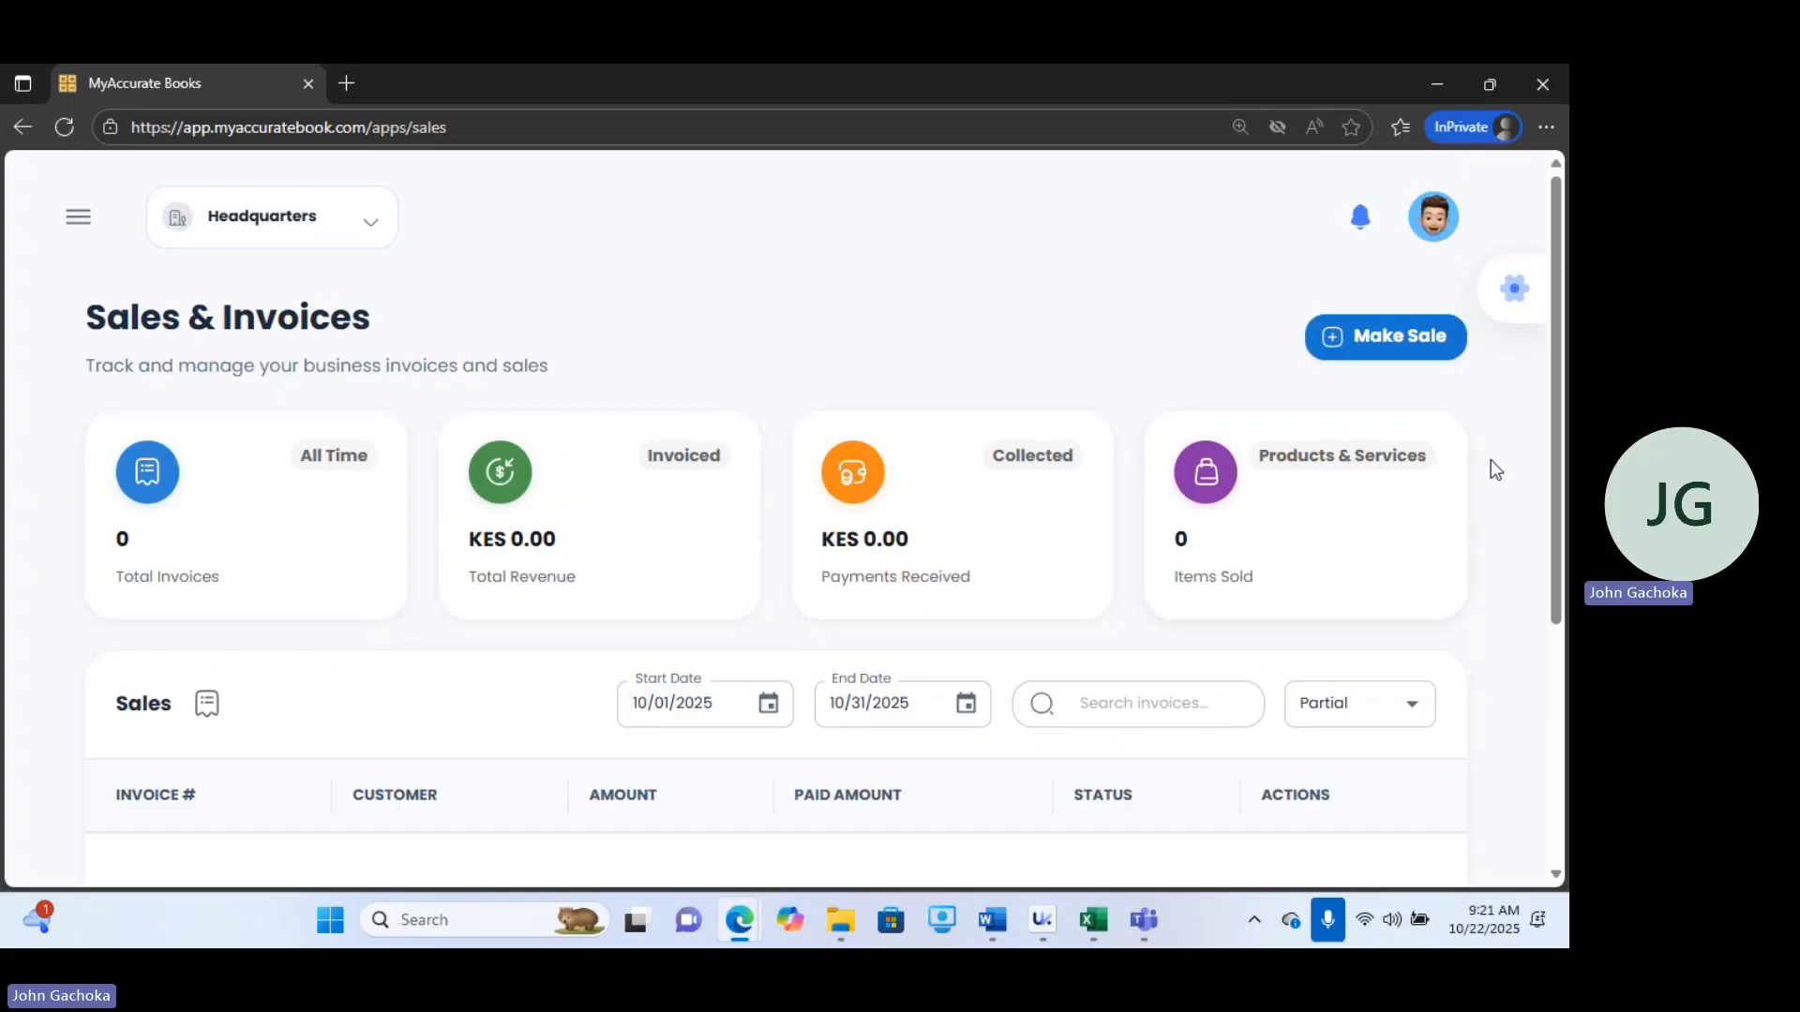
click(1322, 705)
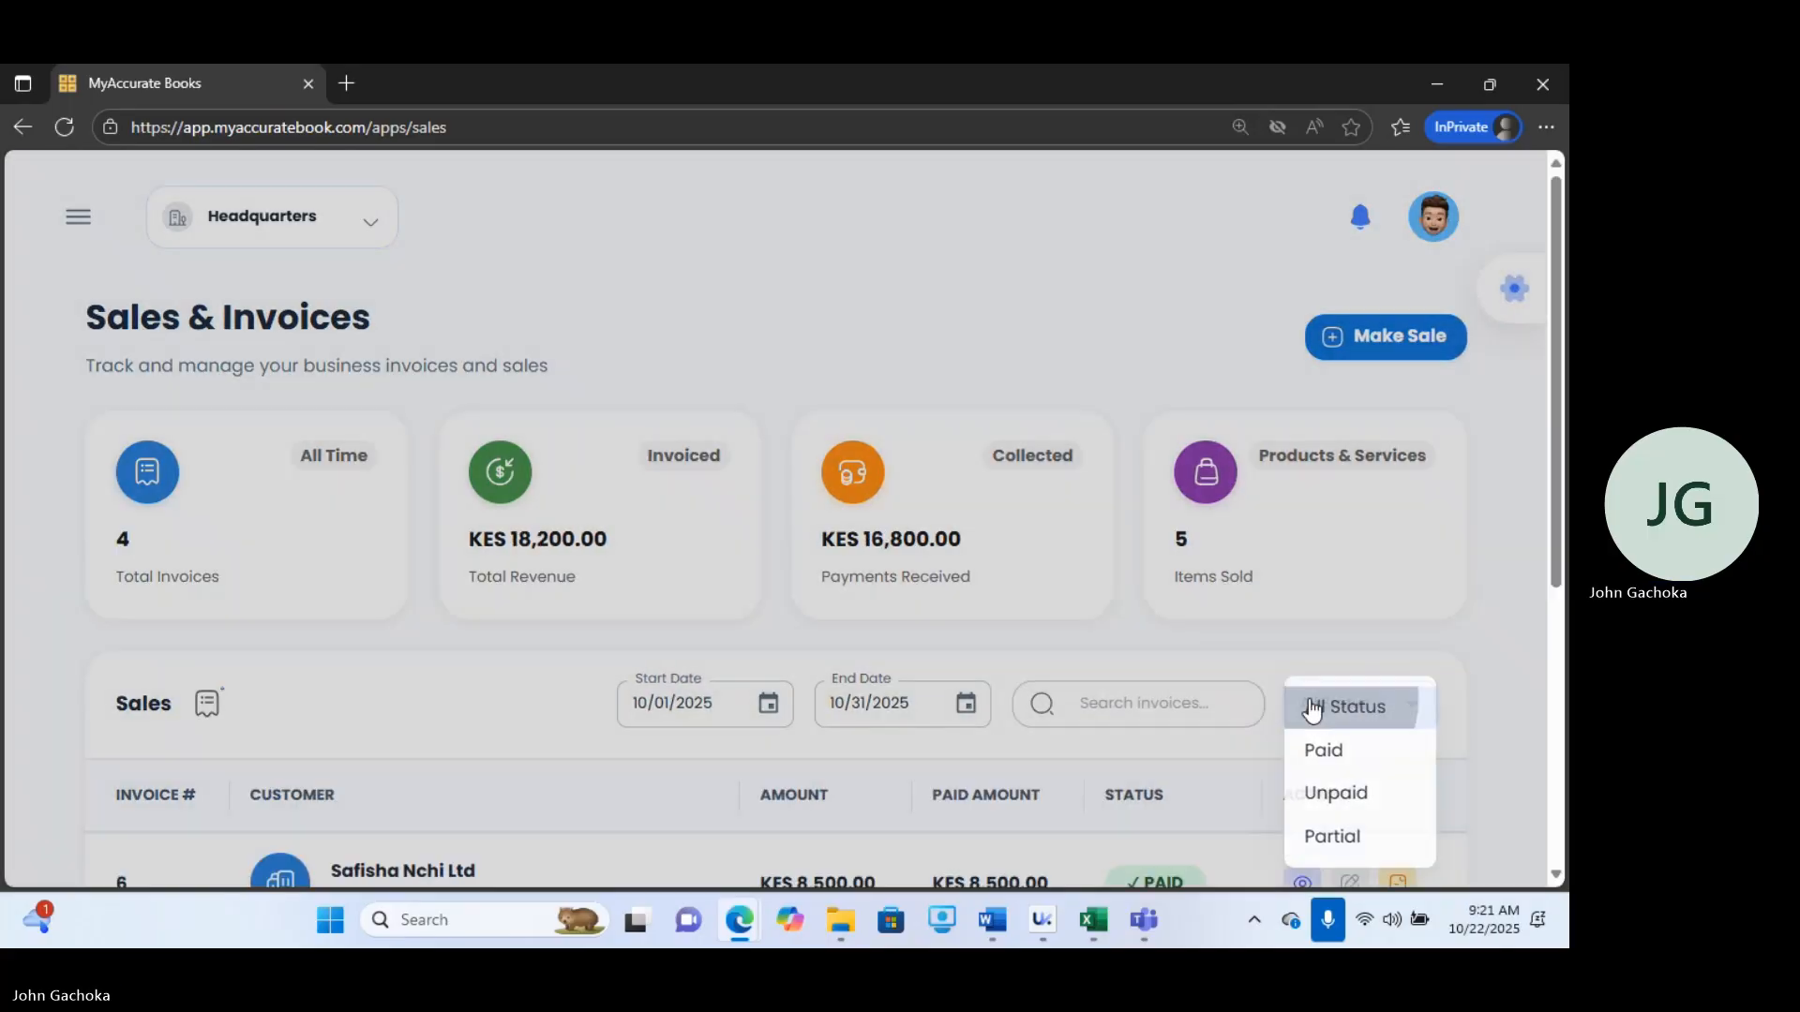
click(1312, 711)
View the details of SANUK COLLEGE's unpaid invoice #4 and close them.
scroll(1312, 710, down, 3)
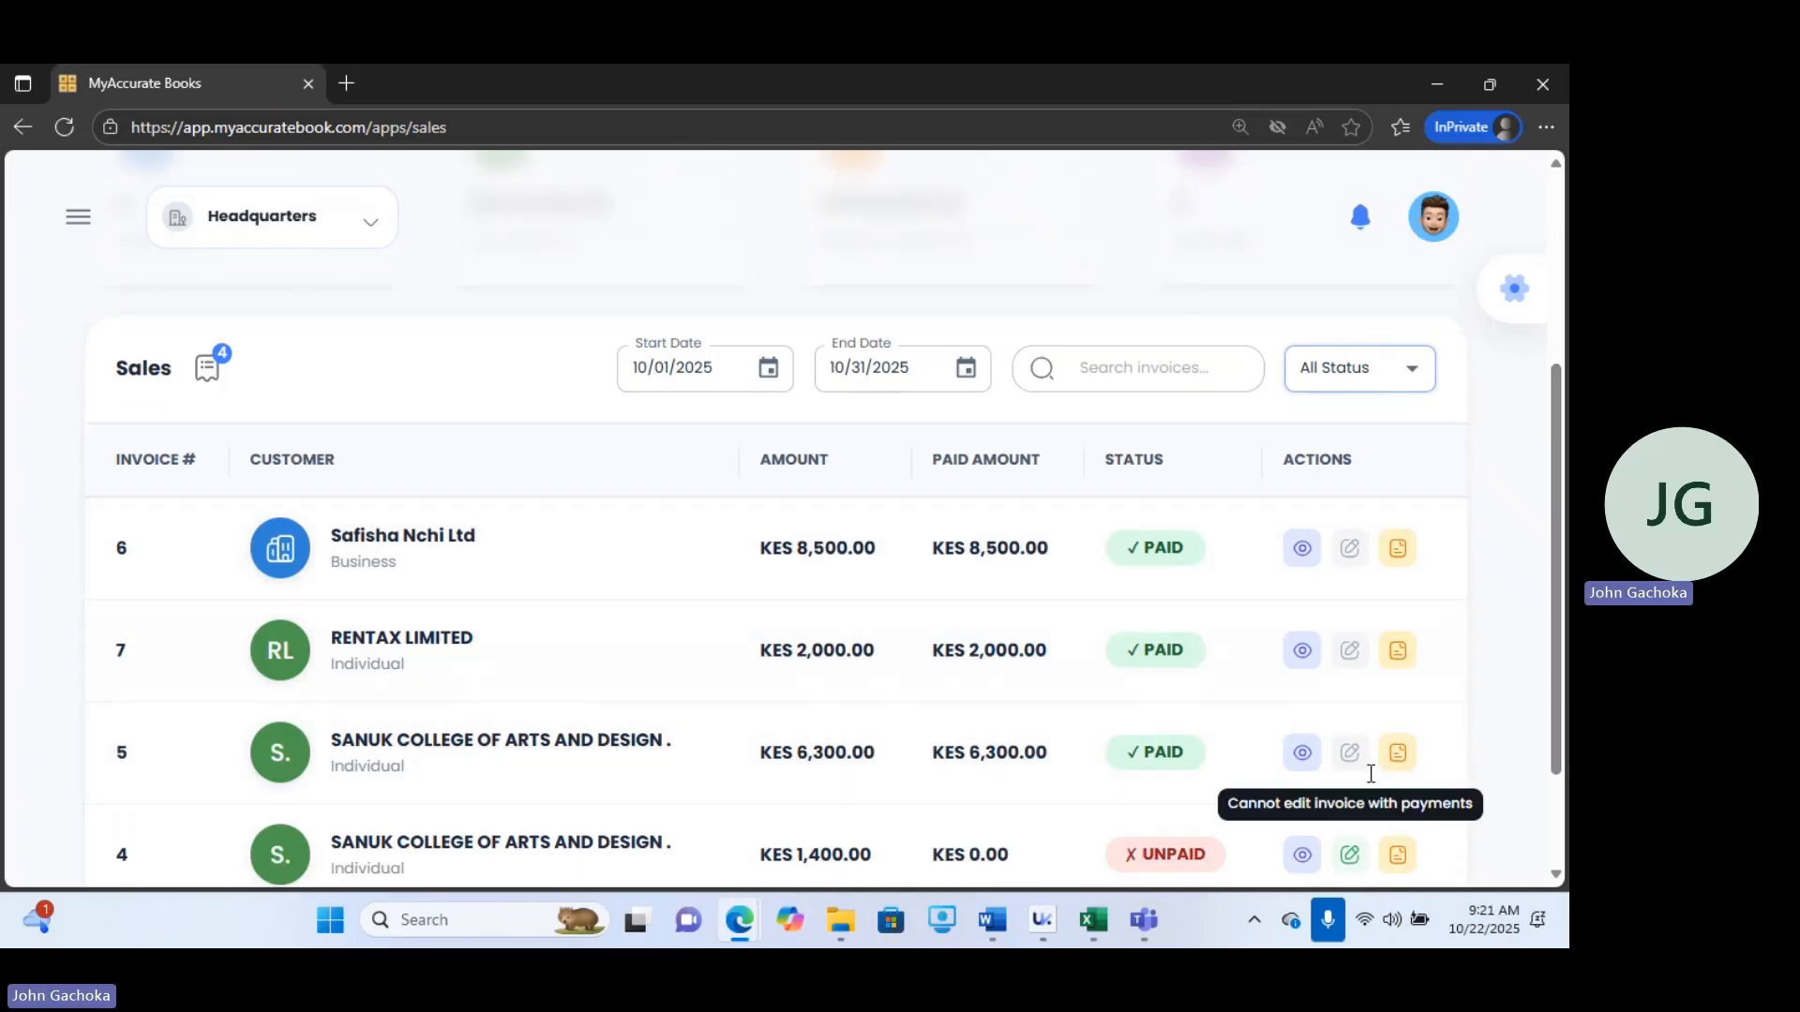
scroll(1551, 632, down, 2)
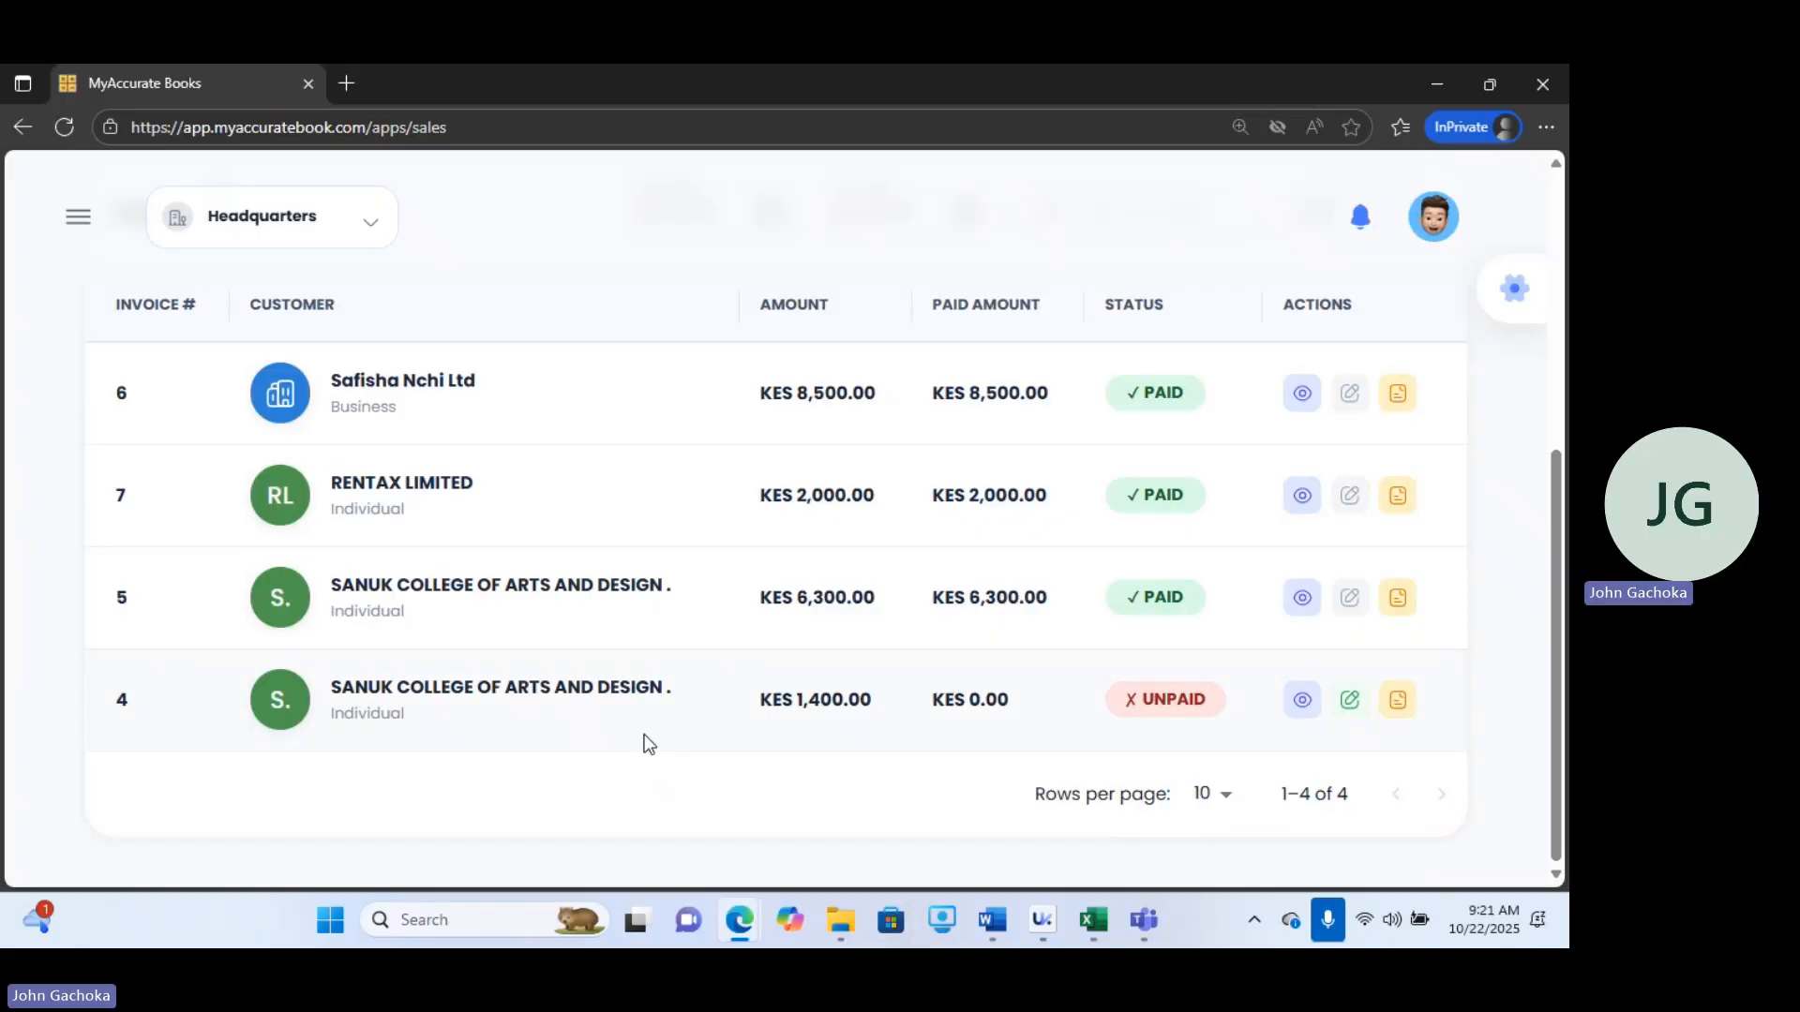
click(1301, 711)
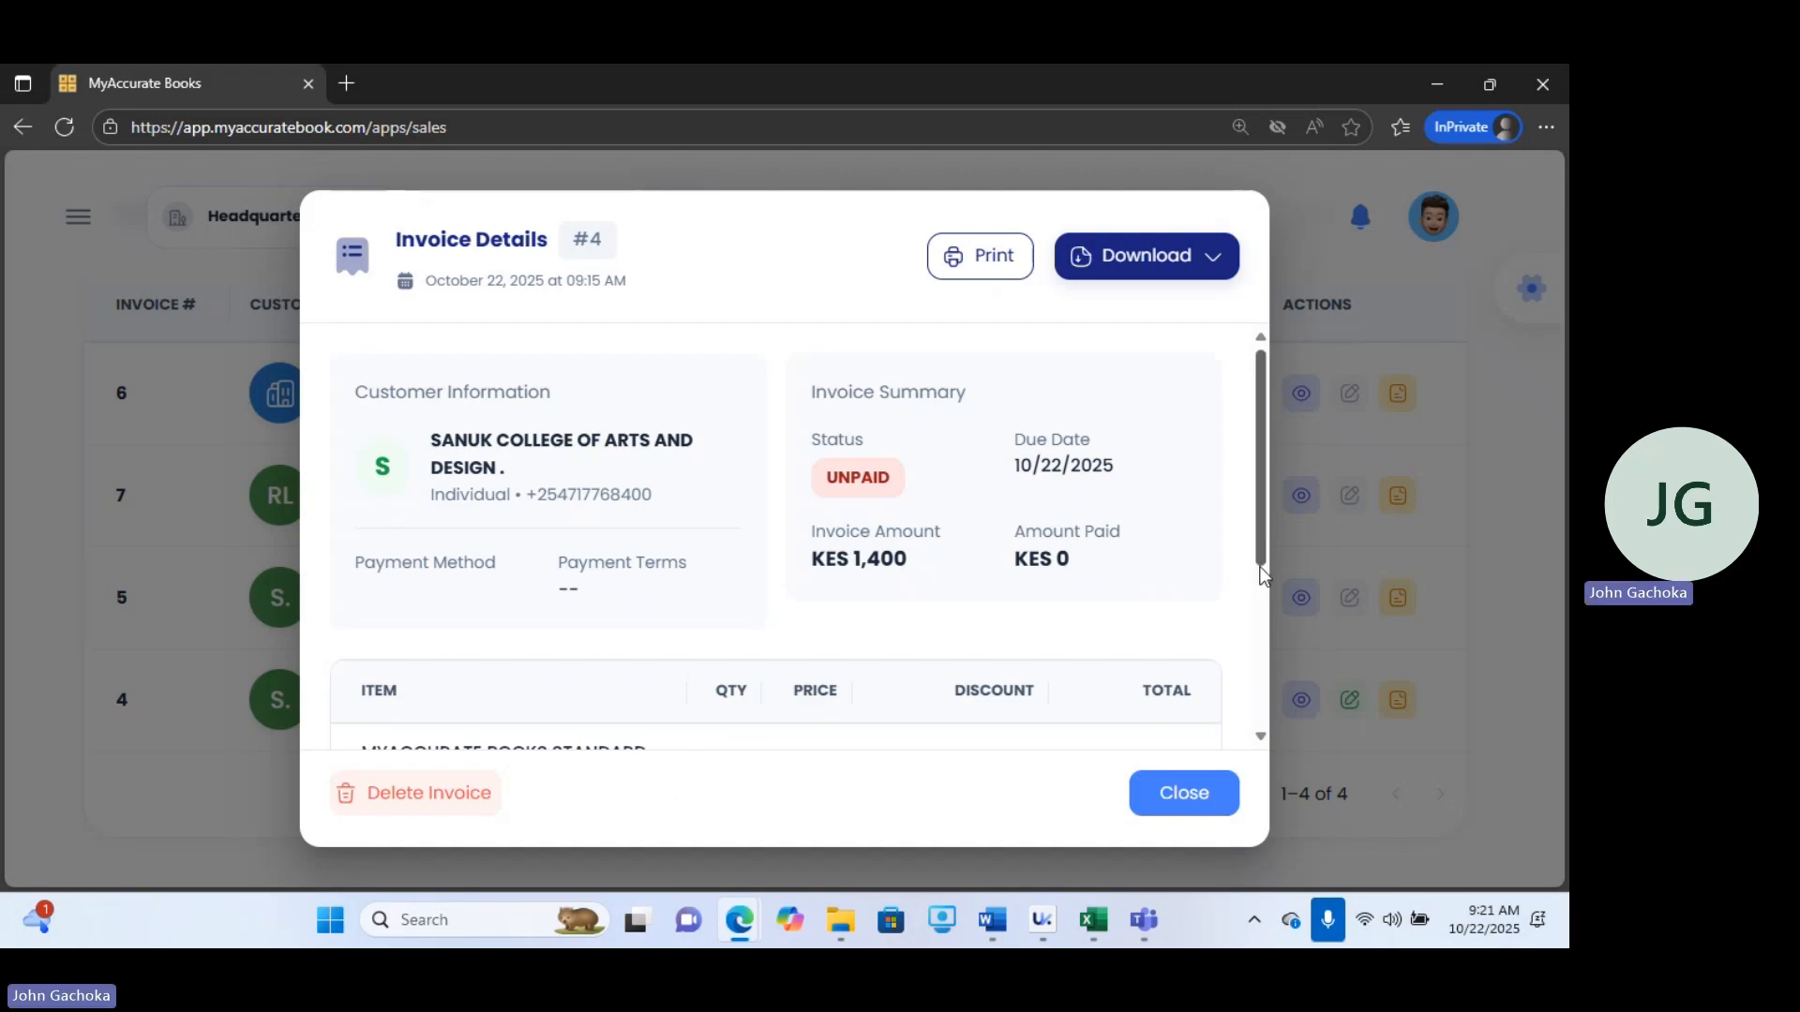
click(1183, 795)
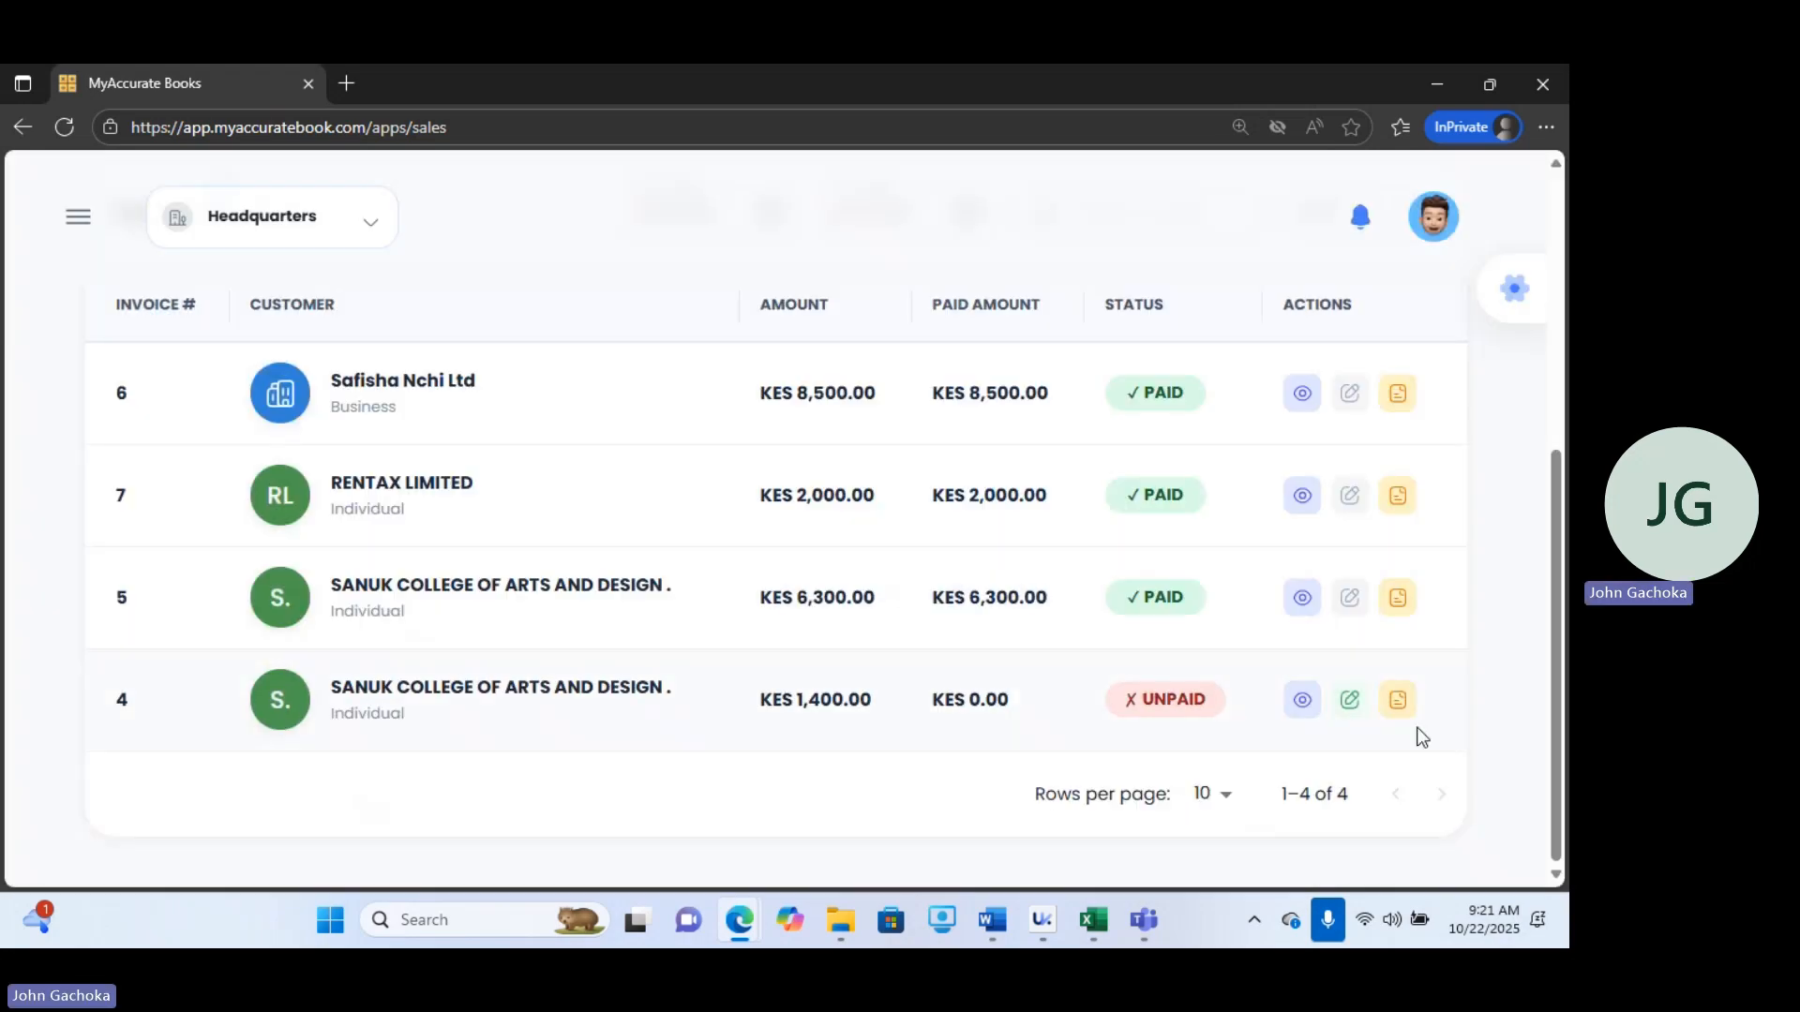
Start a credit note for invoice #4, select the MyAccurate Books Standard Subscription item, and set its quantity to 1.
click(1399, 705)
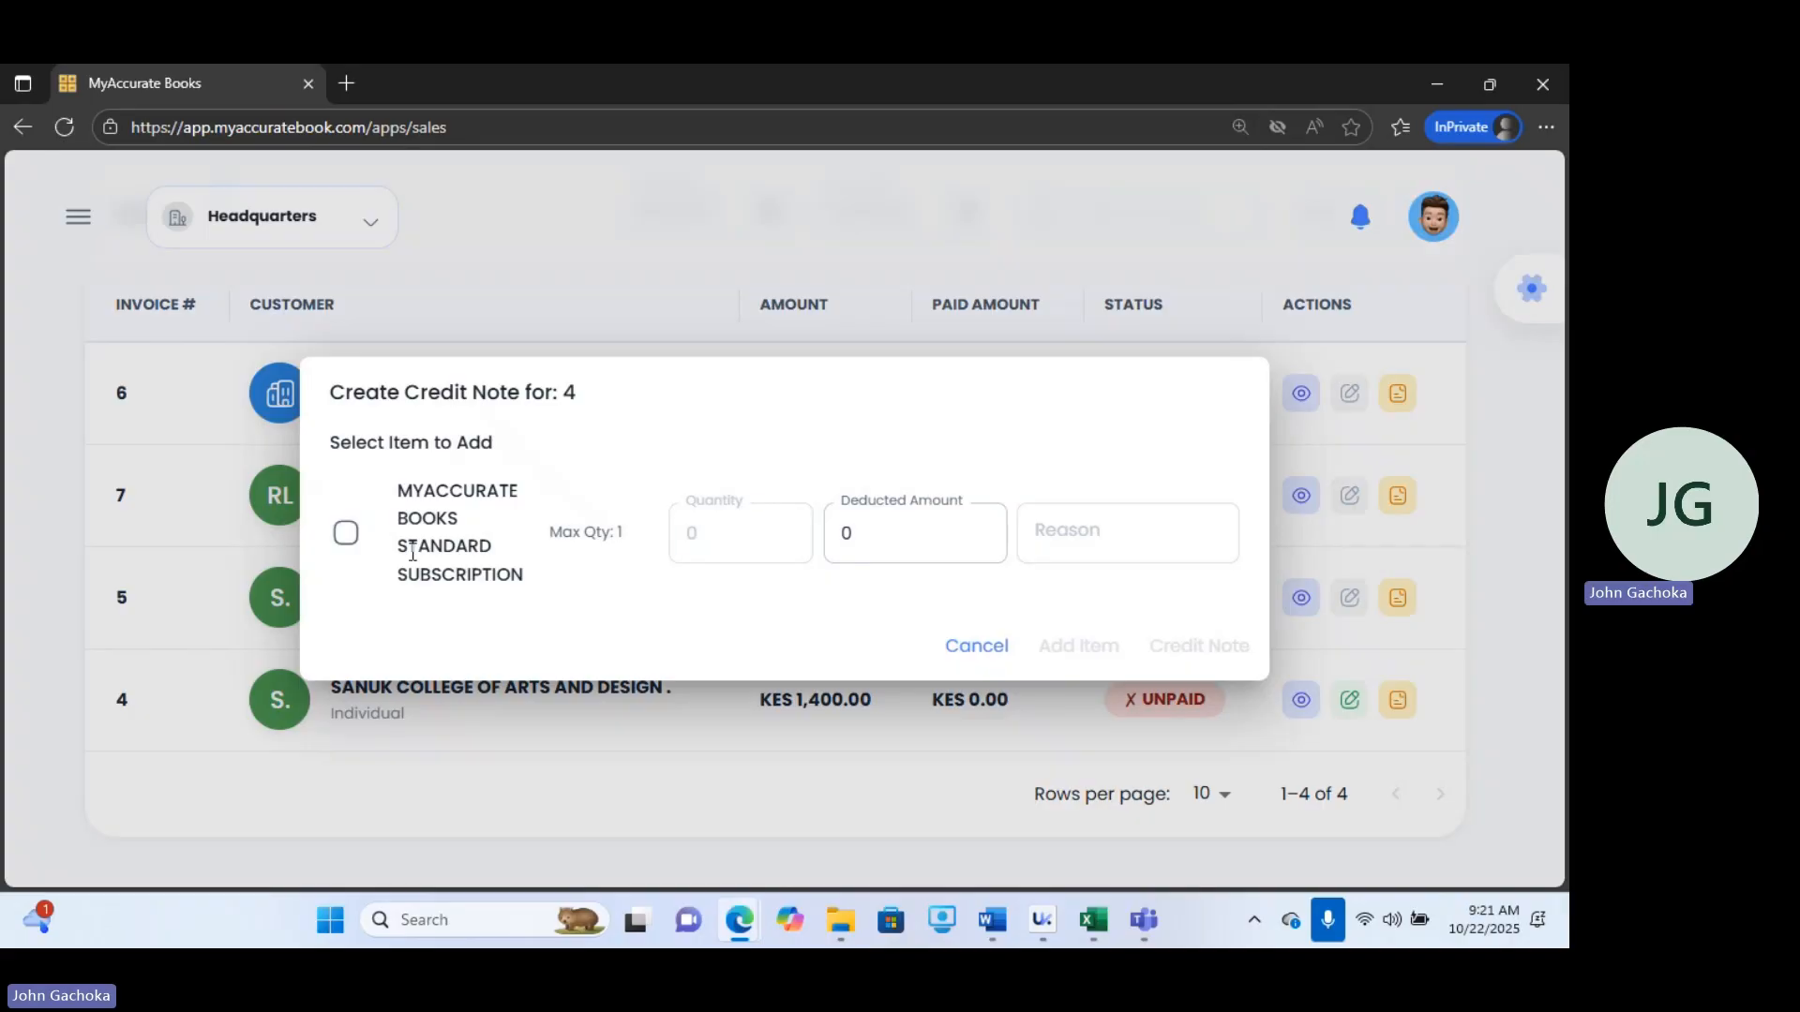
click(344, 534)
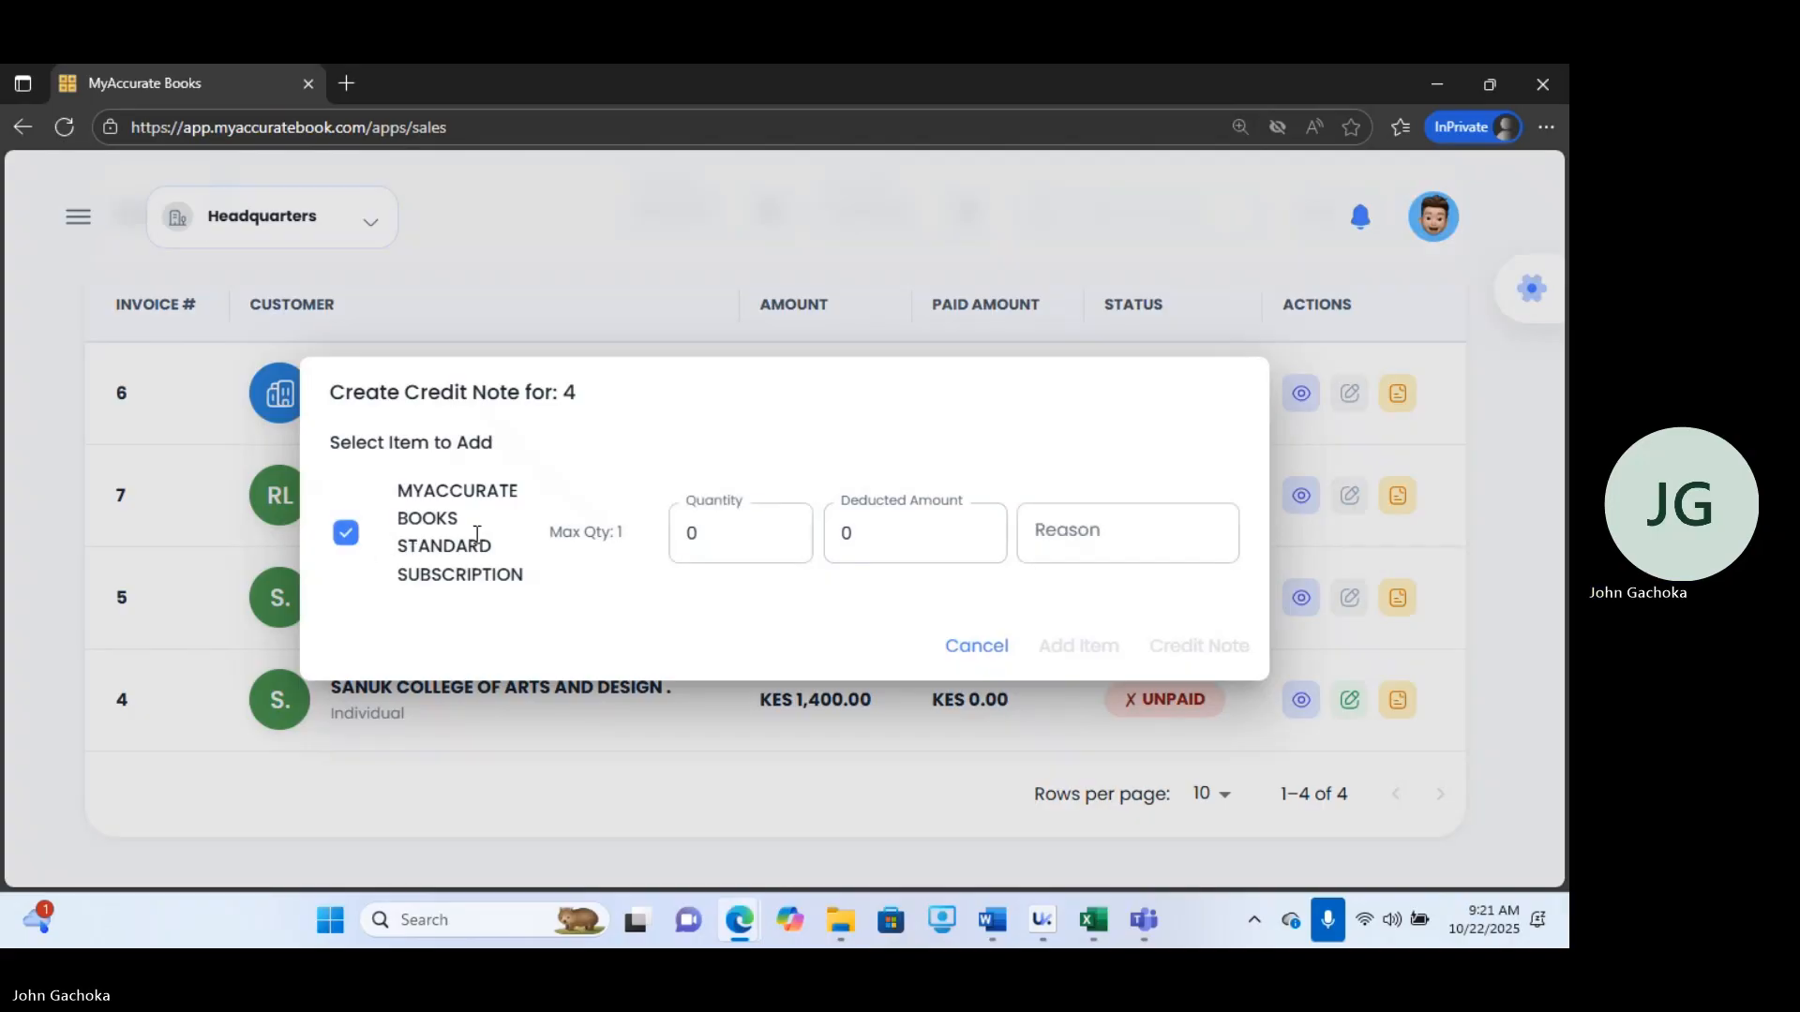
click(734, 532)
double_click(735, 533)
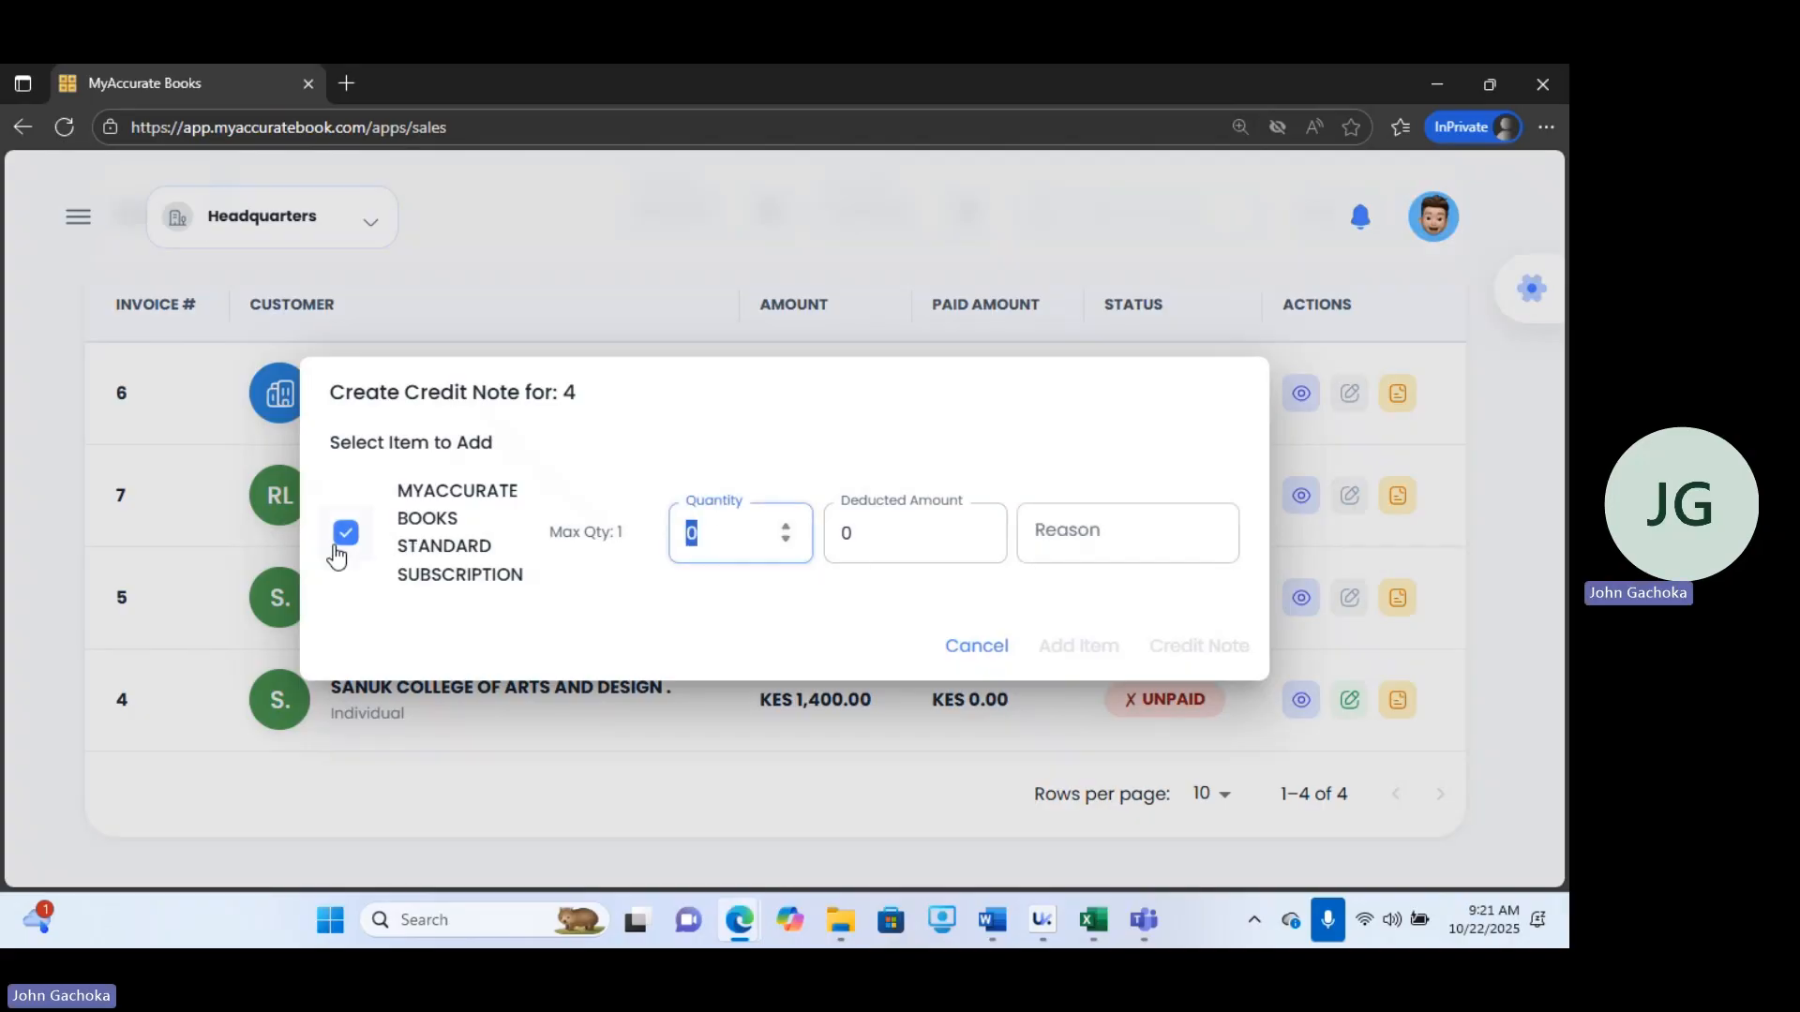
text(1)
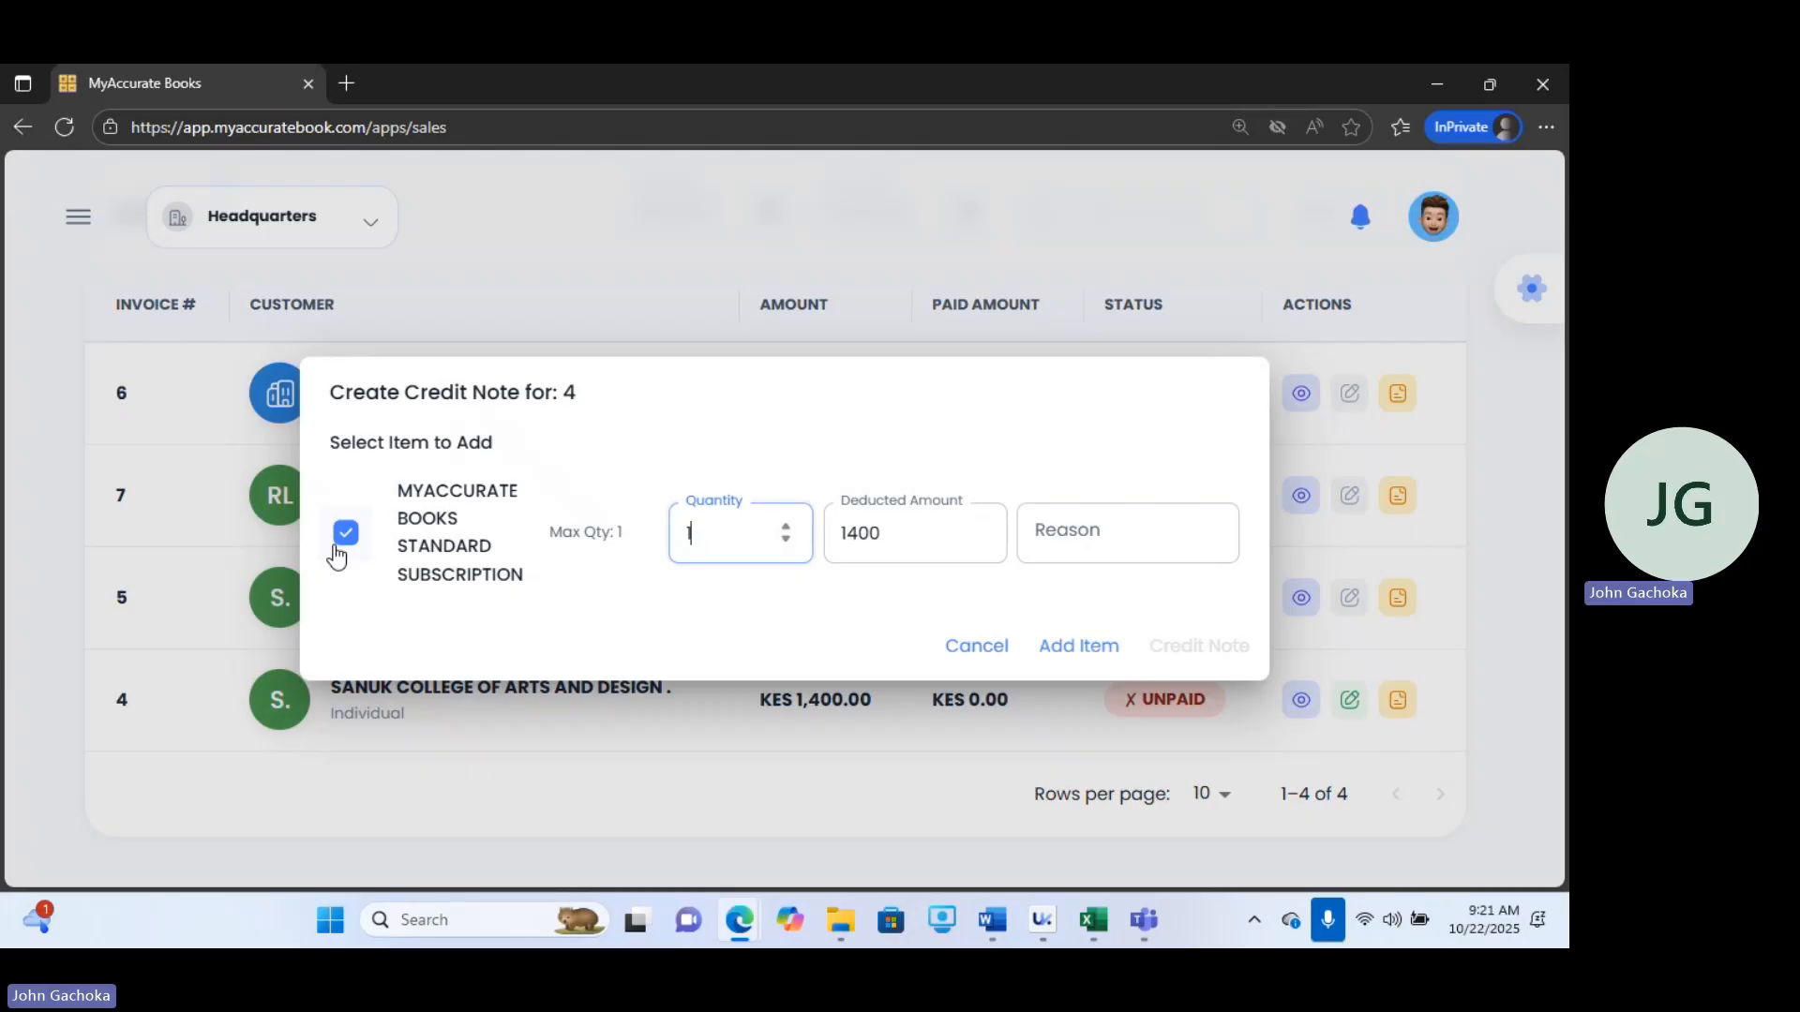
Enter the reason "Erronous update", add the item to the credit note, and issue the credit note.
click(1113, 532)
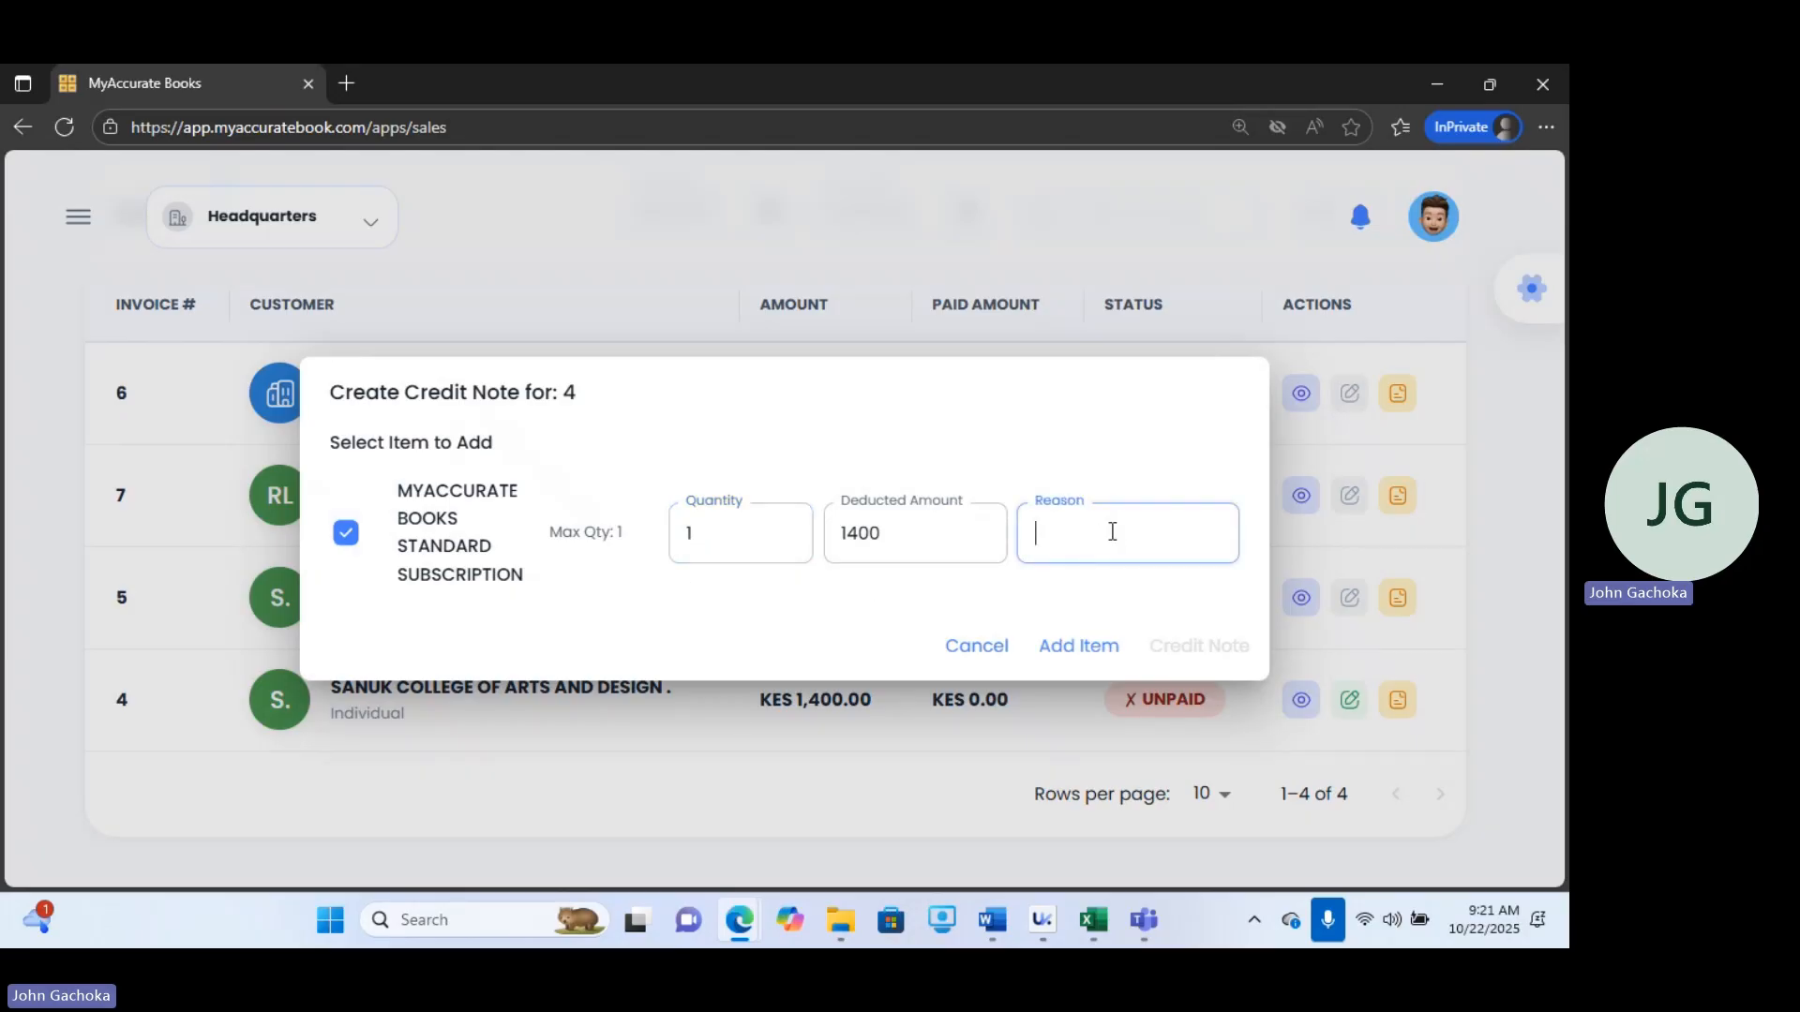
text(Erronous update)
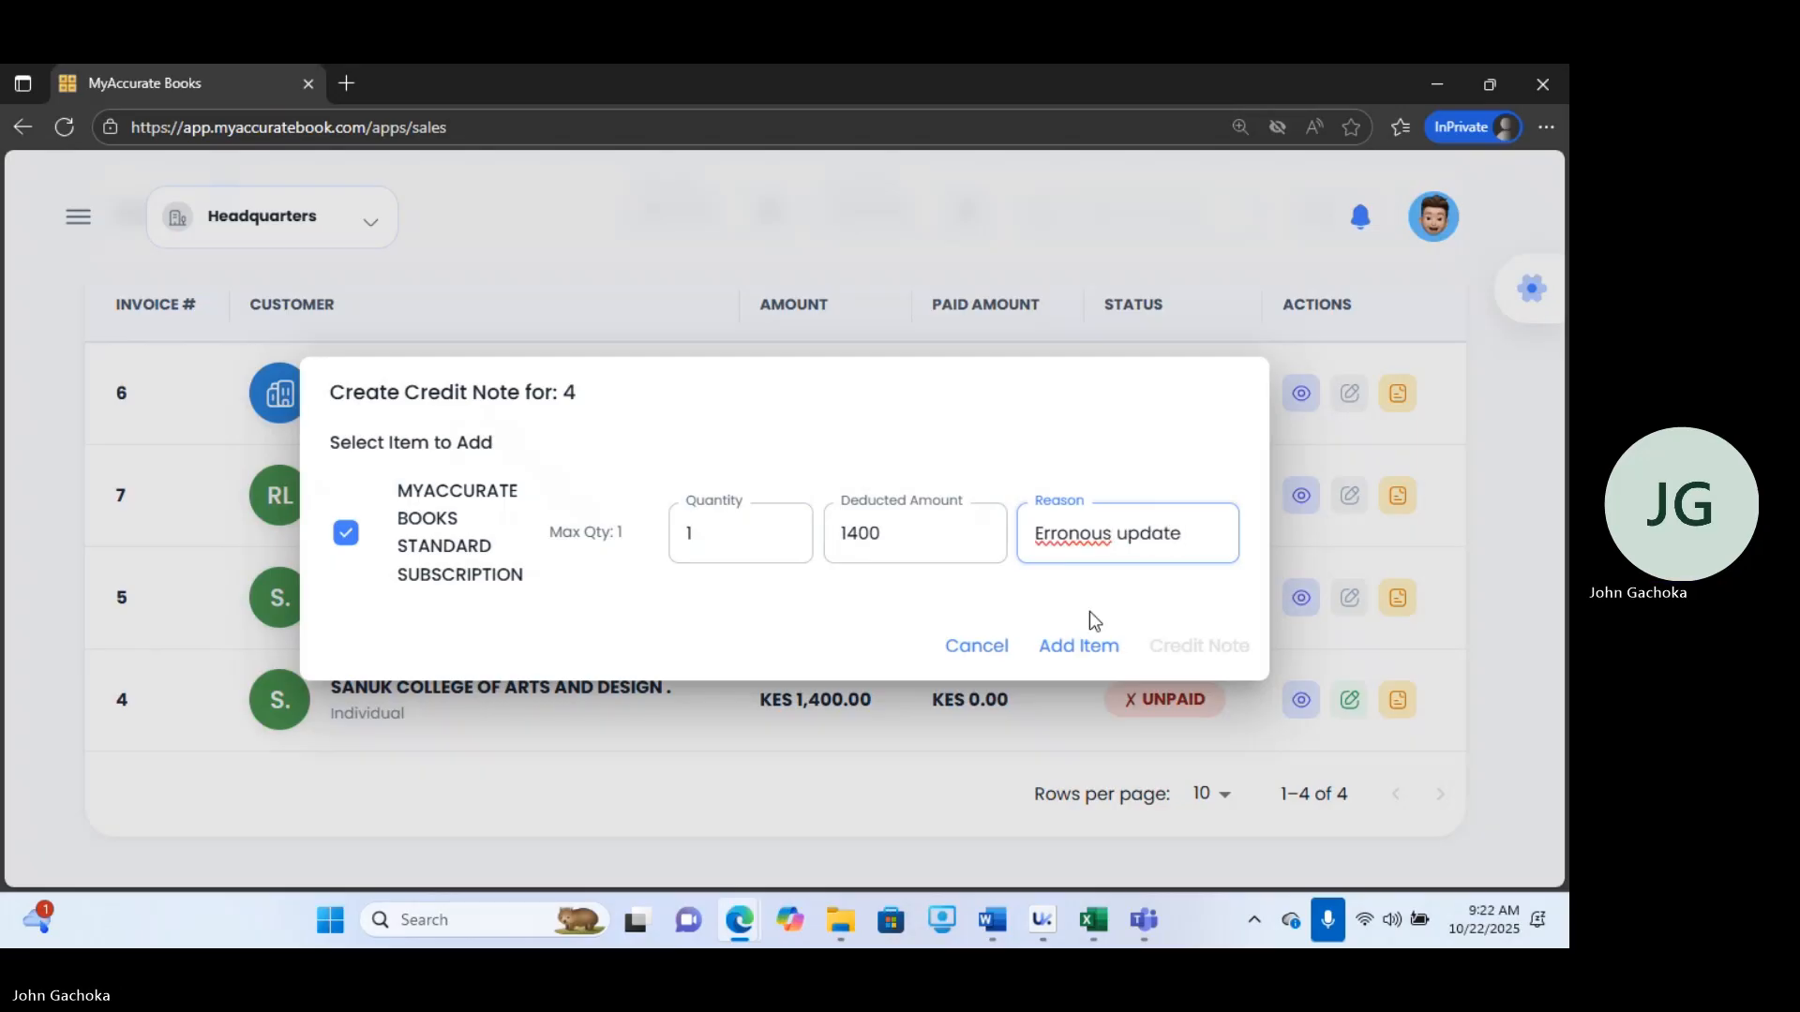
click(1078, 649)
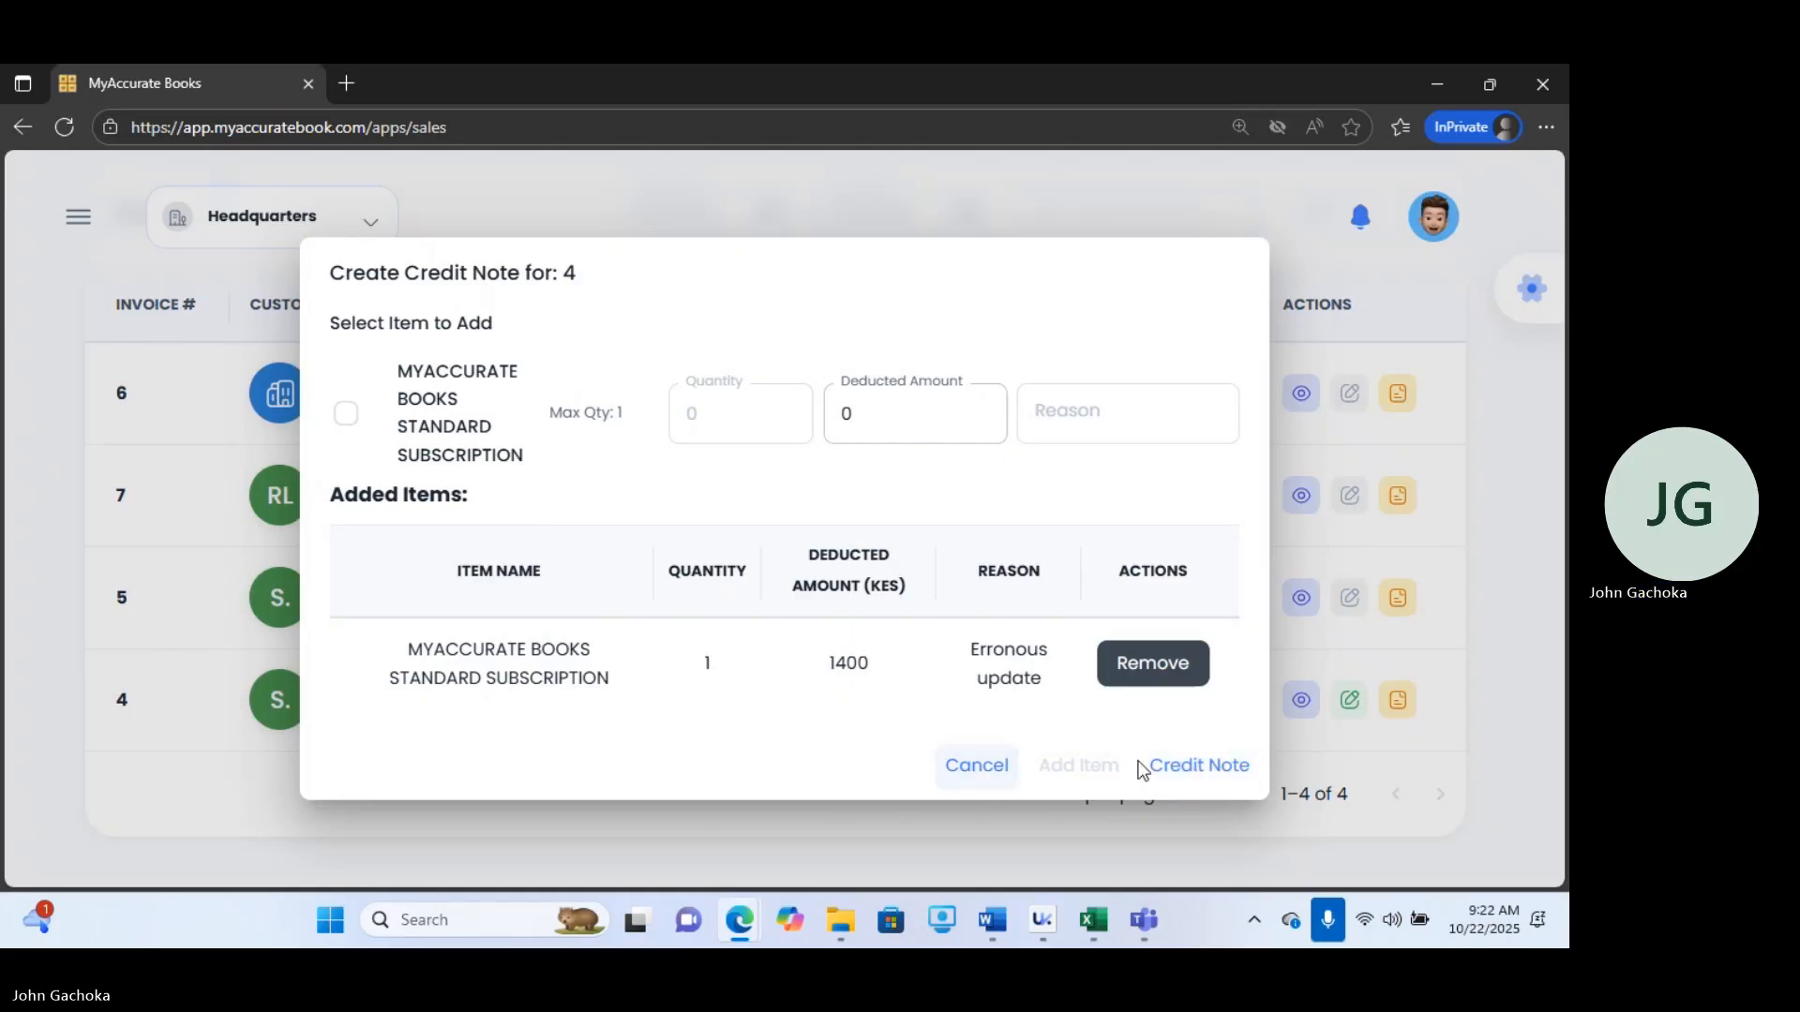
click(1211, 769)
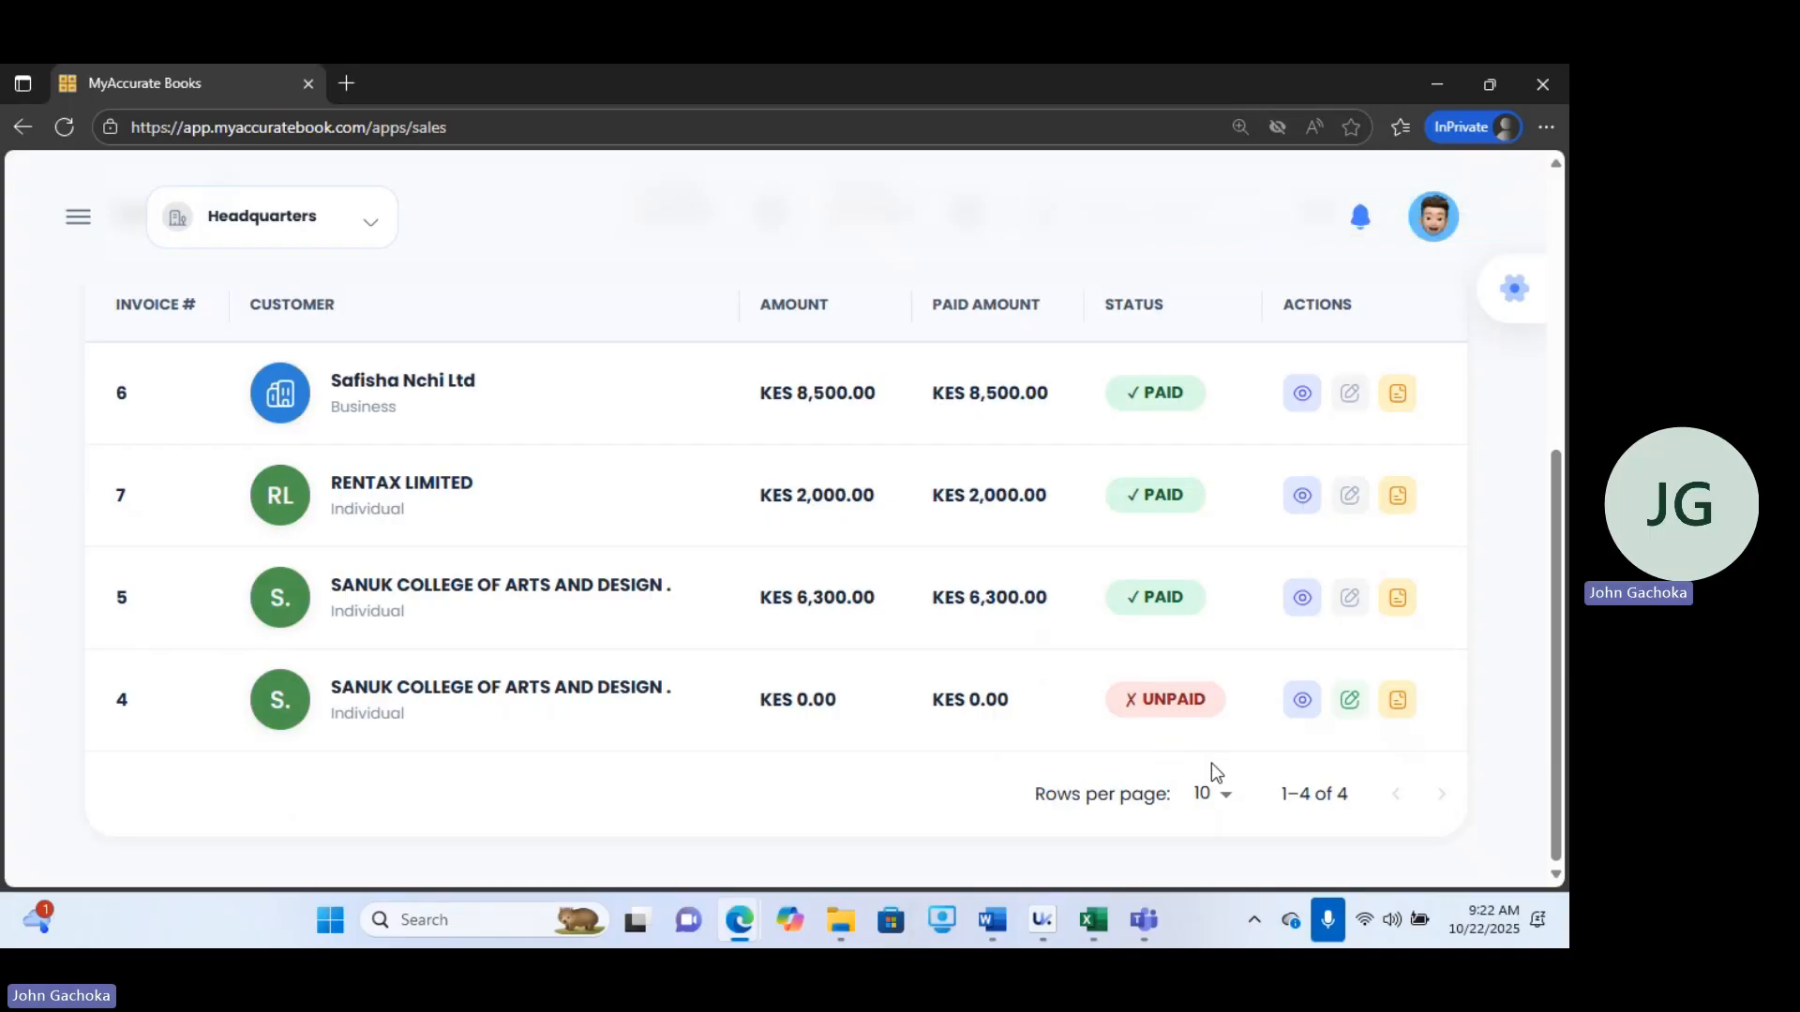
Delete SANUK COLLEGE's invoice #4 from its invoice details.
click(1301, 701)
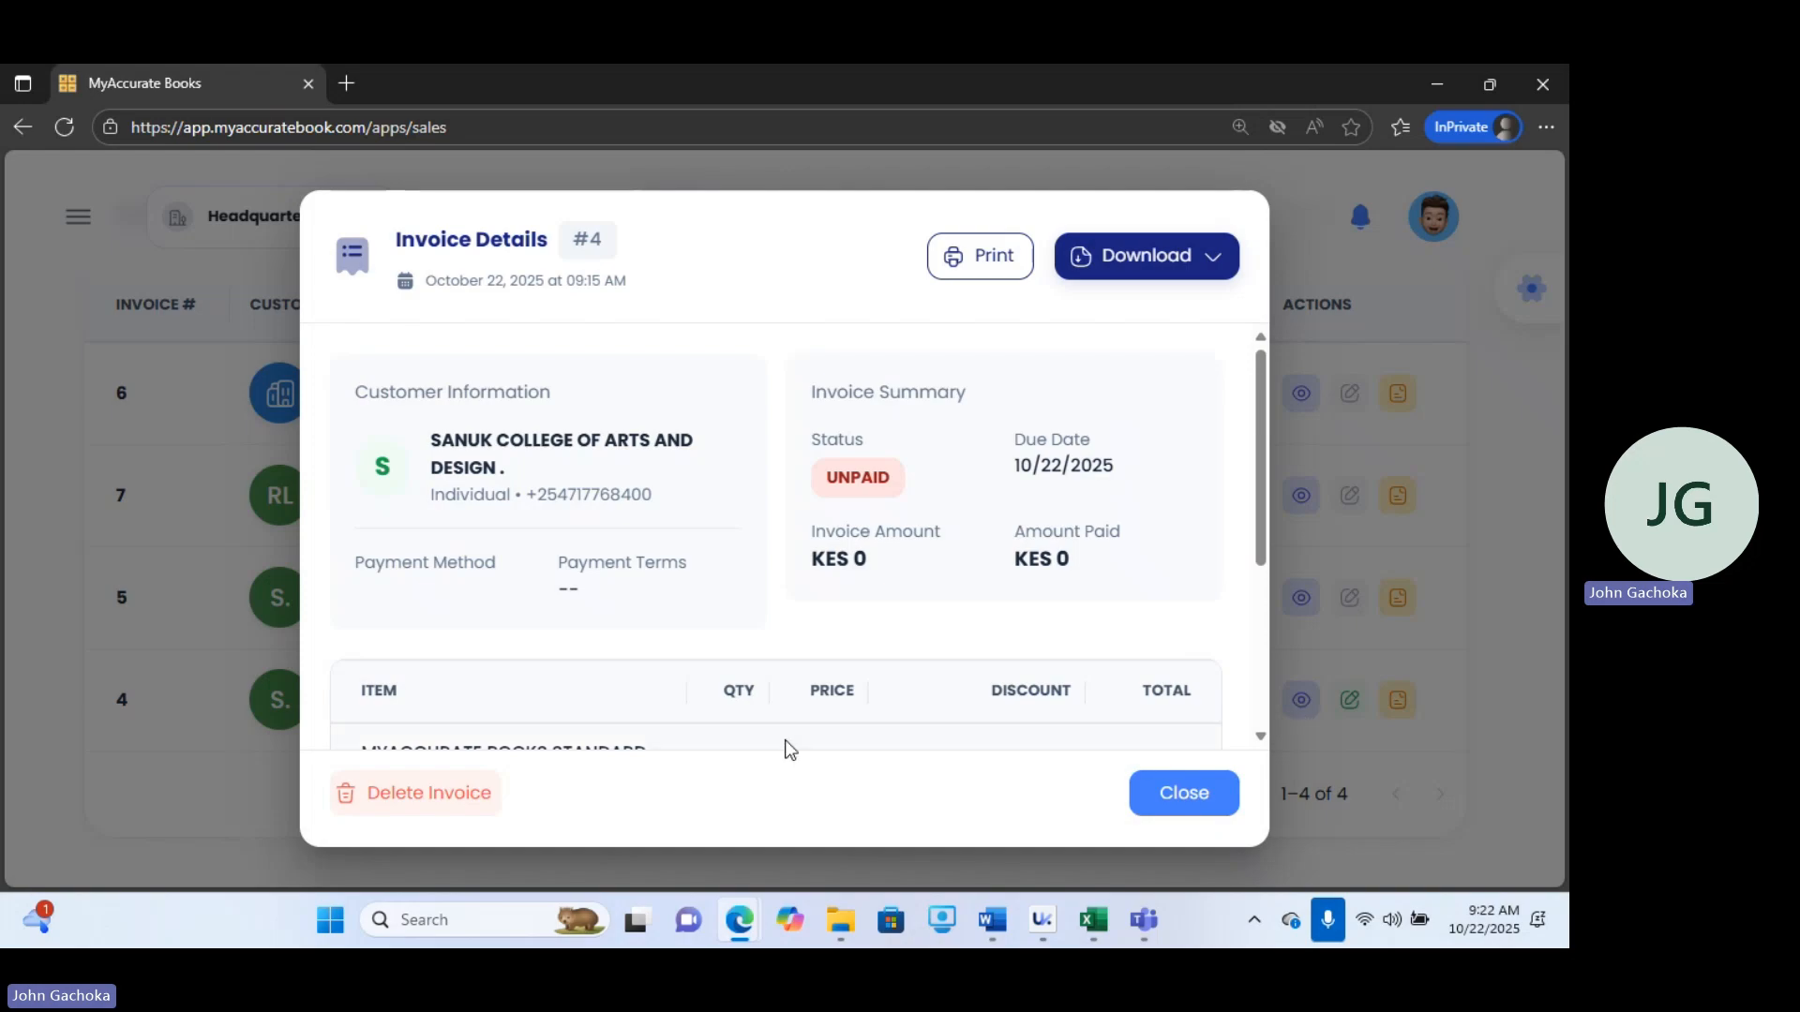
click(387, 795)
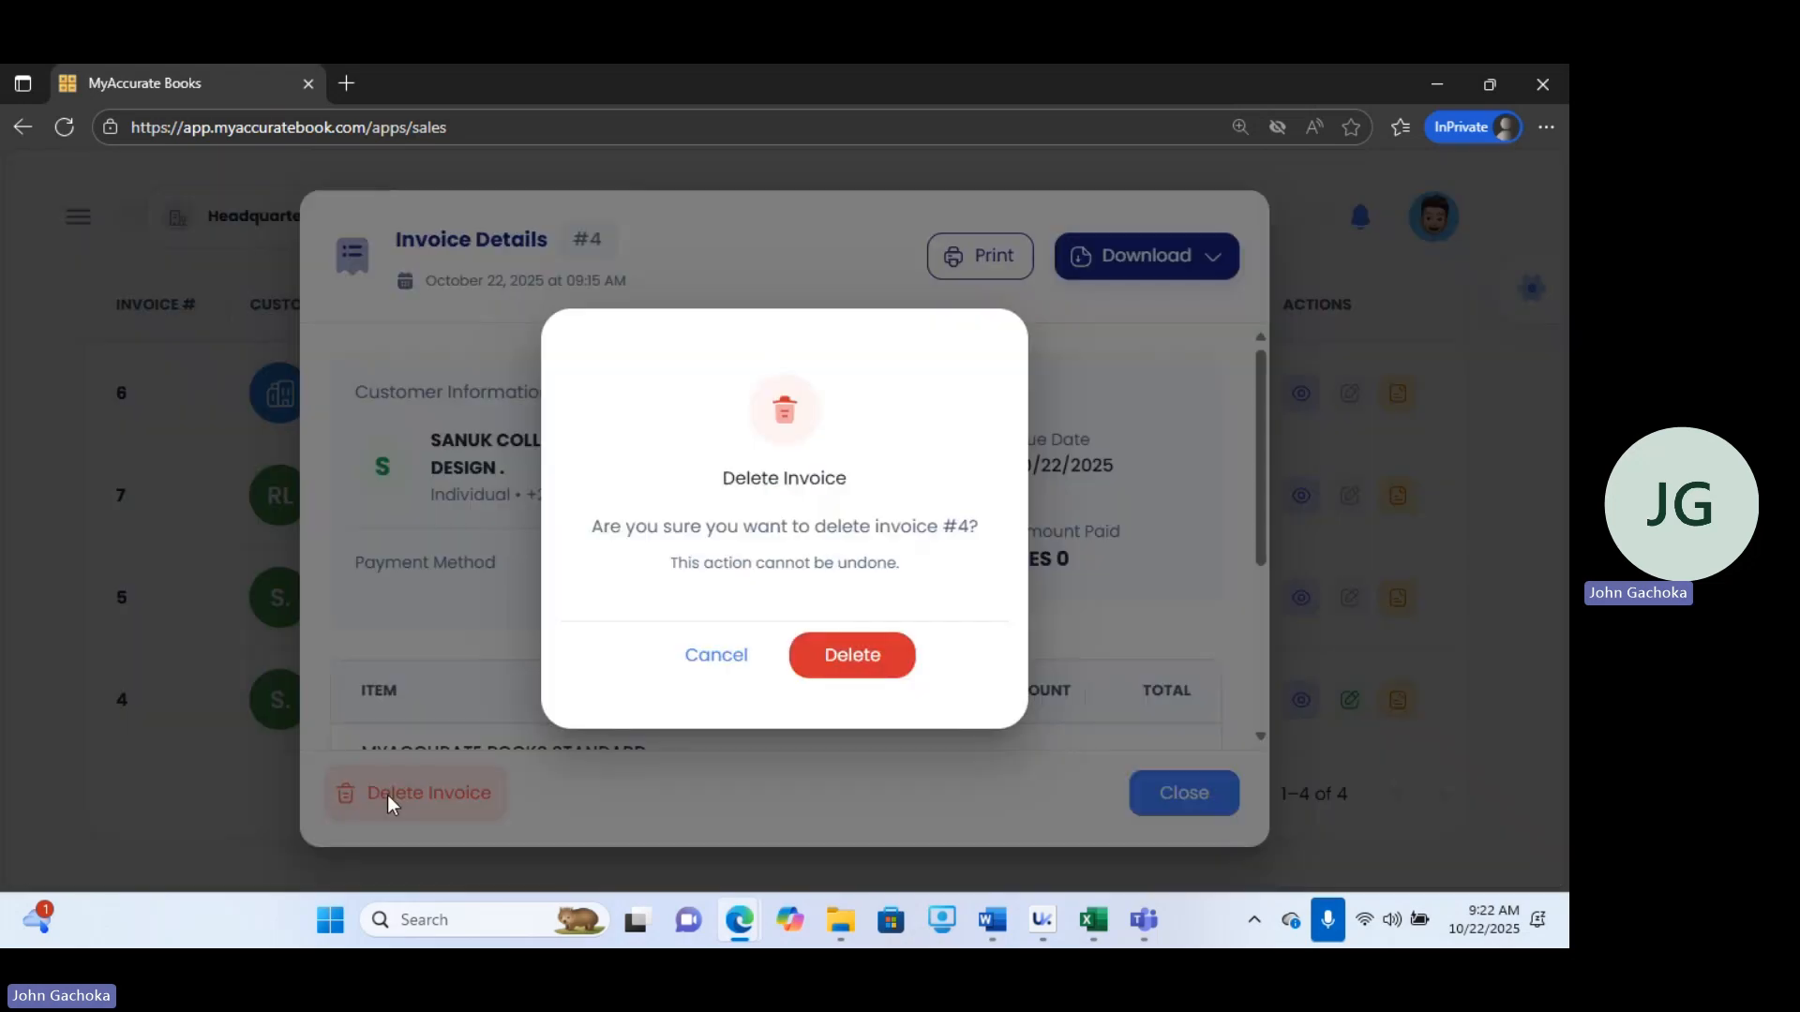
click(836, 671)
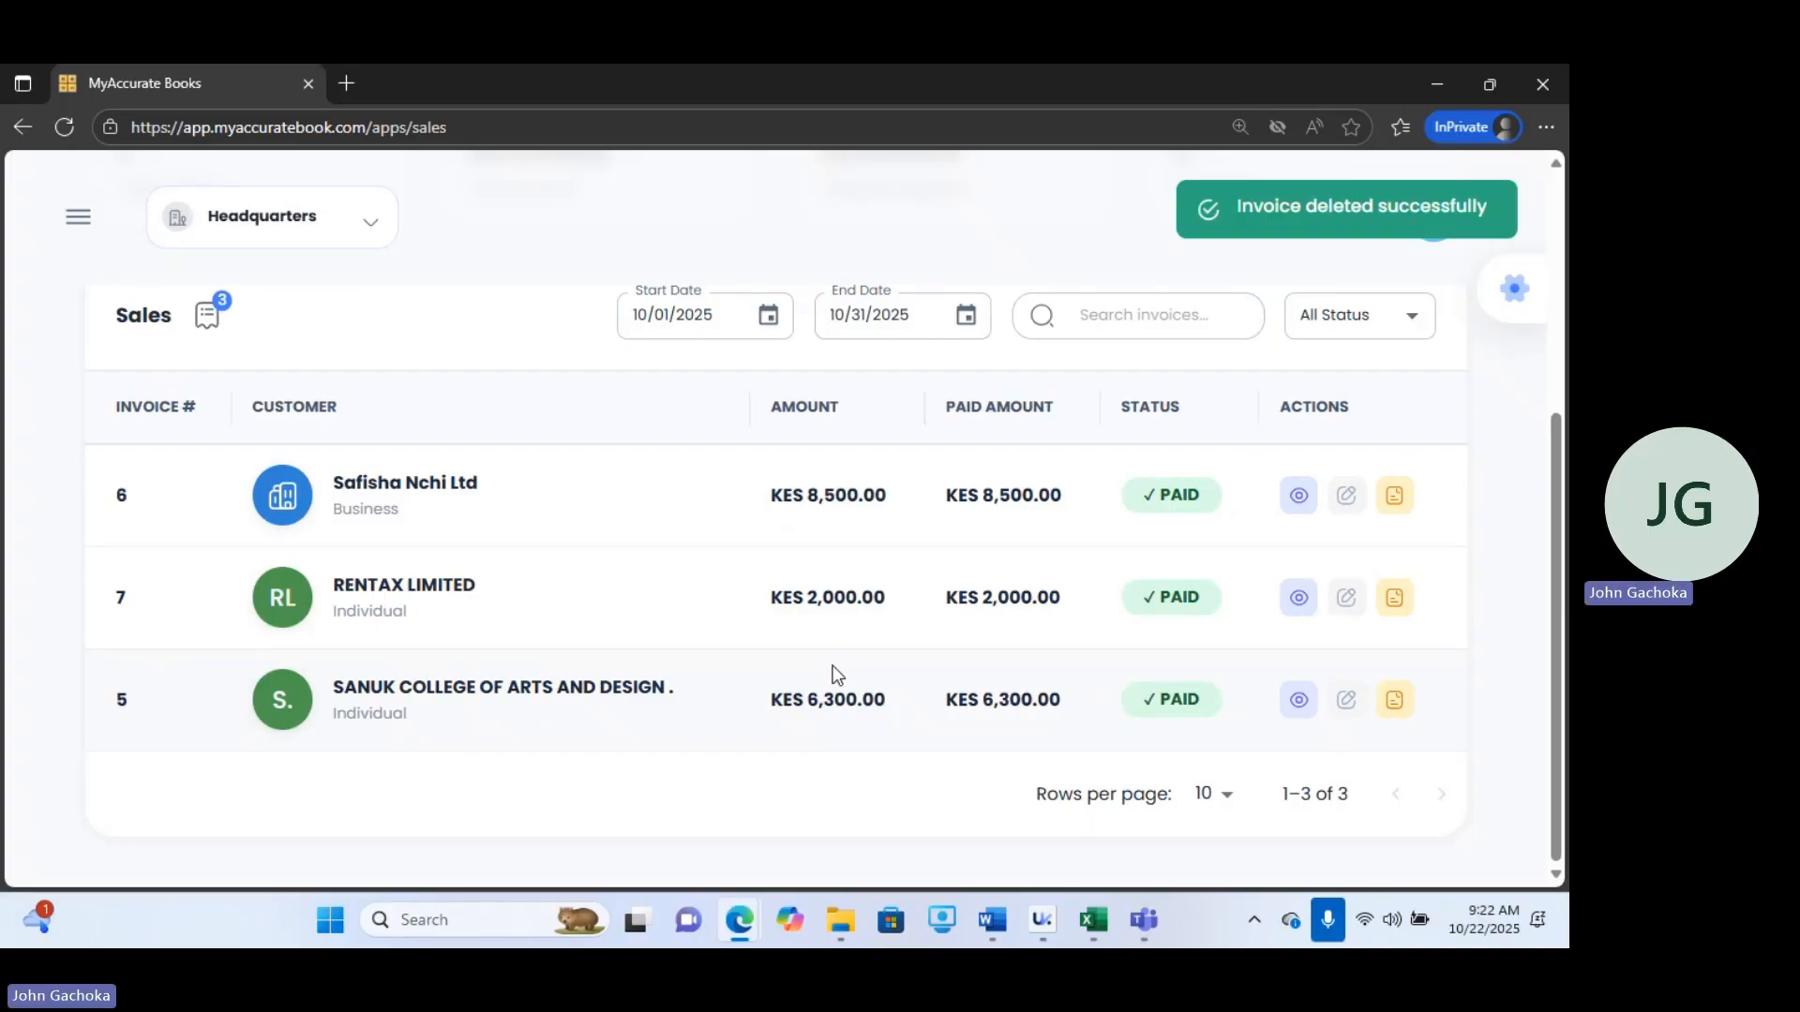
Open the Suppliers page under Purchases and review the supplier list.
click(77, 225)
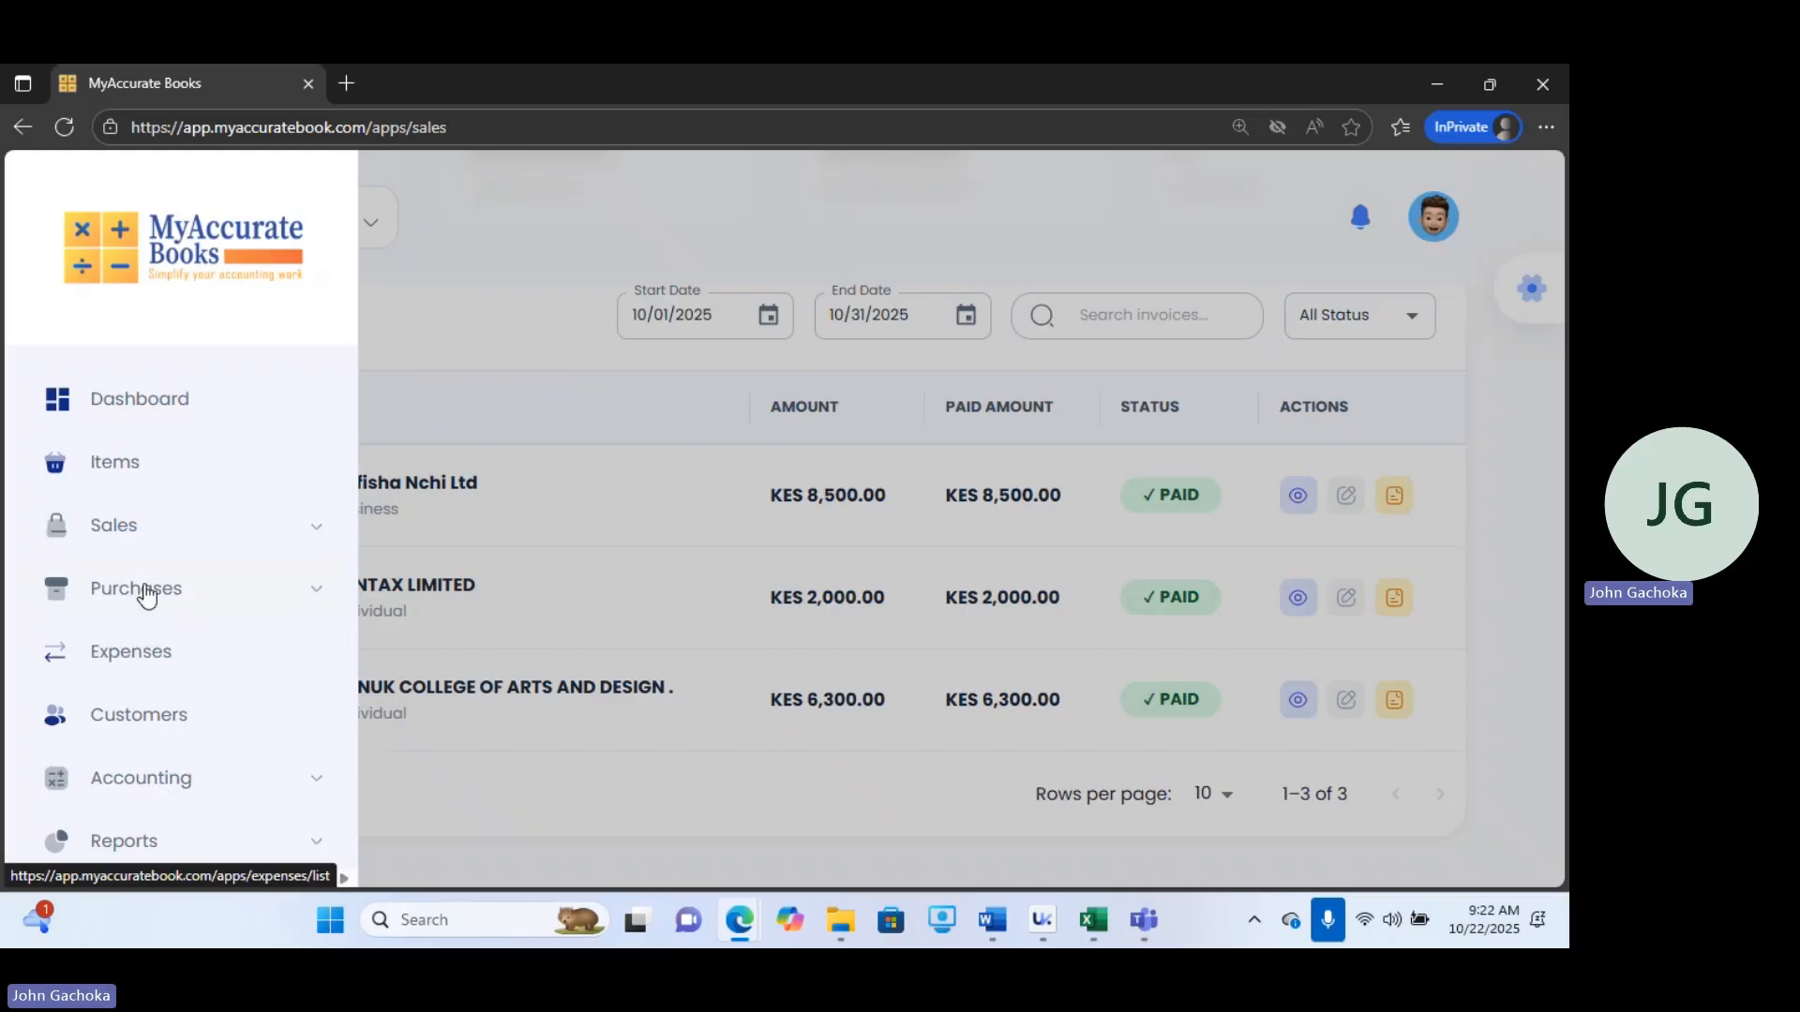
click(124, 532)
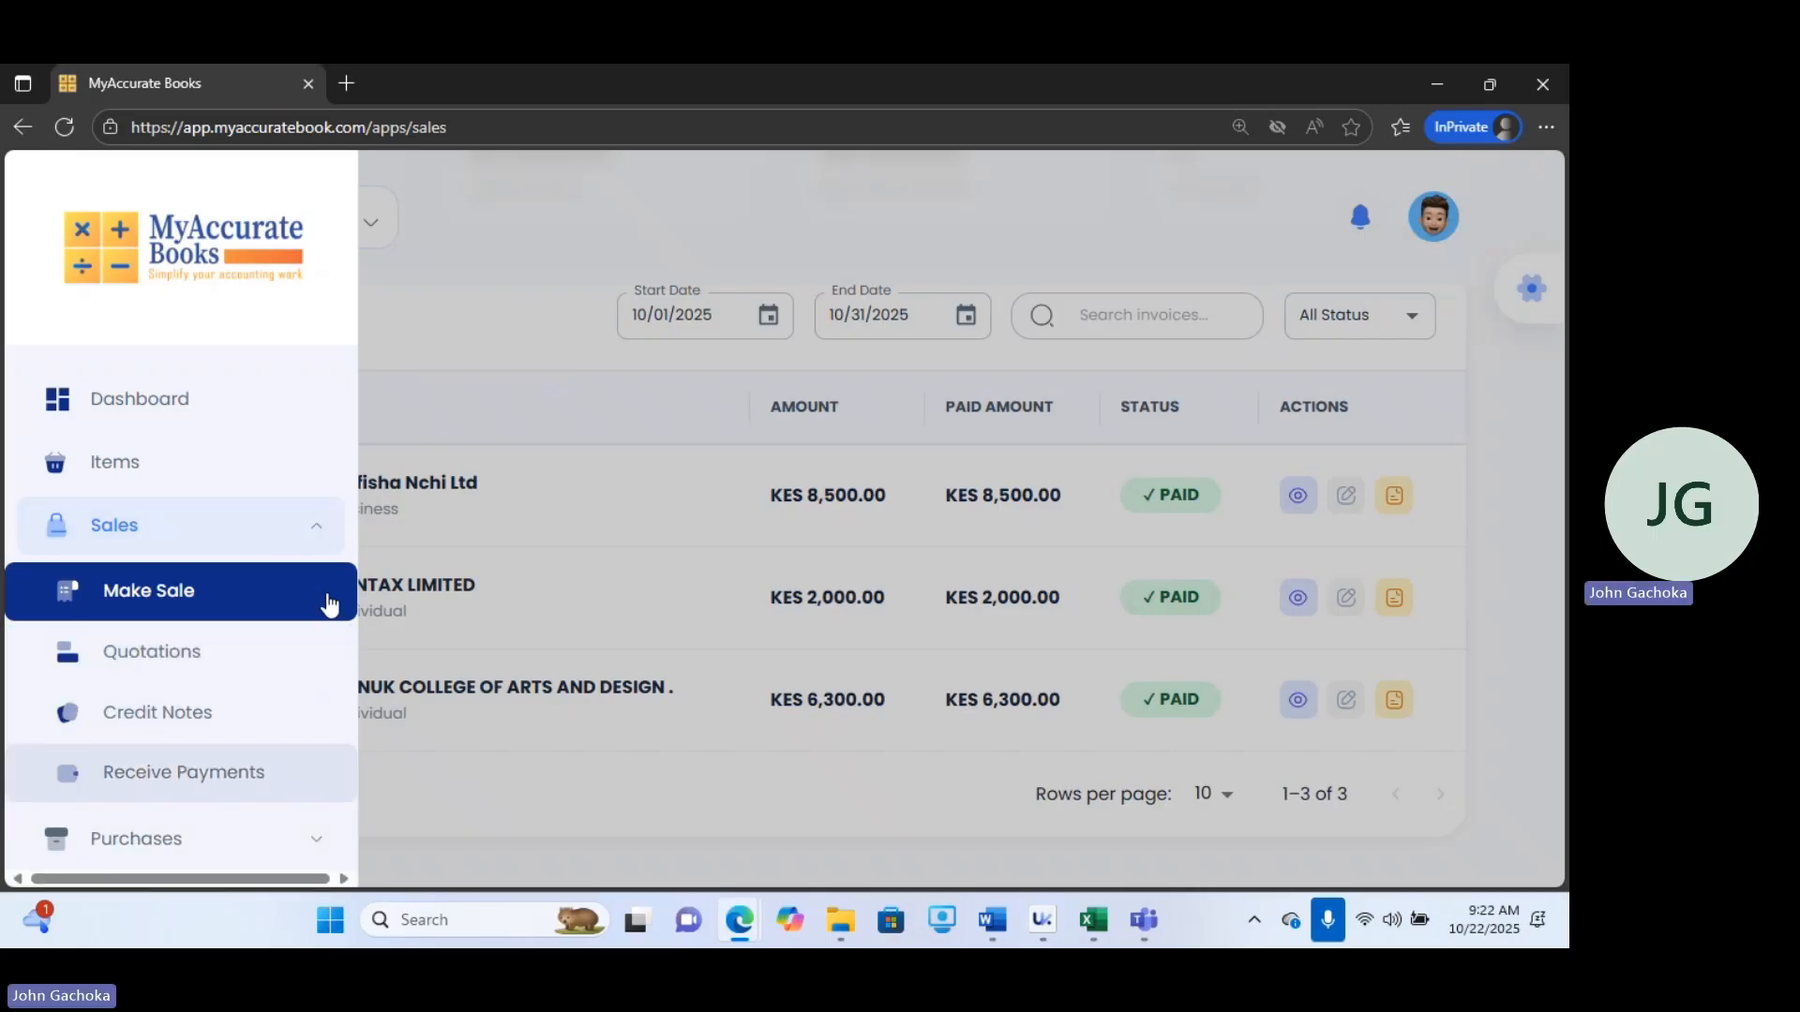
drag(352, 503, 368, 655)
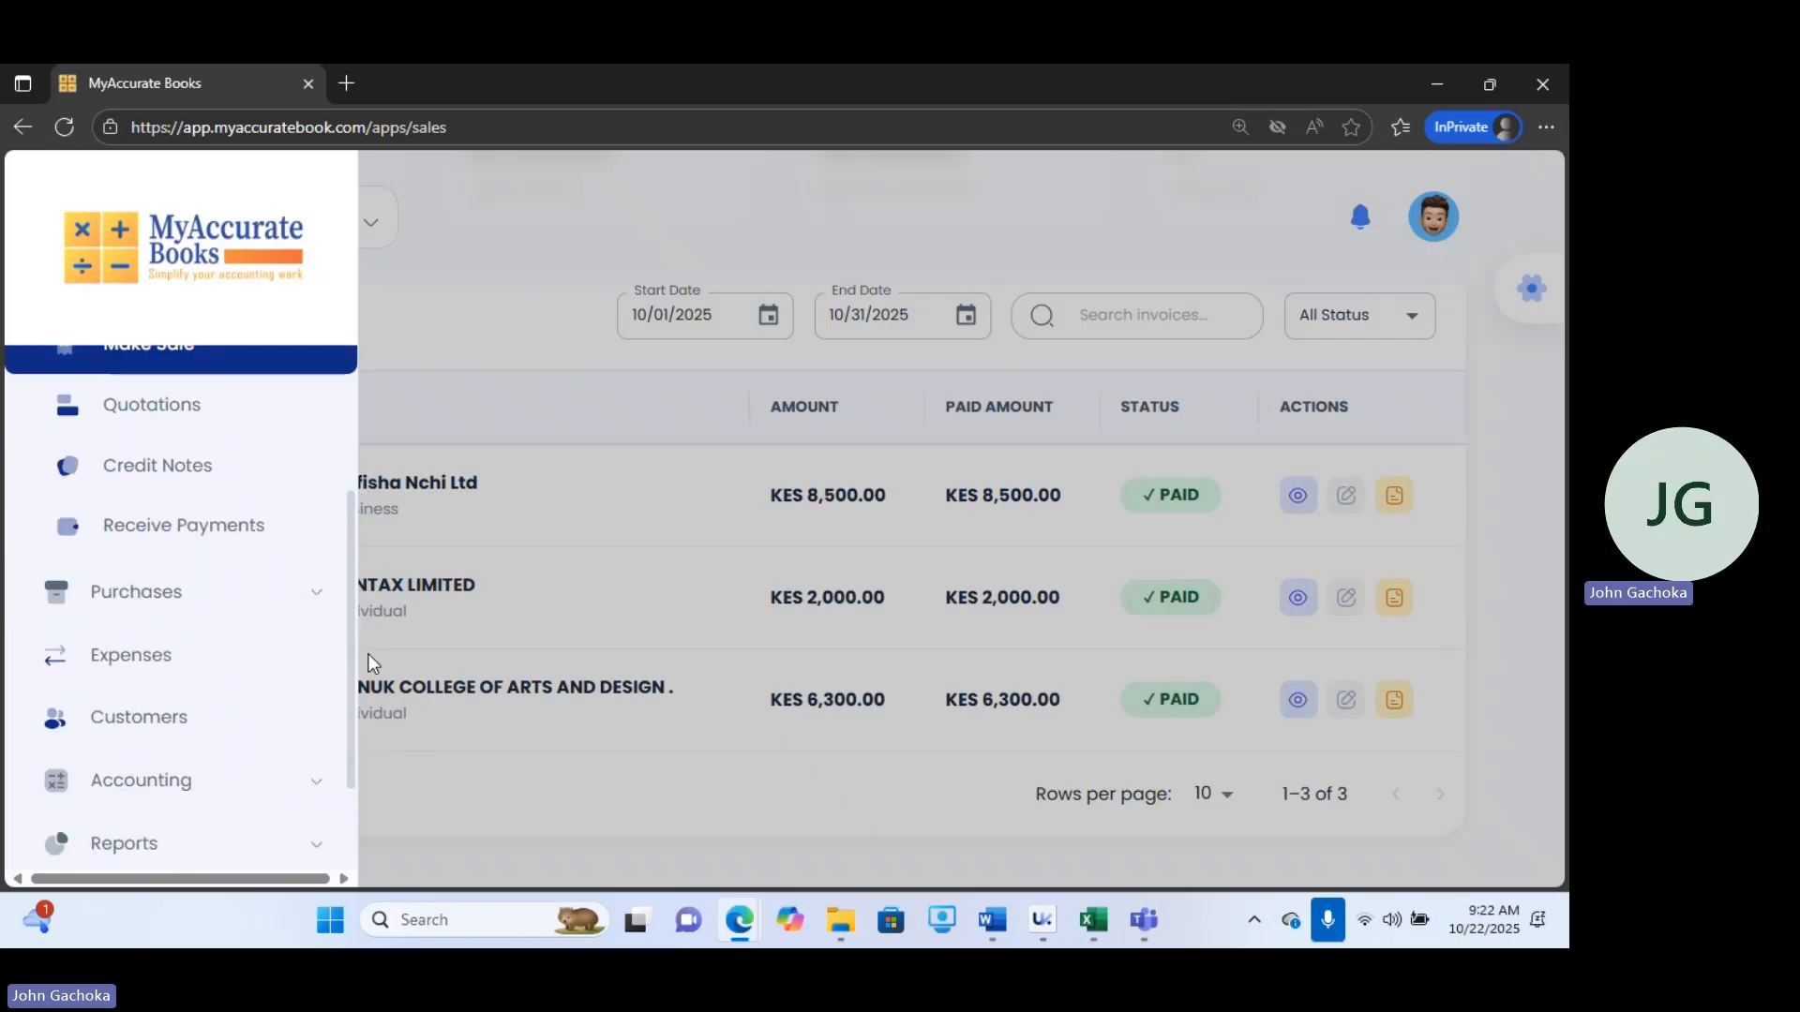
click(150, 574)
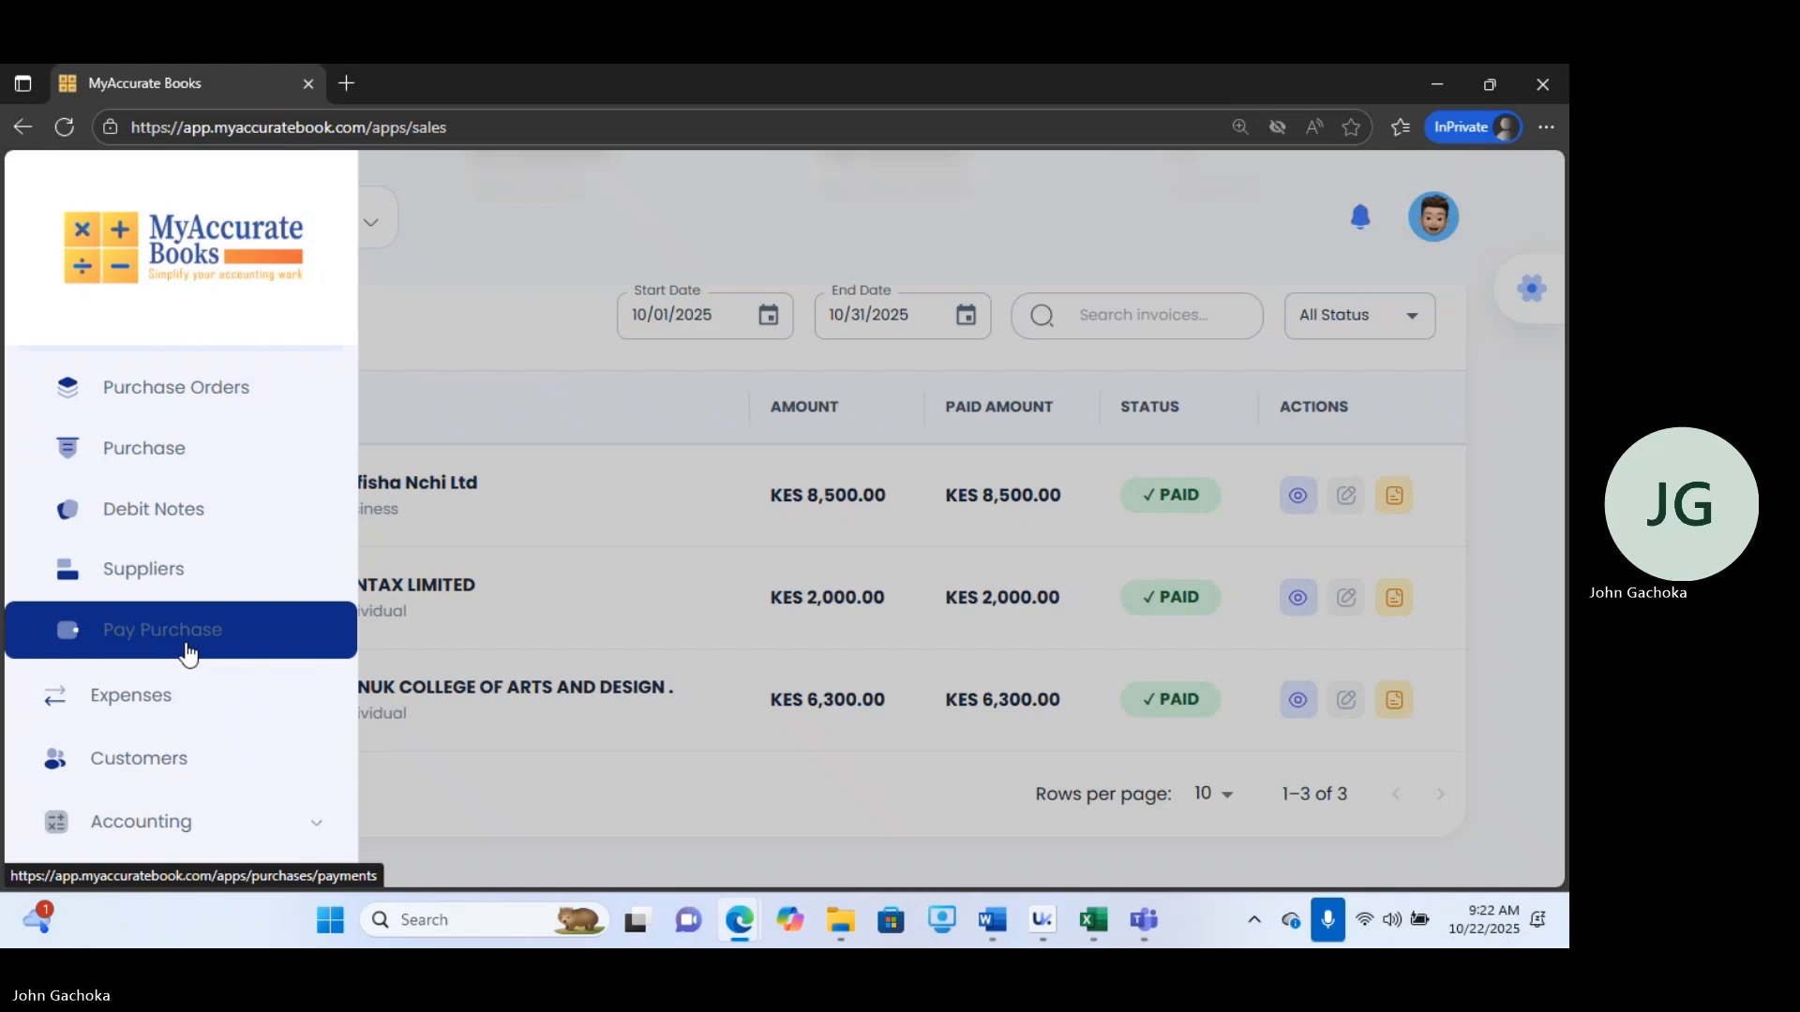
click(154, 569)
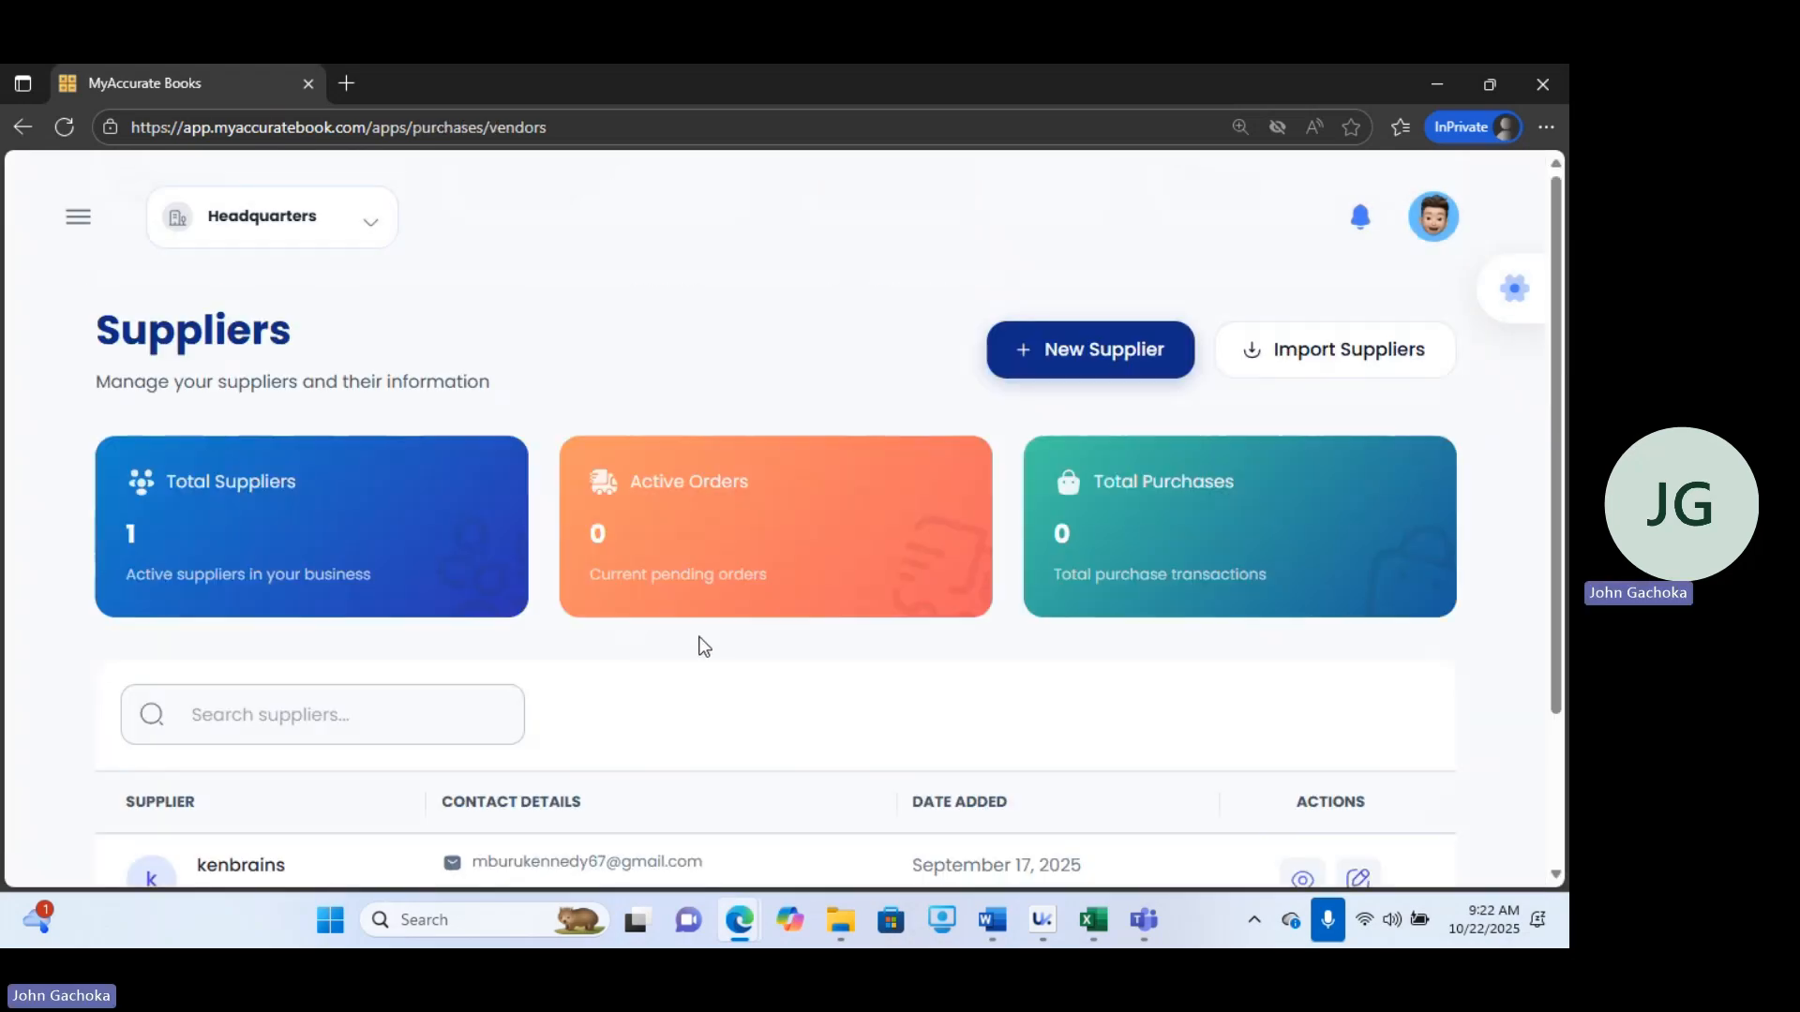
scroll(1481, 433, down, 3)
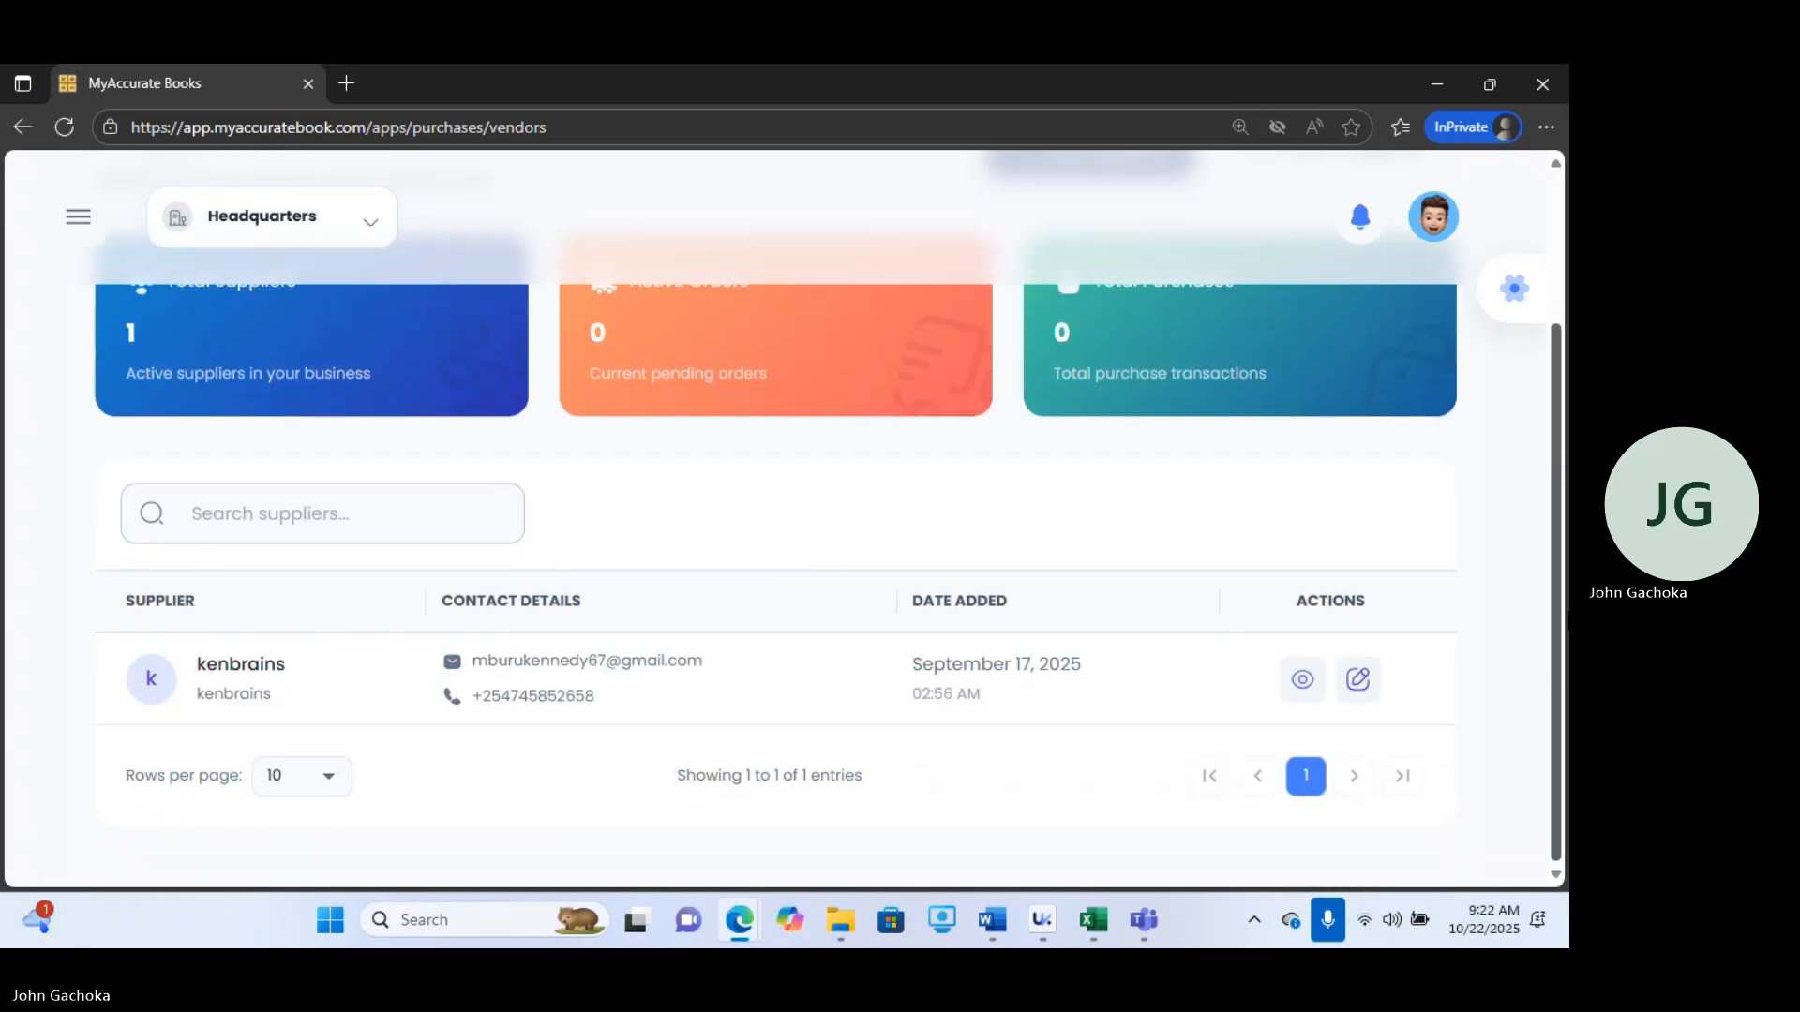
scroll(825, 506, up, 3)
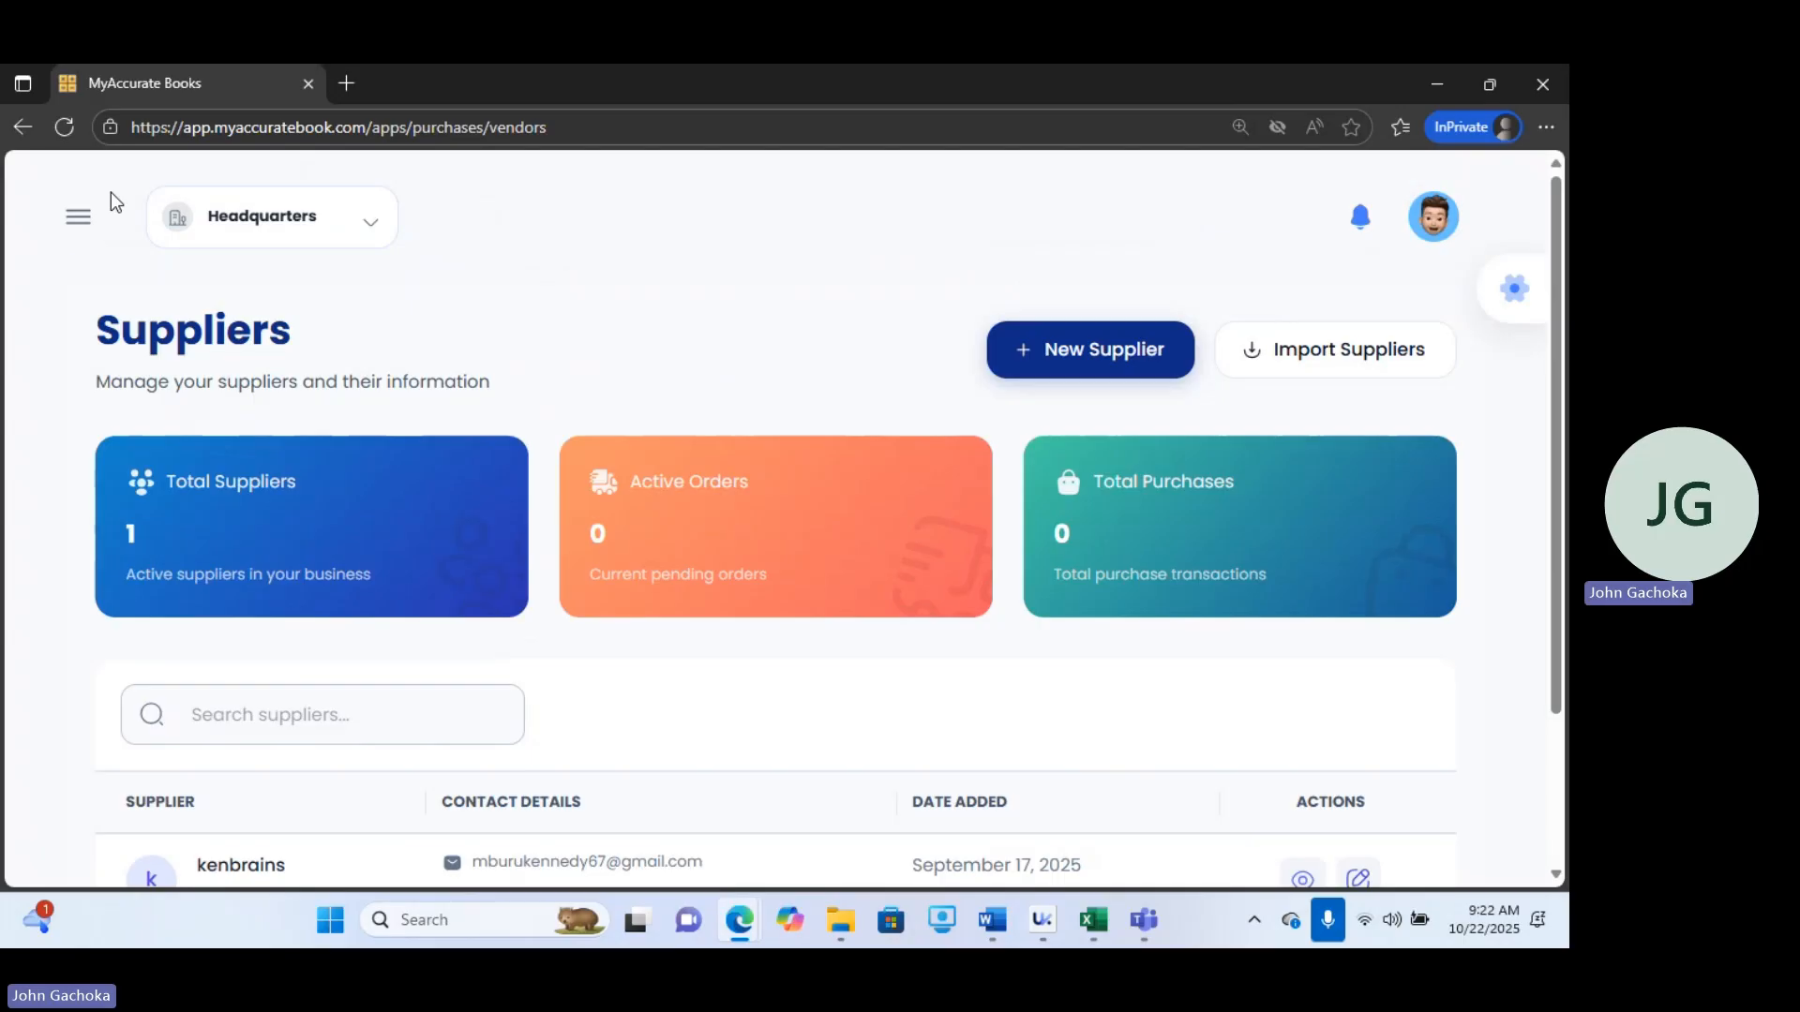
Start recording a new purchase and add POS Thermo-Printer as the purchase item.
click(78, 216)
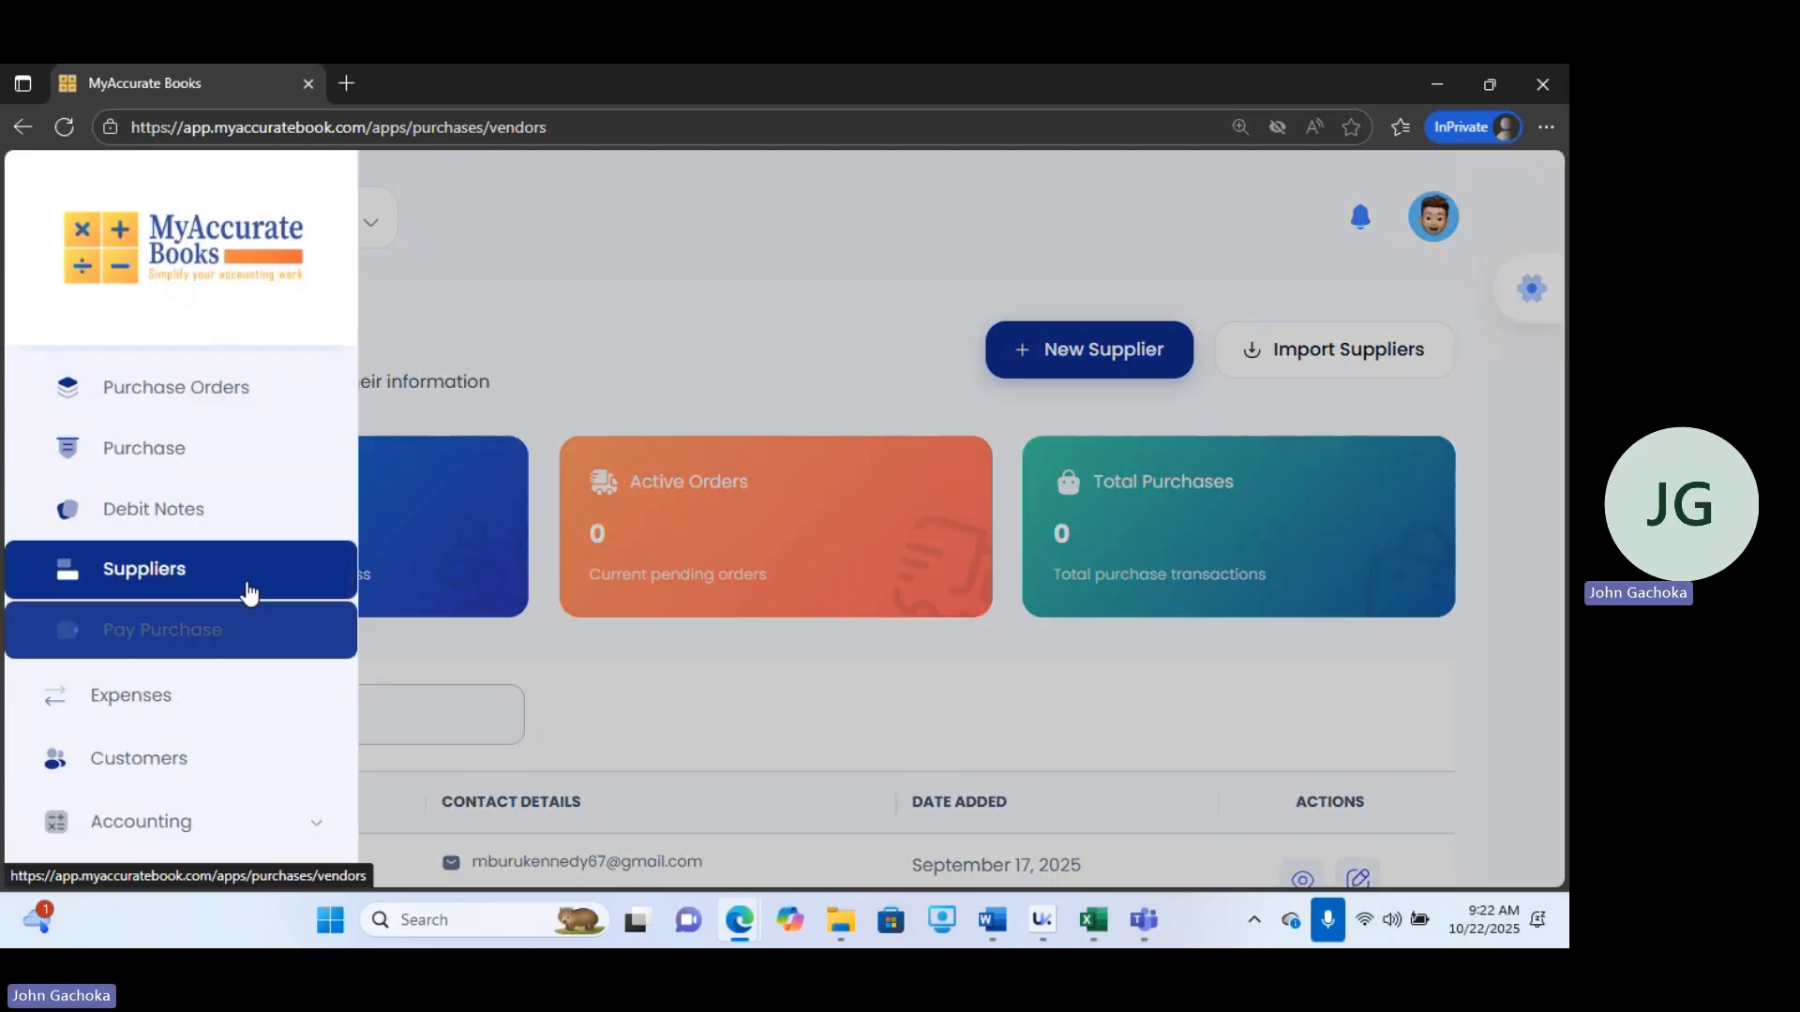
click(205, 450)
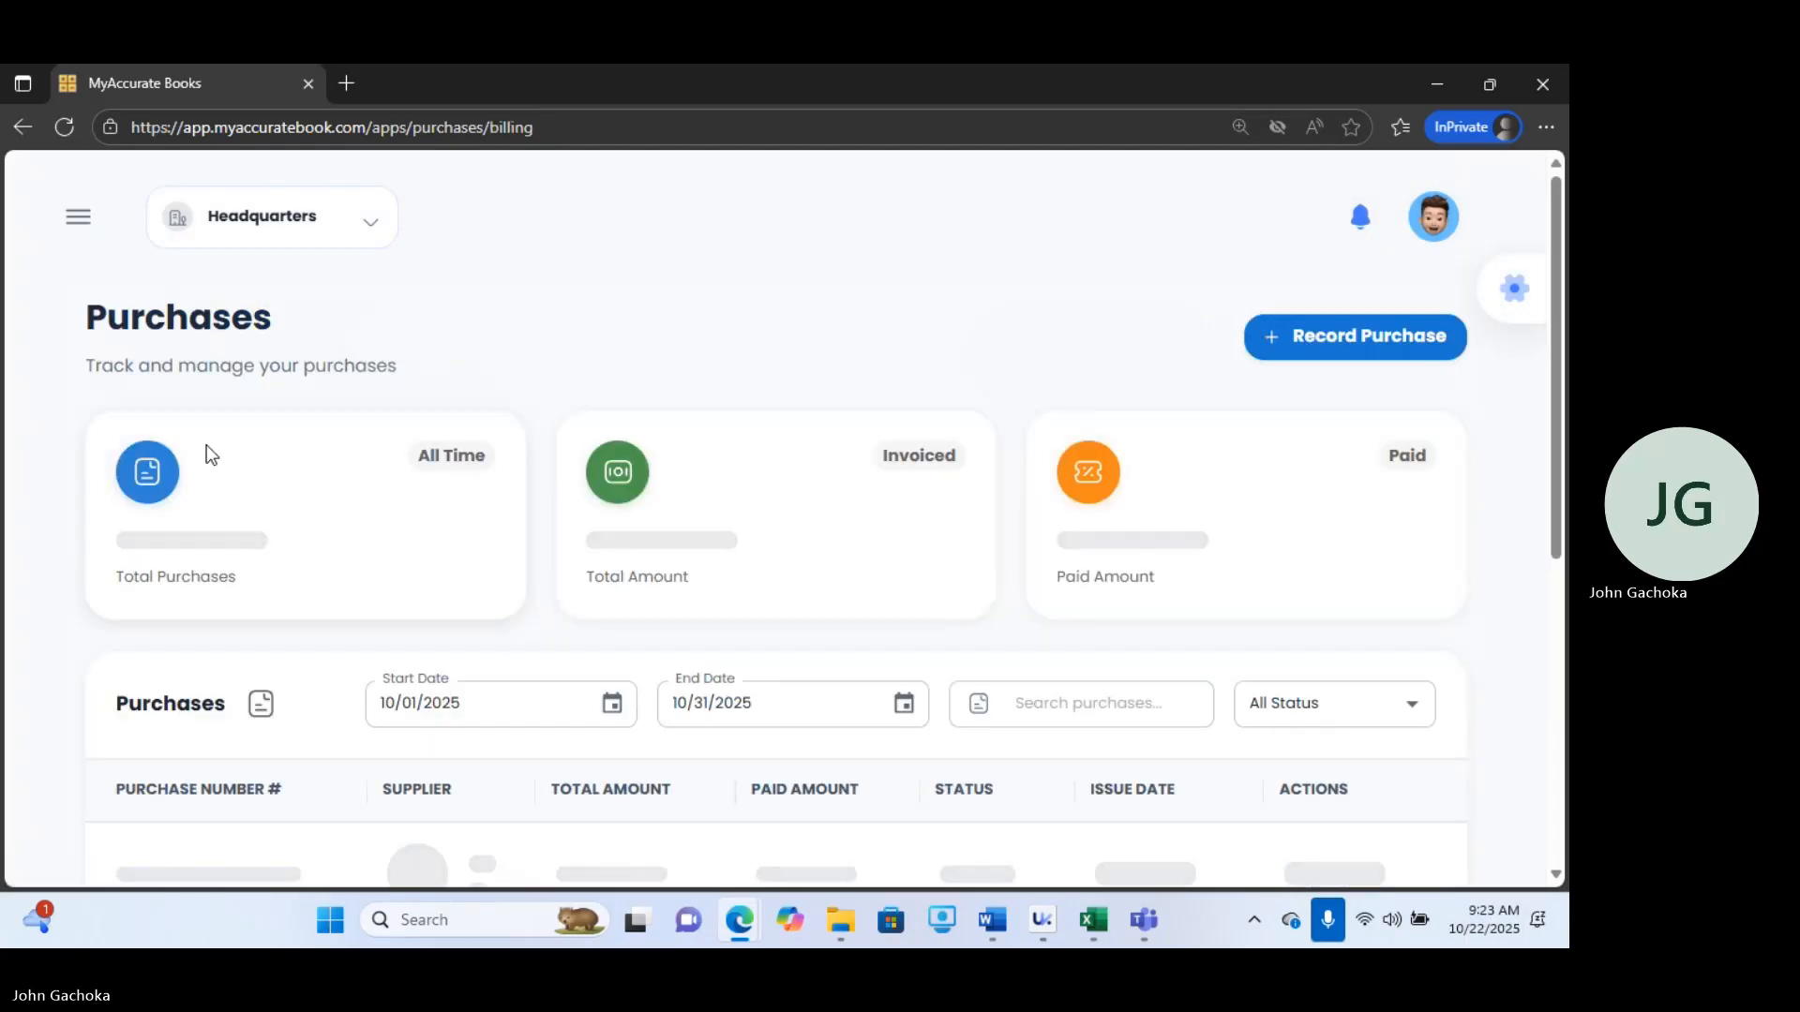
click(1385, 360)
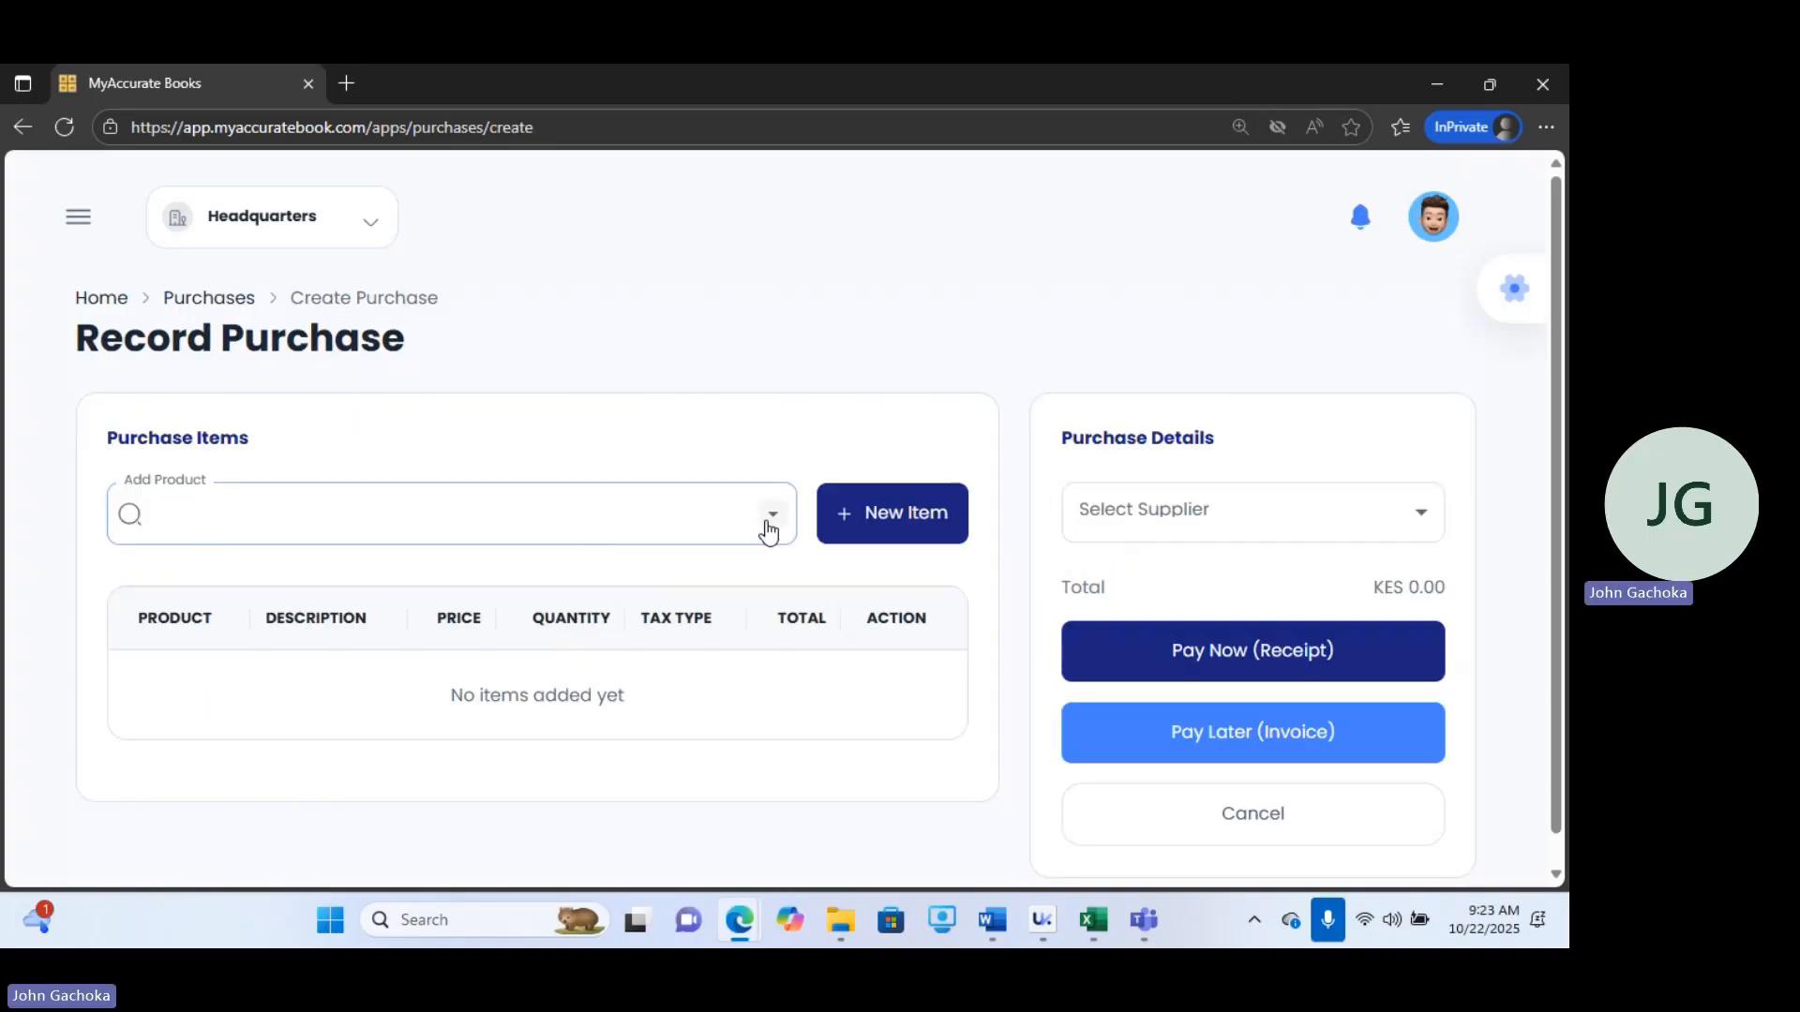
click(771, 521)
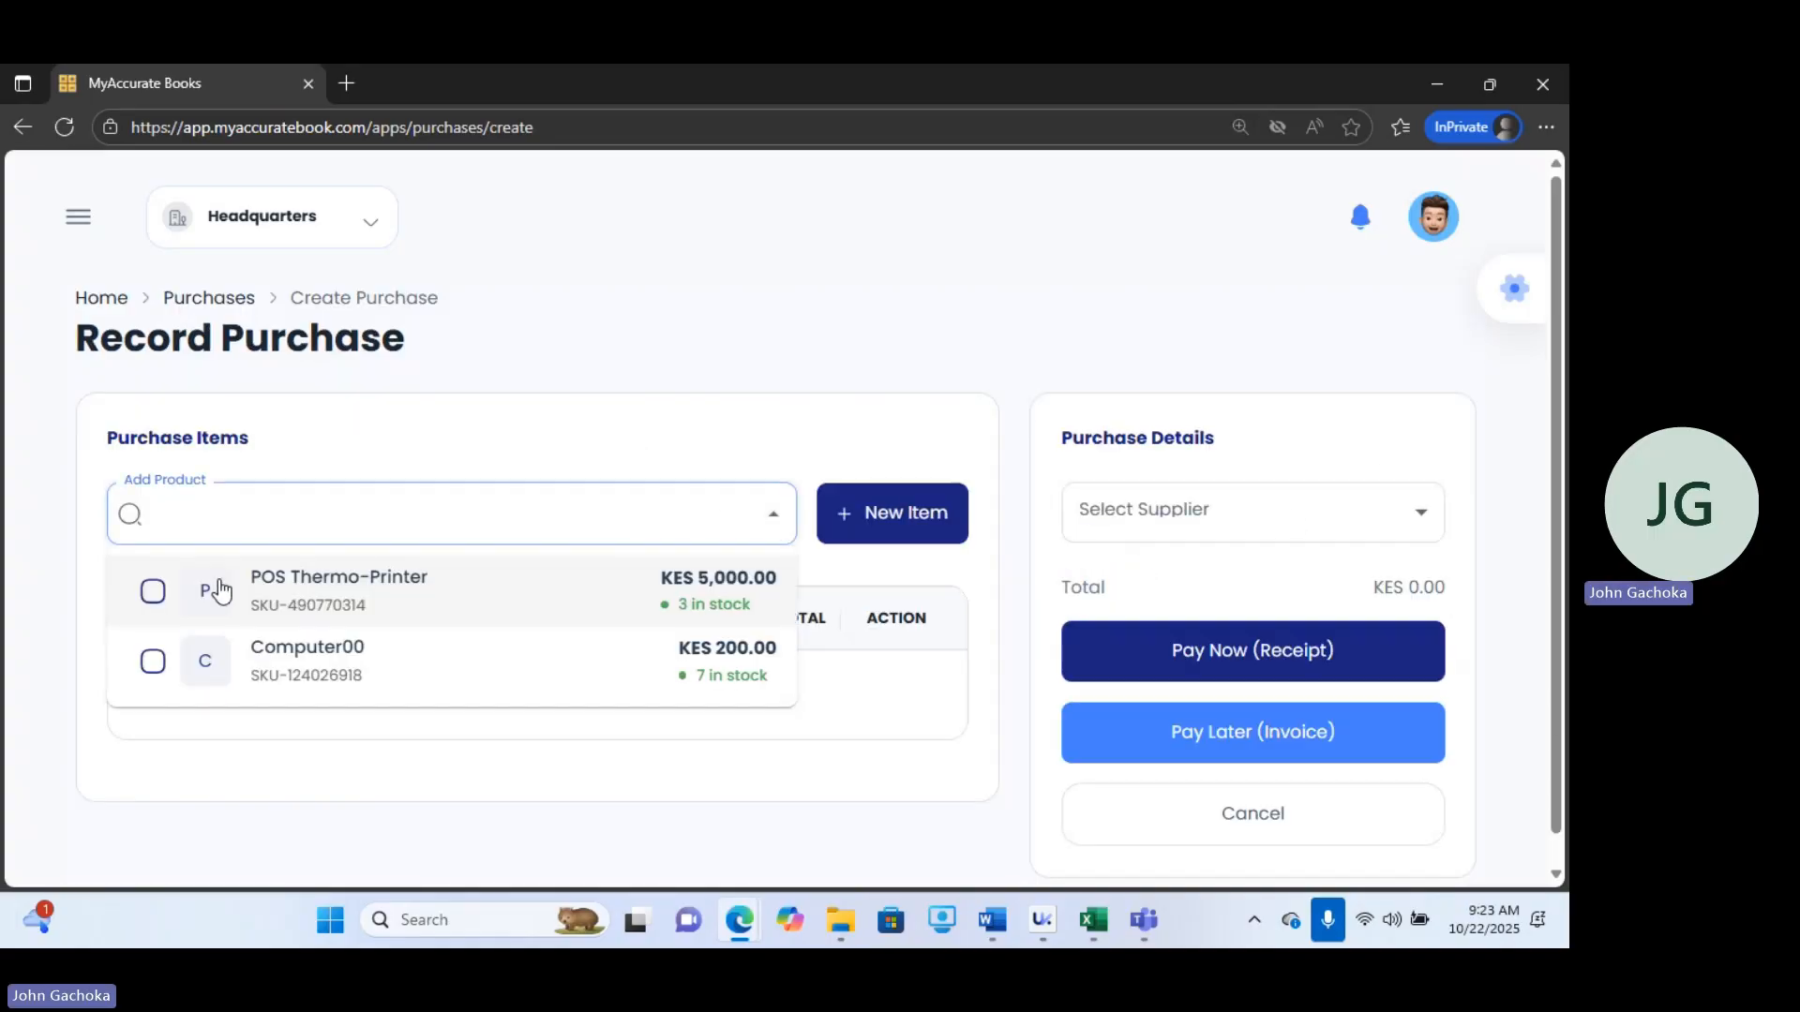
click(154, 594)
click(150, 664)
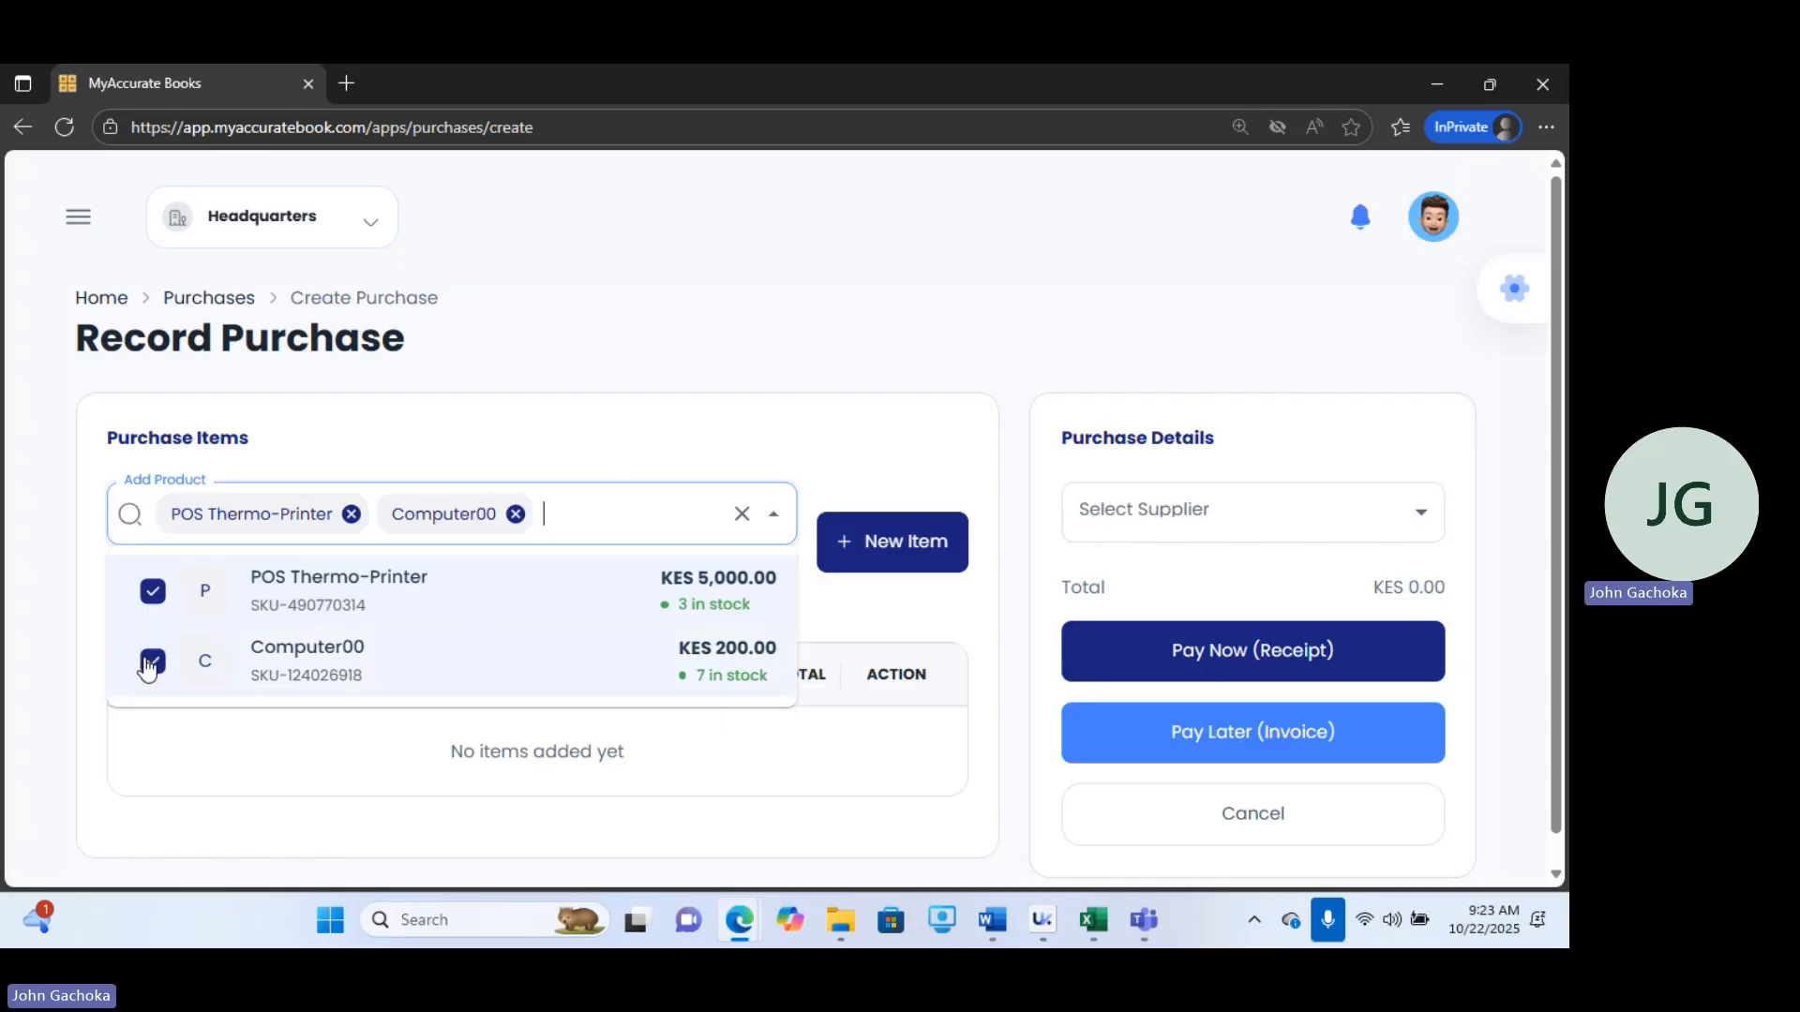
click(150, 664)
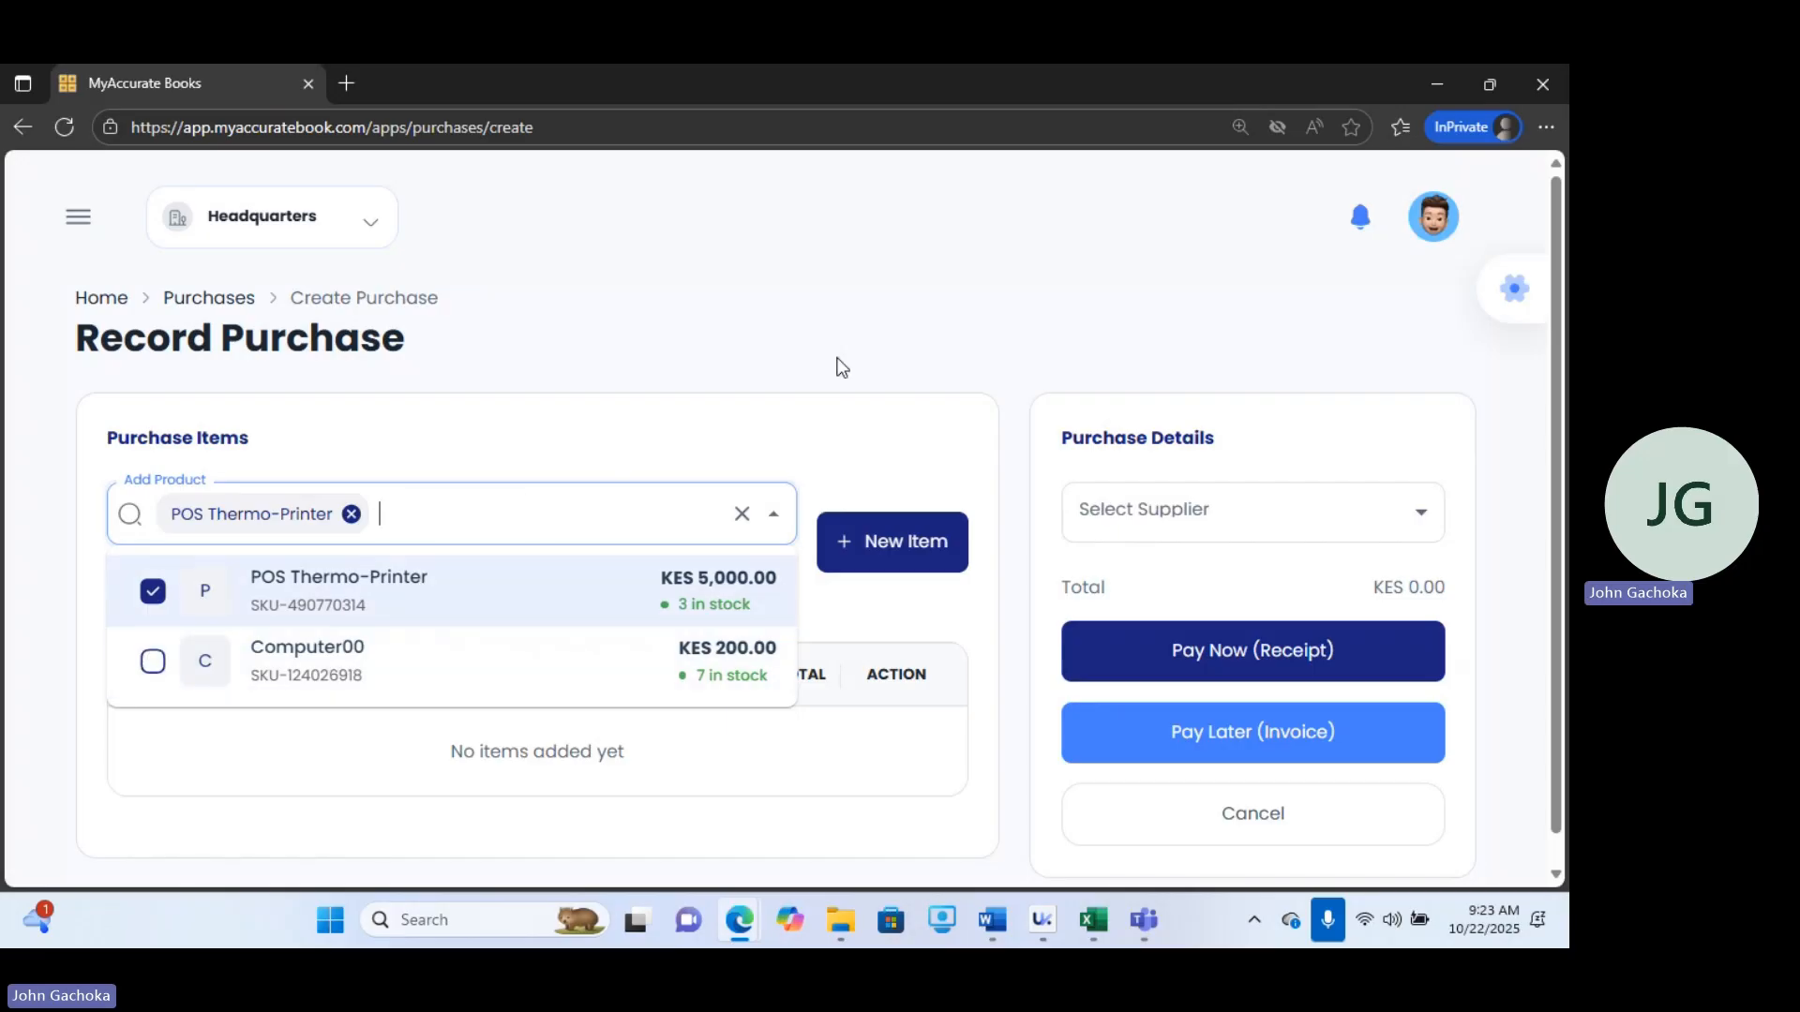
click(799, 398)
Set the POS Thermo-Printer quantity to 2 and choose kenbrains as the supplier.
click(503, 583)
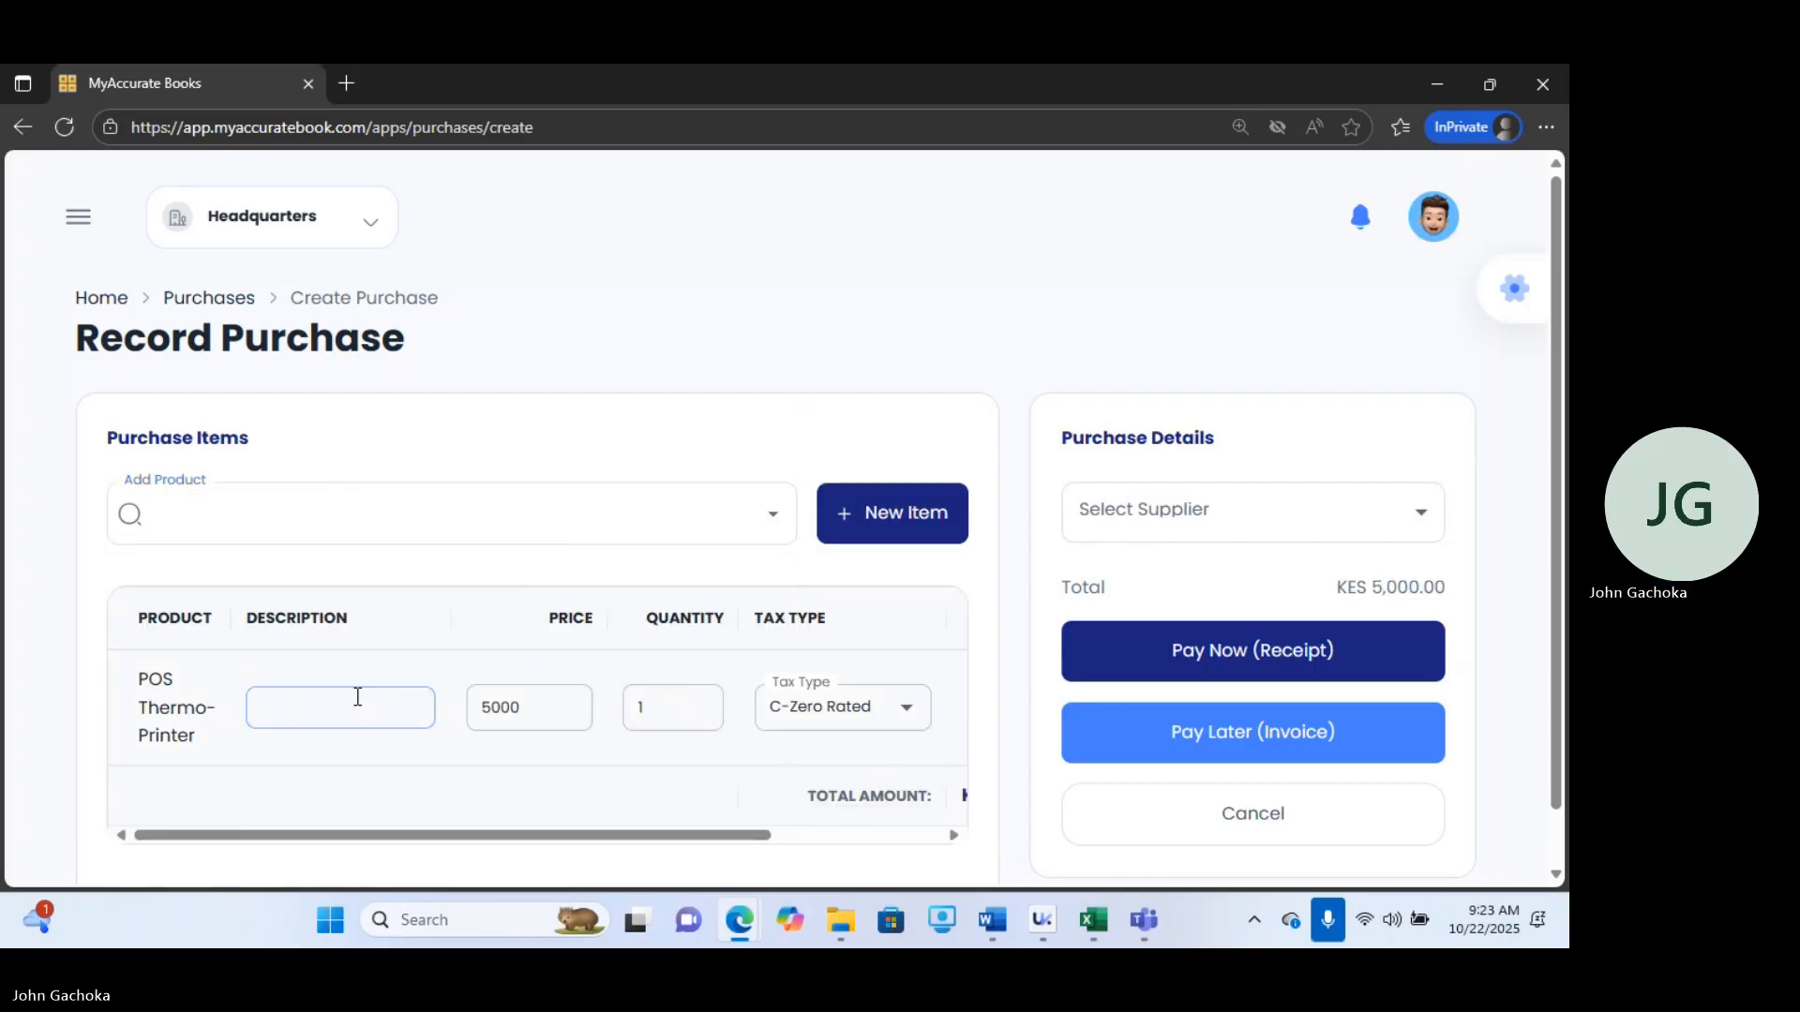
click(641, 707)
text(2)
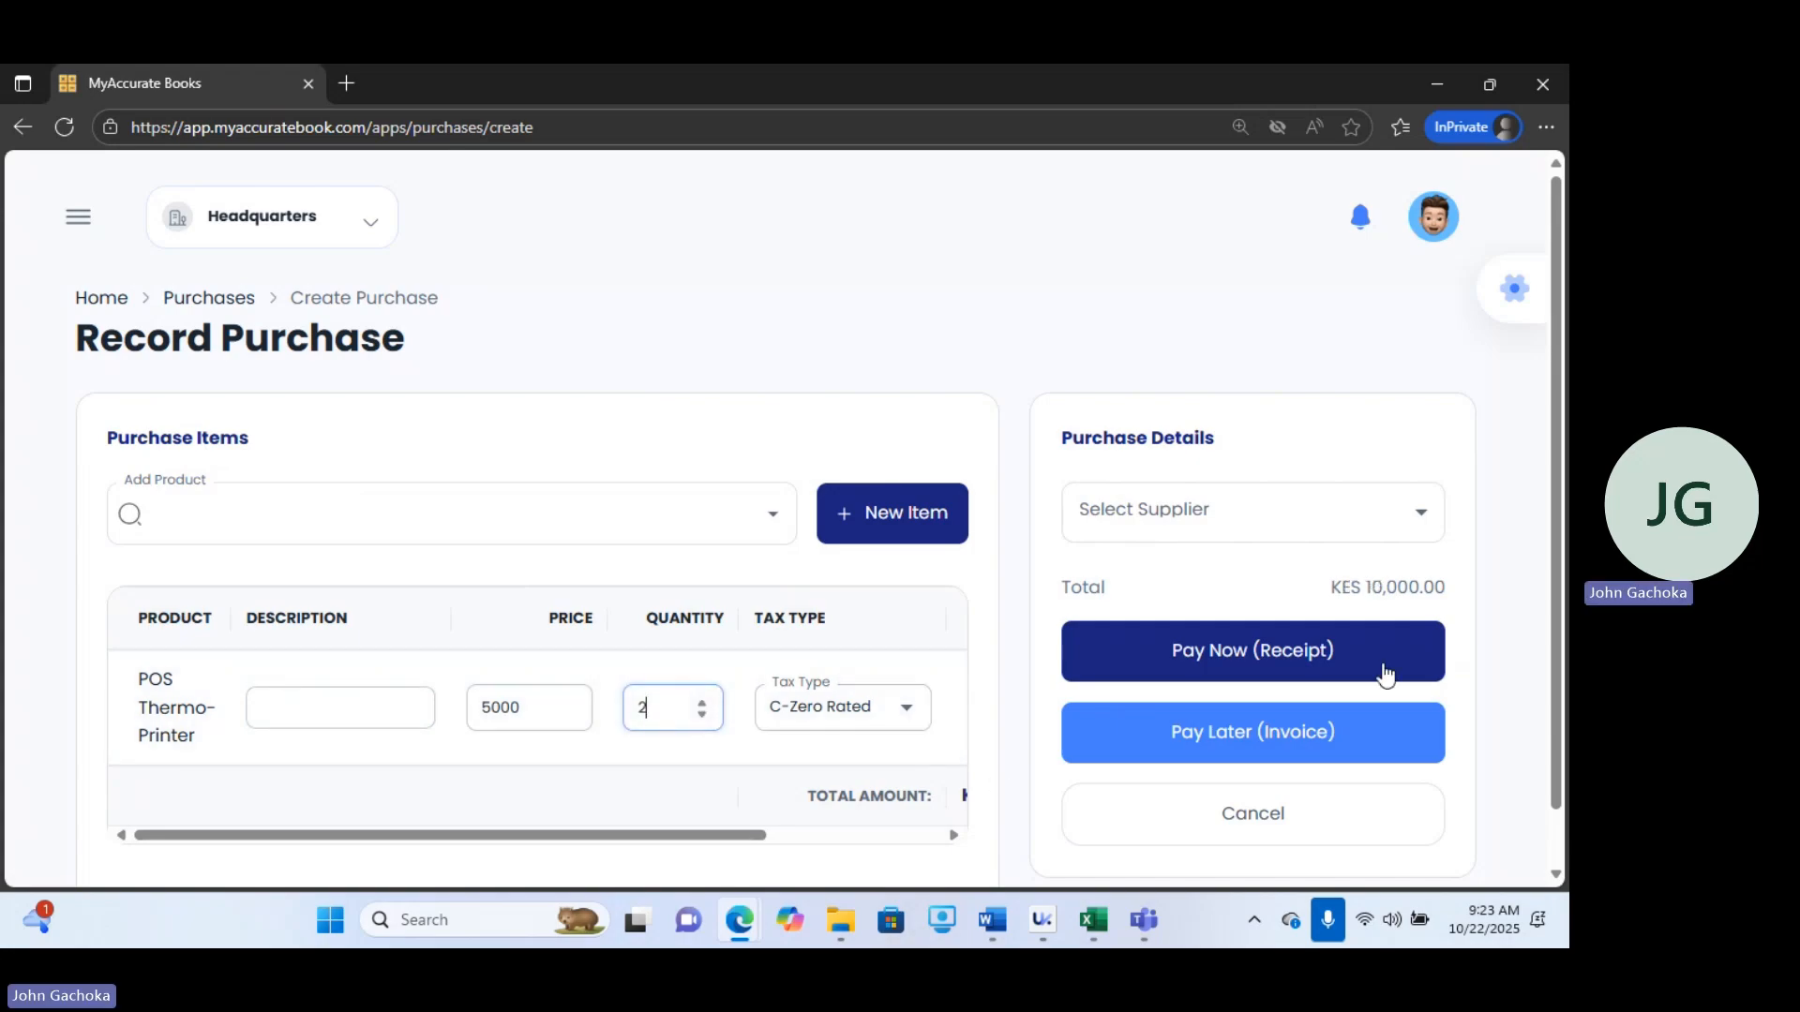
click(1193, 520)
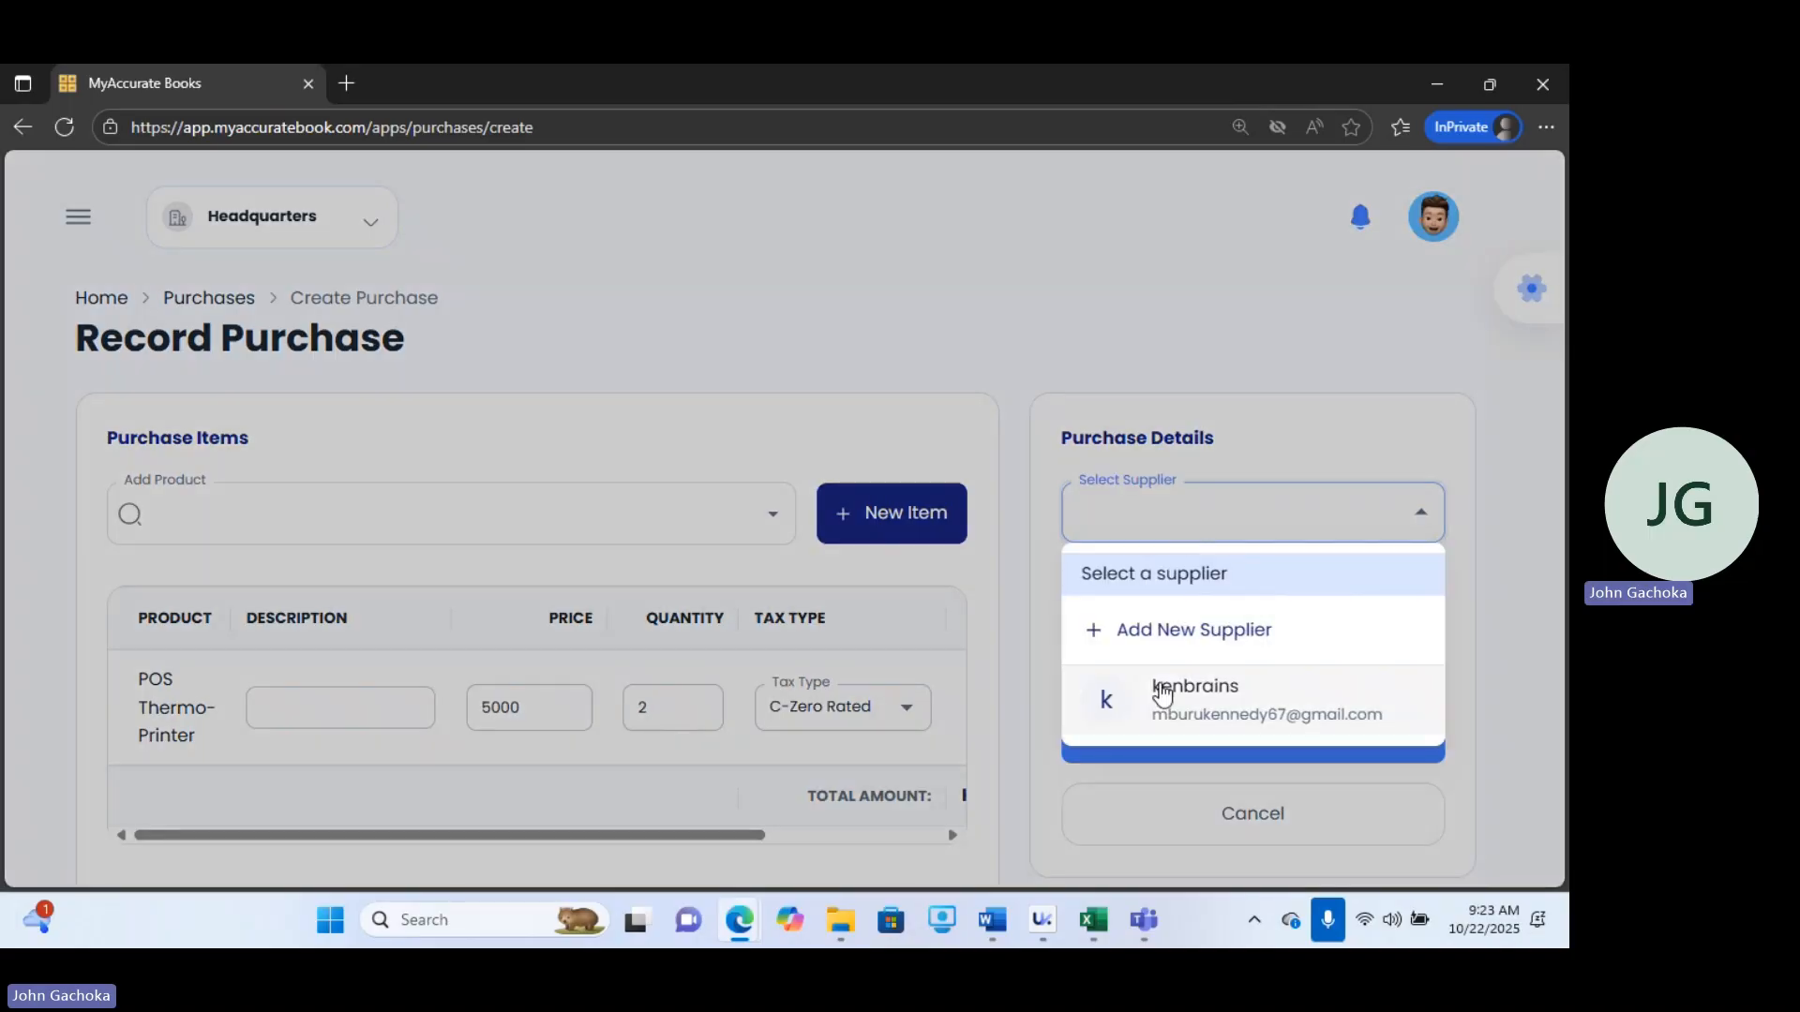
click(1164, 696)
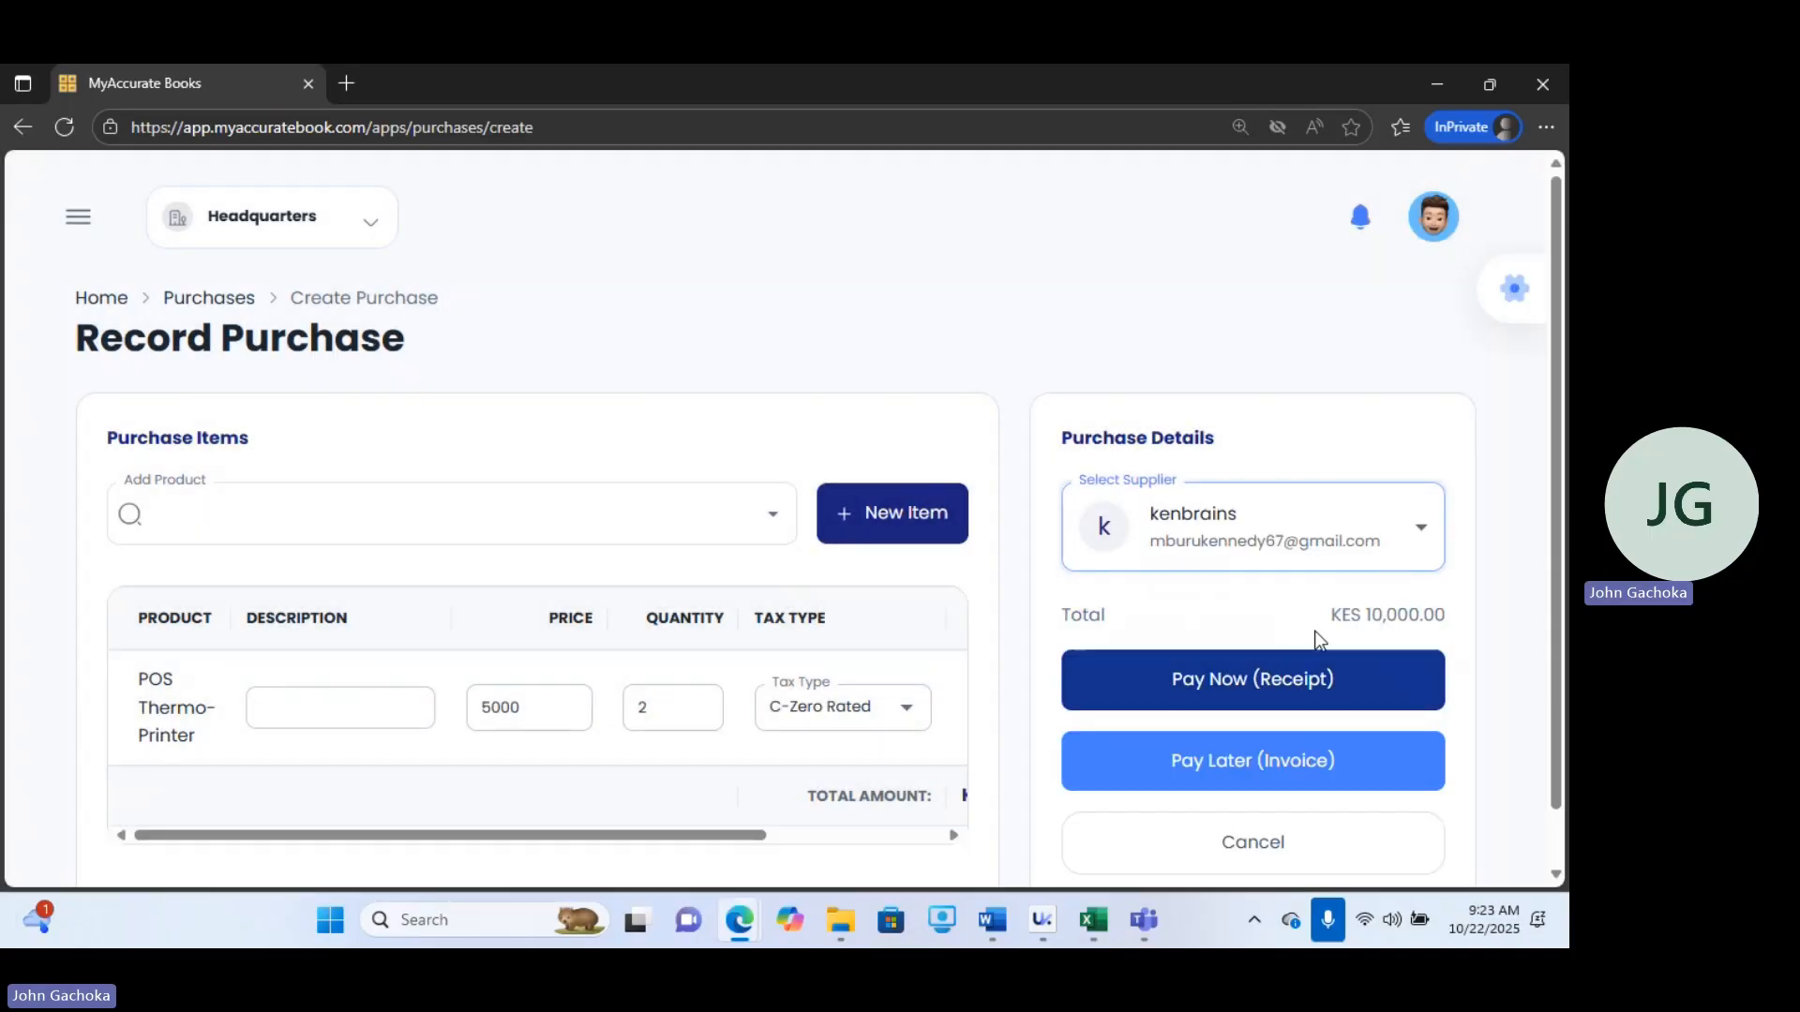
Choose to pay now with a receipt and enter receipt number 001.
click(1171, 691)
click(676, 719)
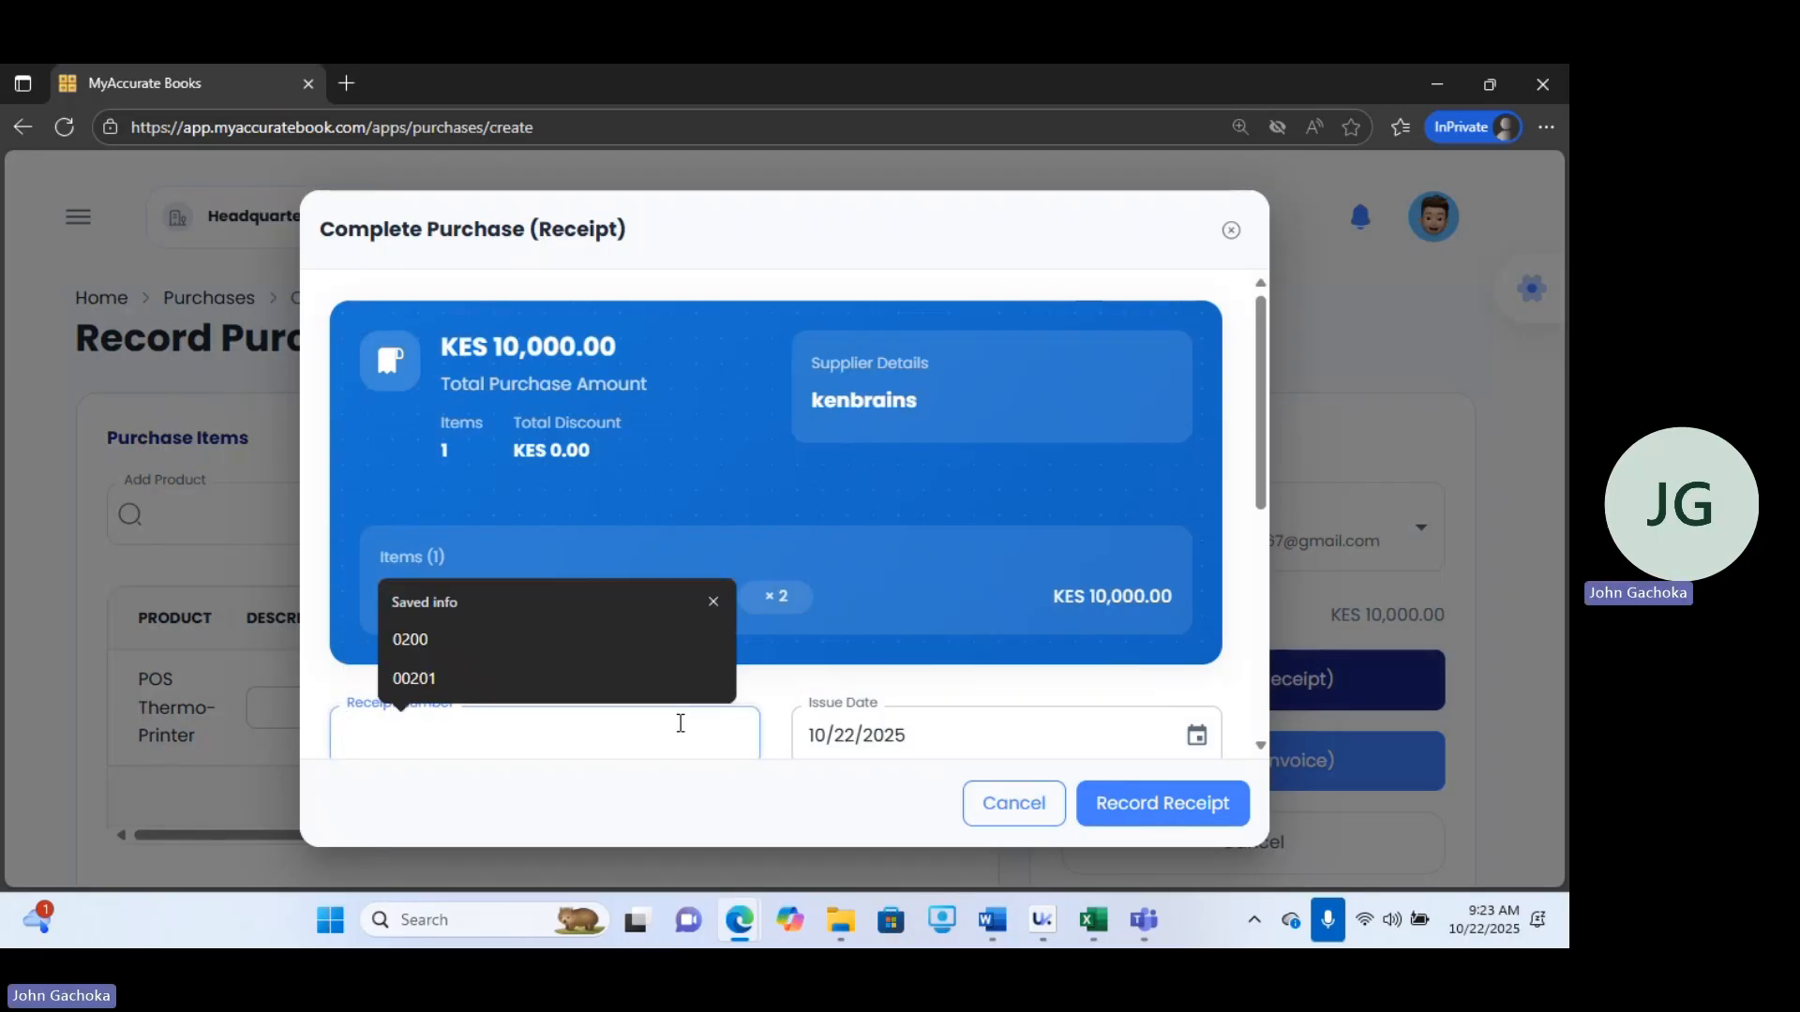
text(00)
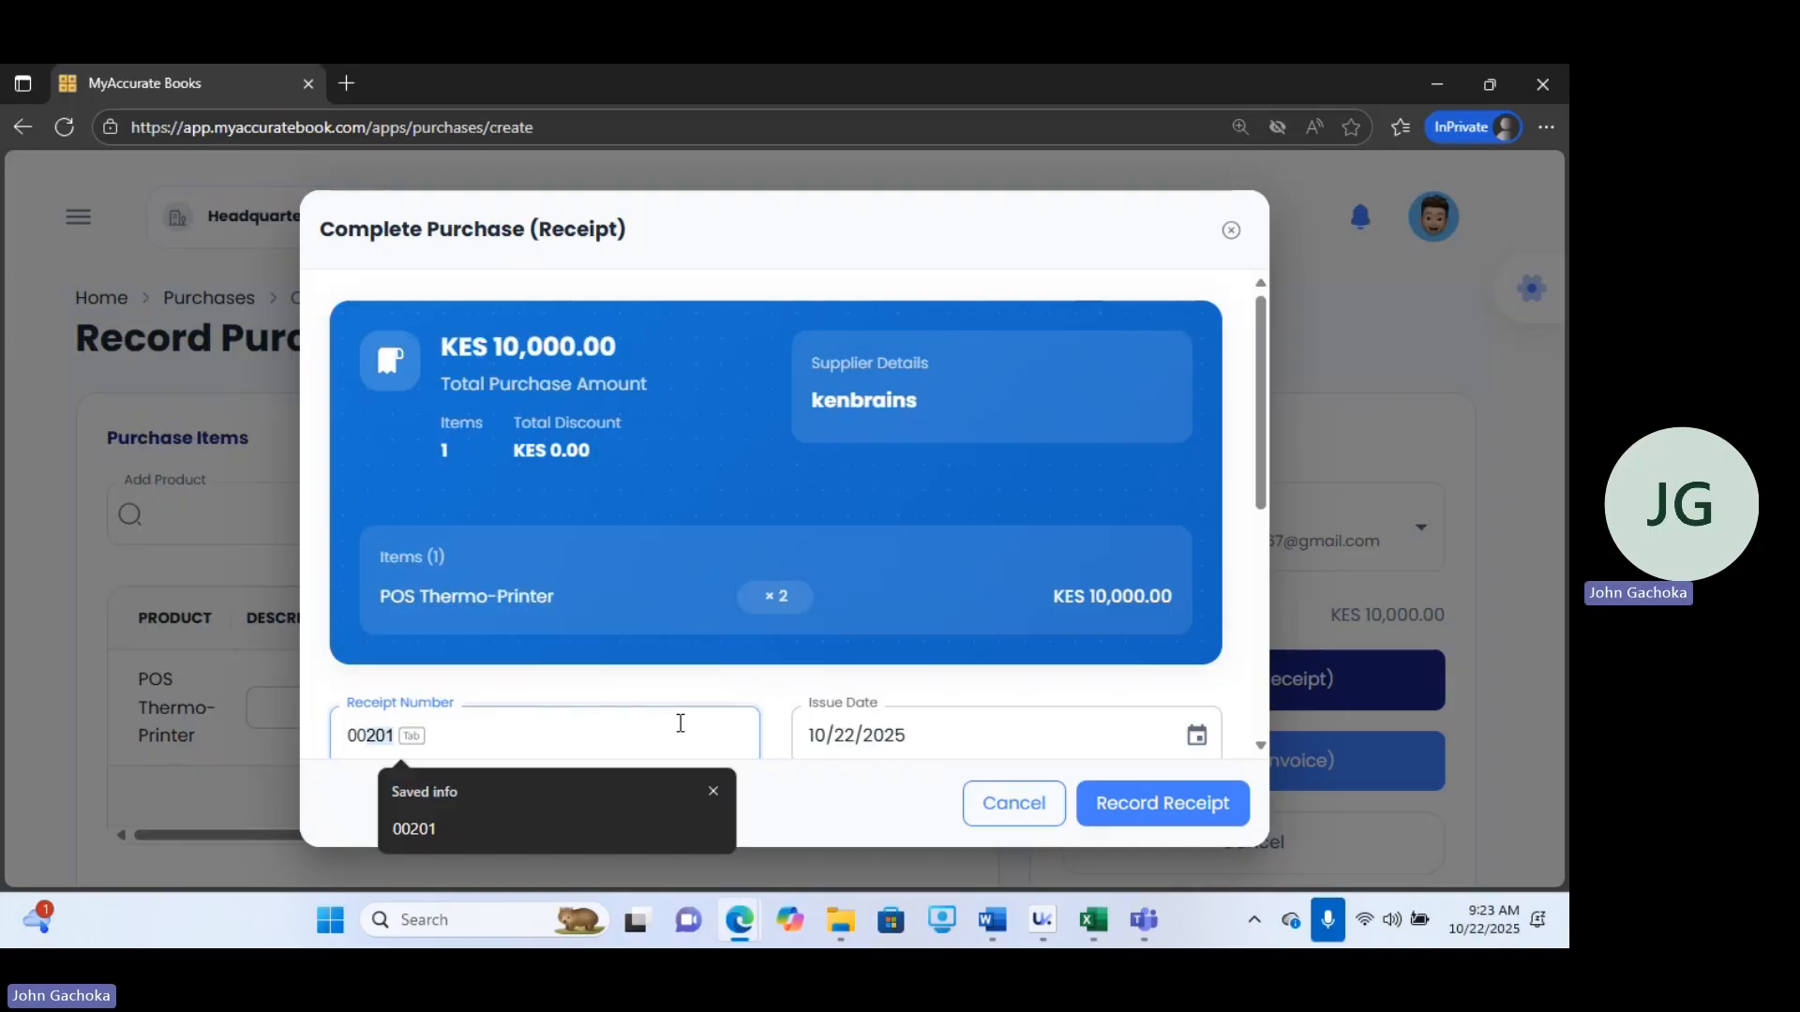
text(1)
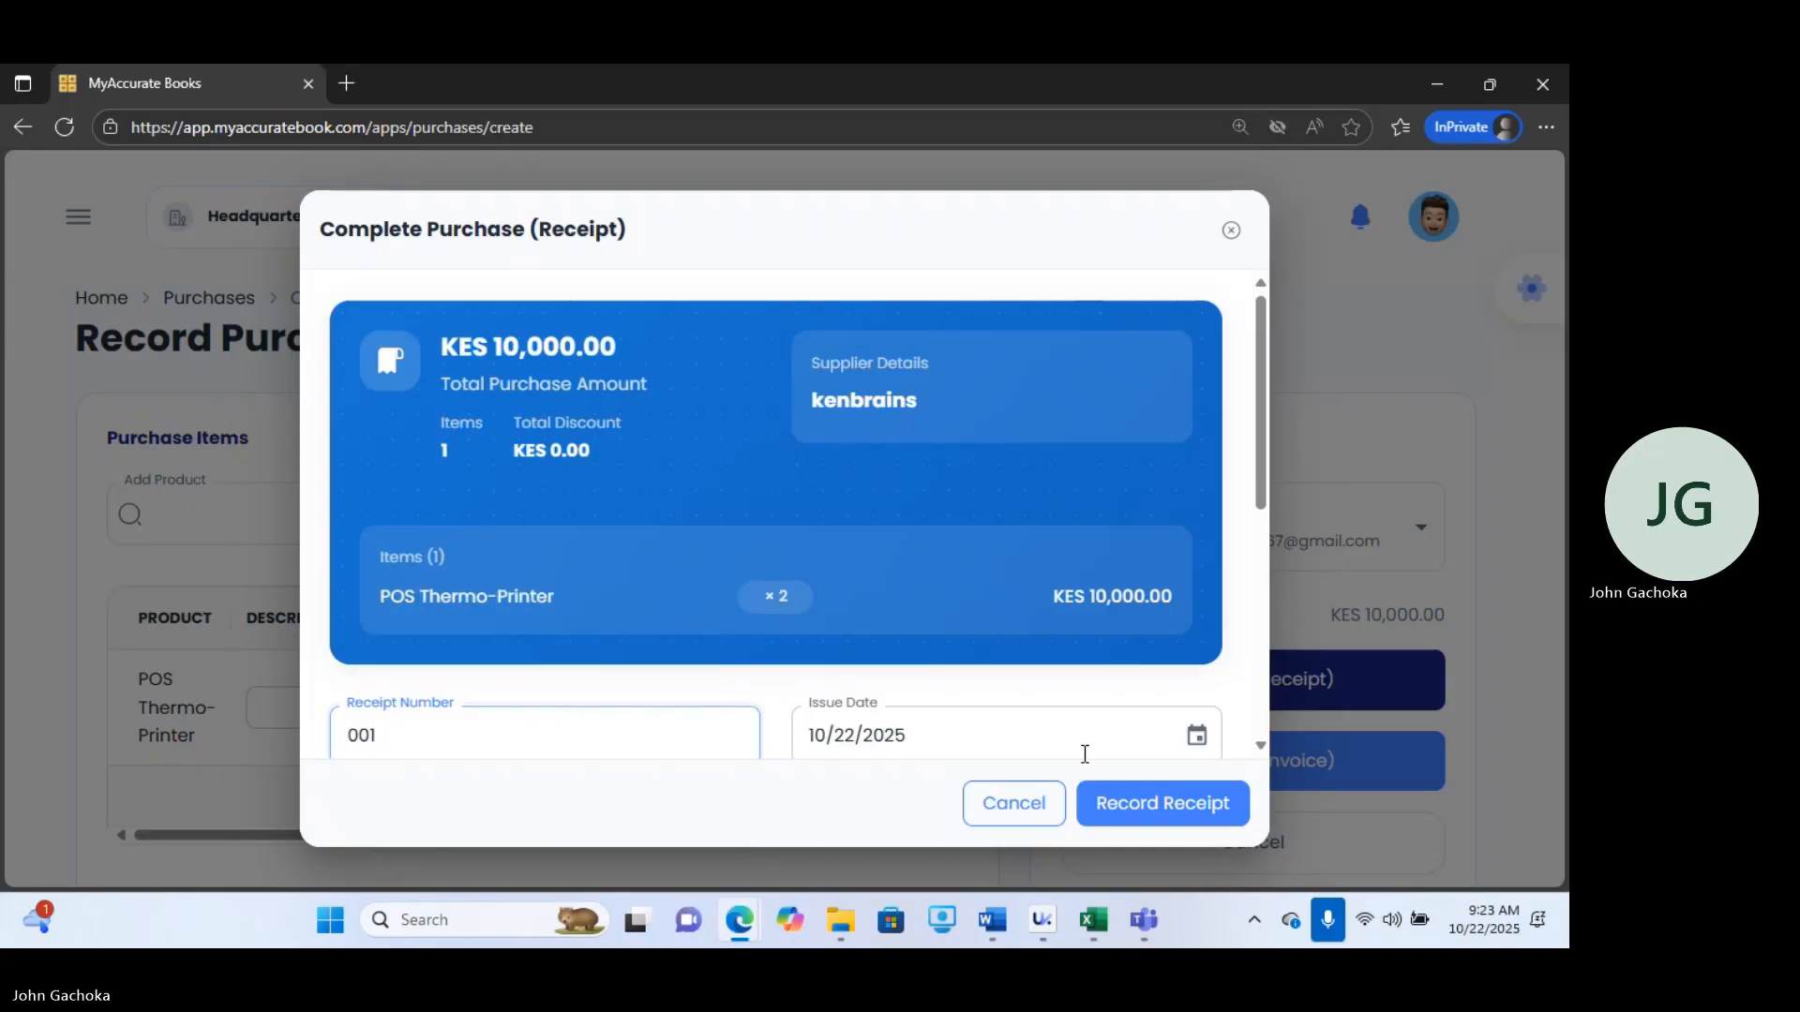
drag(1262, 504, 1281, 628)
Select the buliding payment method and record the purchase receipt.
click(675, 514)
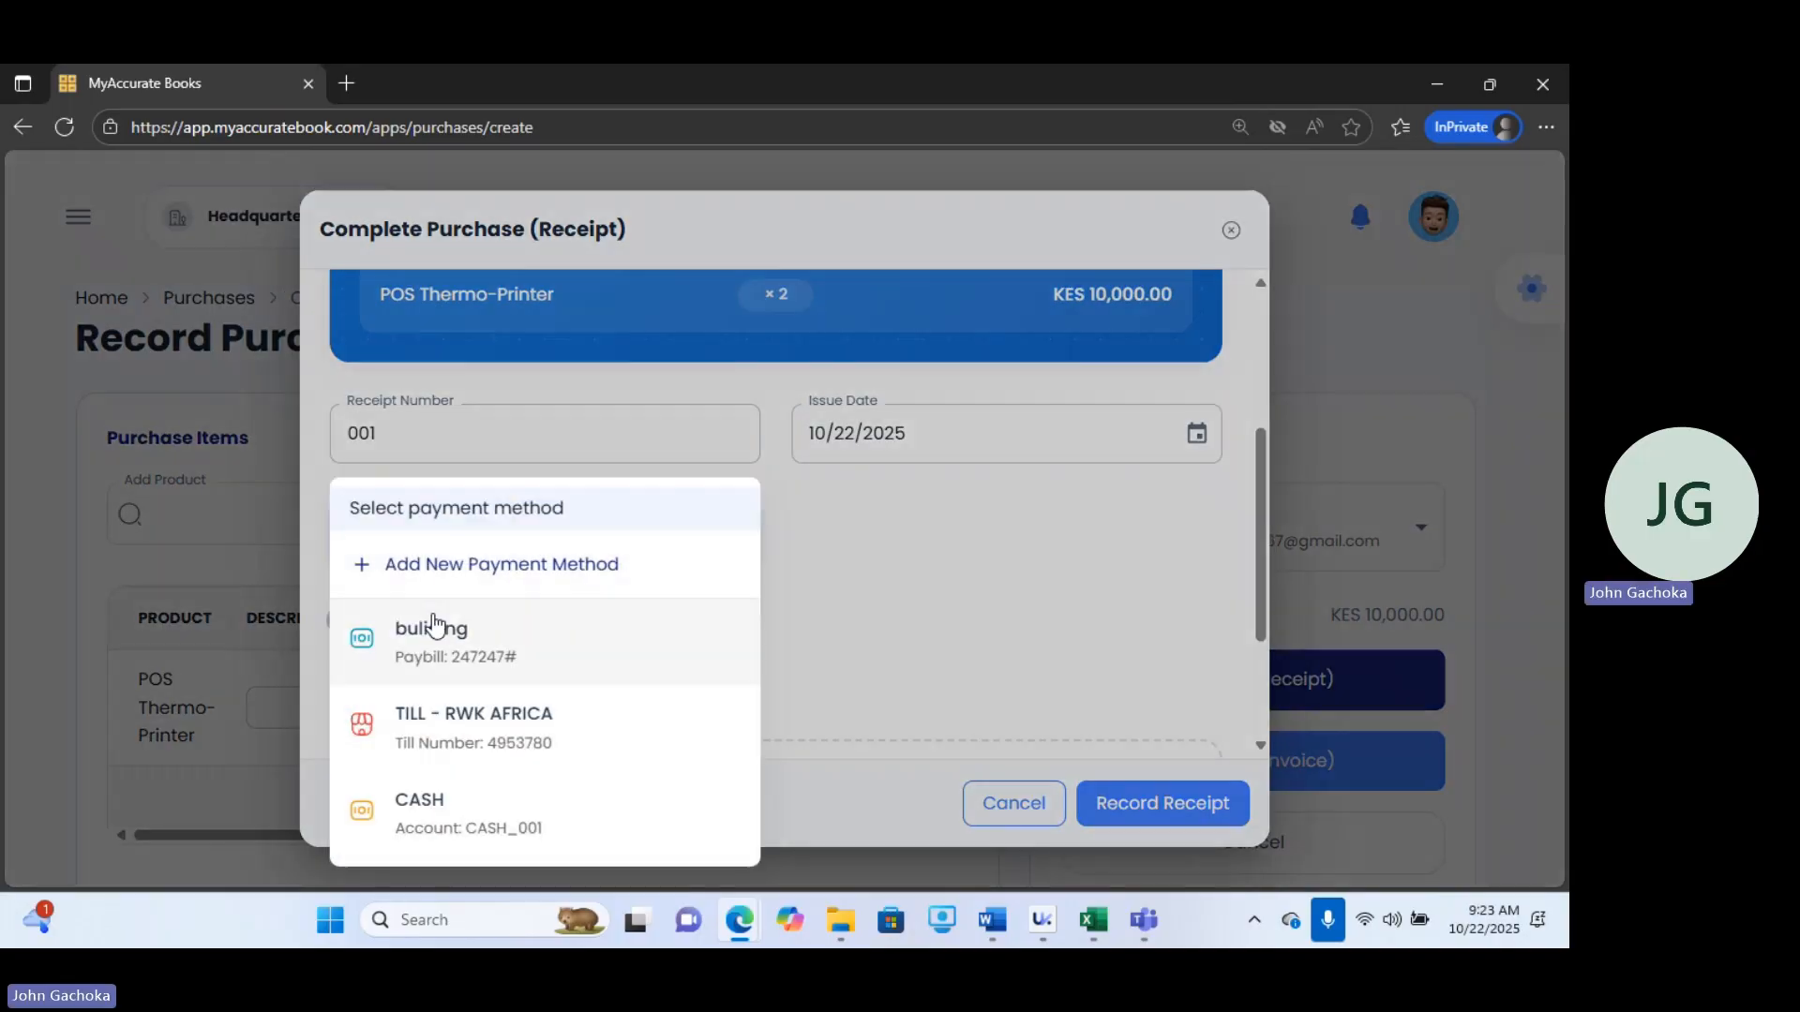
click(437, 638)
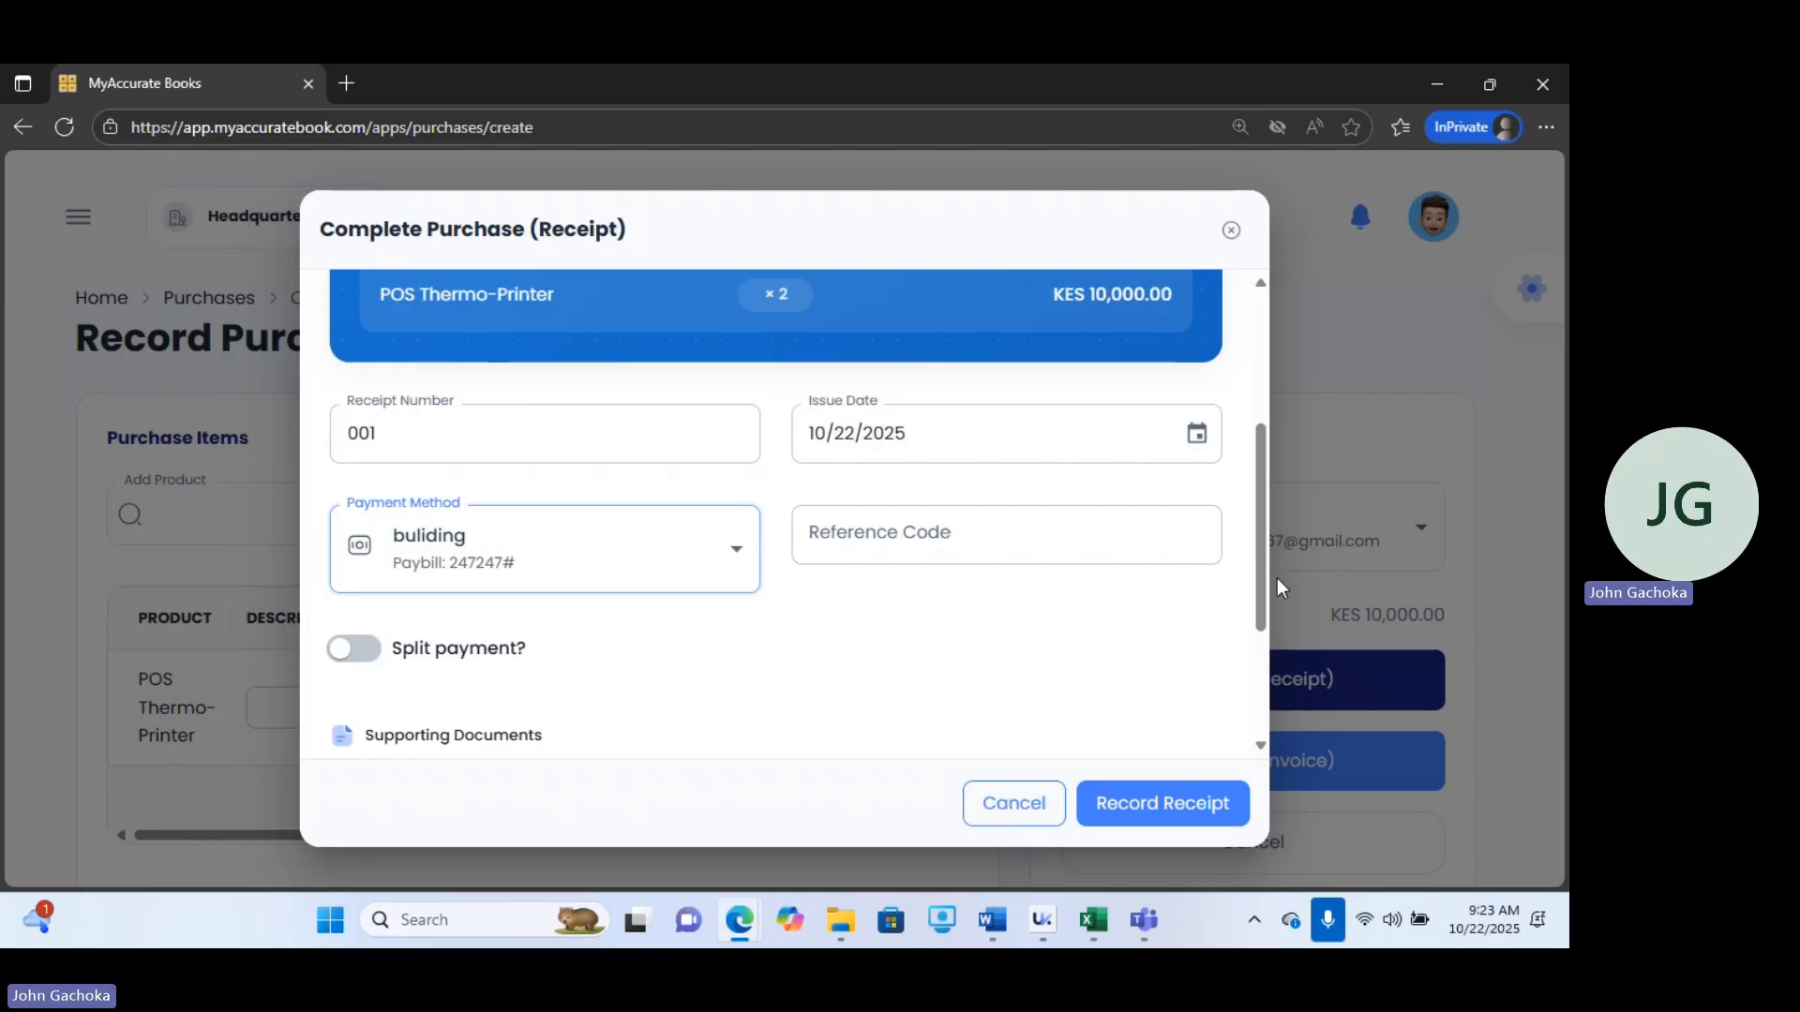
drag(1263, 591, 1298, 716)
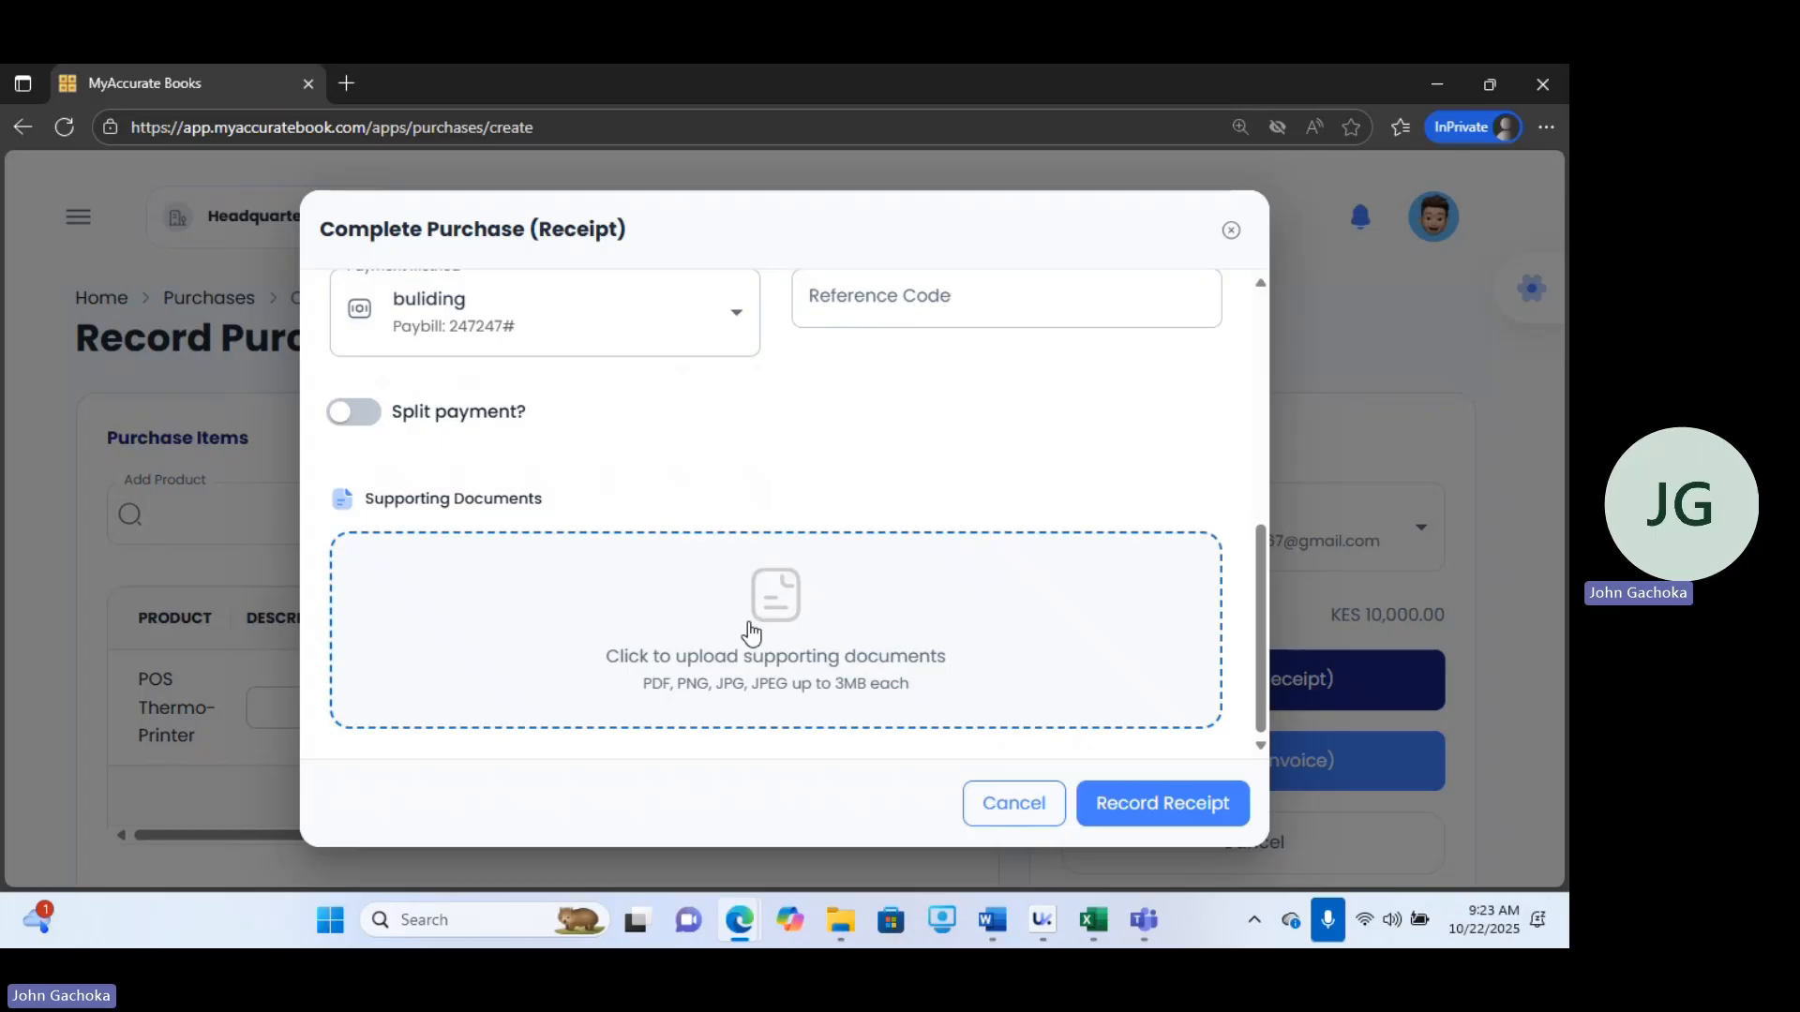
click(1168, 806)
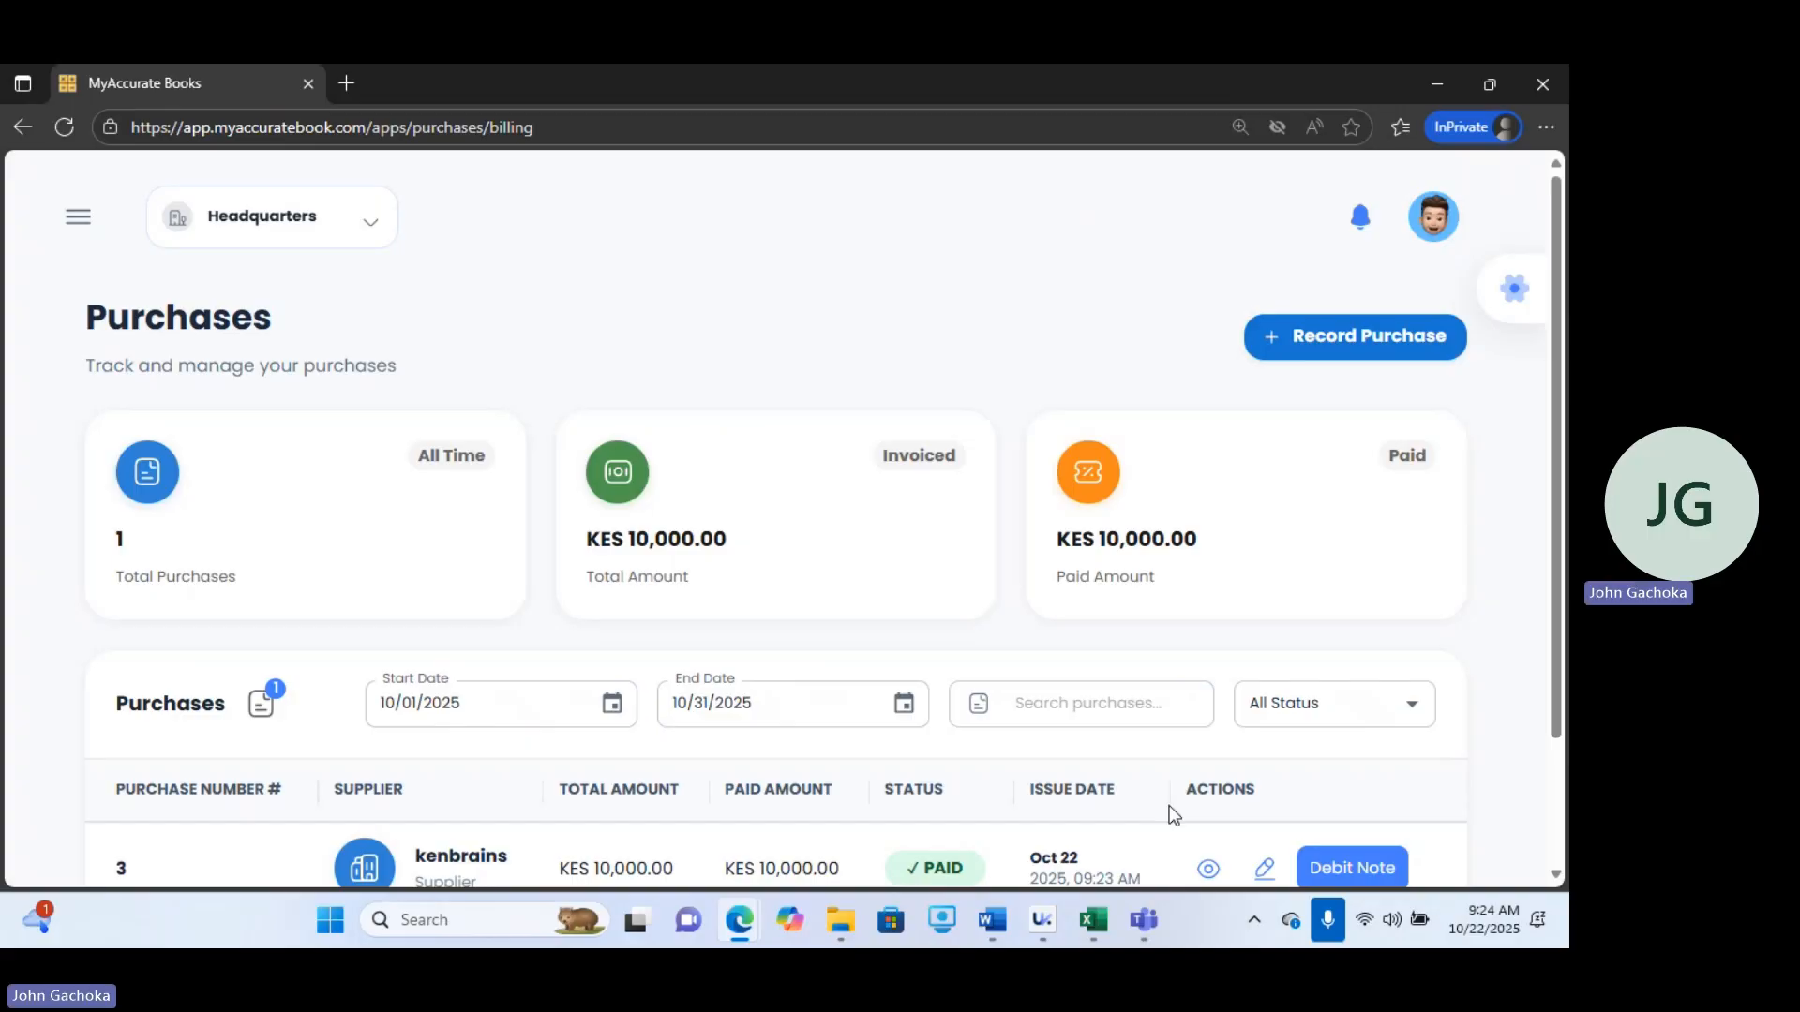
Open Pay Purchase and start paying the outstanding balance of purchase number 2 from kenbrains.
drag(1551, 551, 1557, 644)
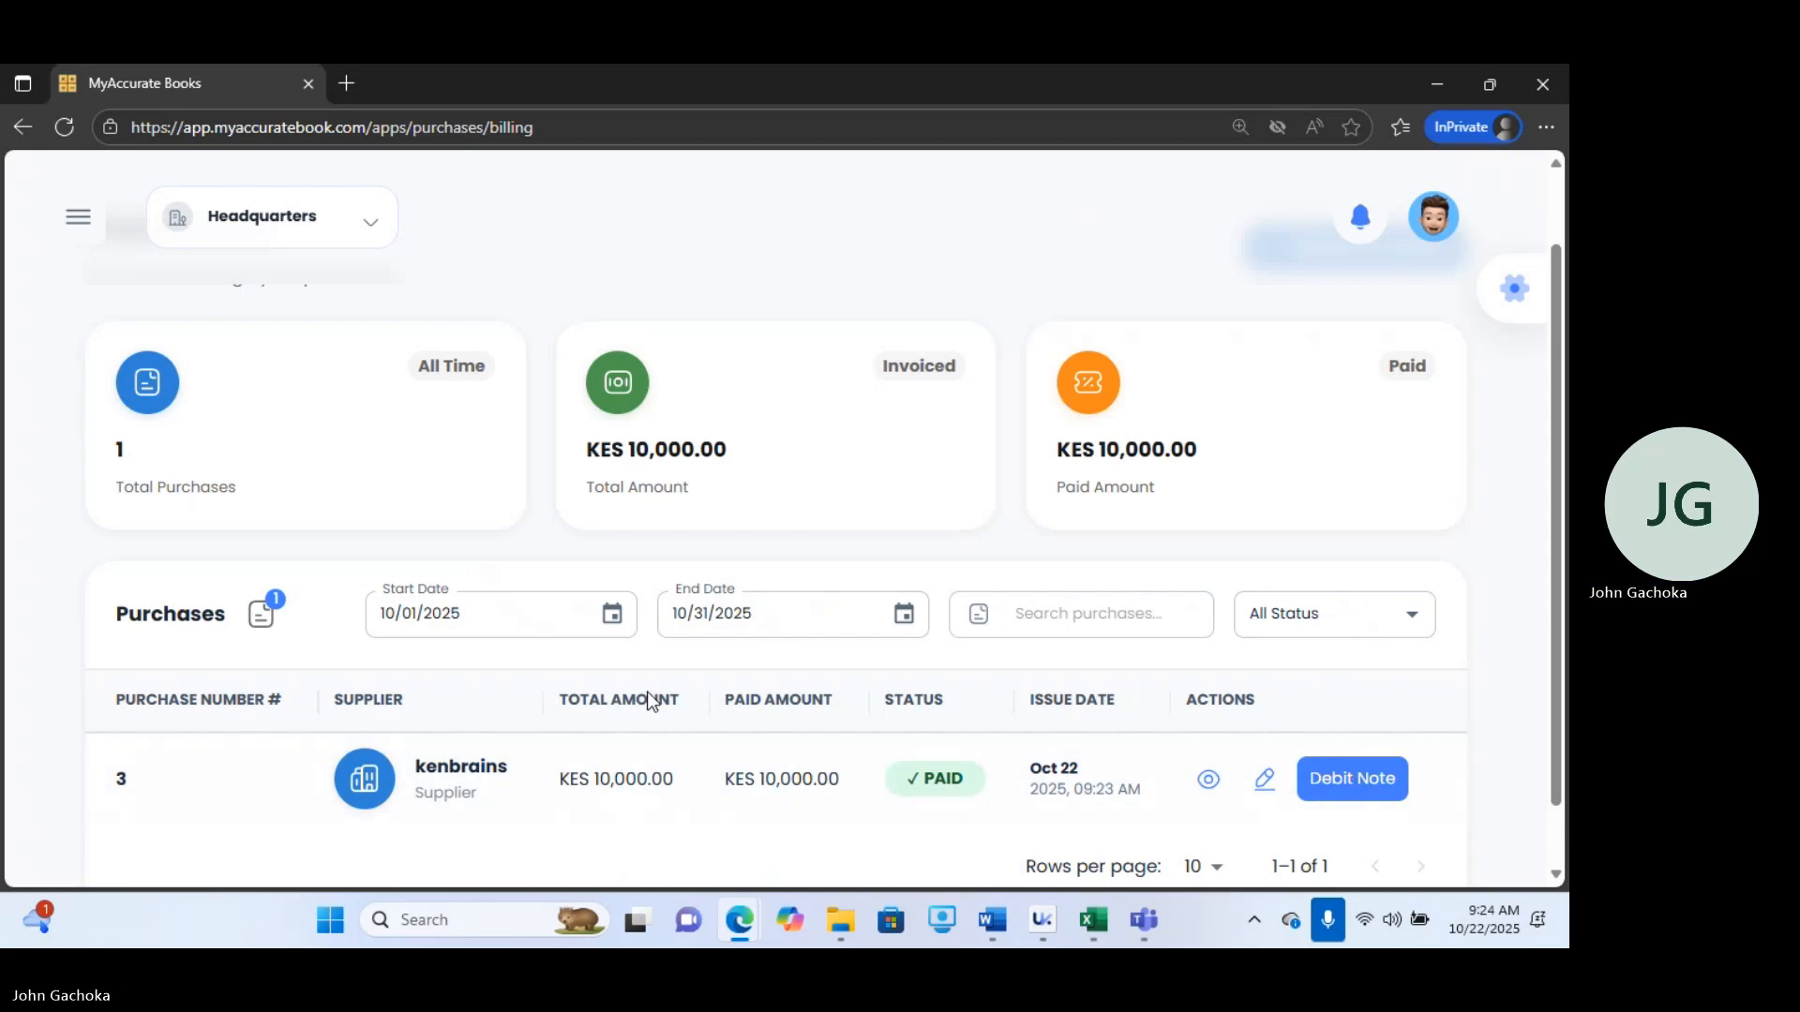
click(79, 218)
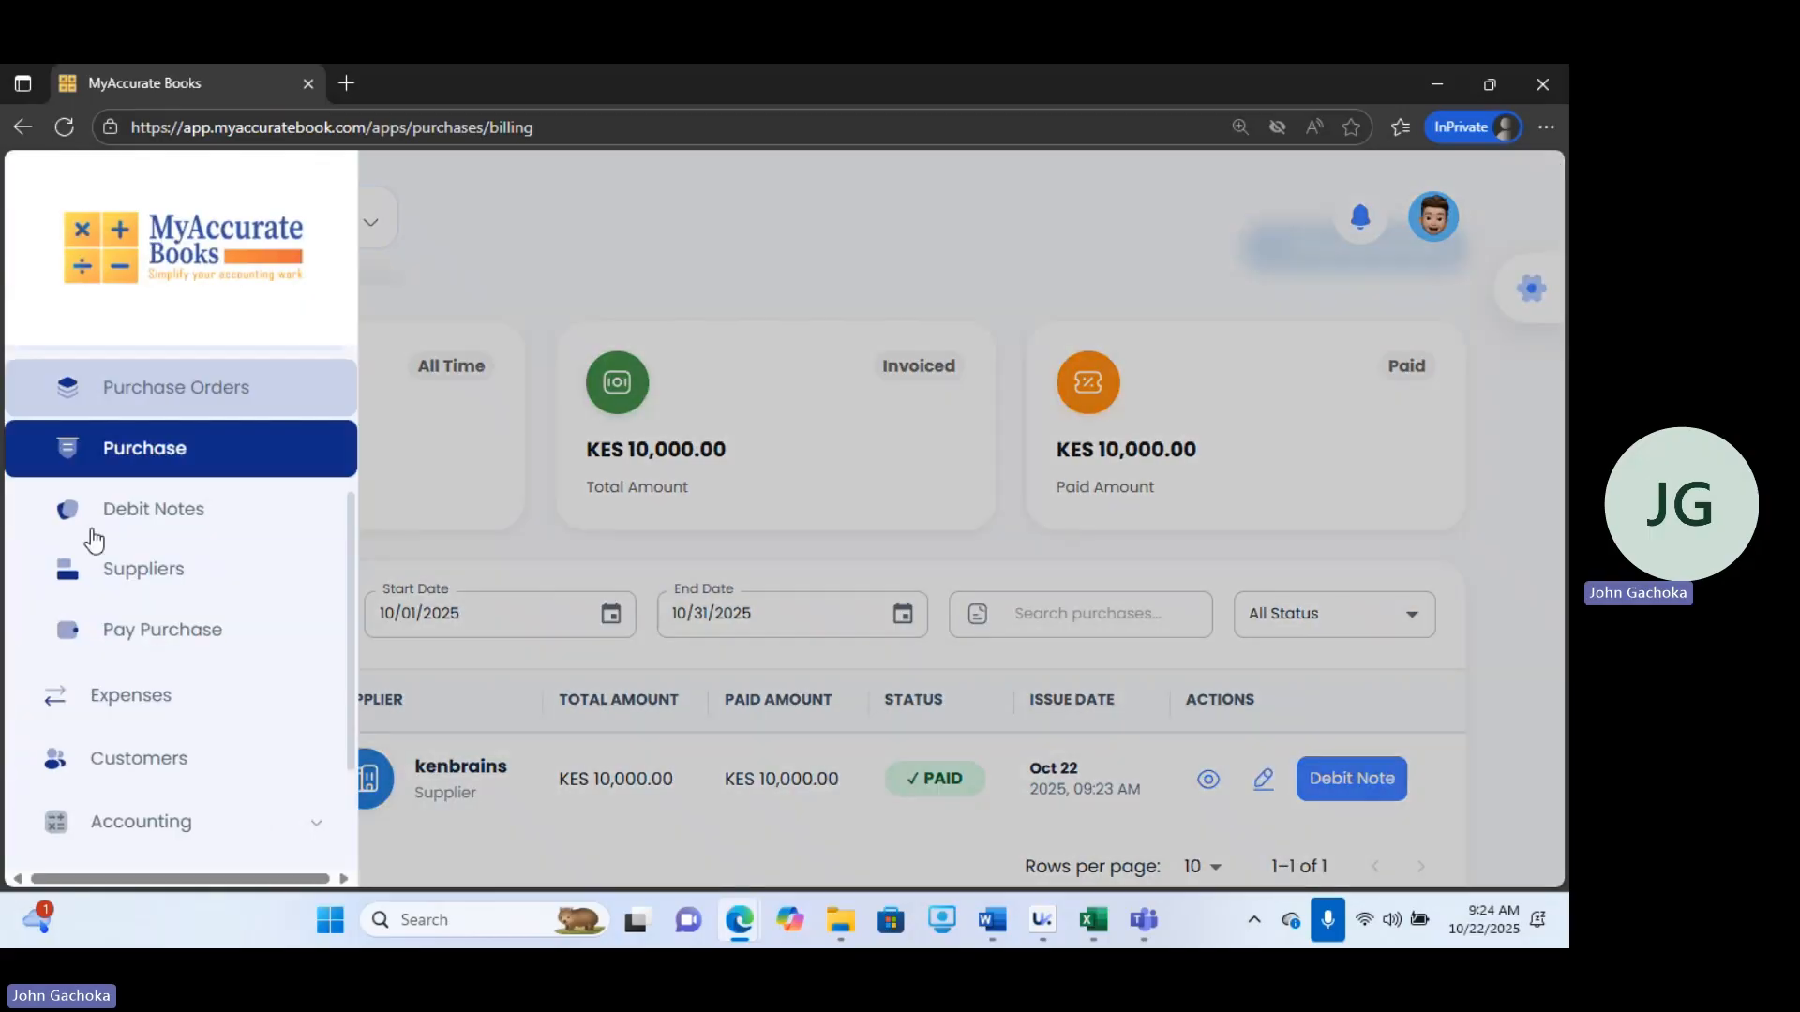
click(148, 645)
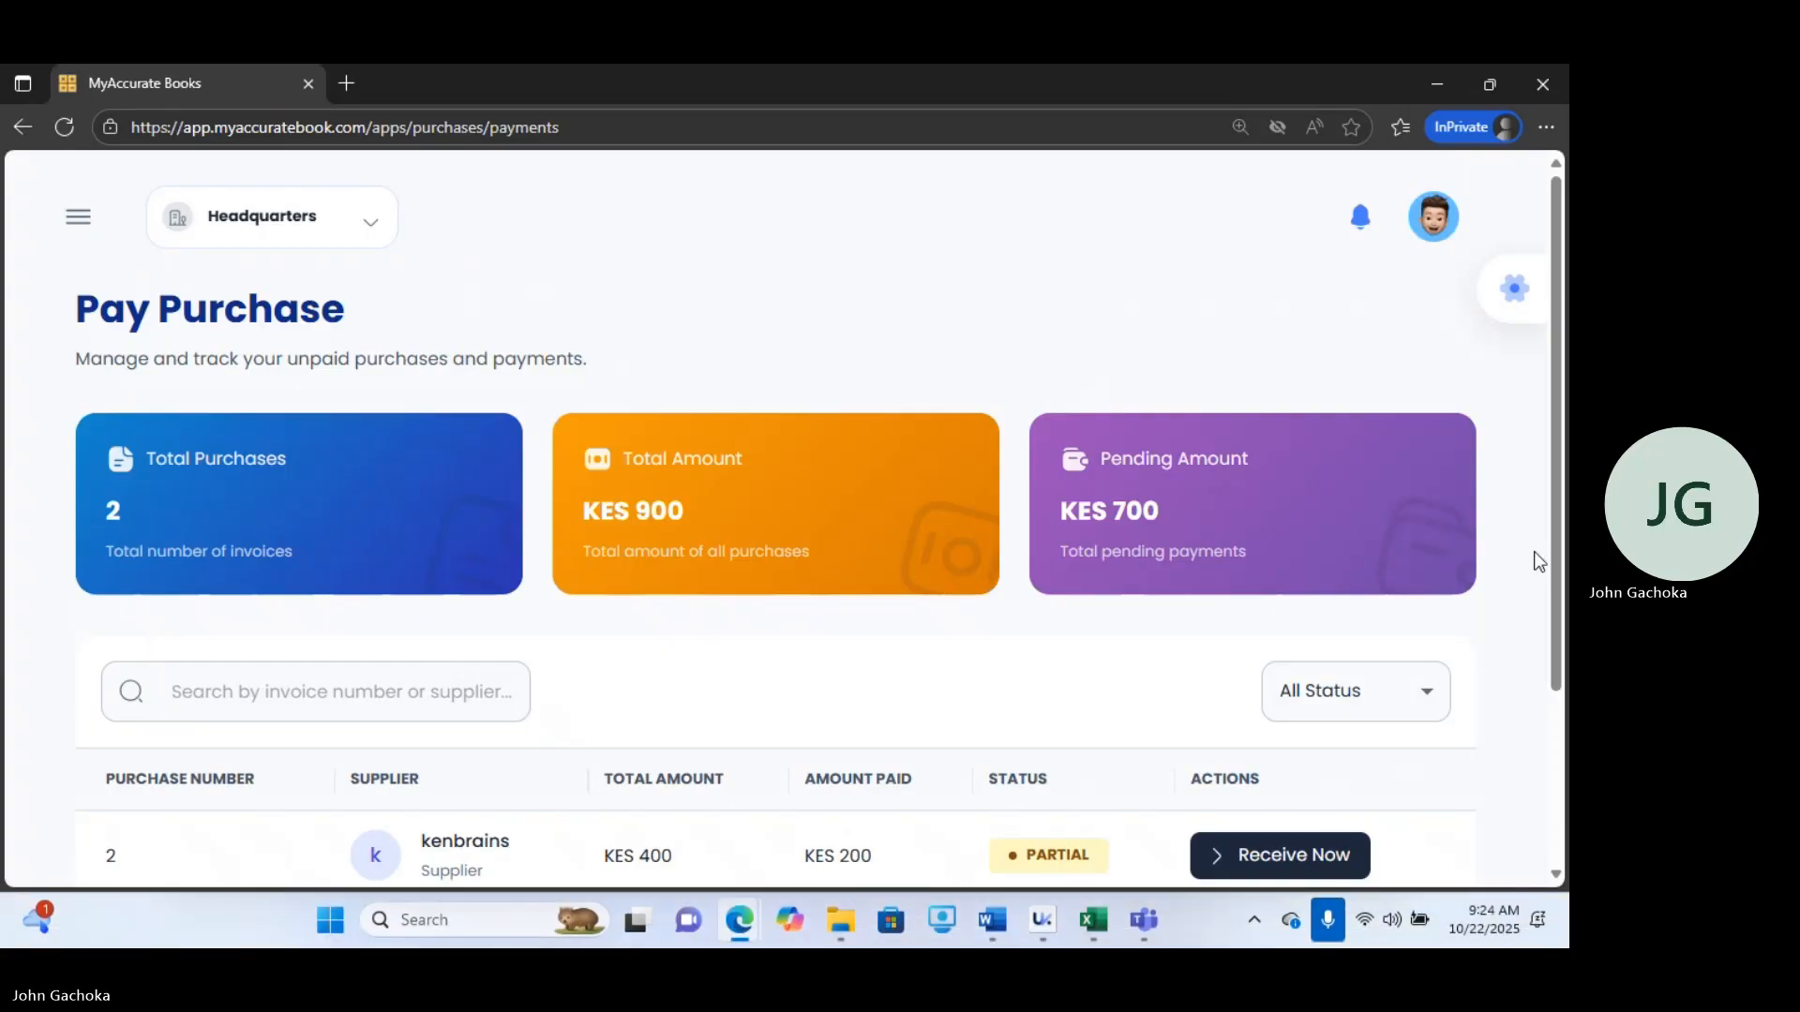
drag(1556, 566, 1557, 708)
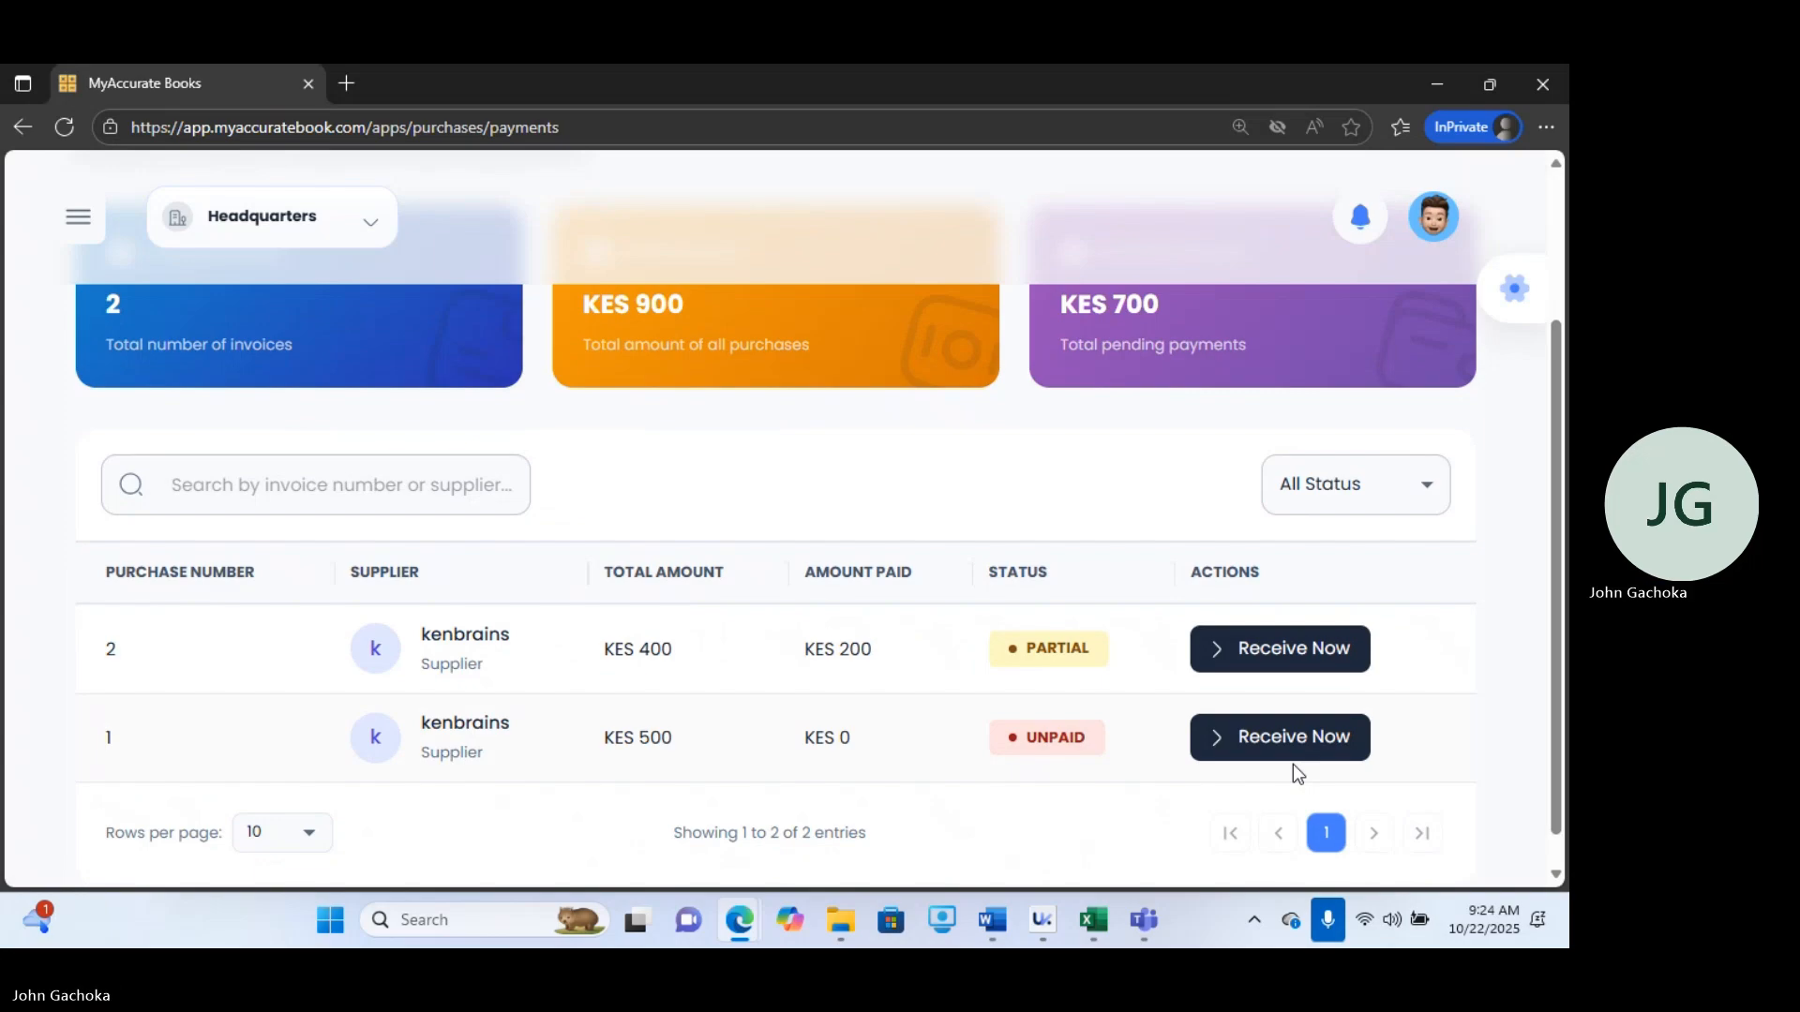
click(1262, 656)
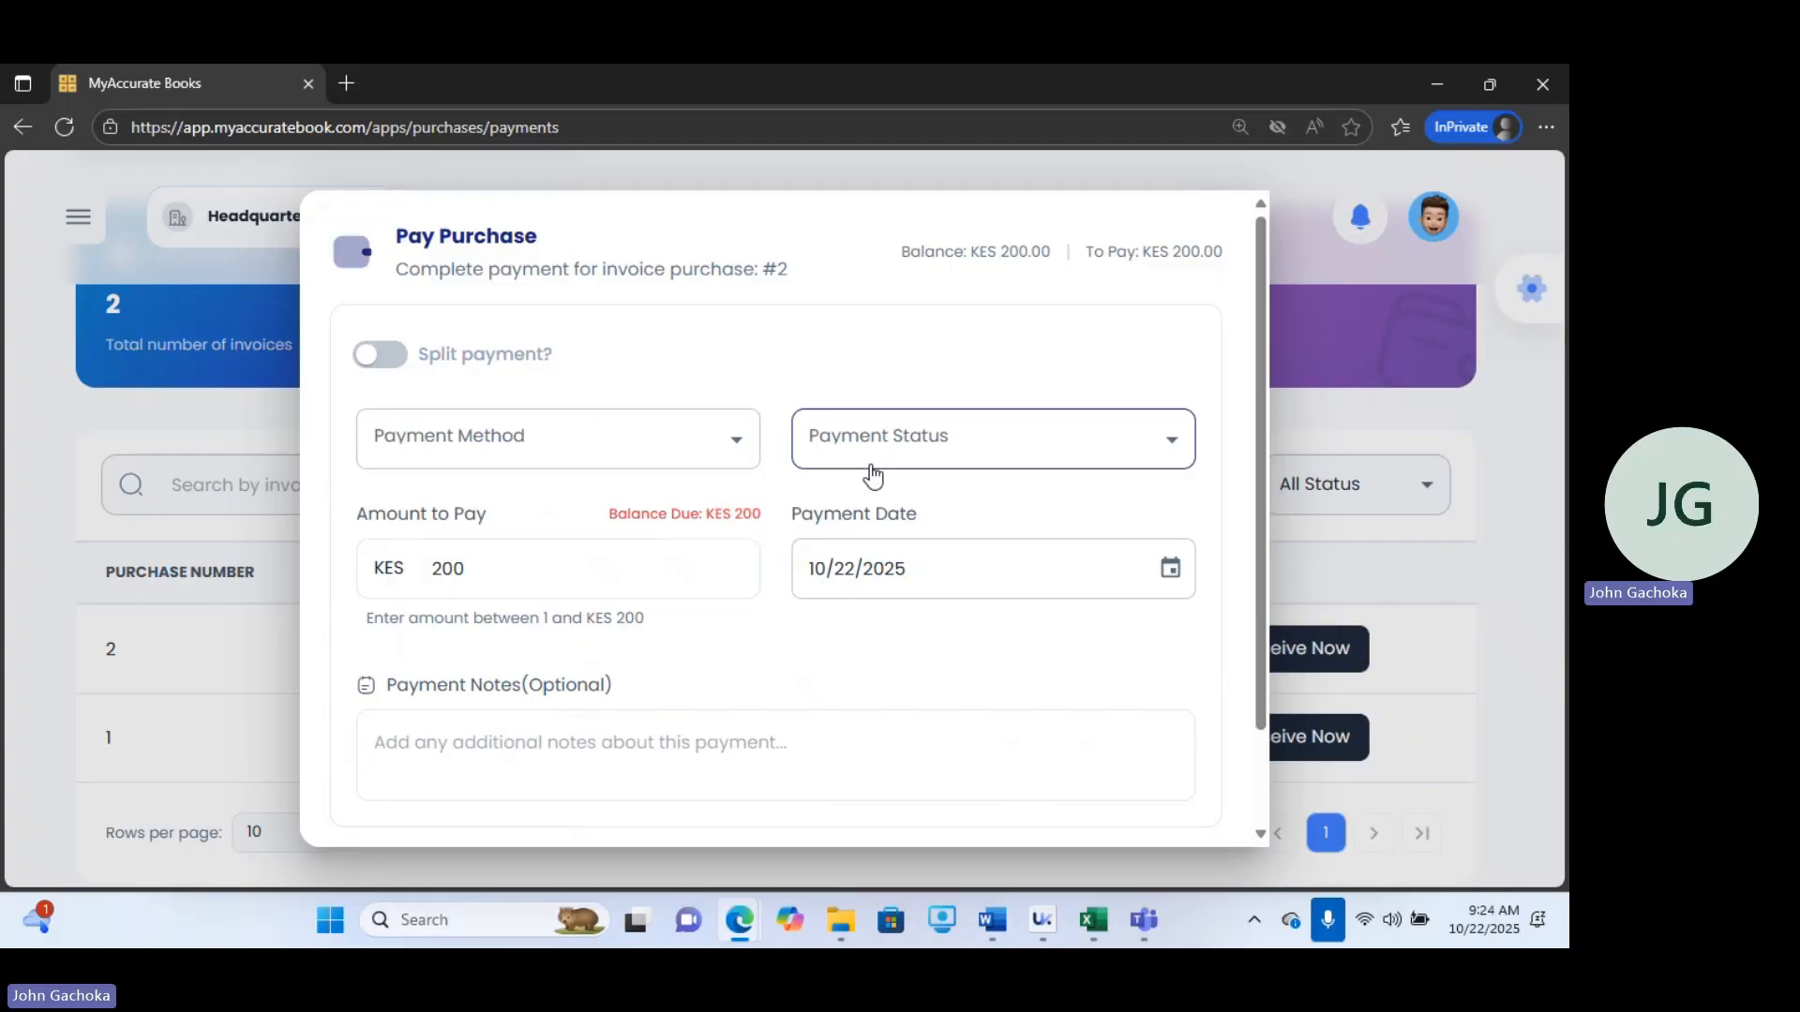
Set the payment status to FULL and the payment method to buliding.
click(902, 459)
click(869, 520)
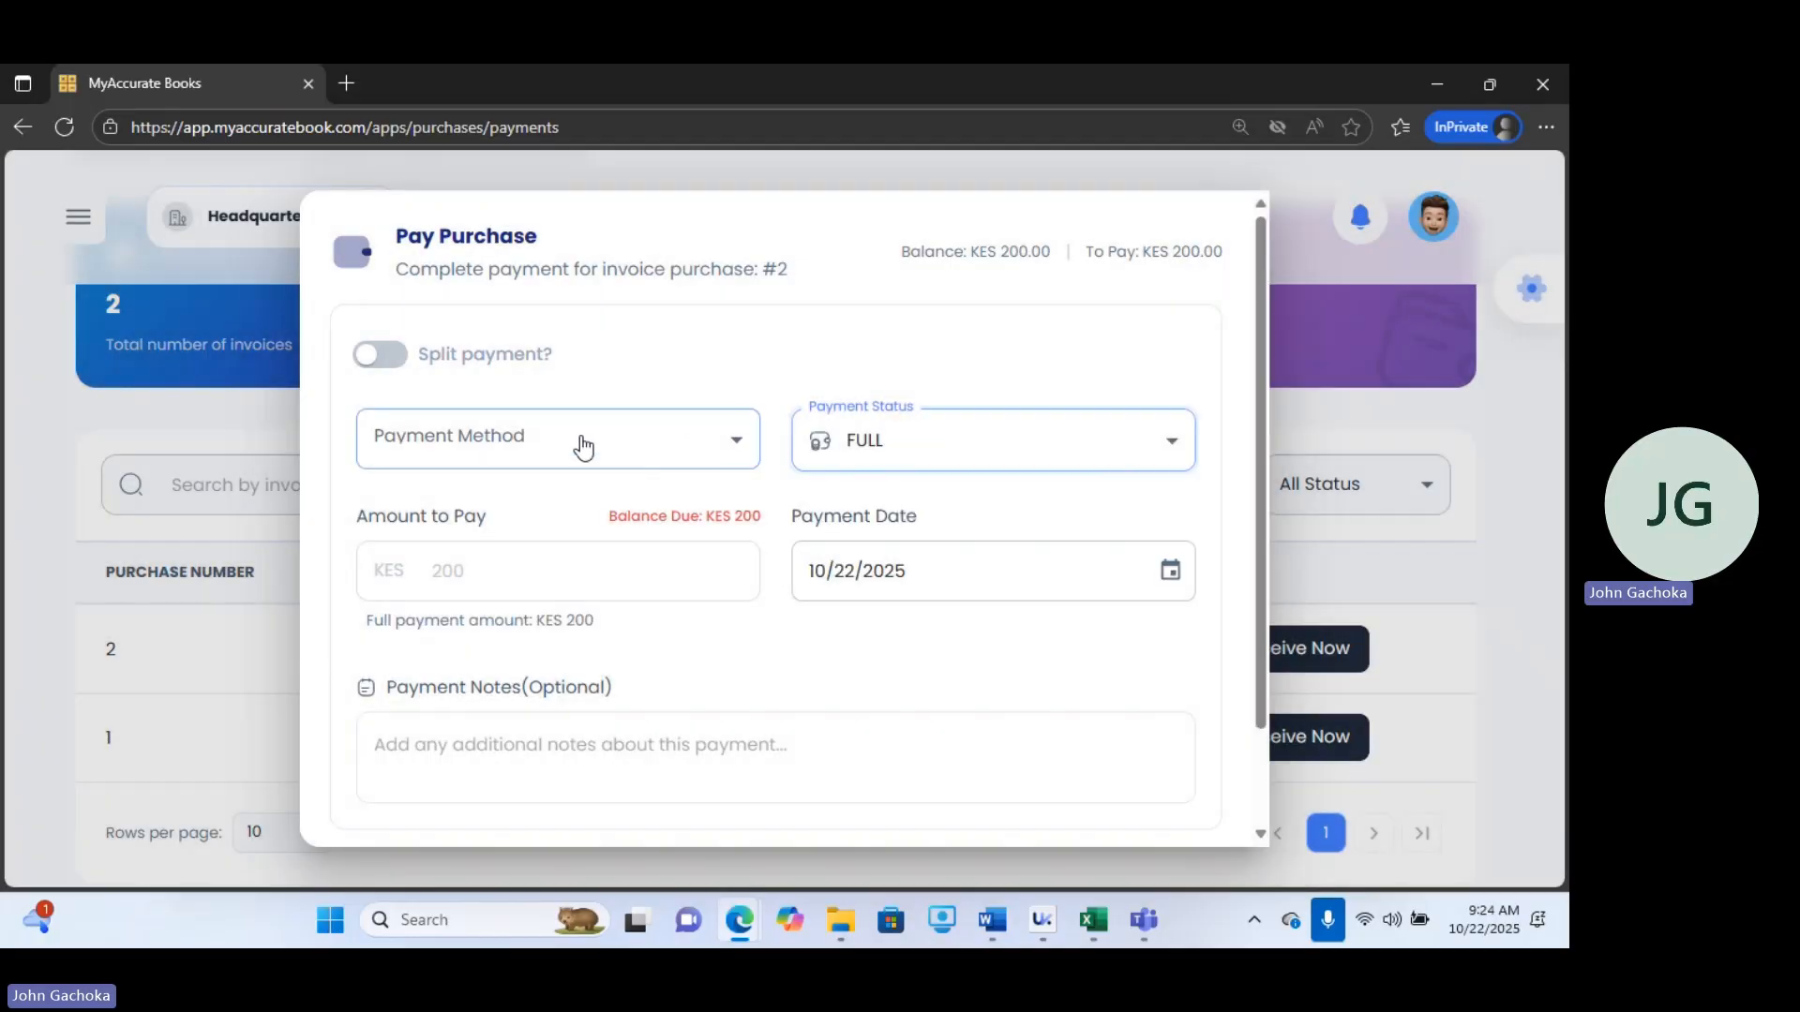
click(575, 441)
click(451, 646)
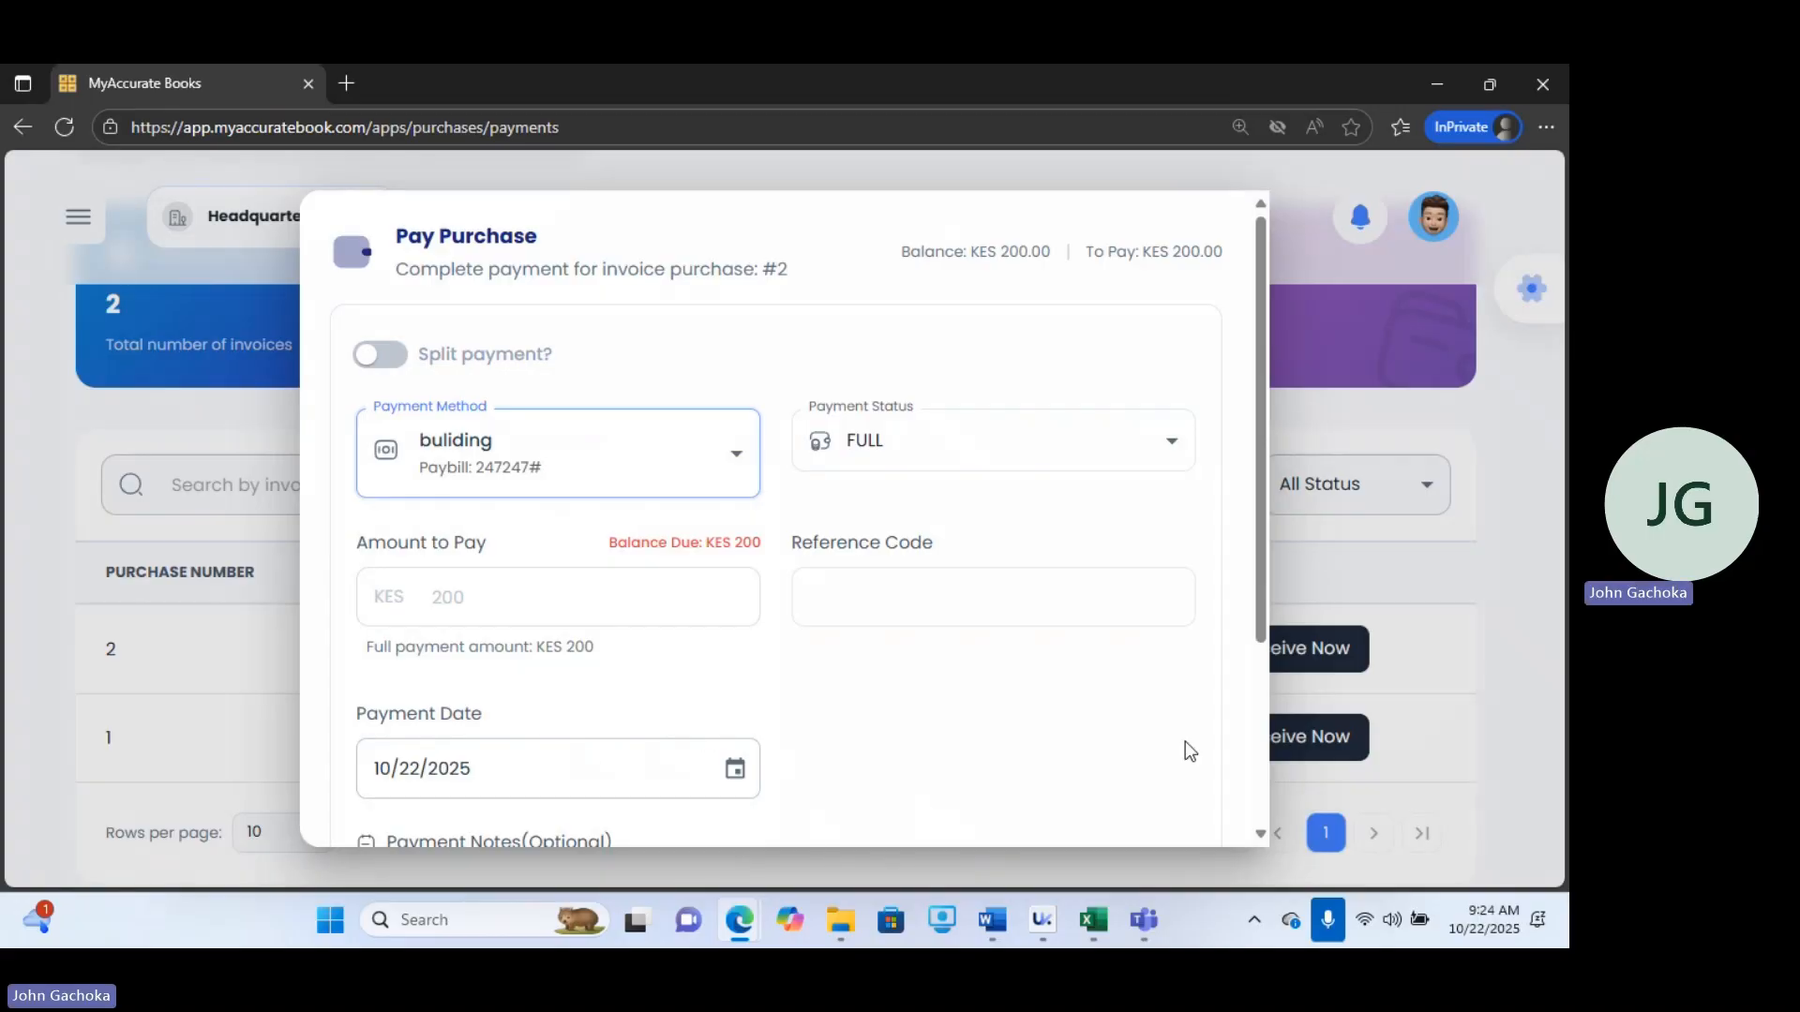
Add the payment note "Purchase paid for" and complete the payment.
drag(1260, 610, 1292, 765)
click(678, 687)
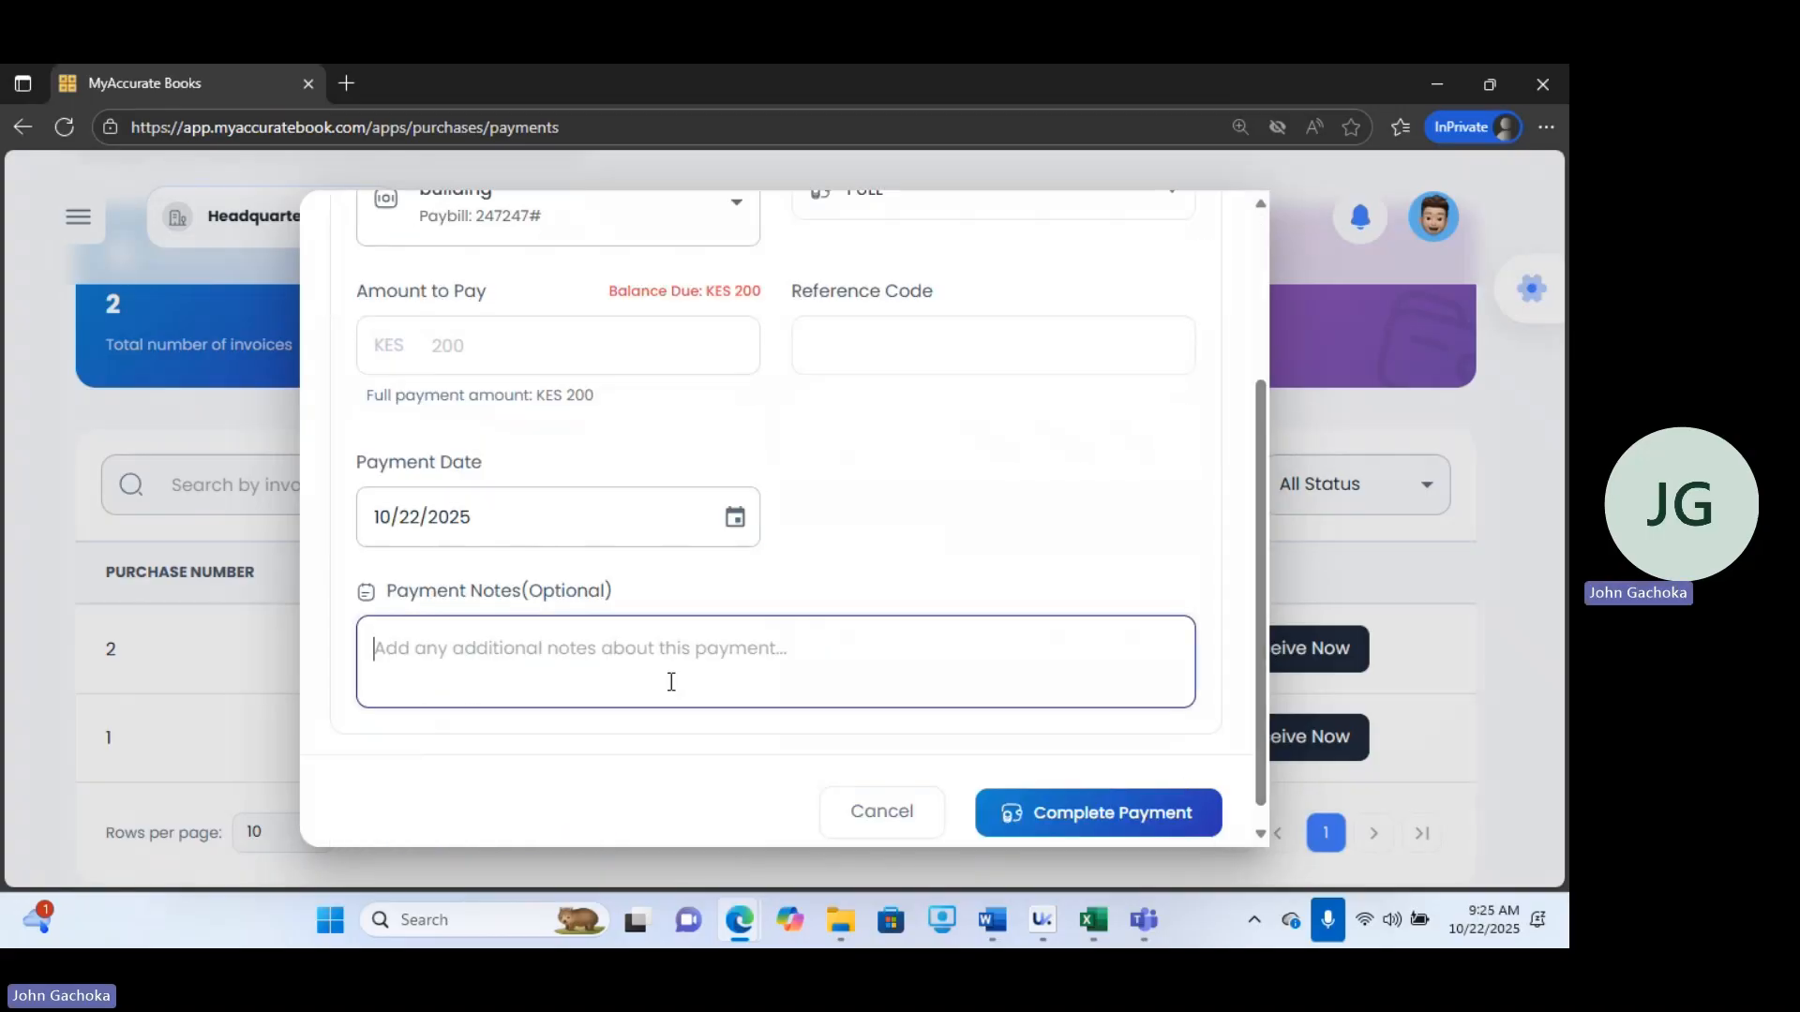
text(Purche)
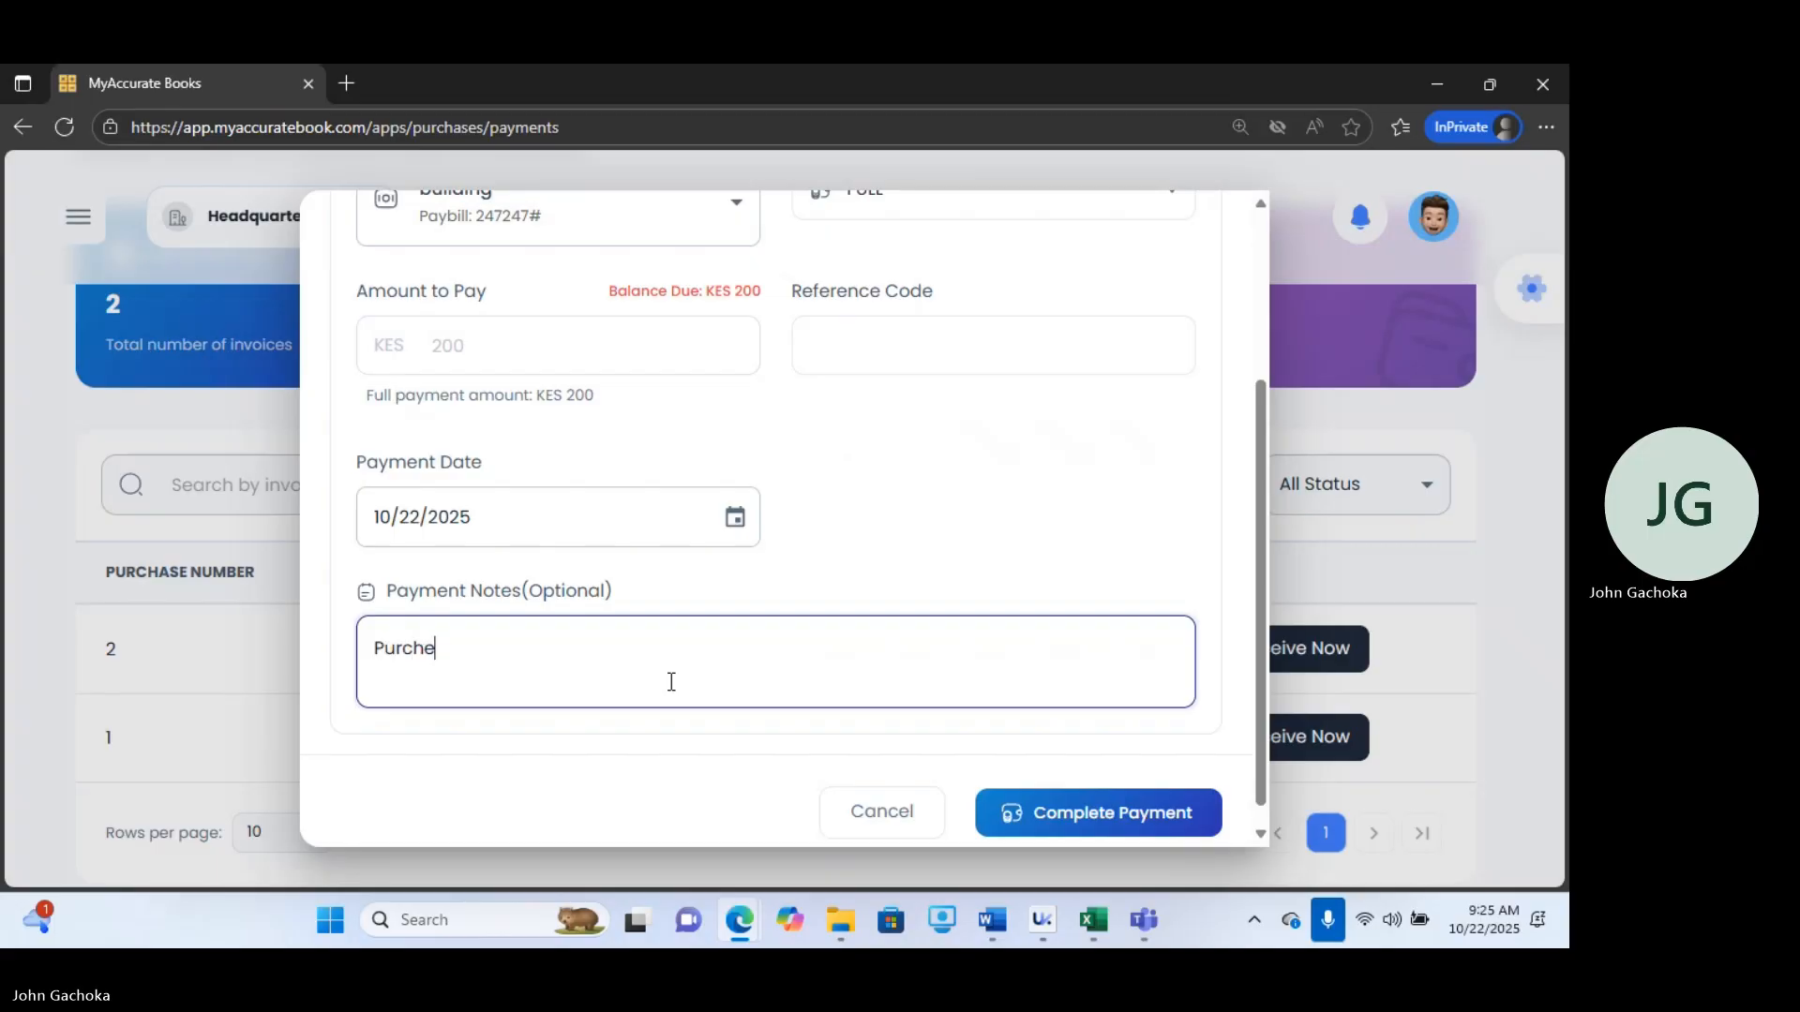
key(BackSpace)
text(ase pa)
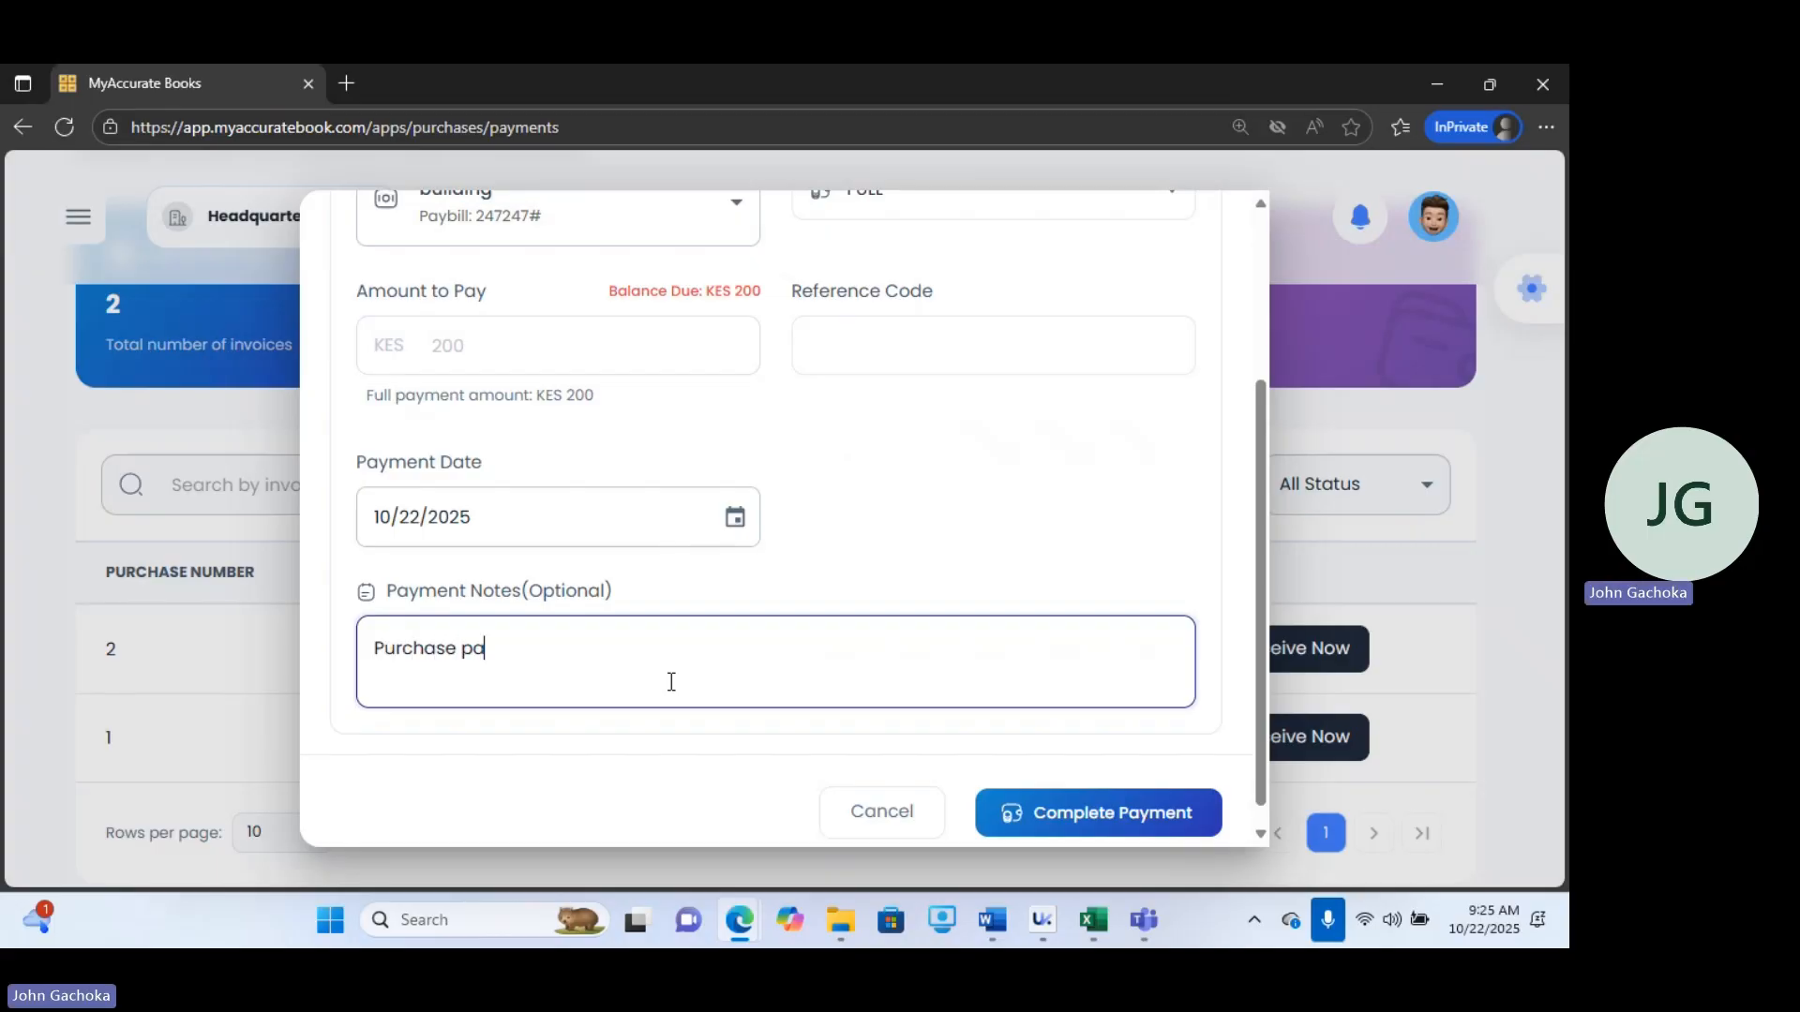
text(id for)
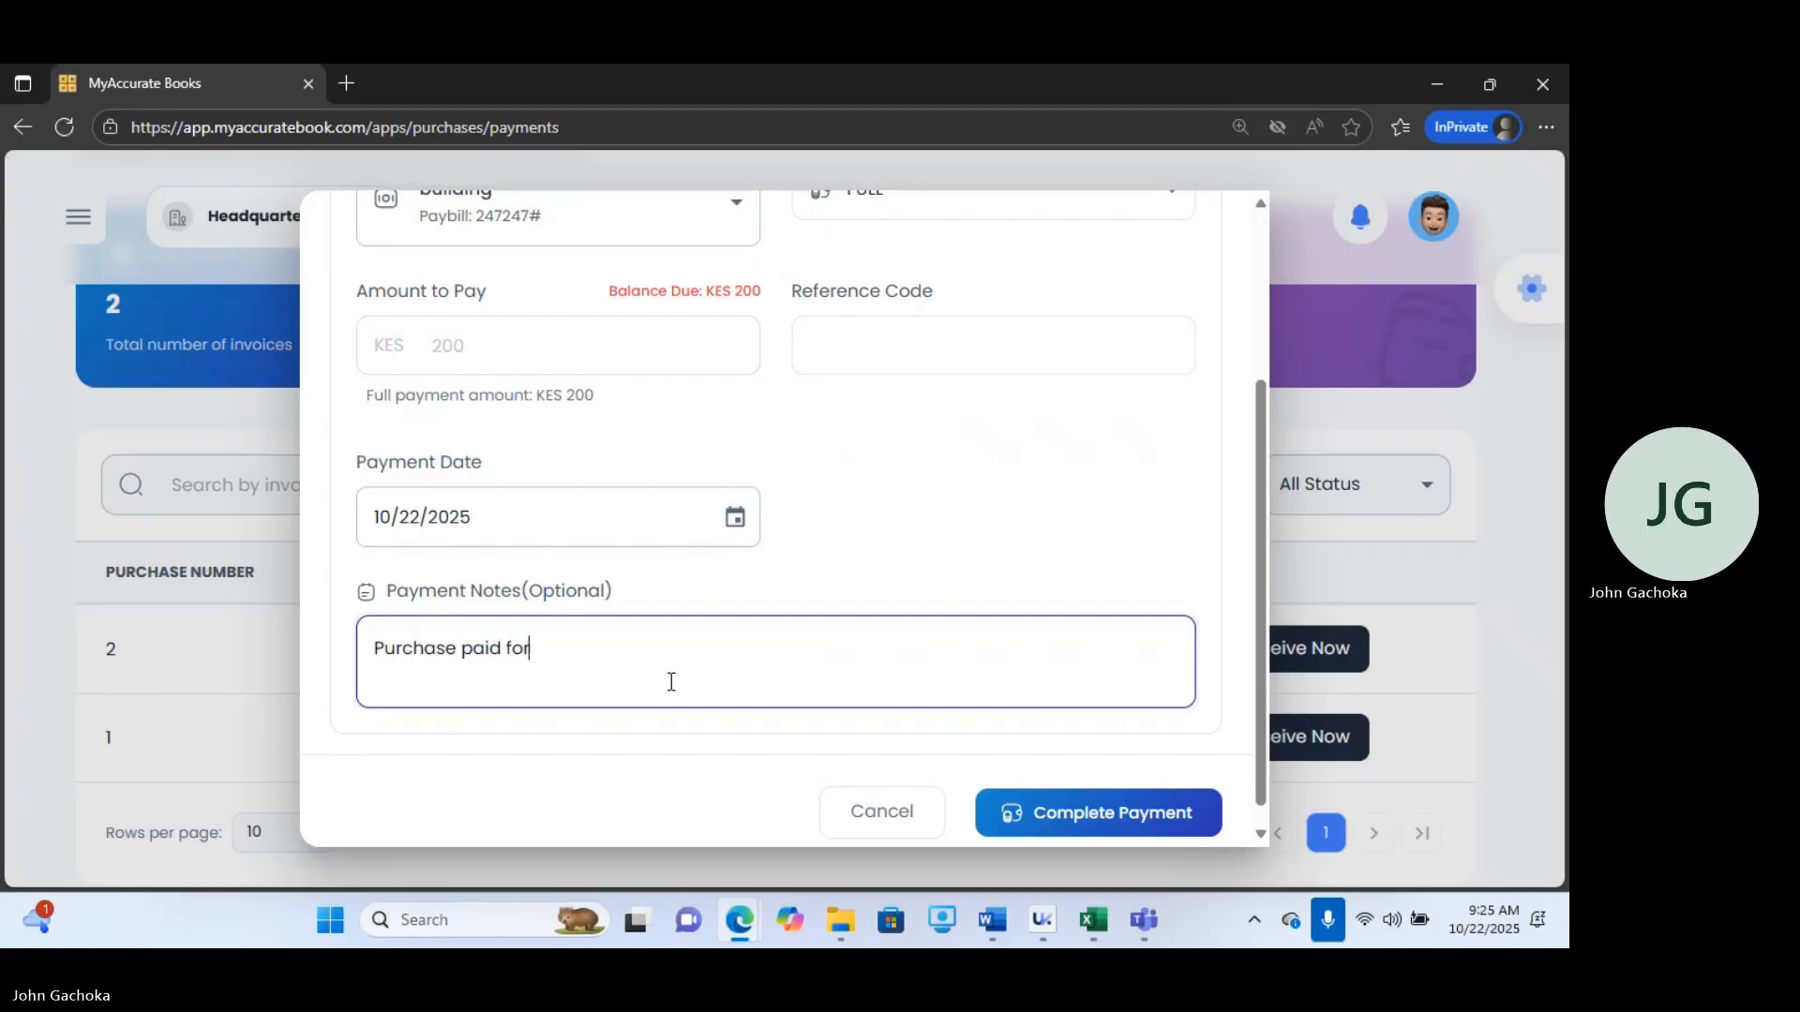
click(1050, 809)
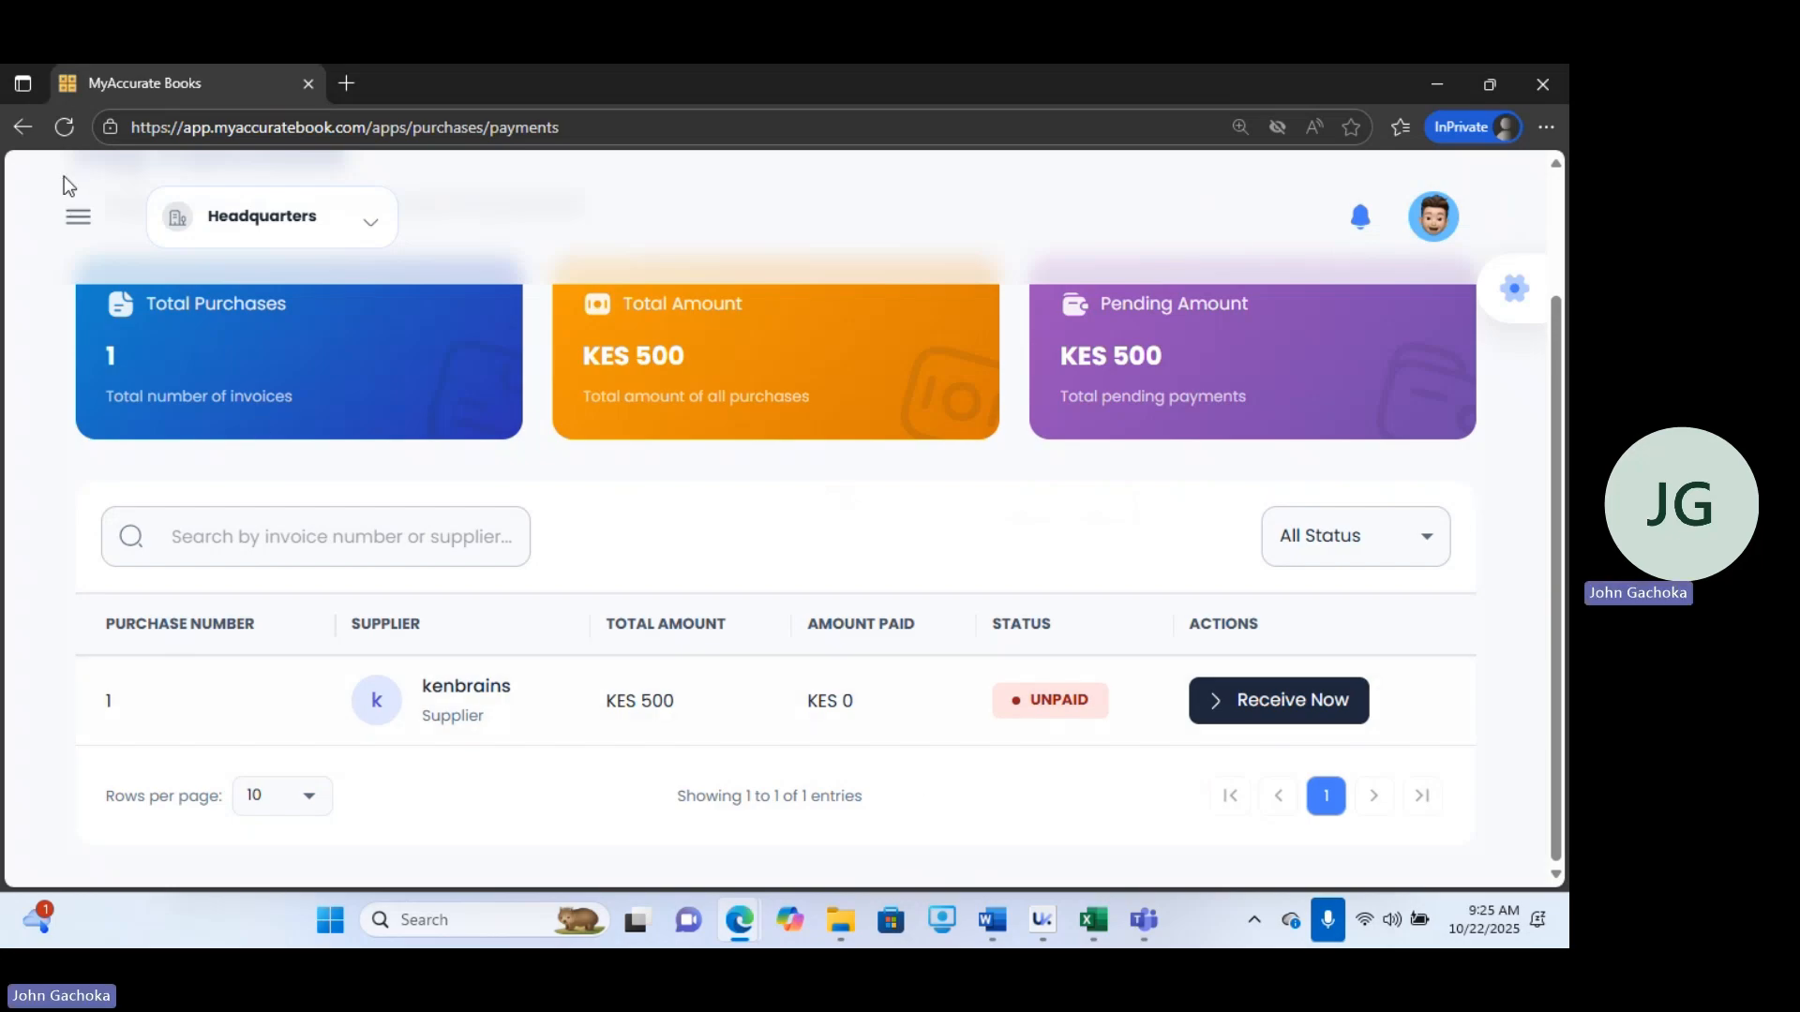
Open Expenses and start adding a new expense.
click(75, 215)
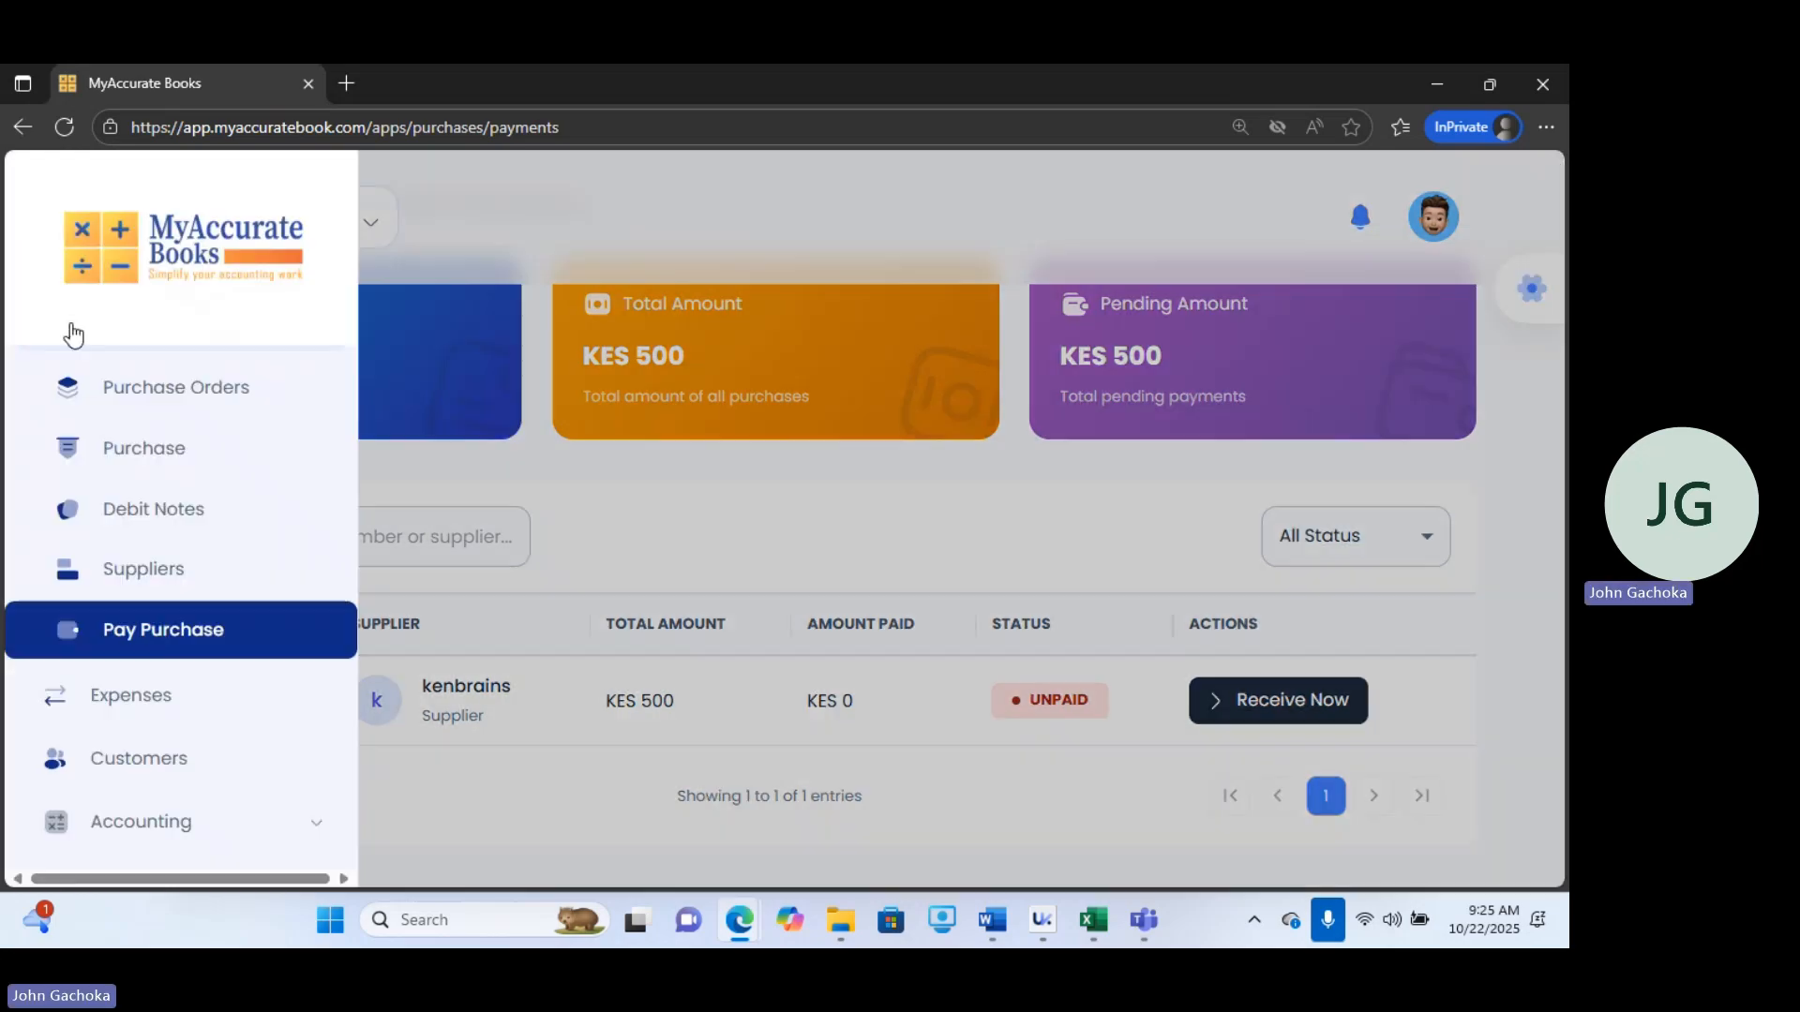
click(125, 698)
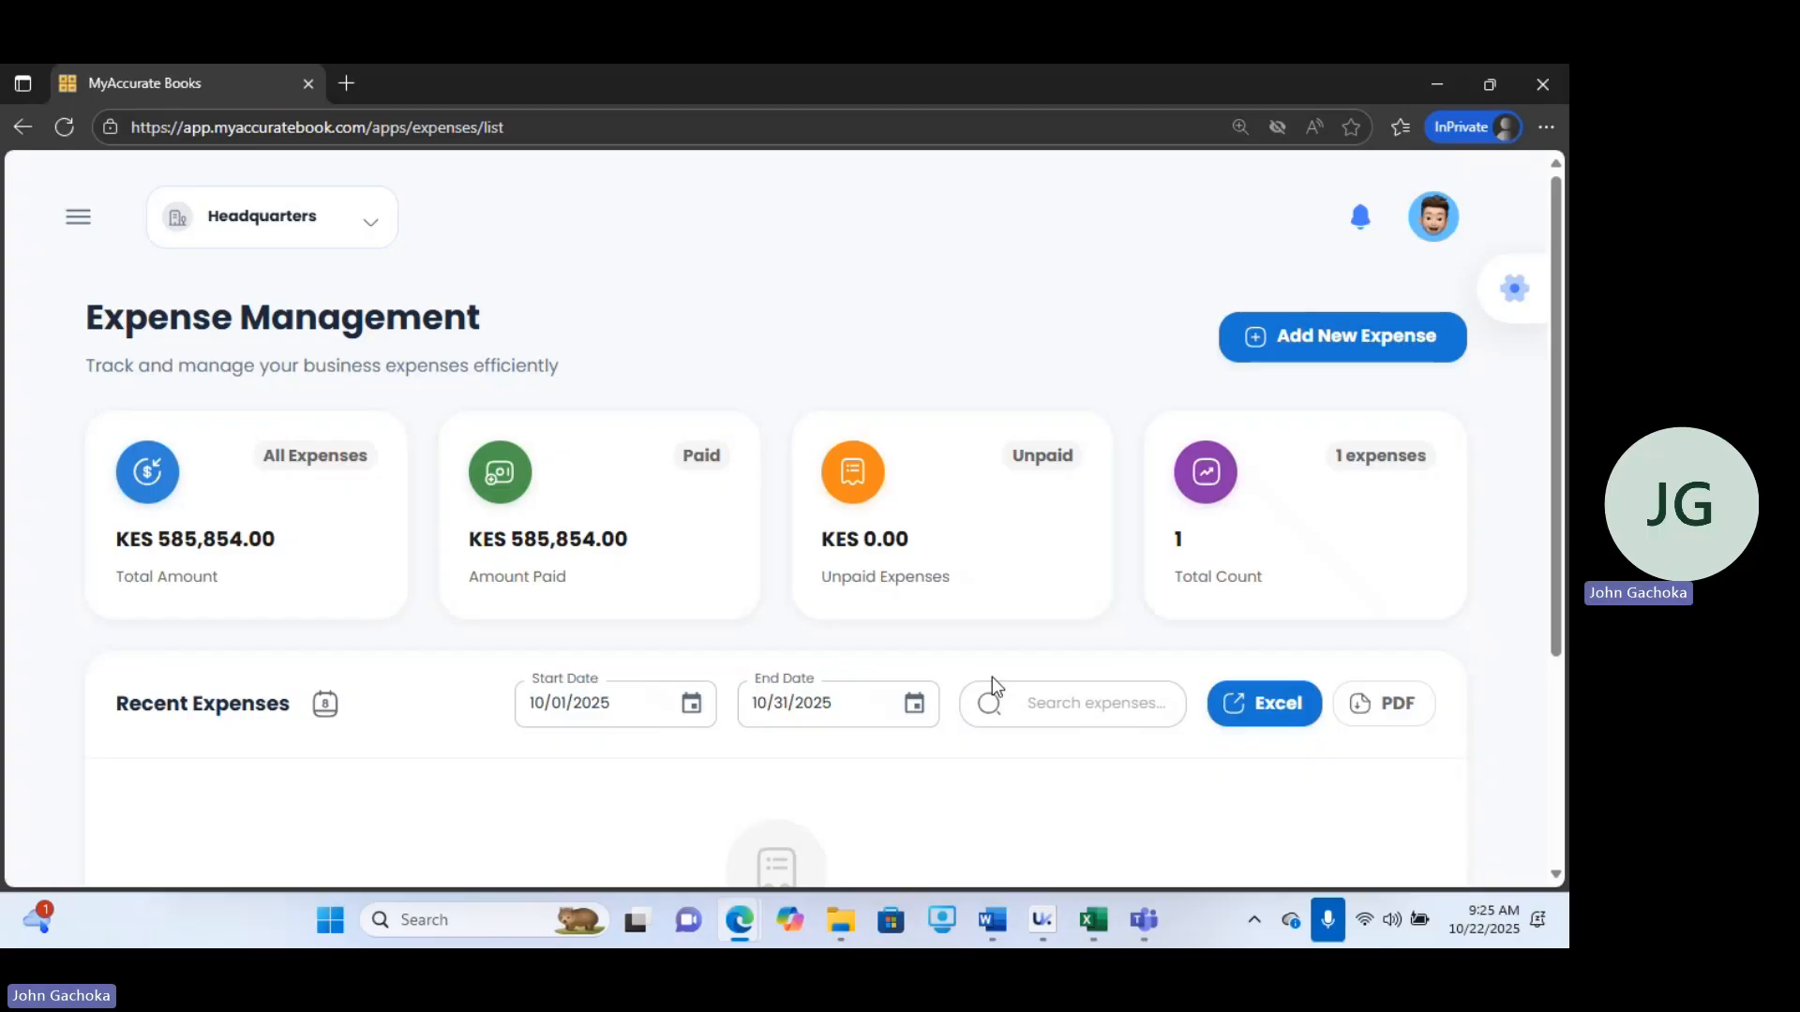
click(1412, 345)
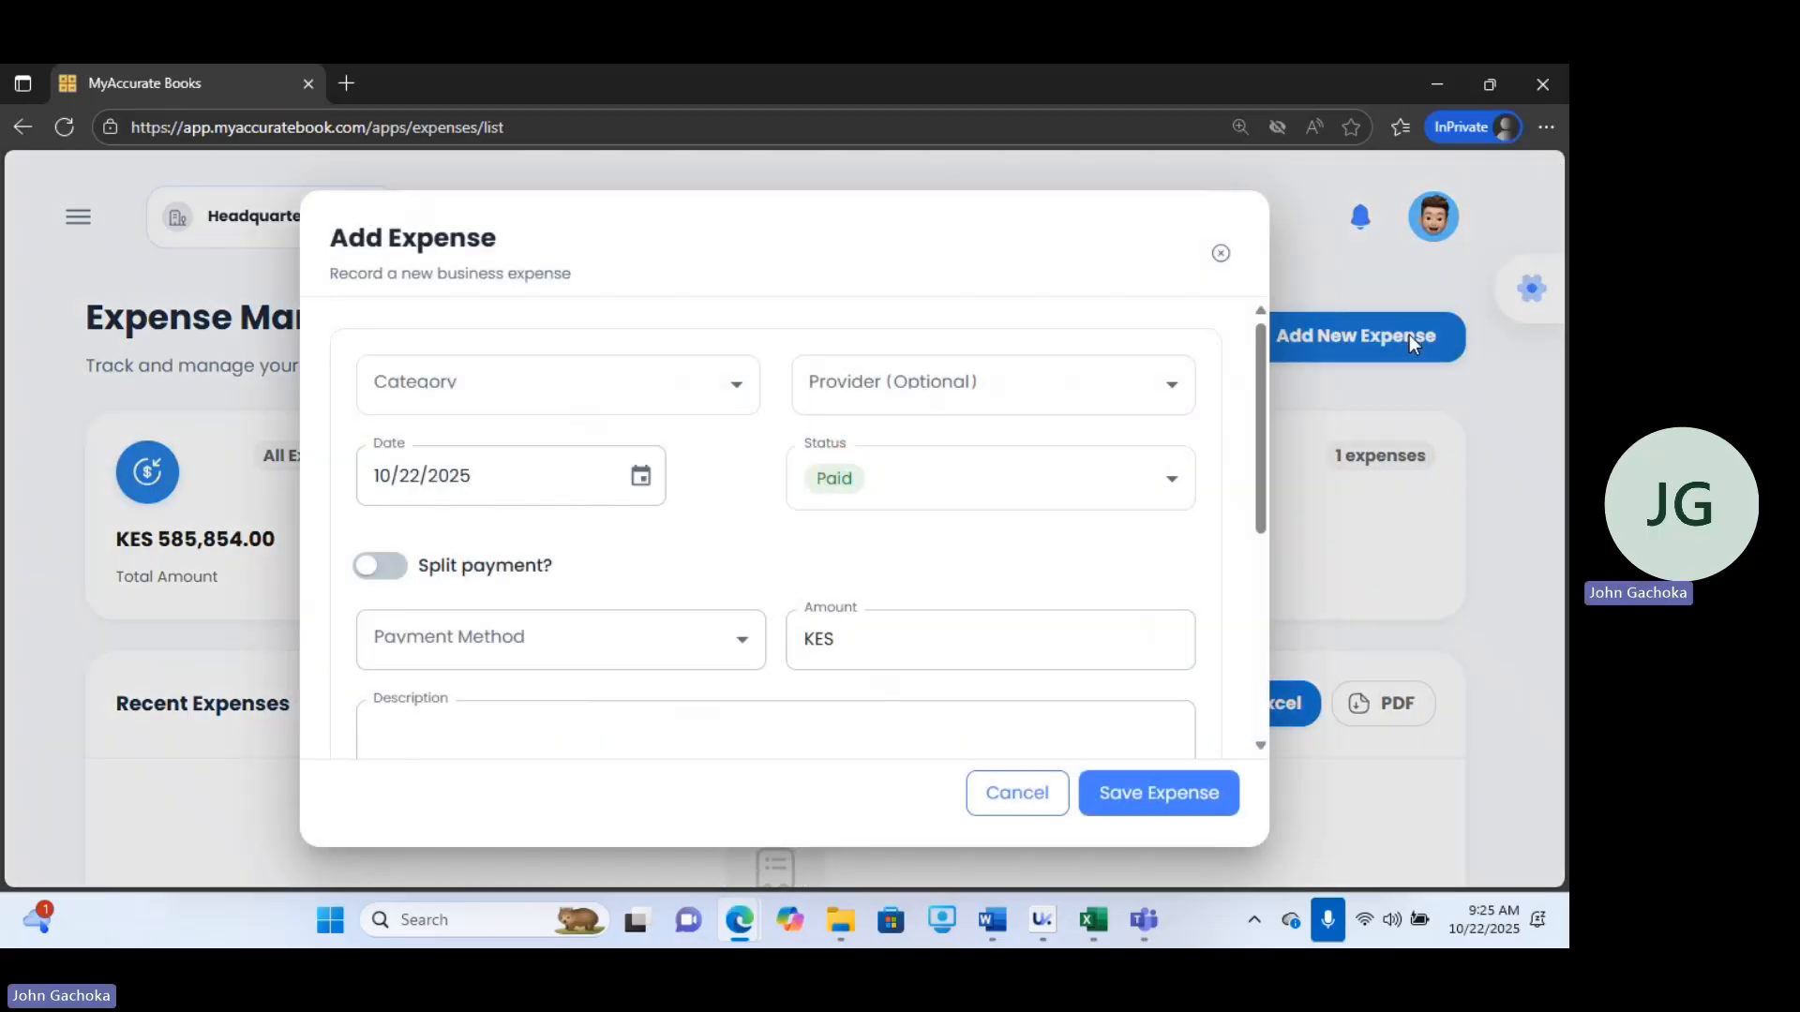
Create a new expense category DELIVERY CHARGE with the description "delivery of products".
click(650, 405)
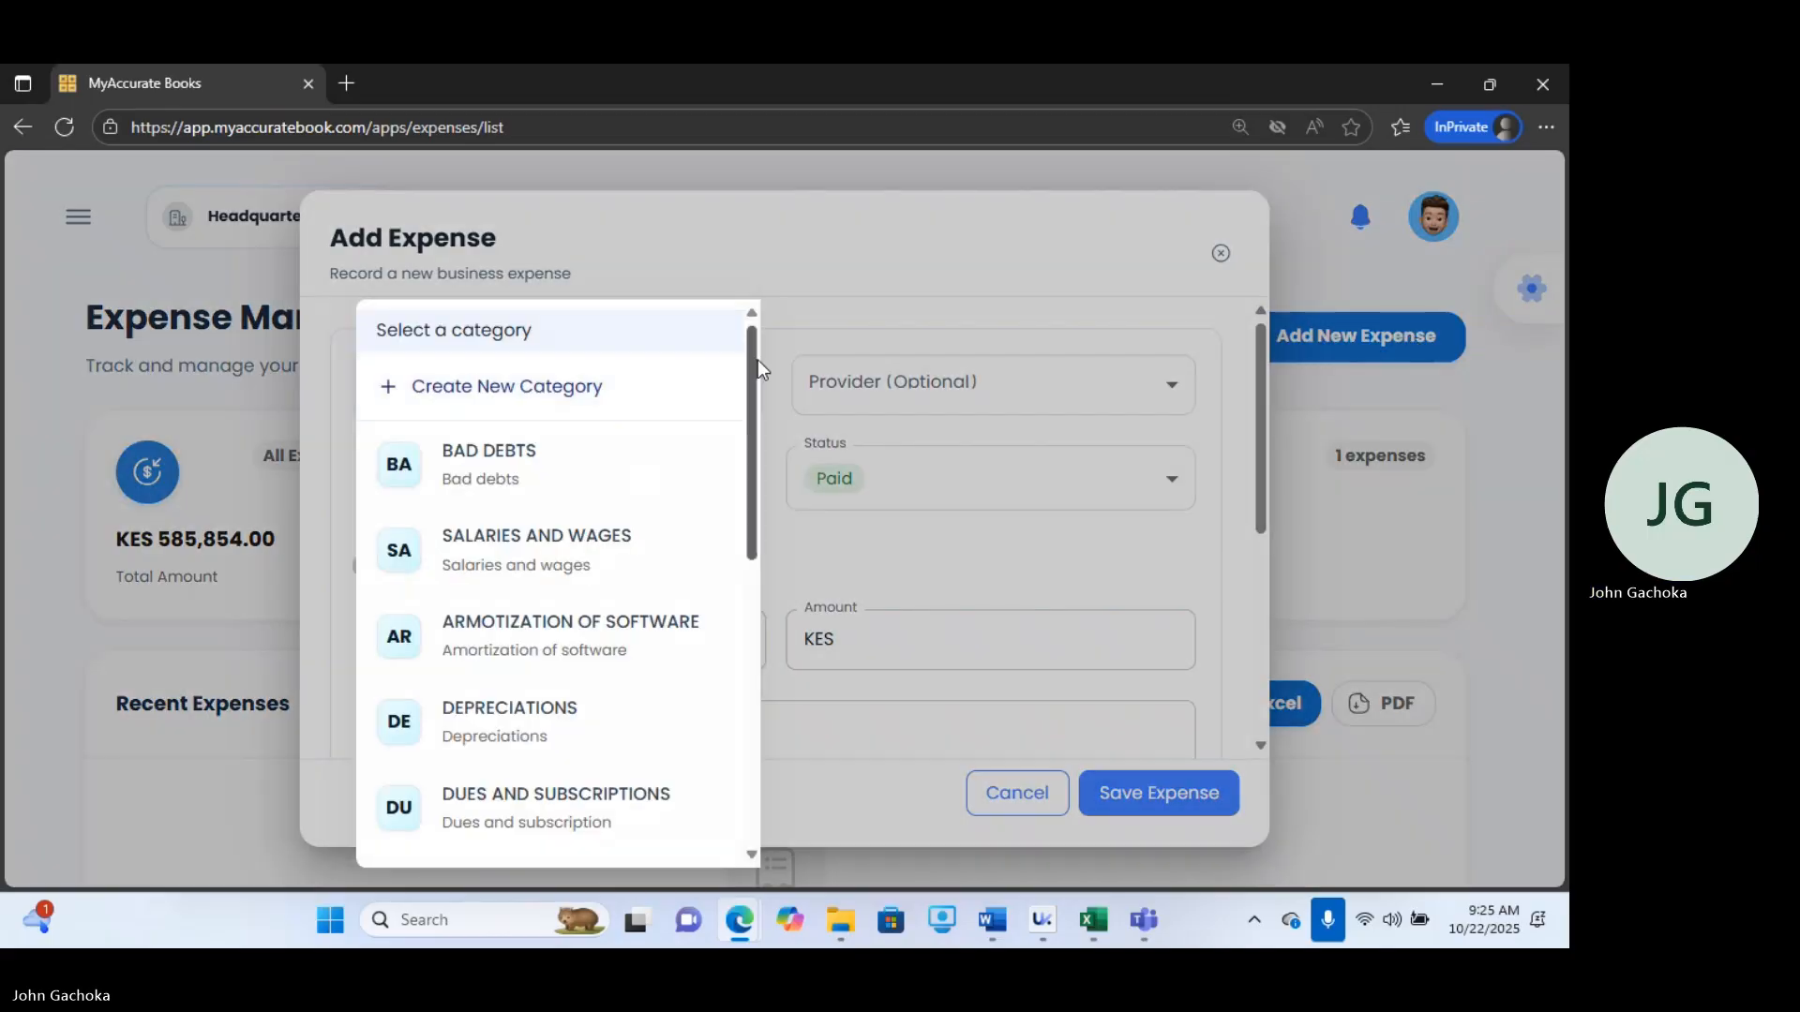
drag(756, 382, 825, 282)
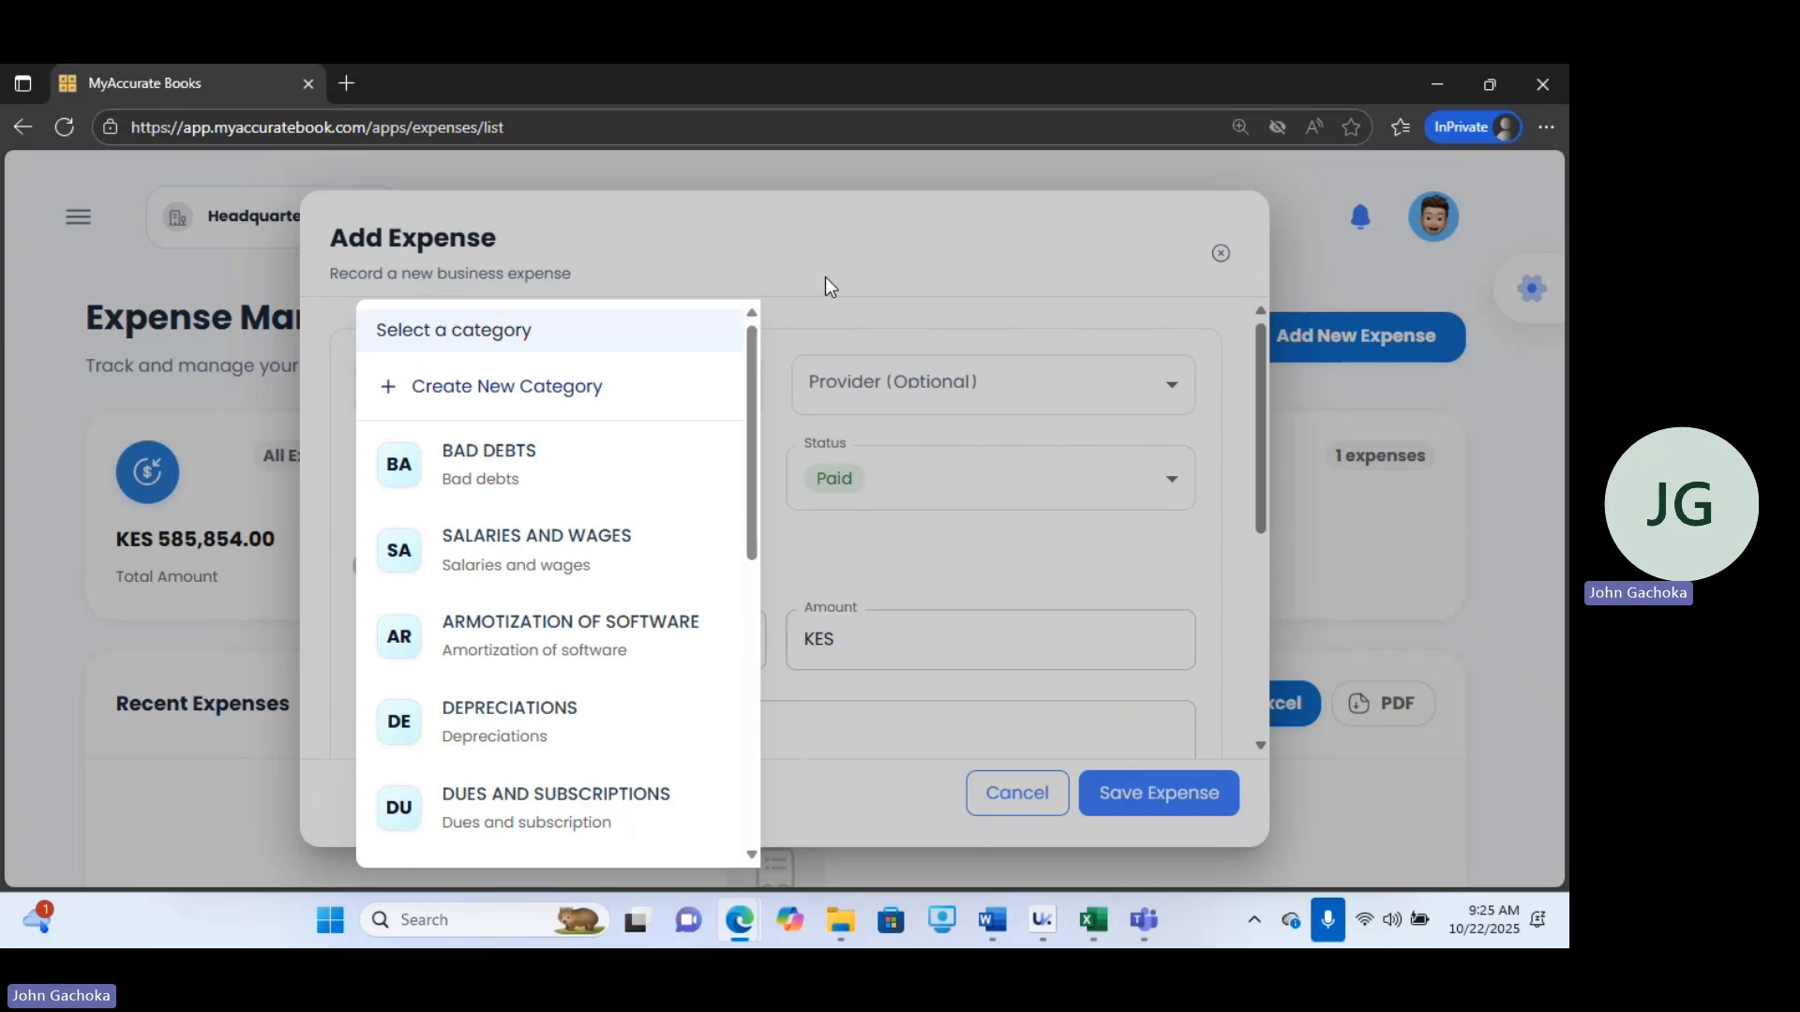
click(517, 386)
click(675, 458)
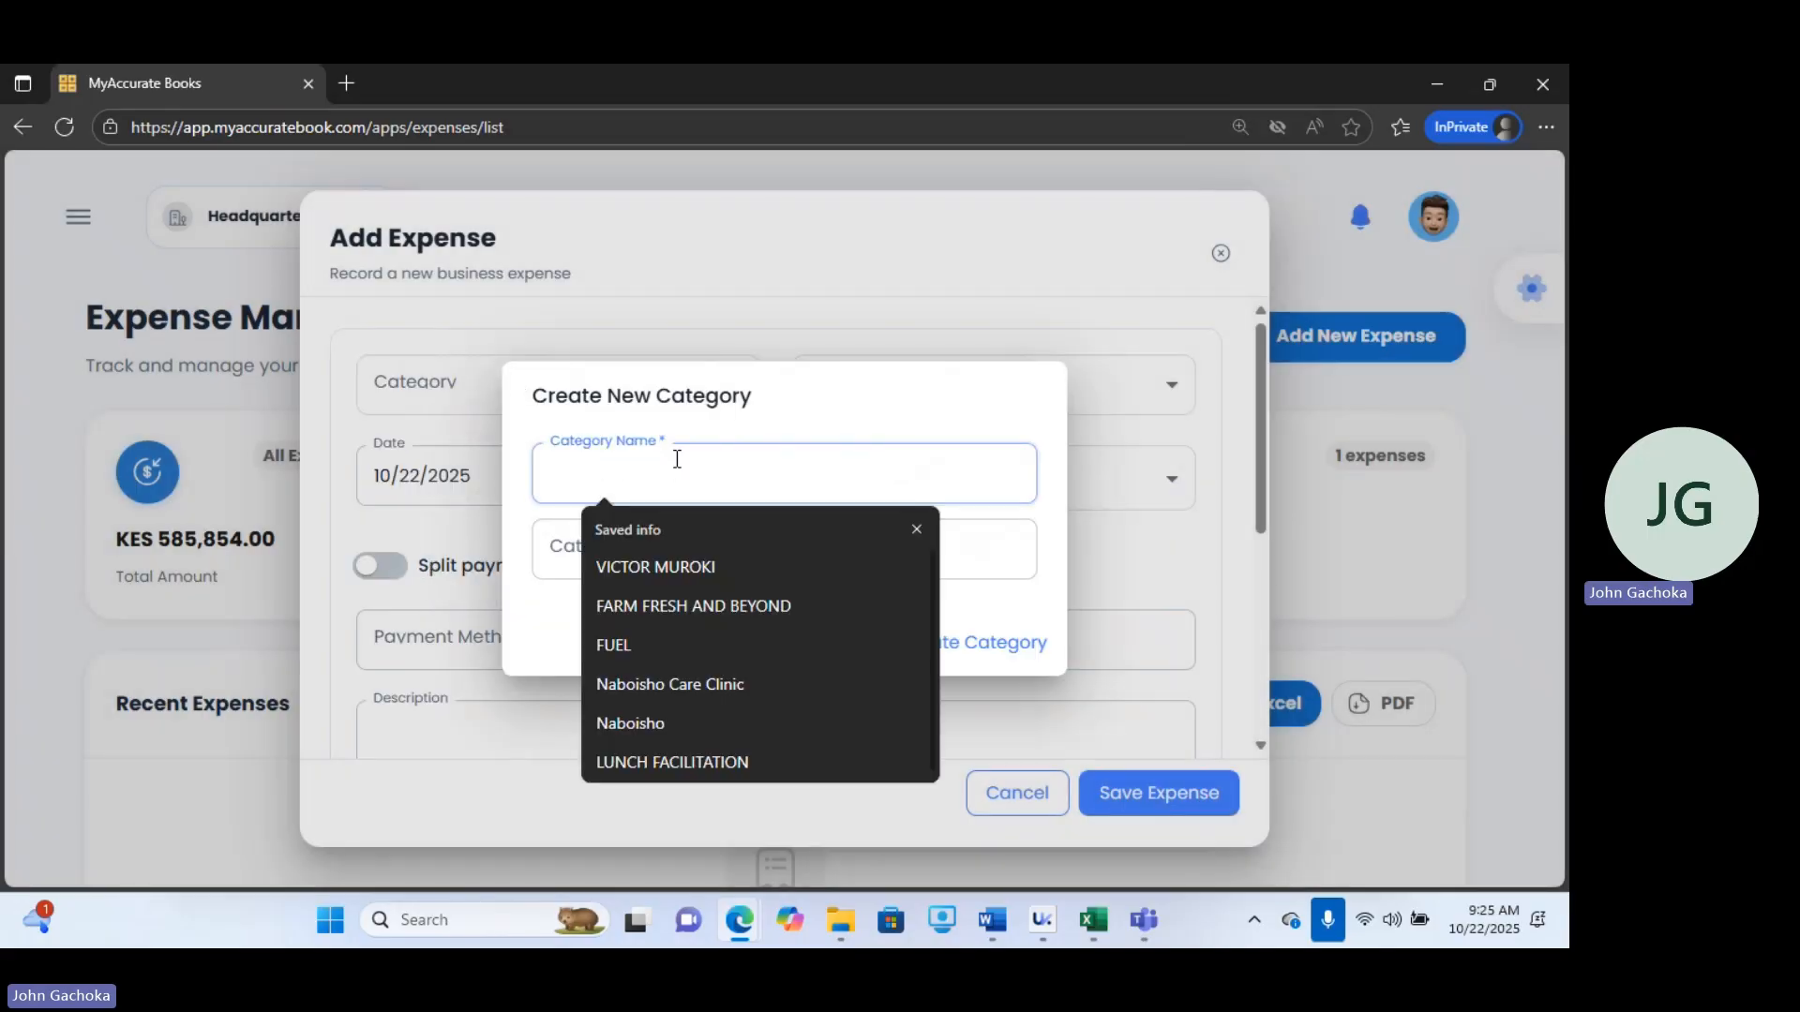
text(DELIVER)
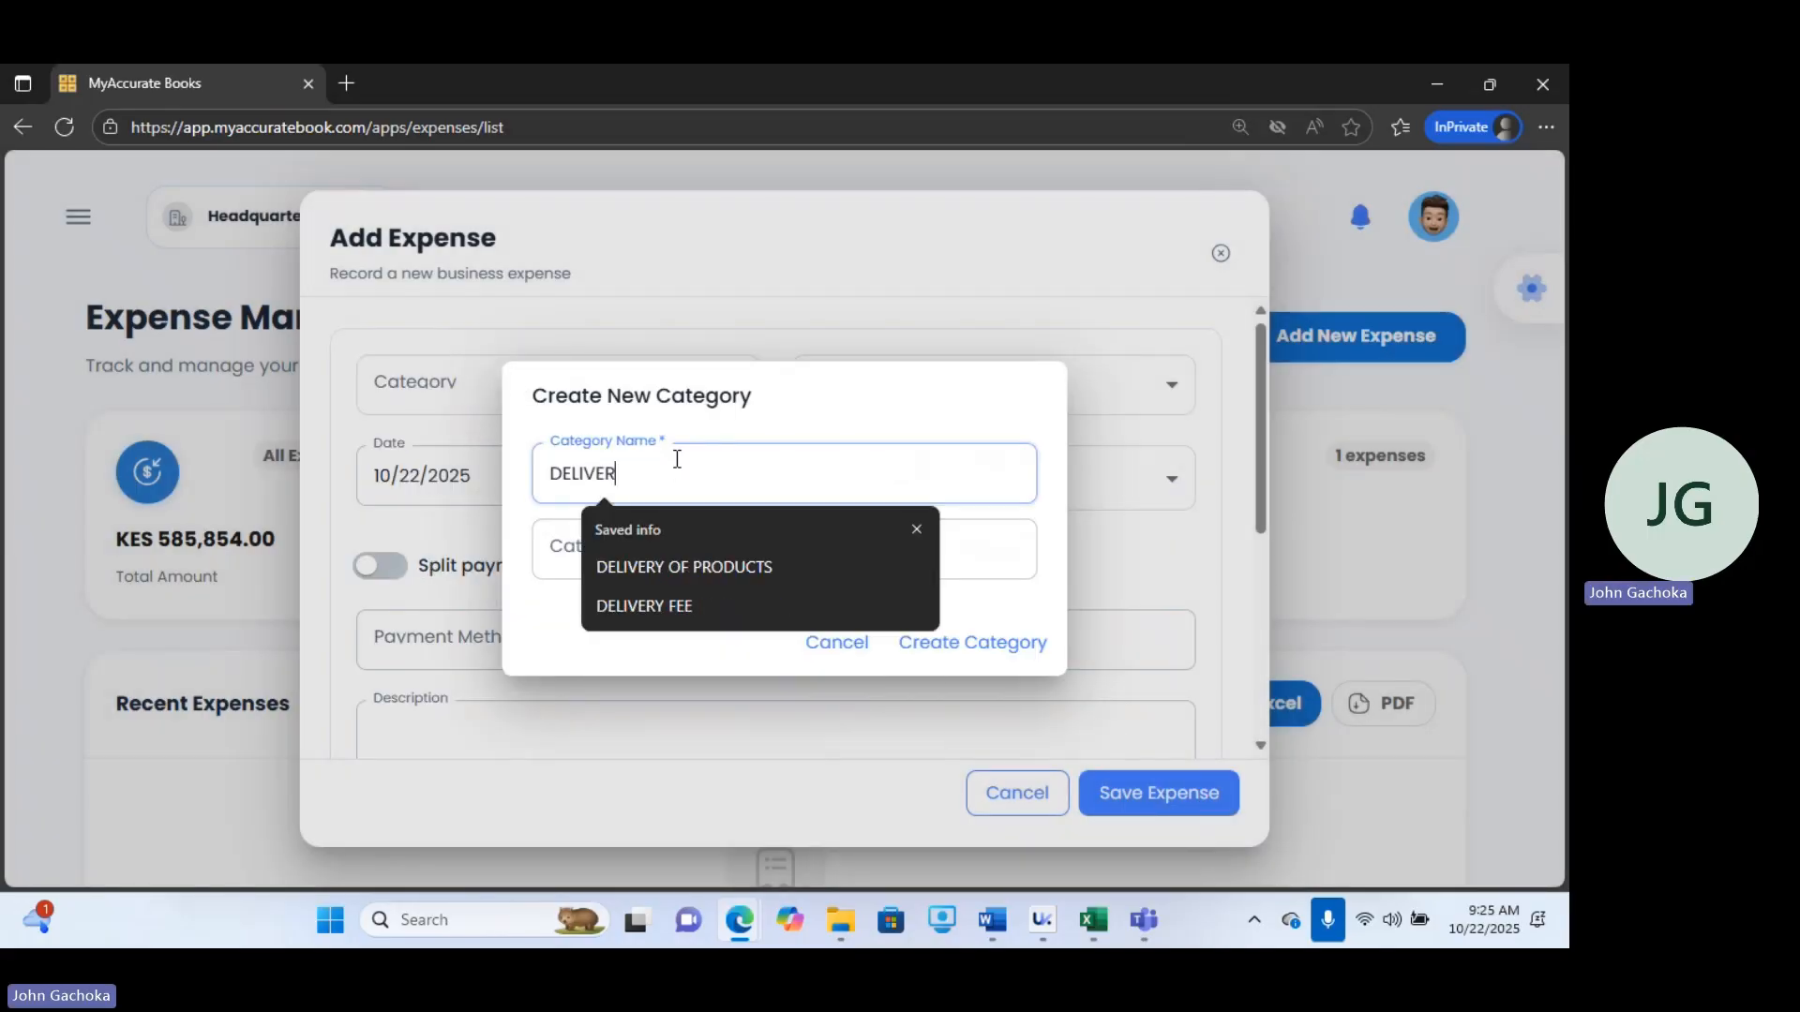
text(Y COS)
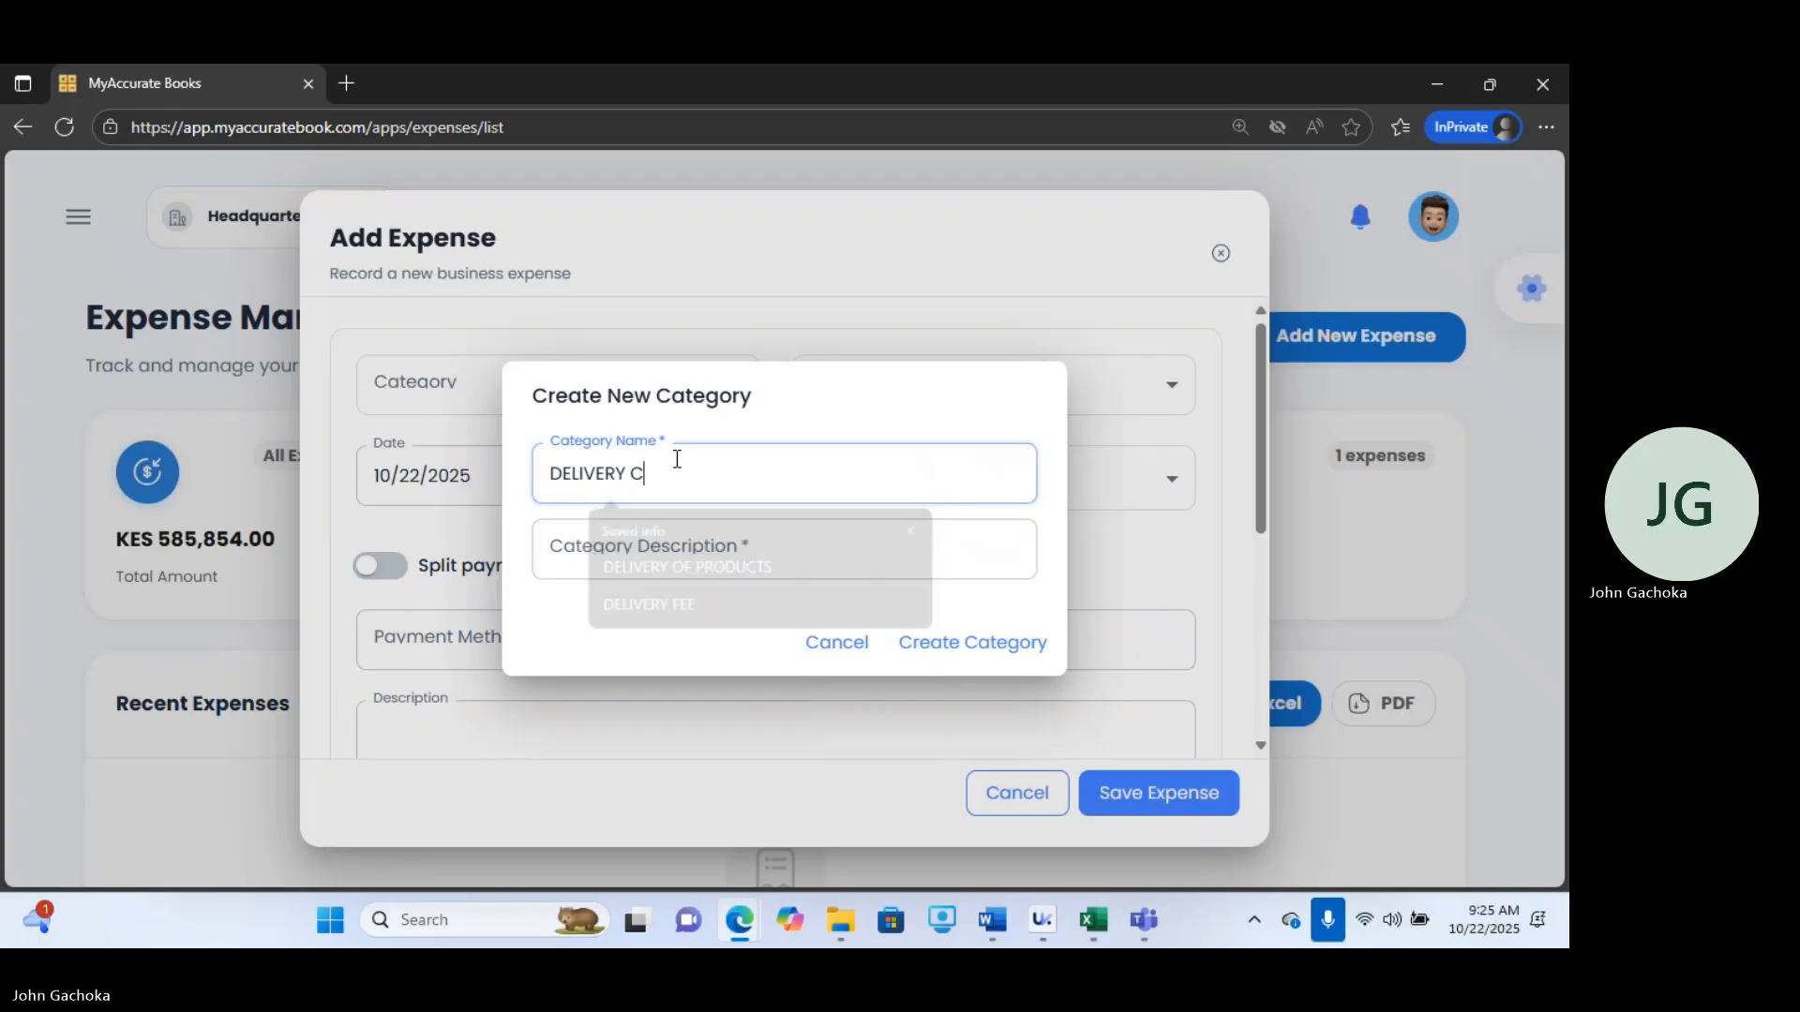
key(BackSpace)
key(BackSpace)
key(BackSpace)
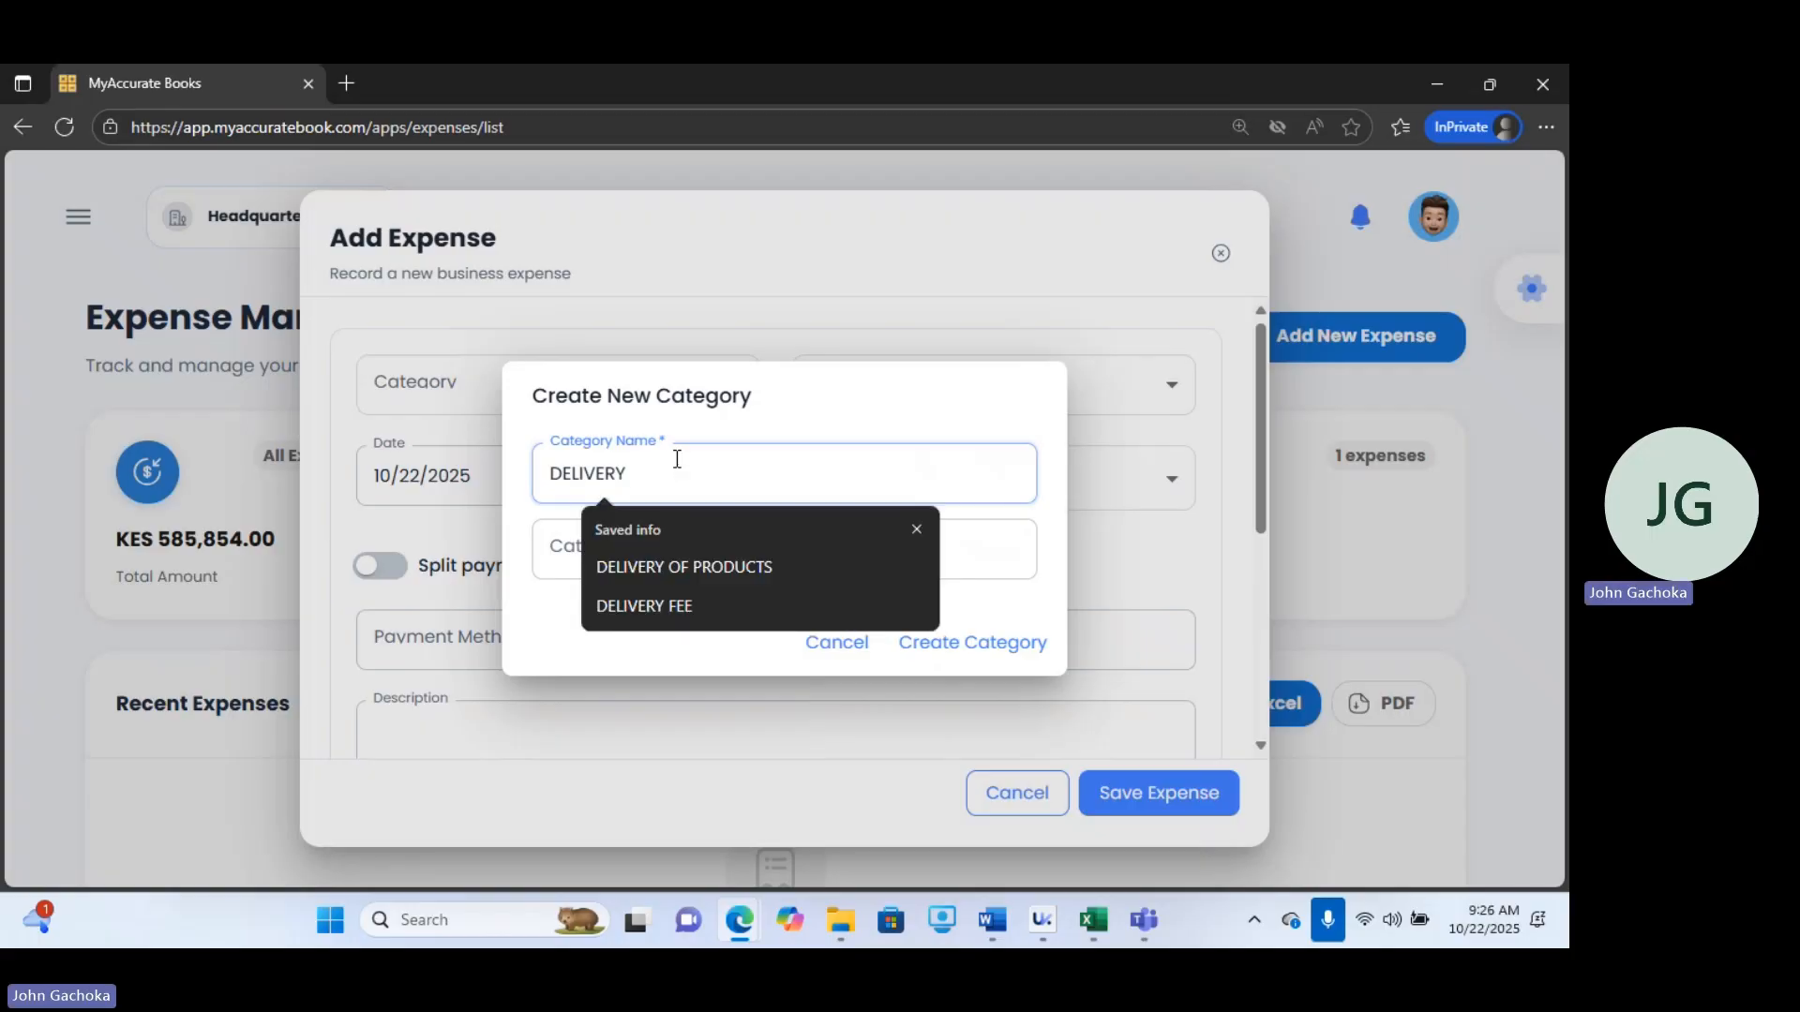
text(CHARGE)
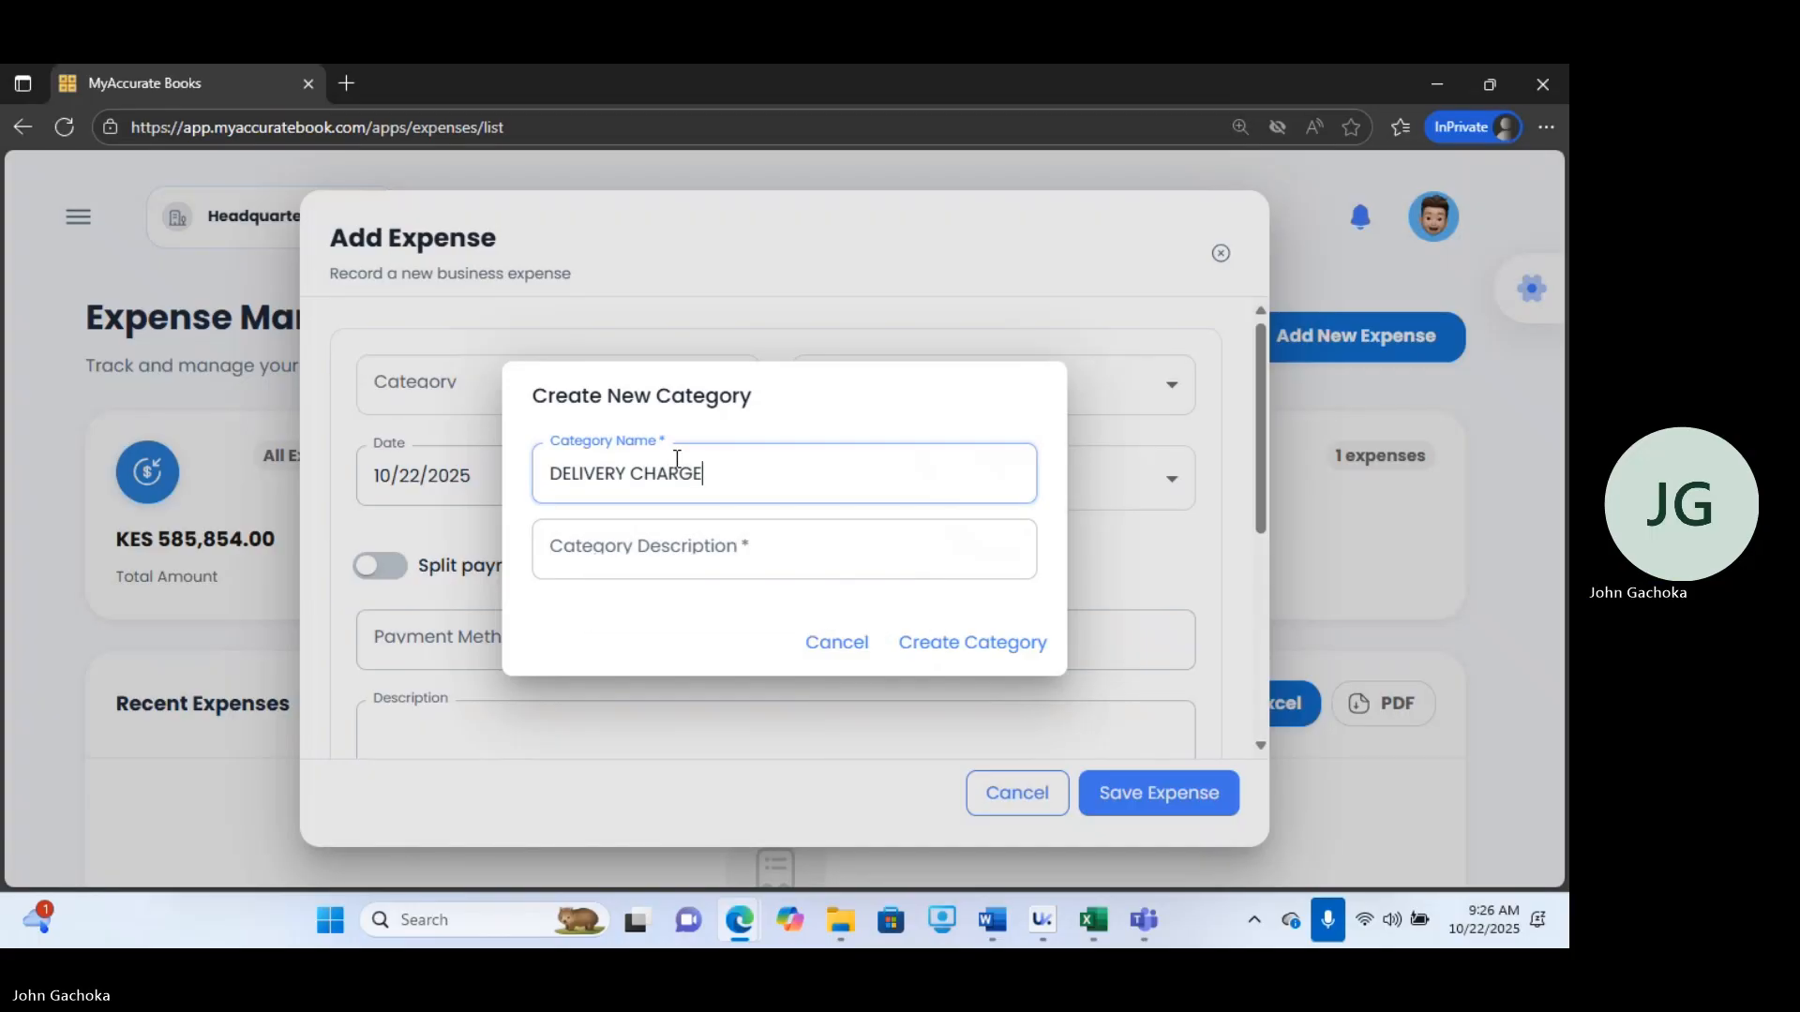
click(694, 553)
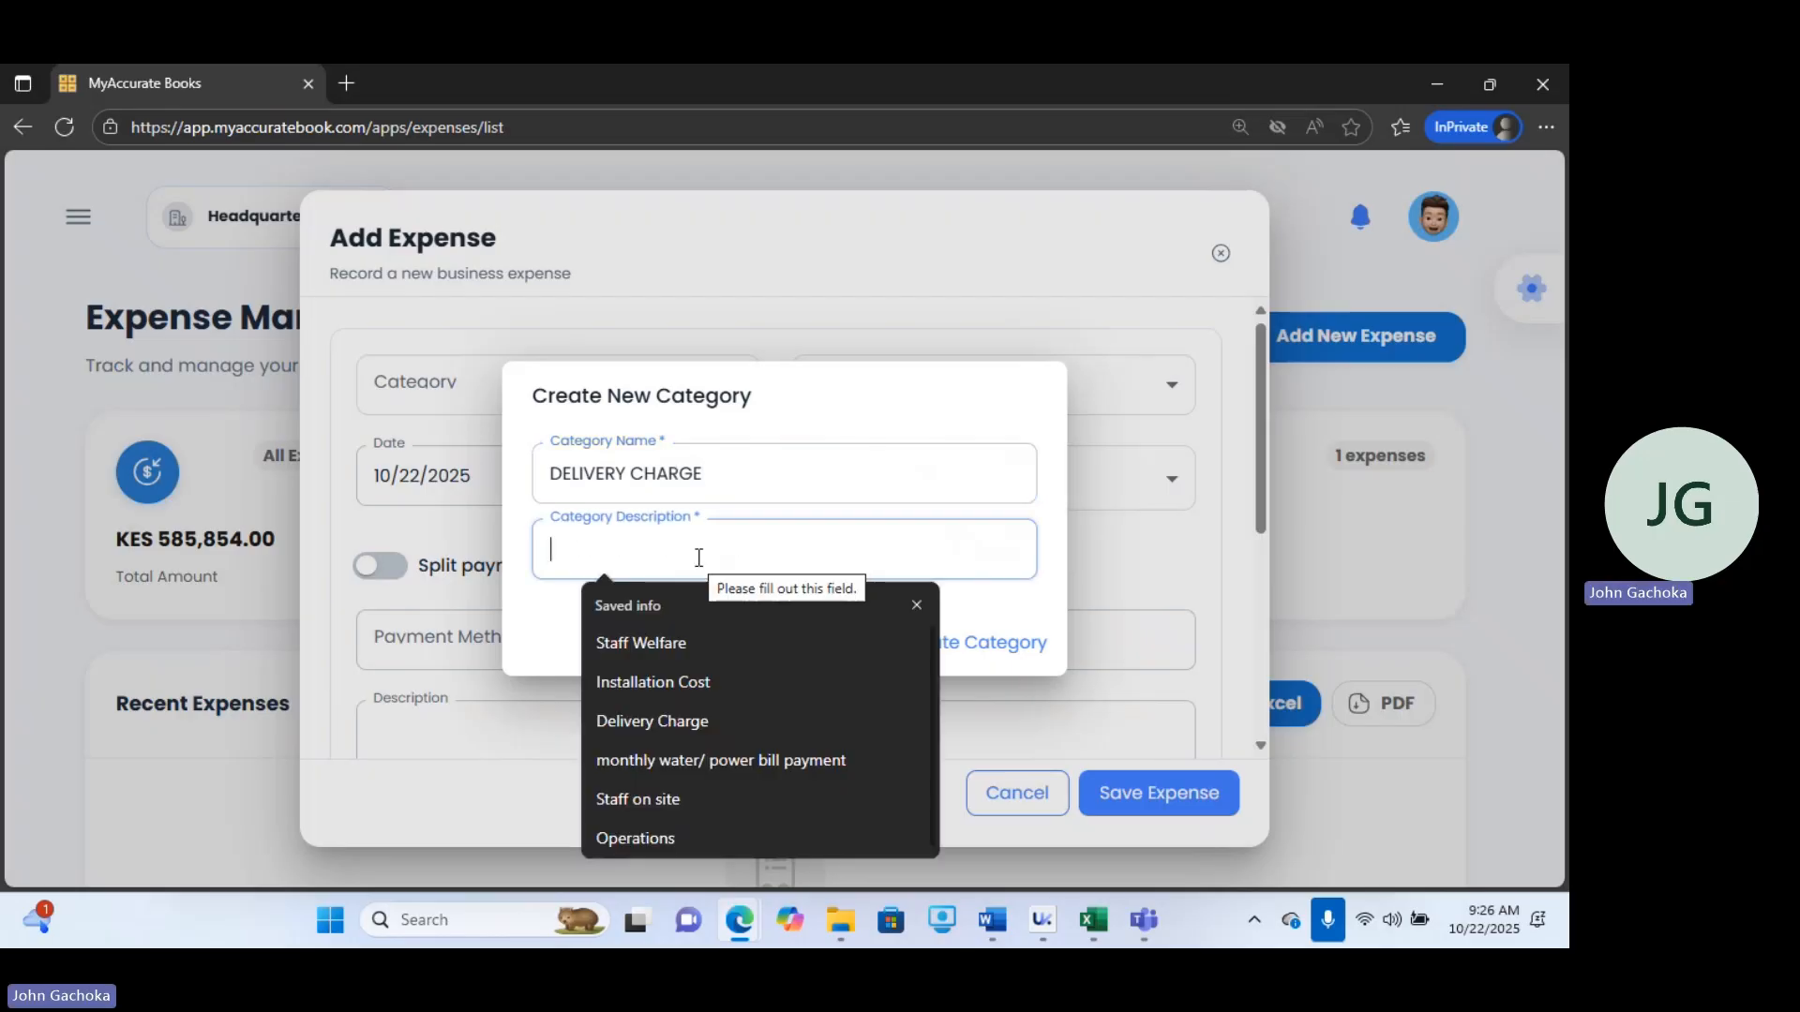
text(delivery)
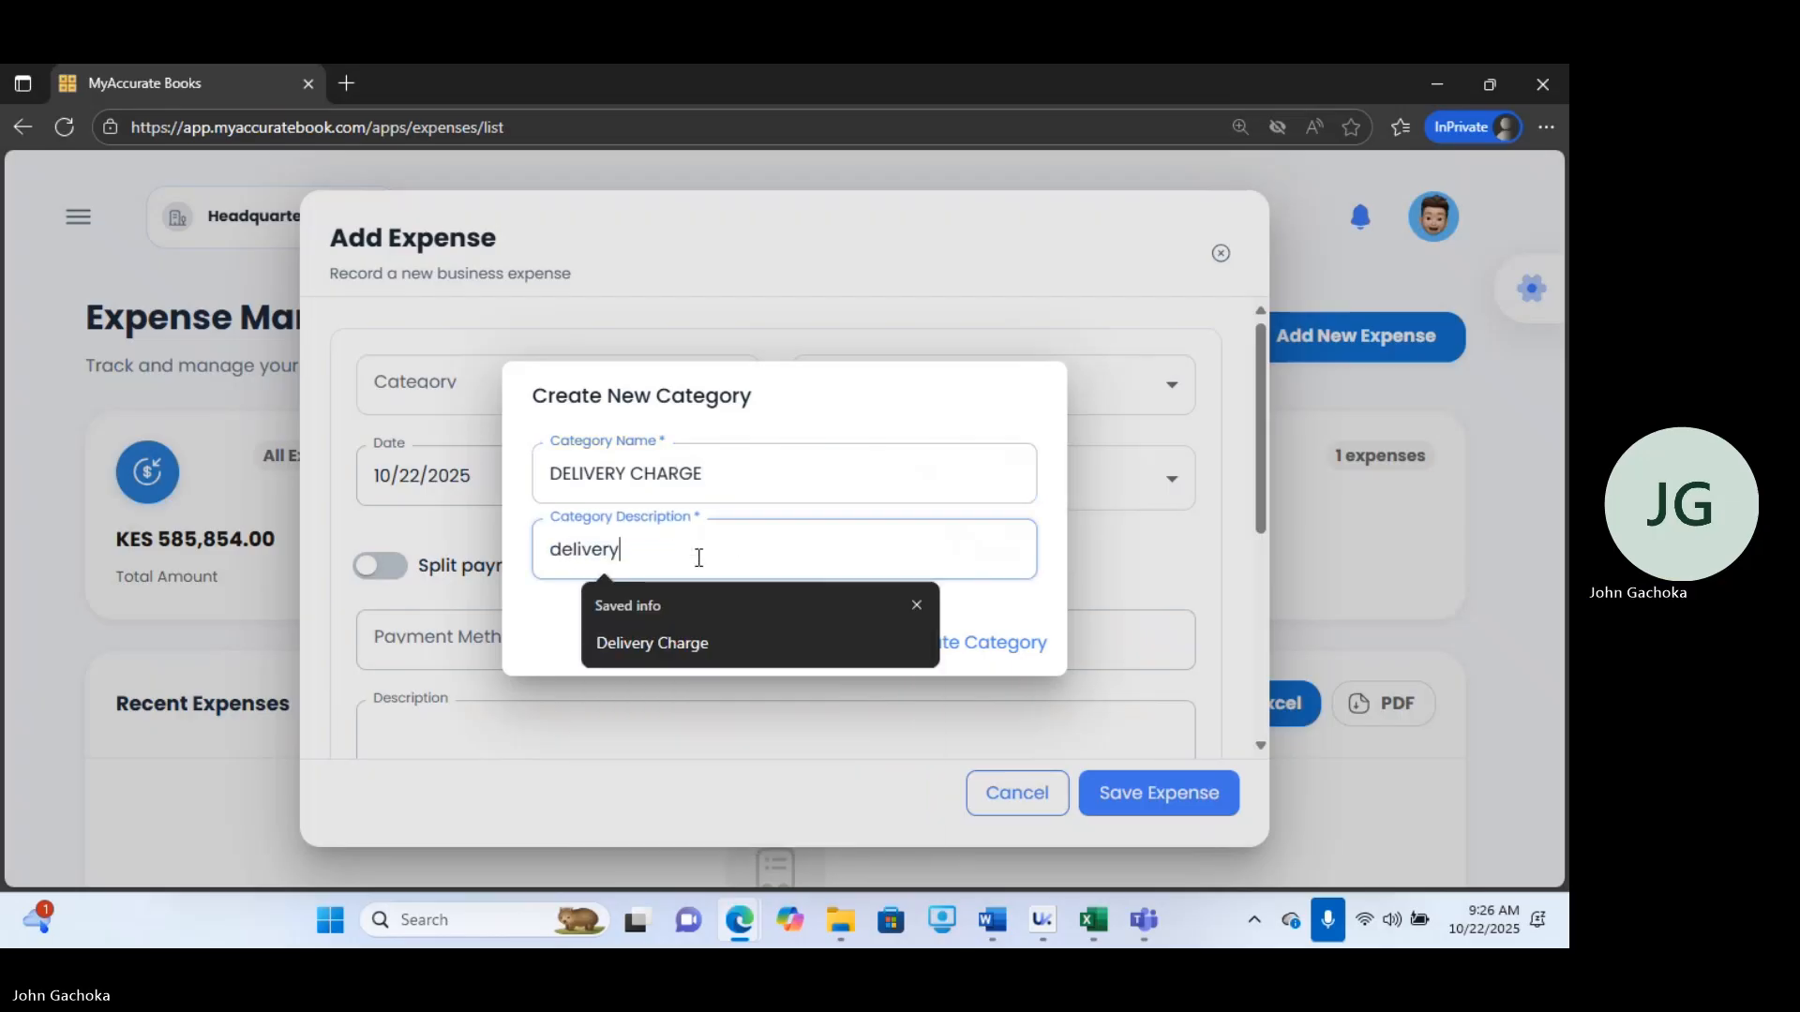
text( of products)
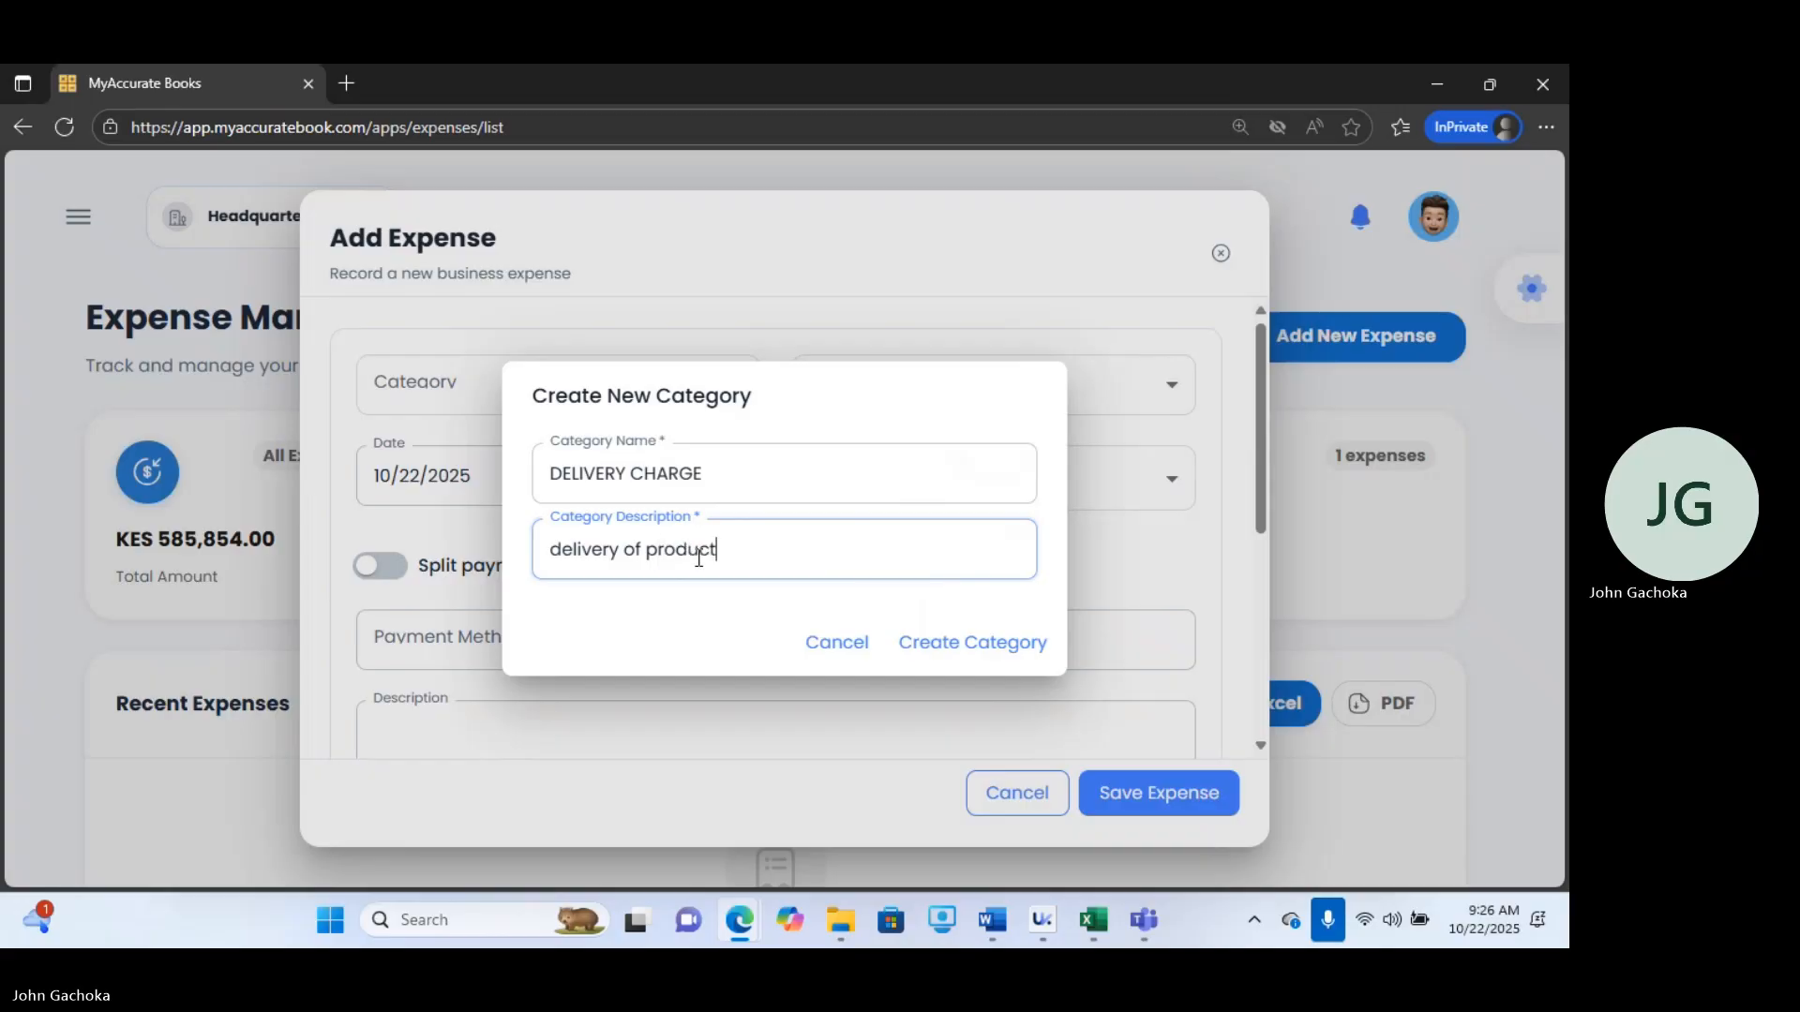
click(995, 649)
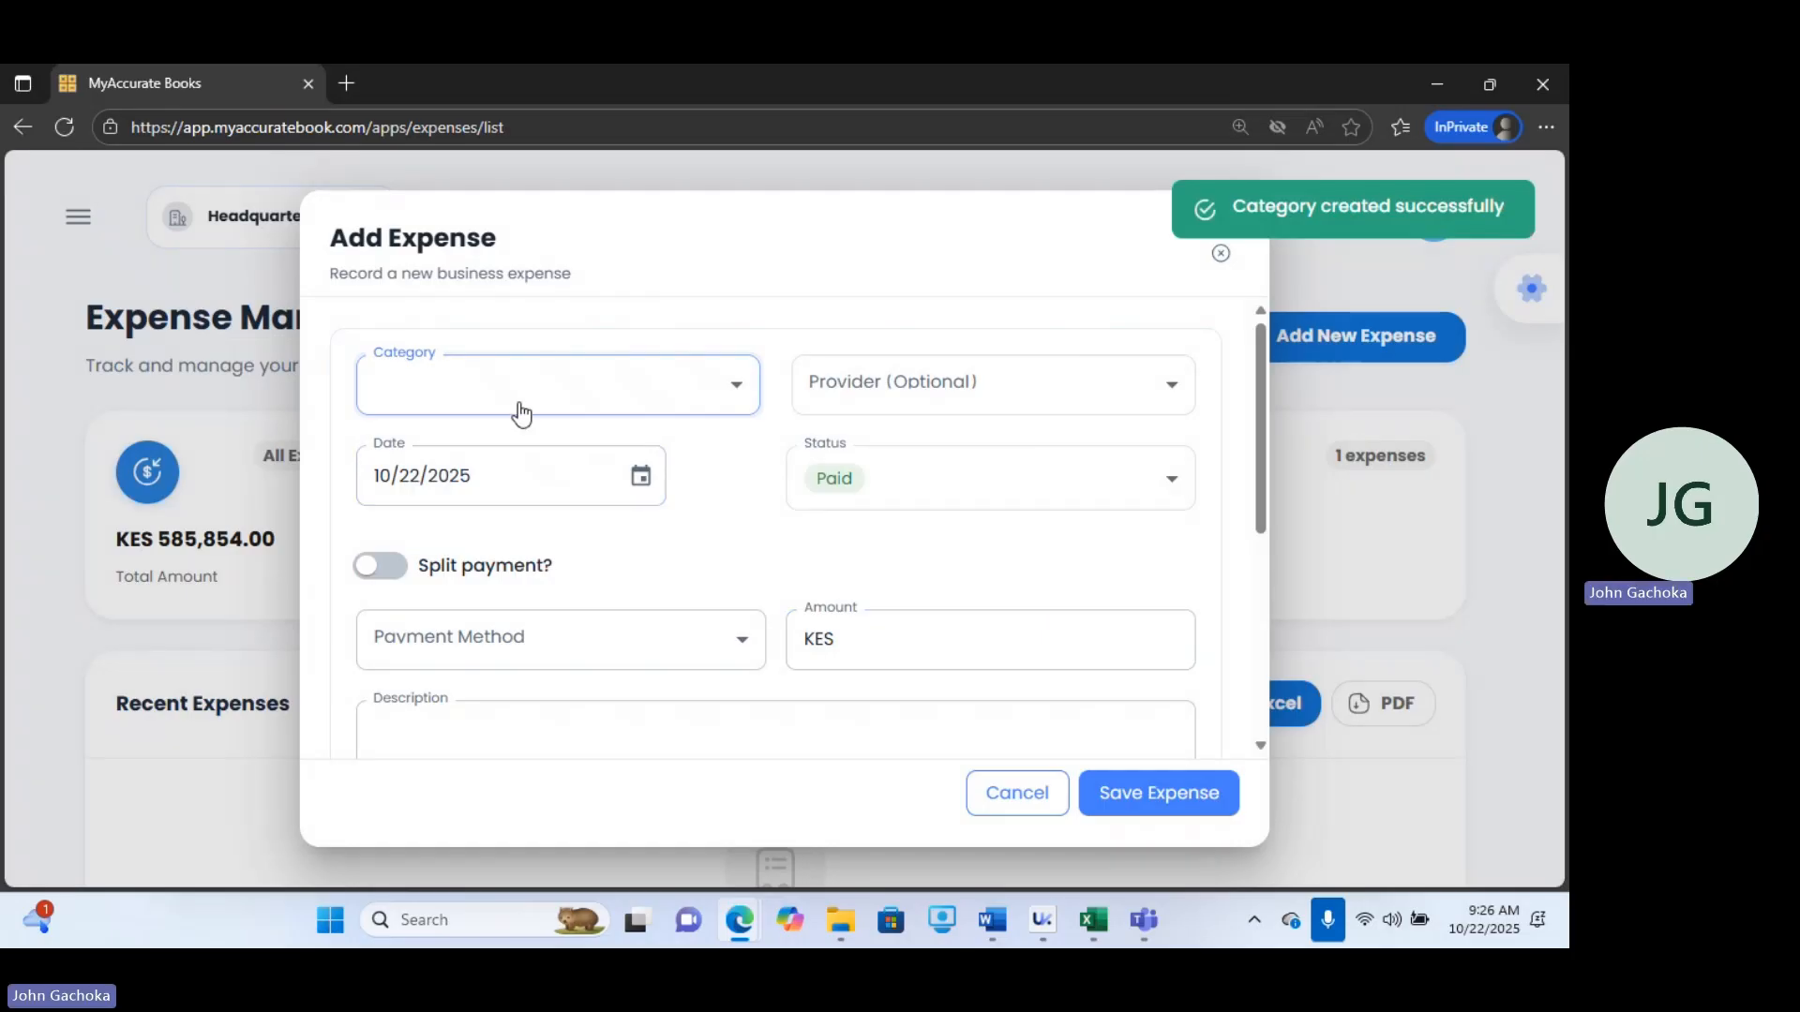
Set the expense category to DELIVERY CHARGE and the provider to kenbrains.
click(491, 394)
drag(752, 536, 752, 835)
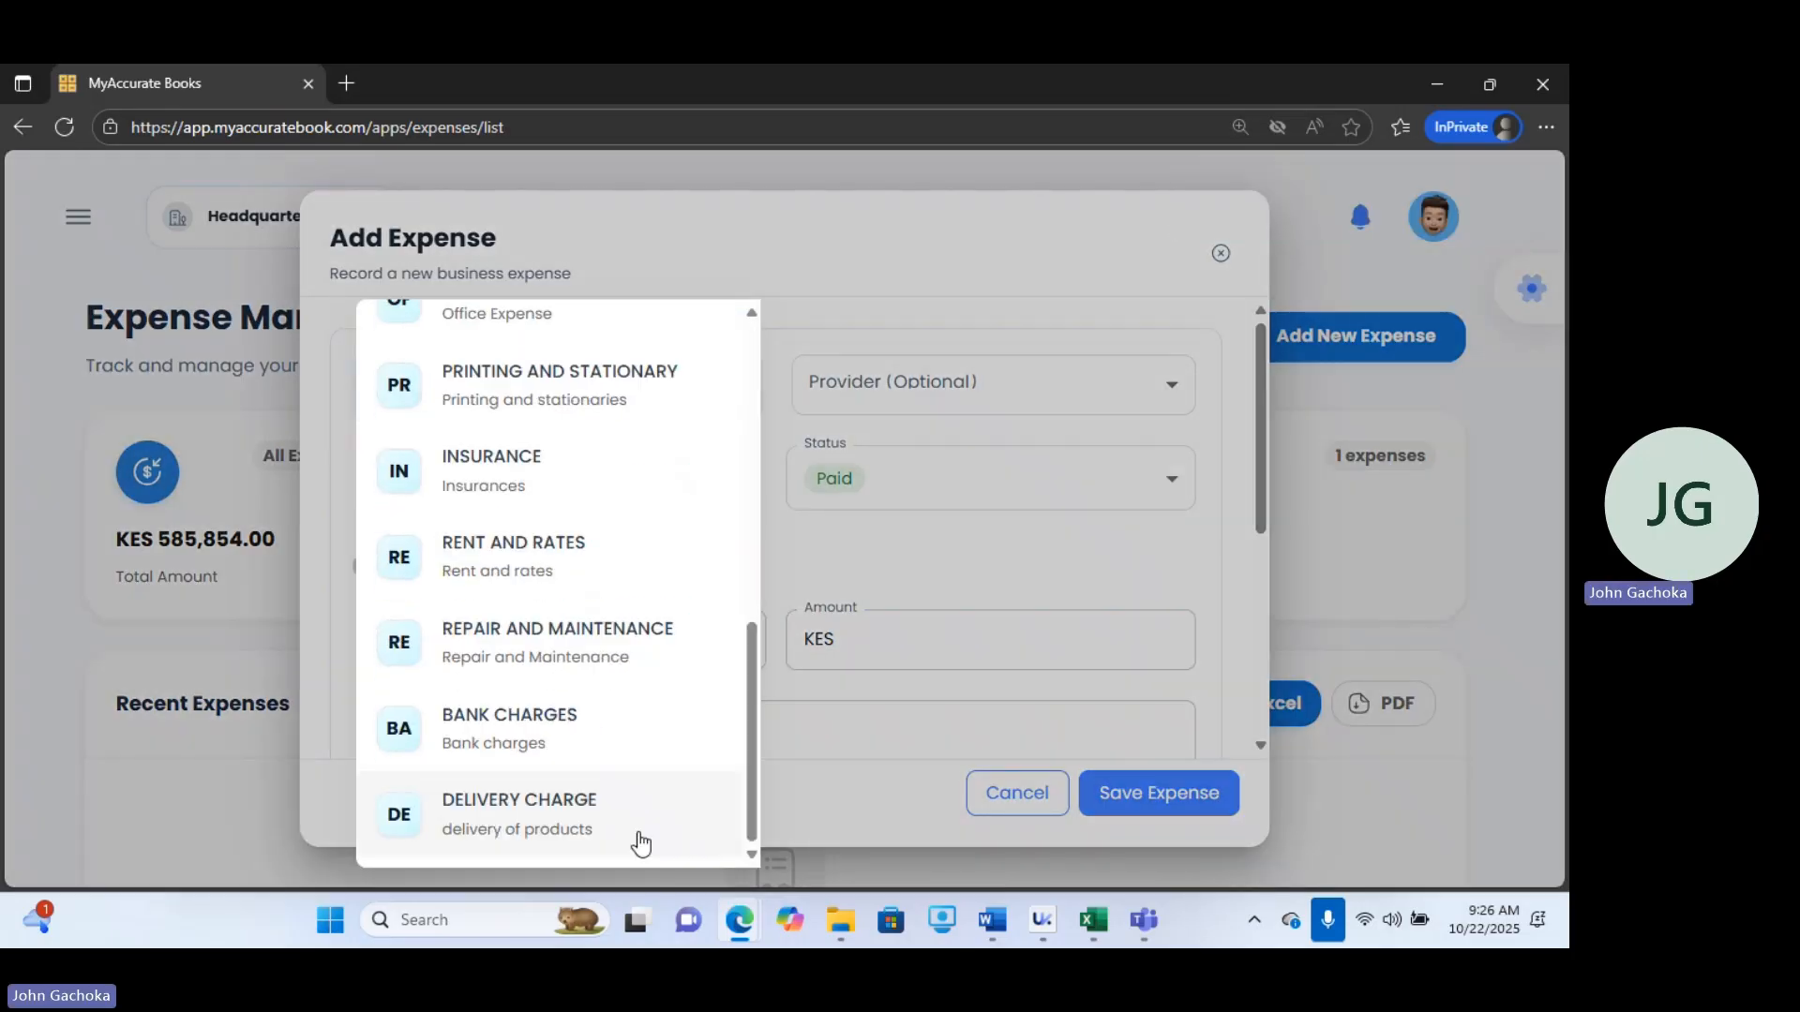
click(548, 825)
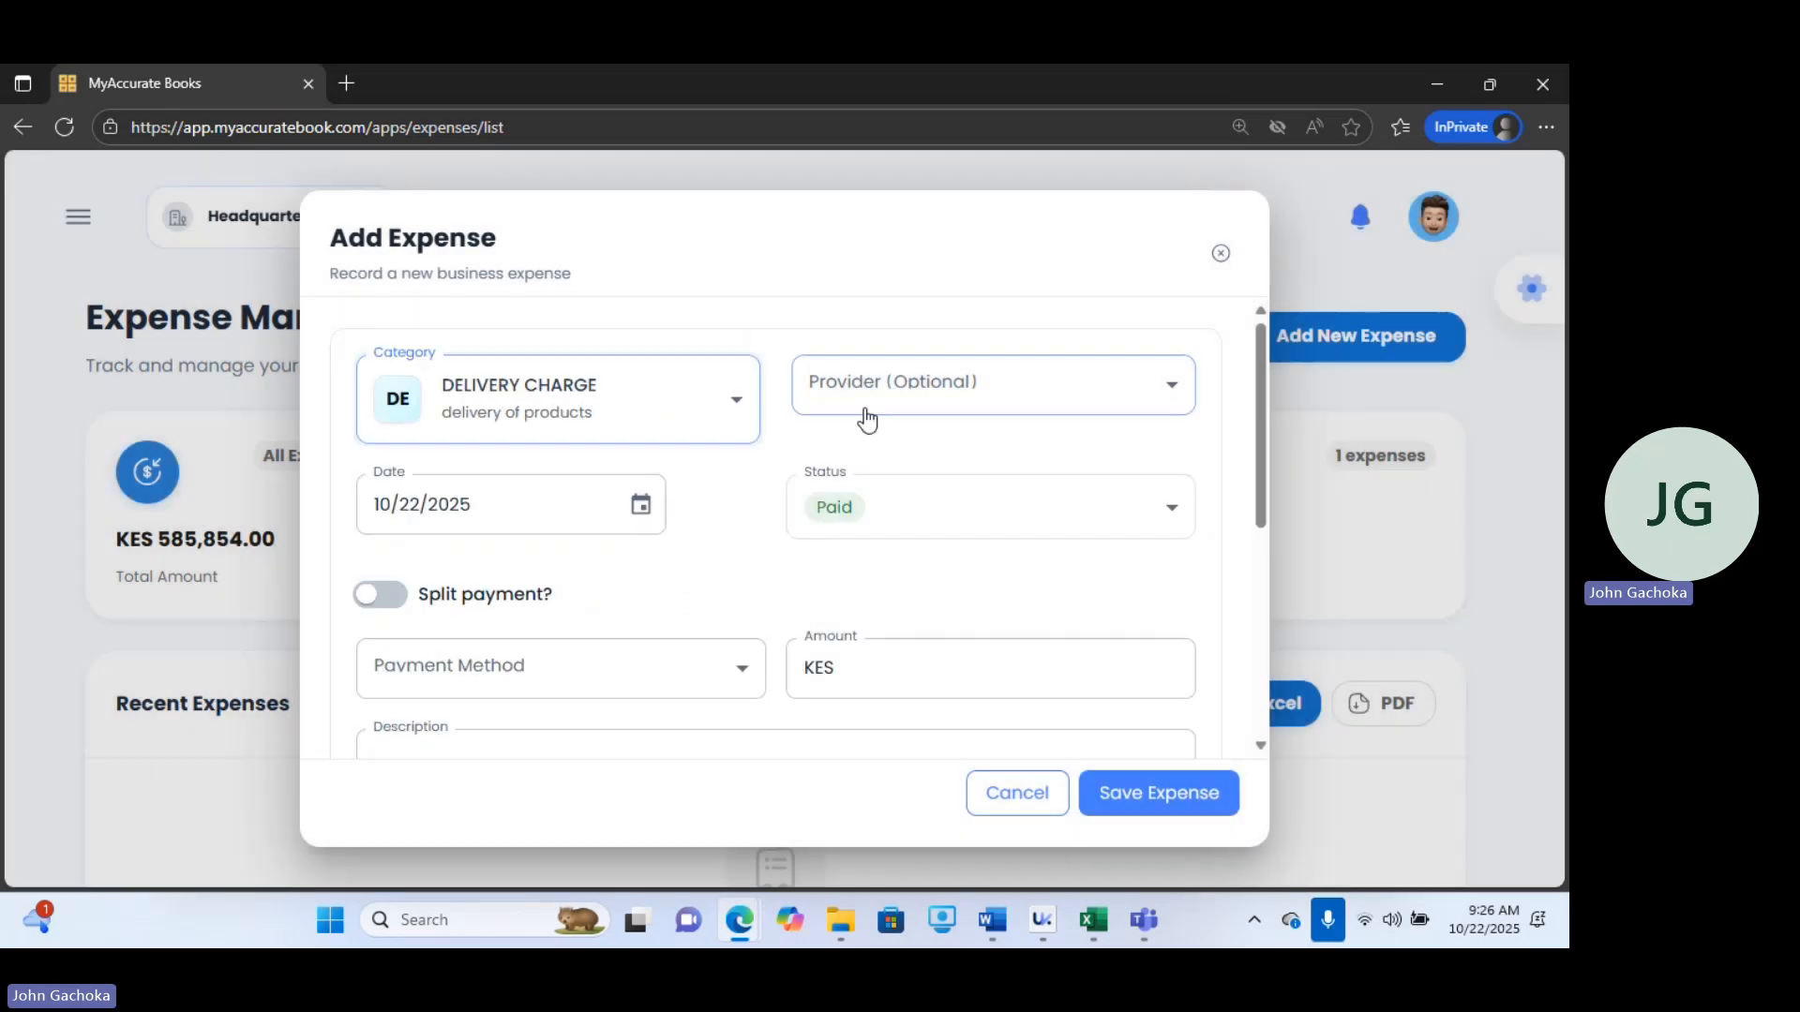
click(954, 416)
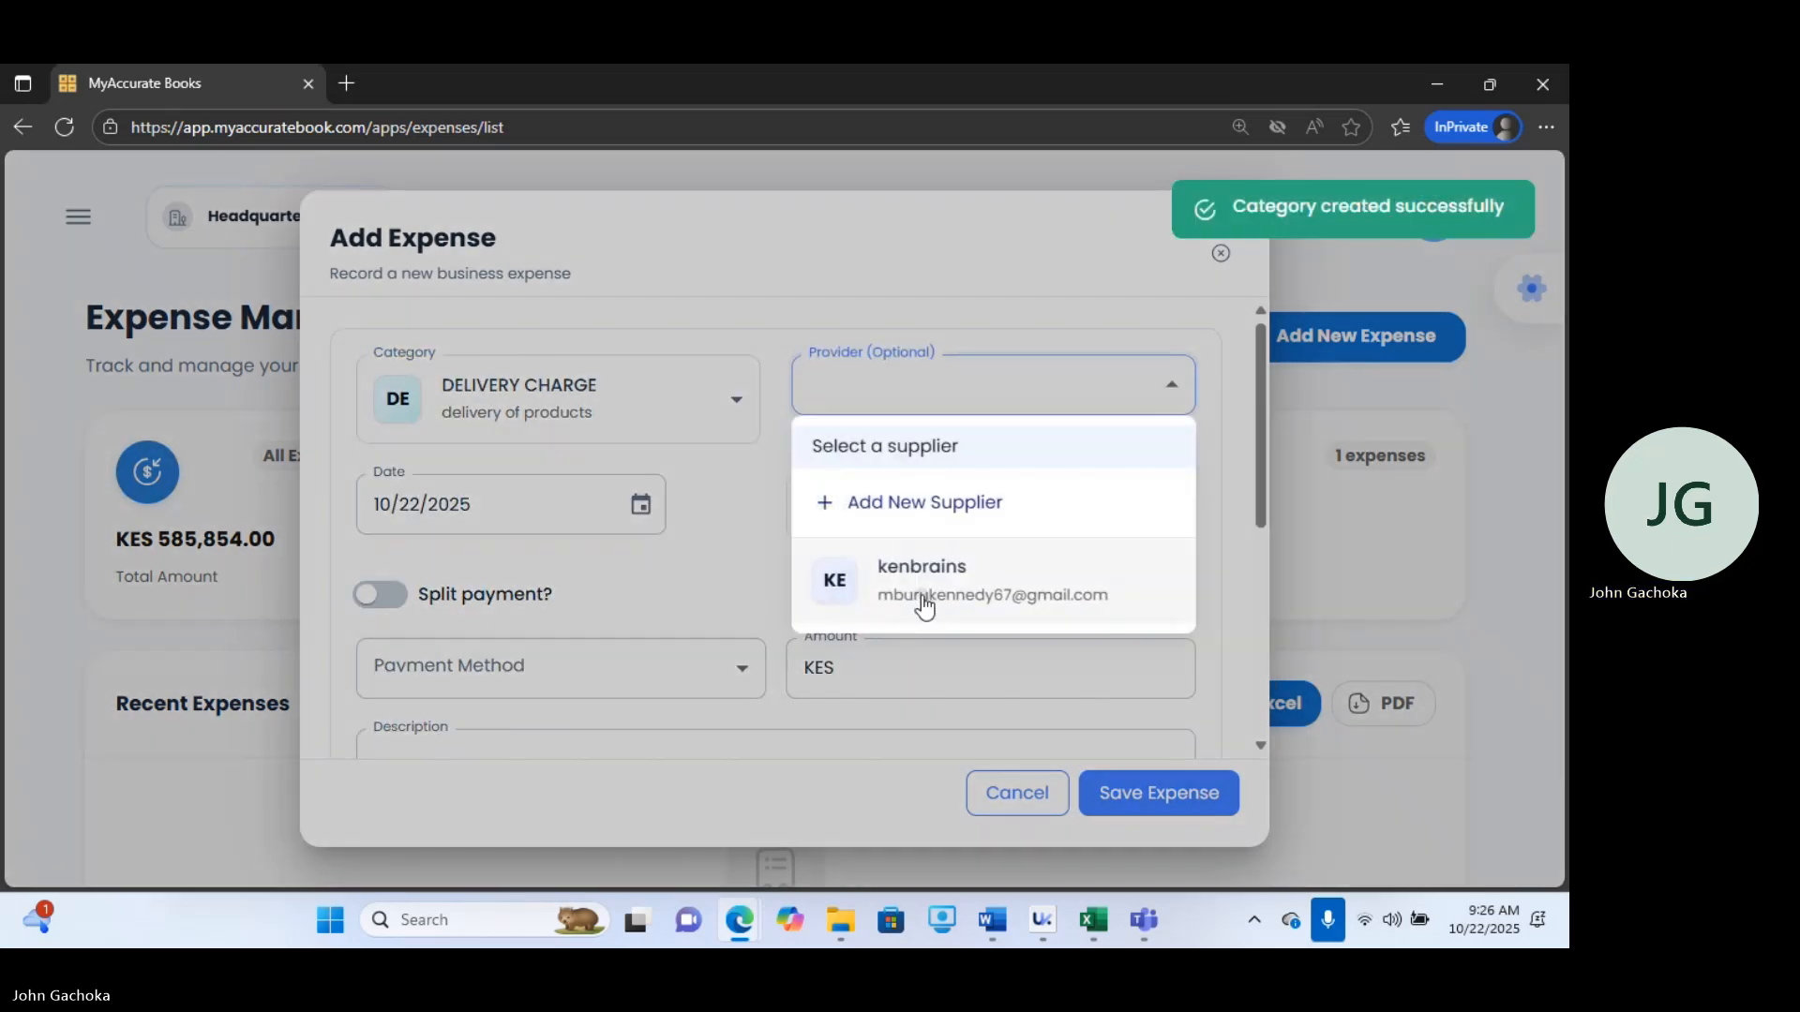
click(924, 602)
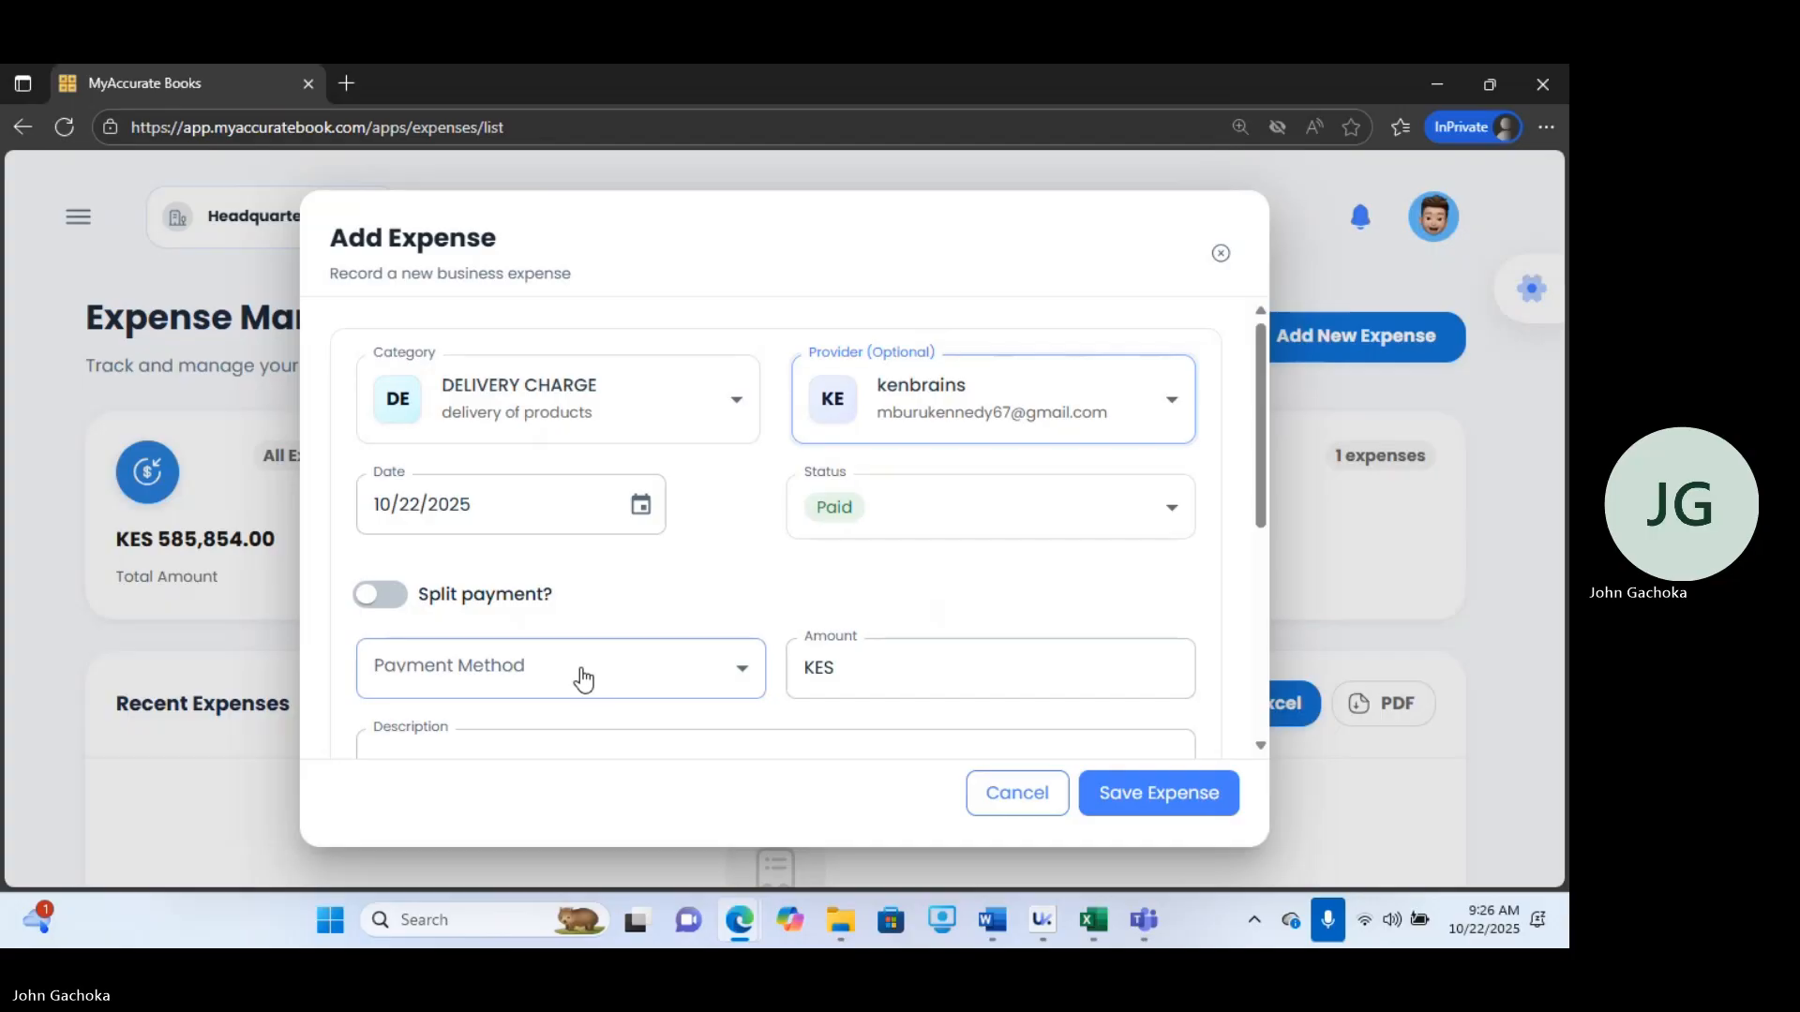
click(1023, 398)
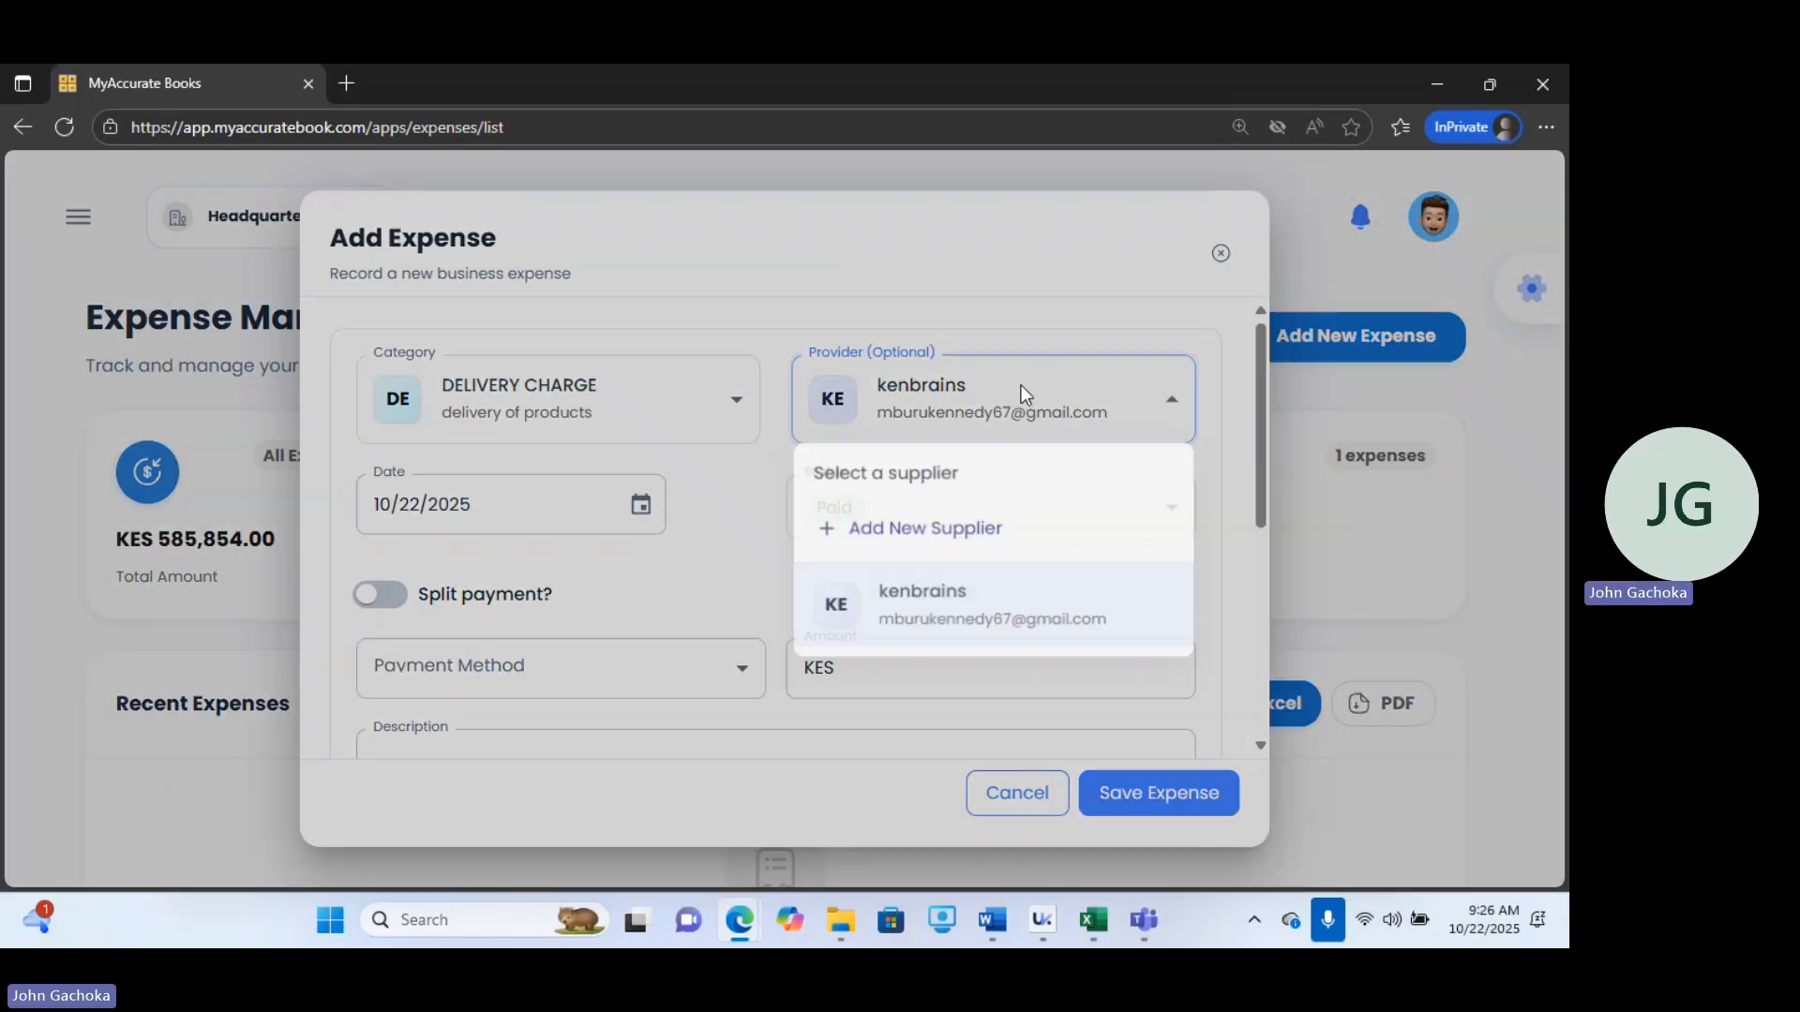
click(750, 548)
Choose CASH as the payment method and set the expense amount to 500.
click(559, 682)
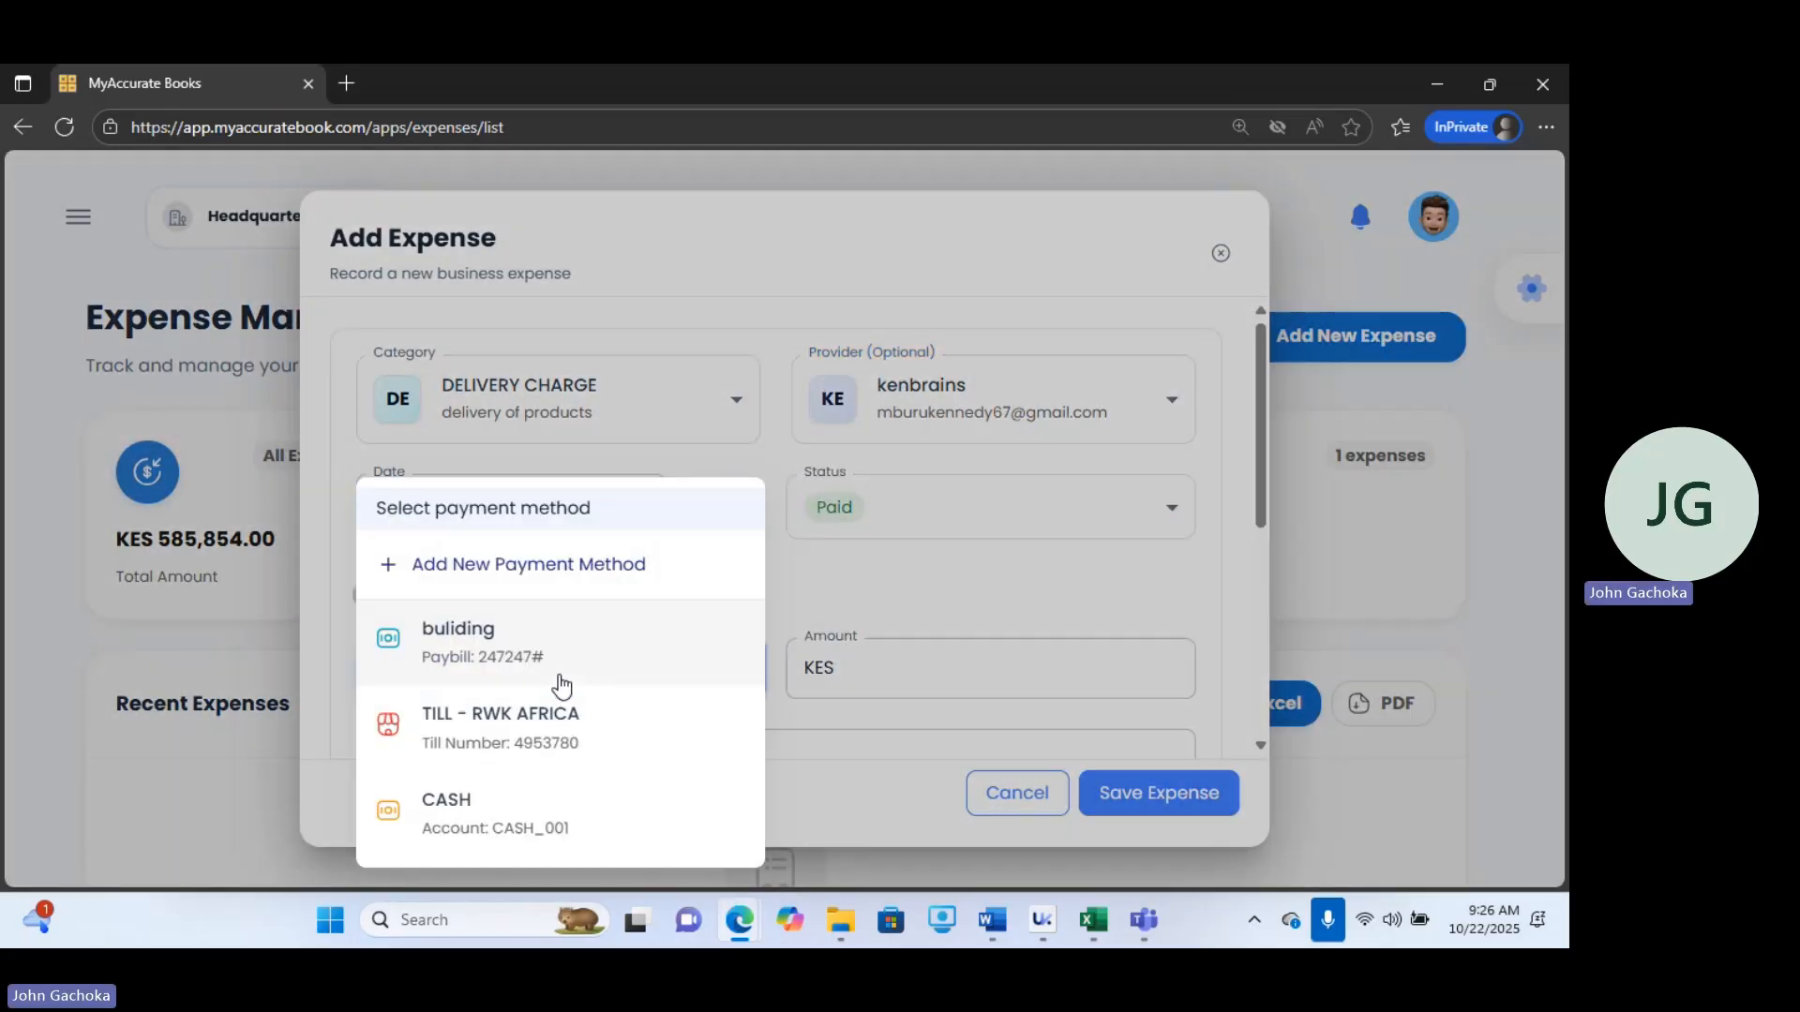
click(452, 820)
click(888, 682)
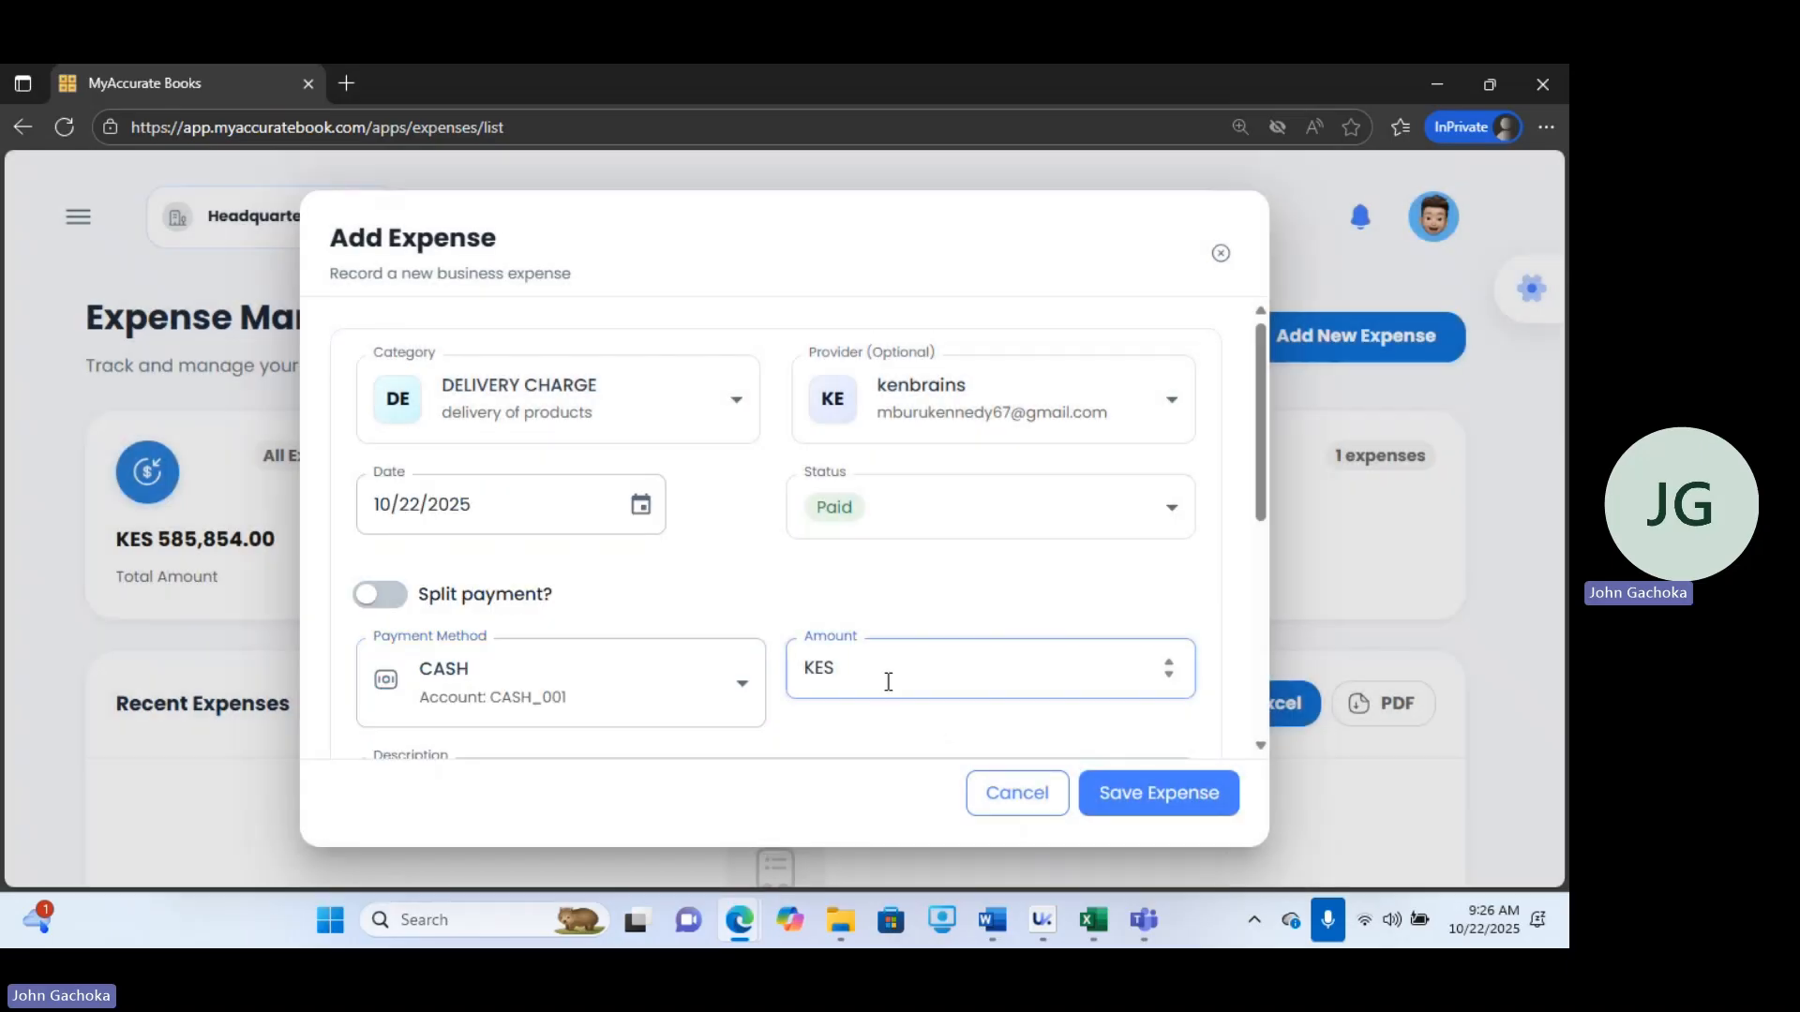
text(500)
Enter the expense description "Delivery of POS Thermo-Printer".
scroll(1266, 610, down, 3)
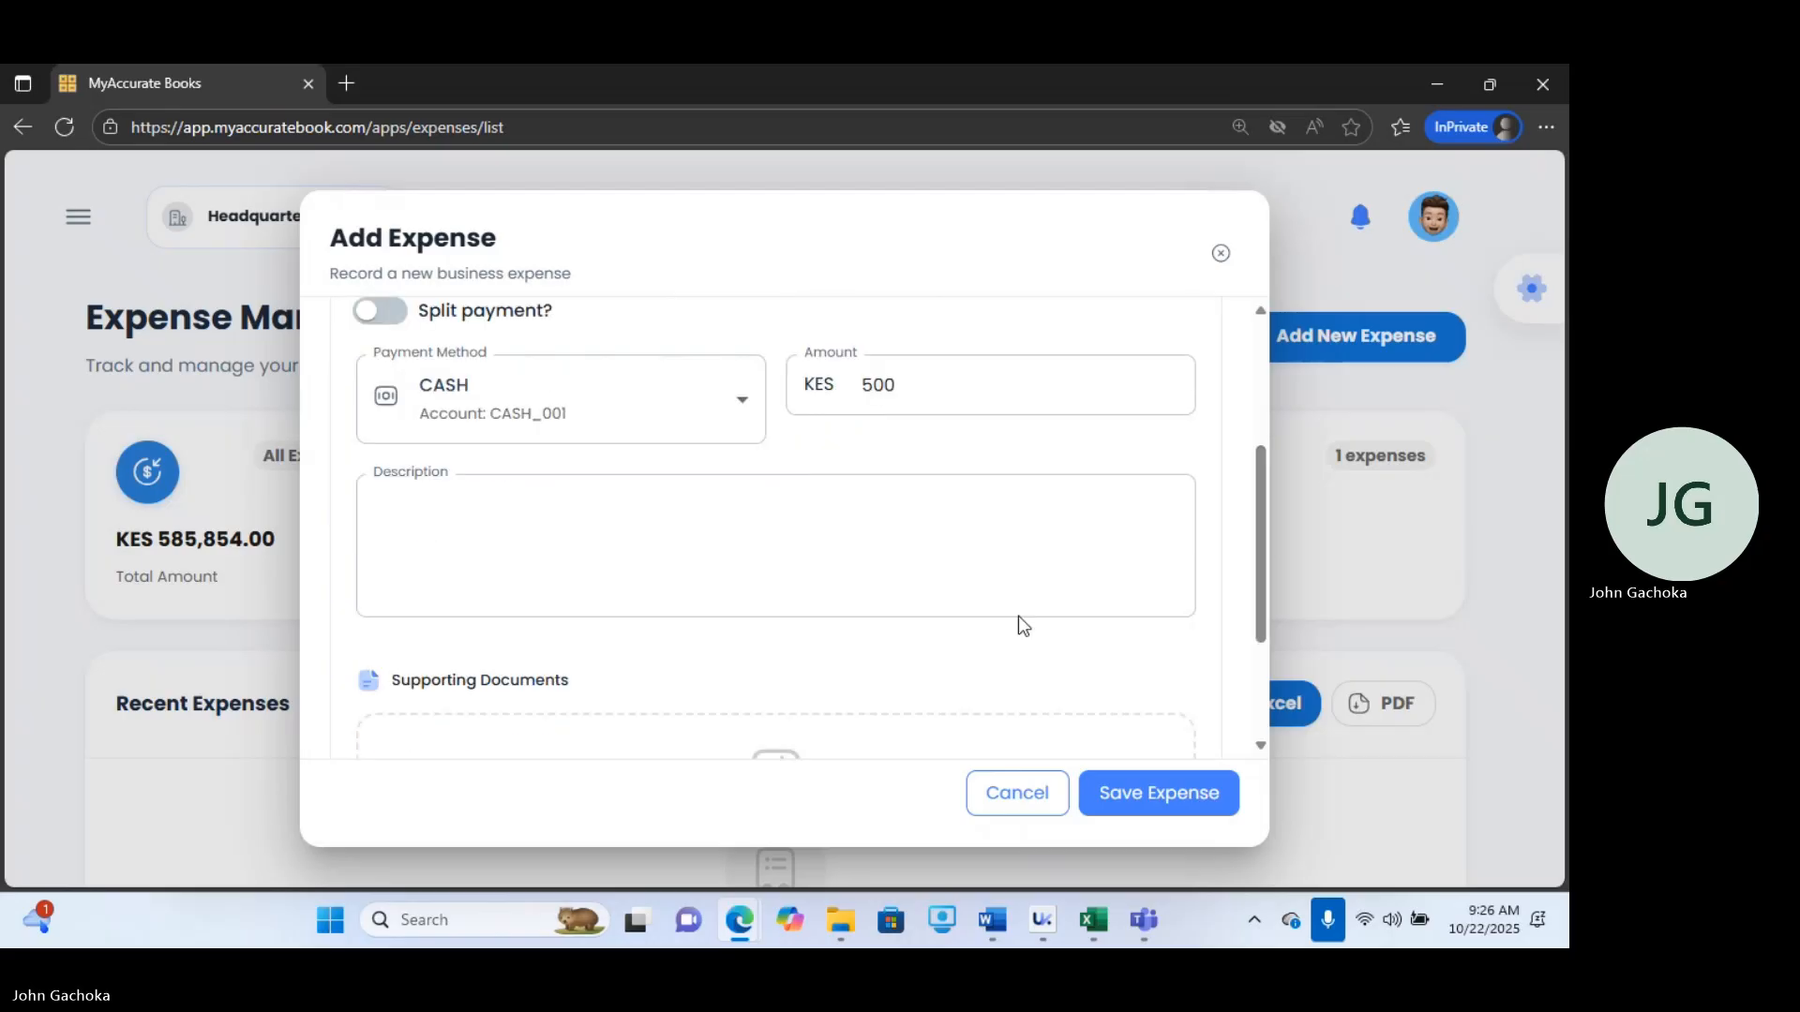
click(720, 514)
text(Delivery o)
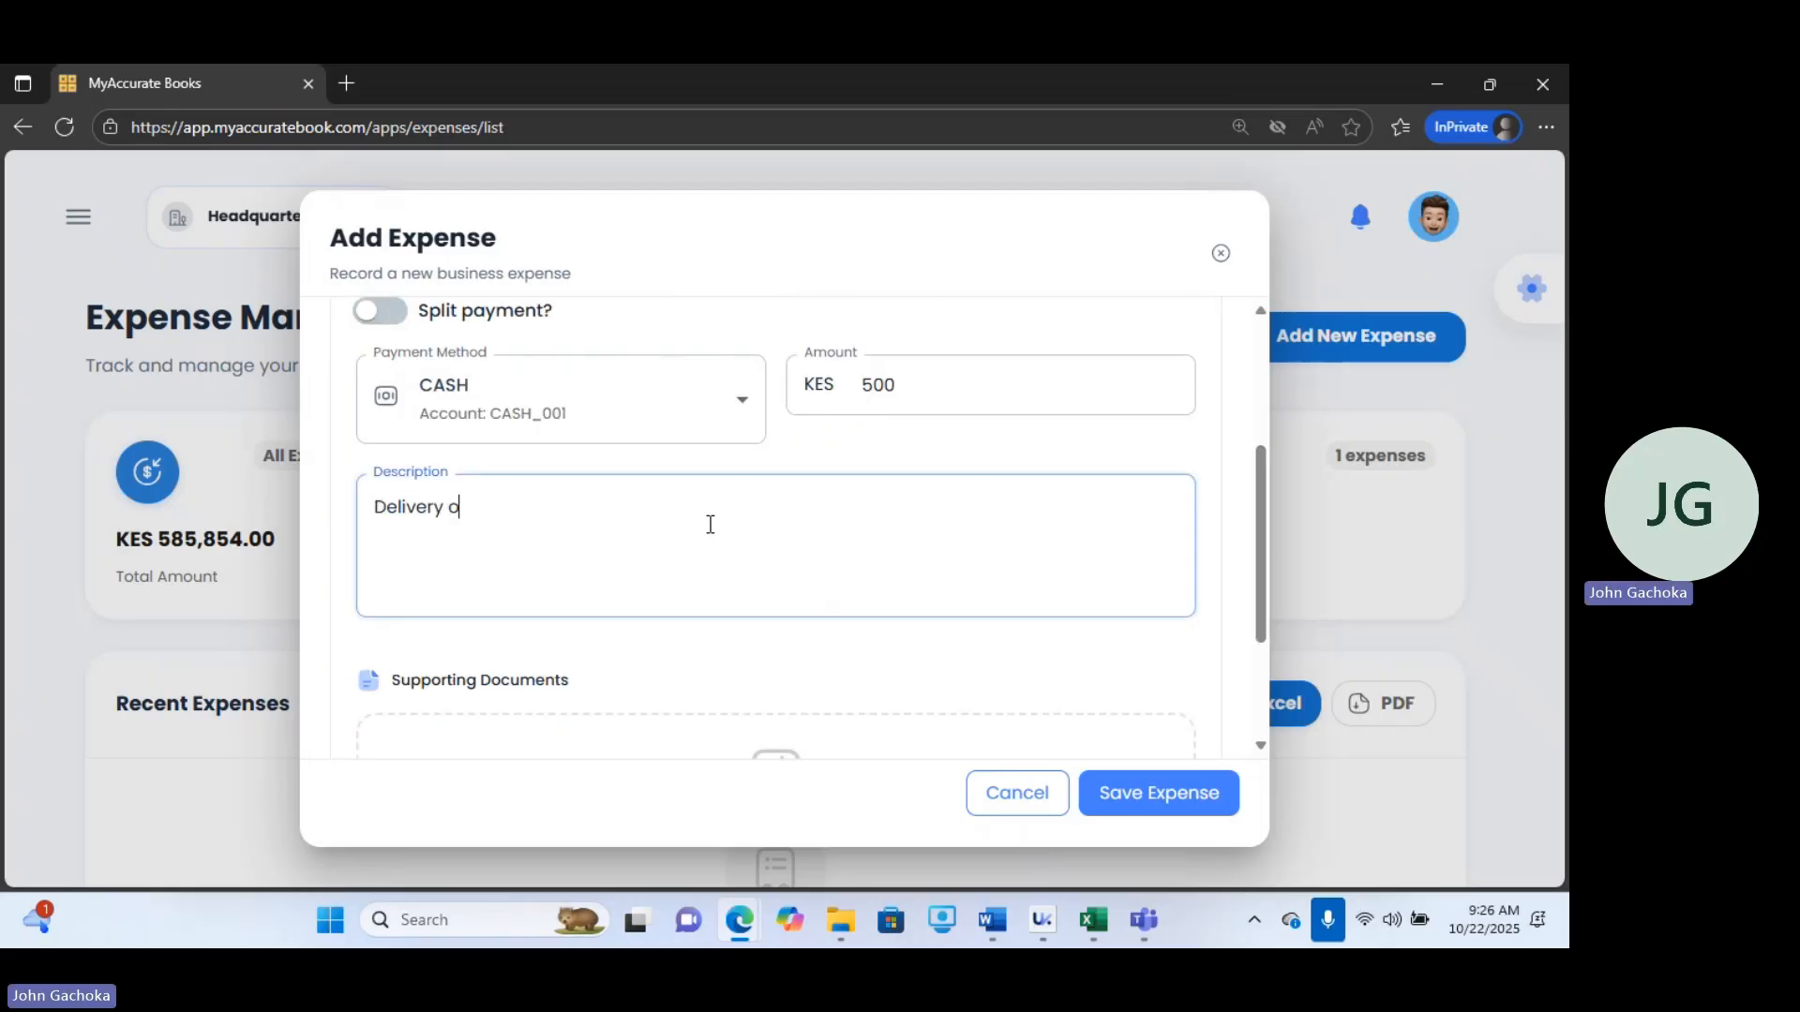
text(f POS Thermo-Pri)
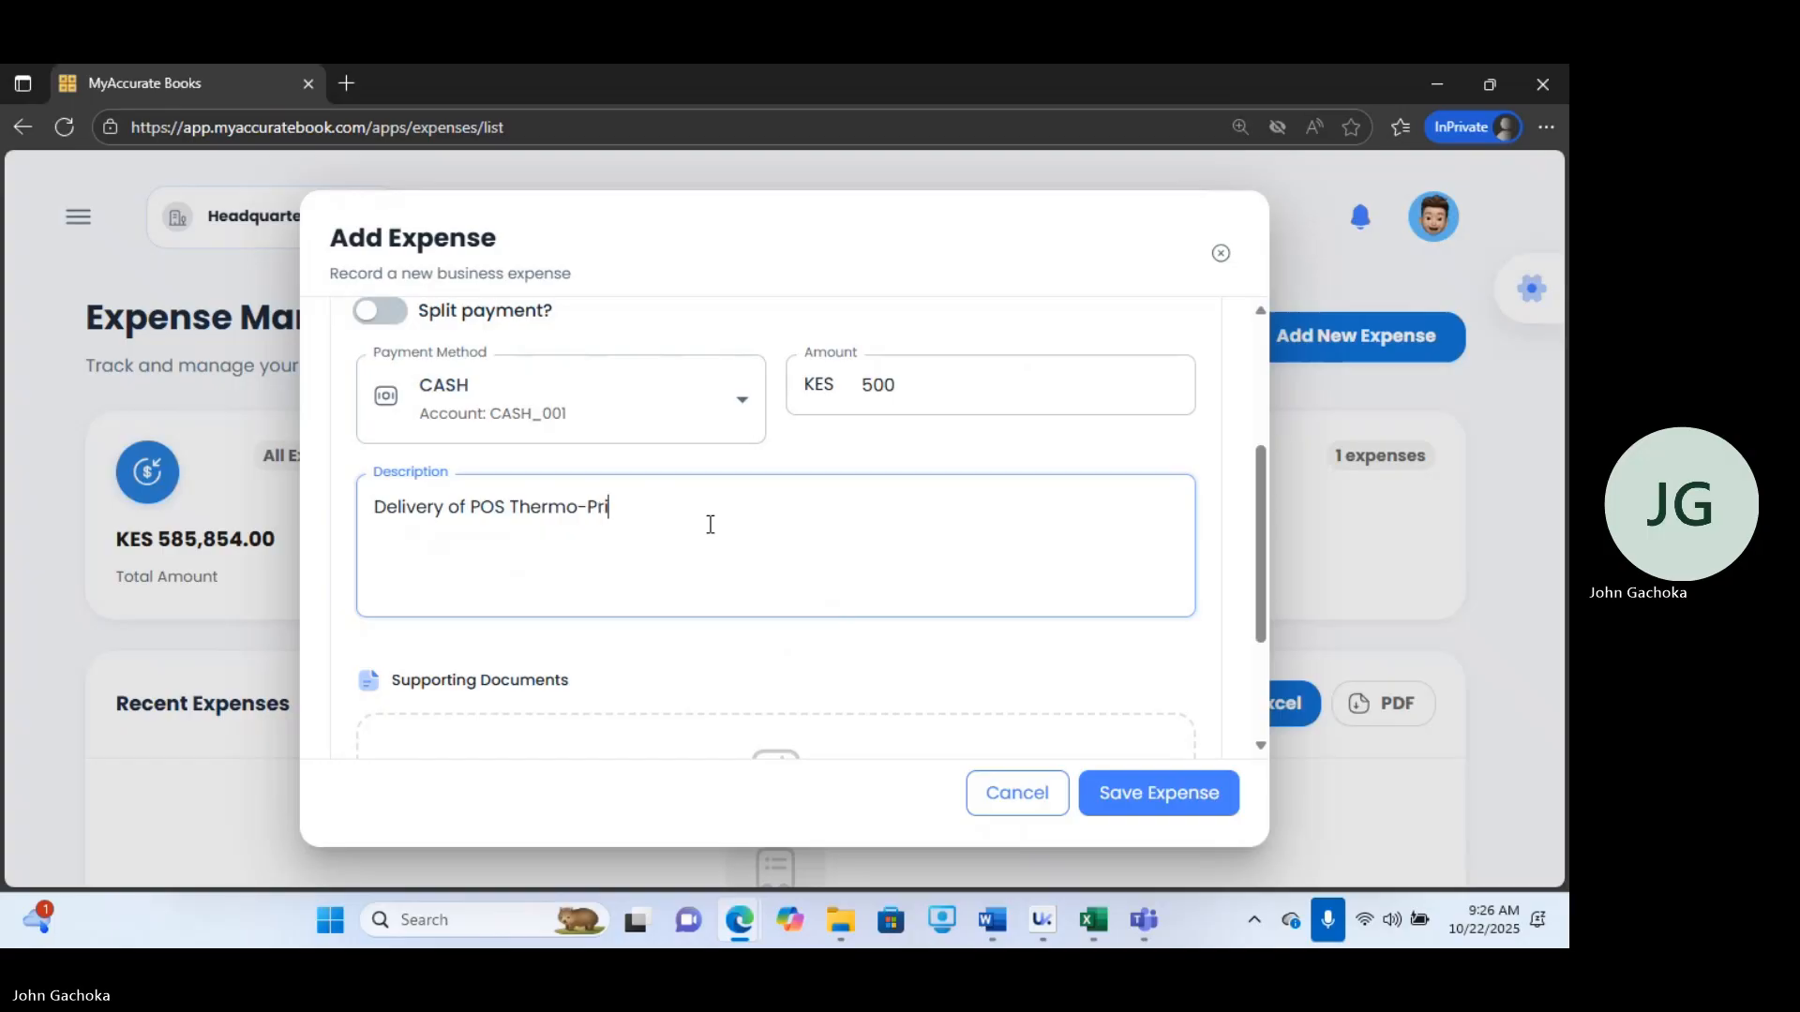
text(nter to)
key(BackSpace)
key(BackSpace)
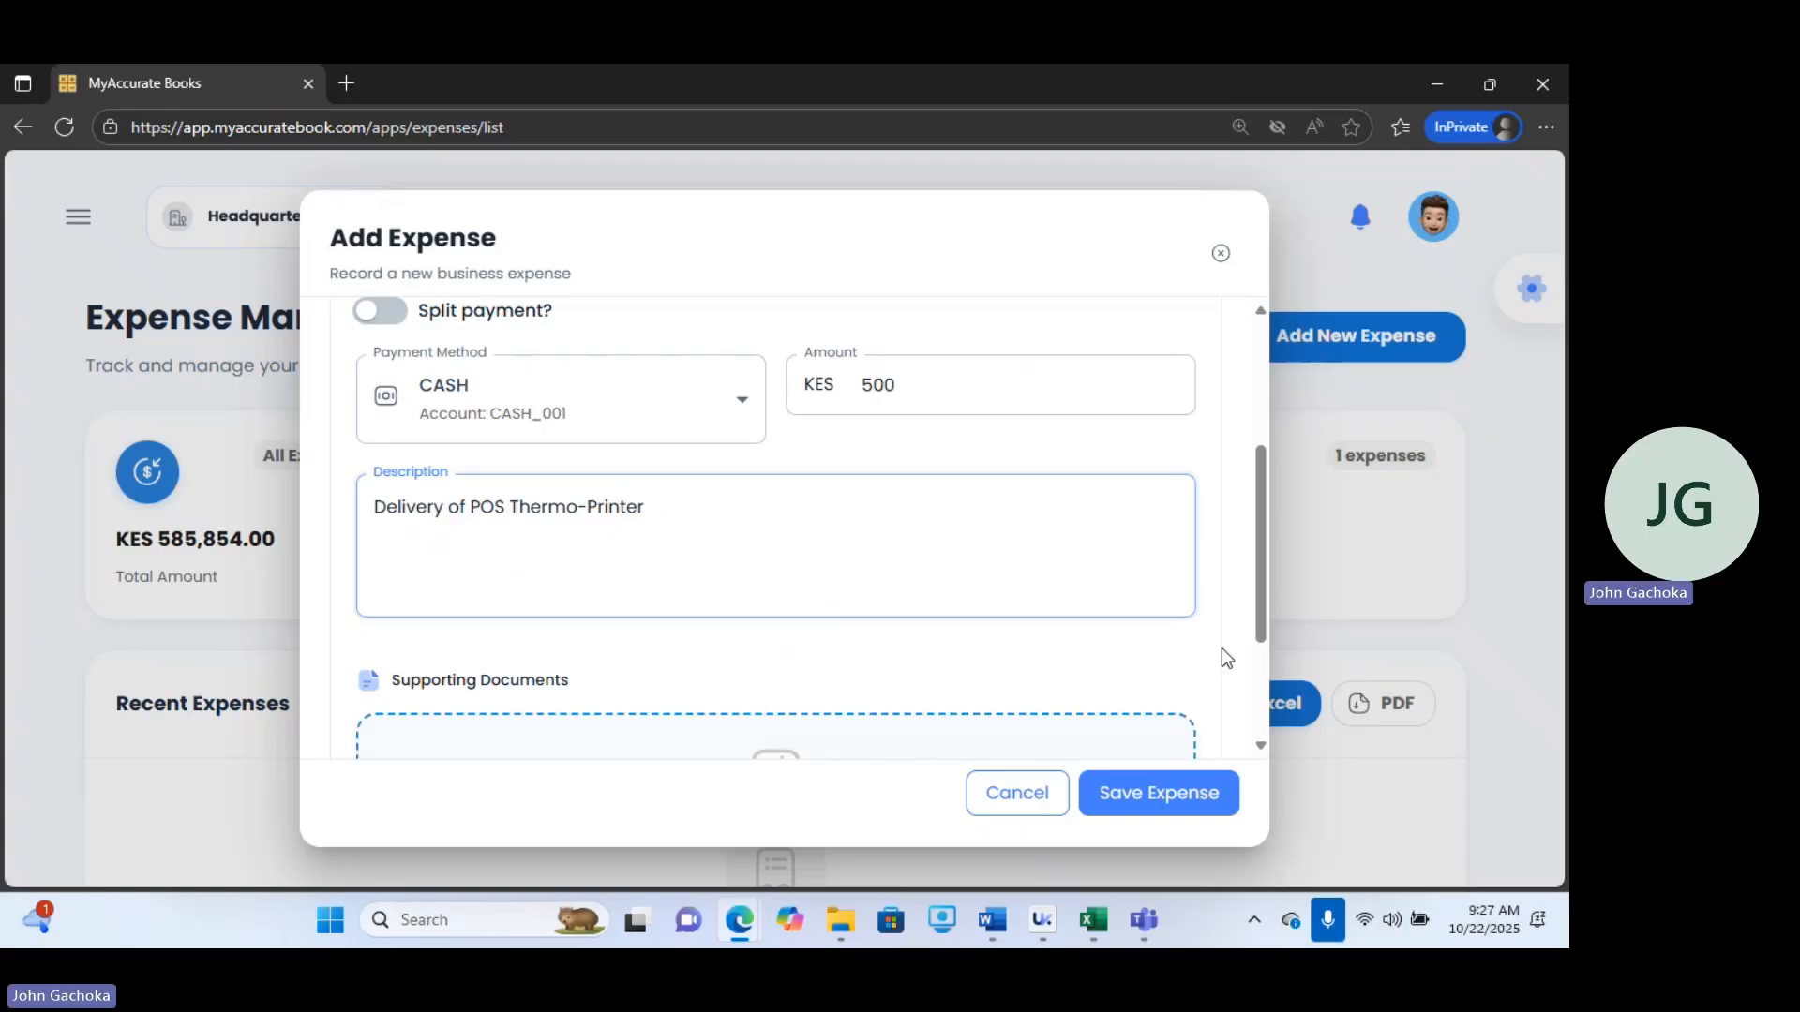
Save the new delivery charge expense.
drag(1257, 608, 1276, 682)
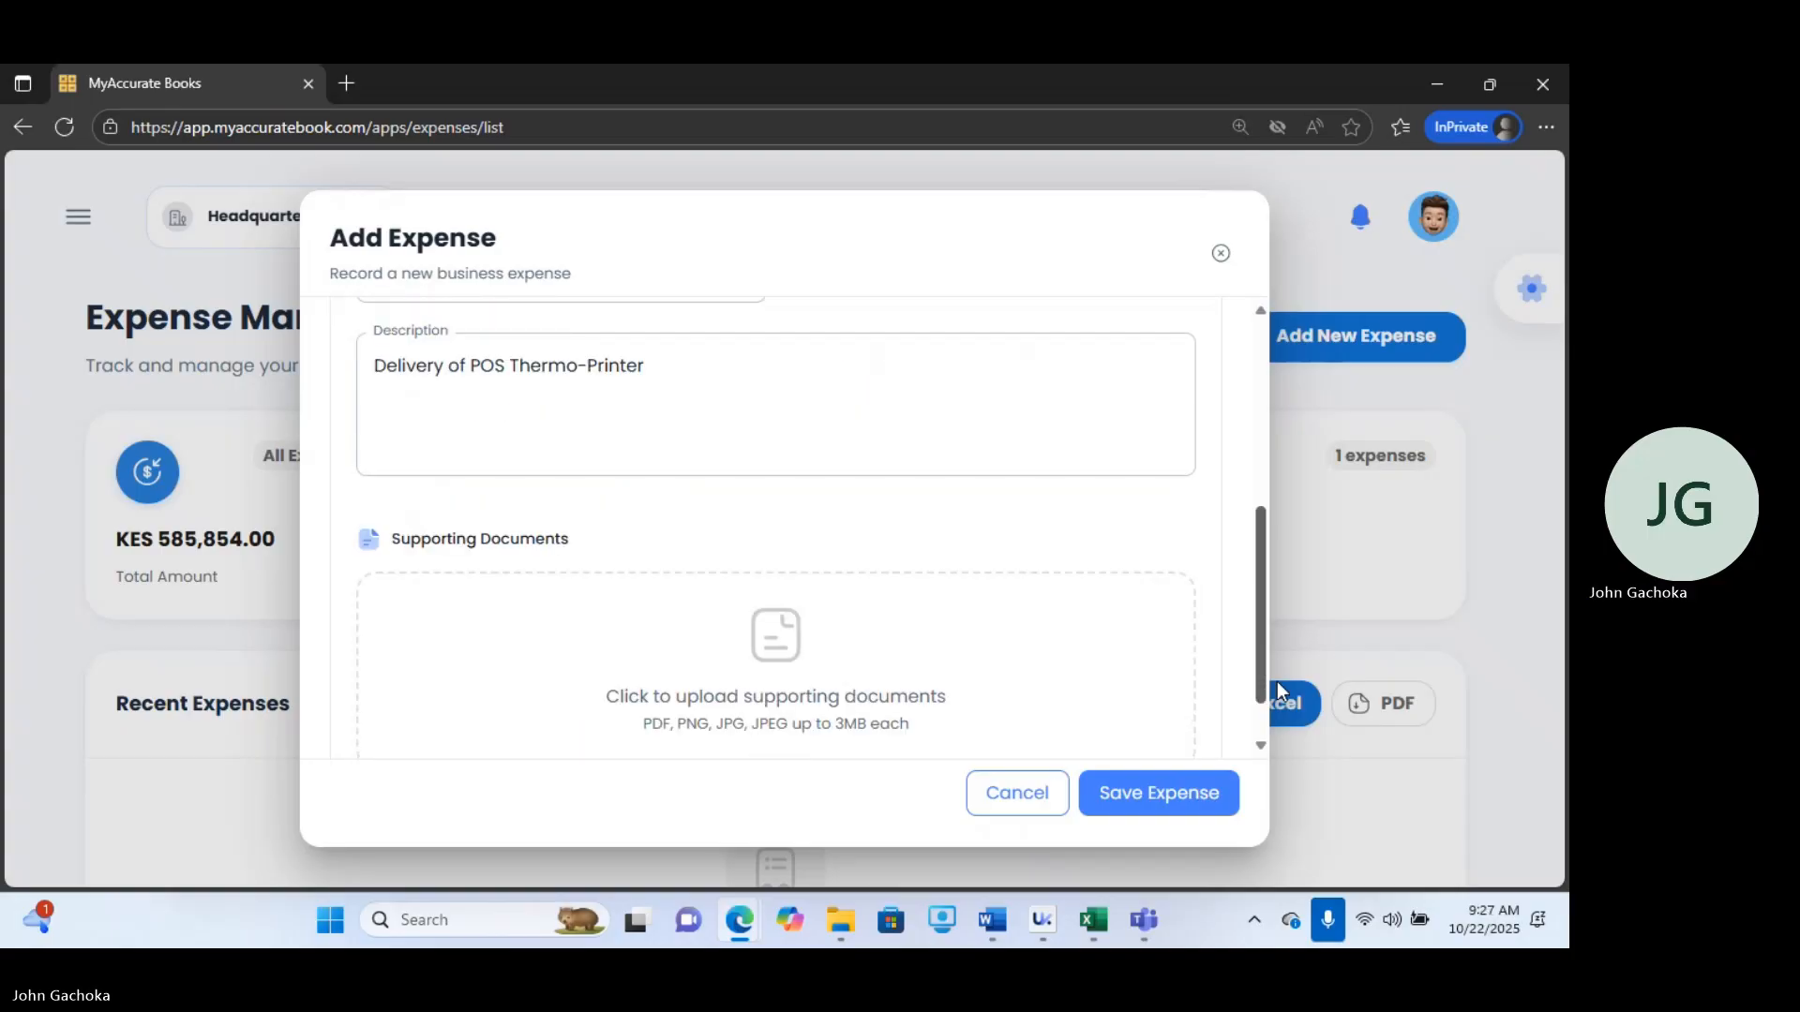
scroll(844, 691, down, 2)
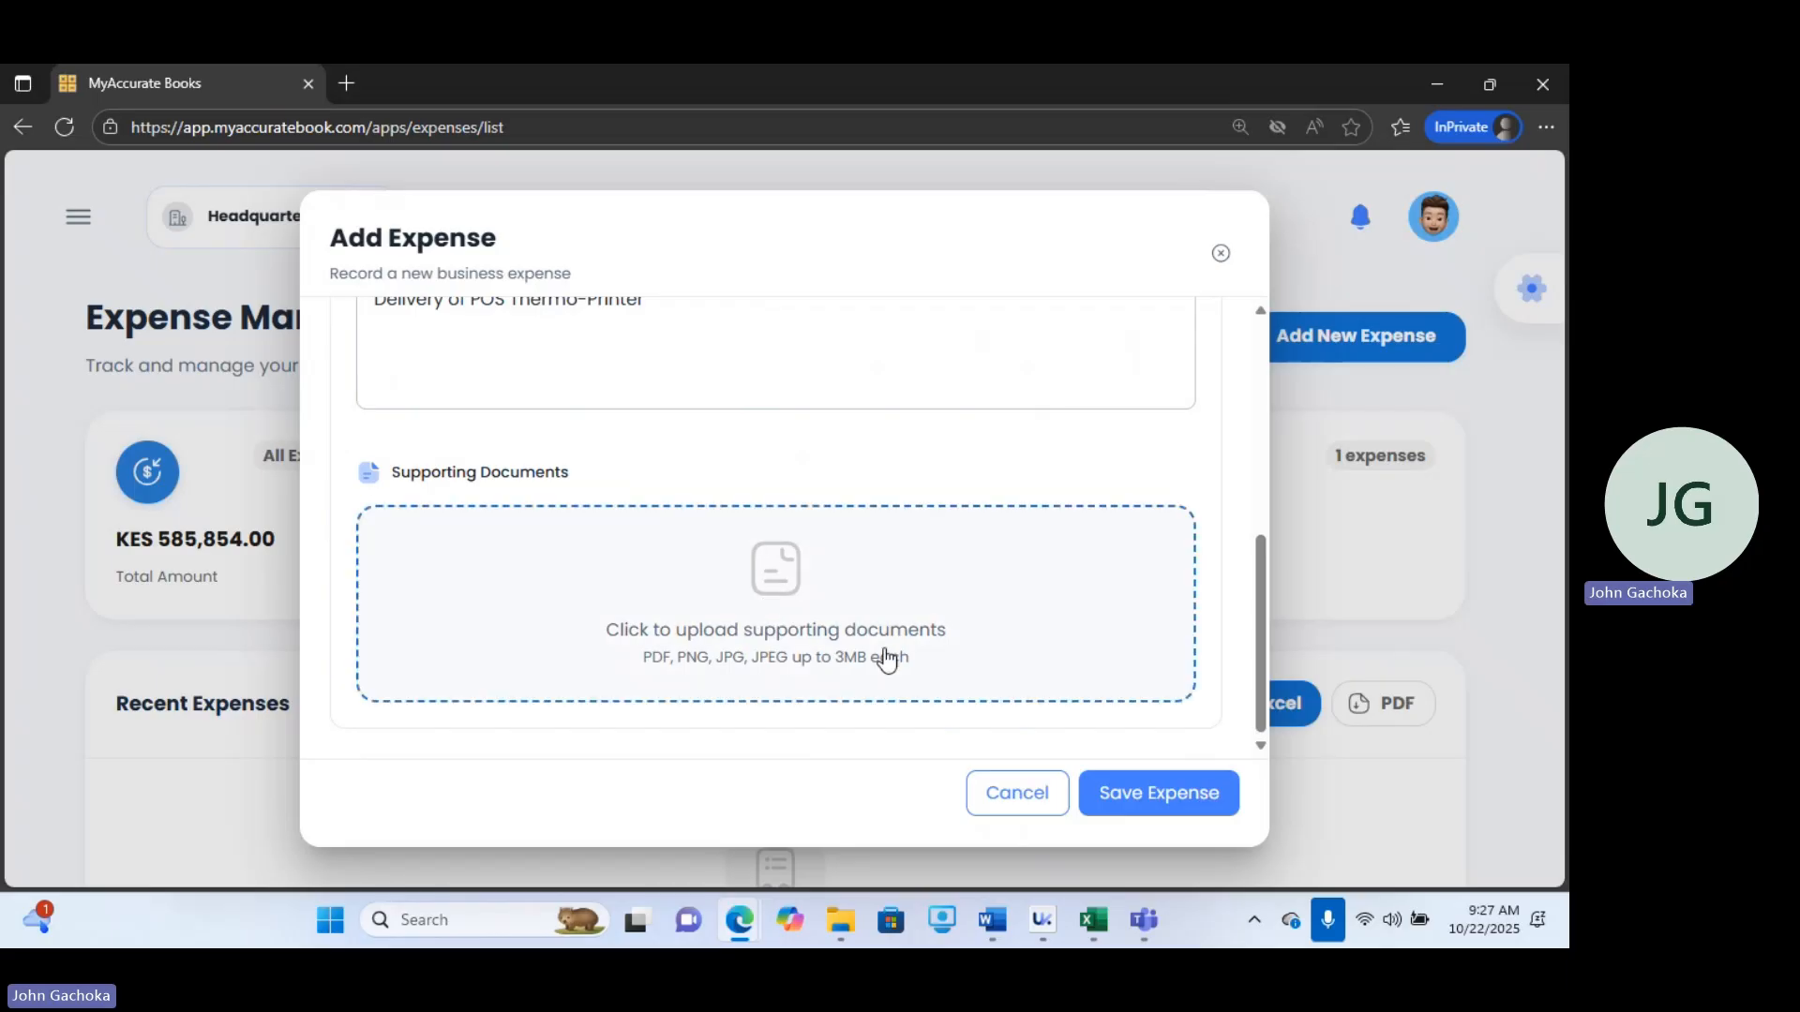
click(1170, 795)
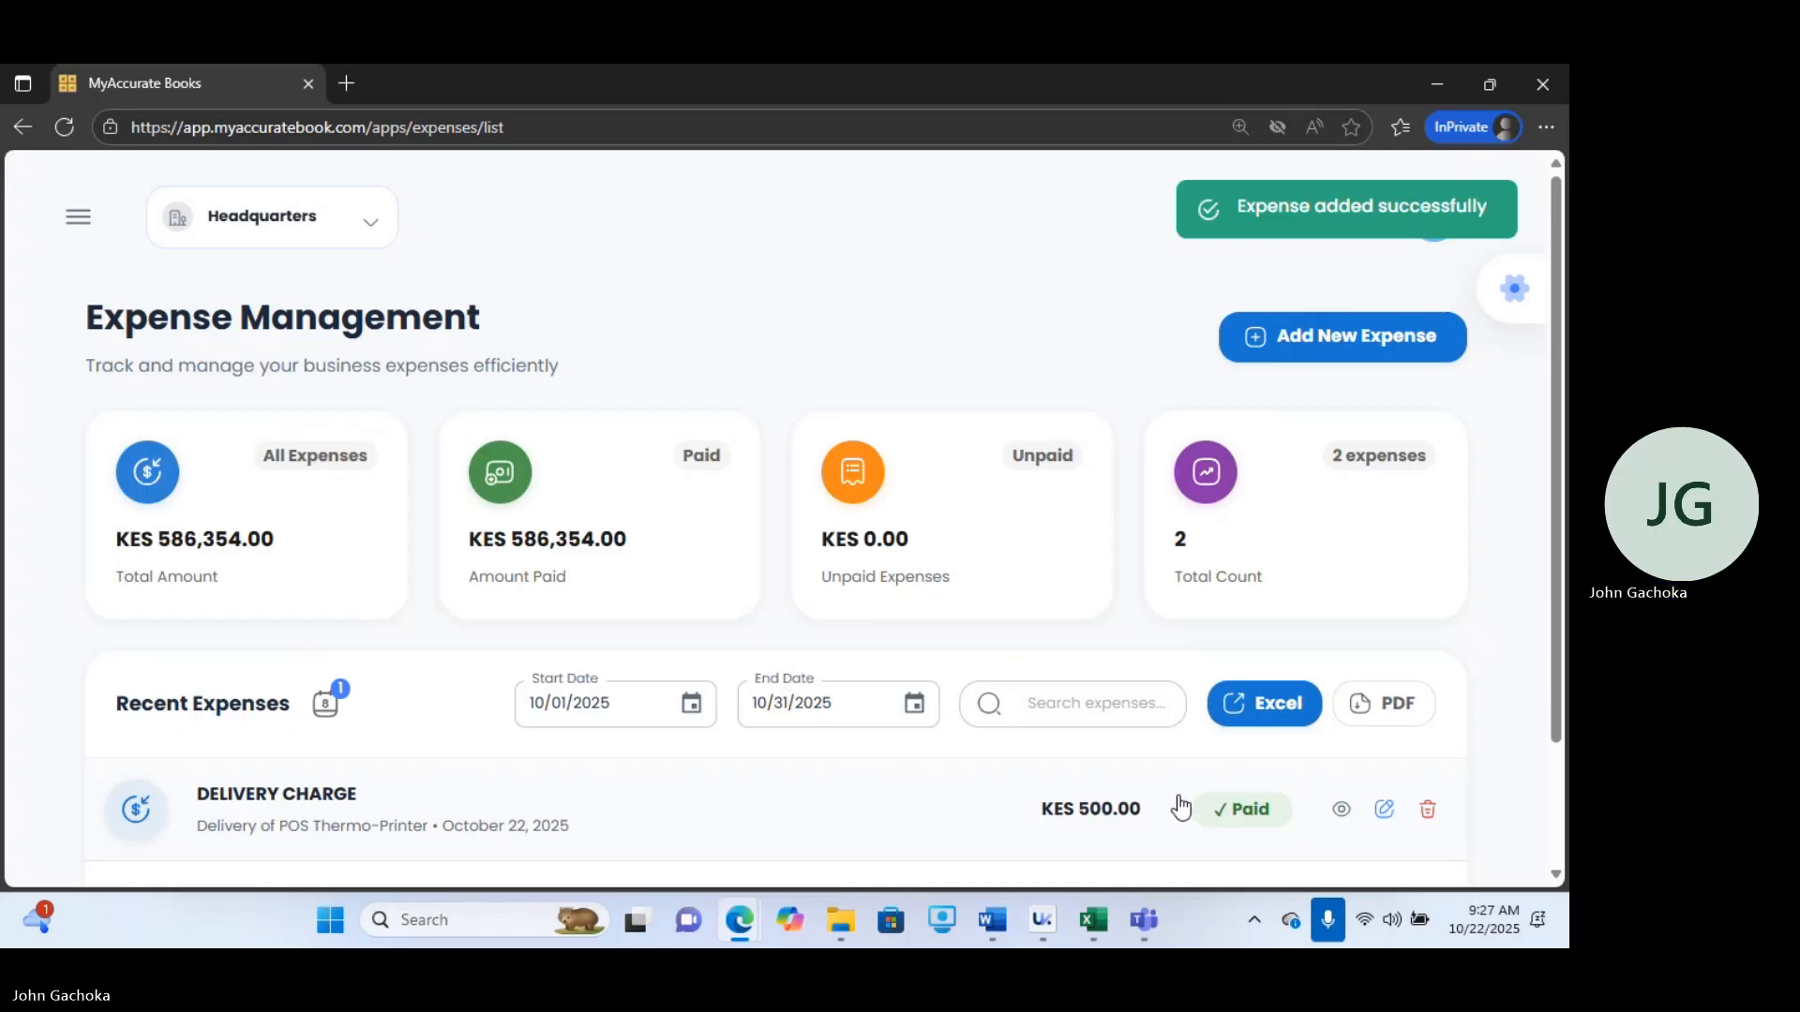
Open the Customers page from the navigation menu.
mouse_move(1092, 920)
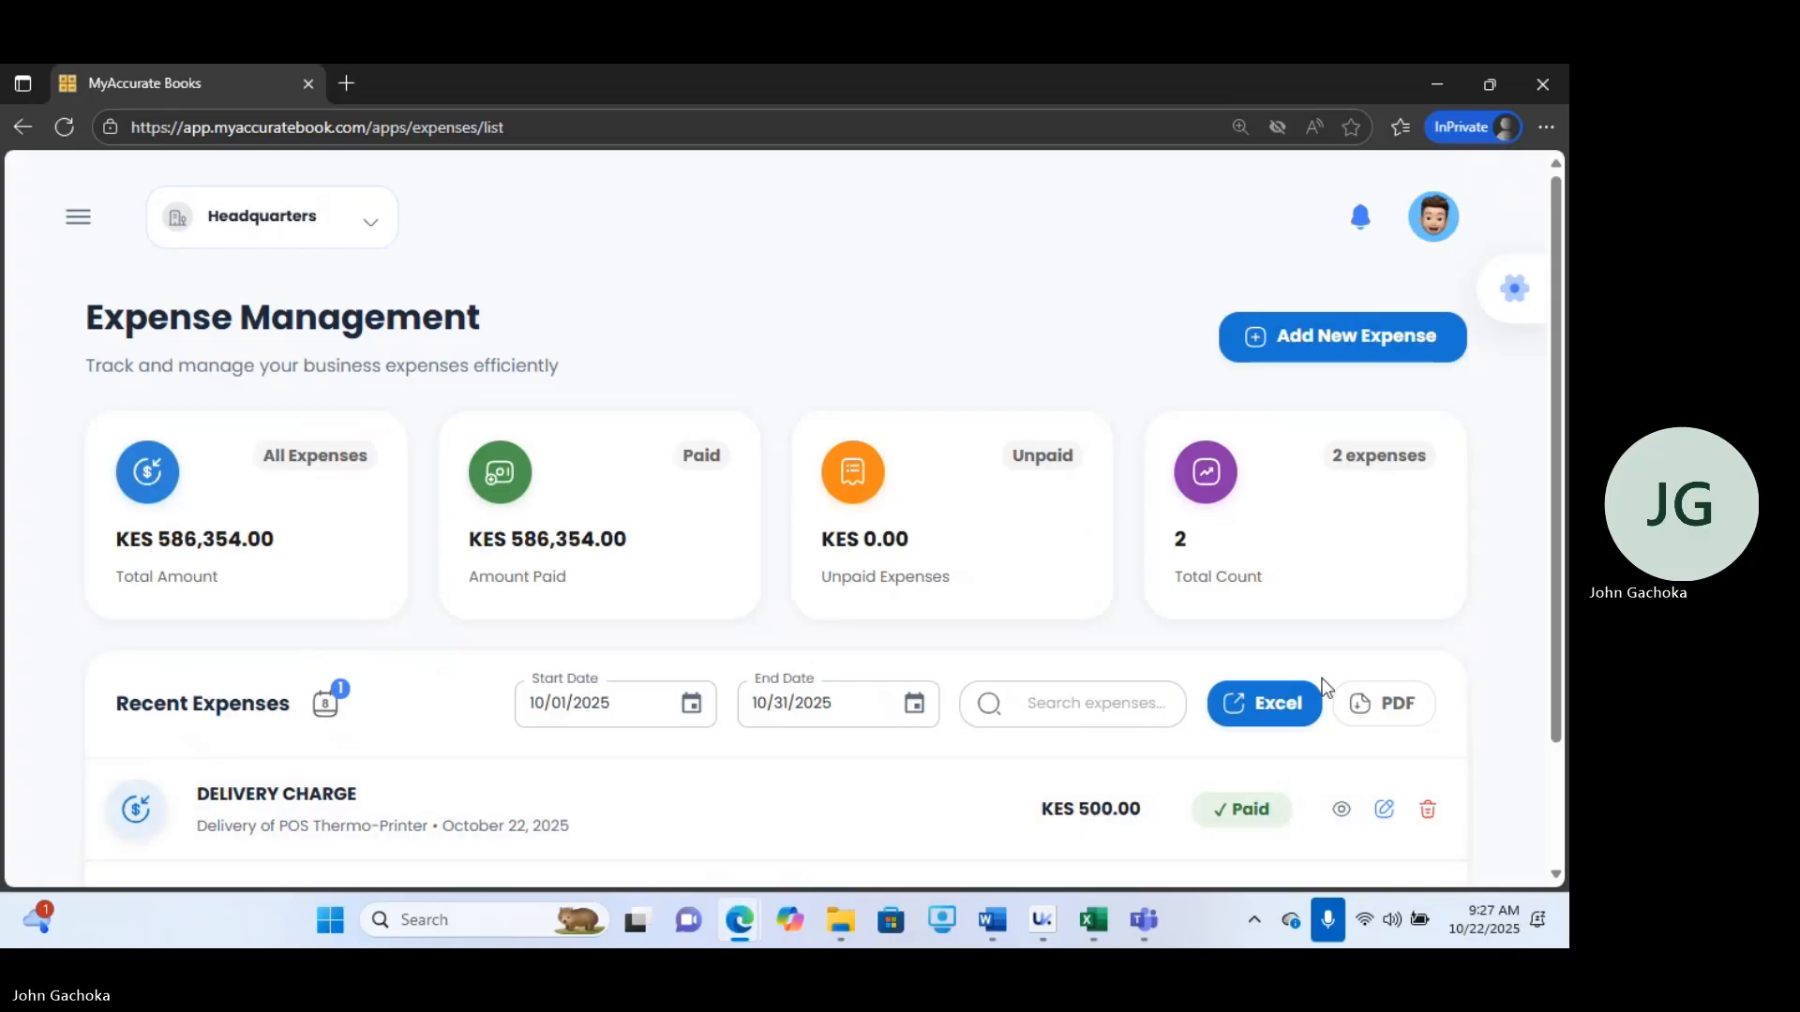
click(74, 227)
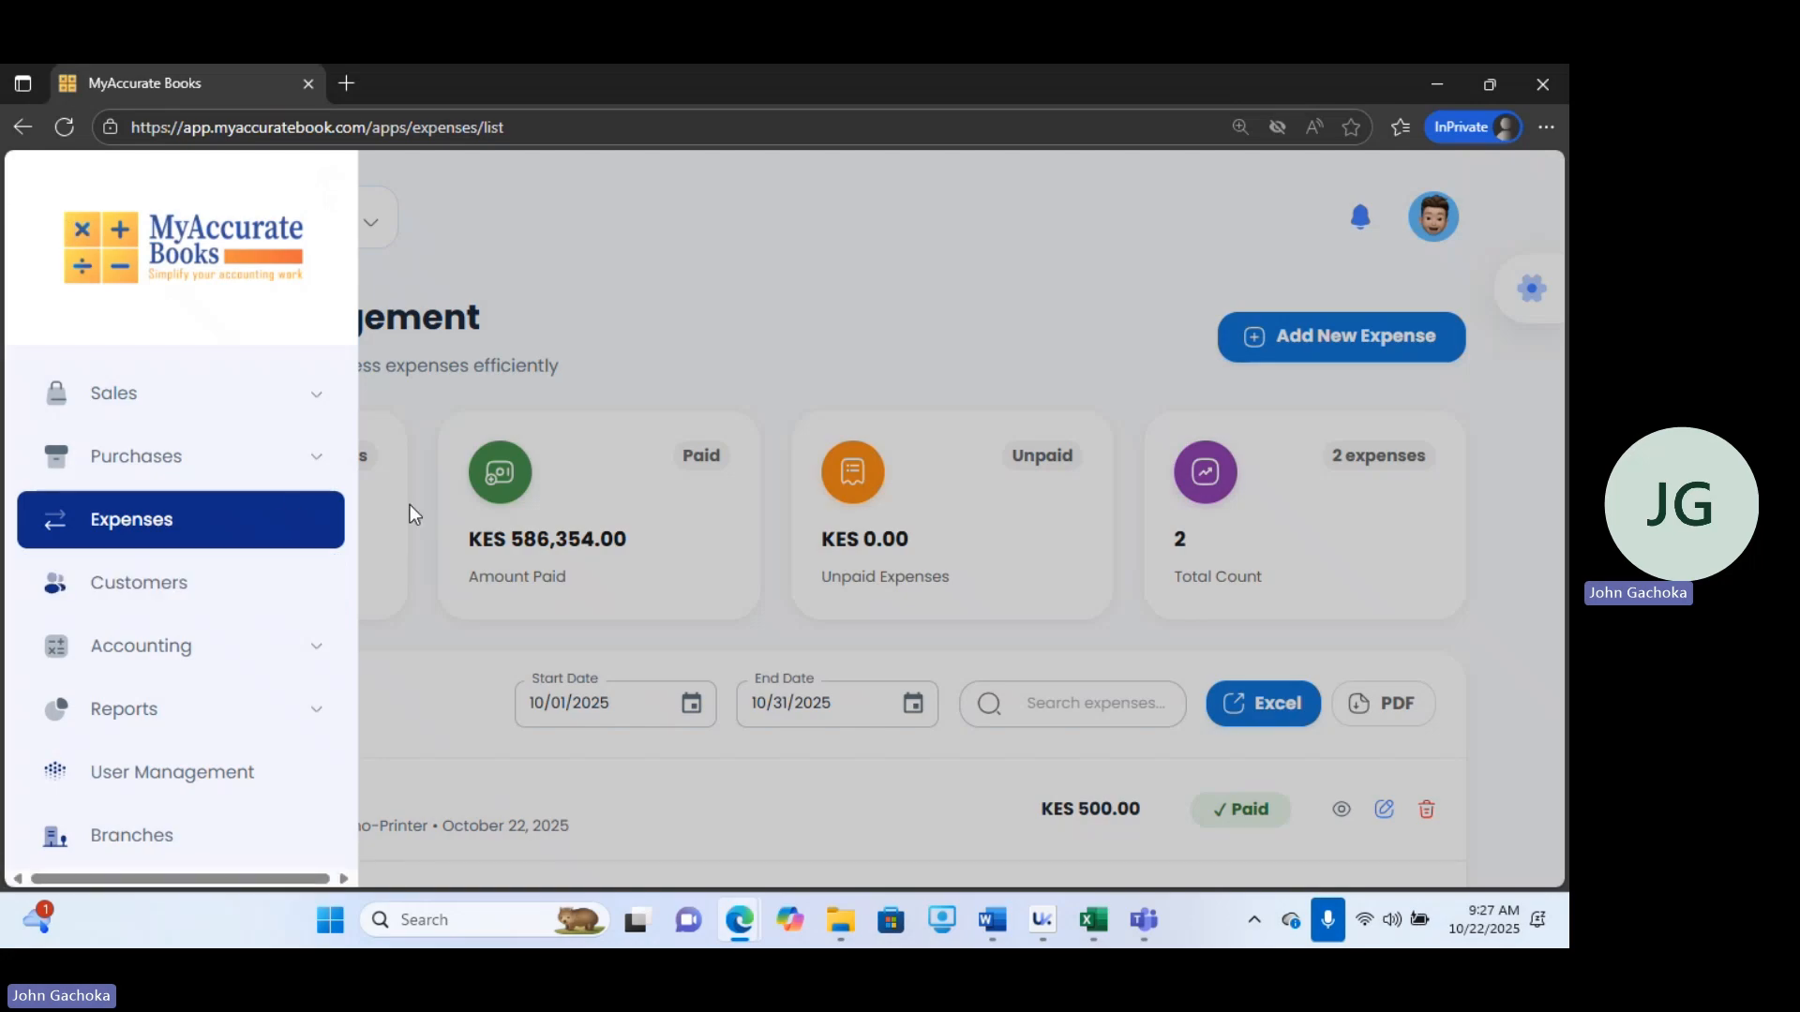
click(164, 600)
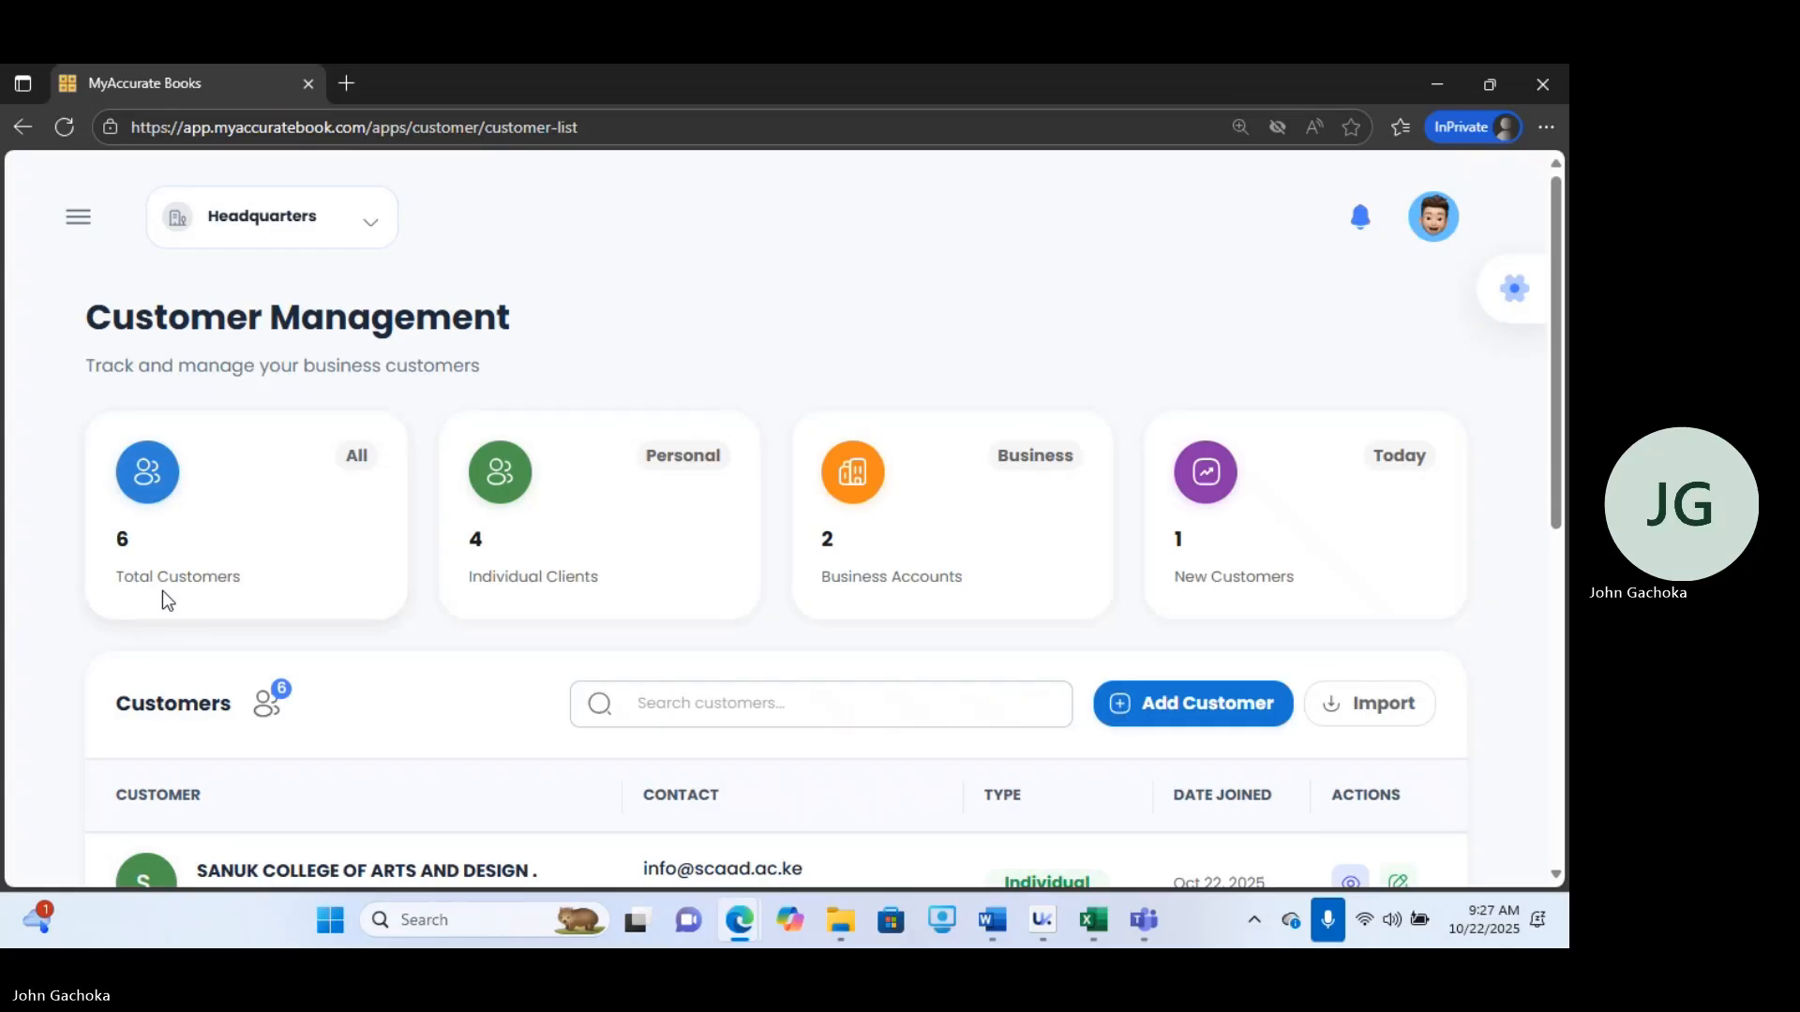
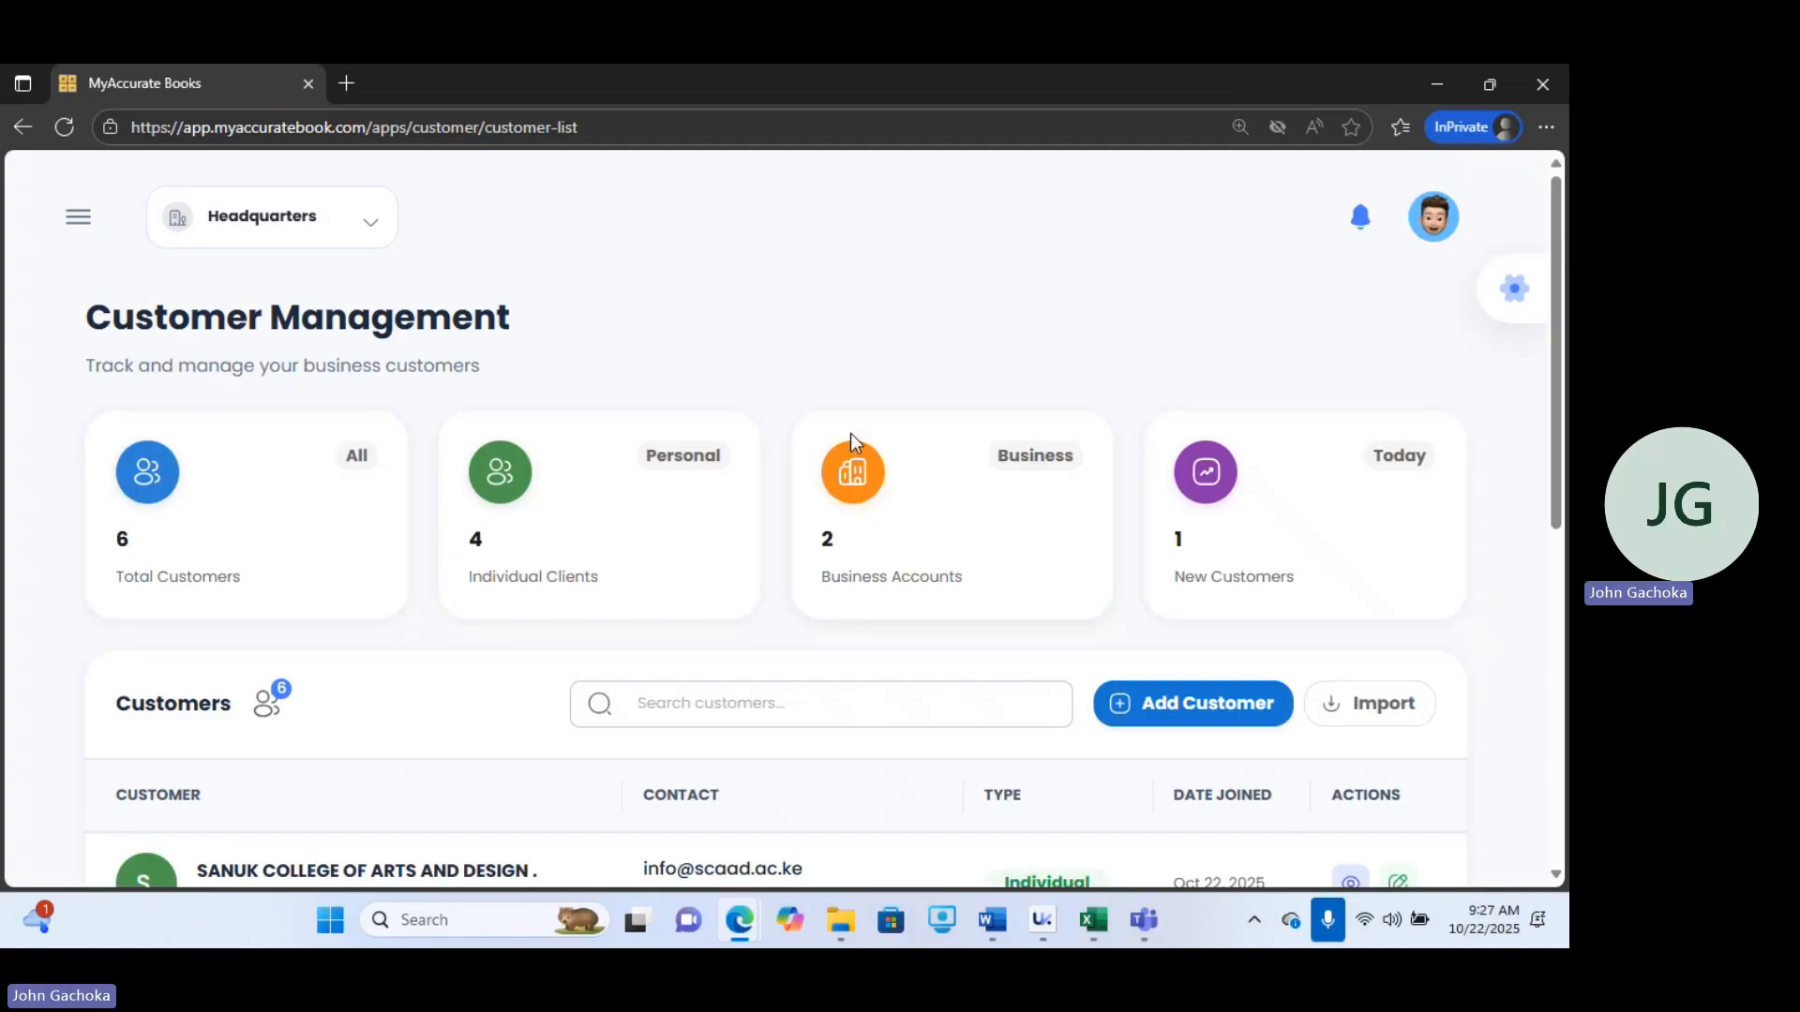
View the SANUK College of Arts and Design customer's details and report, then scroll through the customer list.
drag(1568, 388, 1568, 502)
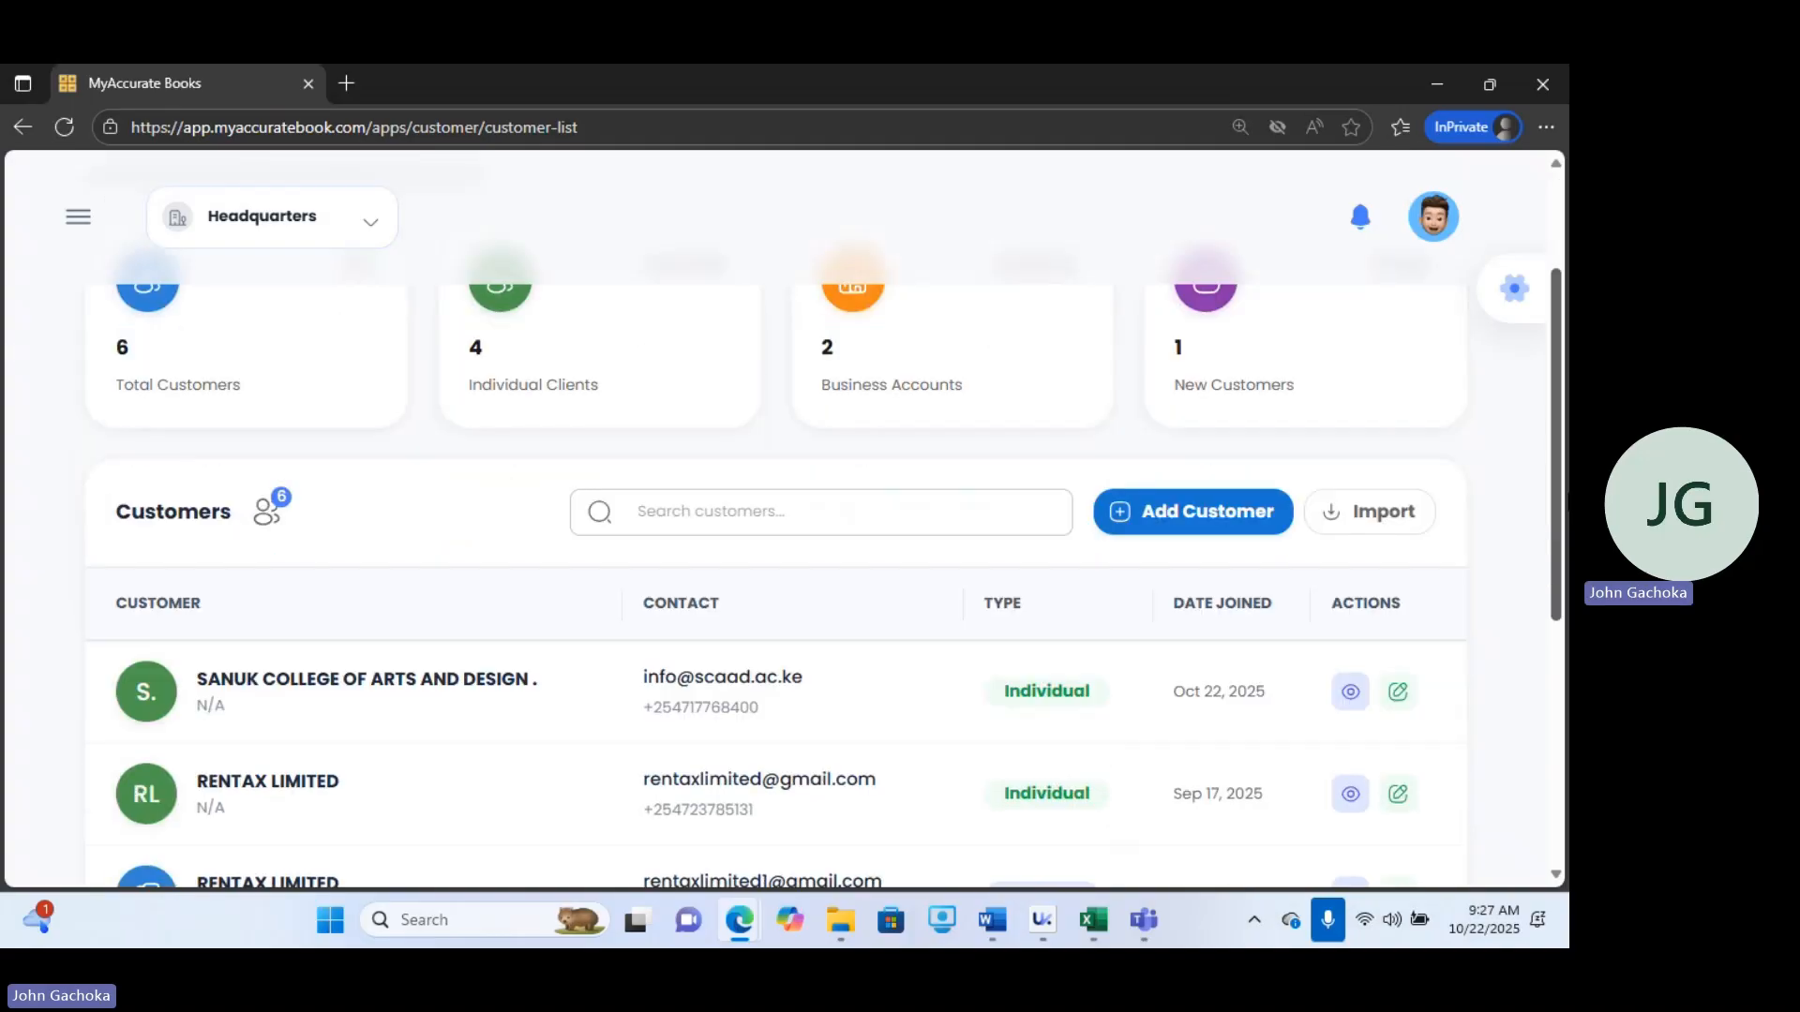
click(1355, 705)
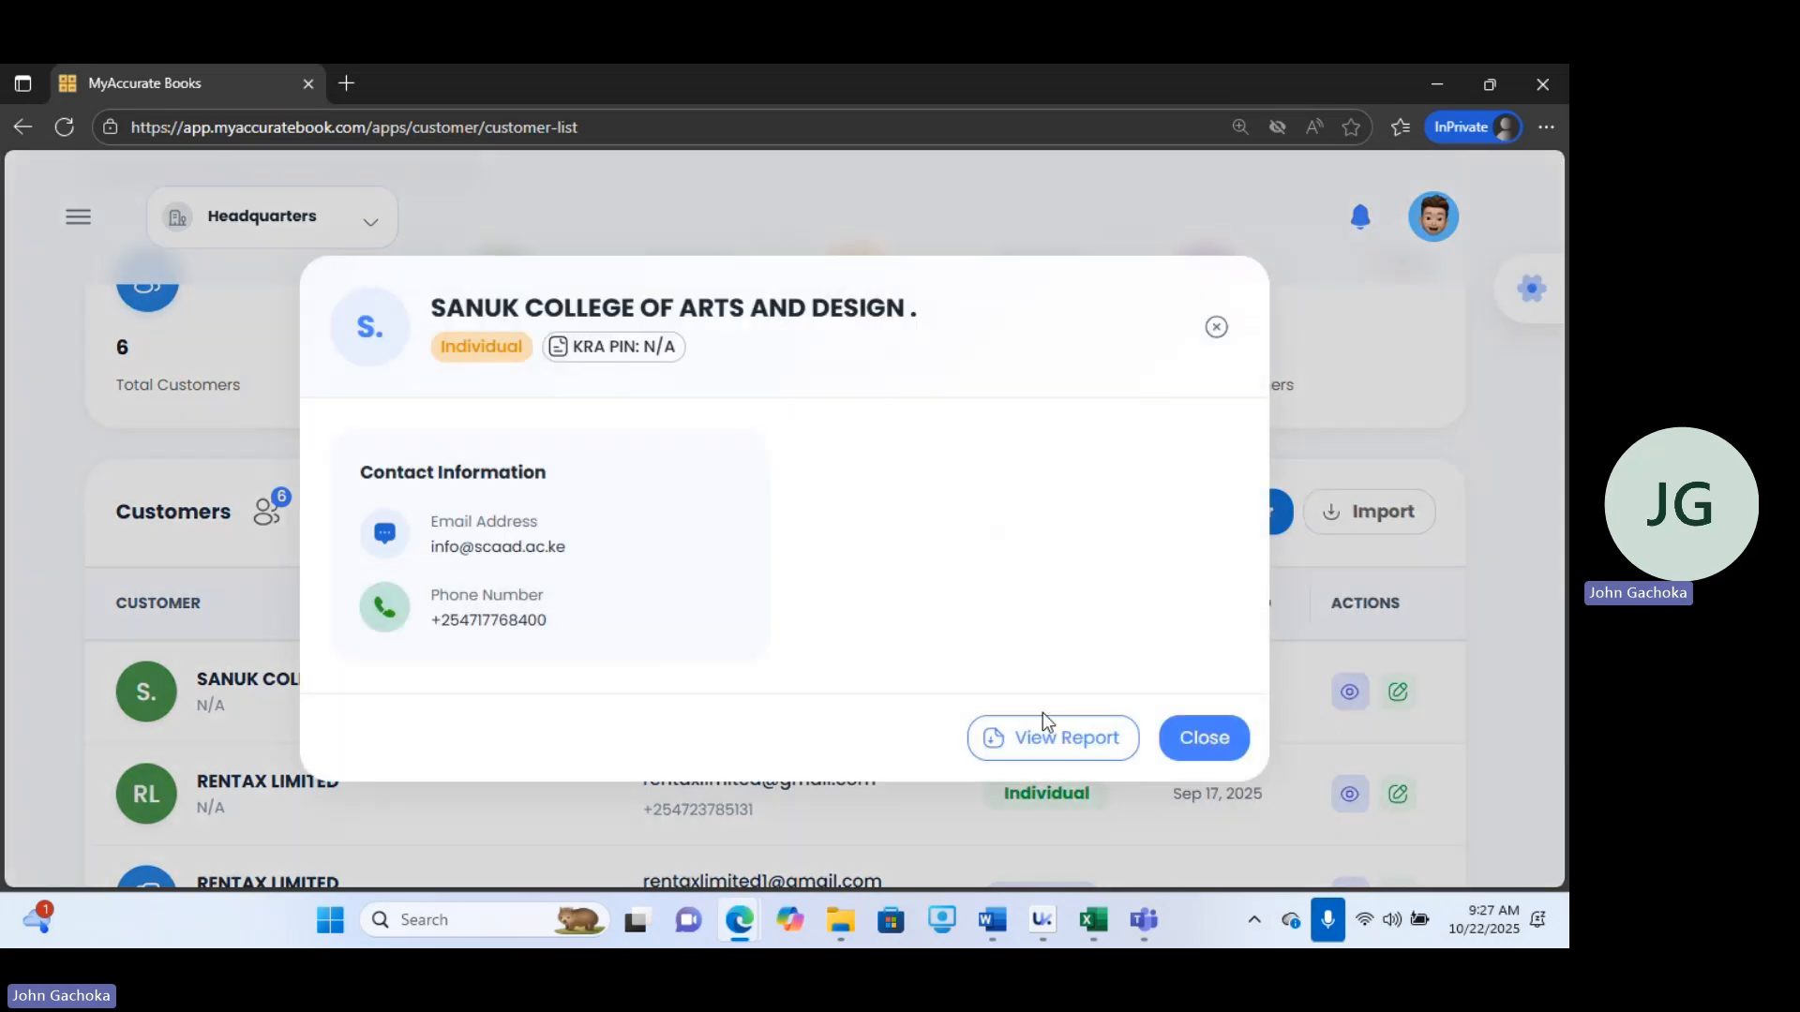
click(1048, 738)
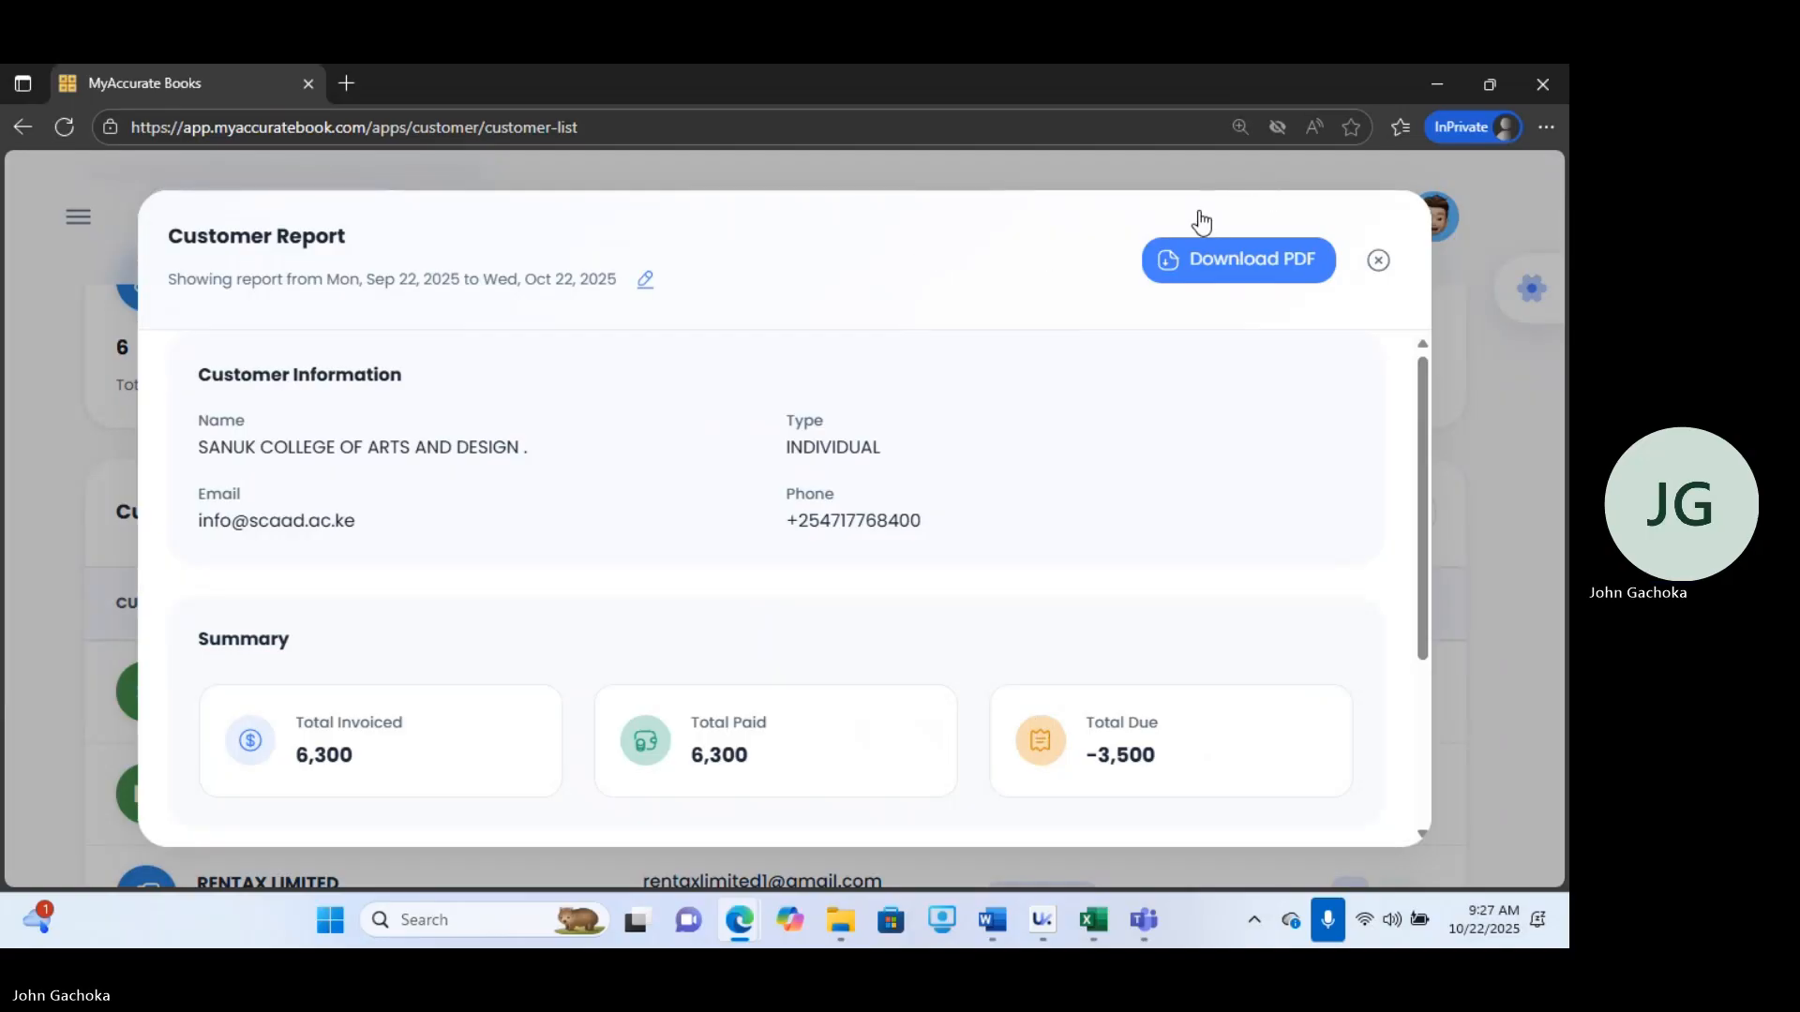
click(1247, 188)
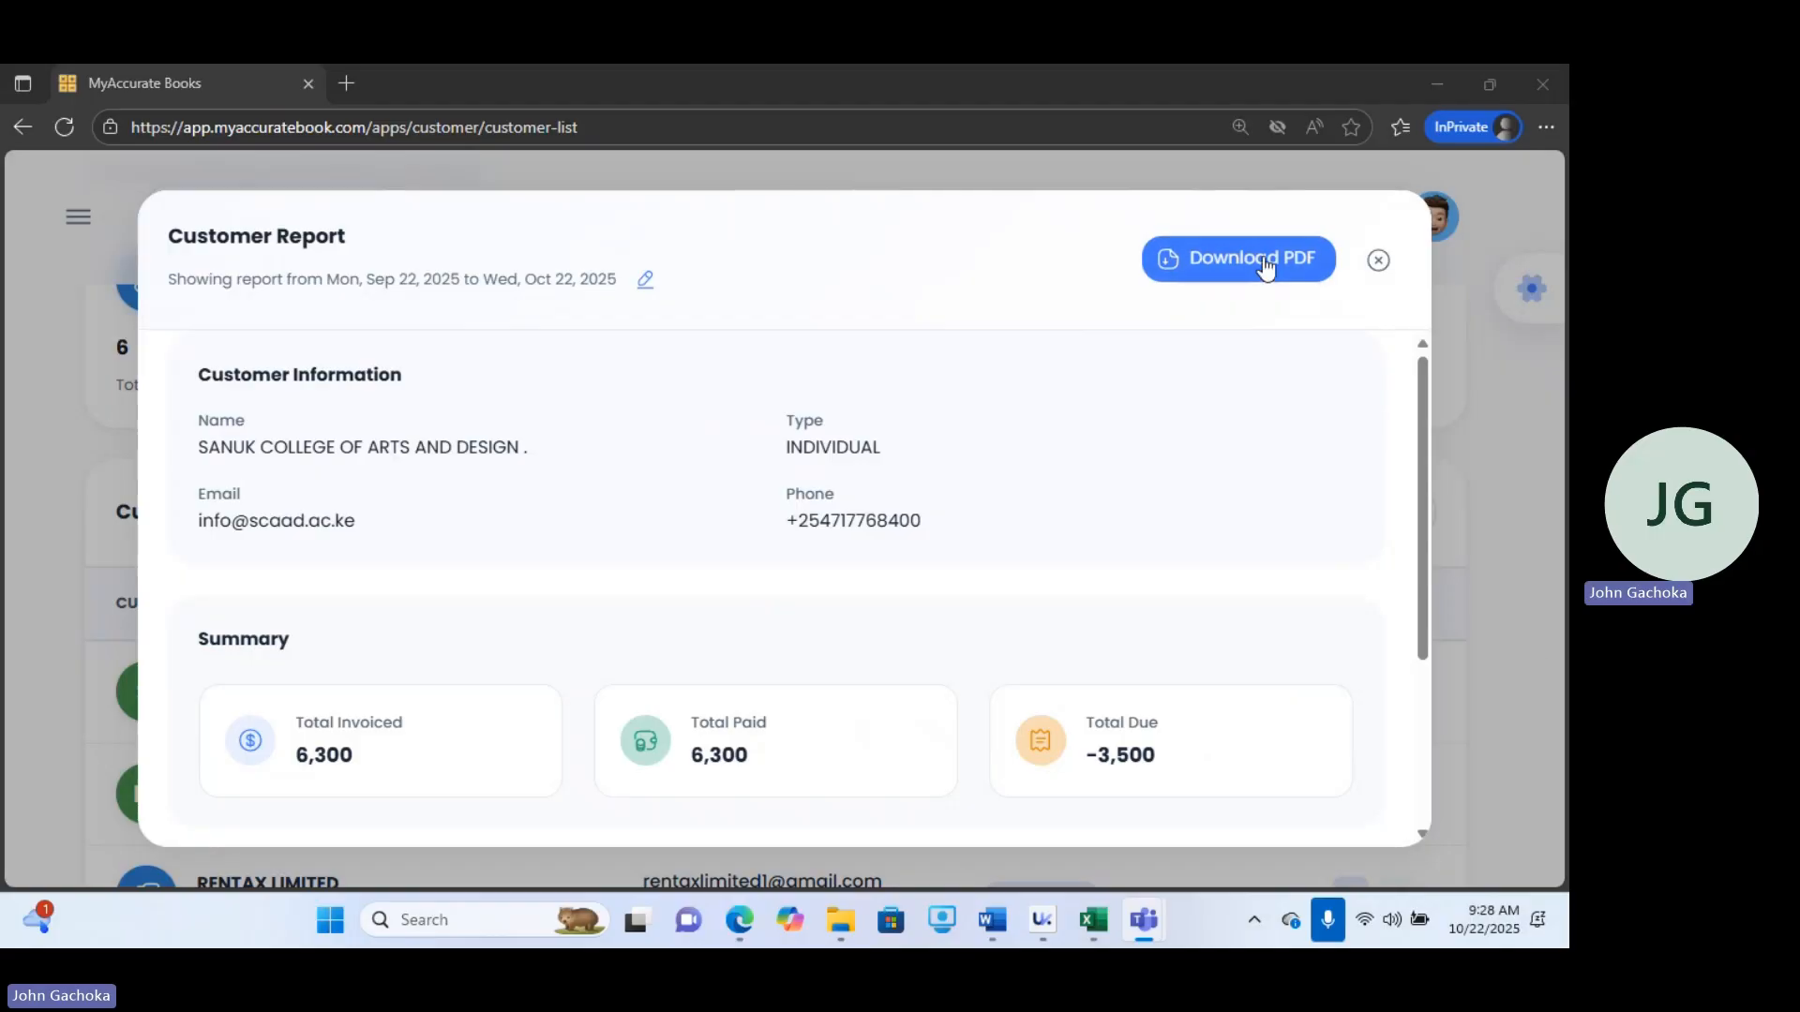
click(1378, 264)
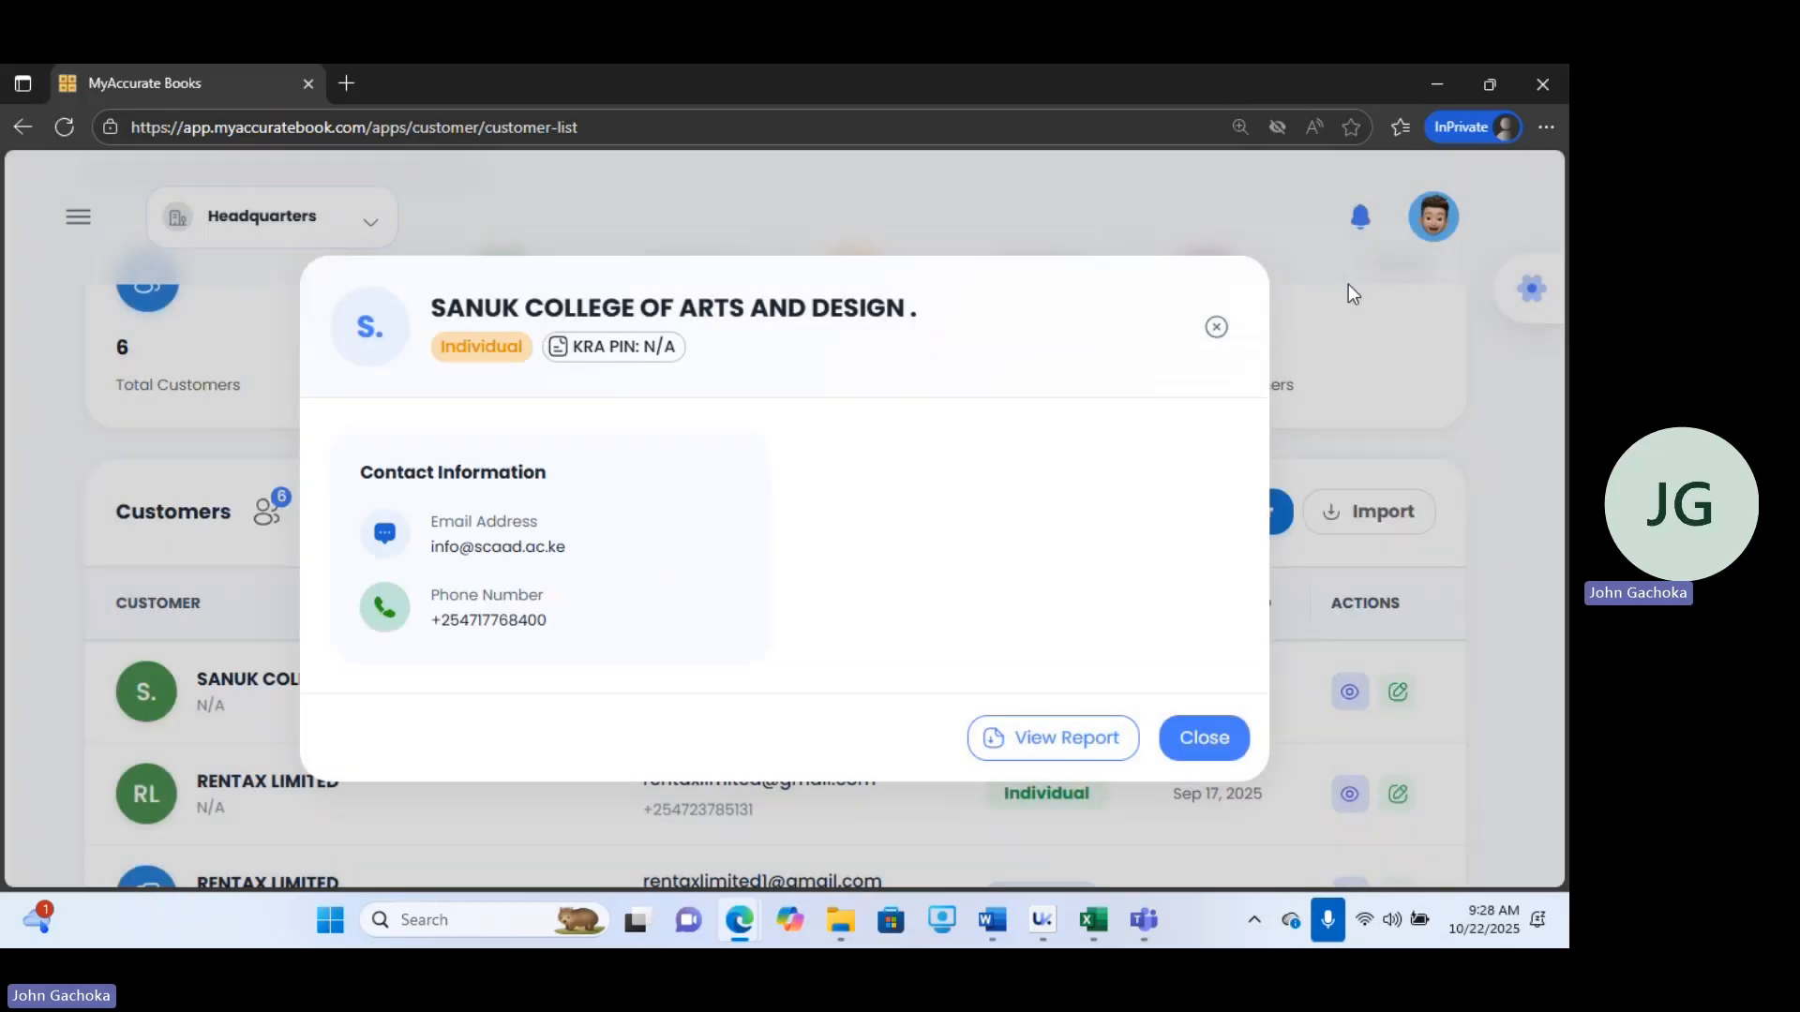
click(1189, 733)
scroll(1564, 511, down, 1)
scroll(1564, 511, down, 3)
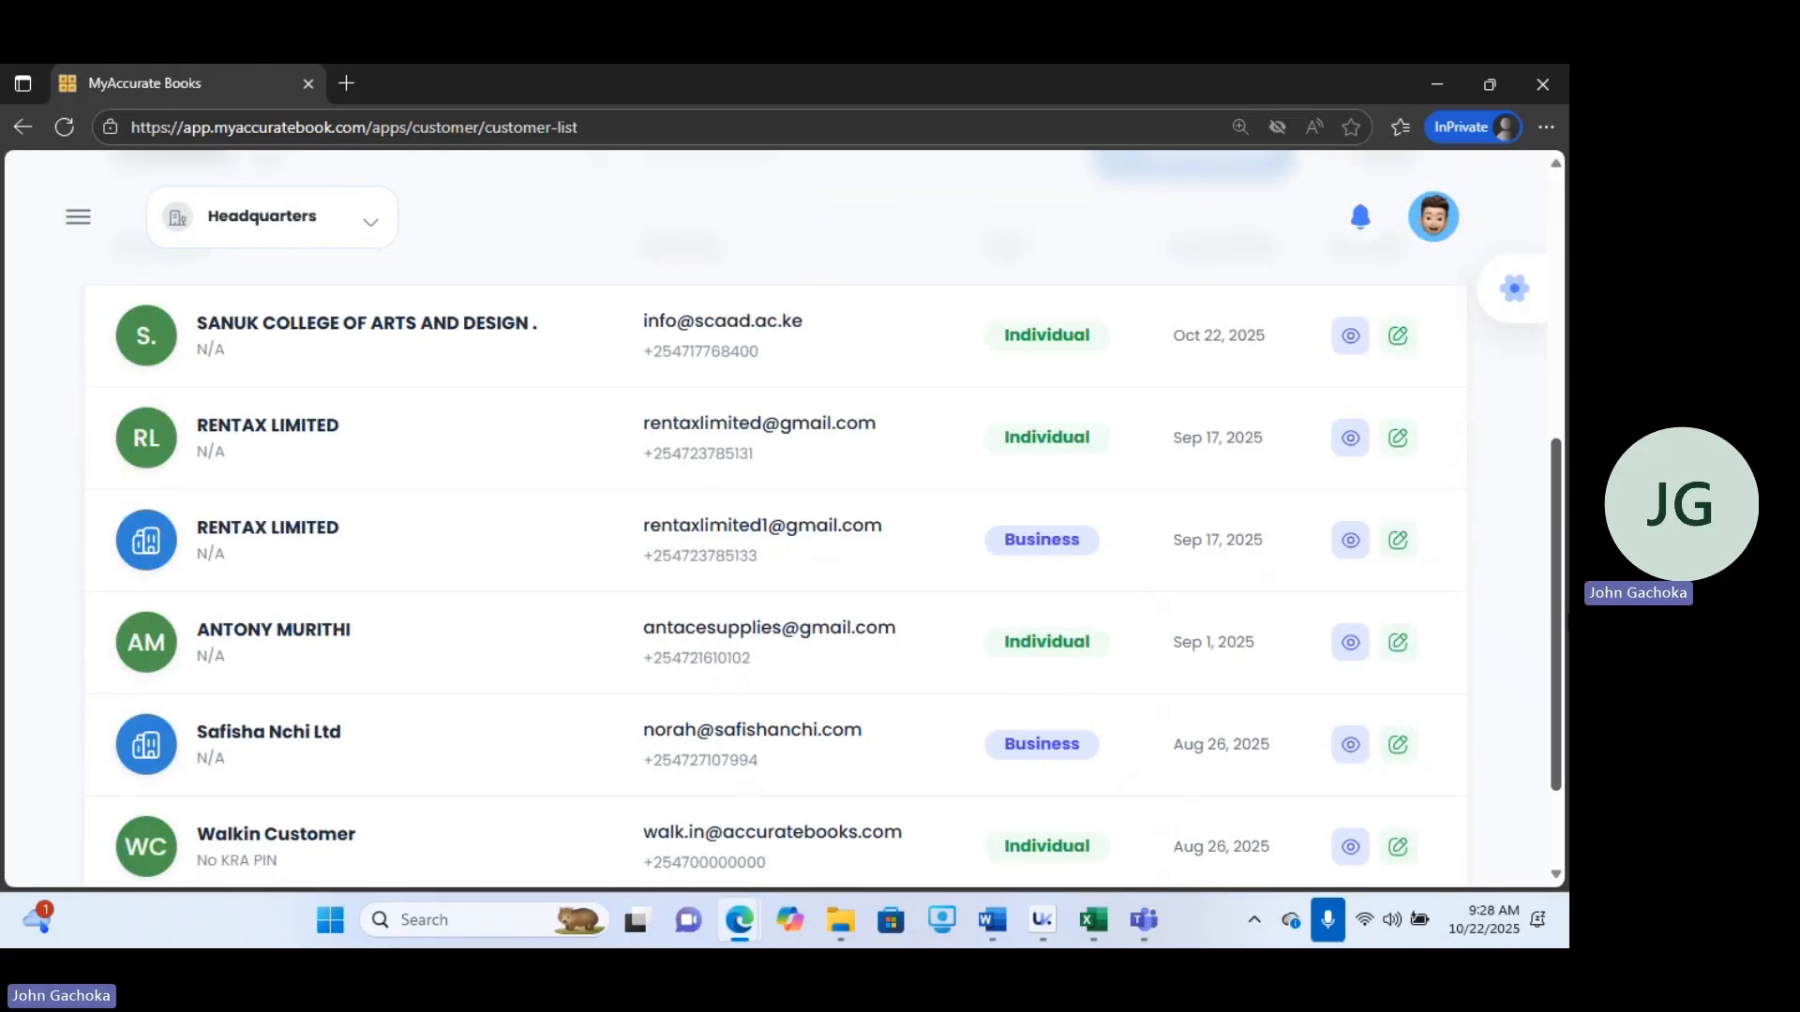
scroll(975, 246, up, 3)
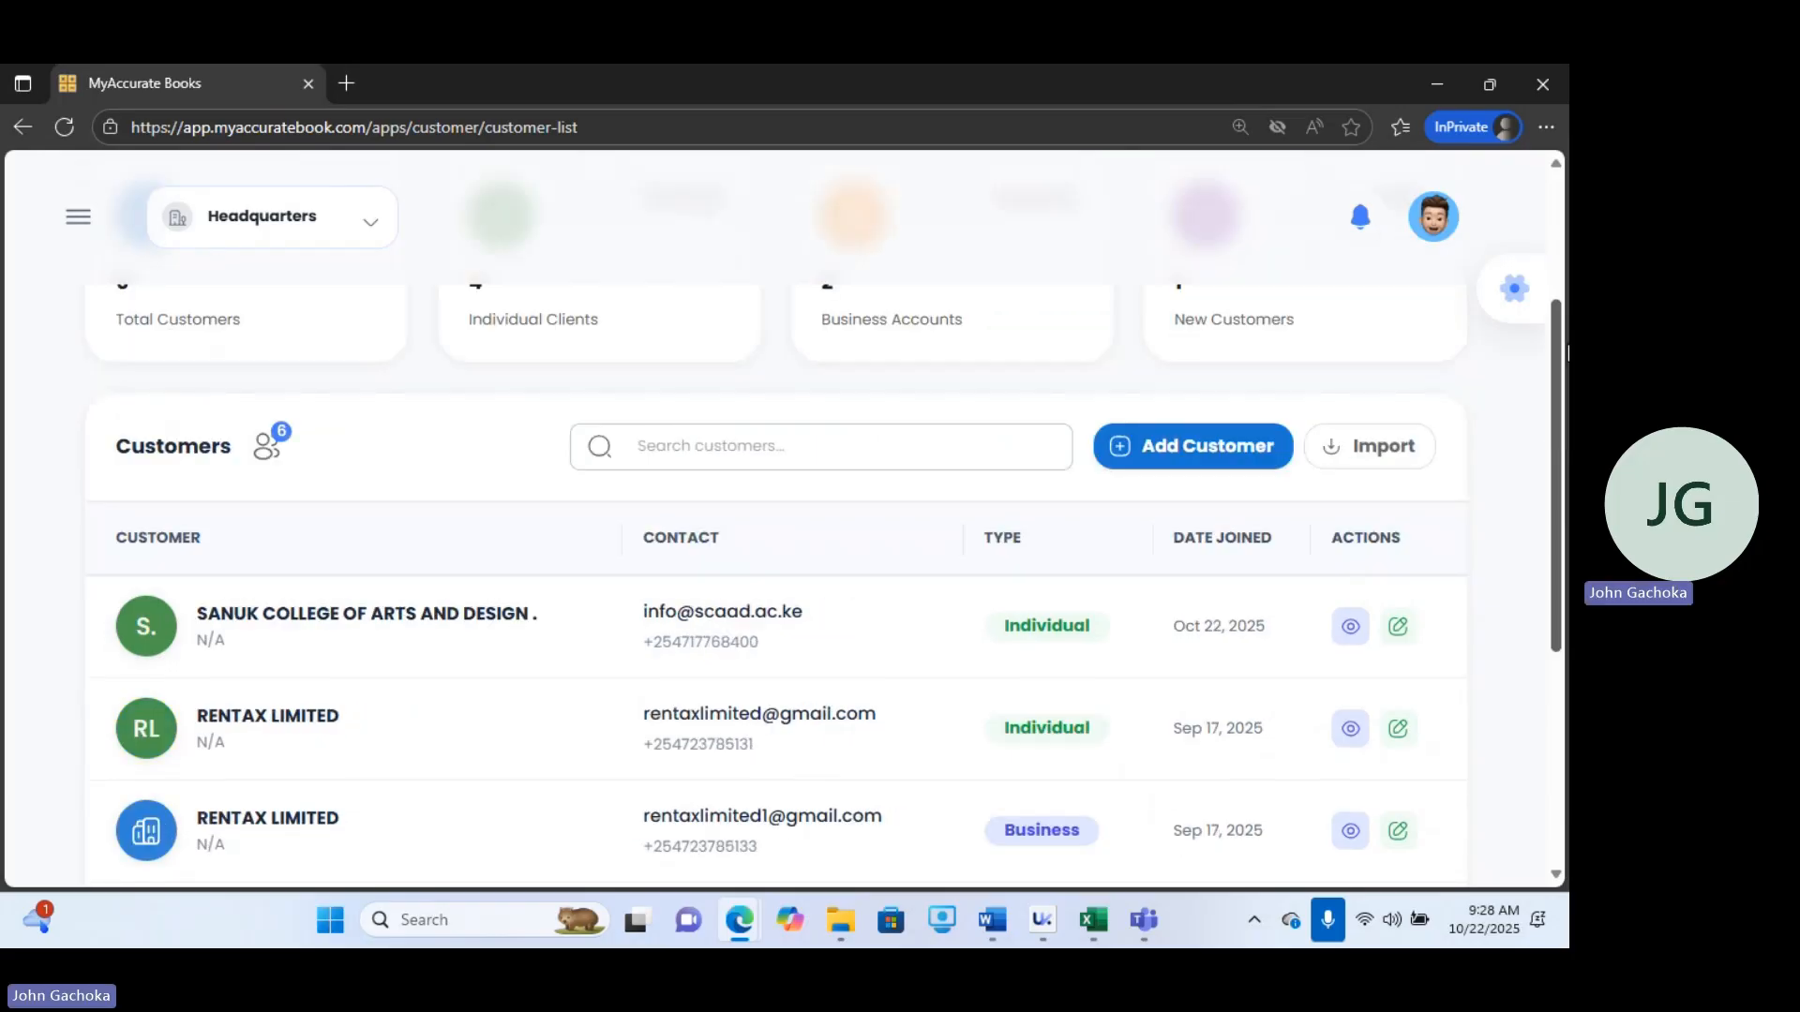
scroll(975, 245, down, 3)
Open the Inventory report from the Reports section of the navigation menu.
click(78, 219)
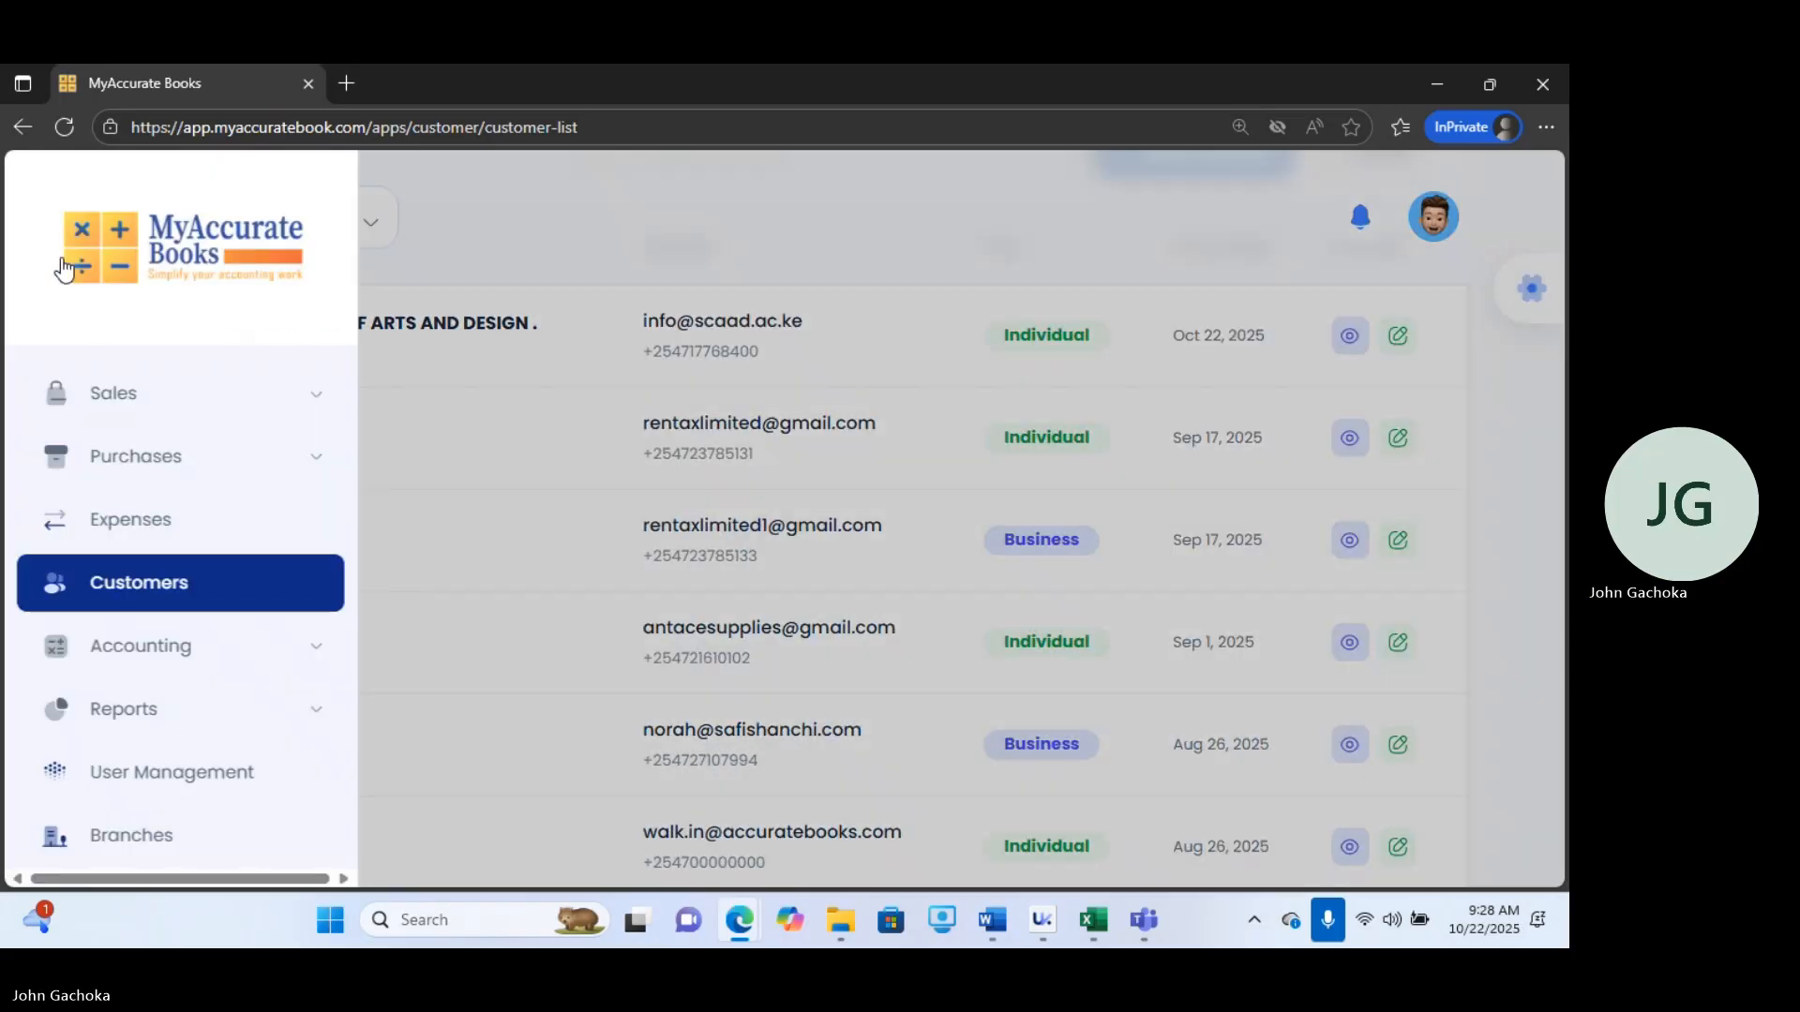
click(155, 649)
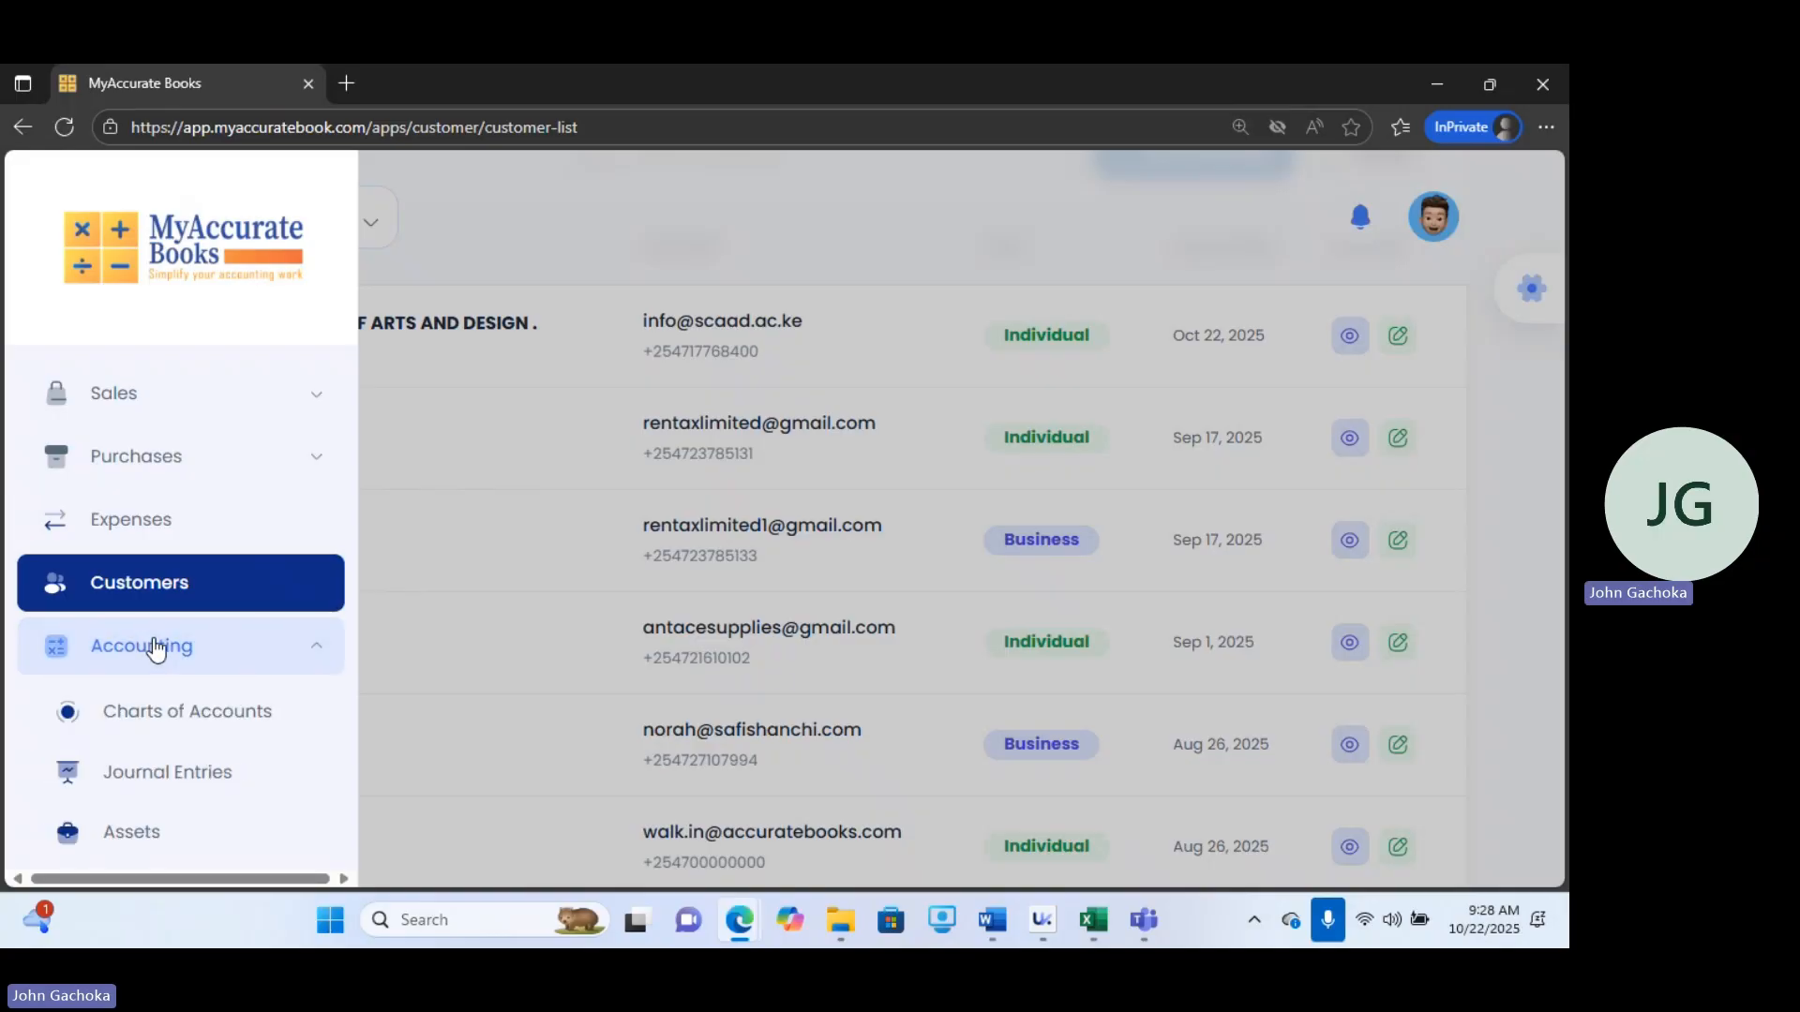
drag(358, 602, 368, 804)
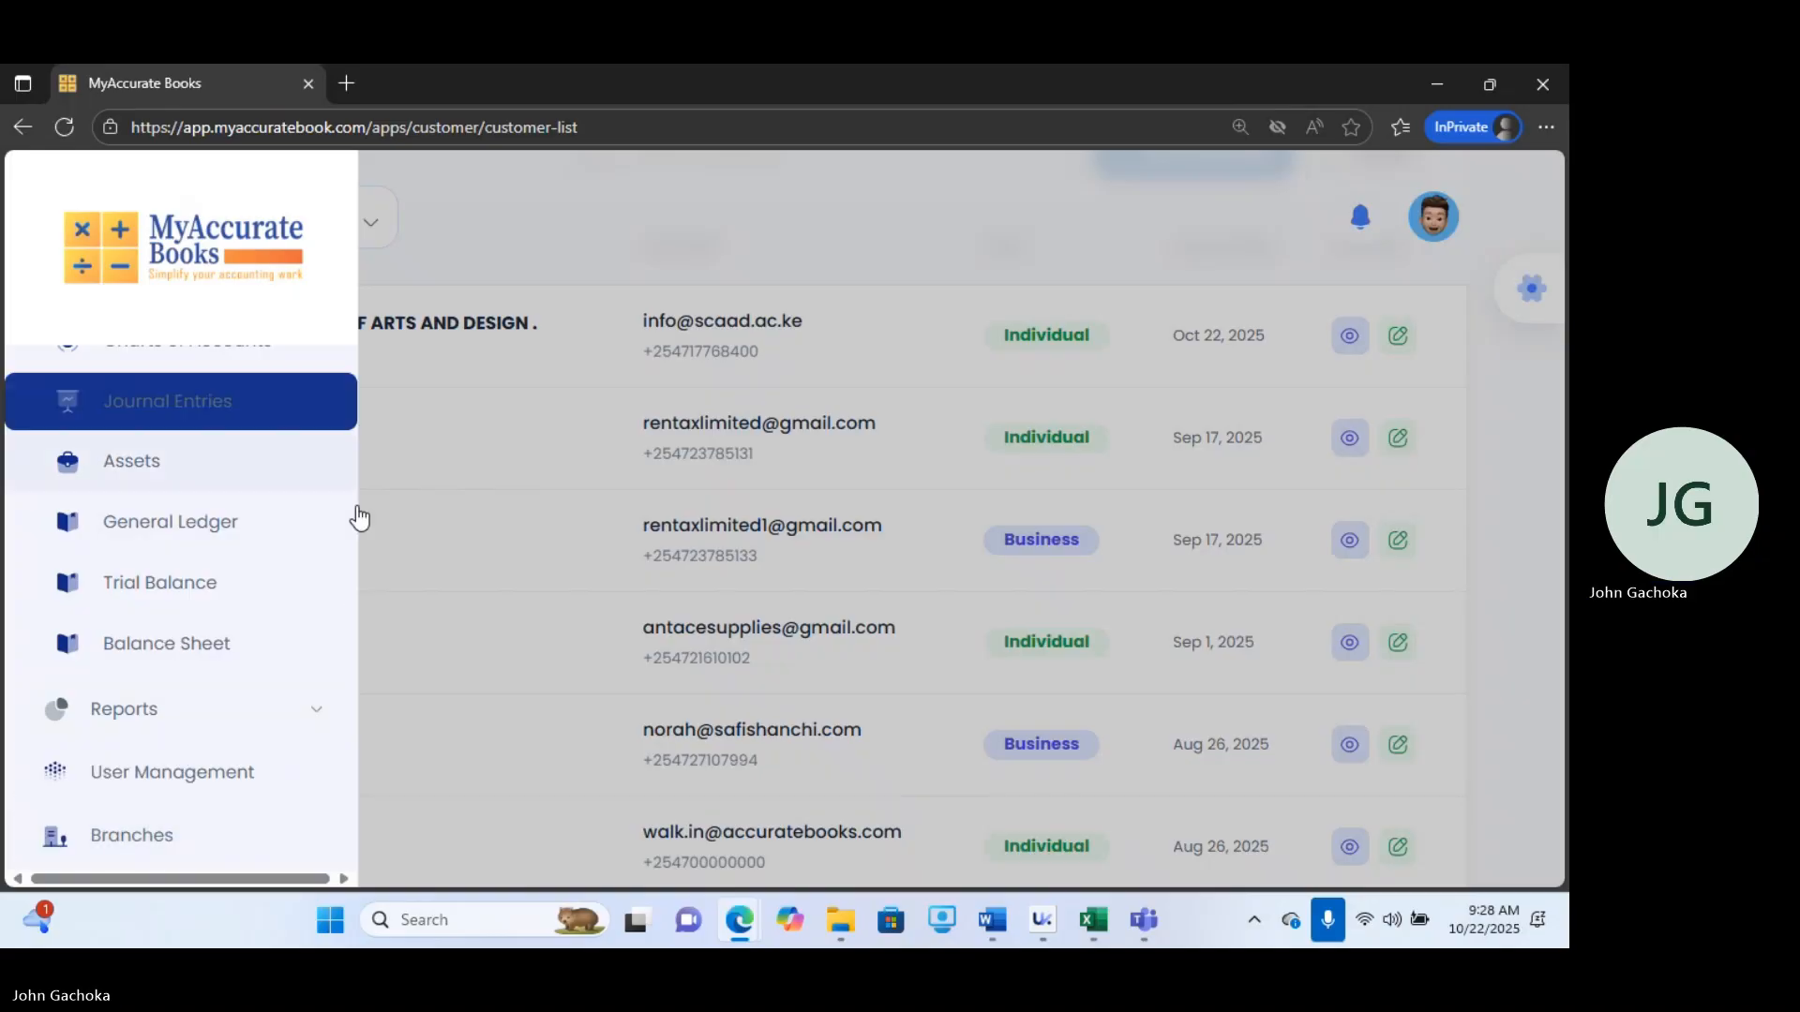
drag(351, 613, 368, 542)
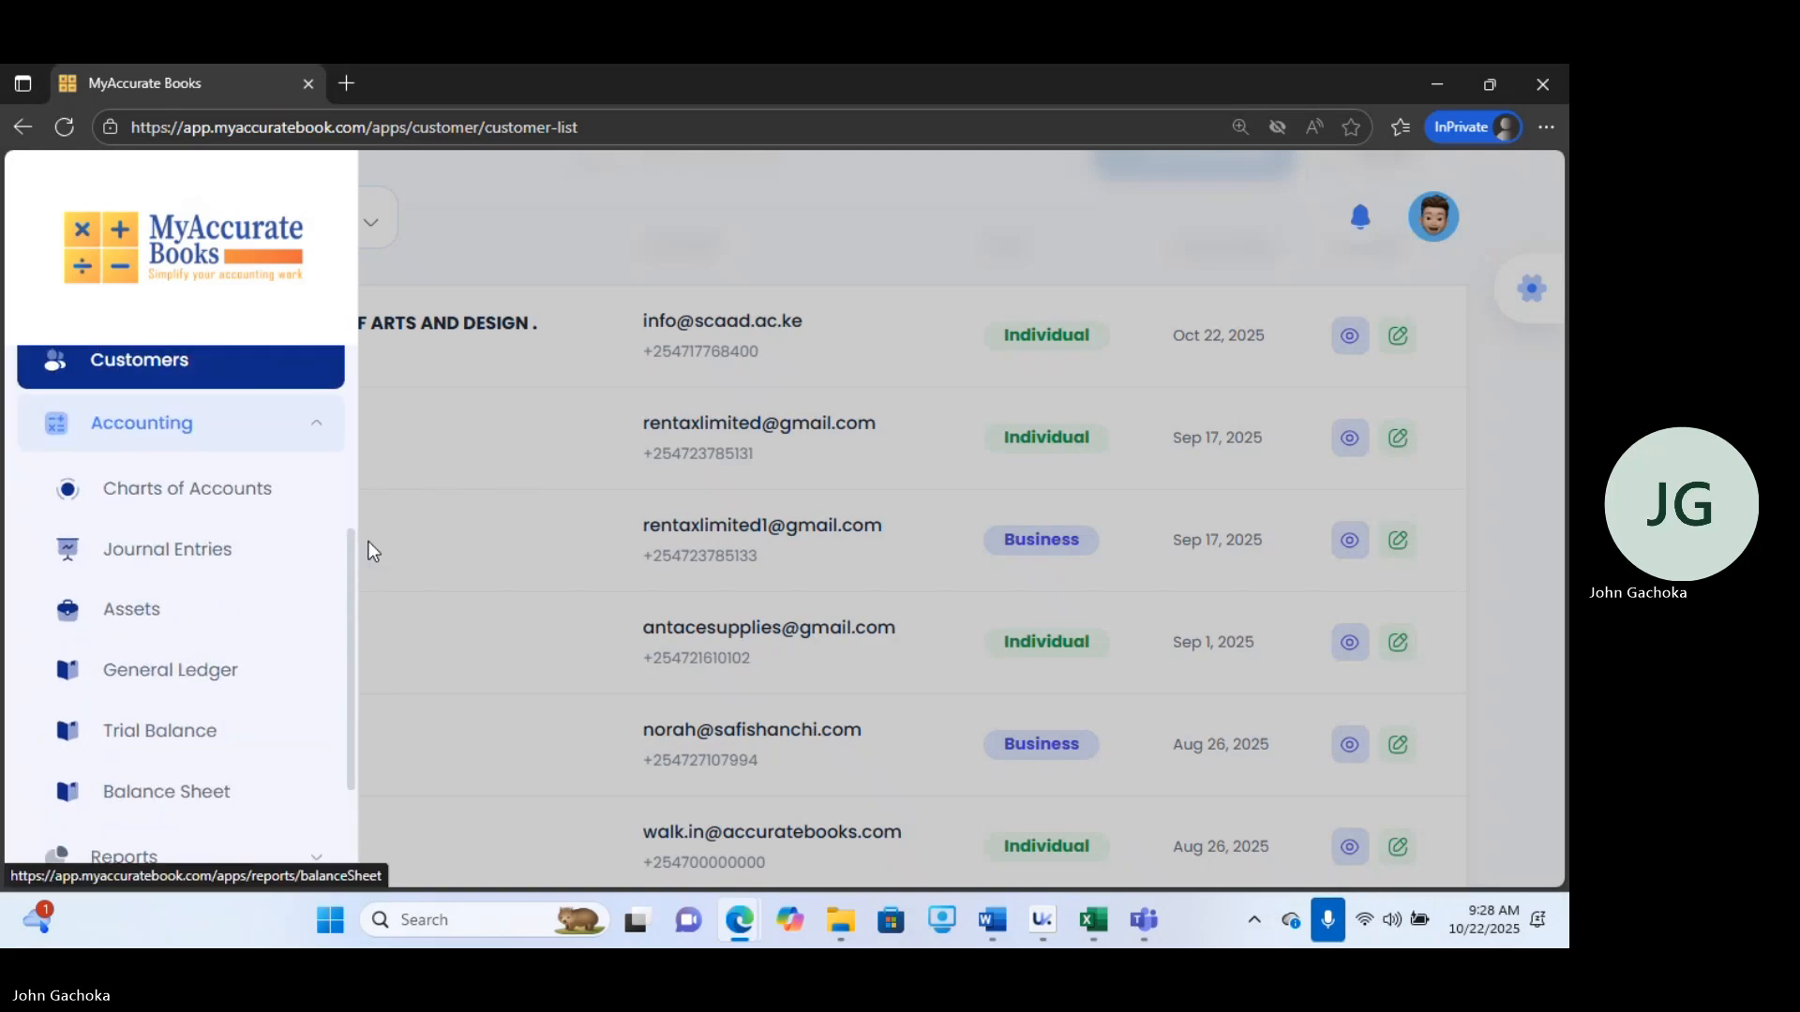
click(324, 424)
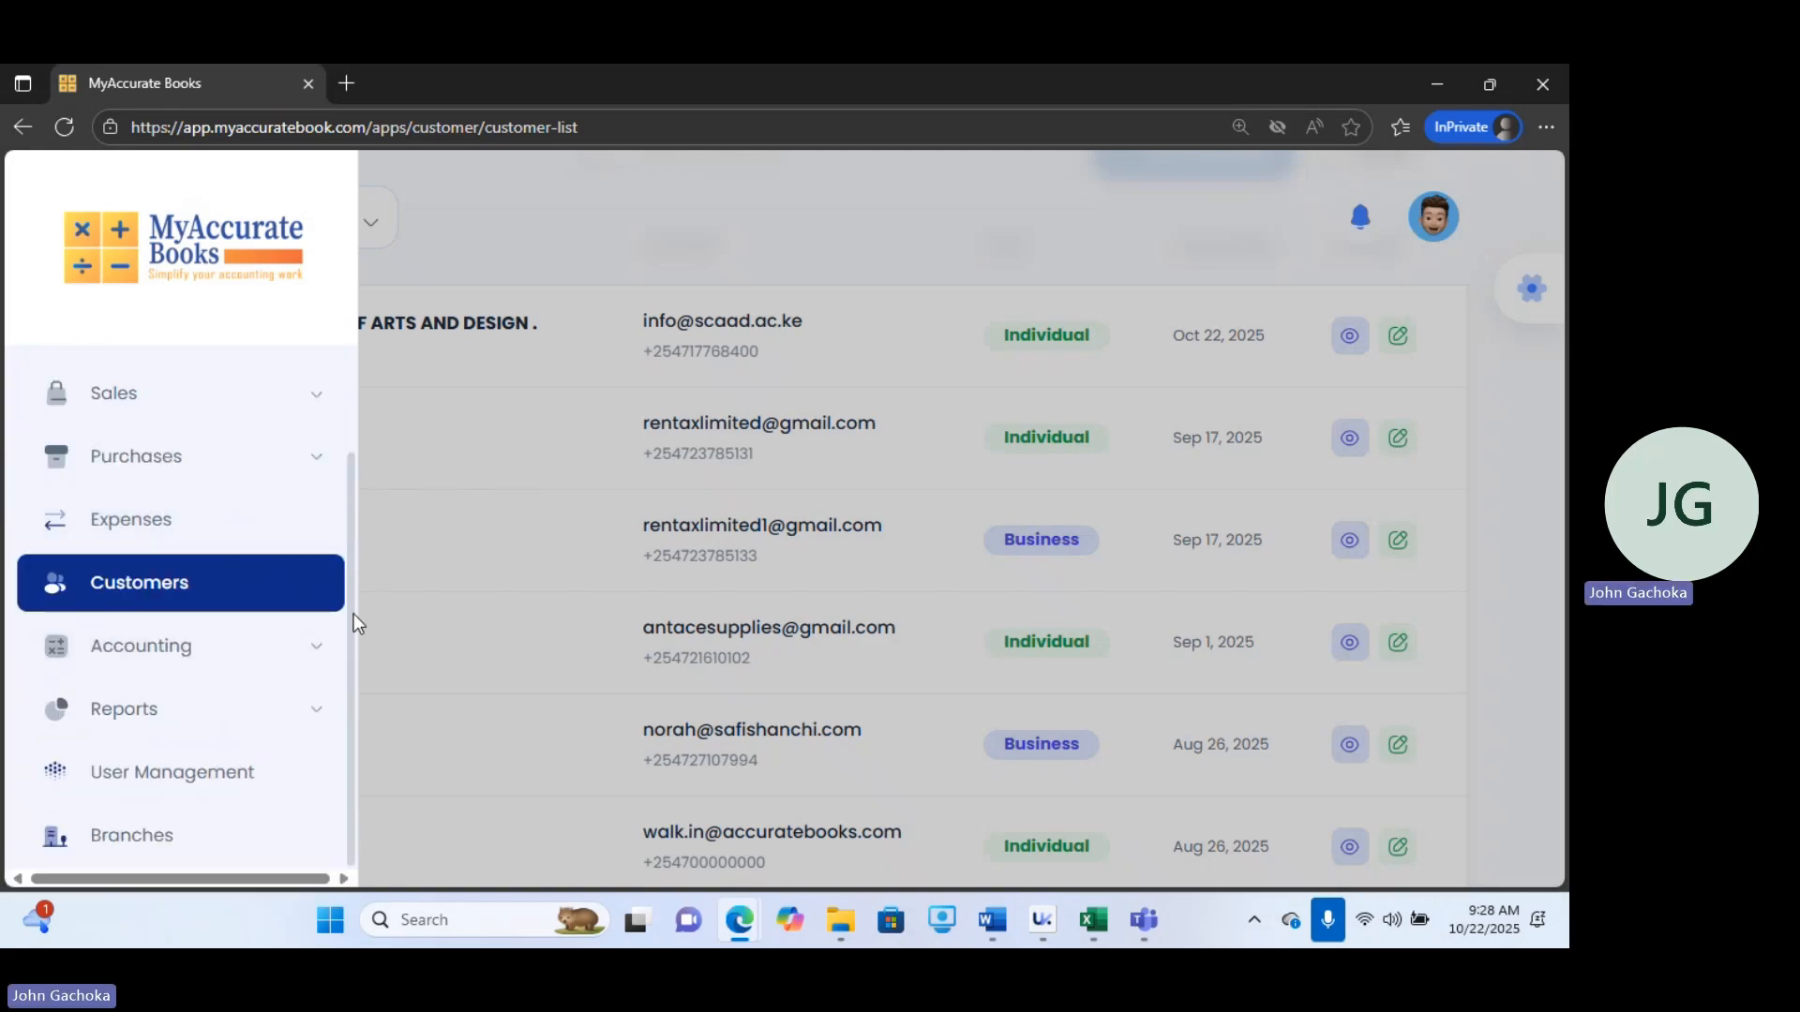
click(198, 717)
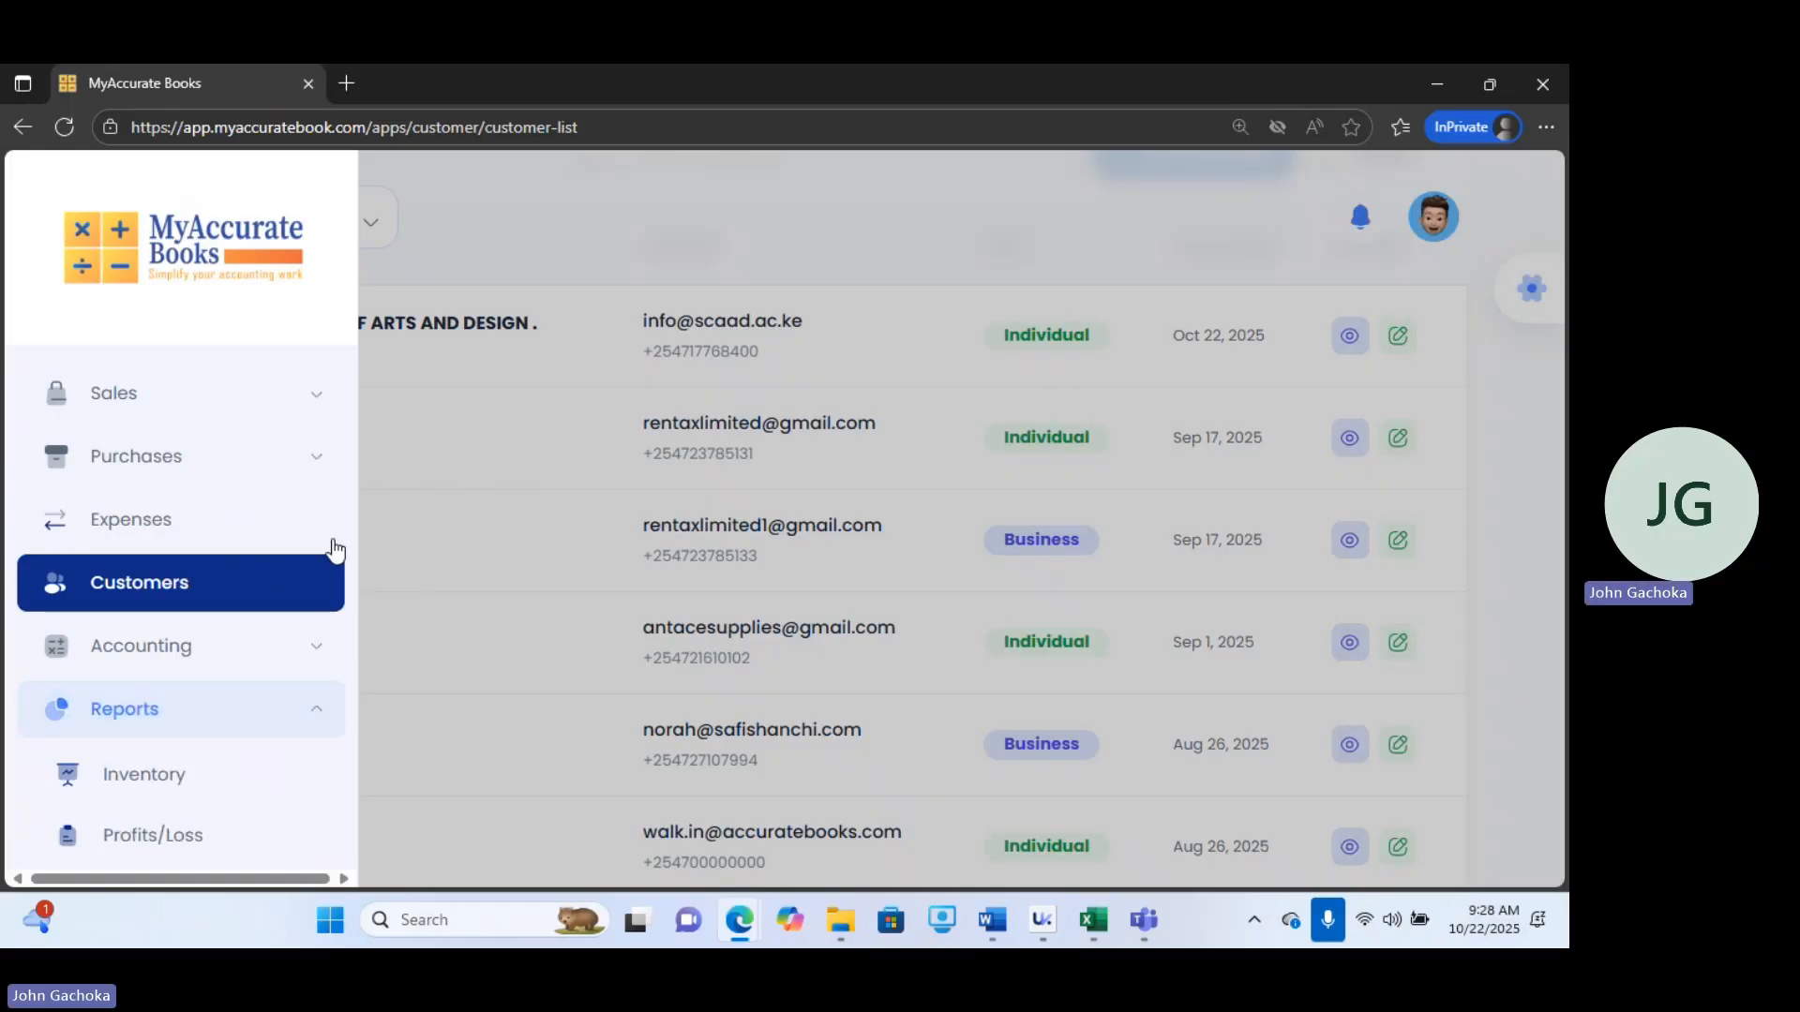
drag(352, 527, 374, 676)
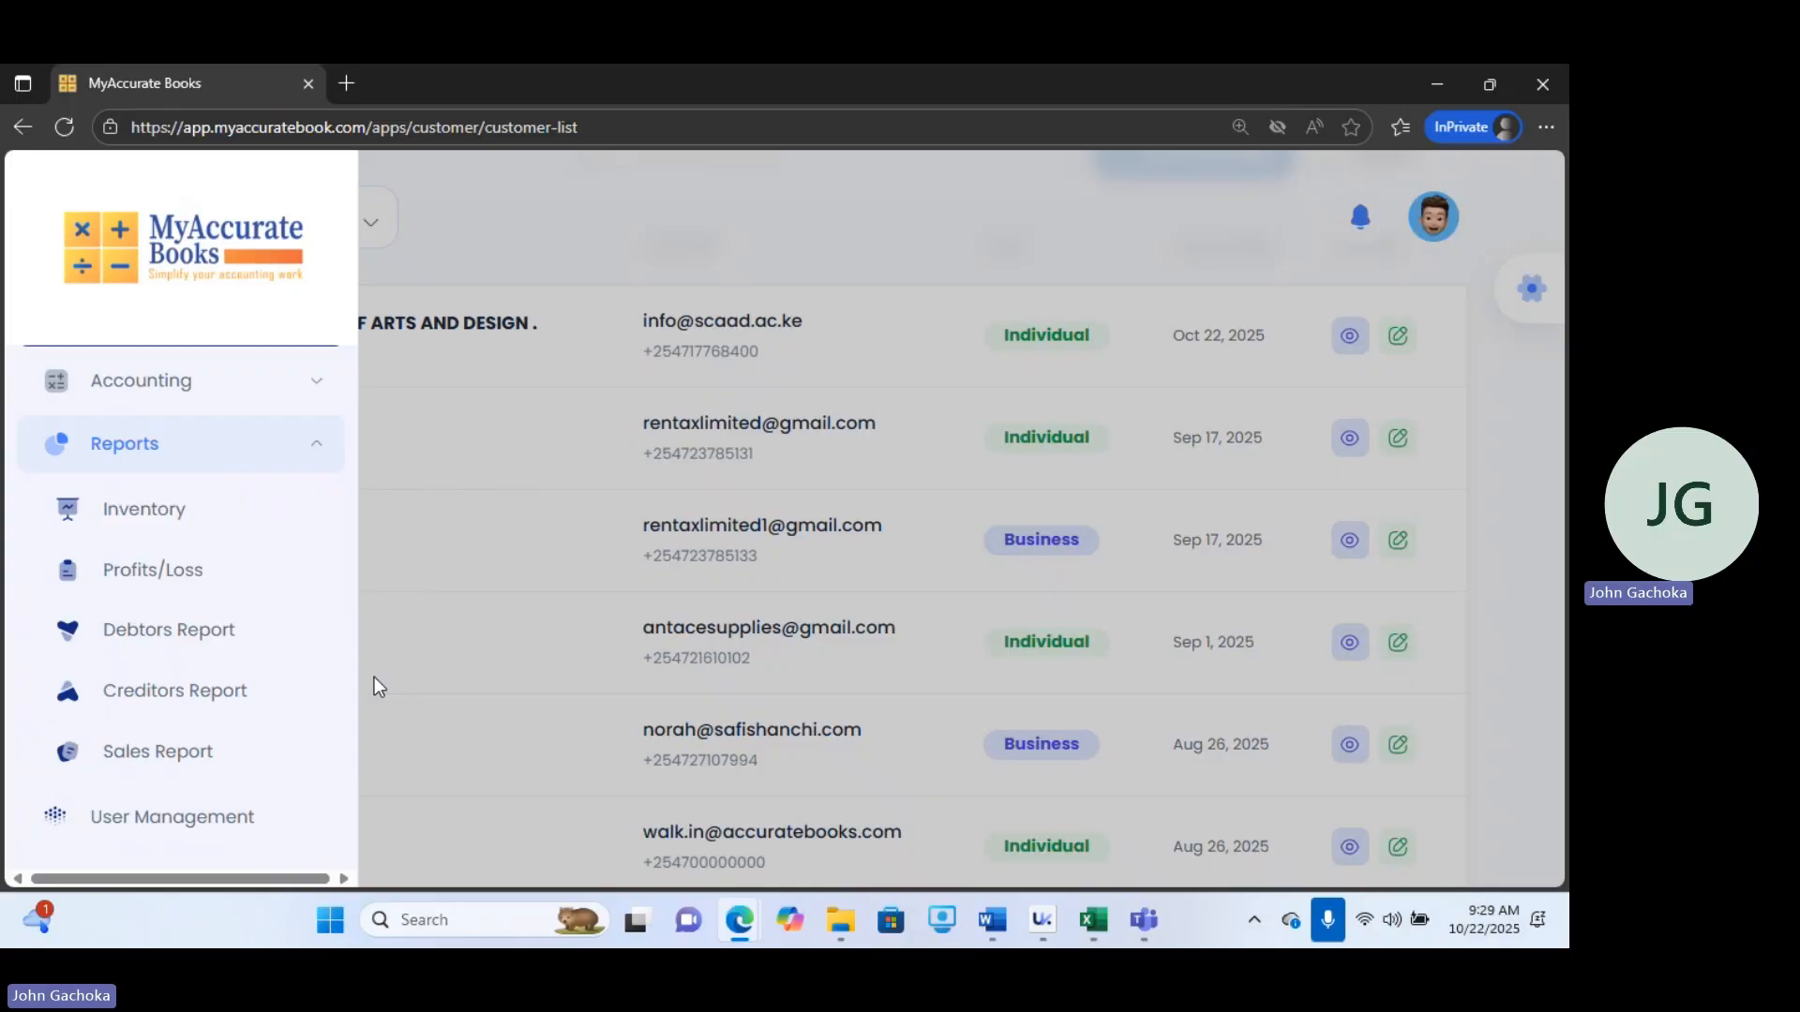
click(178, 511)
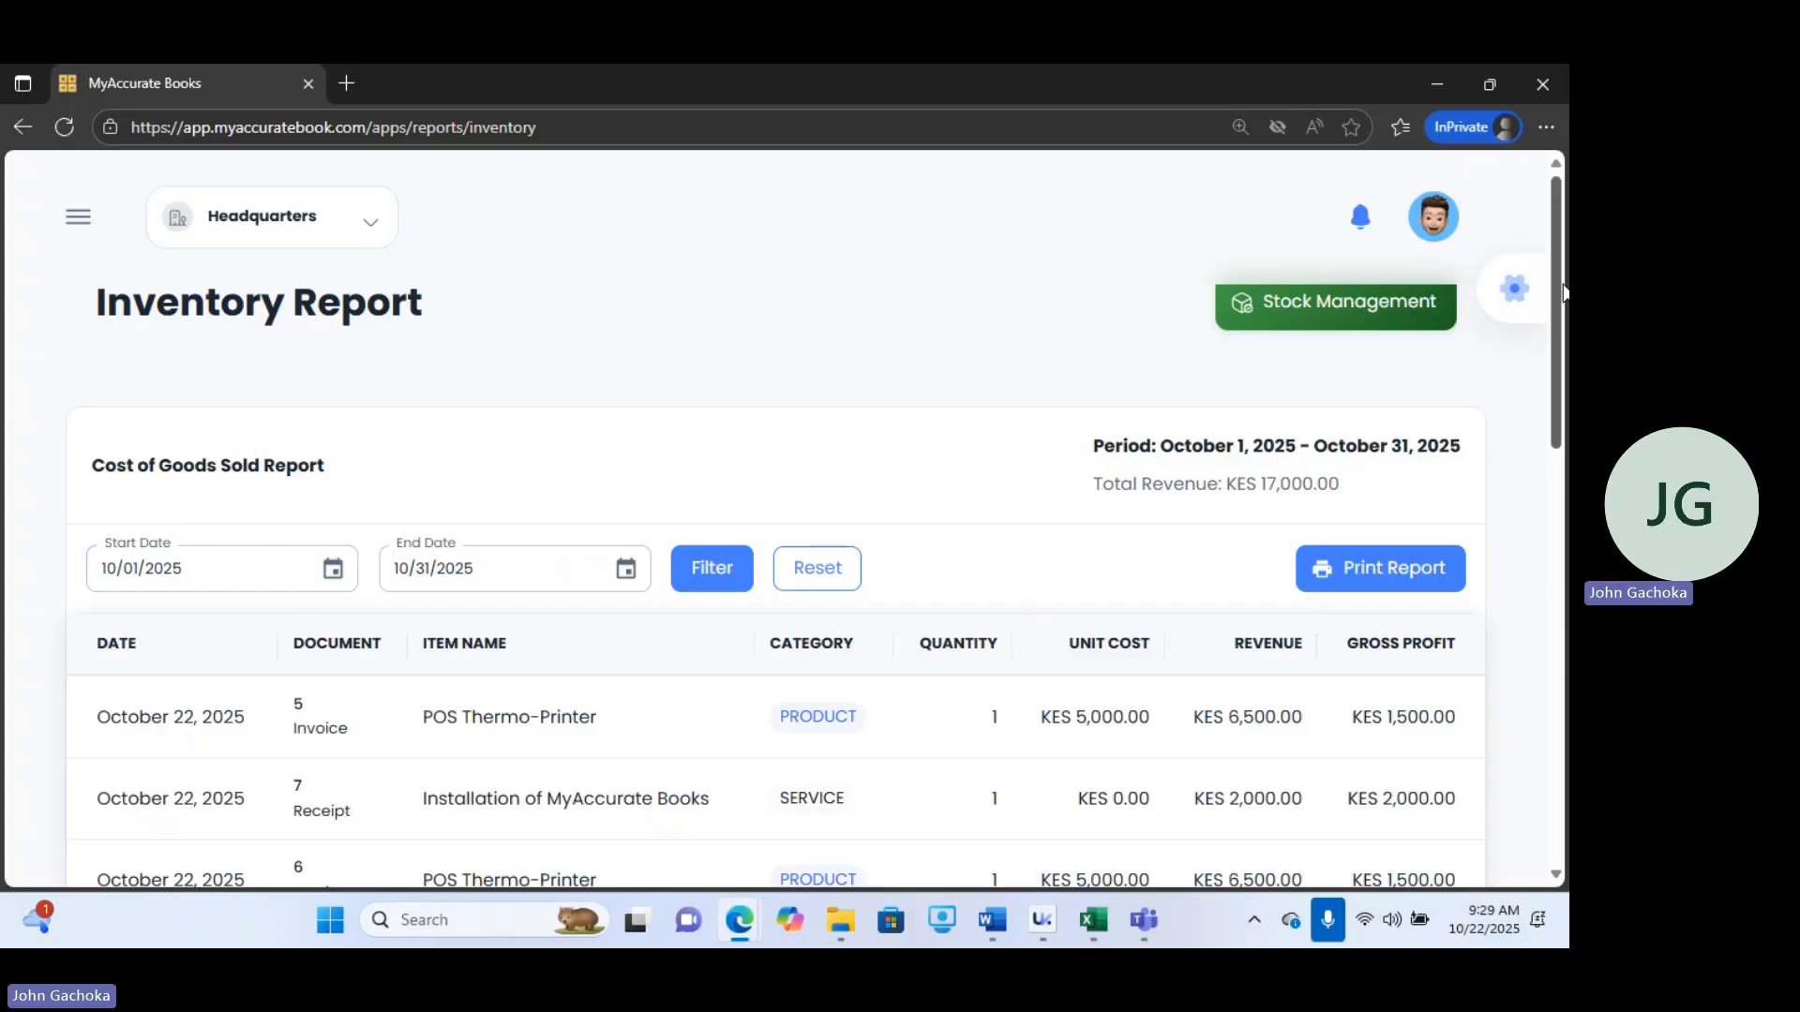
Scroll through the Inventory report's cost of goods sold, products and returned goods sections.
scroll(1562, 345, down, 5)
scroll(1449, 426, up, 3)
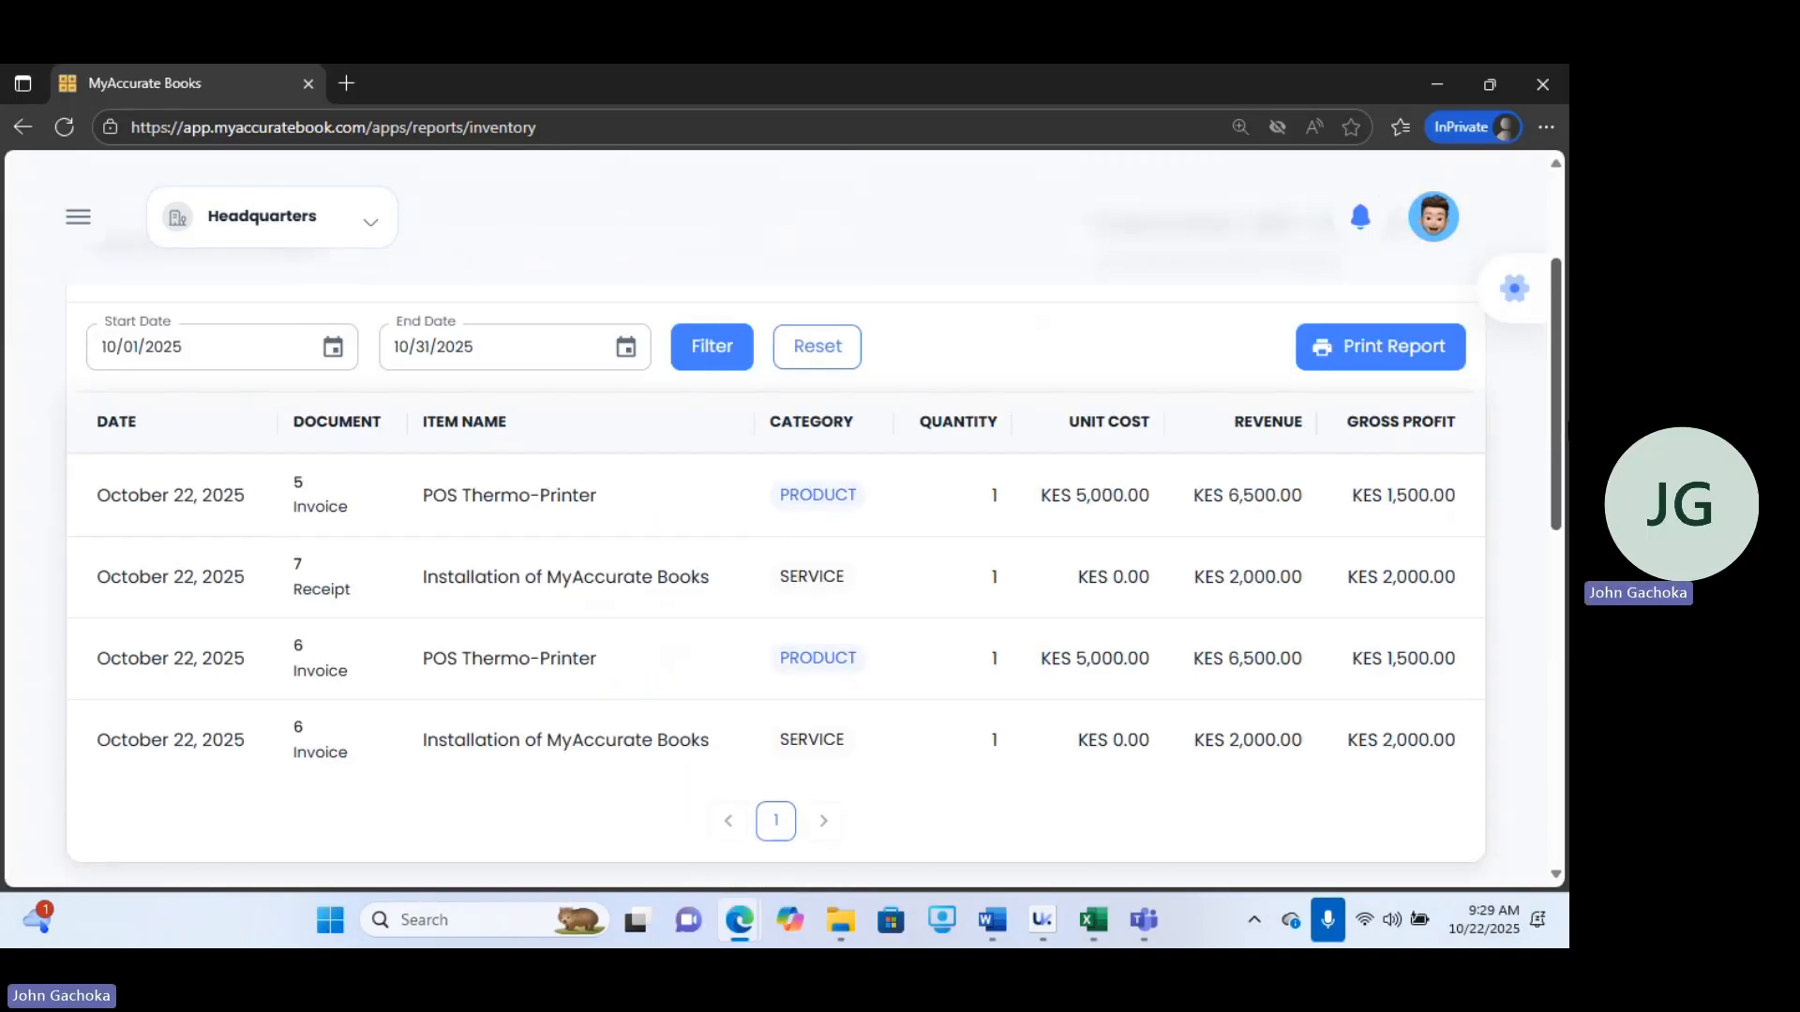
scroll(1539, 394, down, 5)
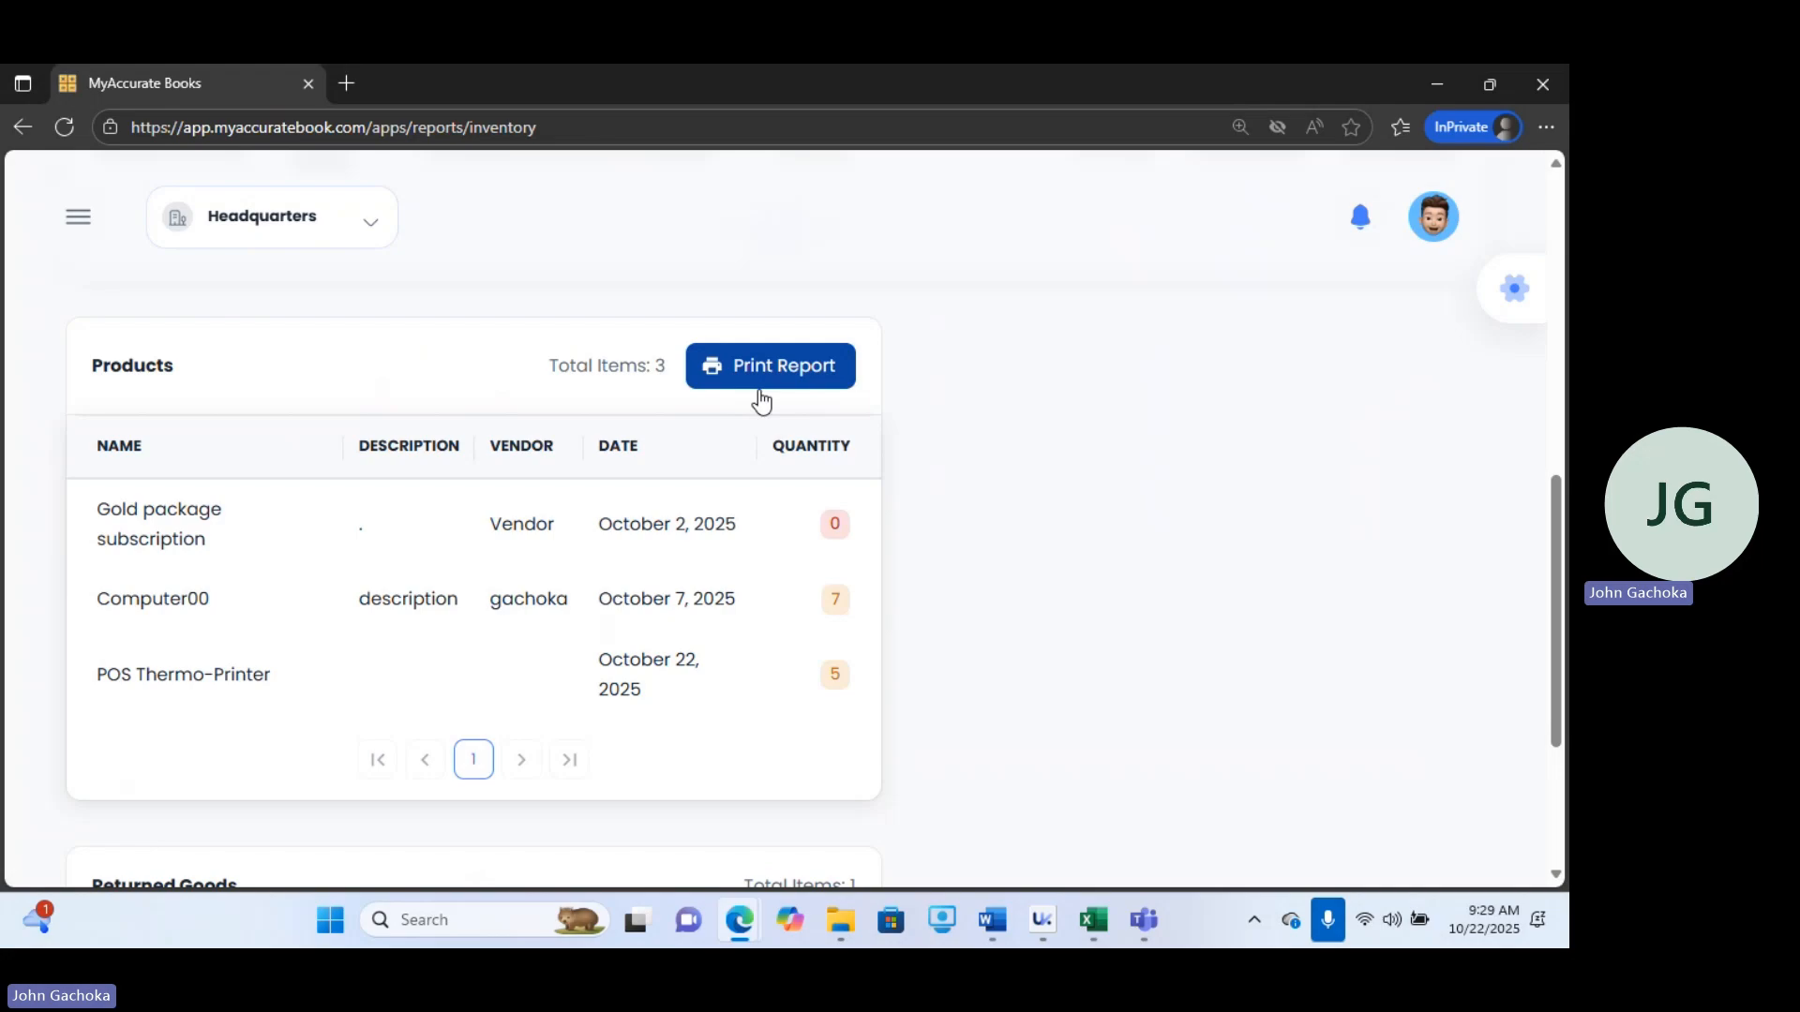
scroll(1553, 503, down, 2)
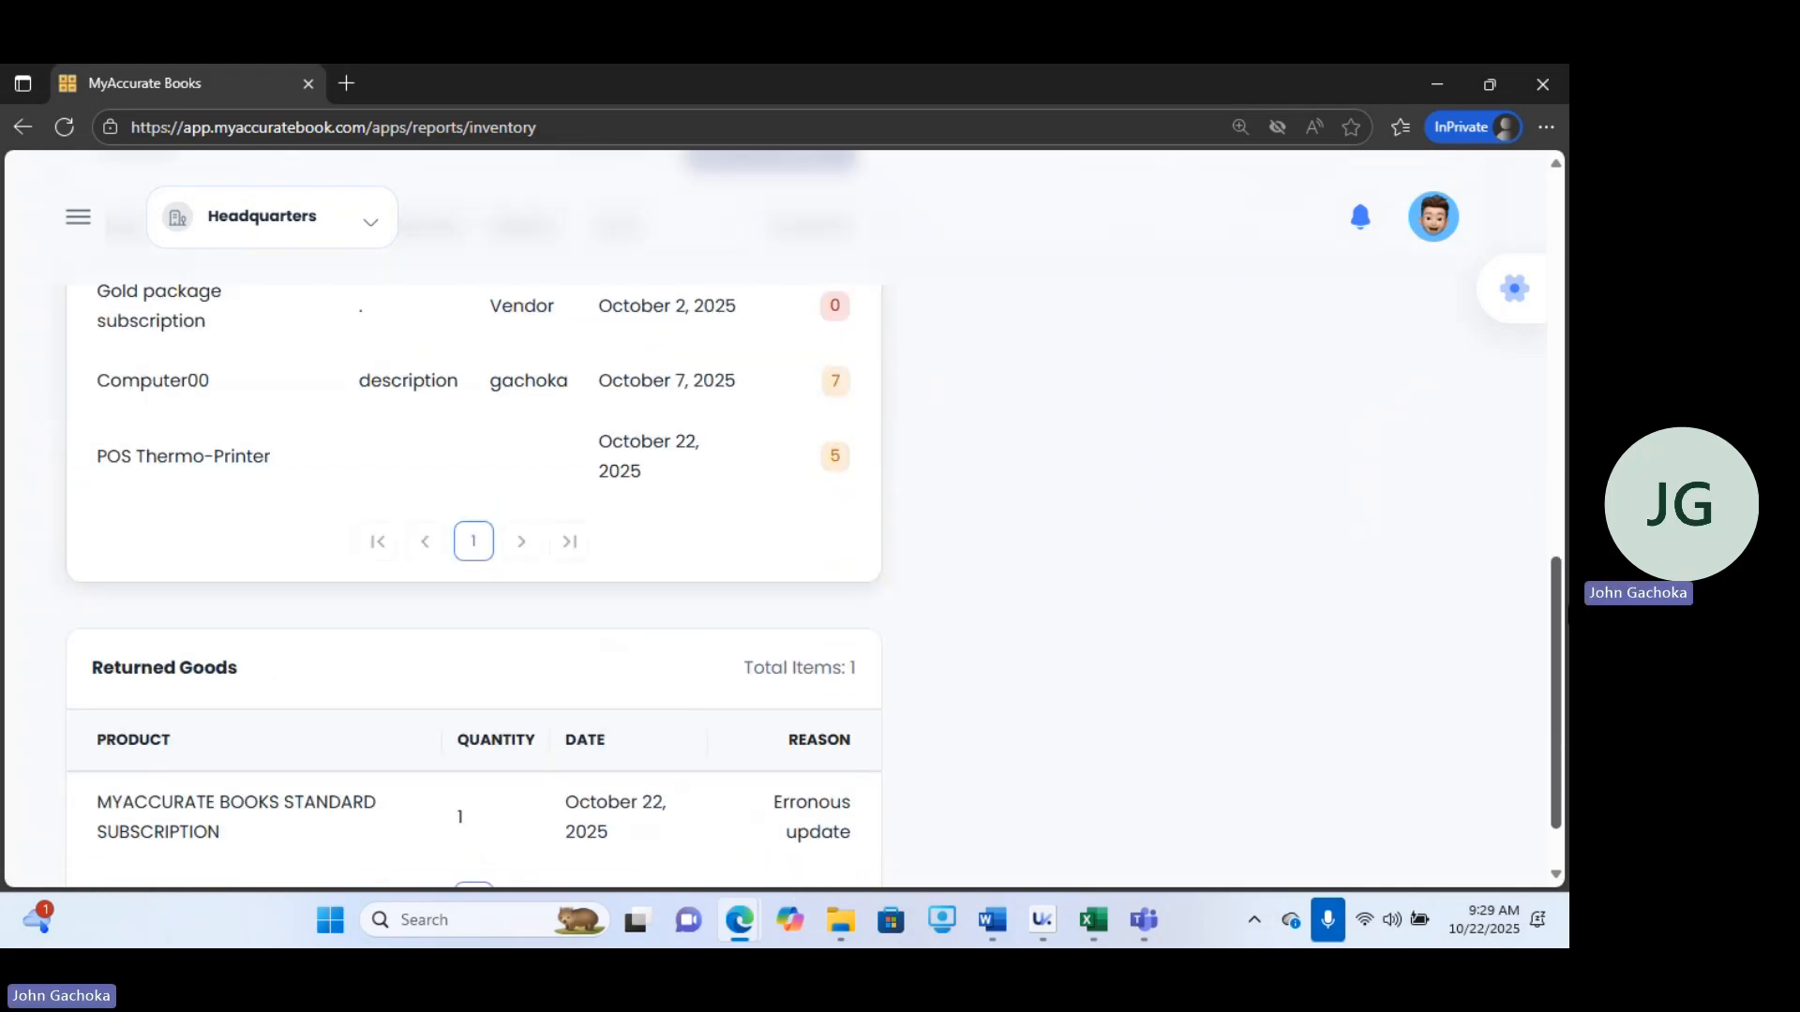
scroll(473, 562, down, 1)
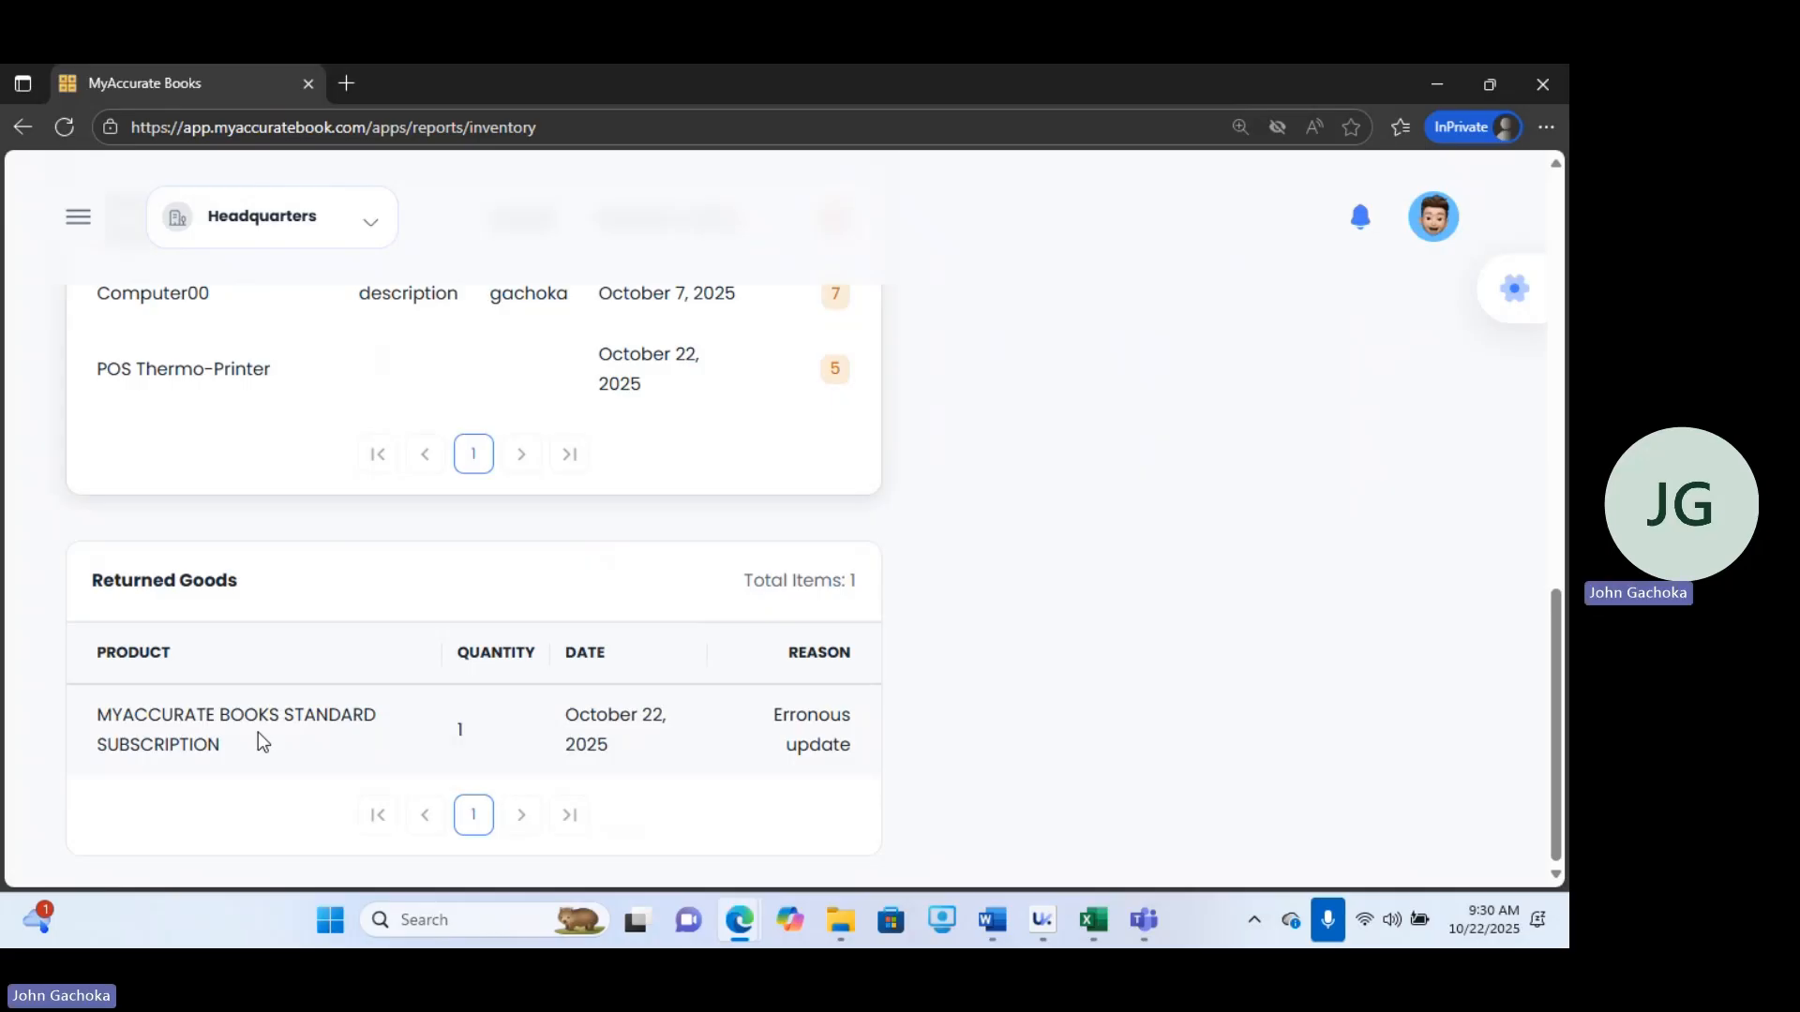
Open the Profits/Loss report and review its revenue, cost of goods sold and operating expenses sections.
click(75, 223)
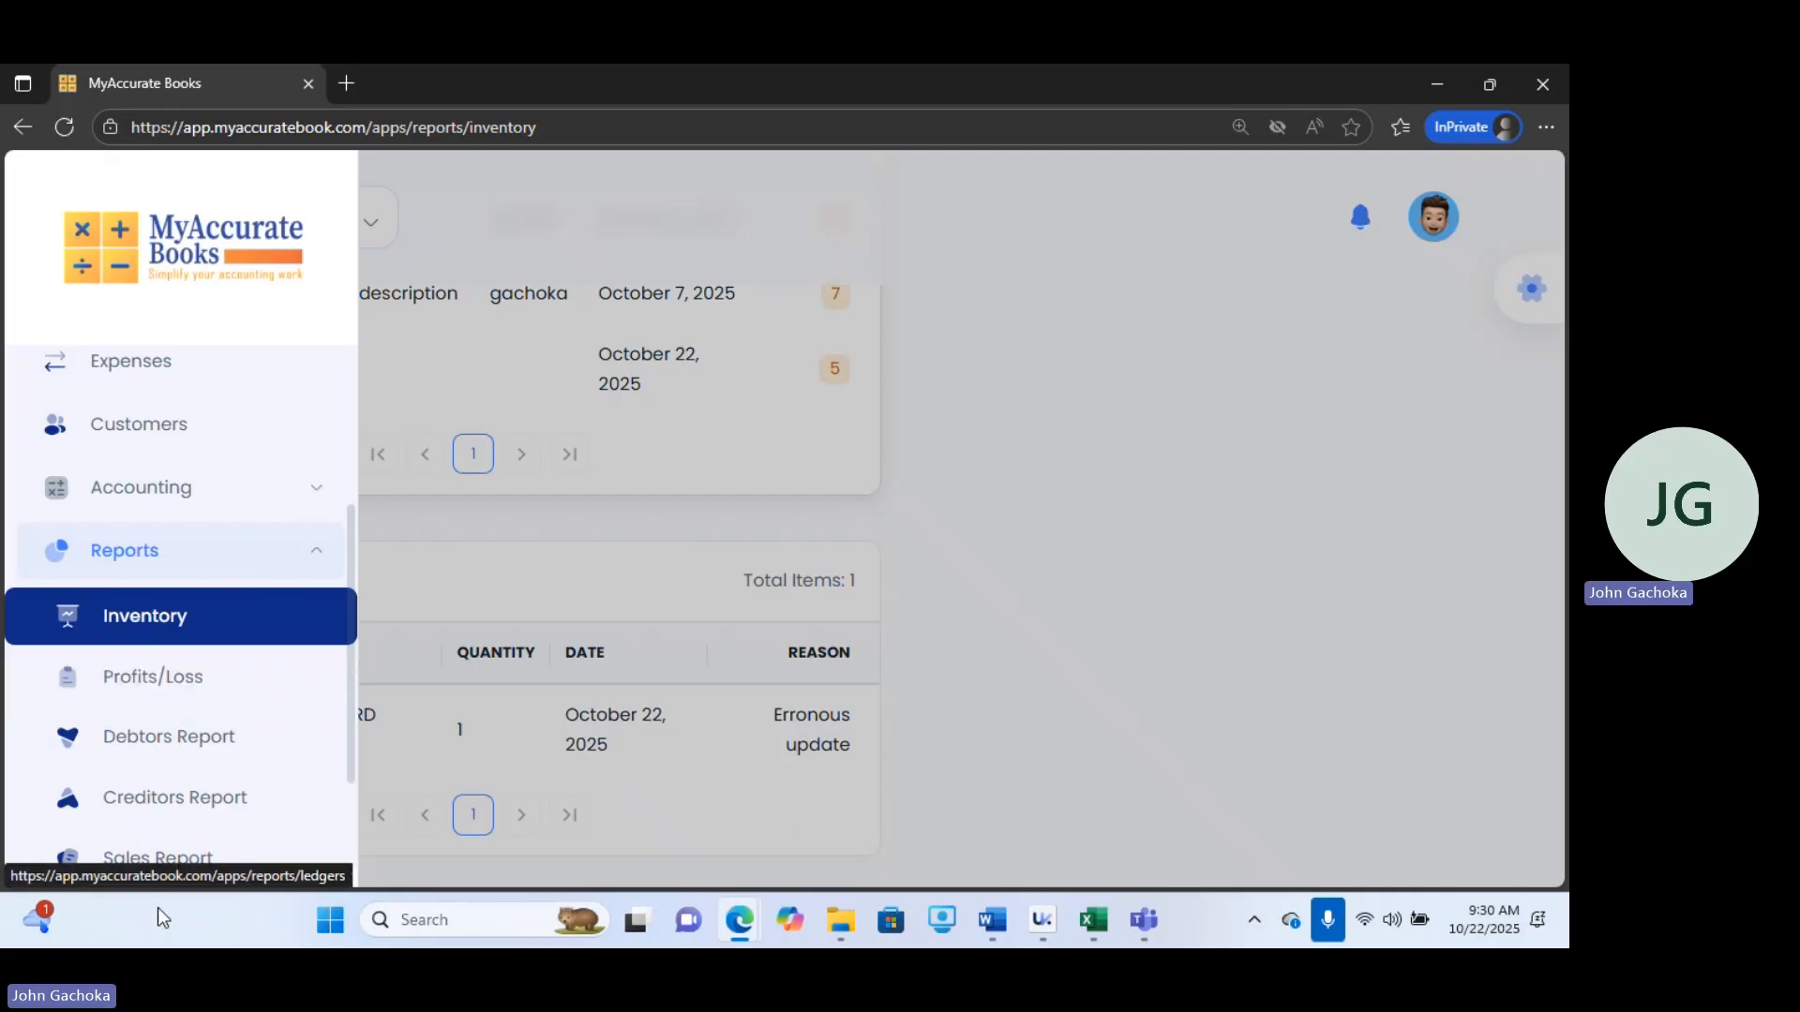
click(201, 694)
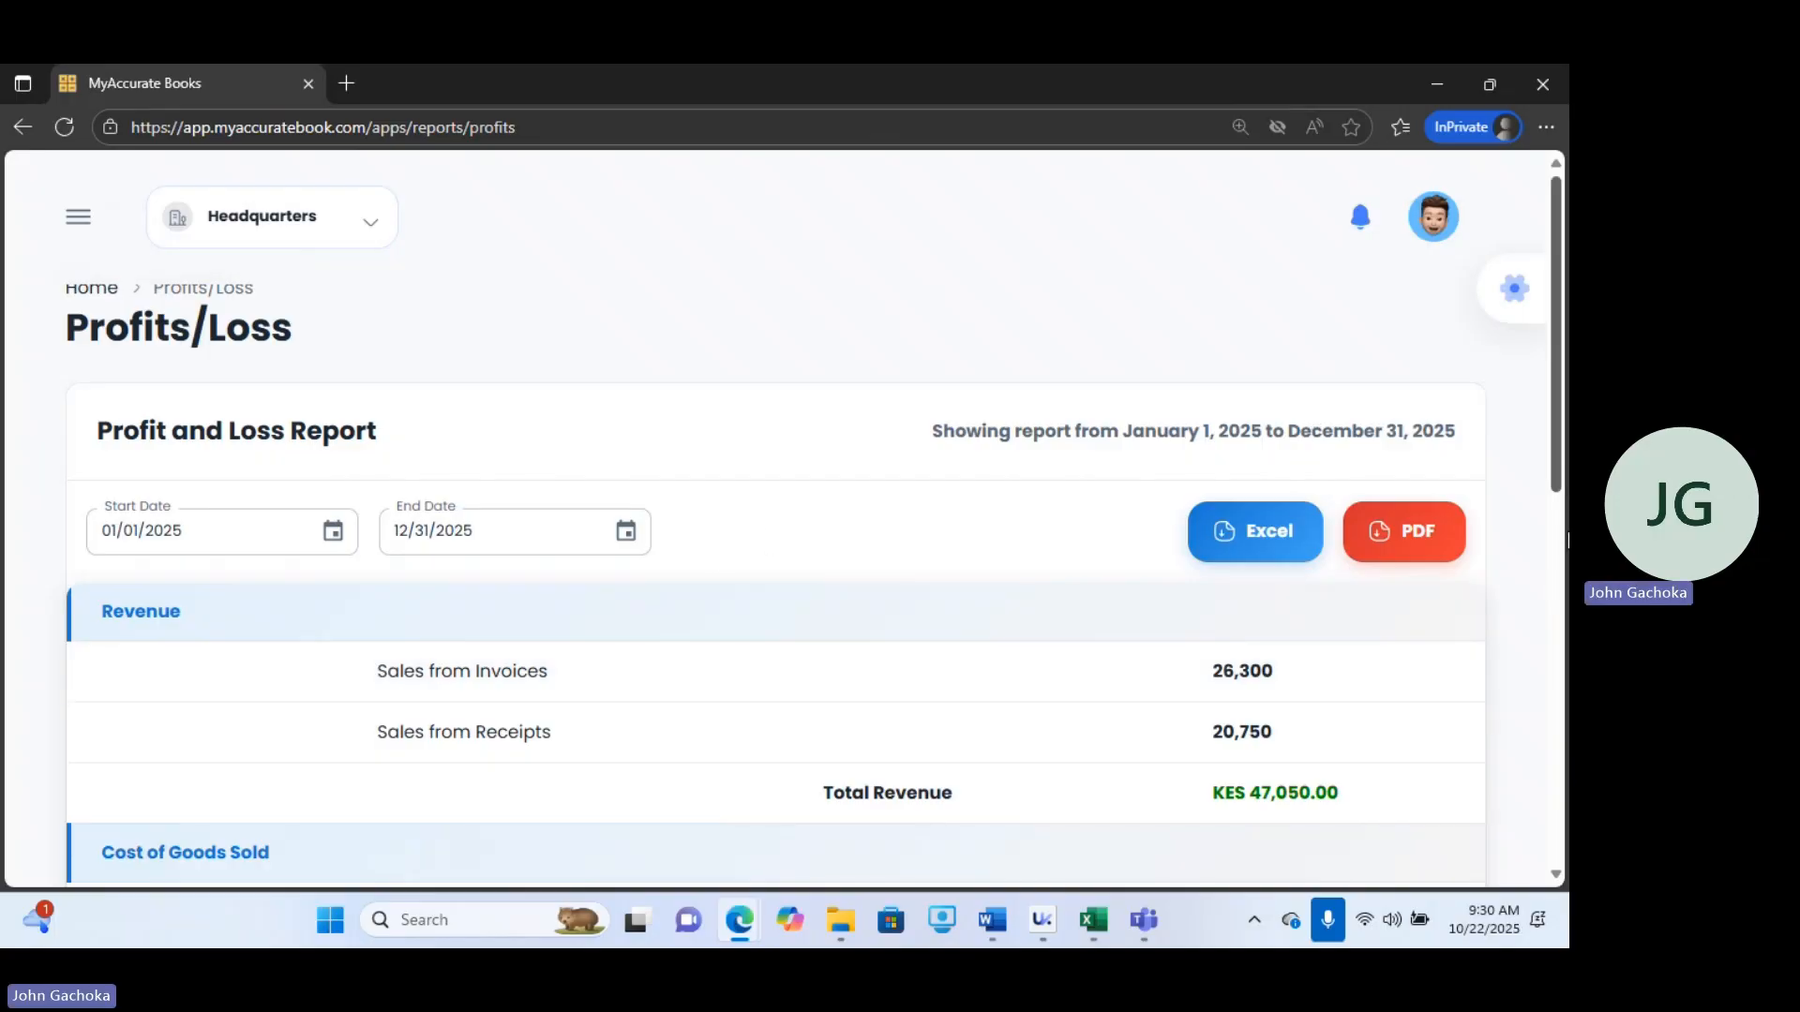
scroll(1554, 441, down, 3)
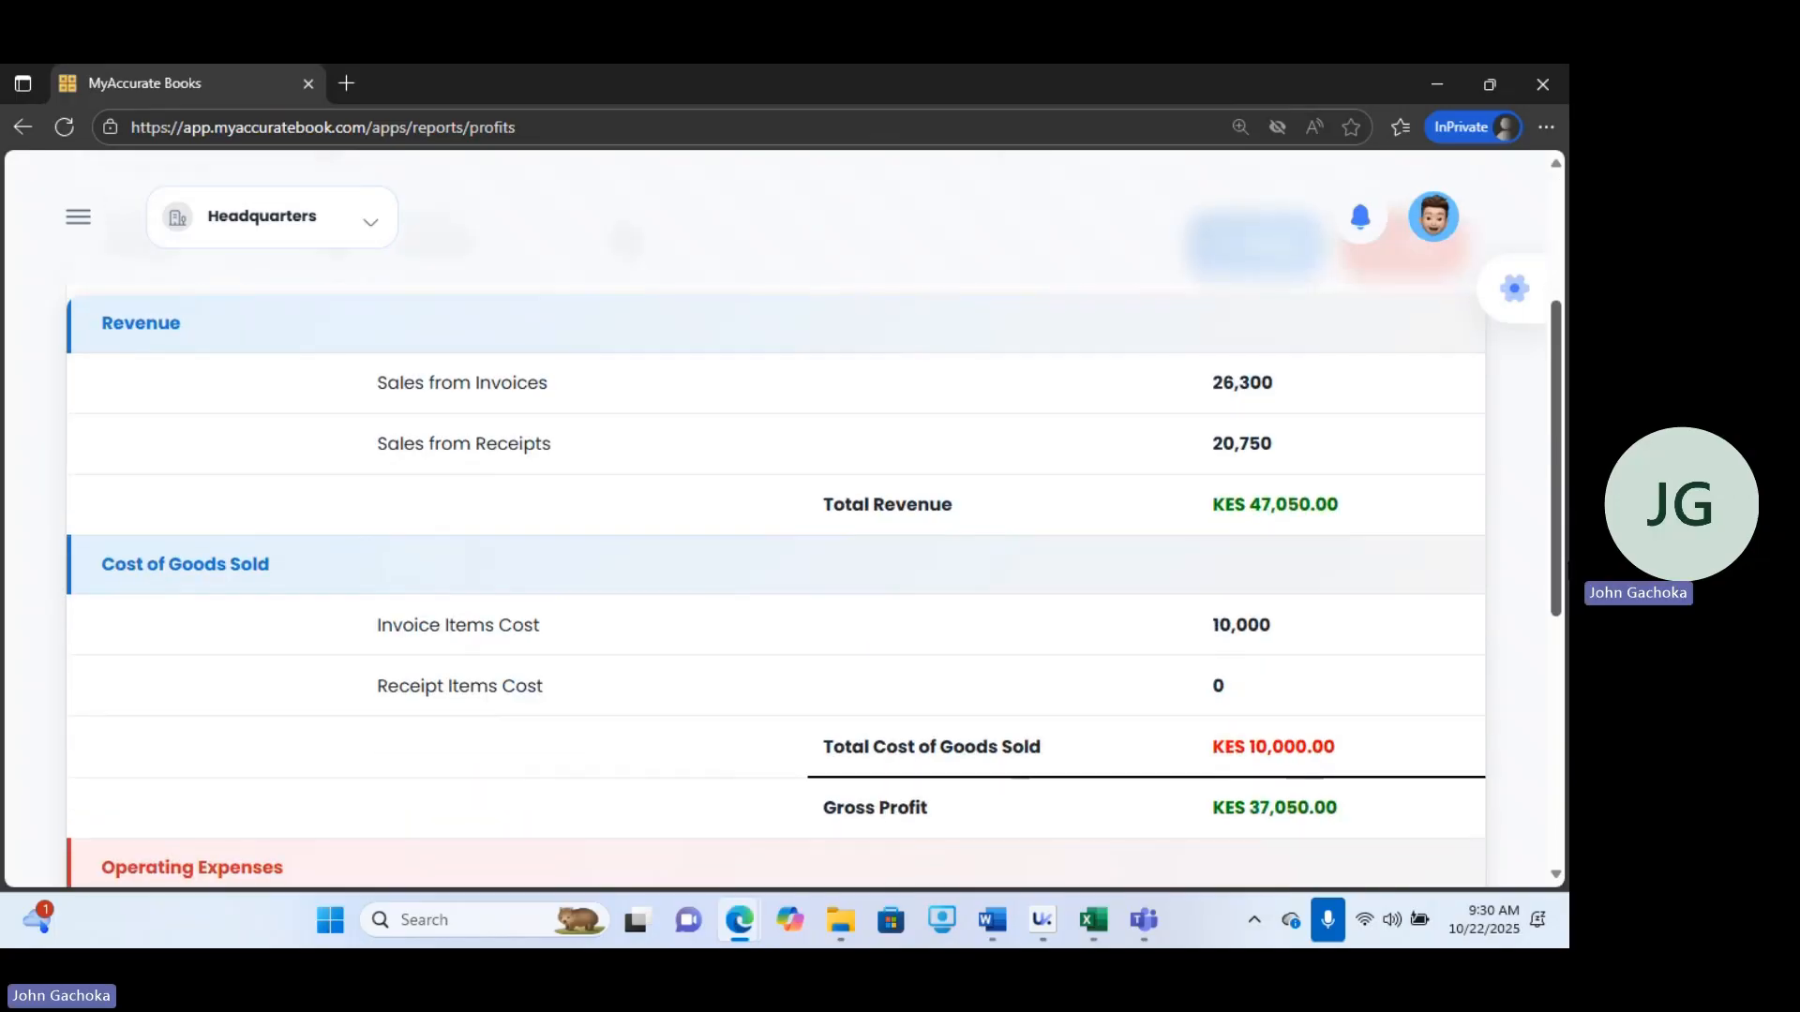
scroll(1554, 563, down, 4)
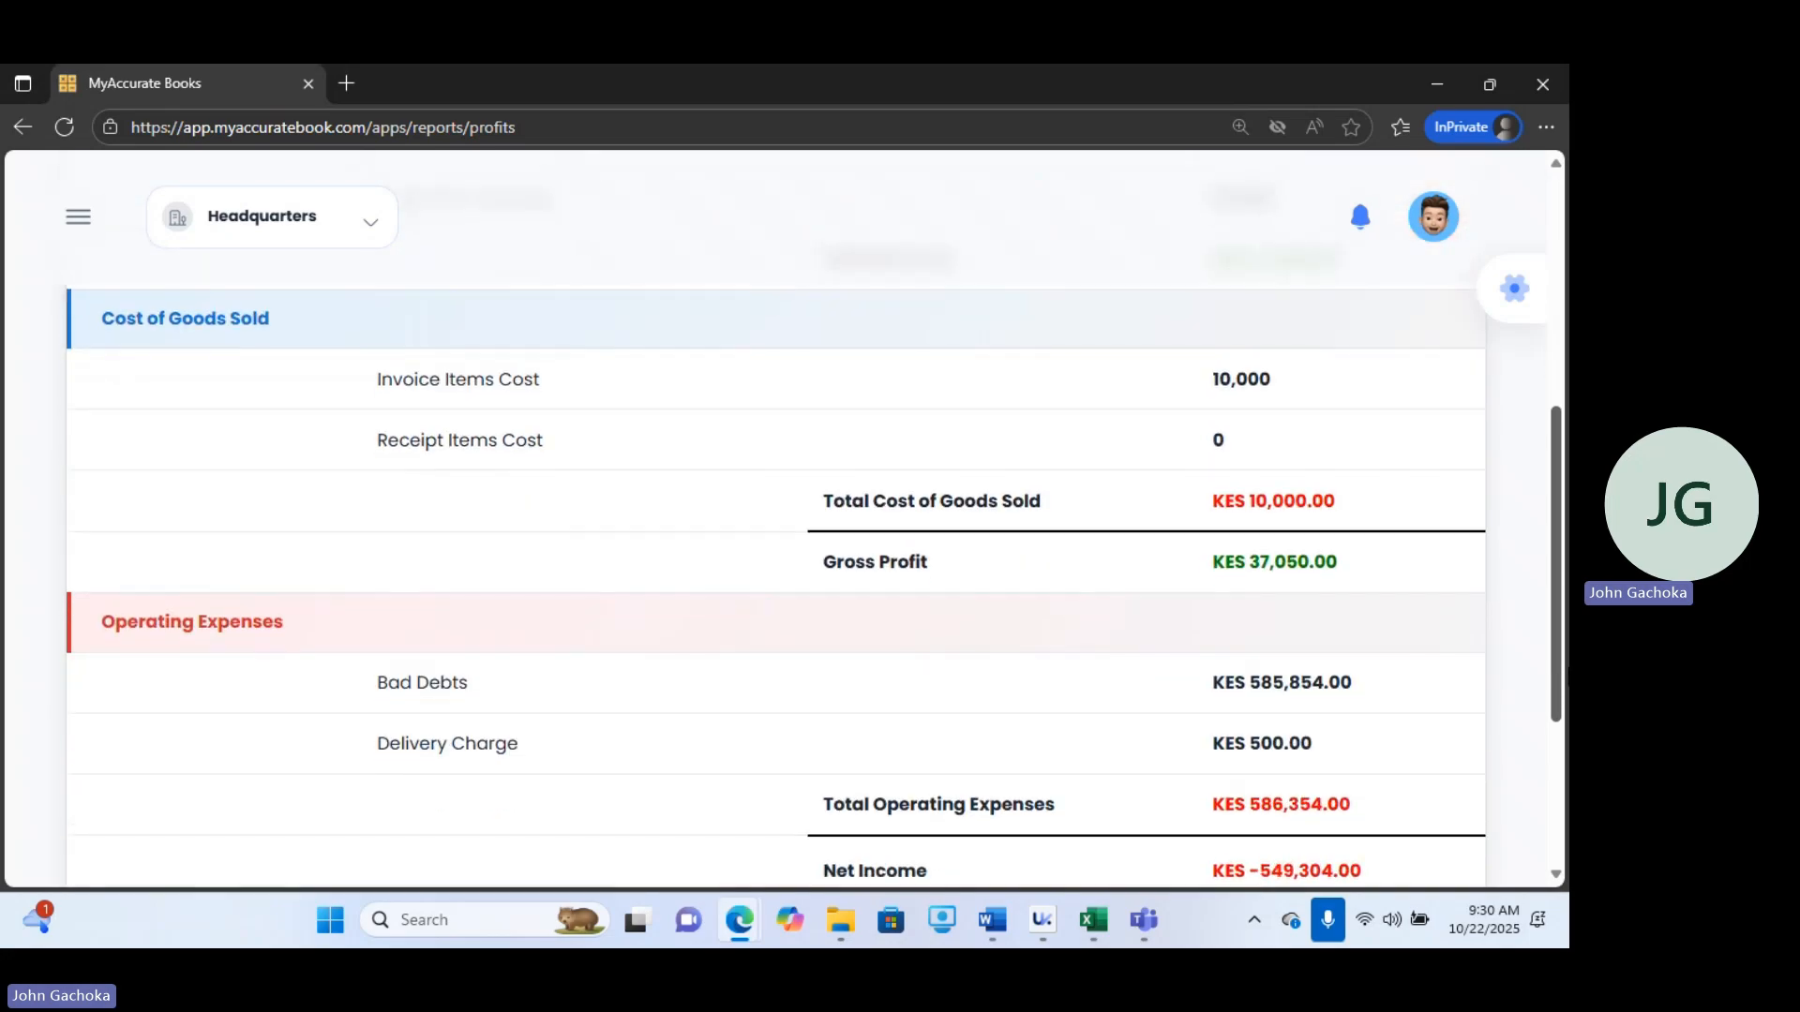
scroll(813, 554, down, 1)
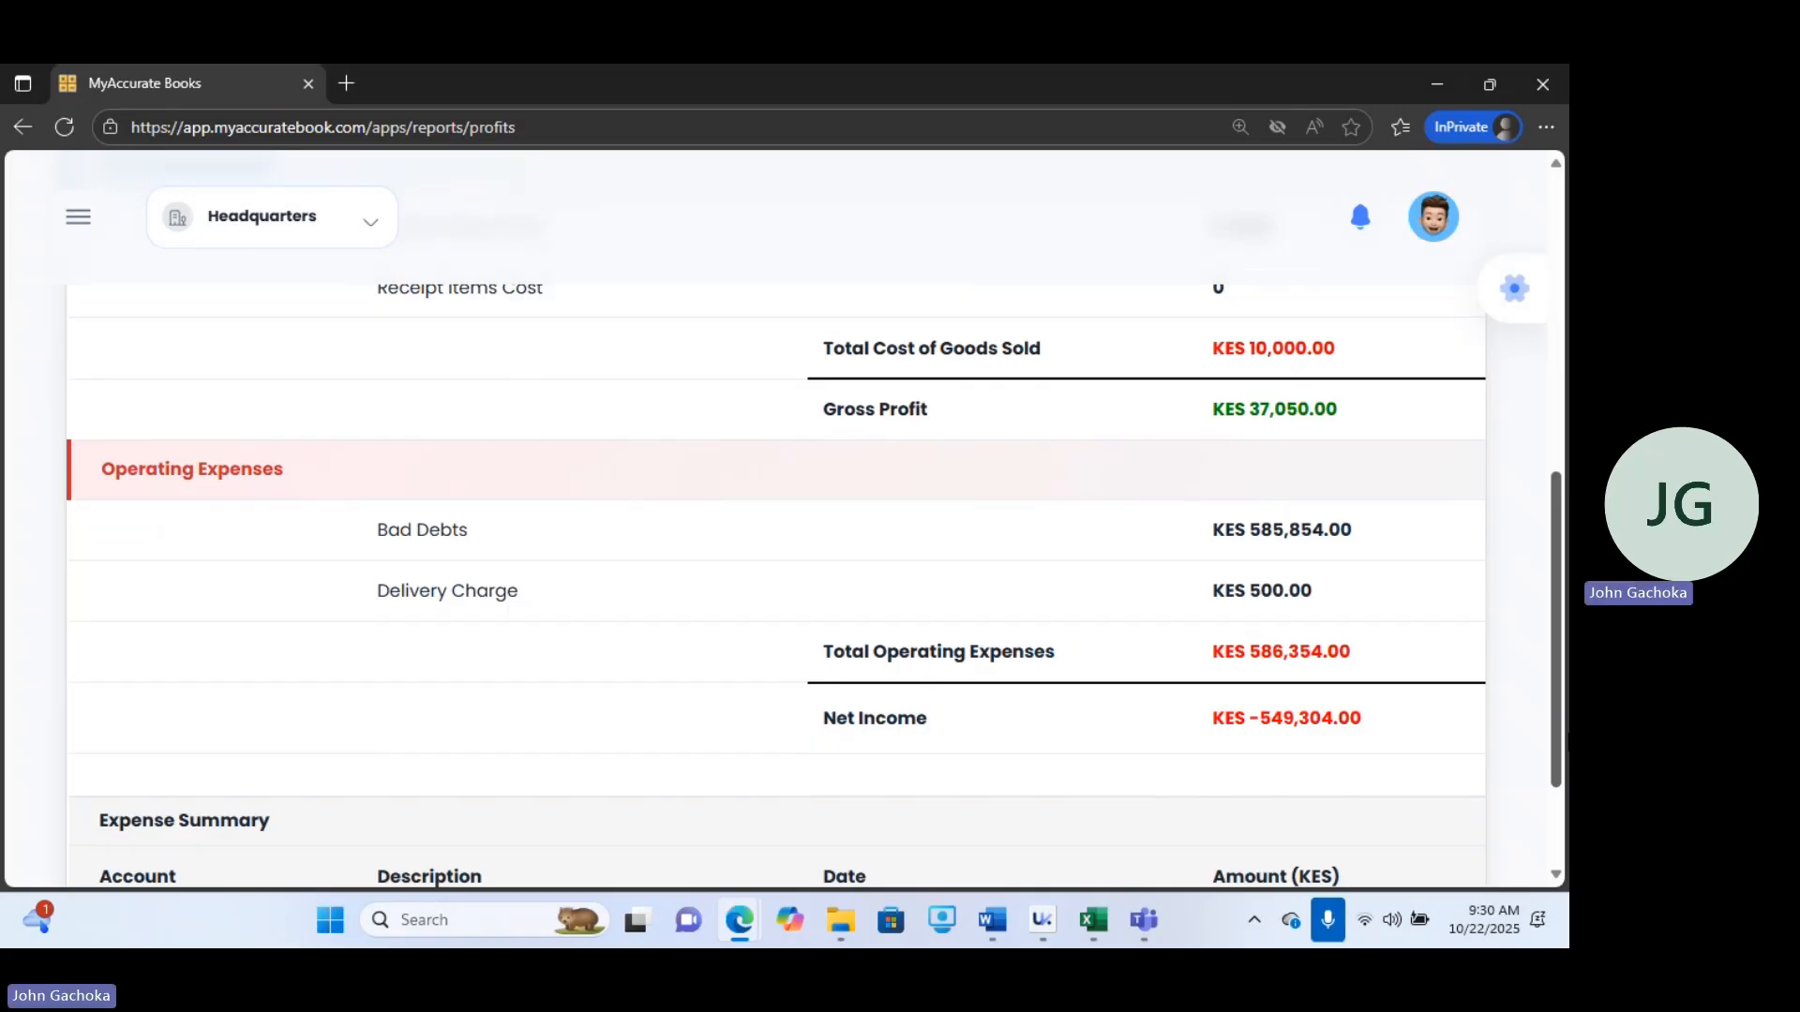
scroll(776, 562, down, 2)
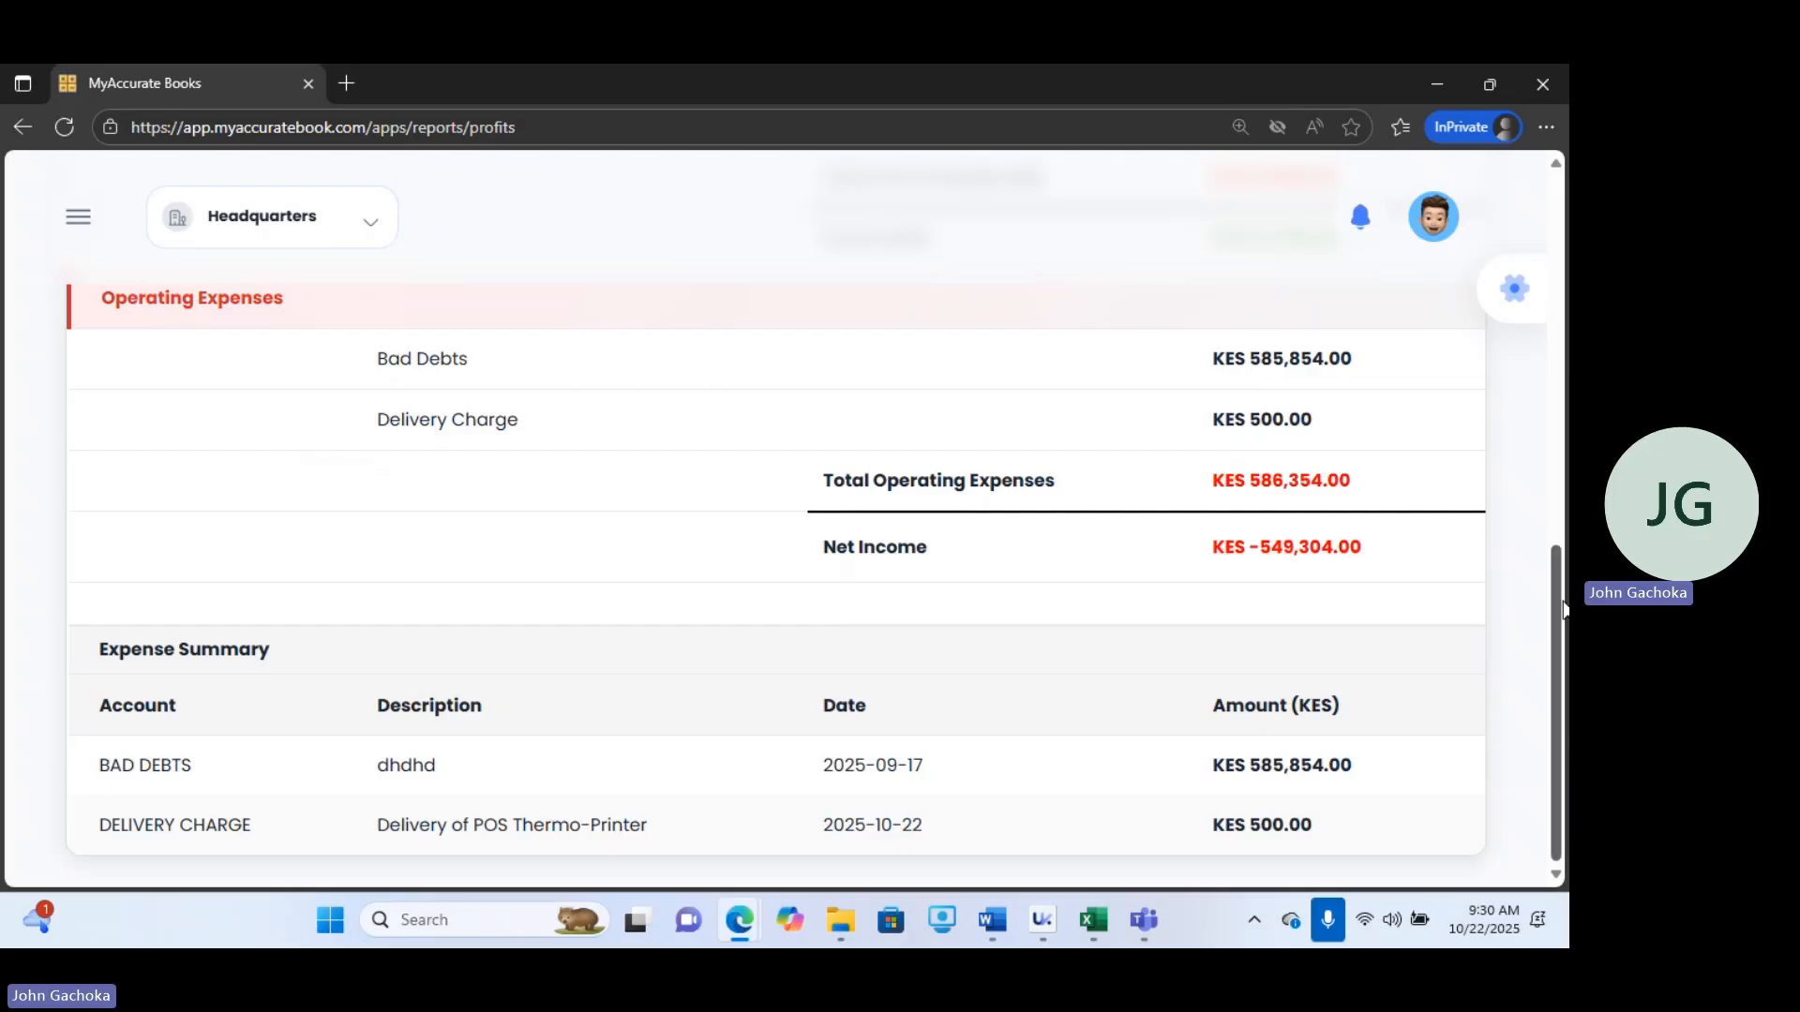
scroll(1555, 587, up, 8)
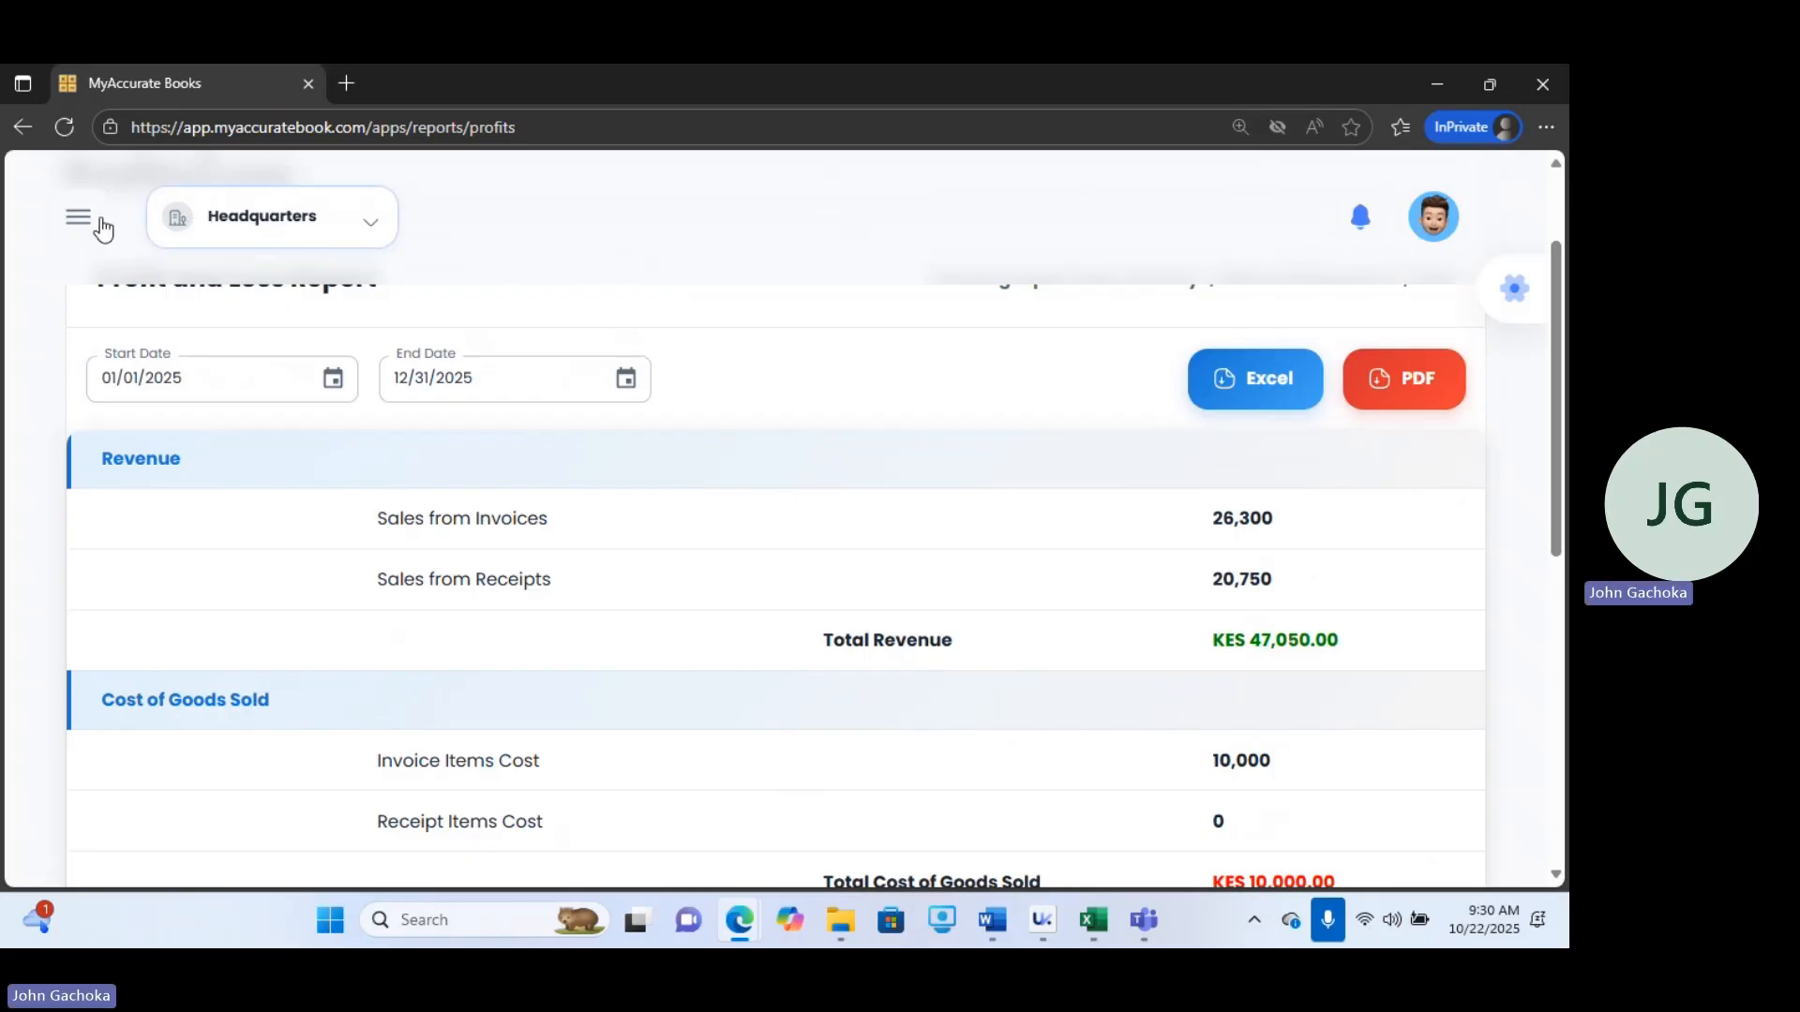
Open the Debtors Report, then switch to the Creditors Report.
click(89, 231)
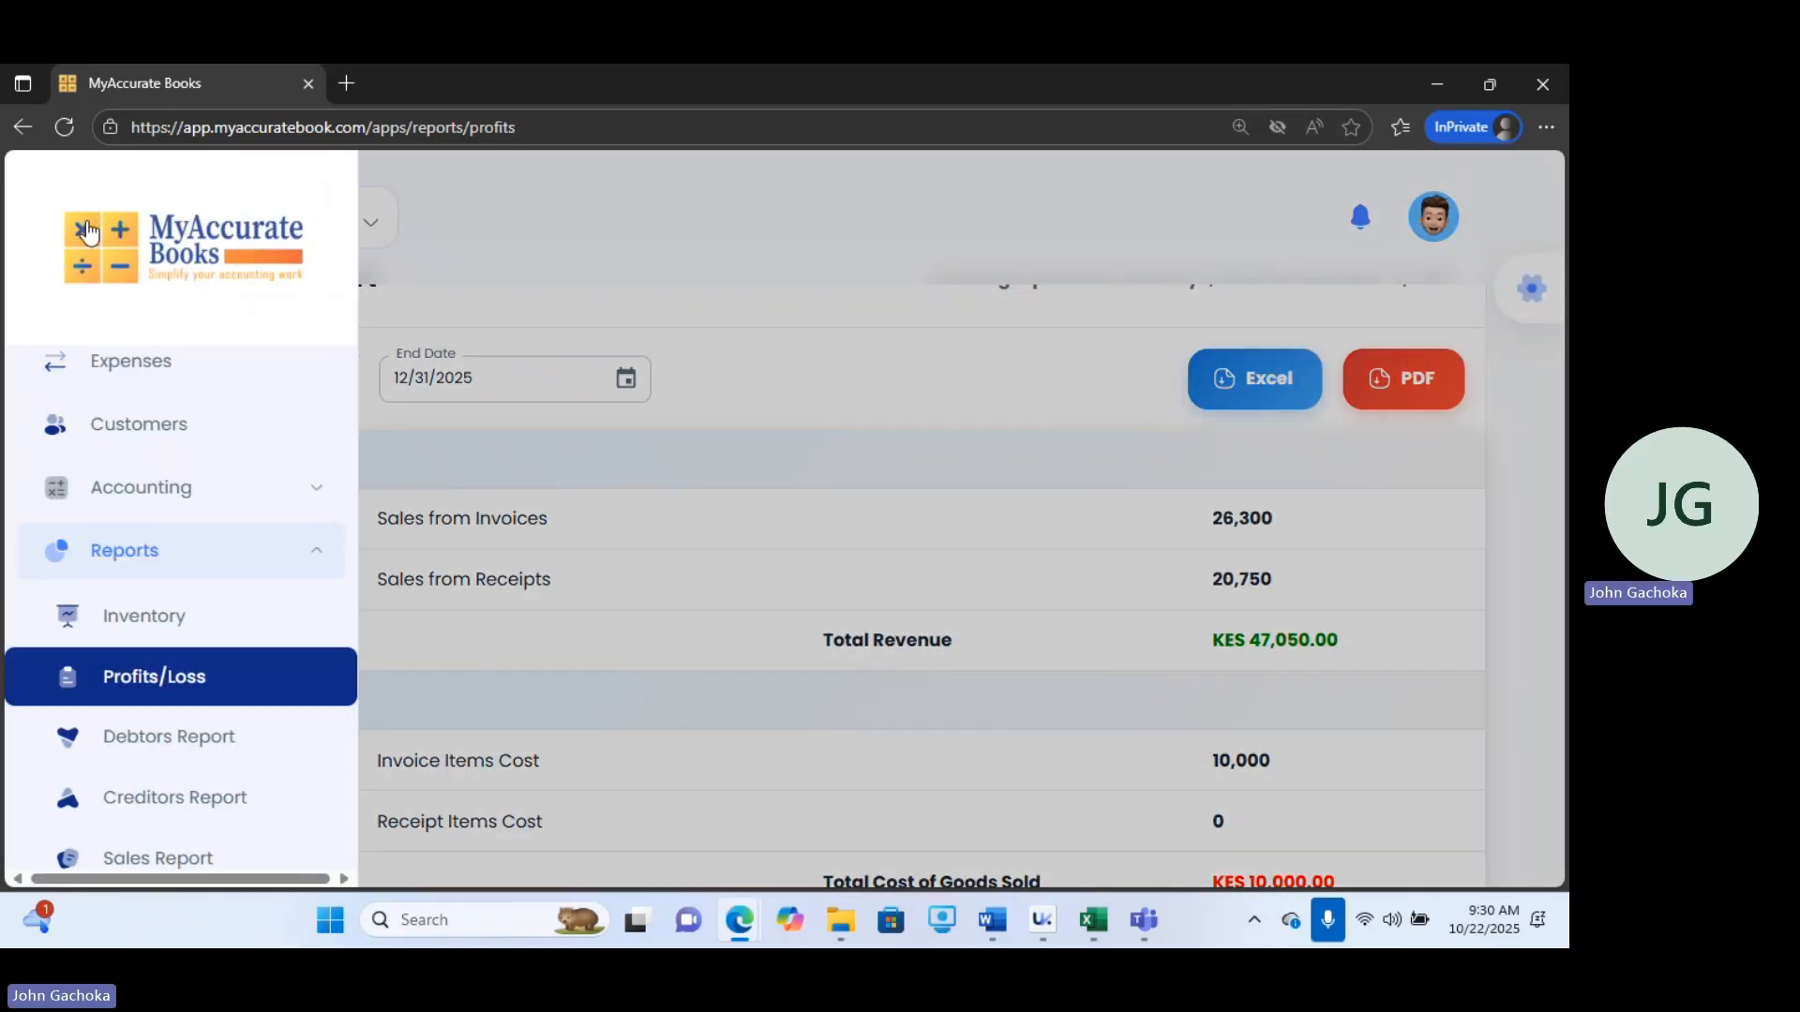
click(146, 756)
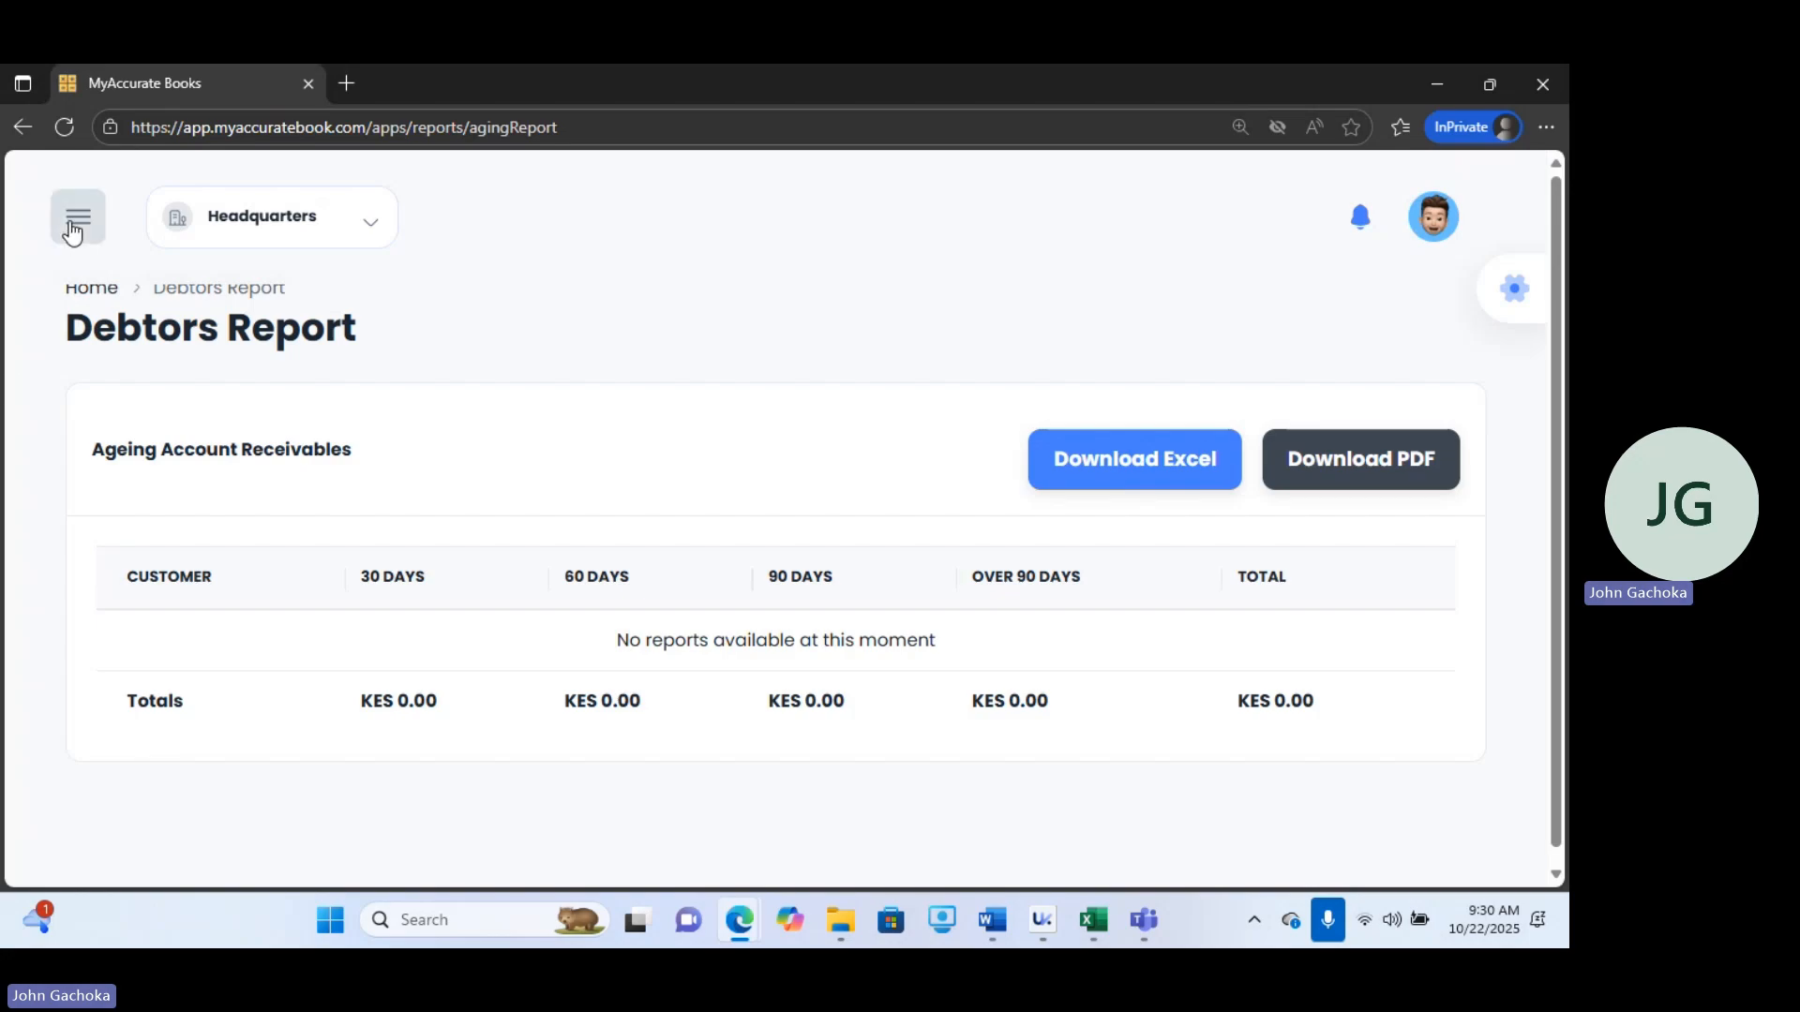
click(75, 226)
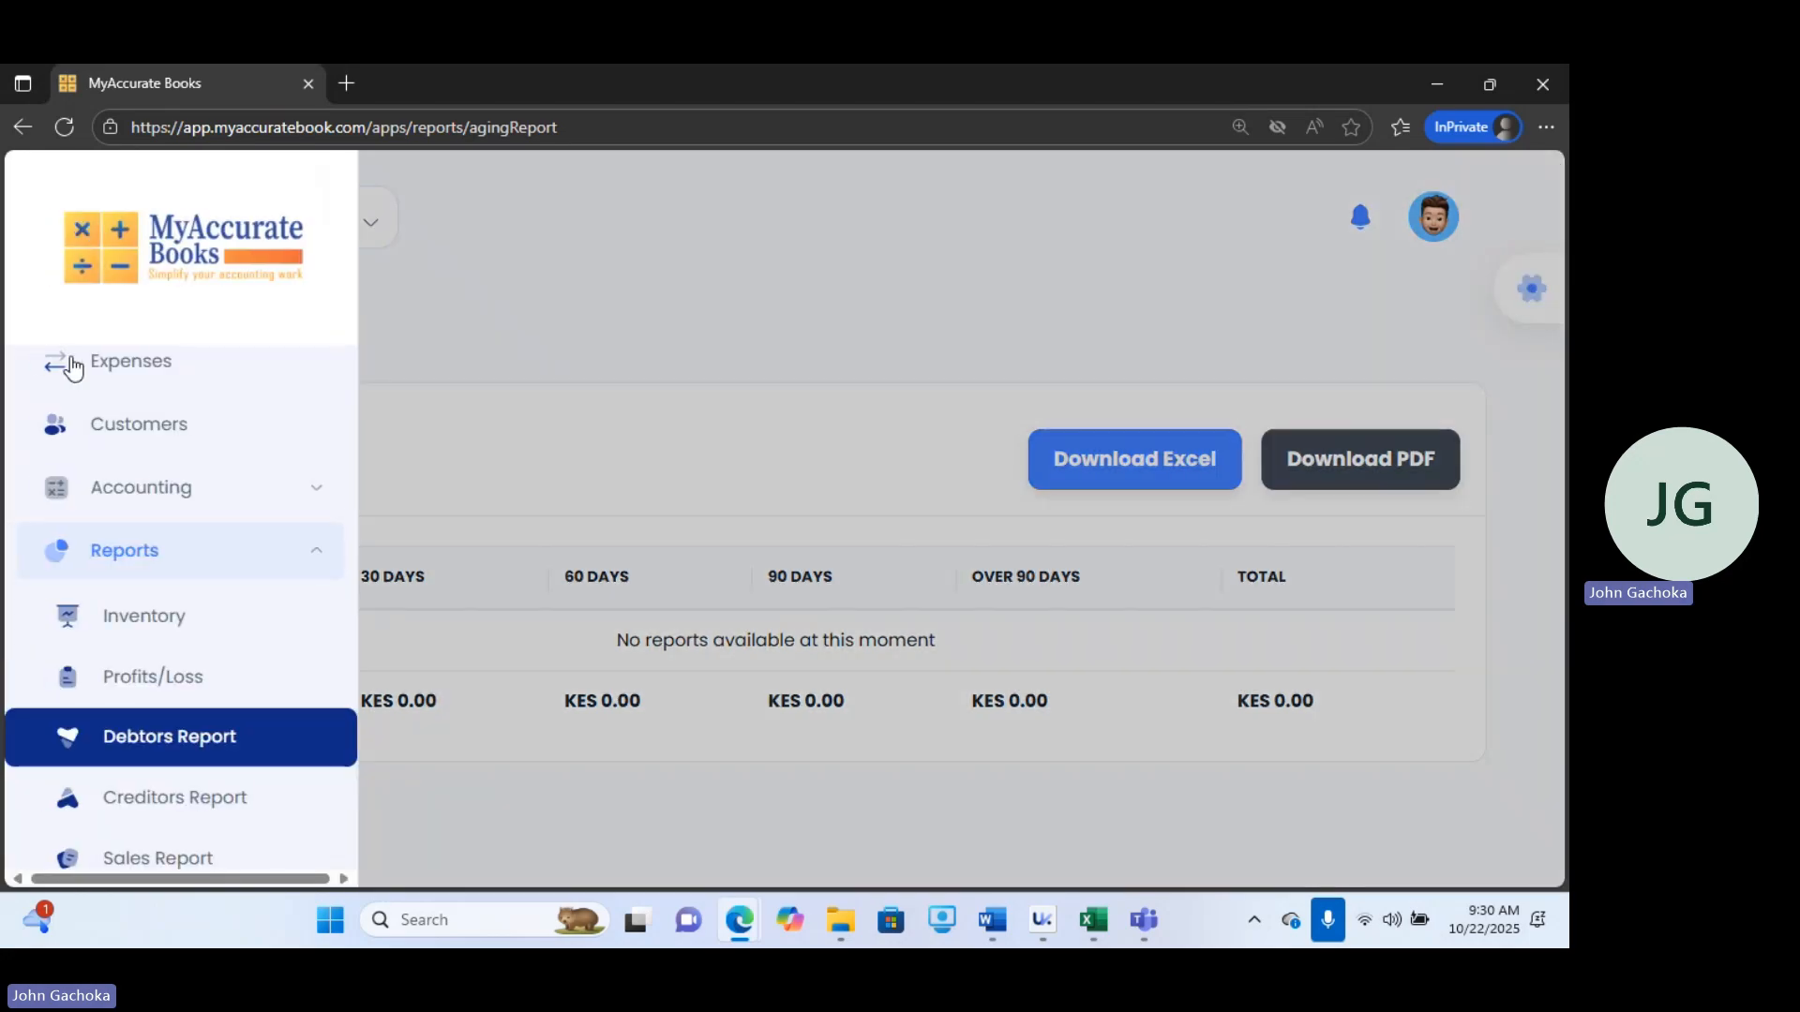
click(199, 823)
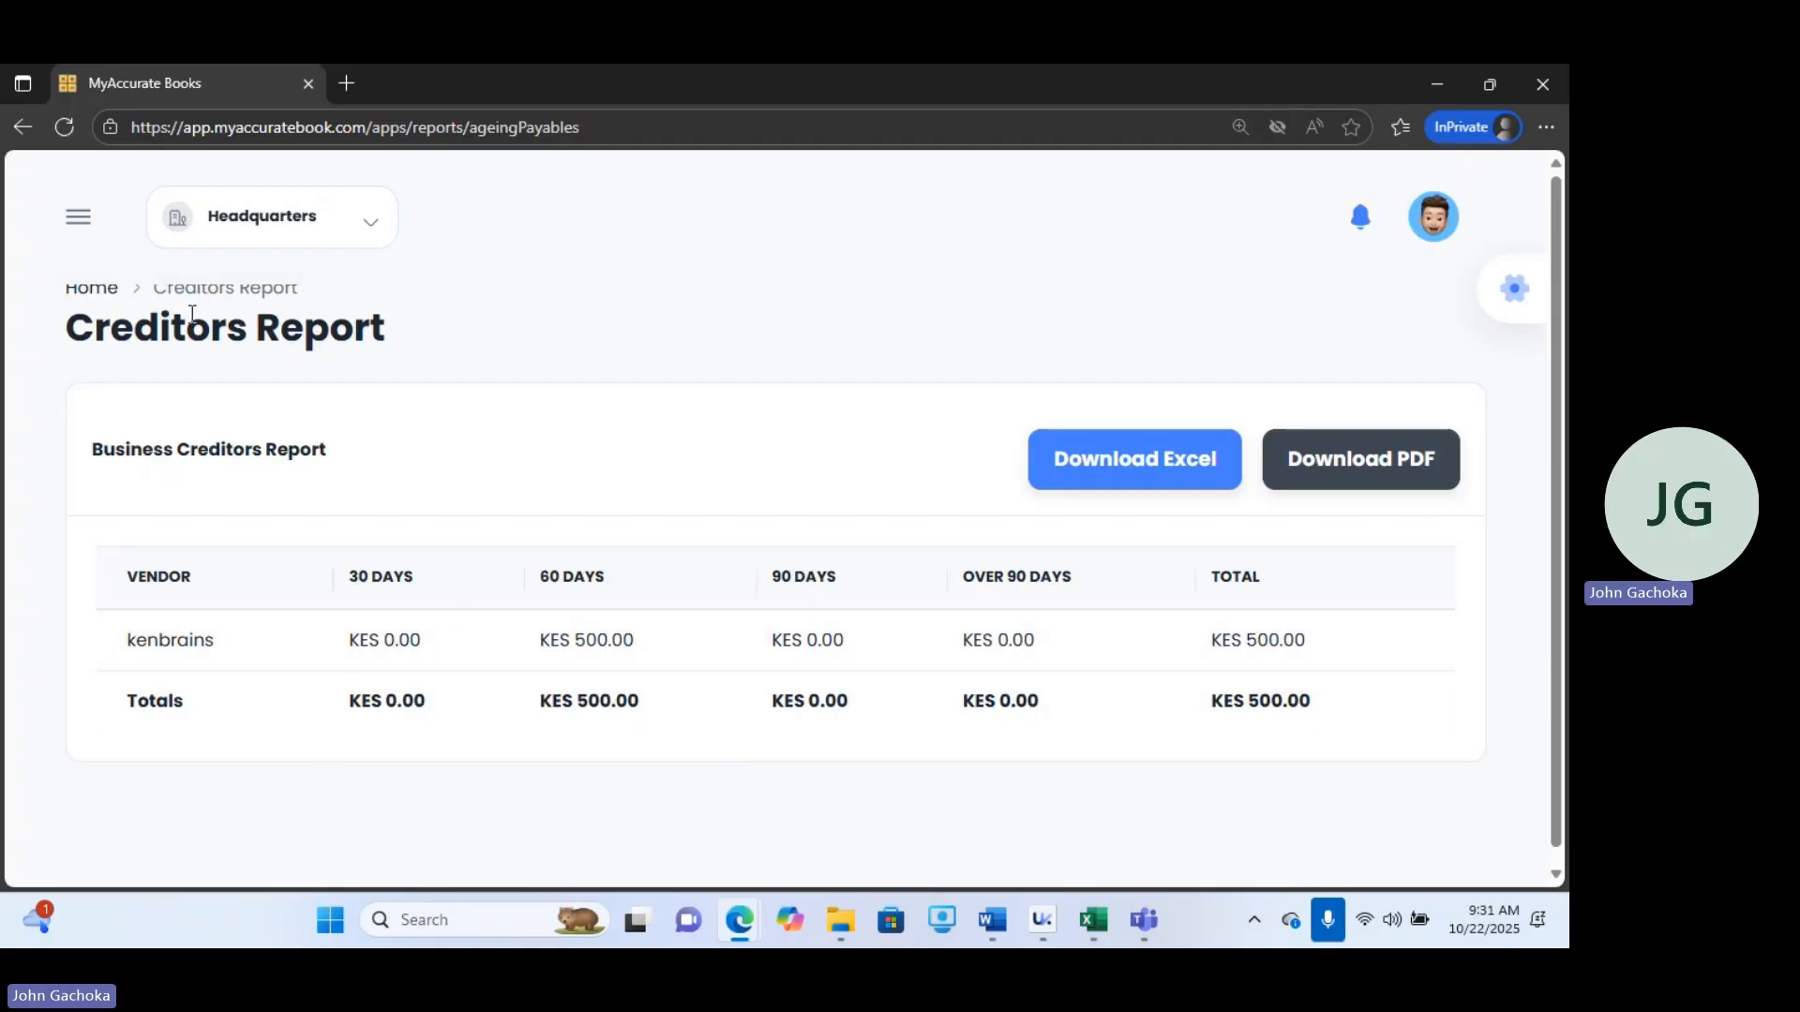
Open the Sales Report from the Reports menu.
click(77, 236)
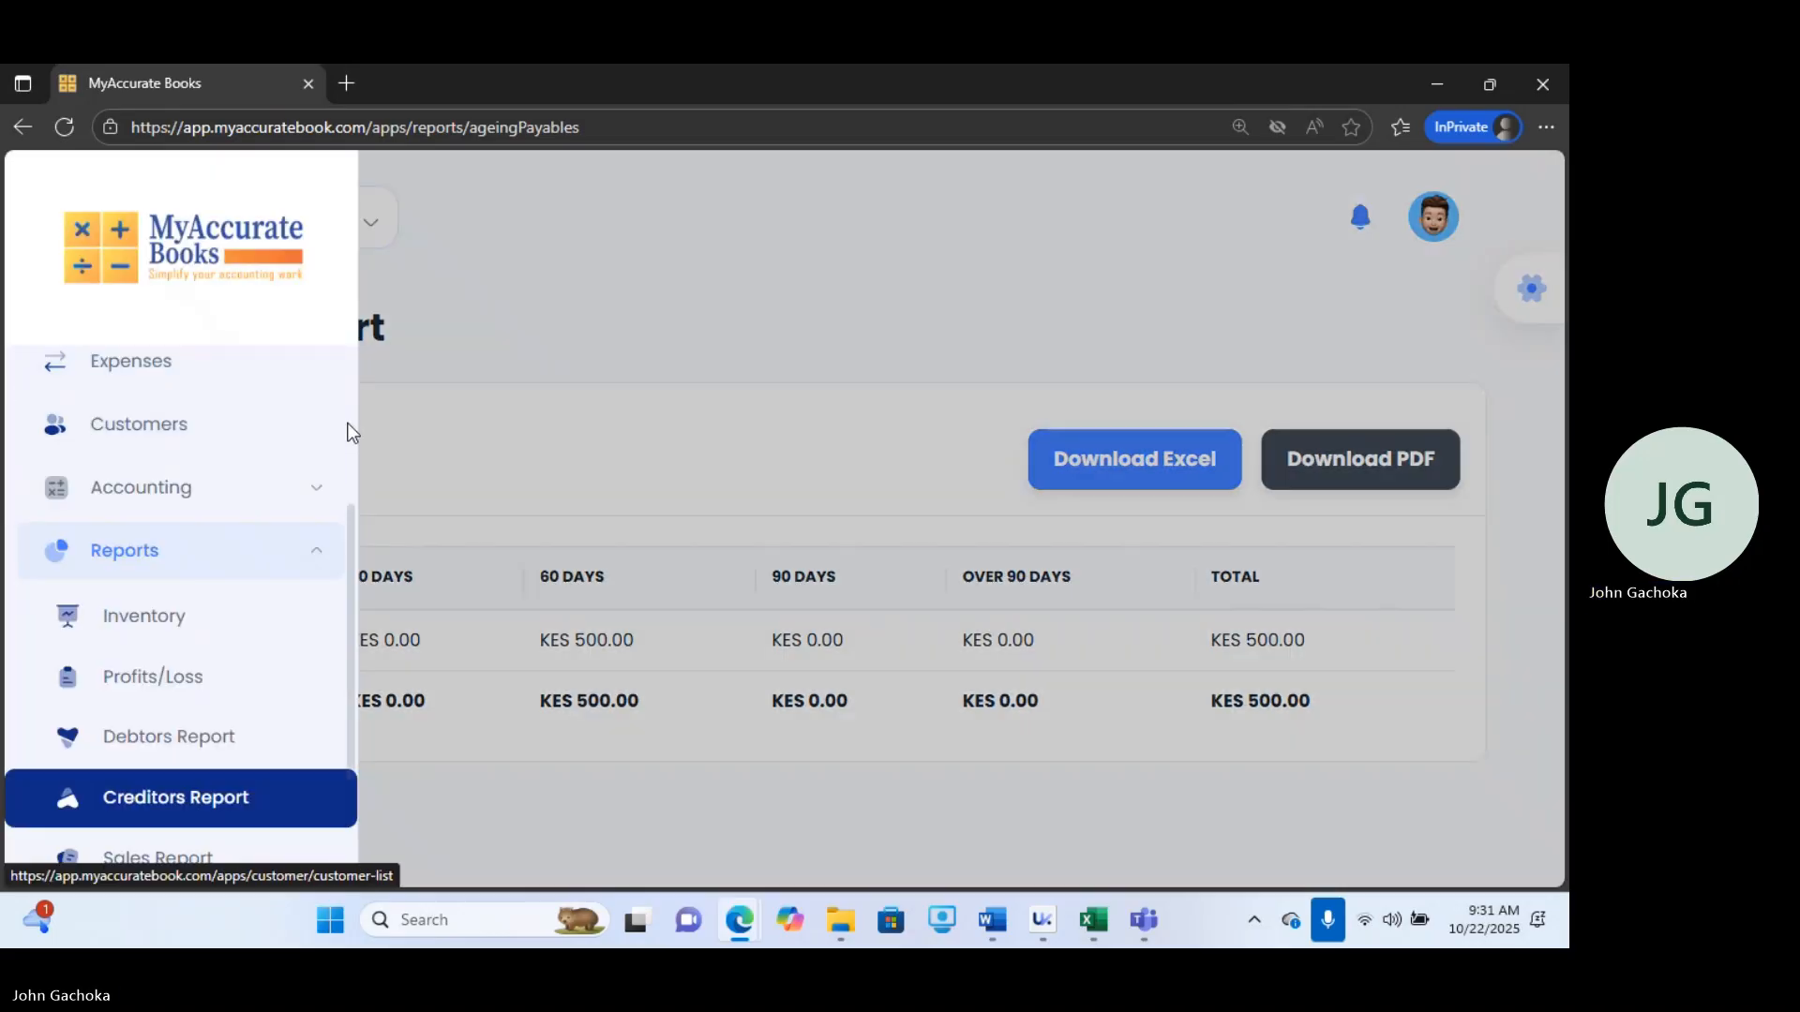
scroll(352, 562, down, 1)
click(223, 756)
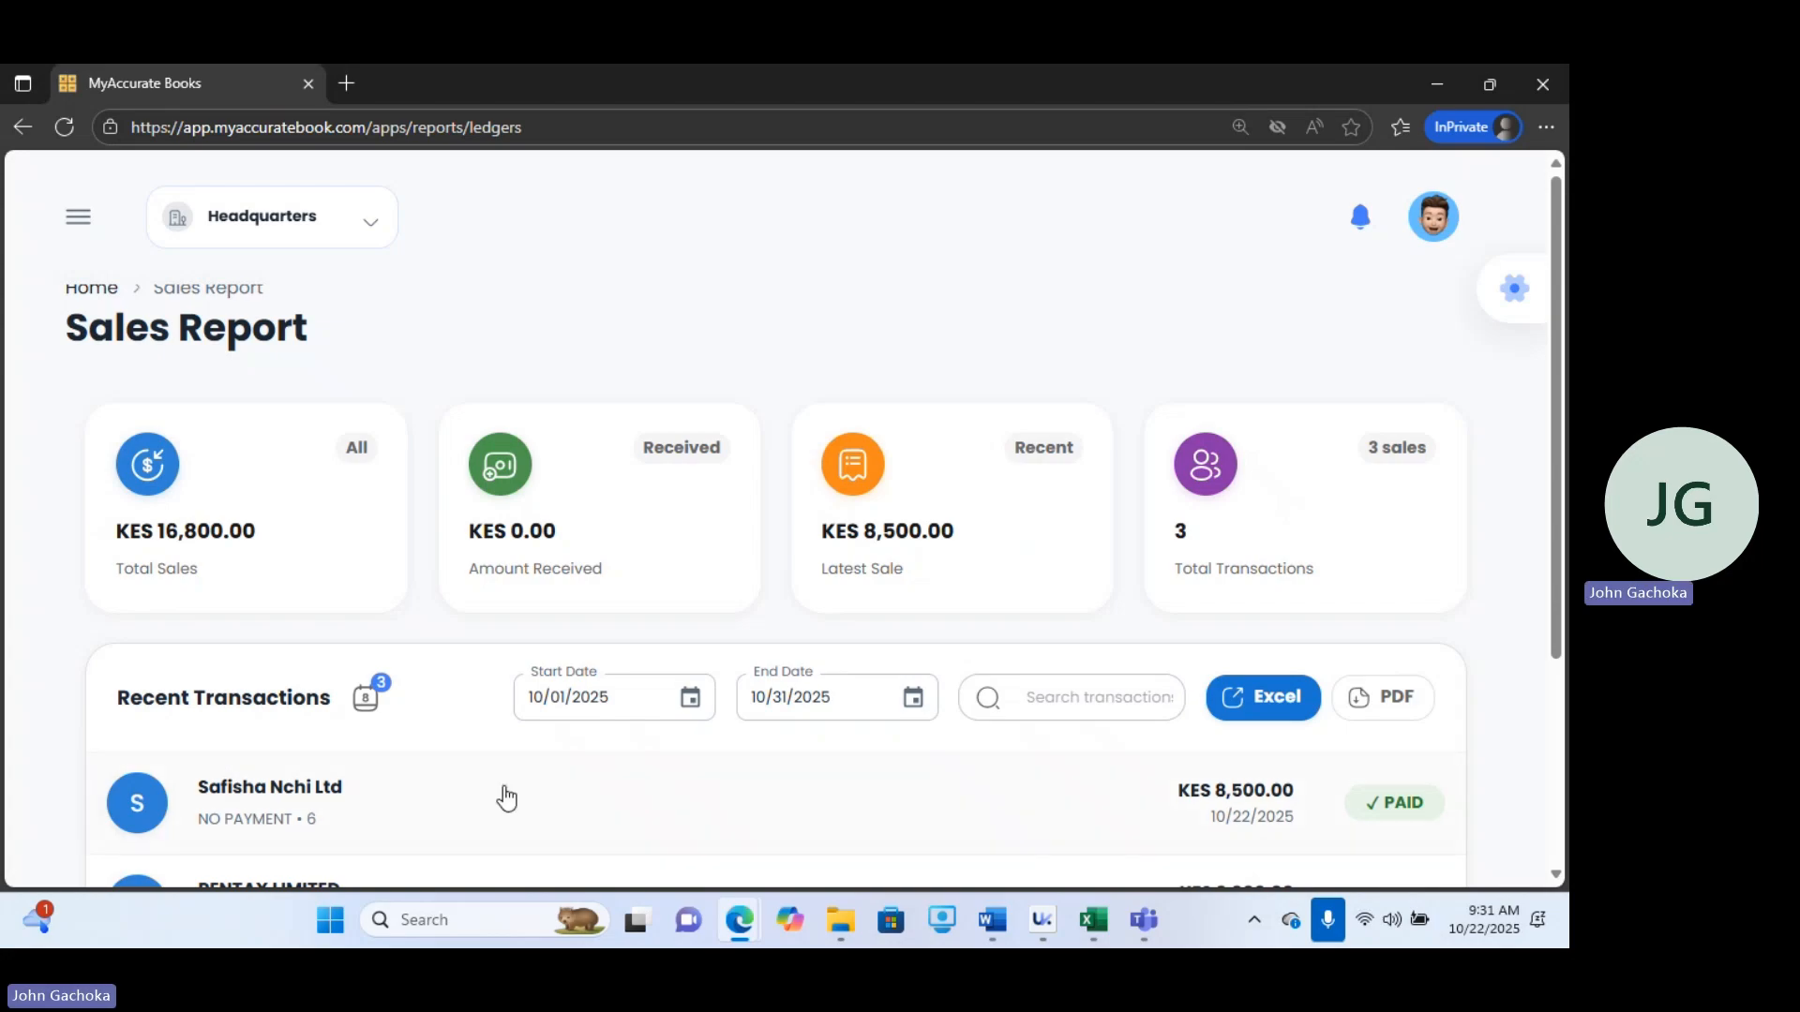
Filter the Sales Report to transactions from 09/01/2025 to 10/22/2025.
click(685, 701)
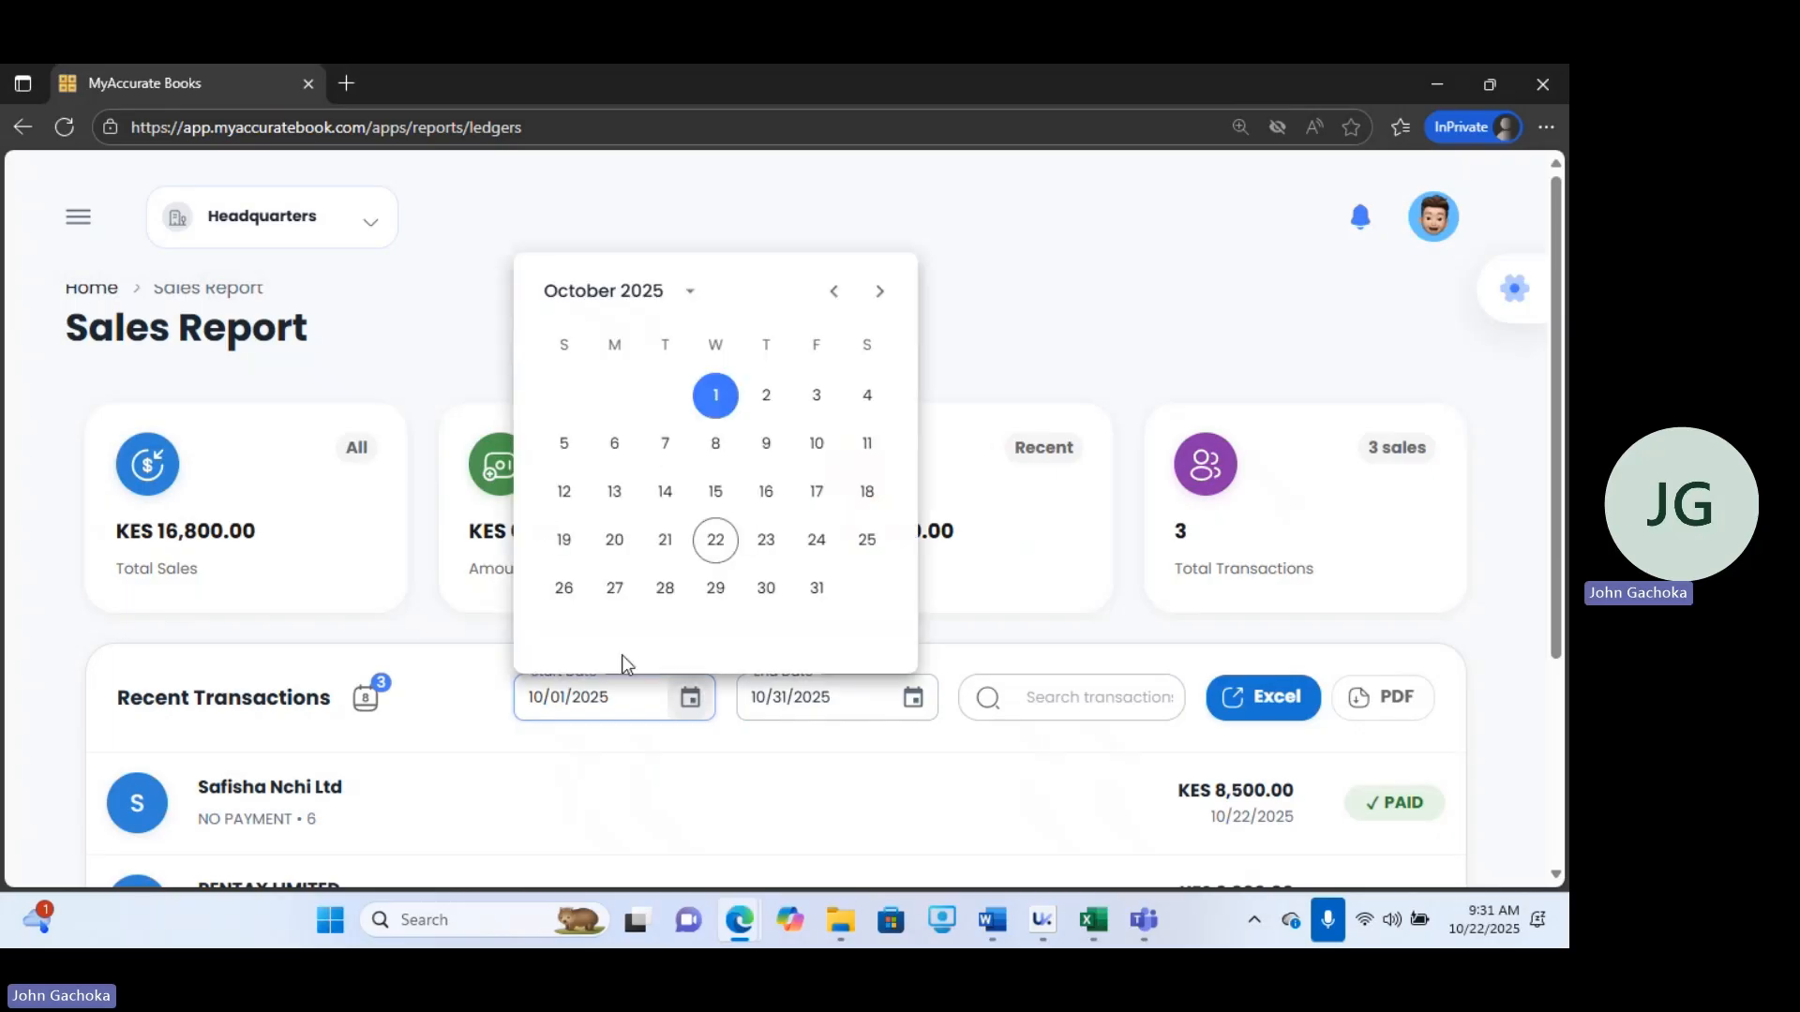
click(833, 292)
click(612, 397)
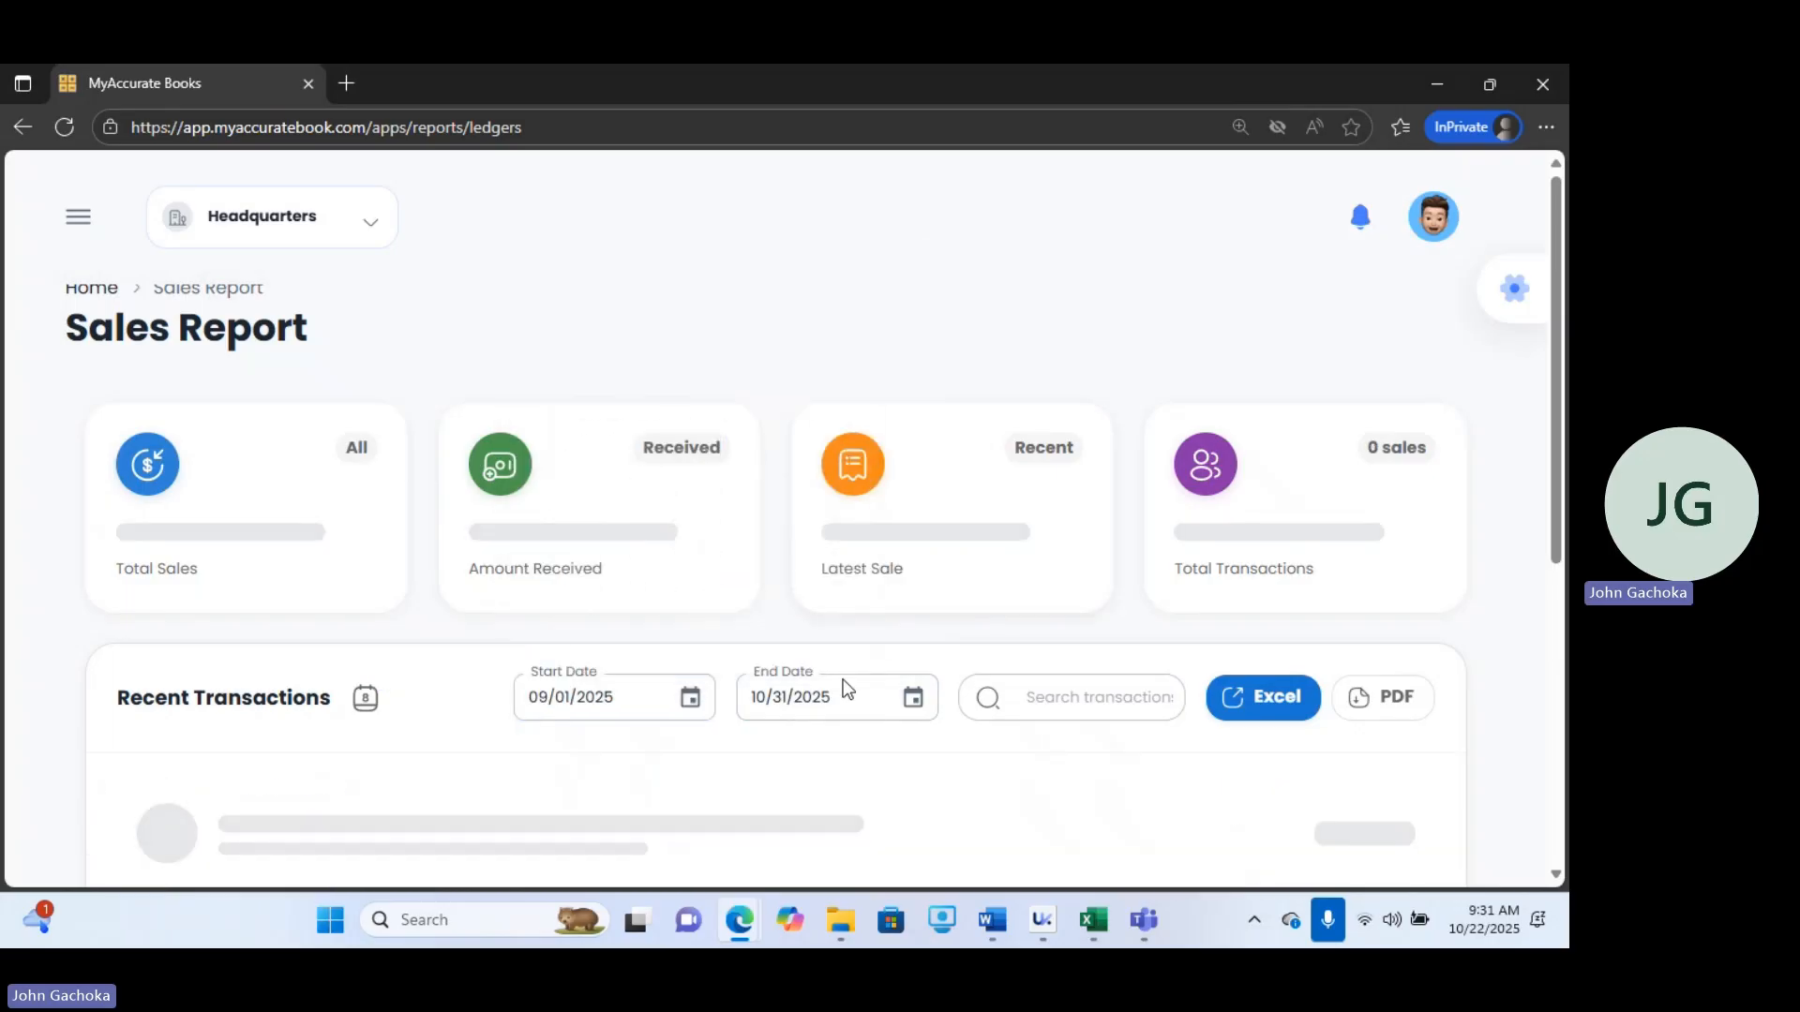
click(914, 705)
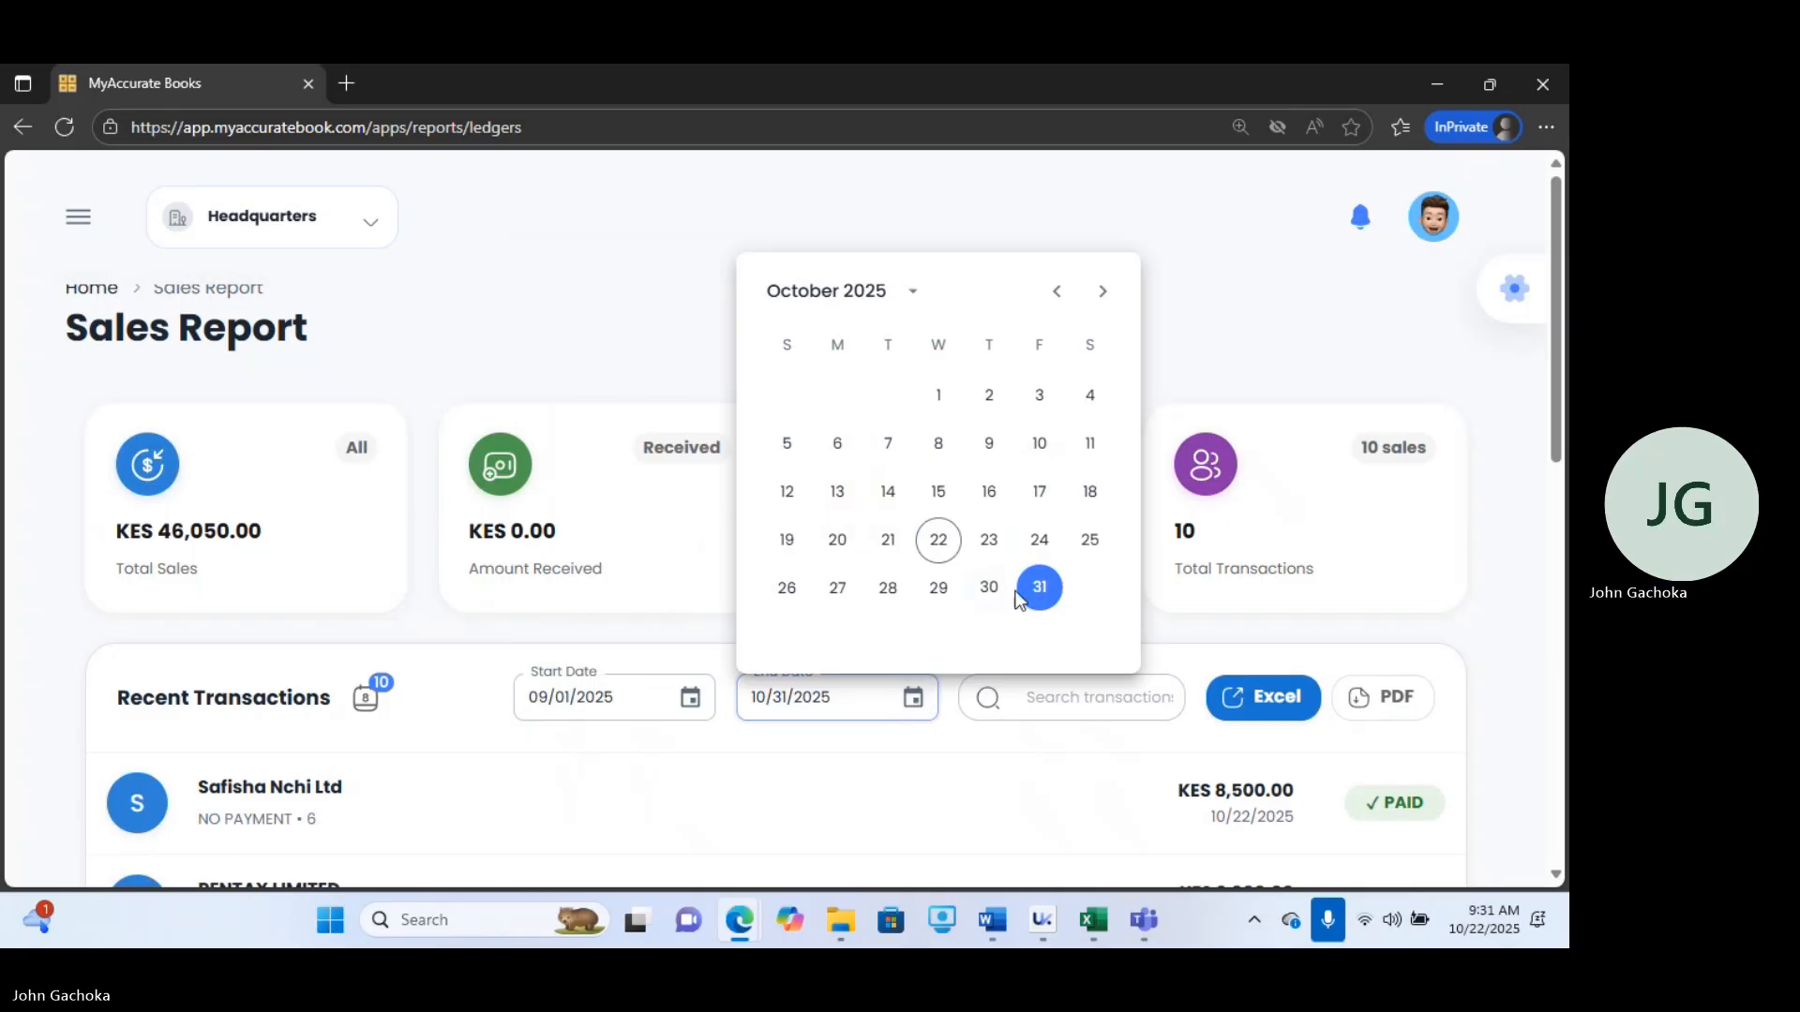
click(945, 550)
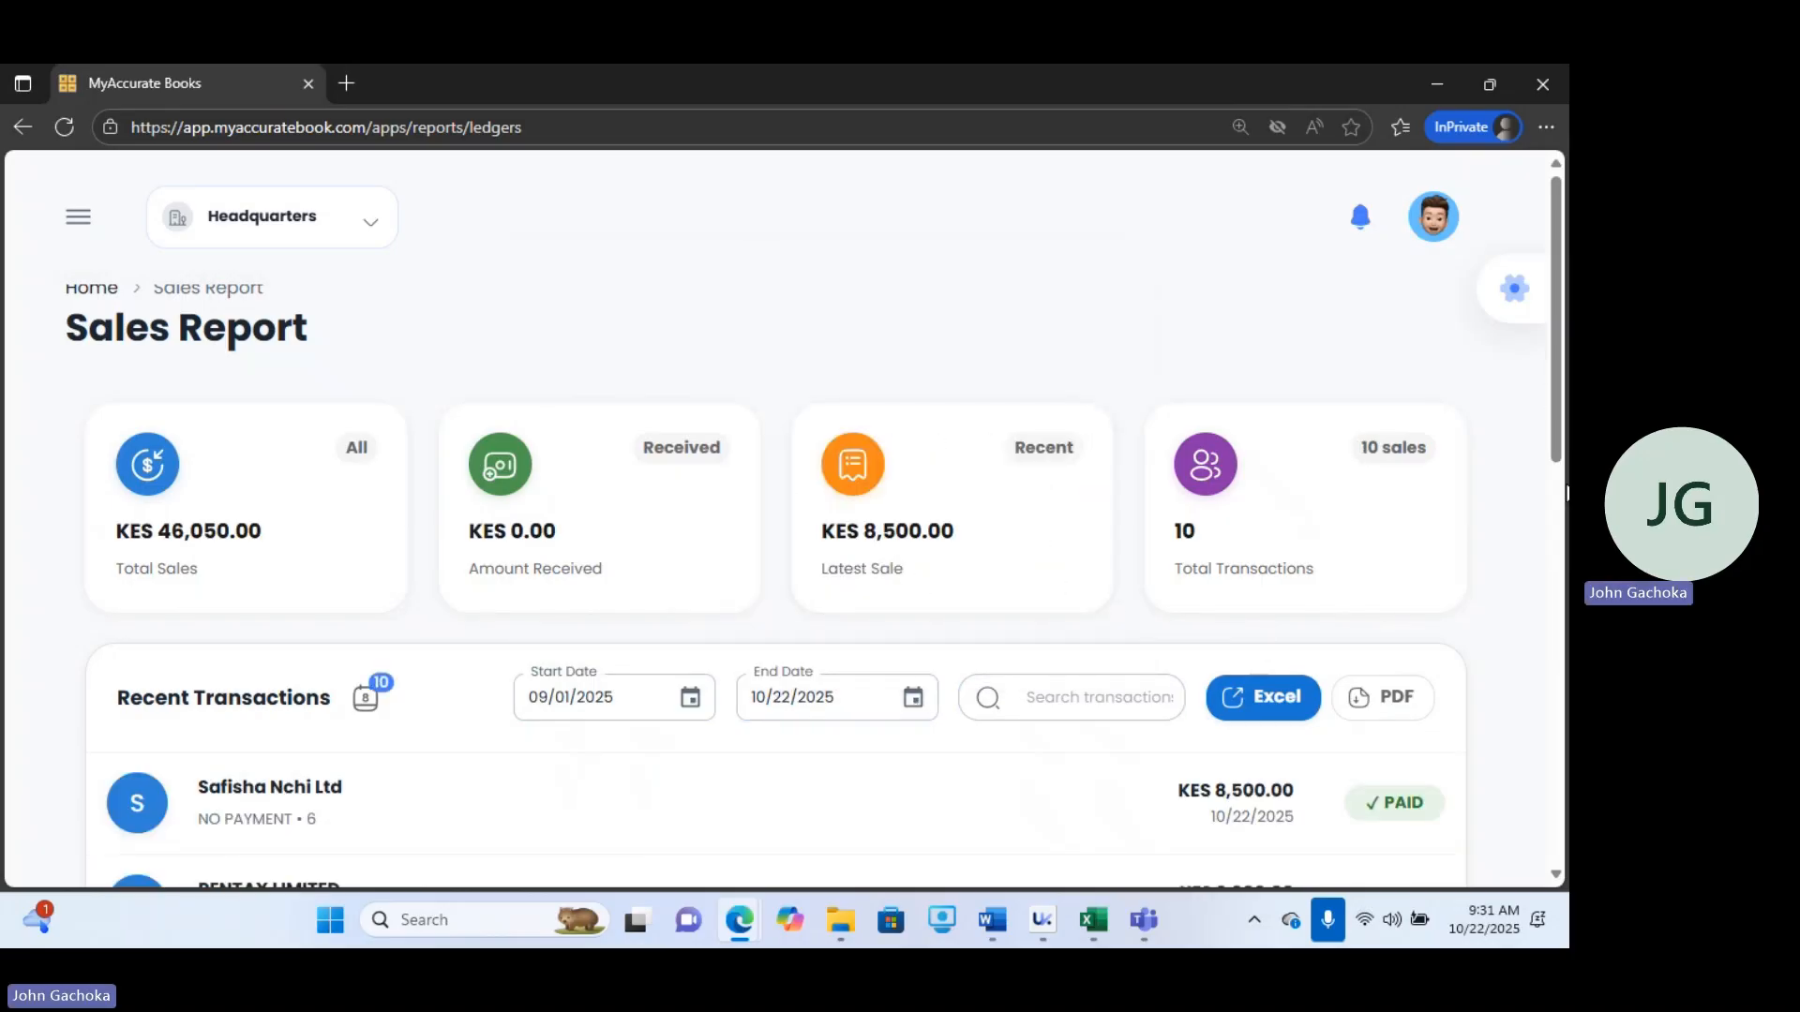
Open User Management from the navigation menu and review the user list.
mouse_move(1557, 378)
mouse_down()
mouse_move(1556, 778)
mouse_move(1556, 379)
mouse_up()
click(83, 223)
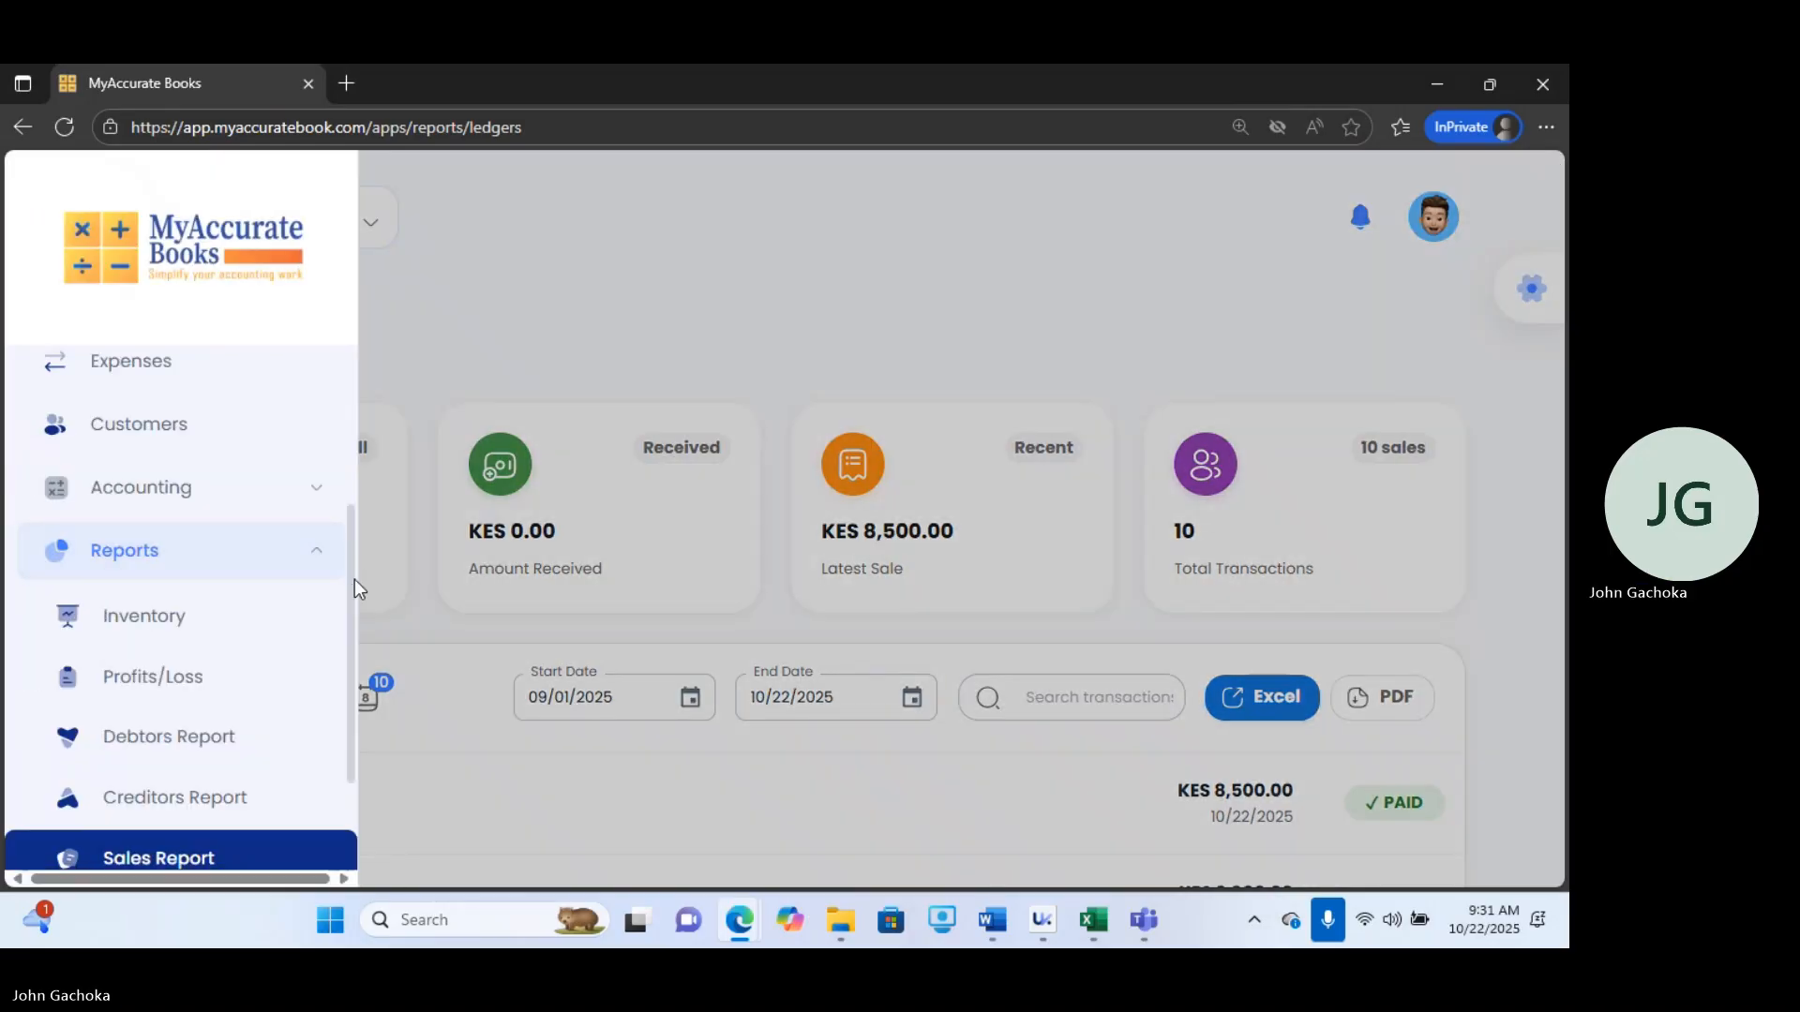
scroll(354, 637, down, 2)
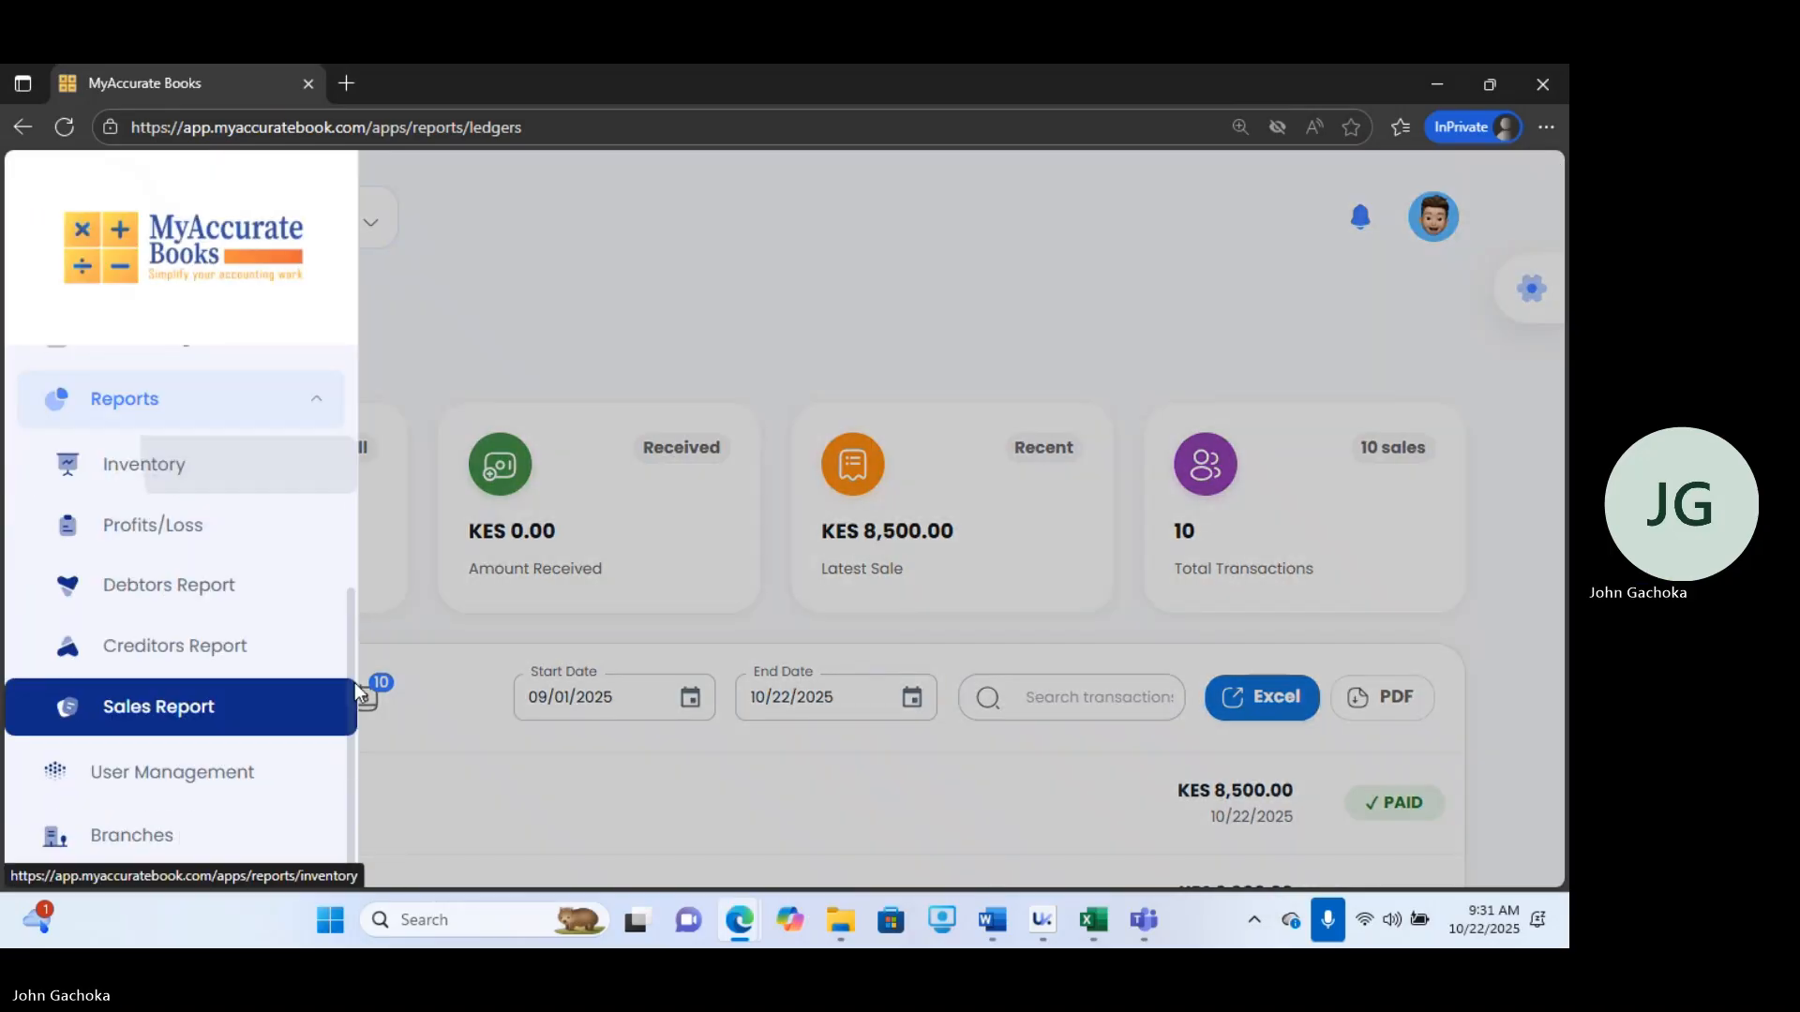
click(188, 769)
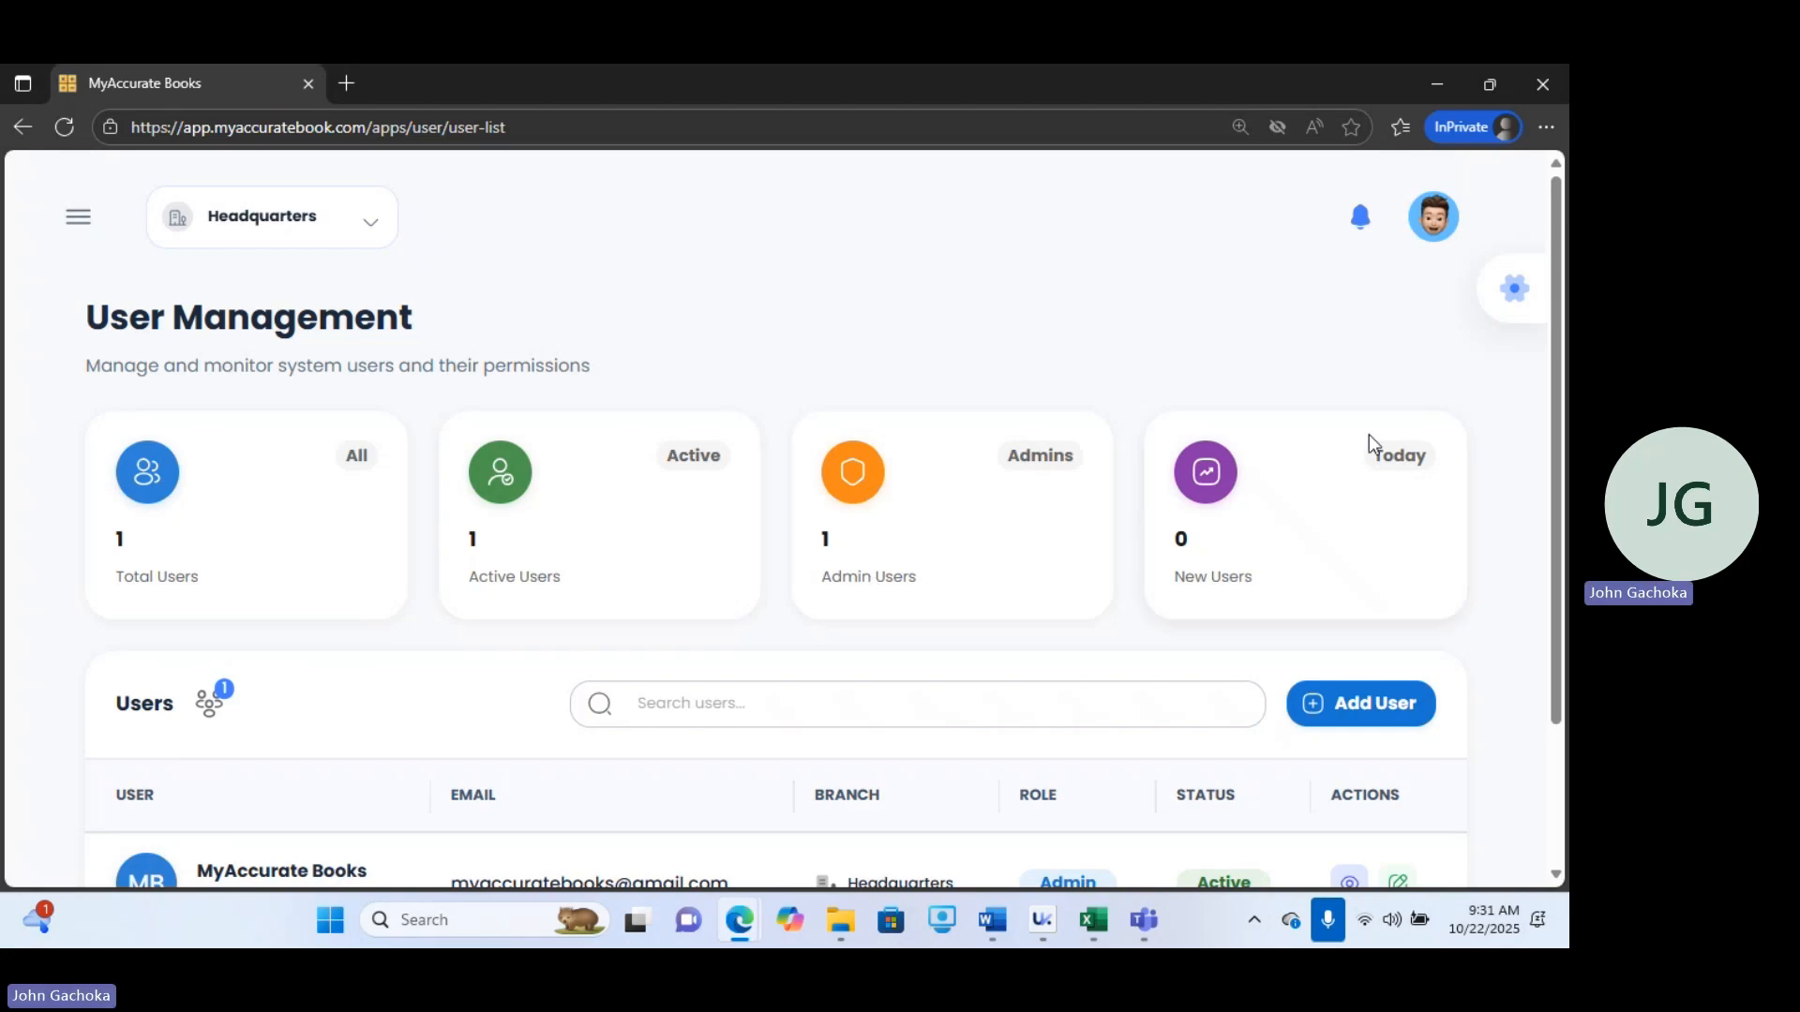
scroll(1567, 368, down, 2)
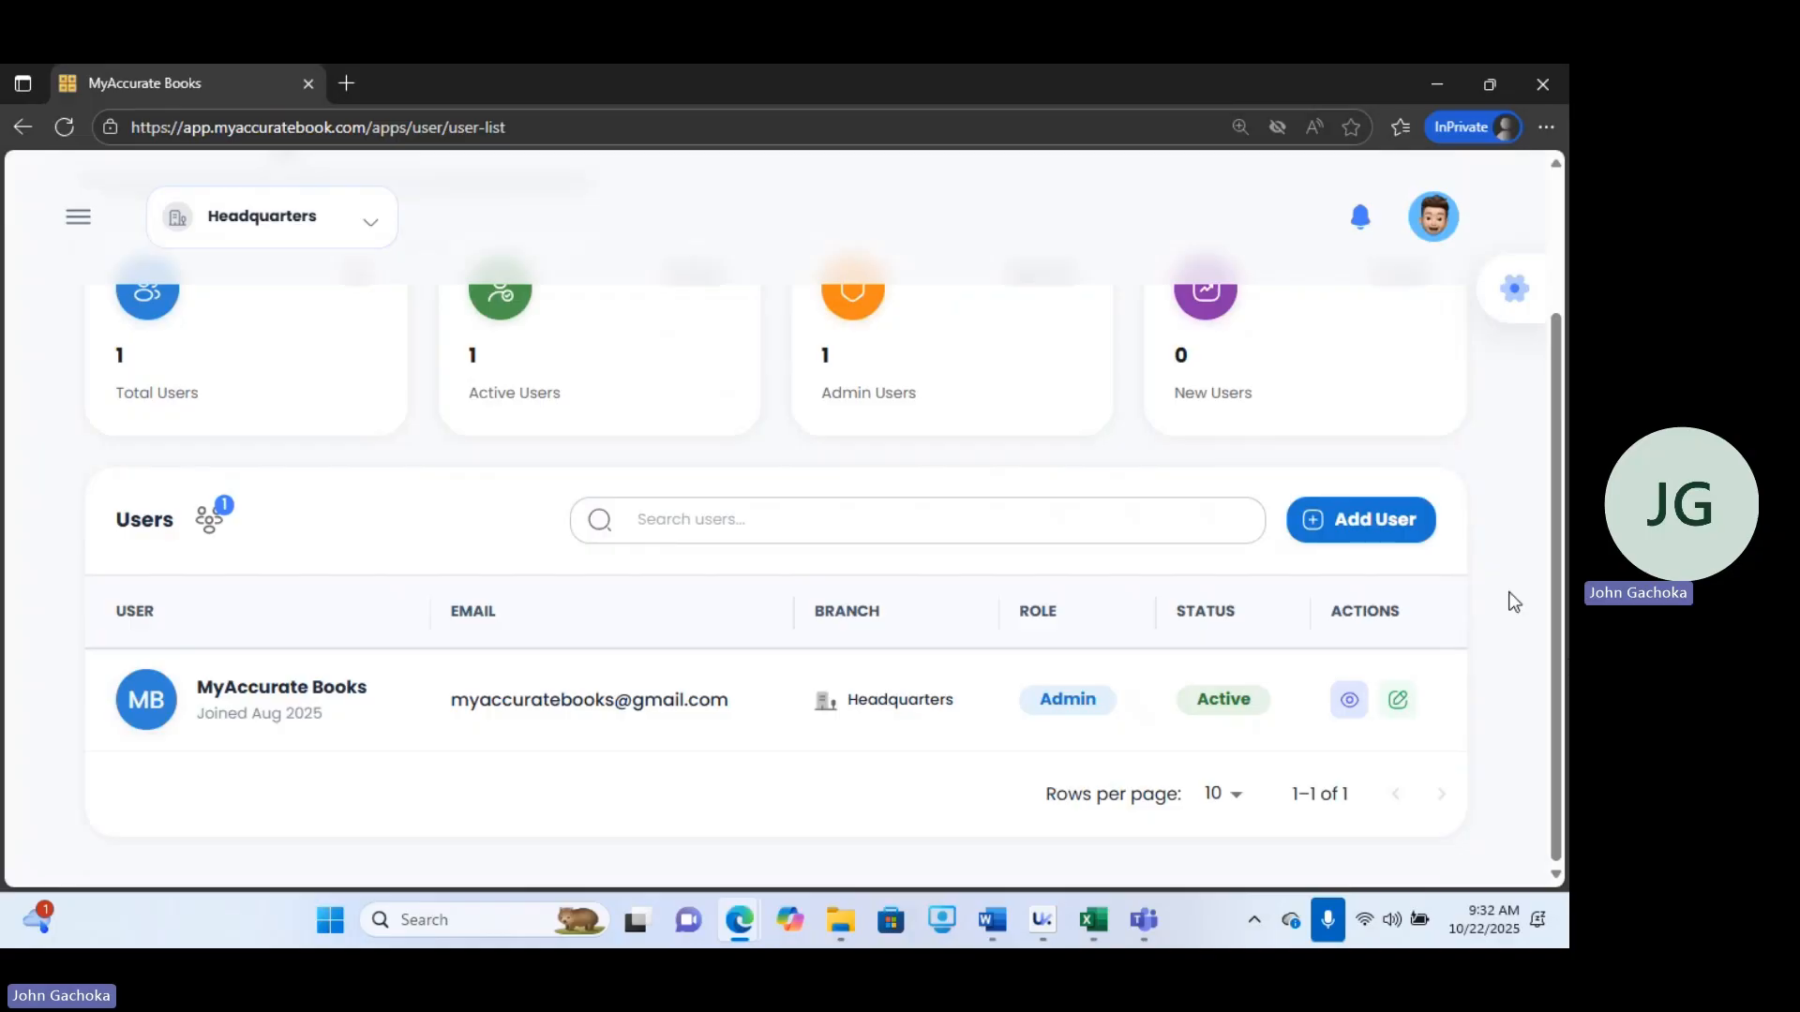
Open the Add New User form and enter the new user's first and last names.
click(1356, 530)
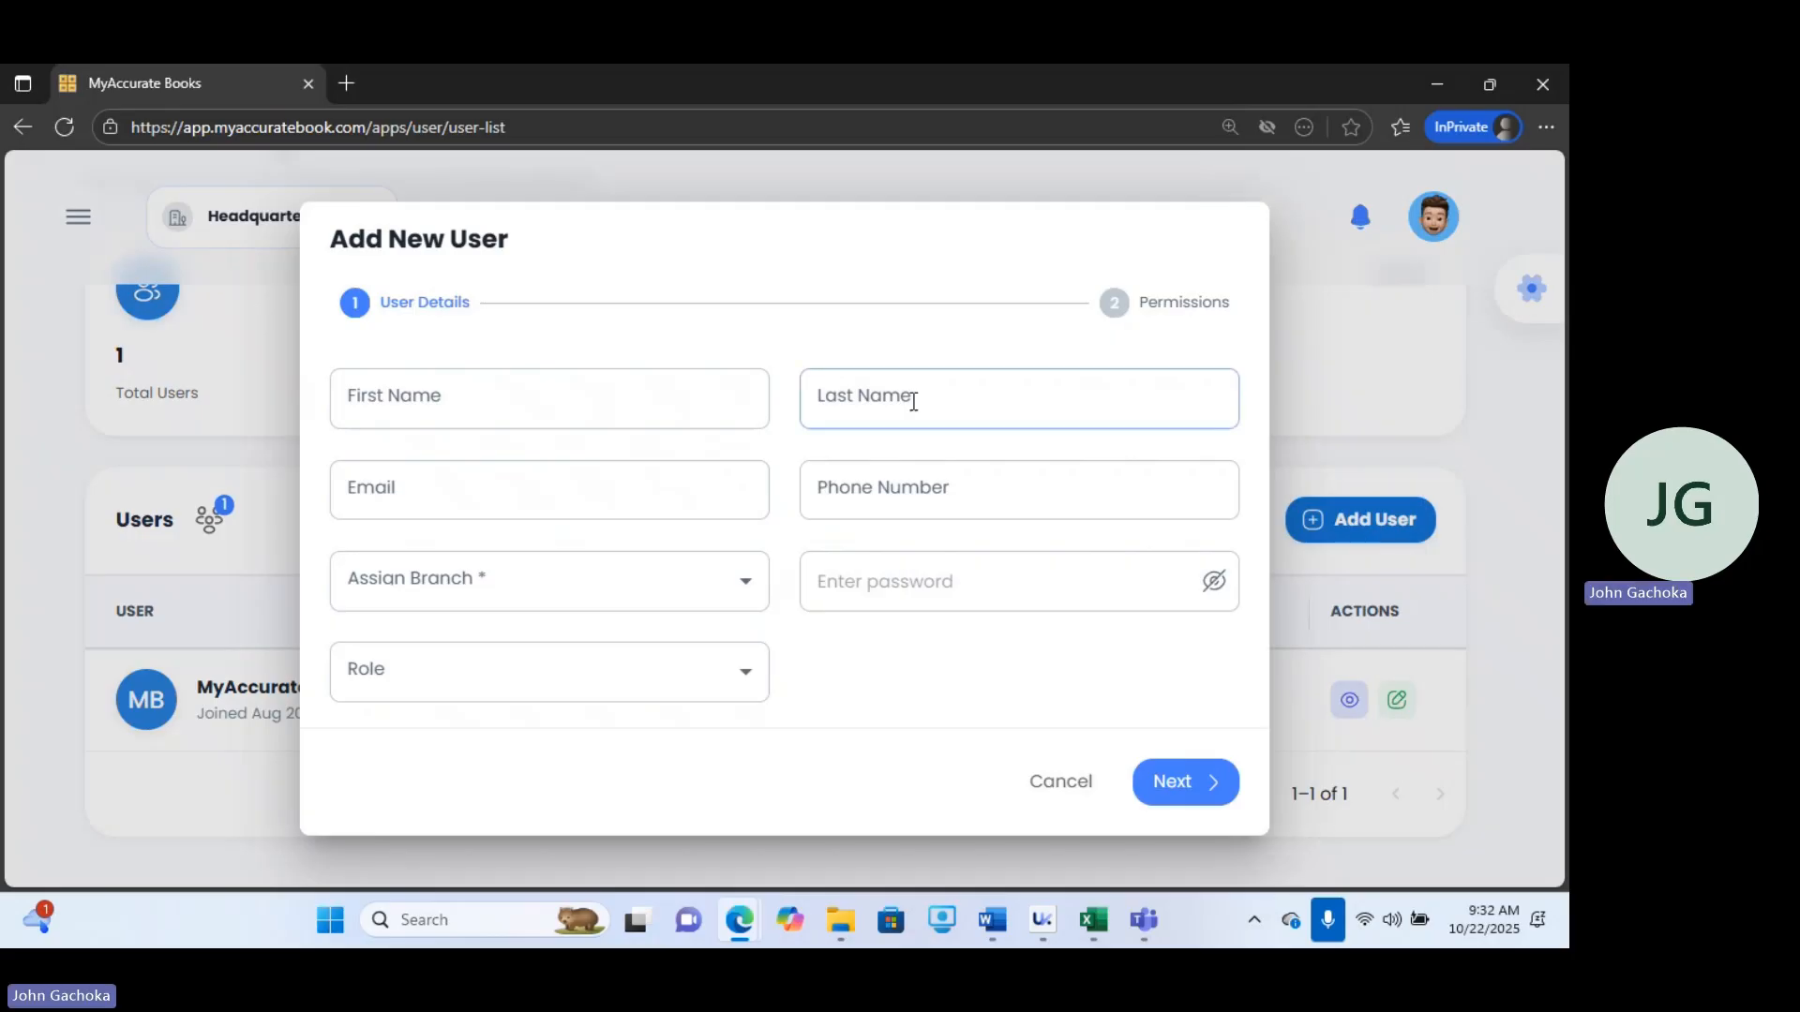
click(593, 402)
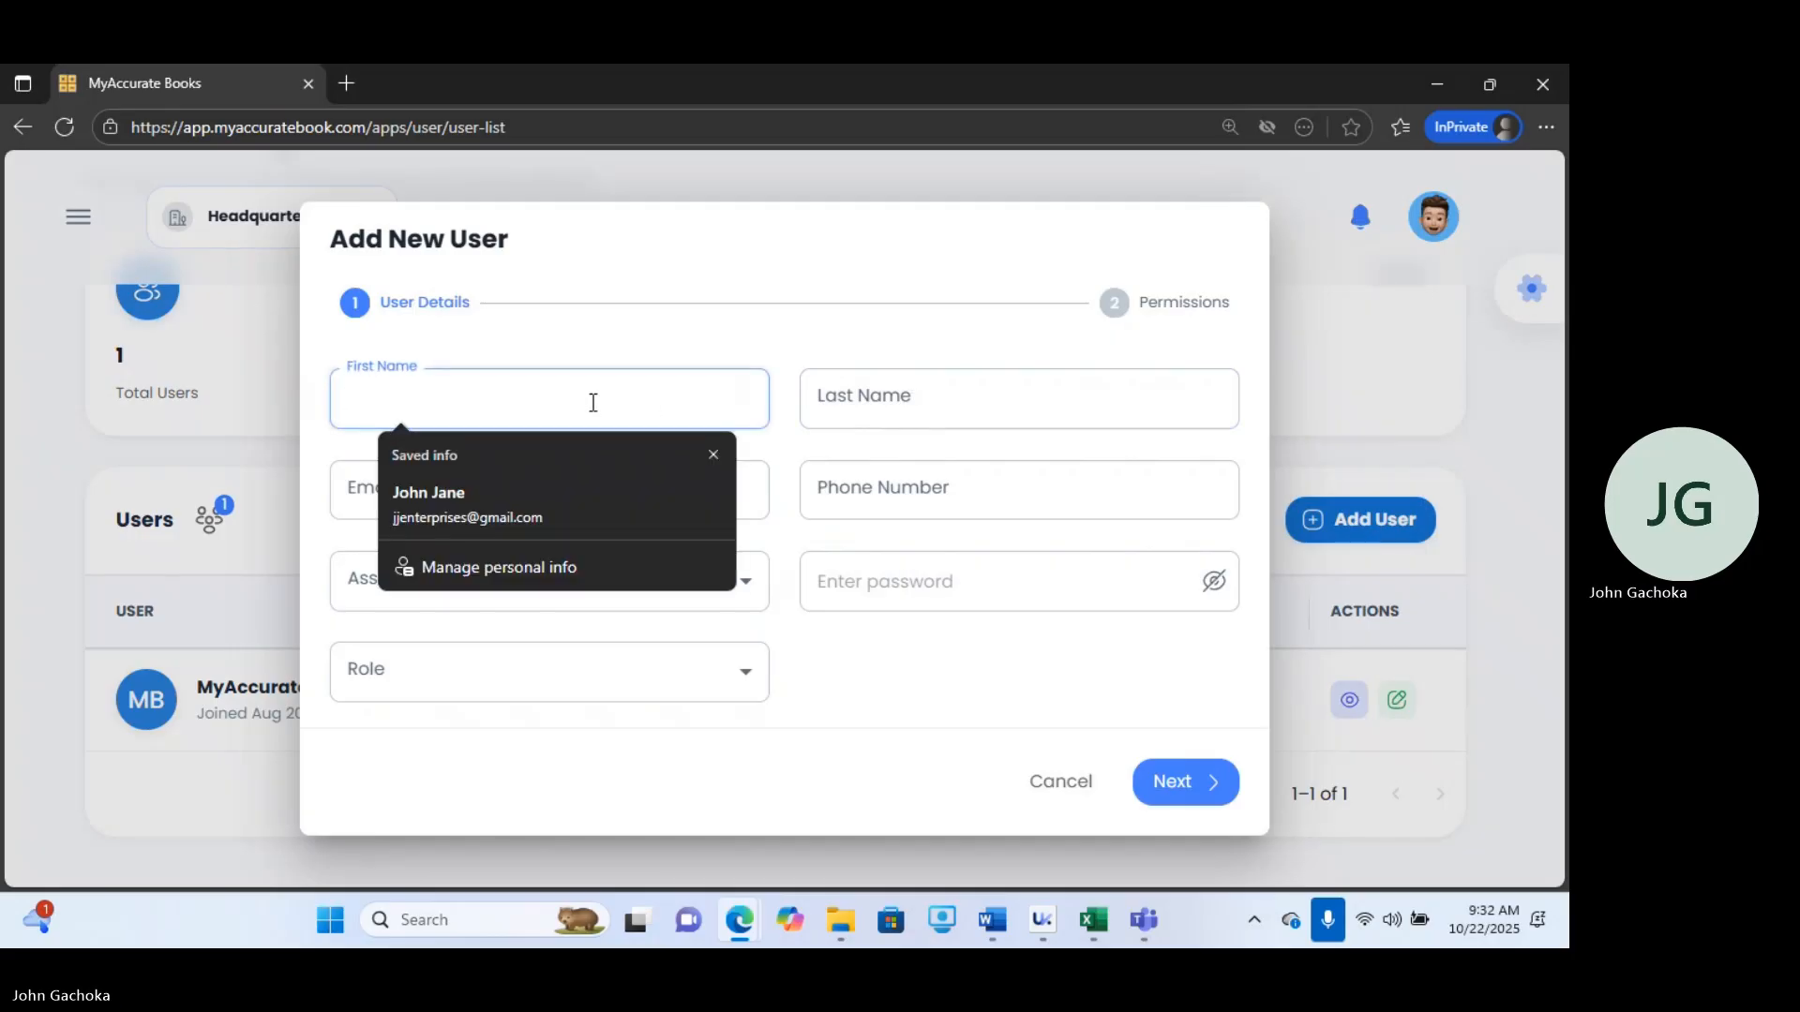
text(Jane)
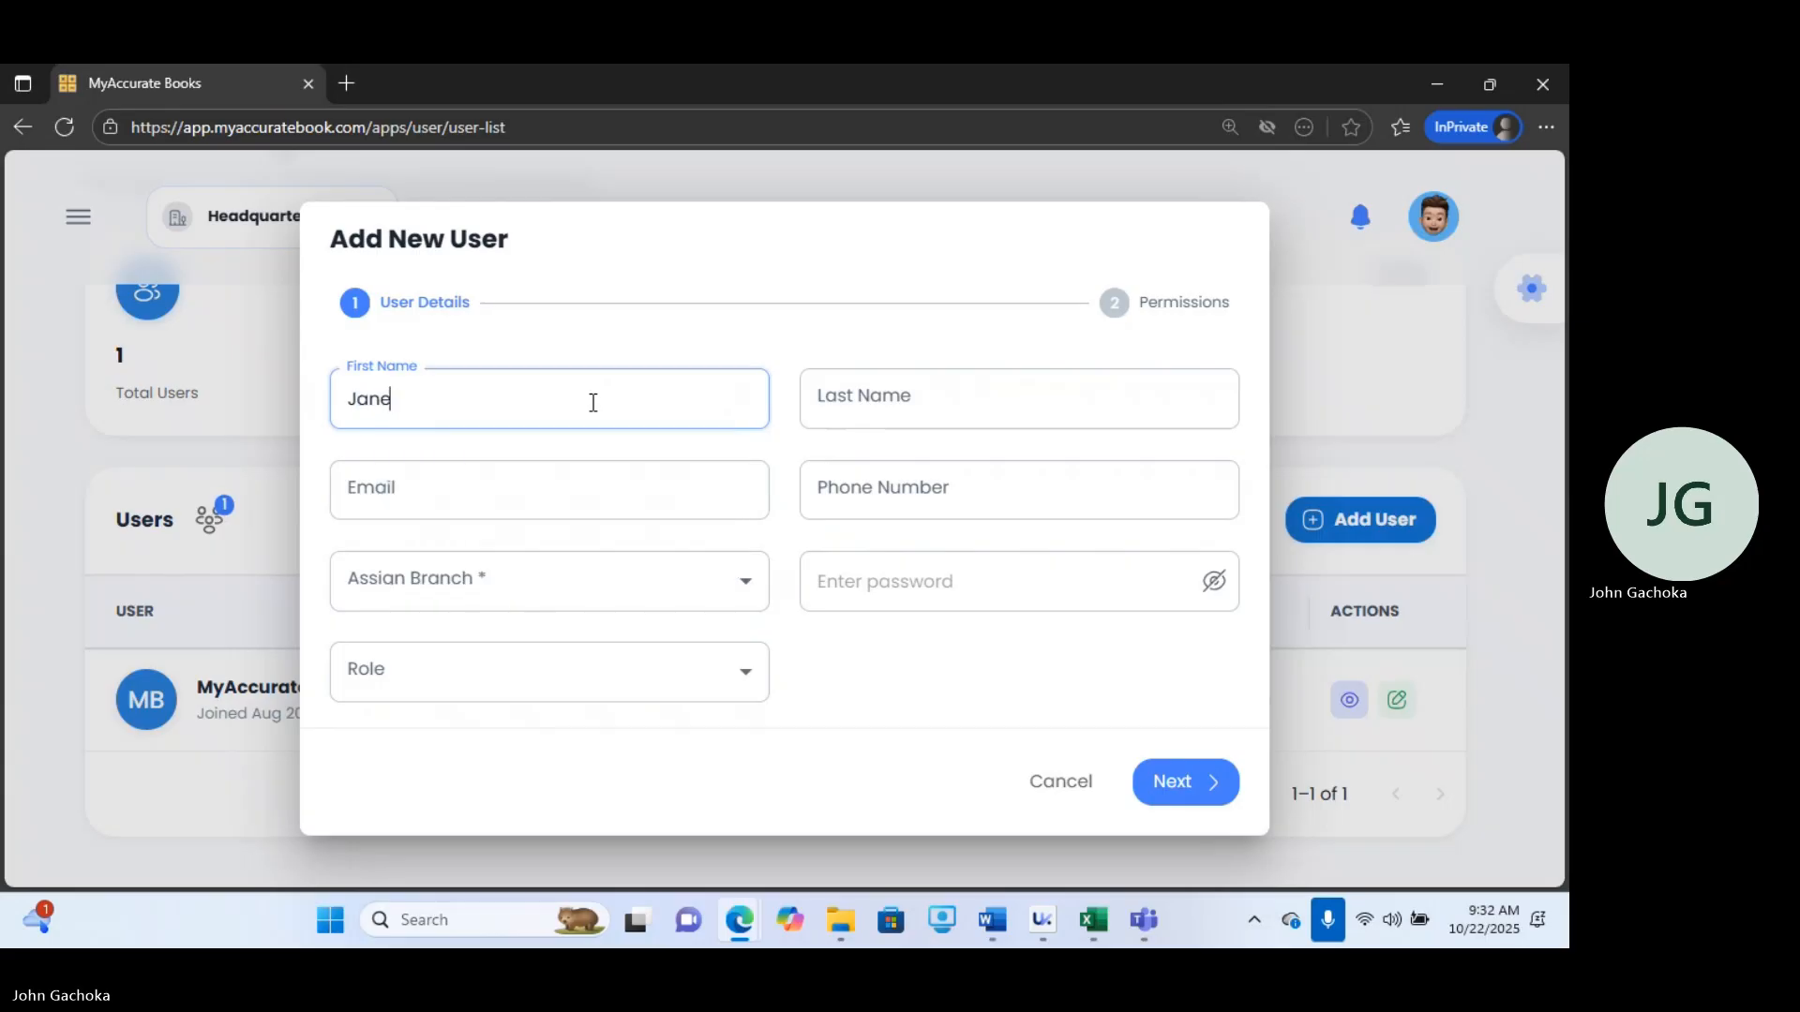
click(900, 394)
text(Jon)
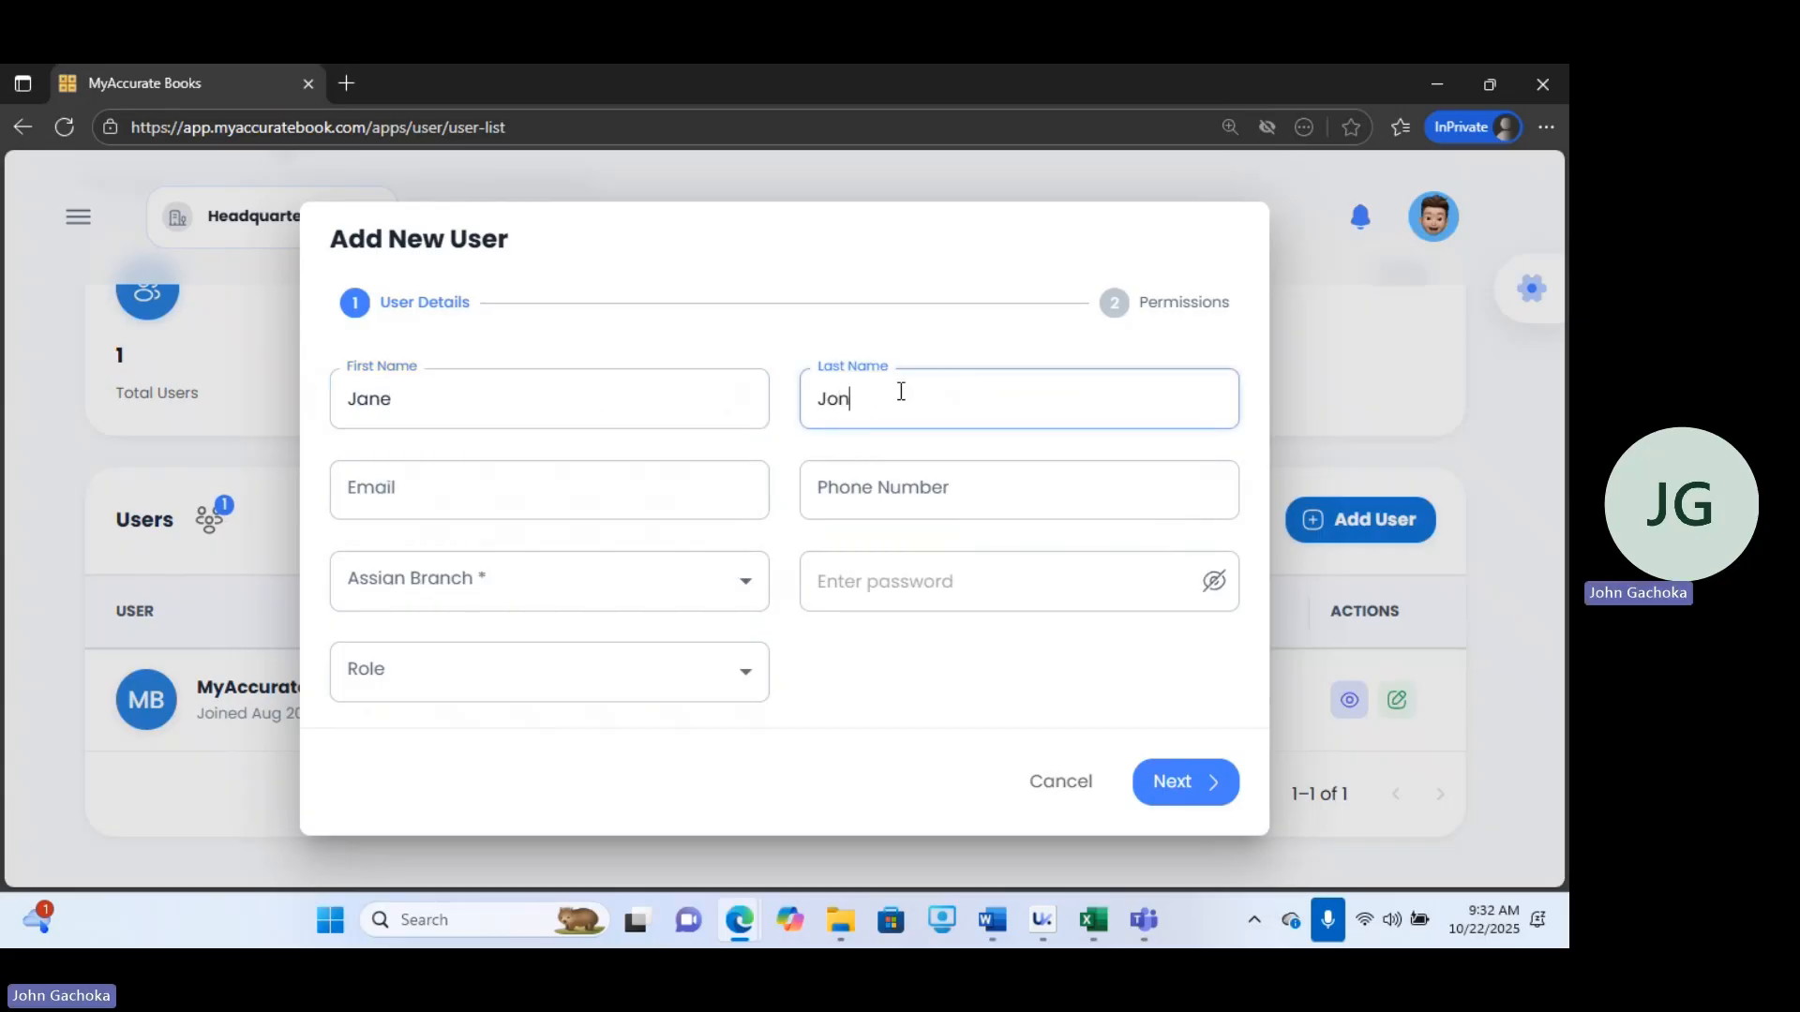
key(BackSpace)
text(hn)
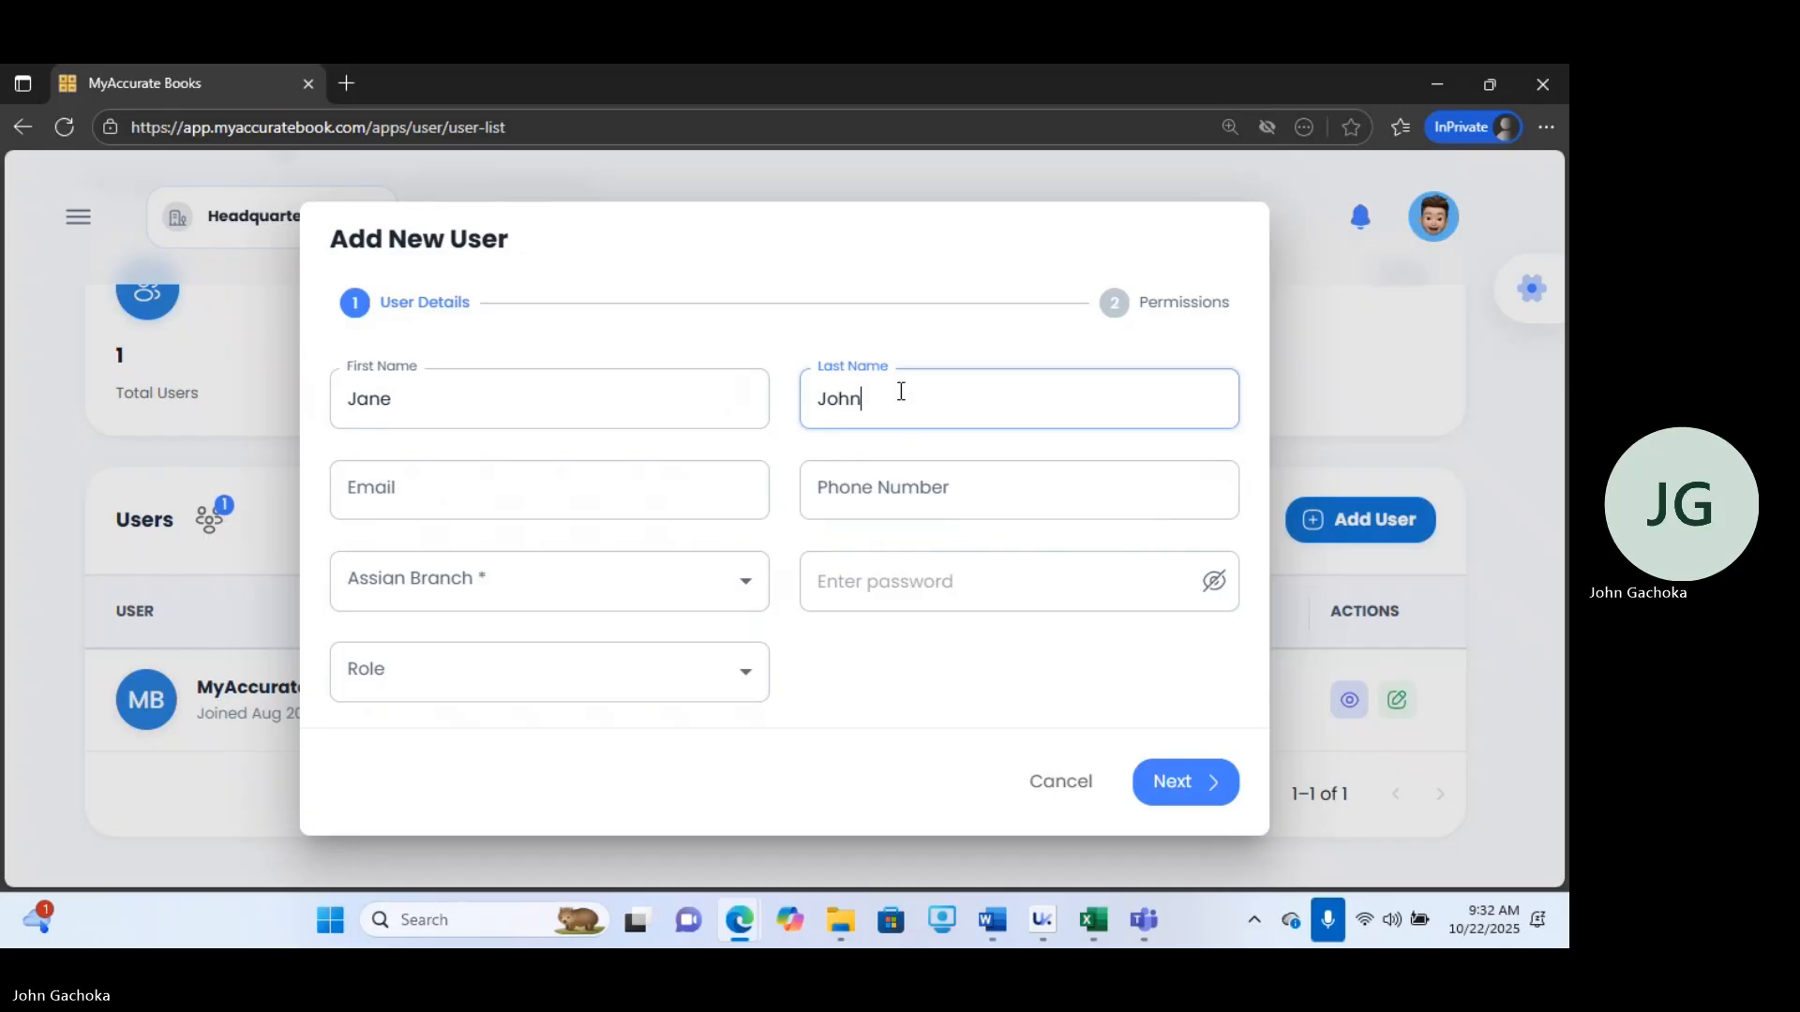
Fill in the new user's email address and phone number.
click(614, 476)
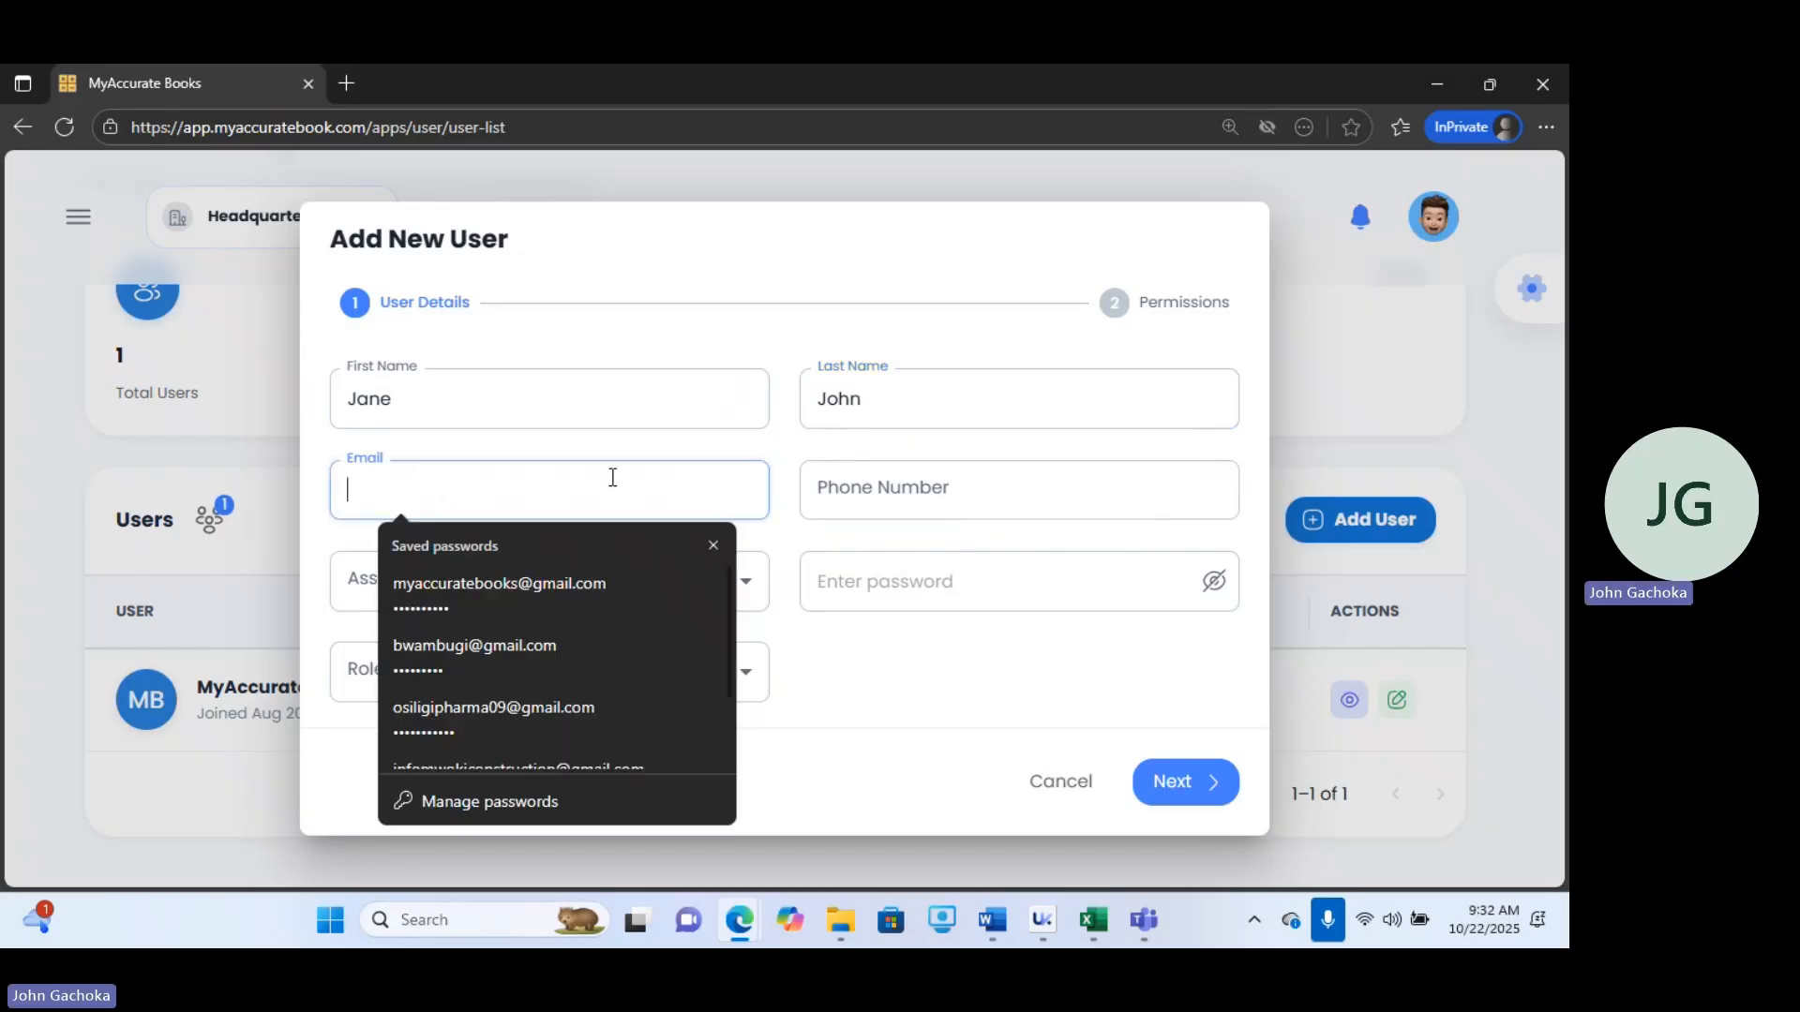
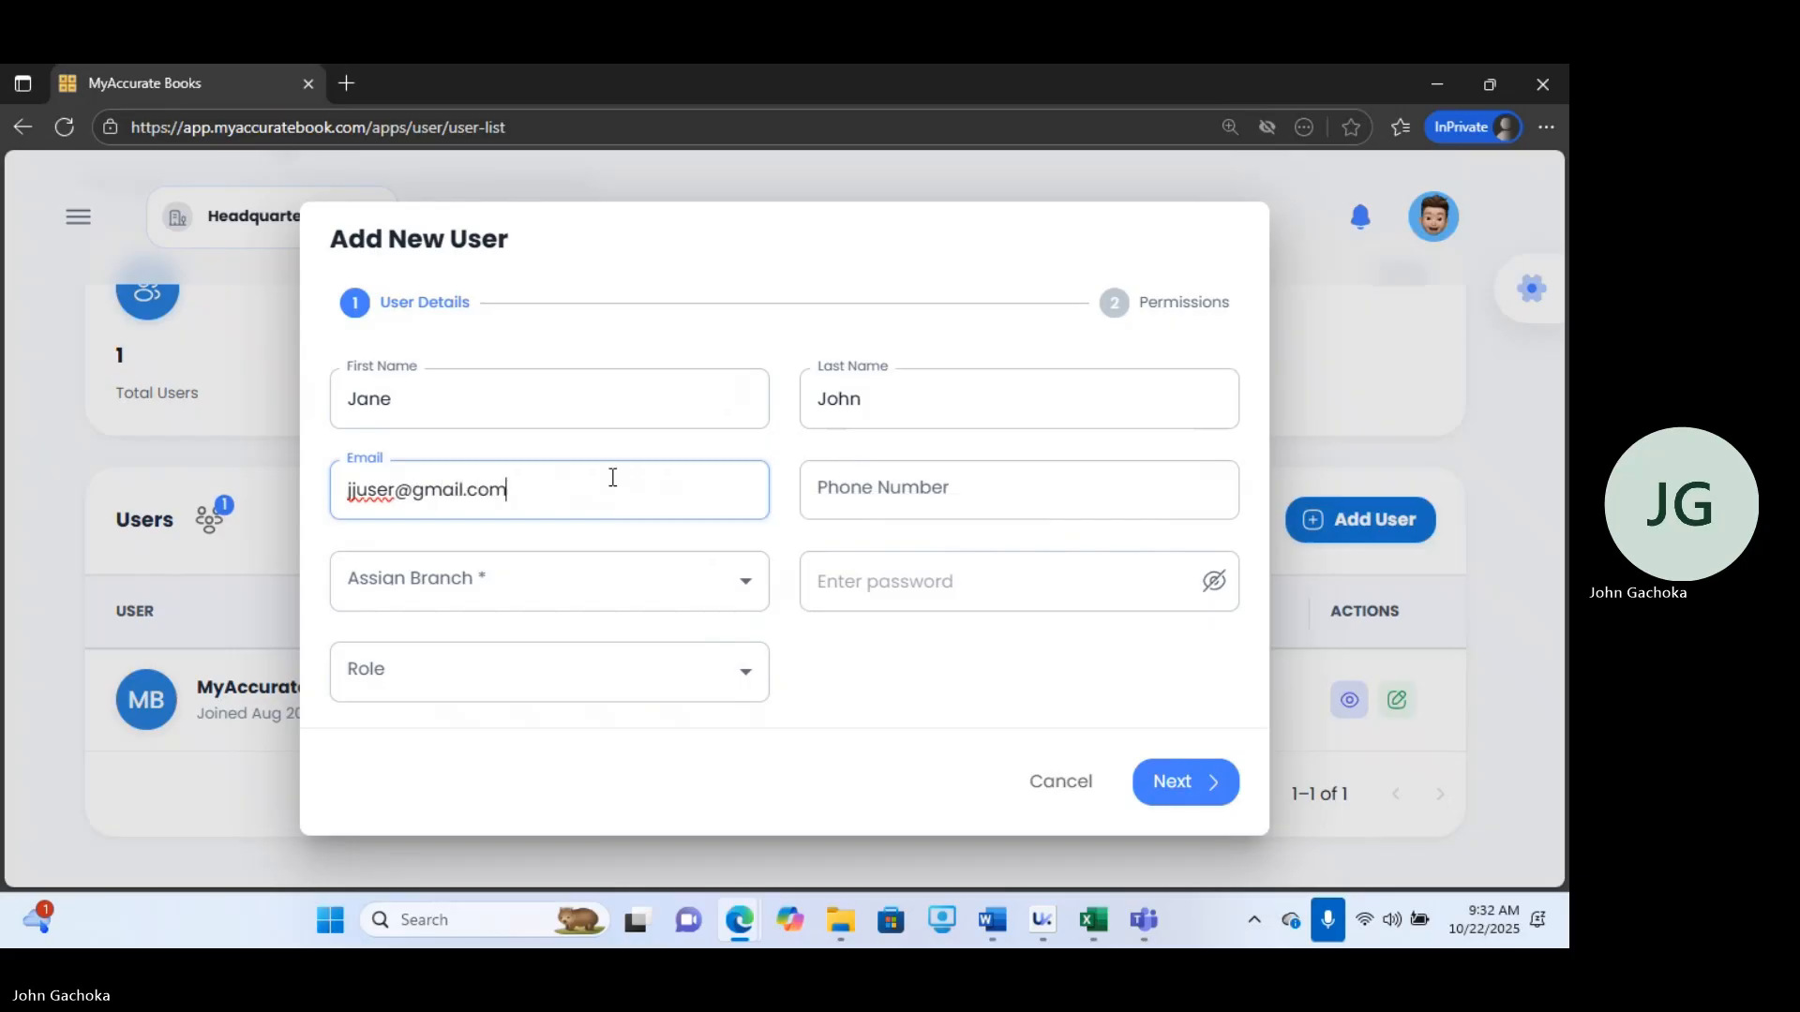
click(867, 489)
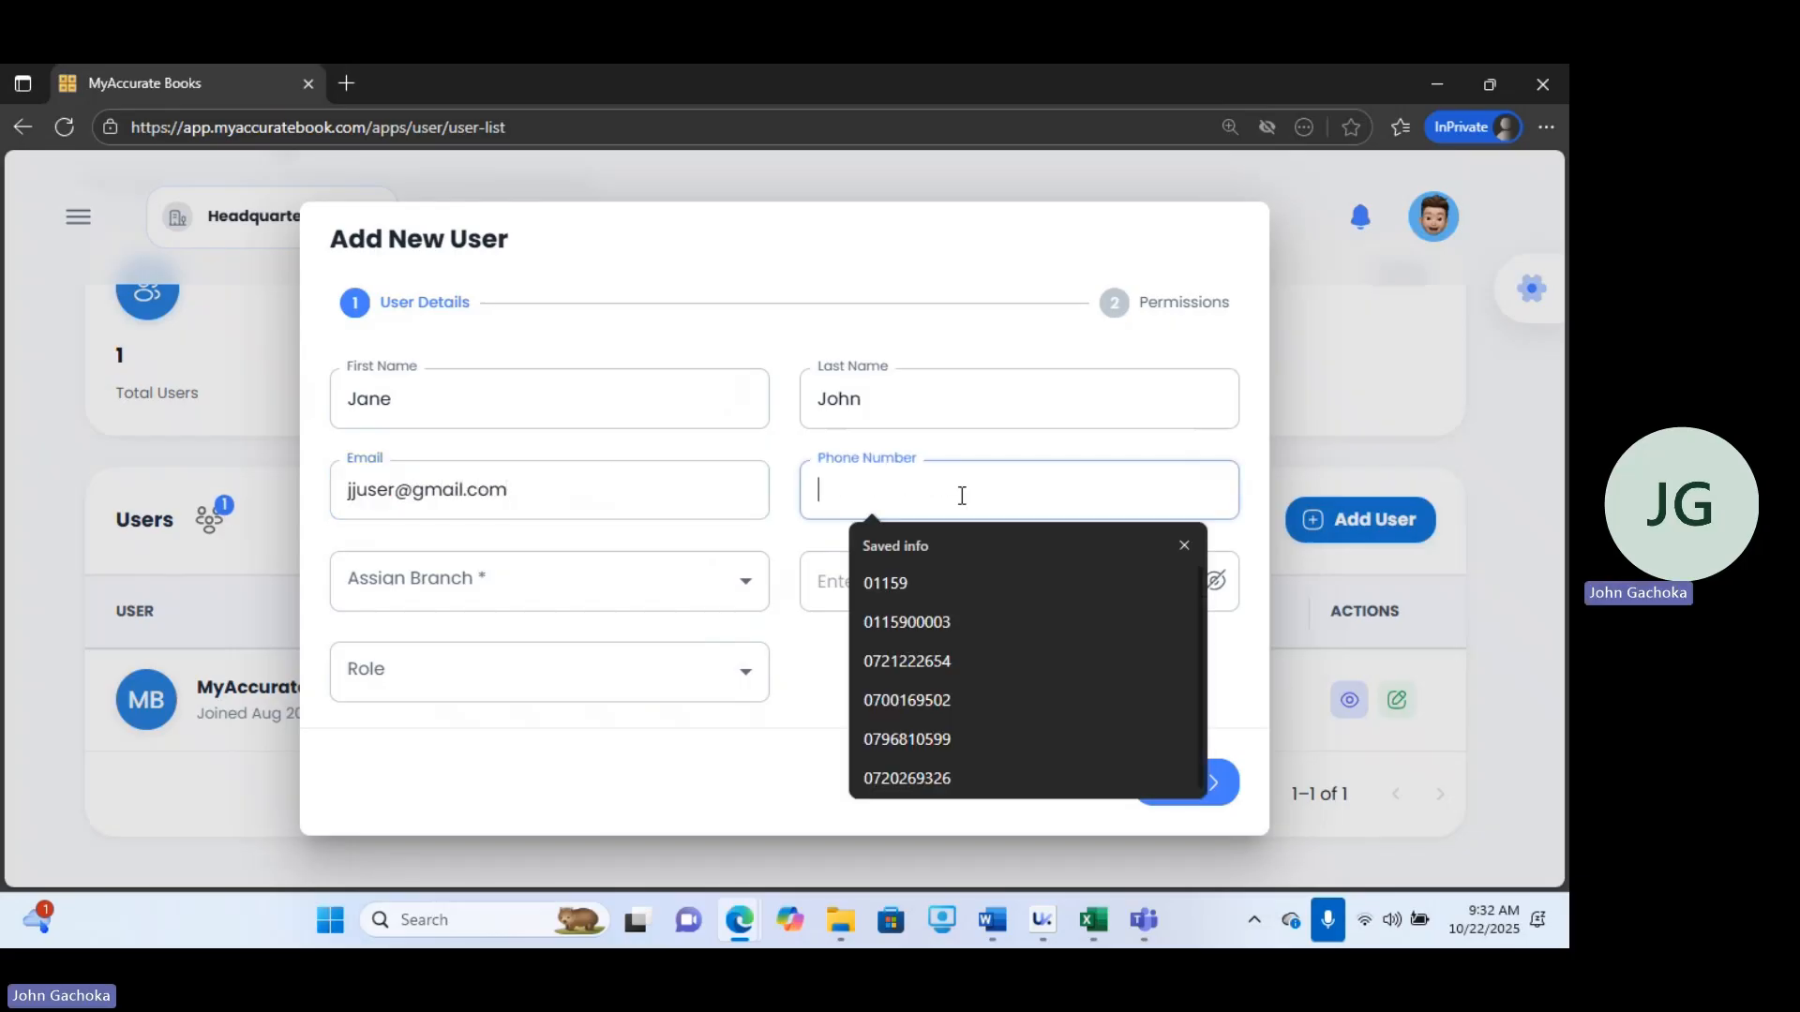
text(0000000000)
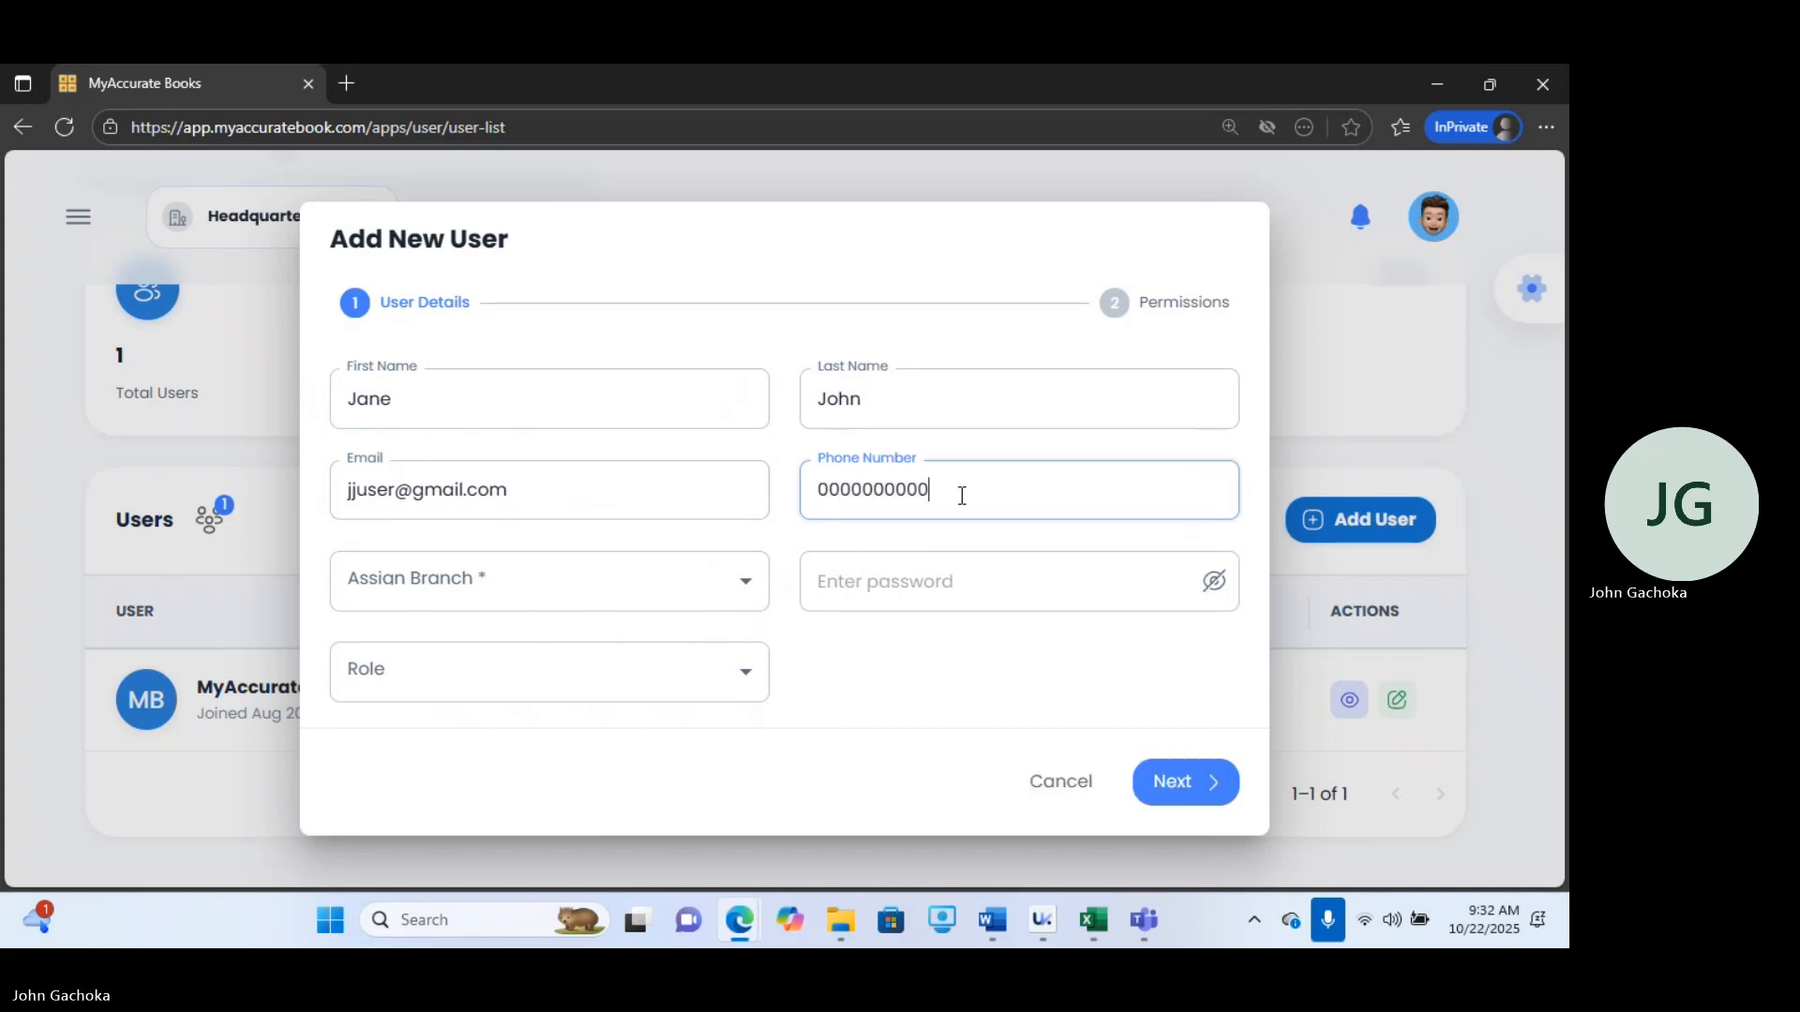
Assign the new user to the Headquarters branch, open the role list, and cancel the Add New User form.
click(616, 581)
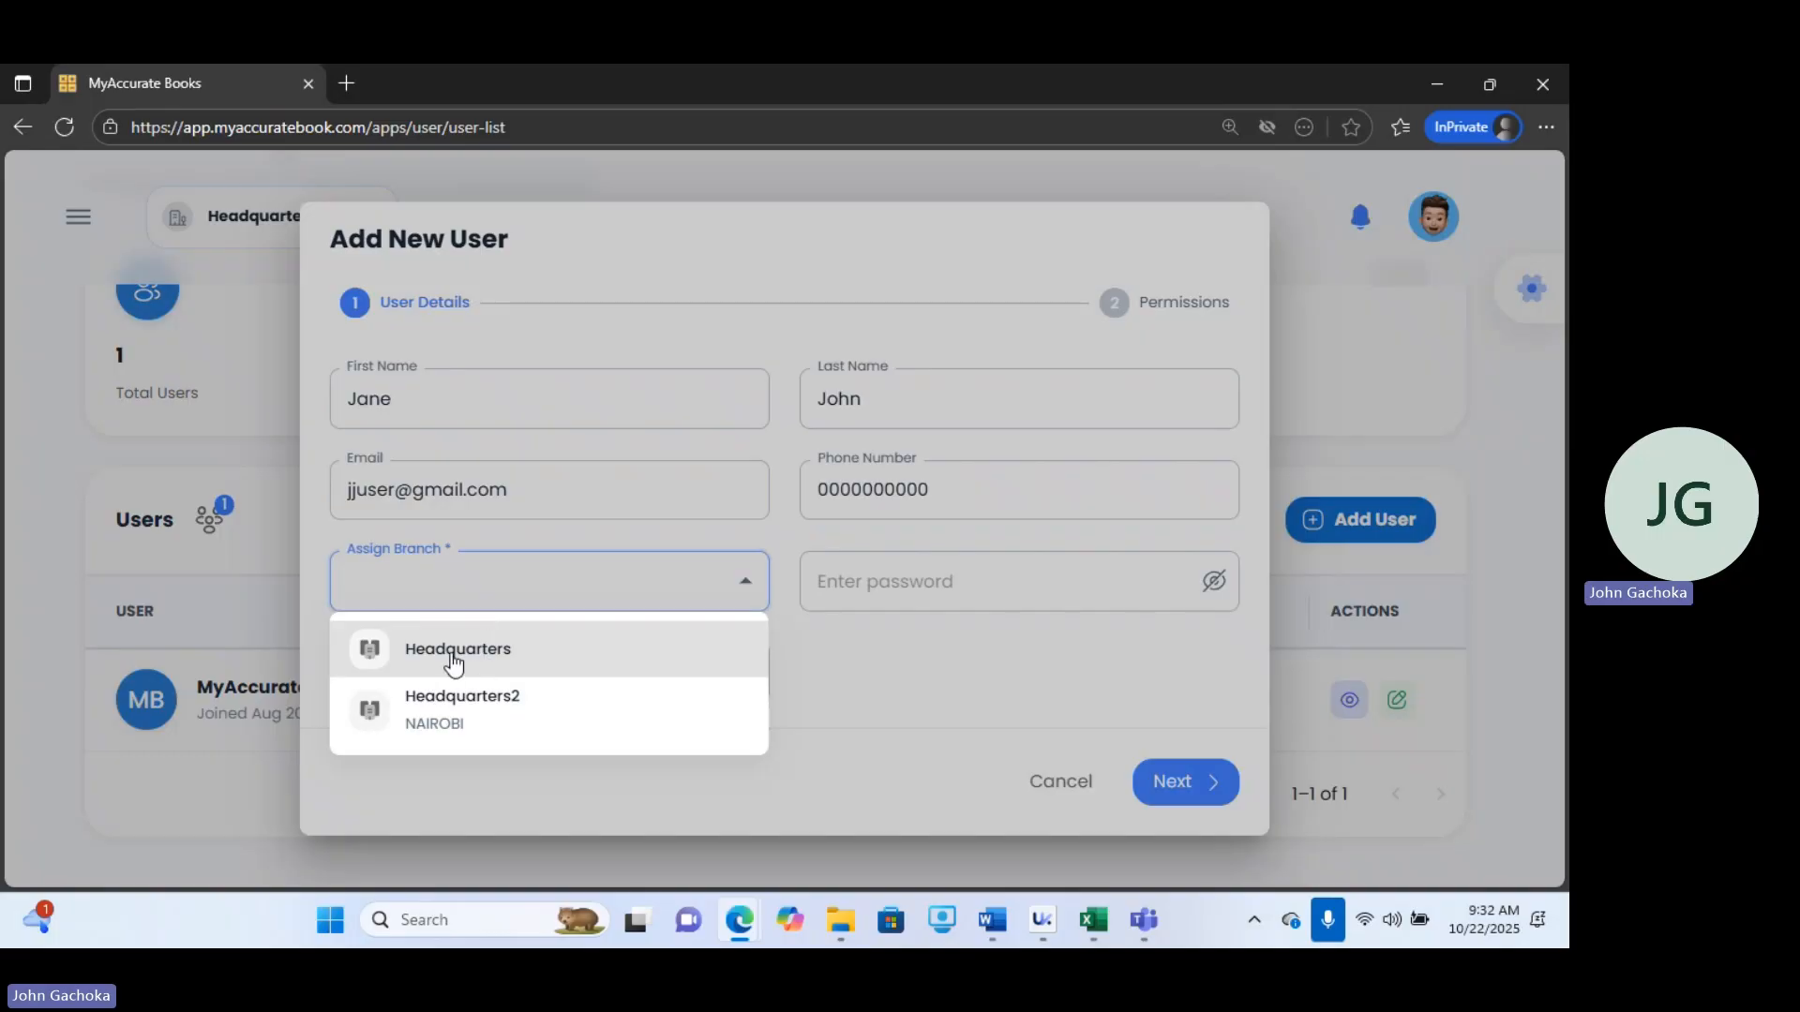
click(452, 662)
click(927, 573)
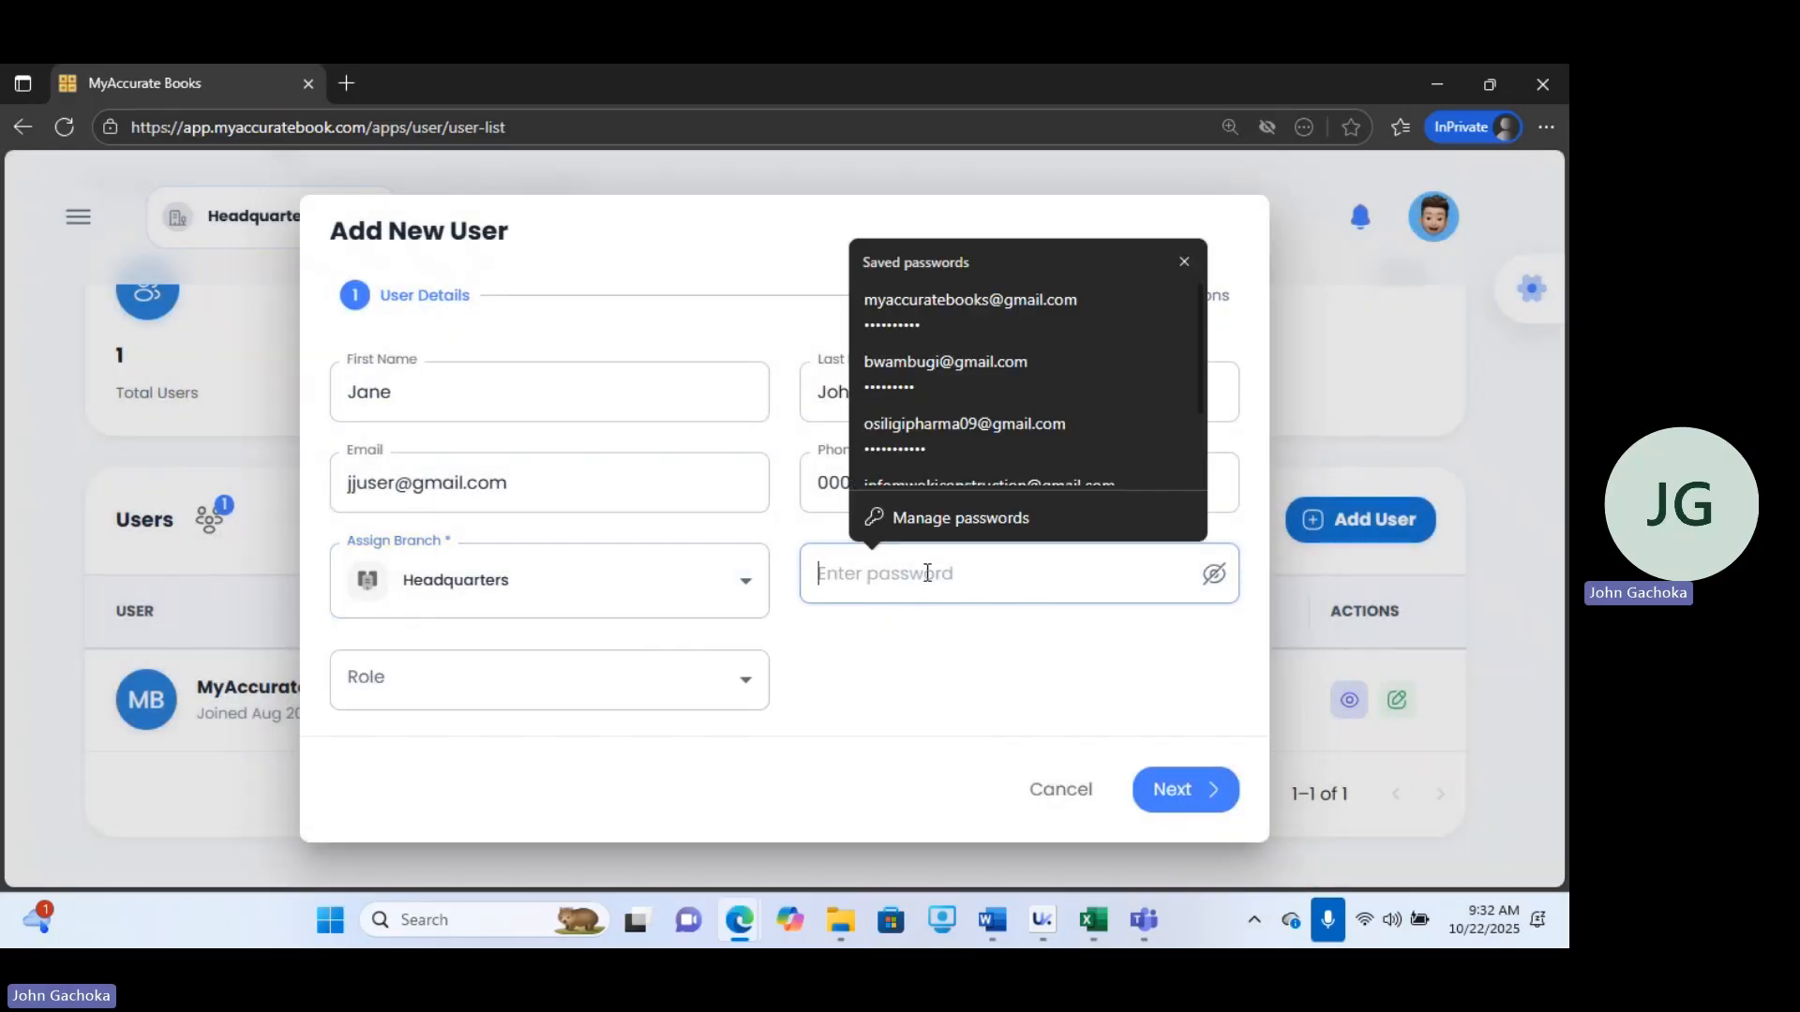
click(705, 679)
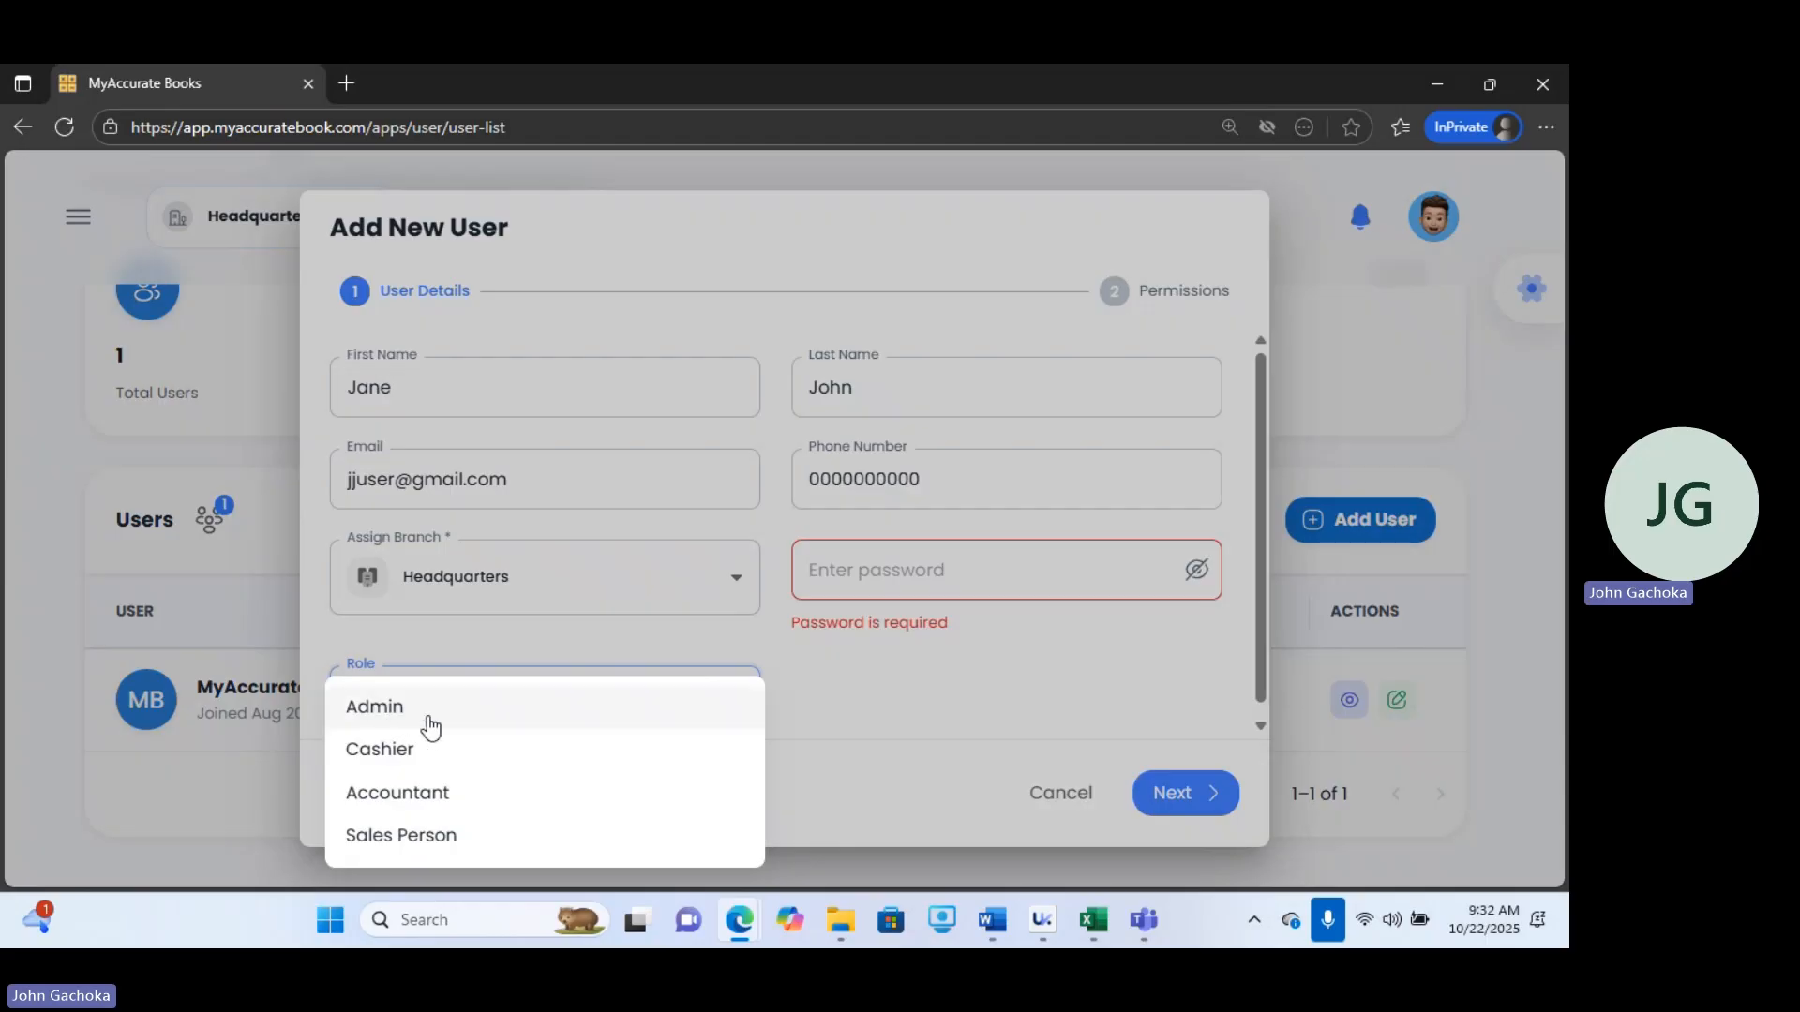
click(922, 773)
click(1052, 795)
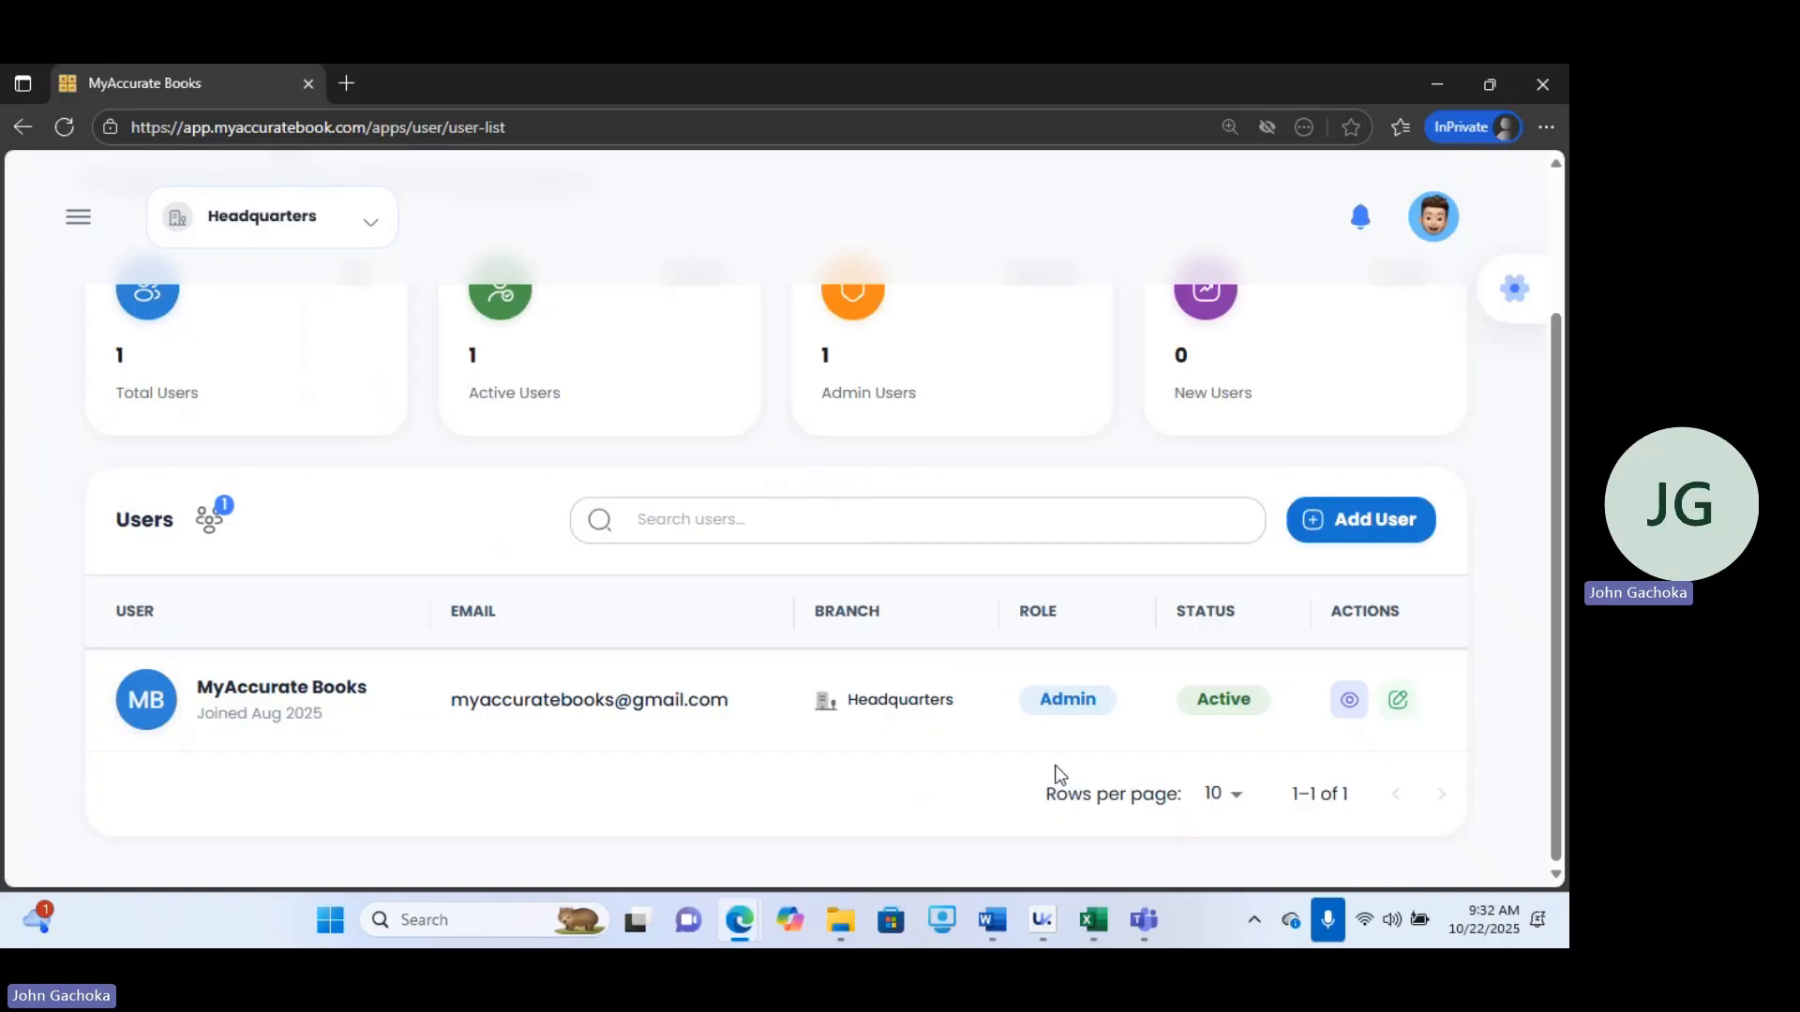
View the admin user's profile and system permissions, then close it.
click(1348, 705)
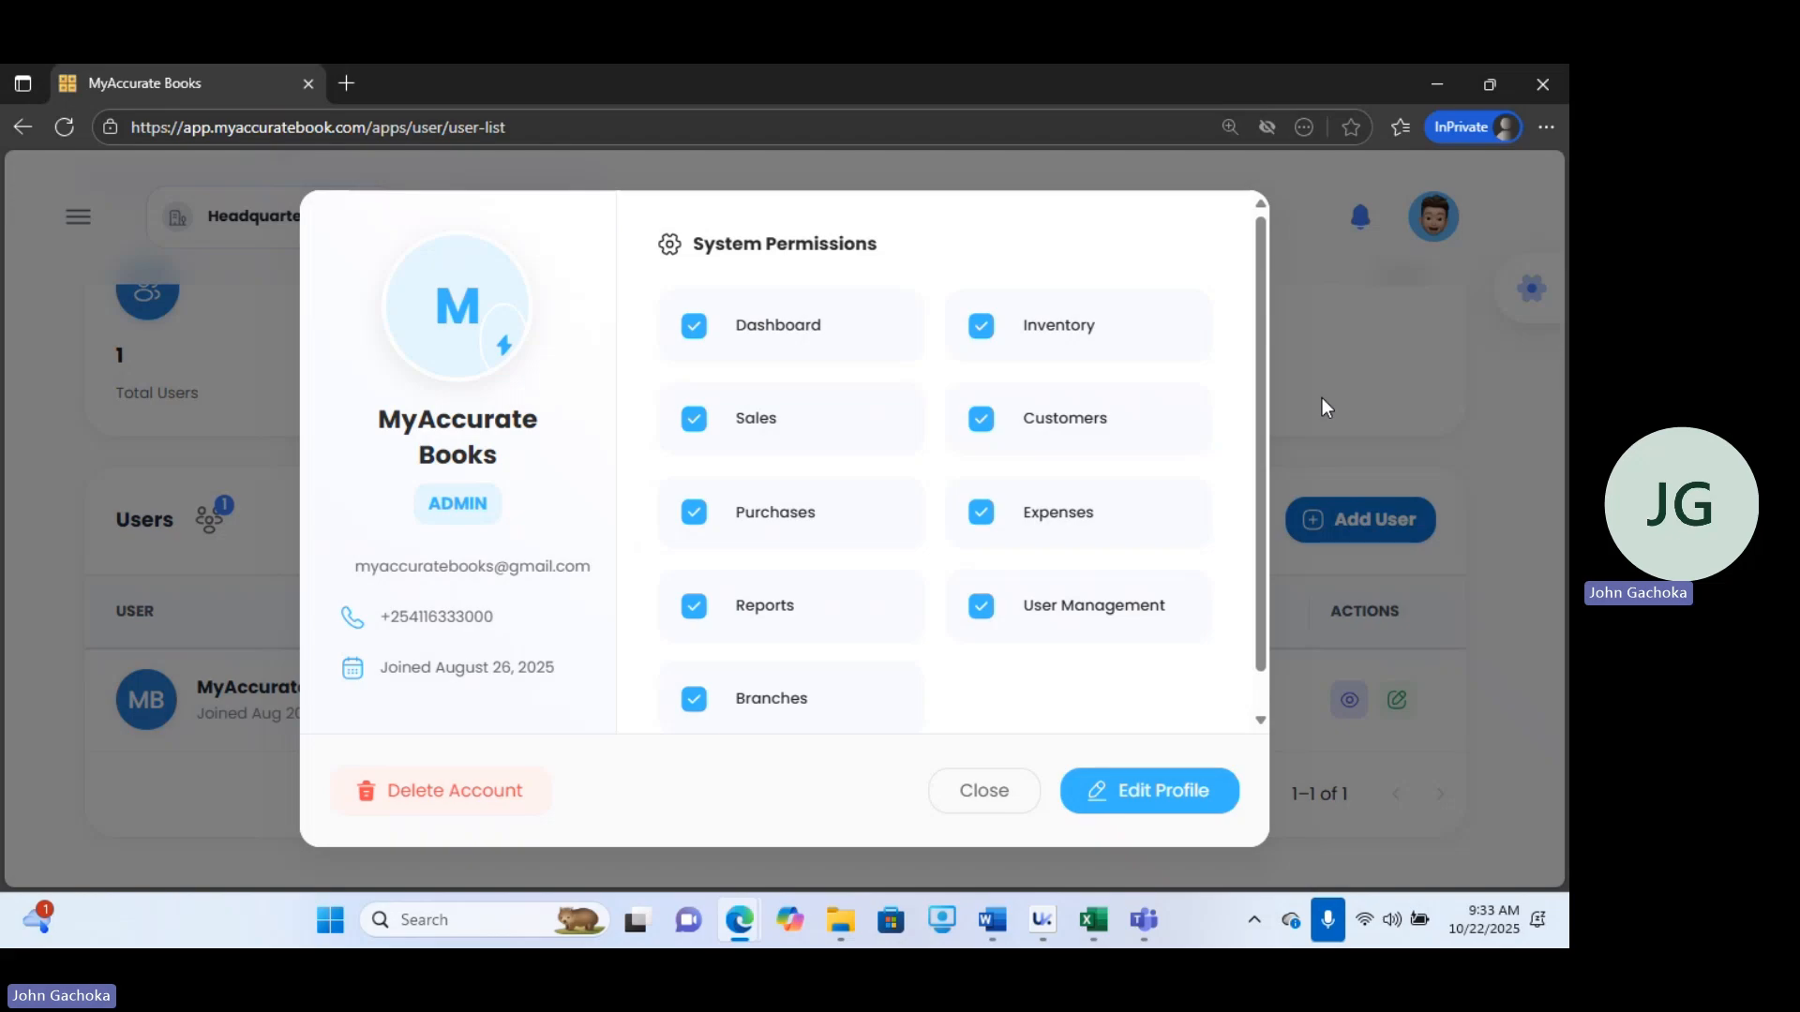
click(973, 795)
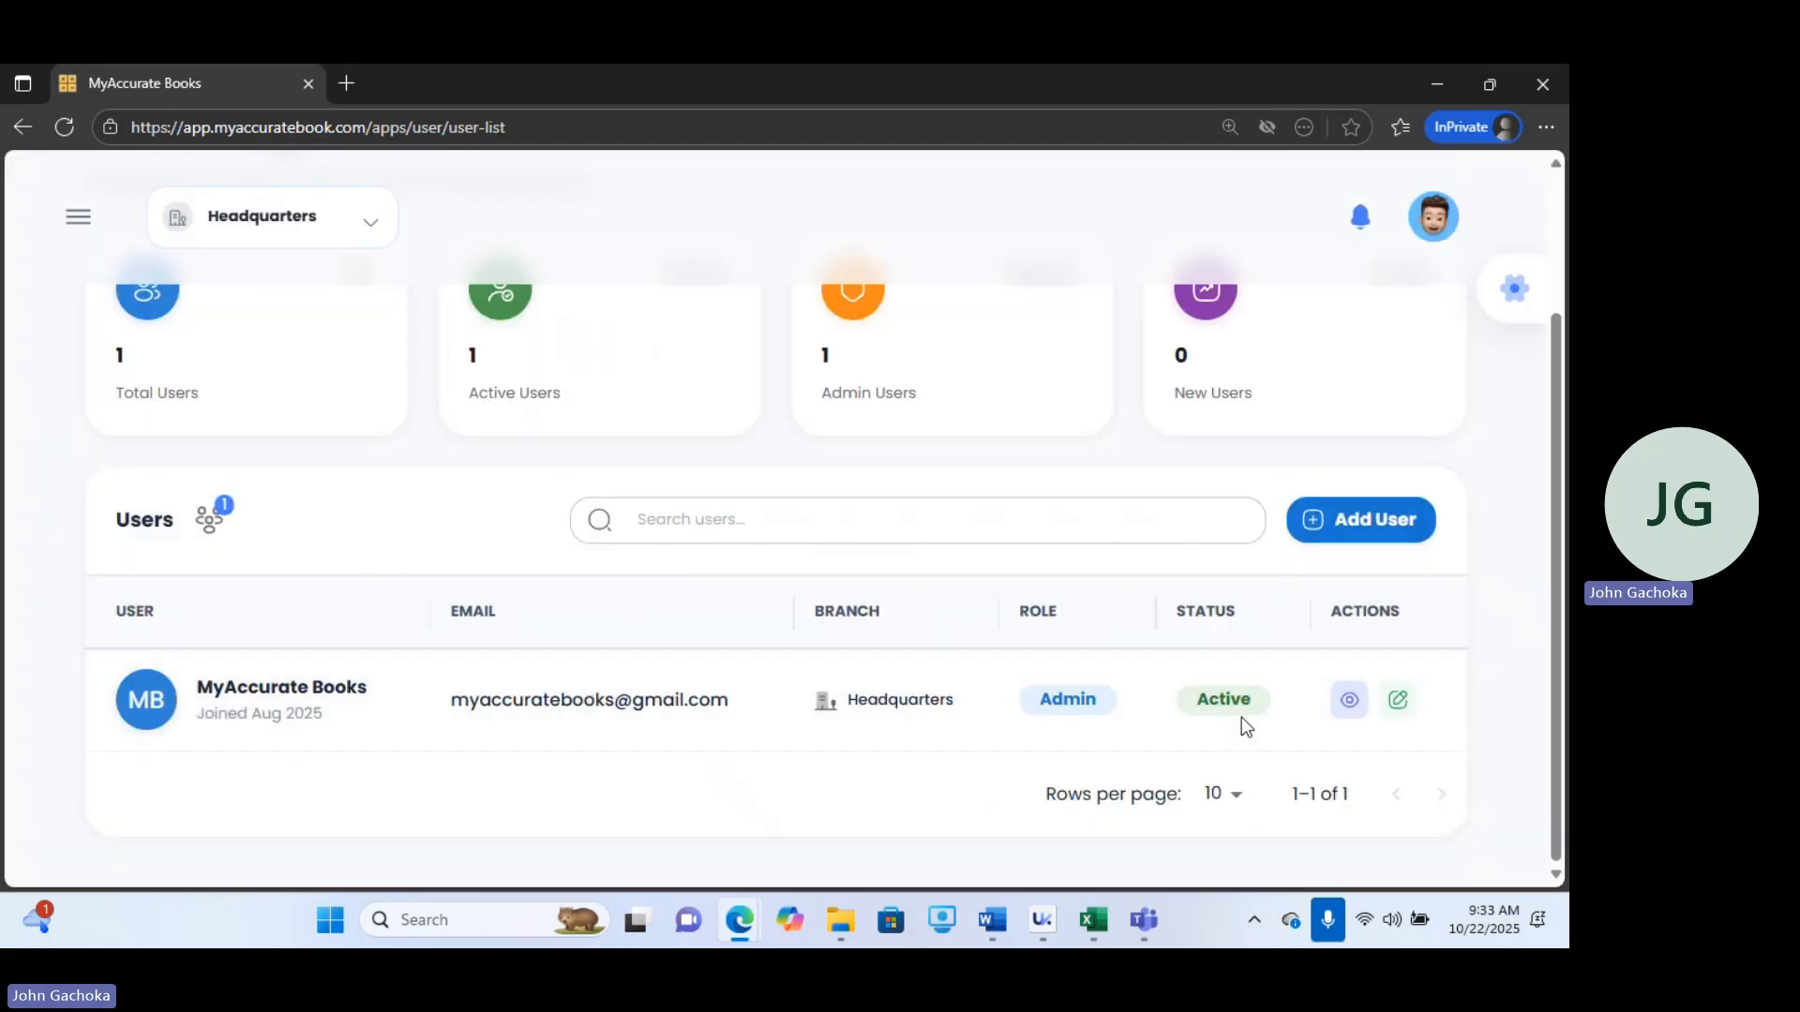
drag(1547, 499, 1550, 610)
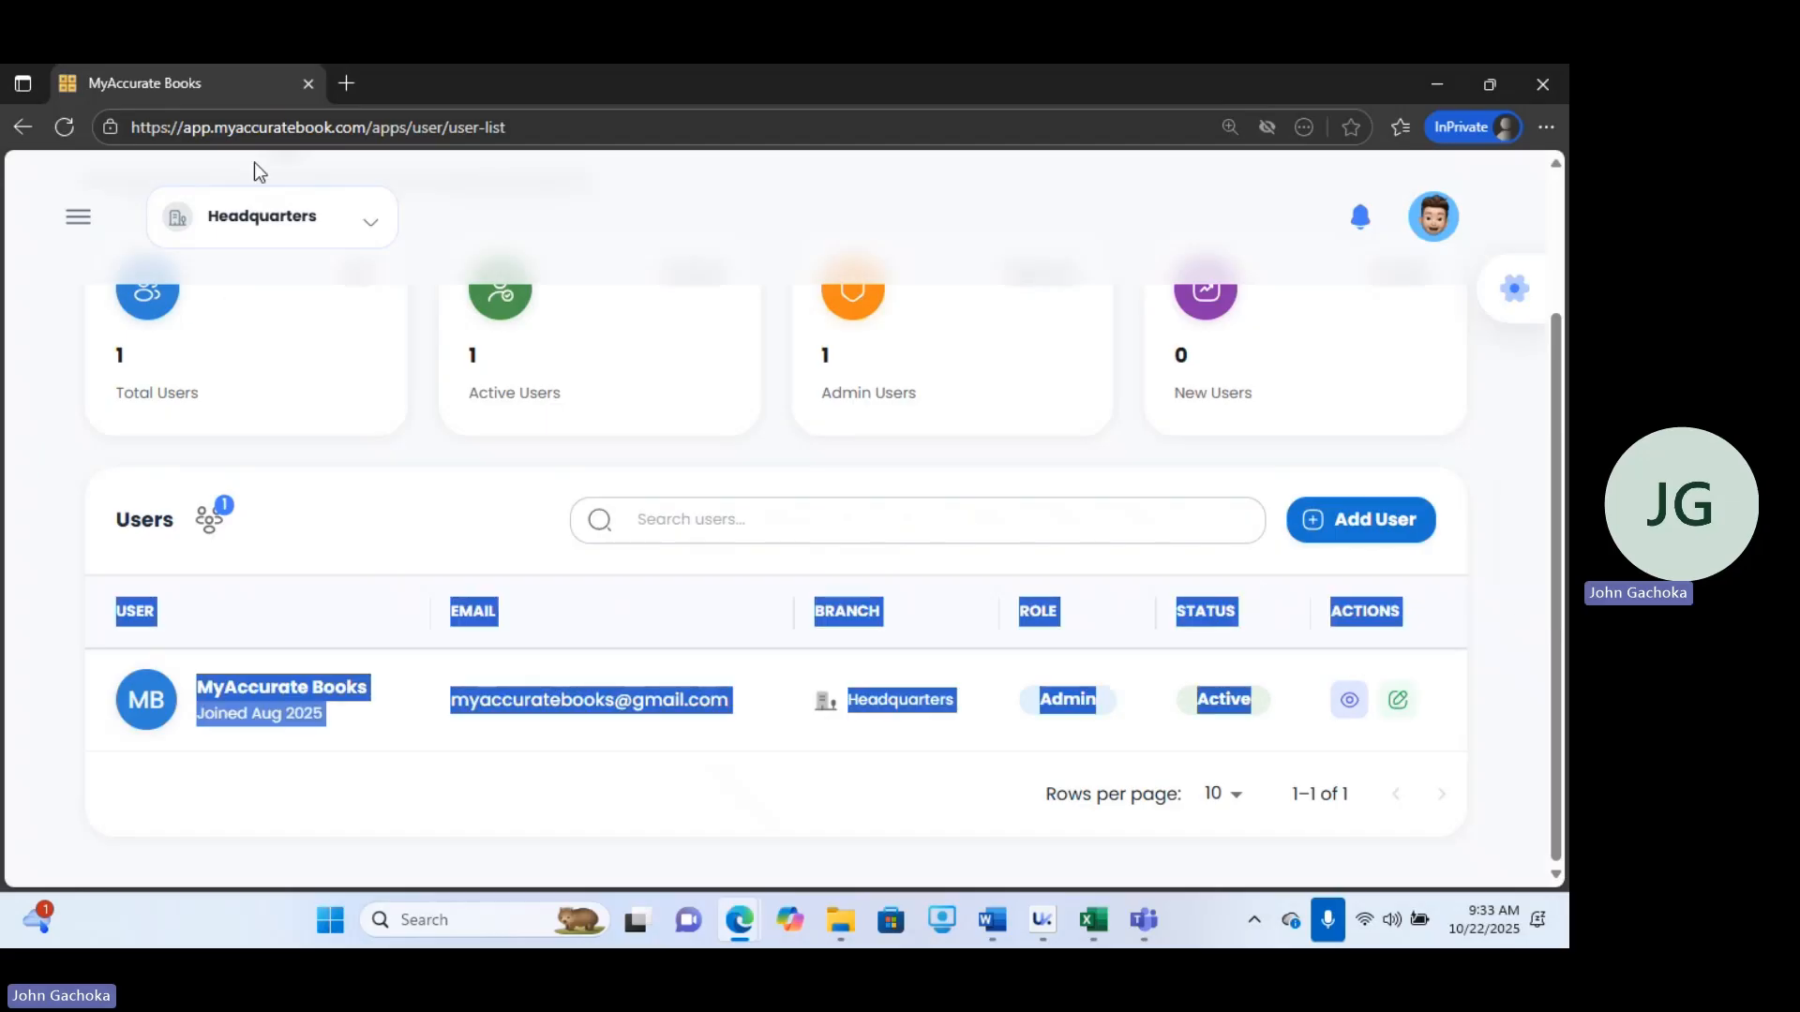
Open Branch Management, review the branch cards, and briefly open and close the Add New Branch form.
click(78, 217)
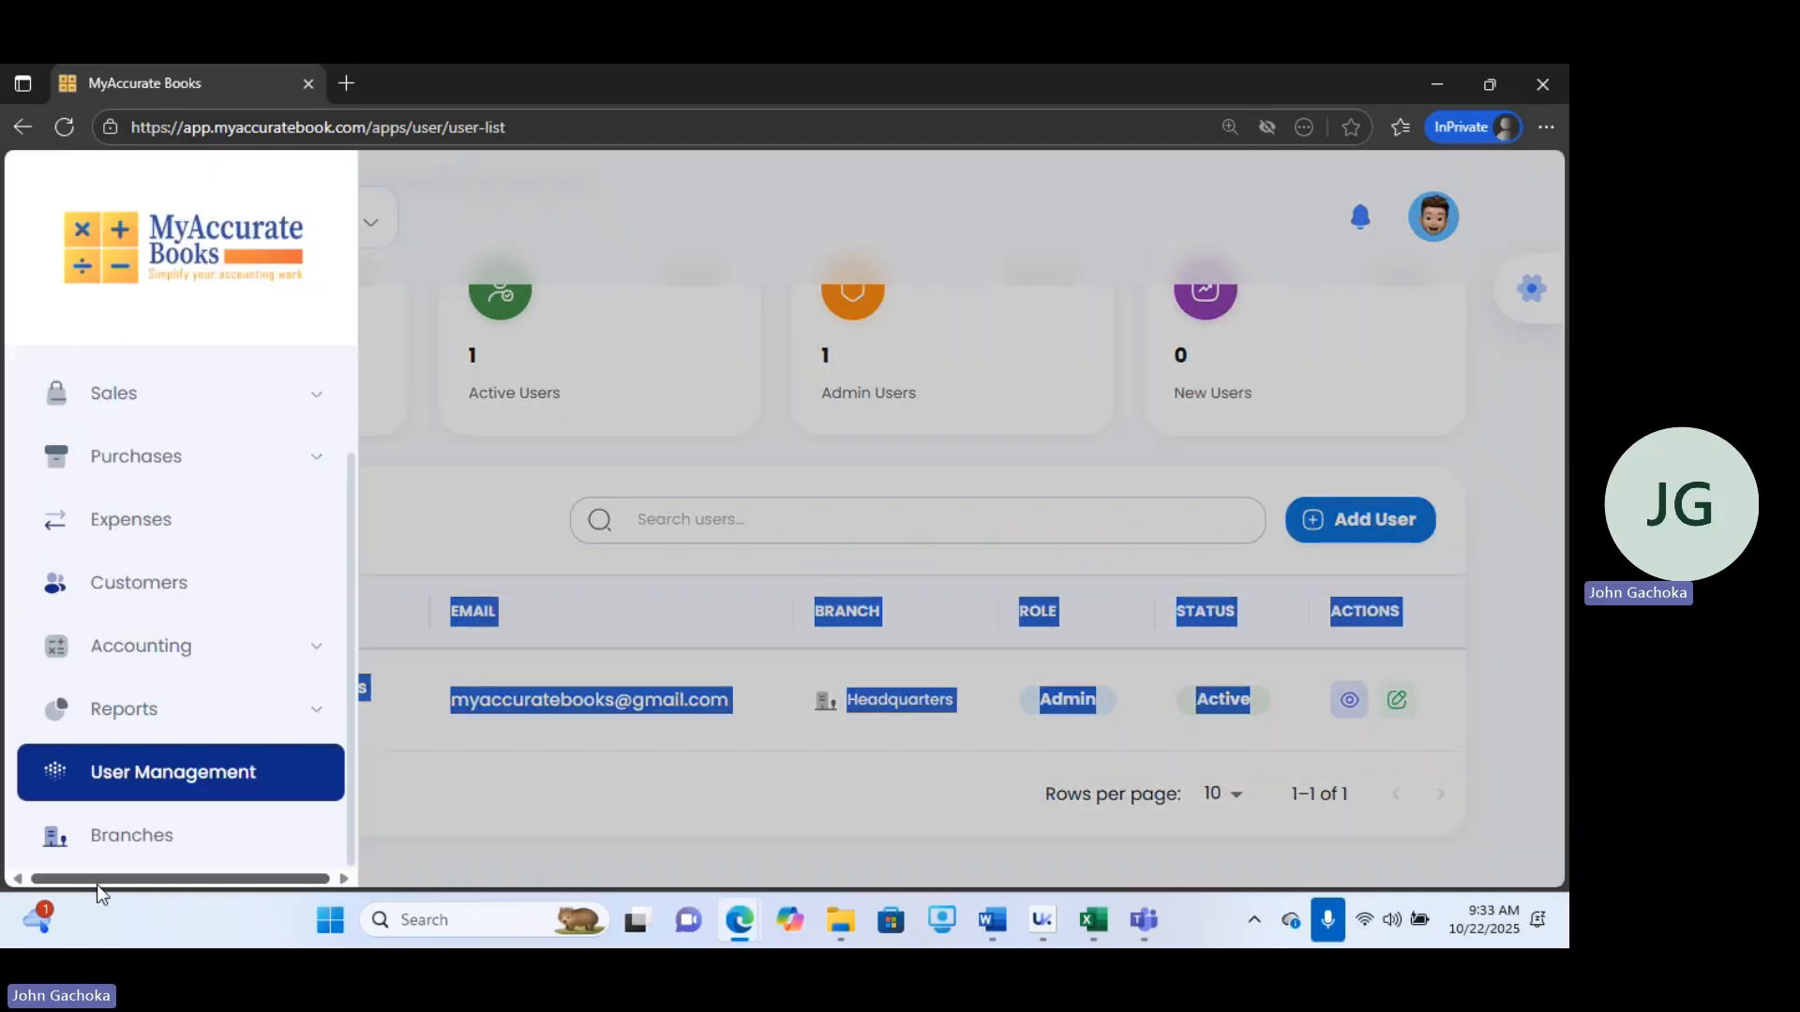
click(140, 841)
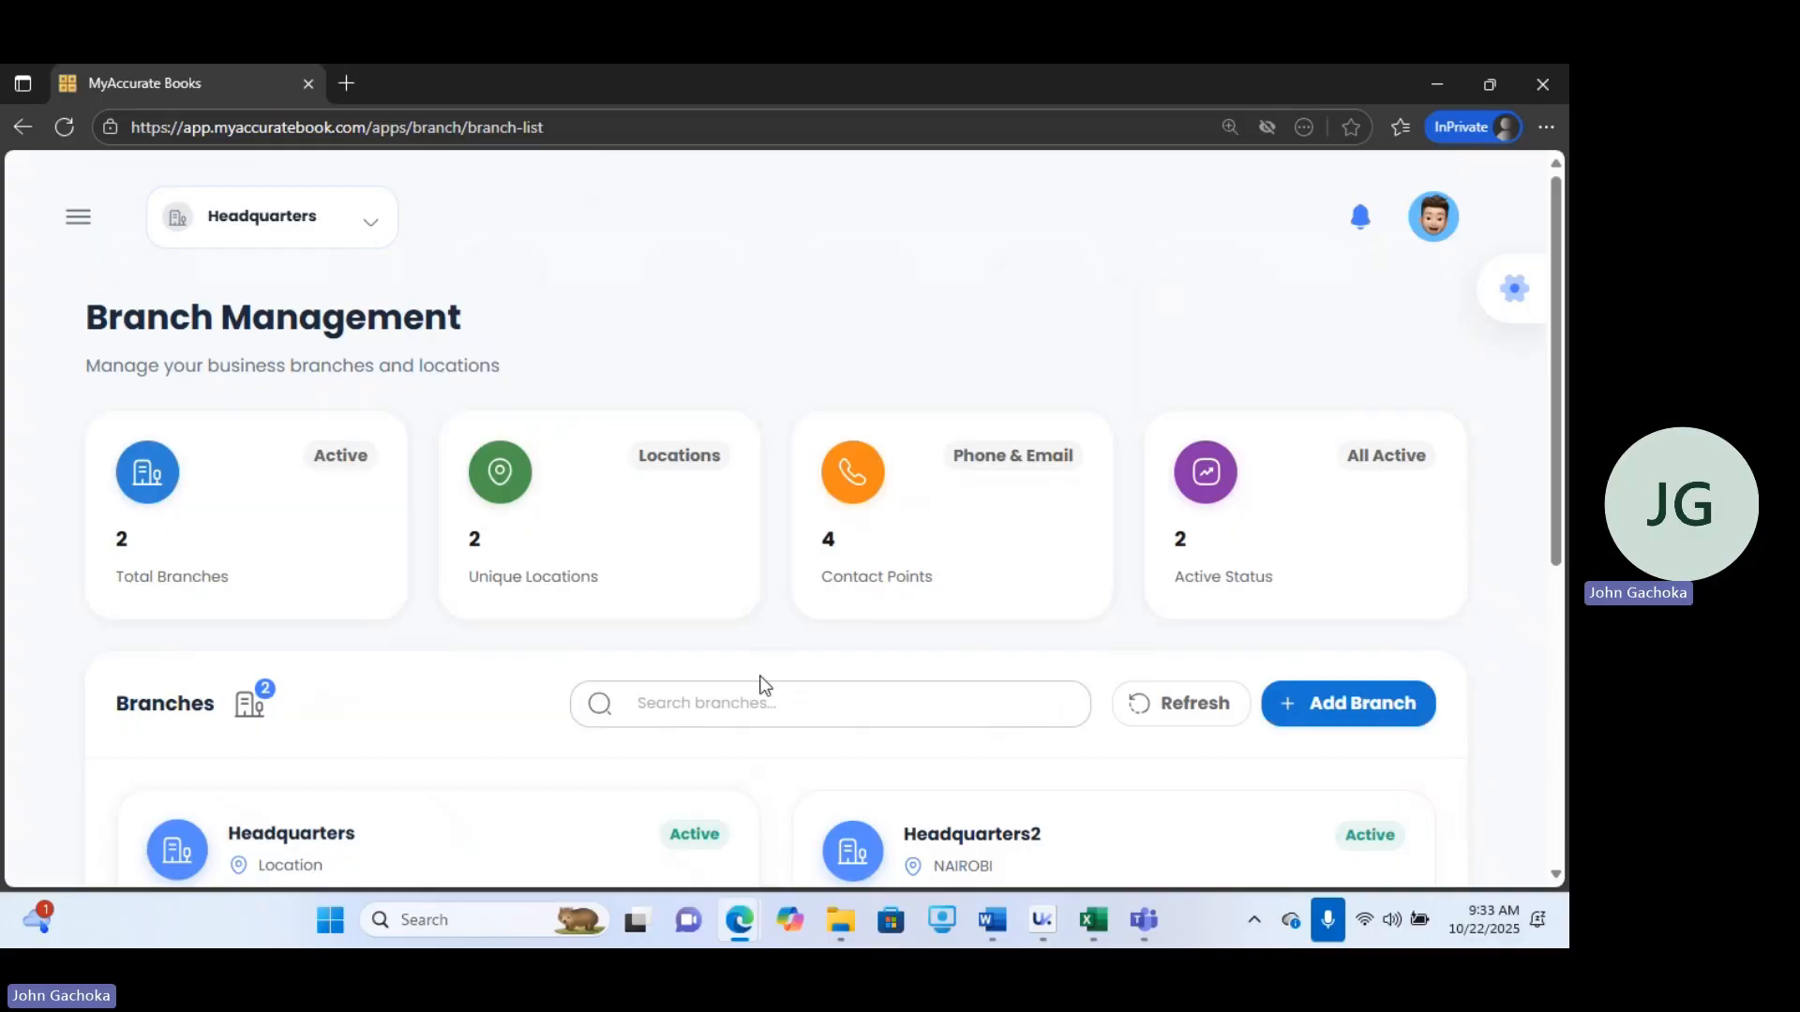
drag(1559, 361, 1567, 566)
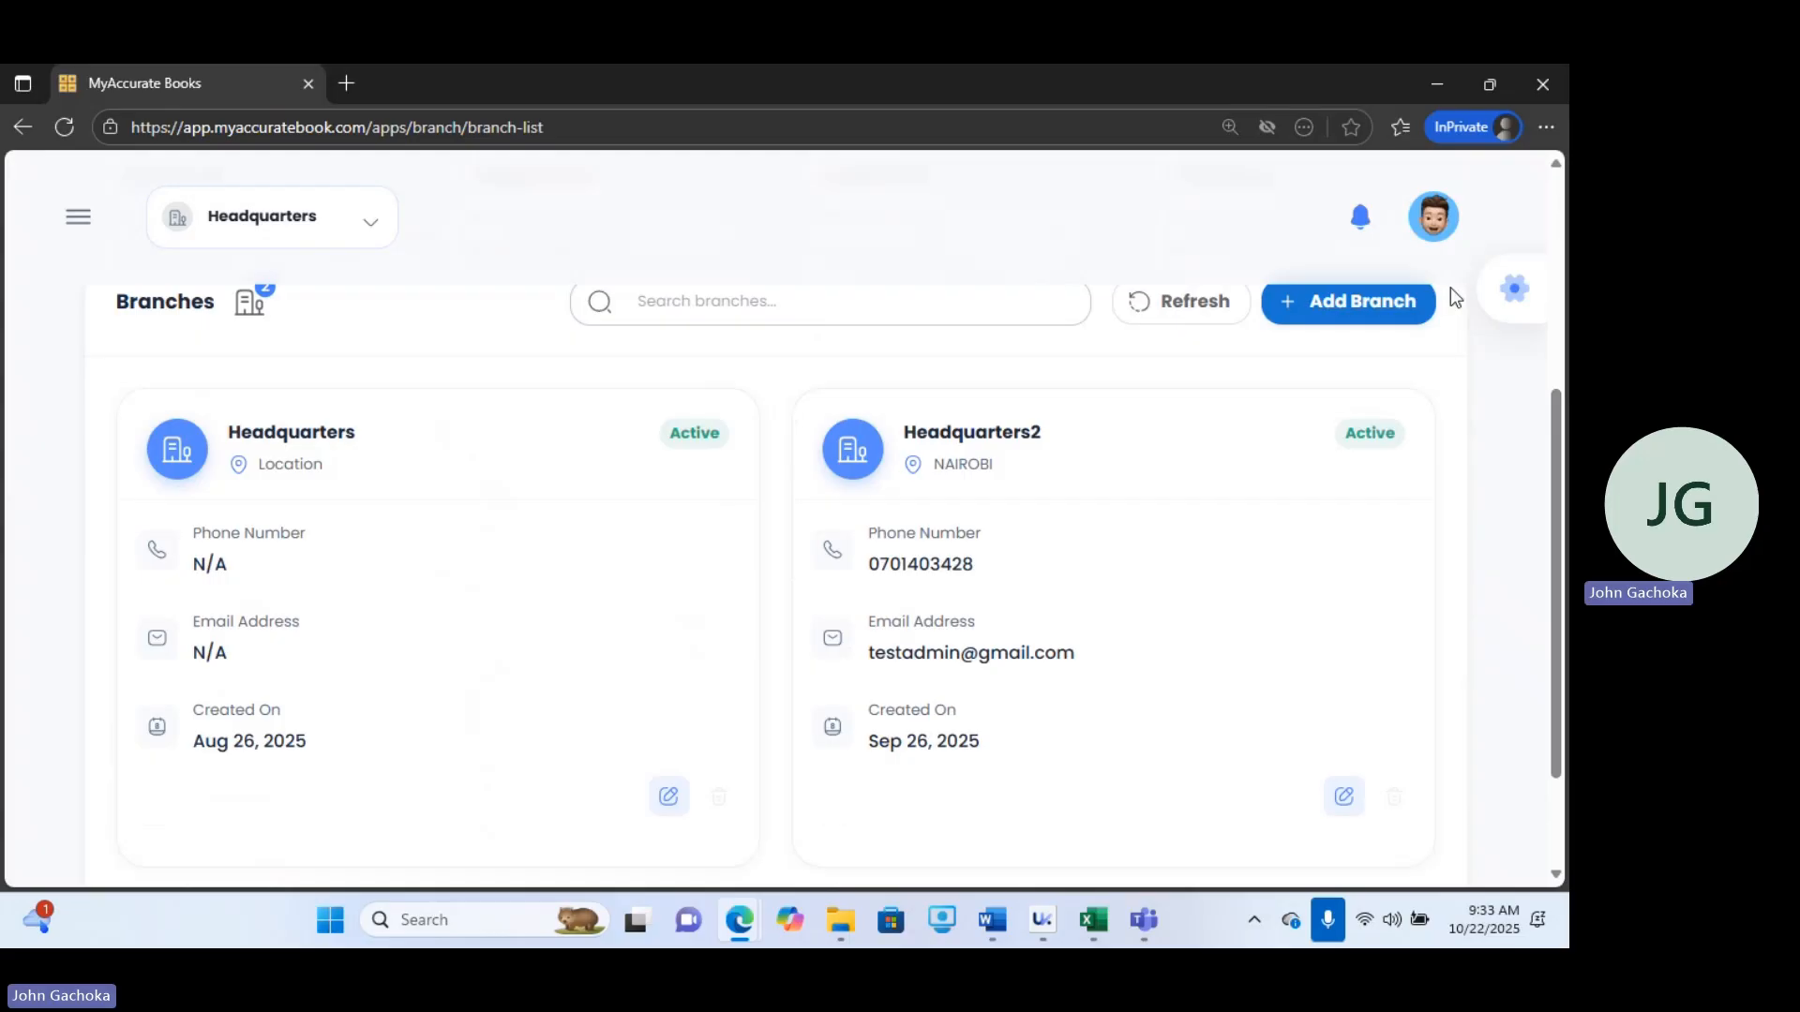
click(1365, 301)
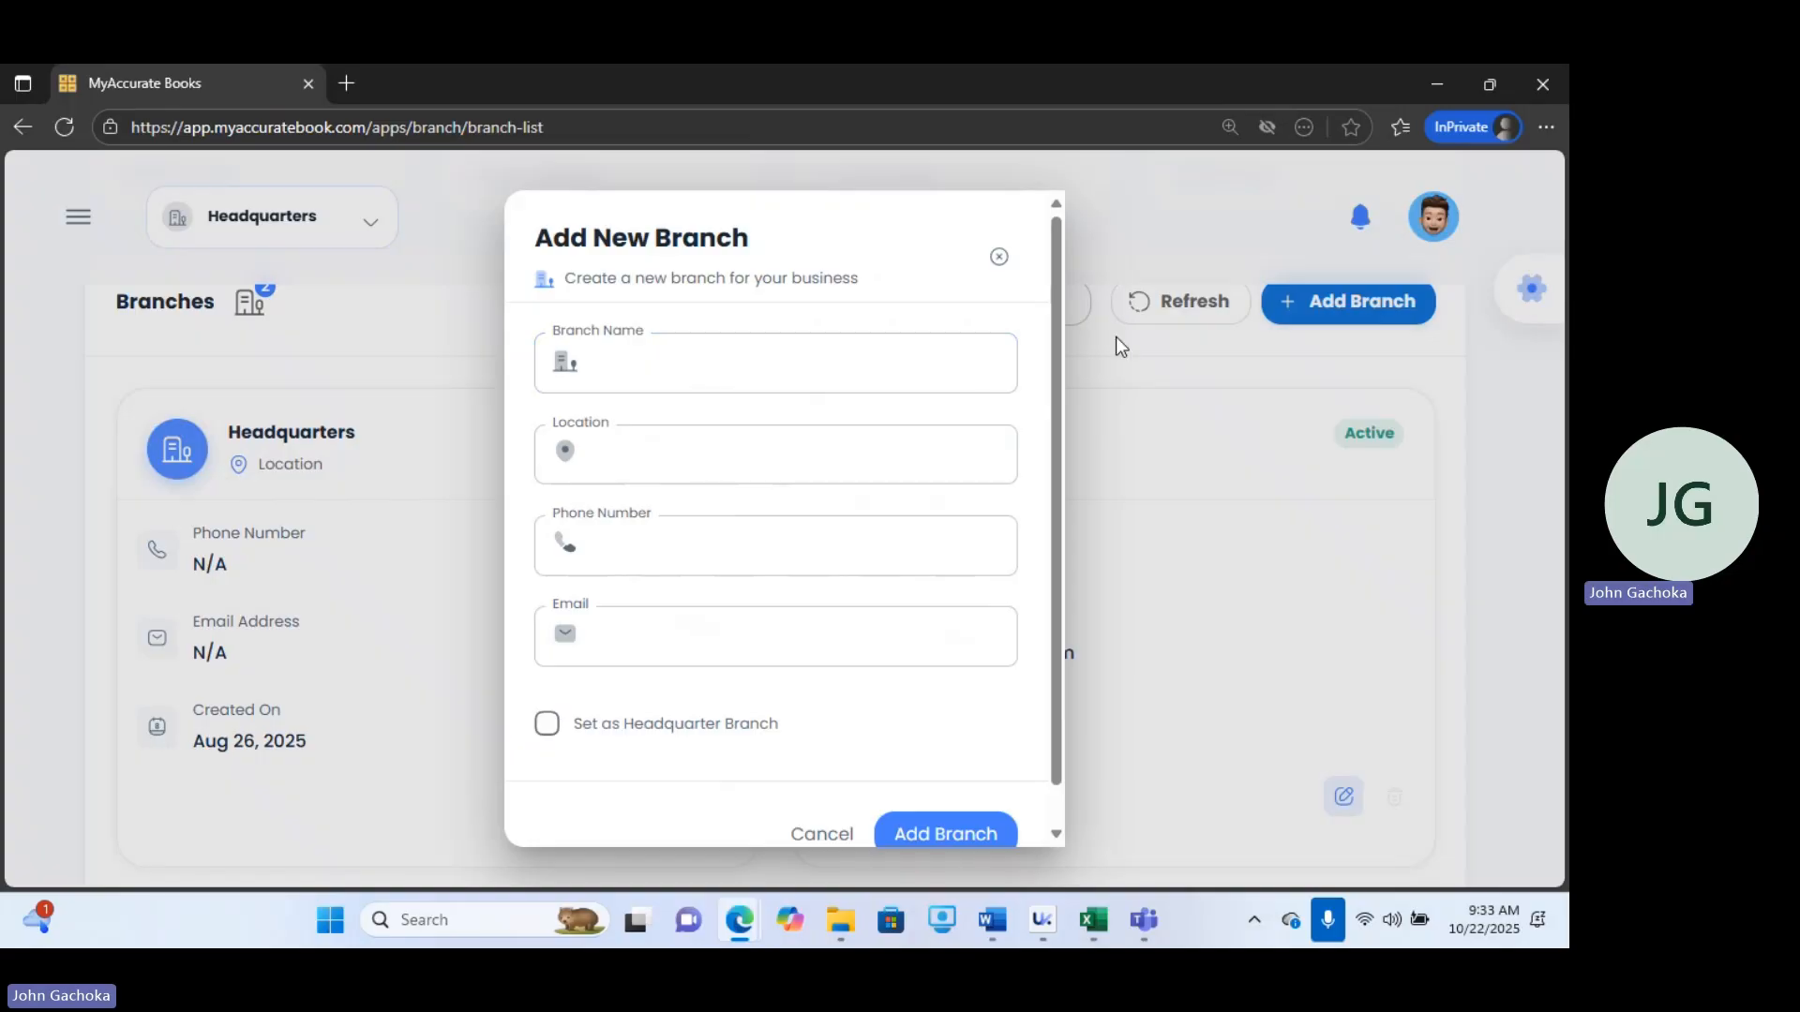
click(1134, 202)
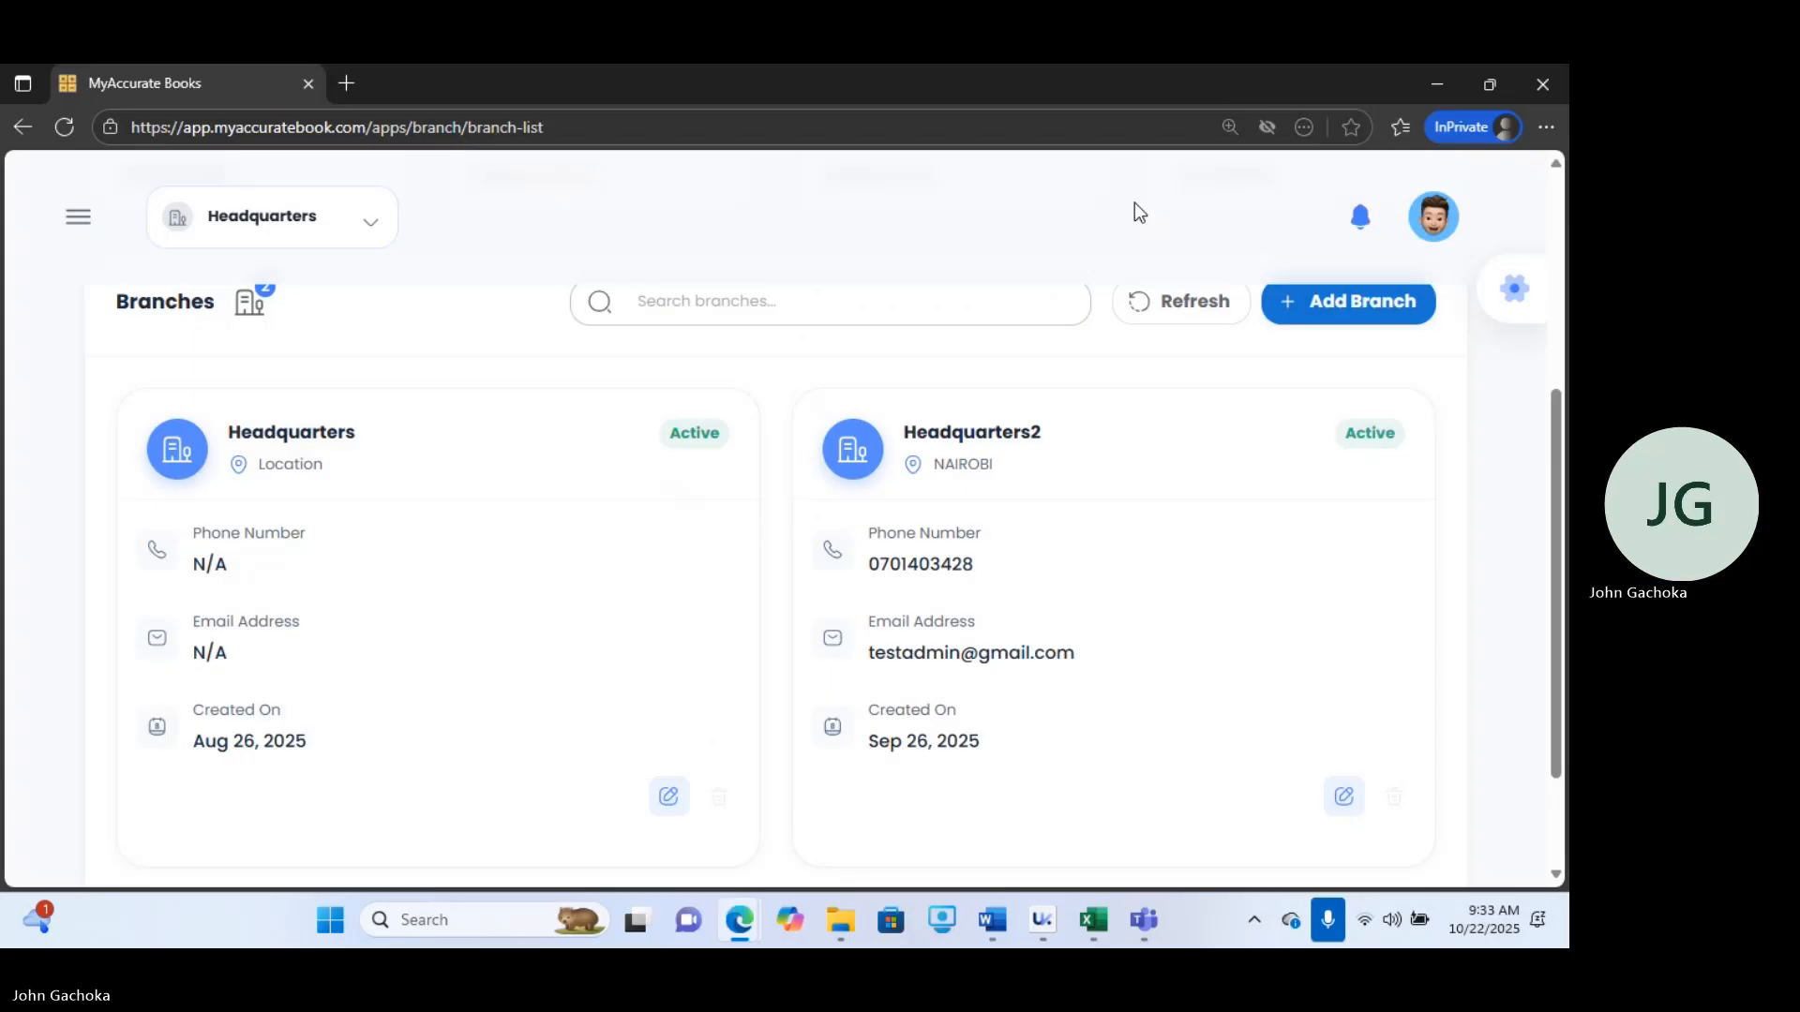
Open the Business Profile from the account menu and scroll to its payment accounts.
click(1441, 216)
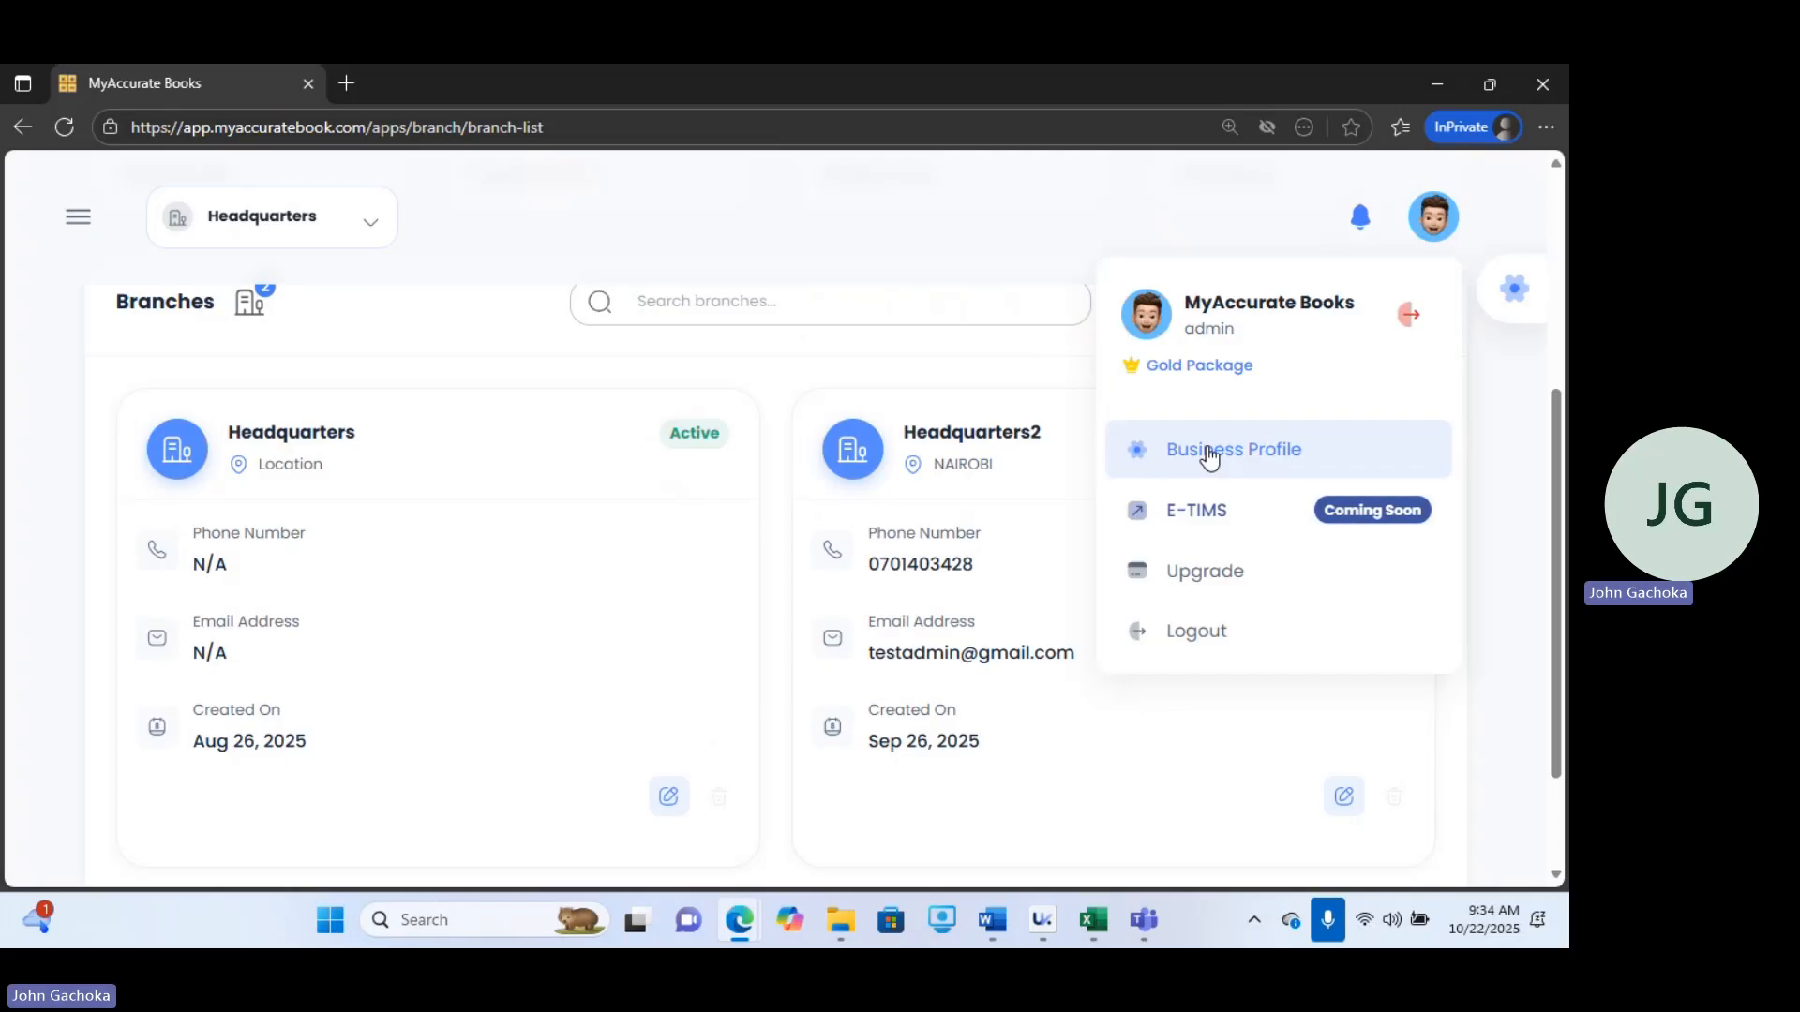
click(1209, 456)
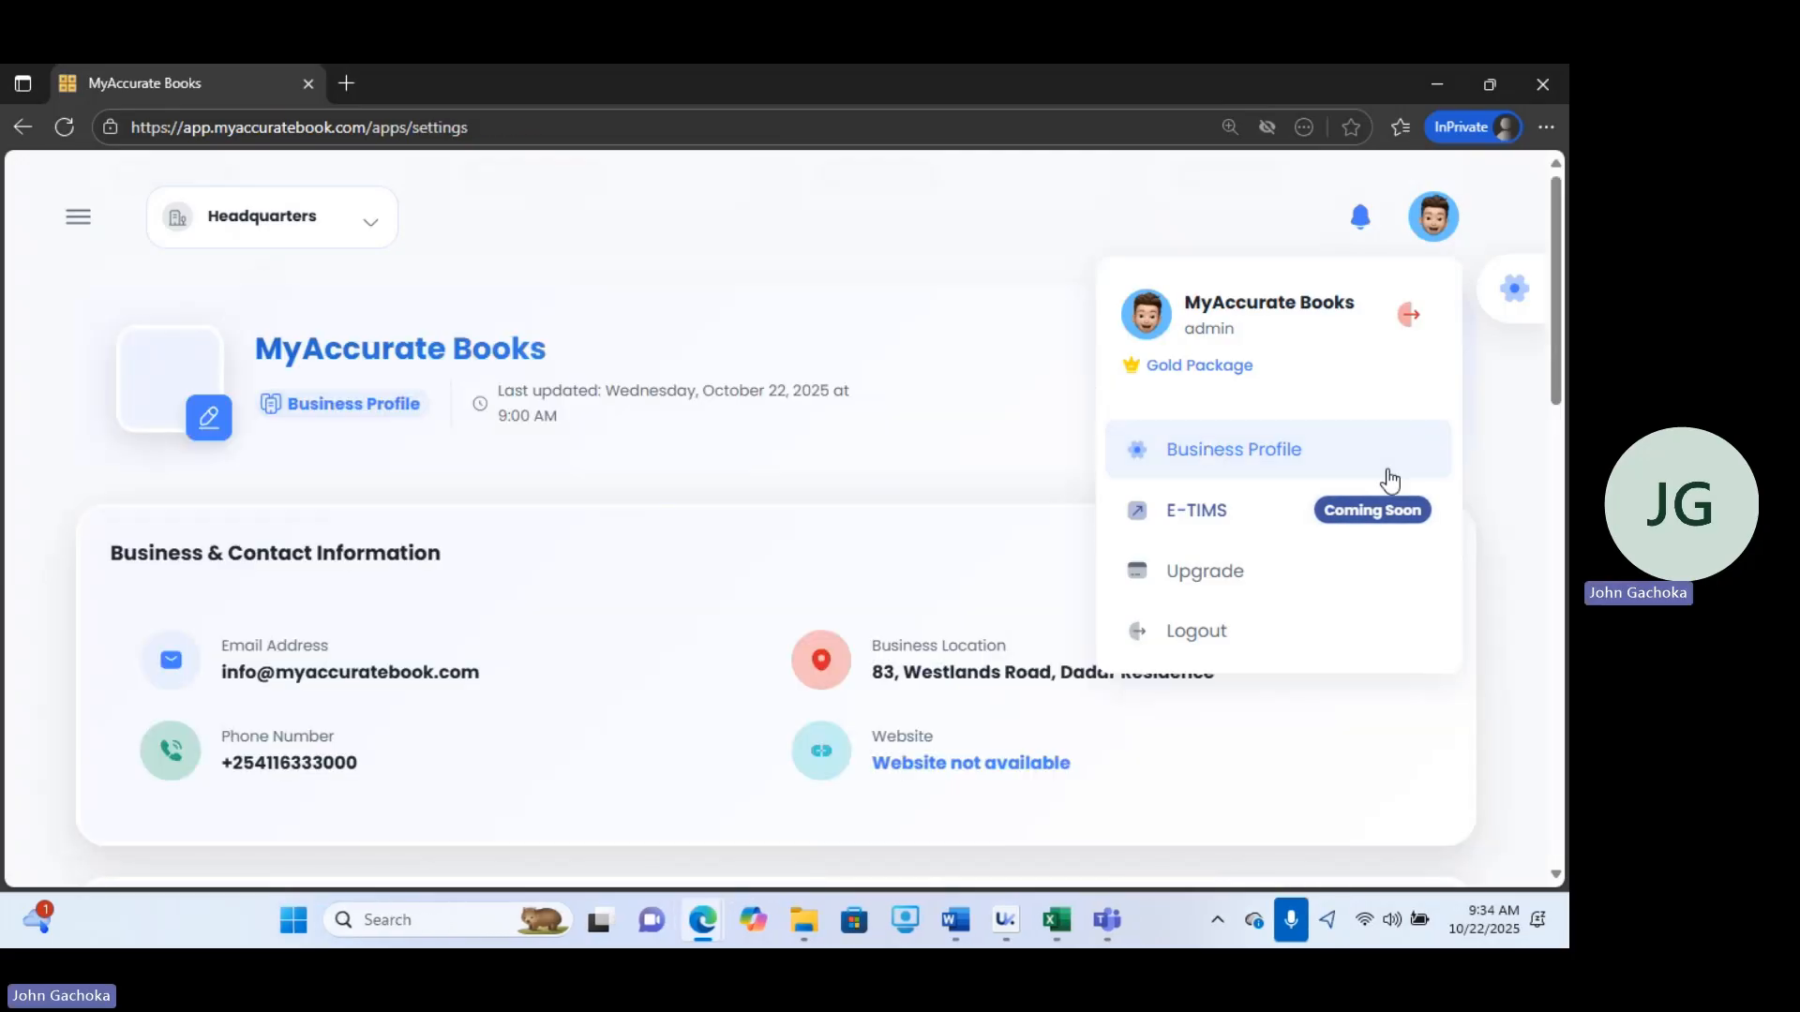
drag(1562, 304, 1562, 422)
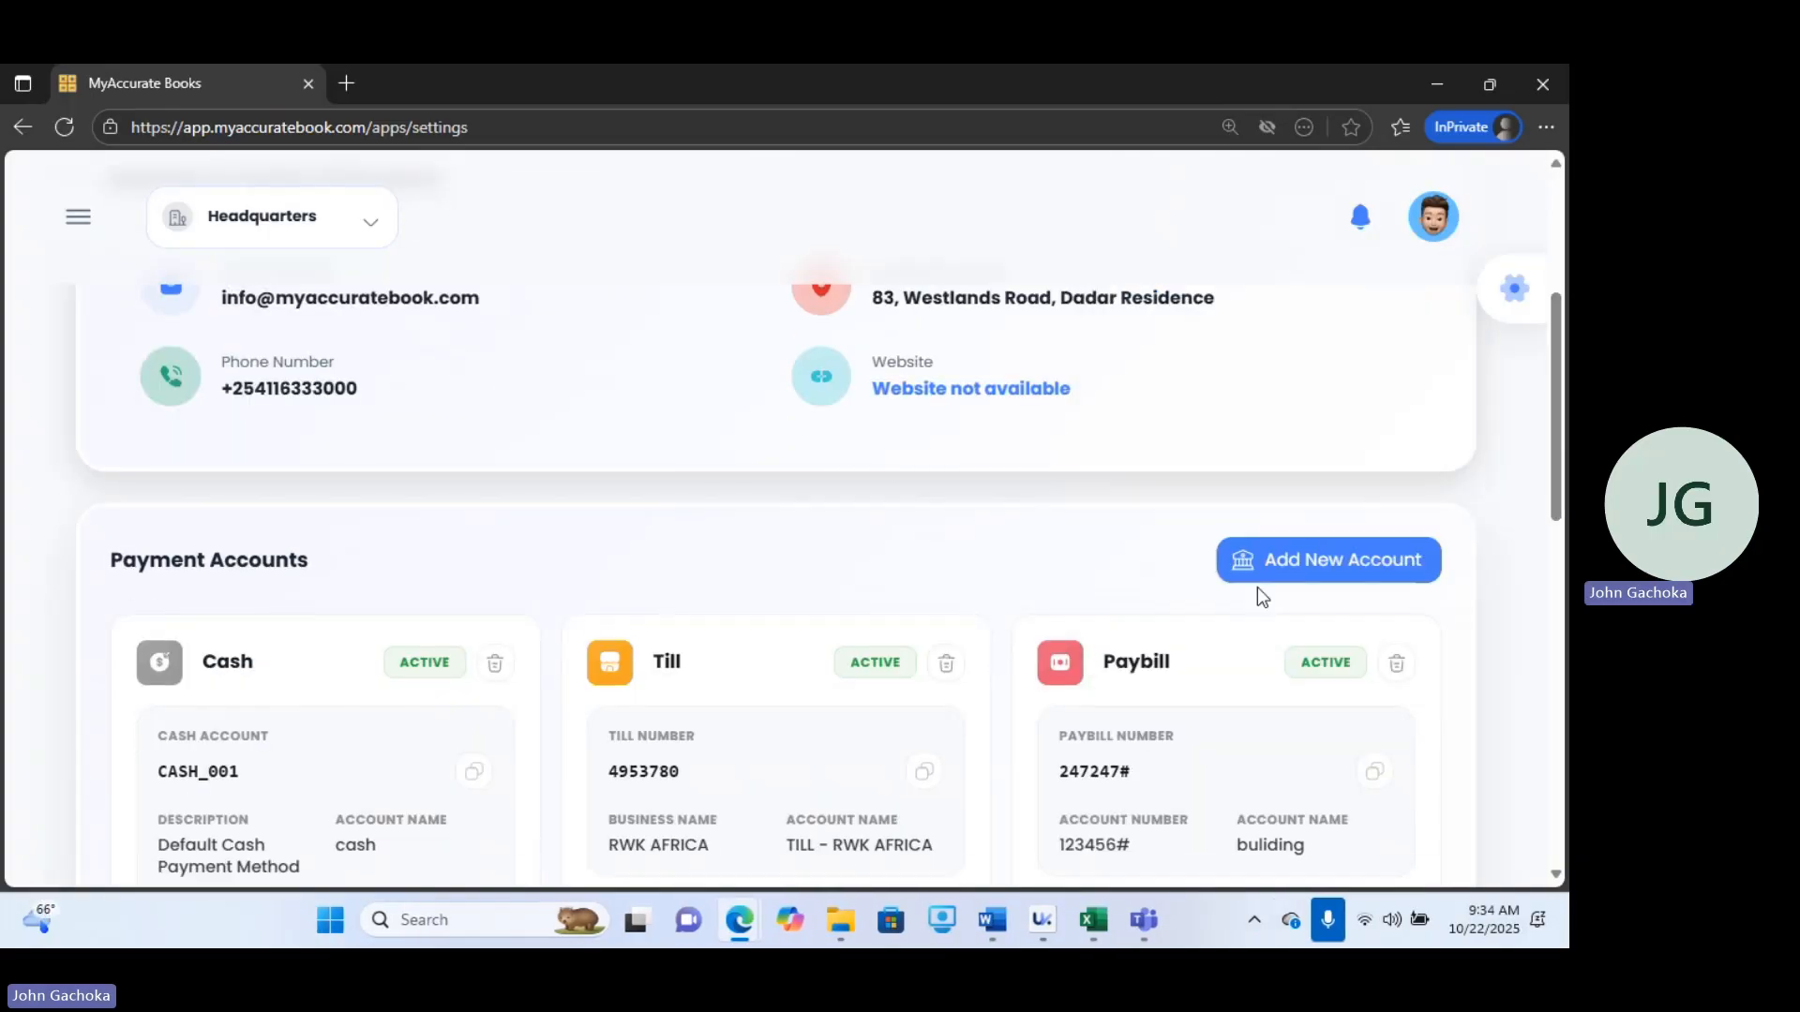
Preview adding a MyAccuratePay payment account, close the form, and scroll to Business Terms & Conditions.
click(1276, 574)
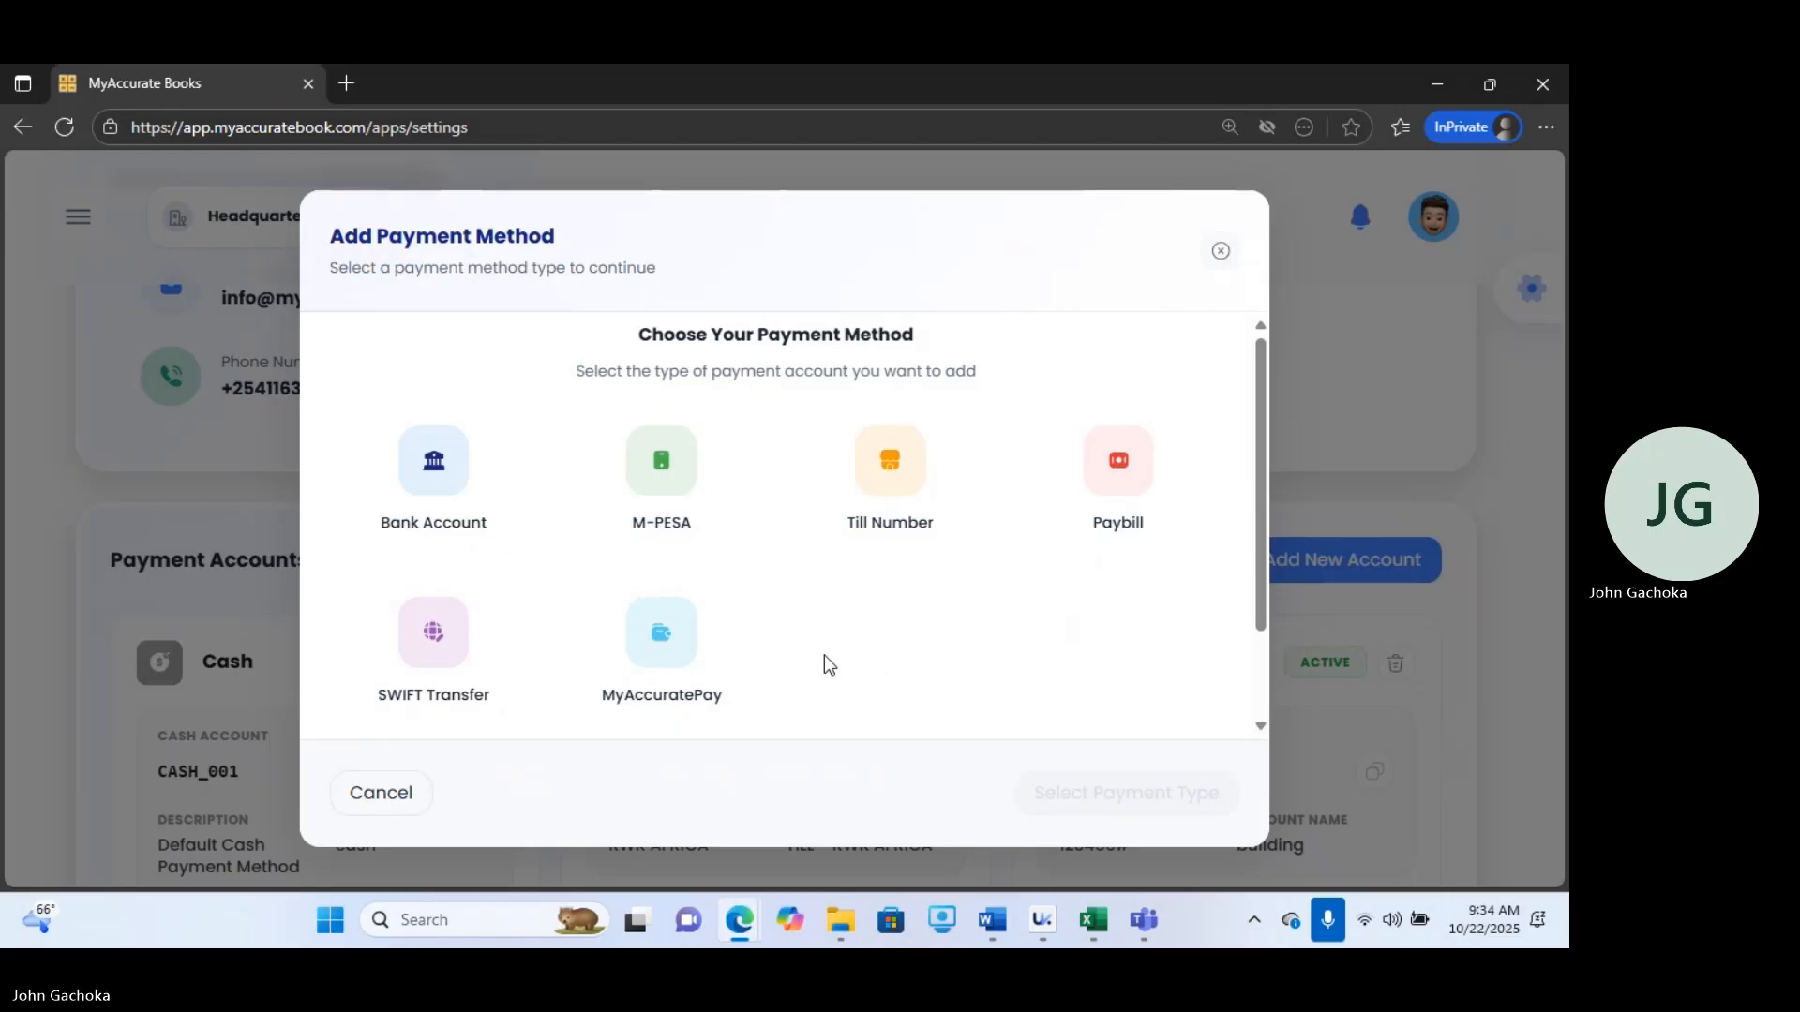
click(710, 667)
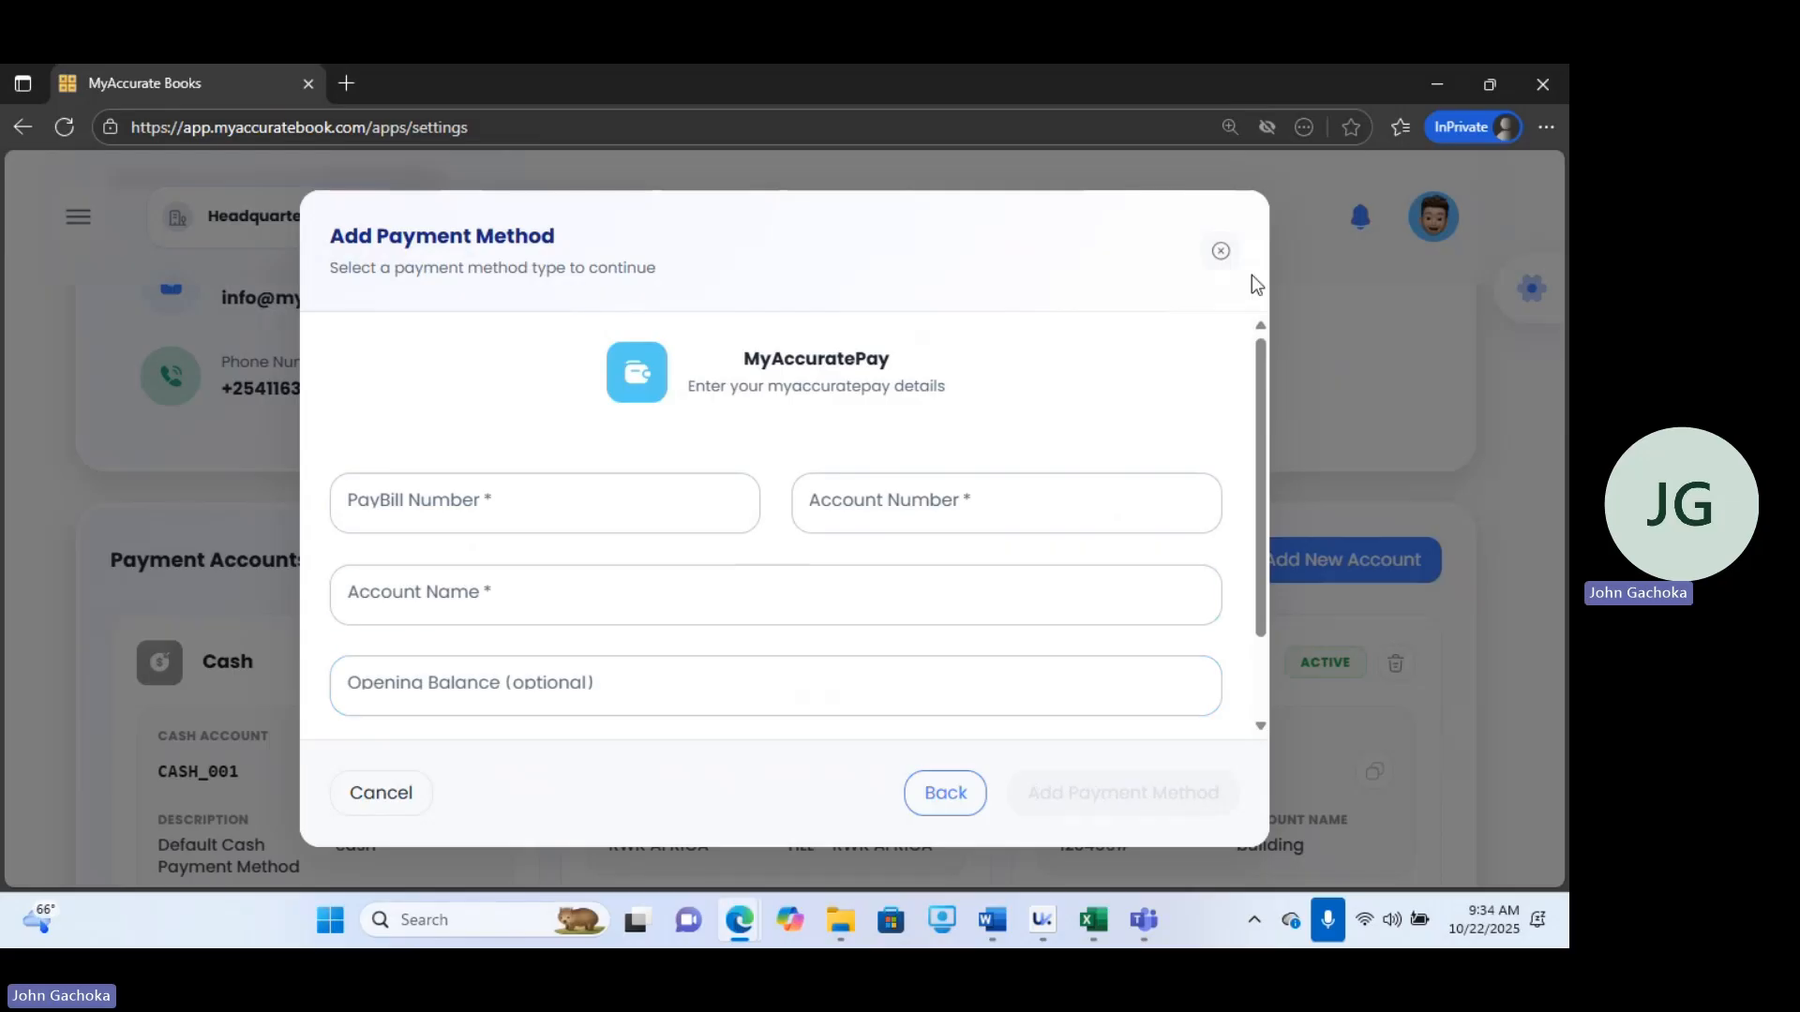
click(1220, 251)
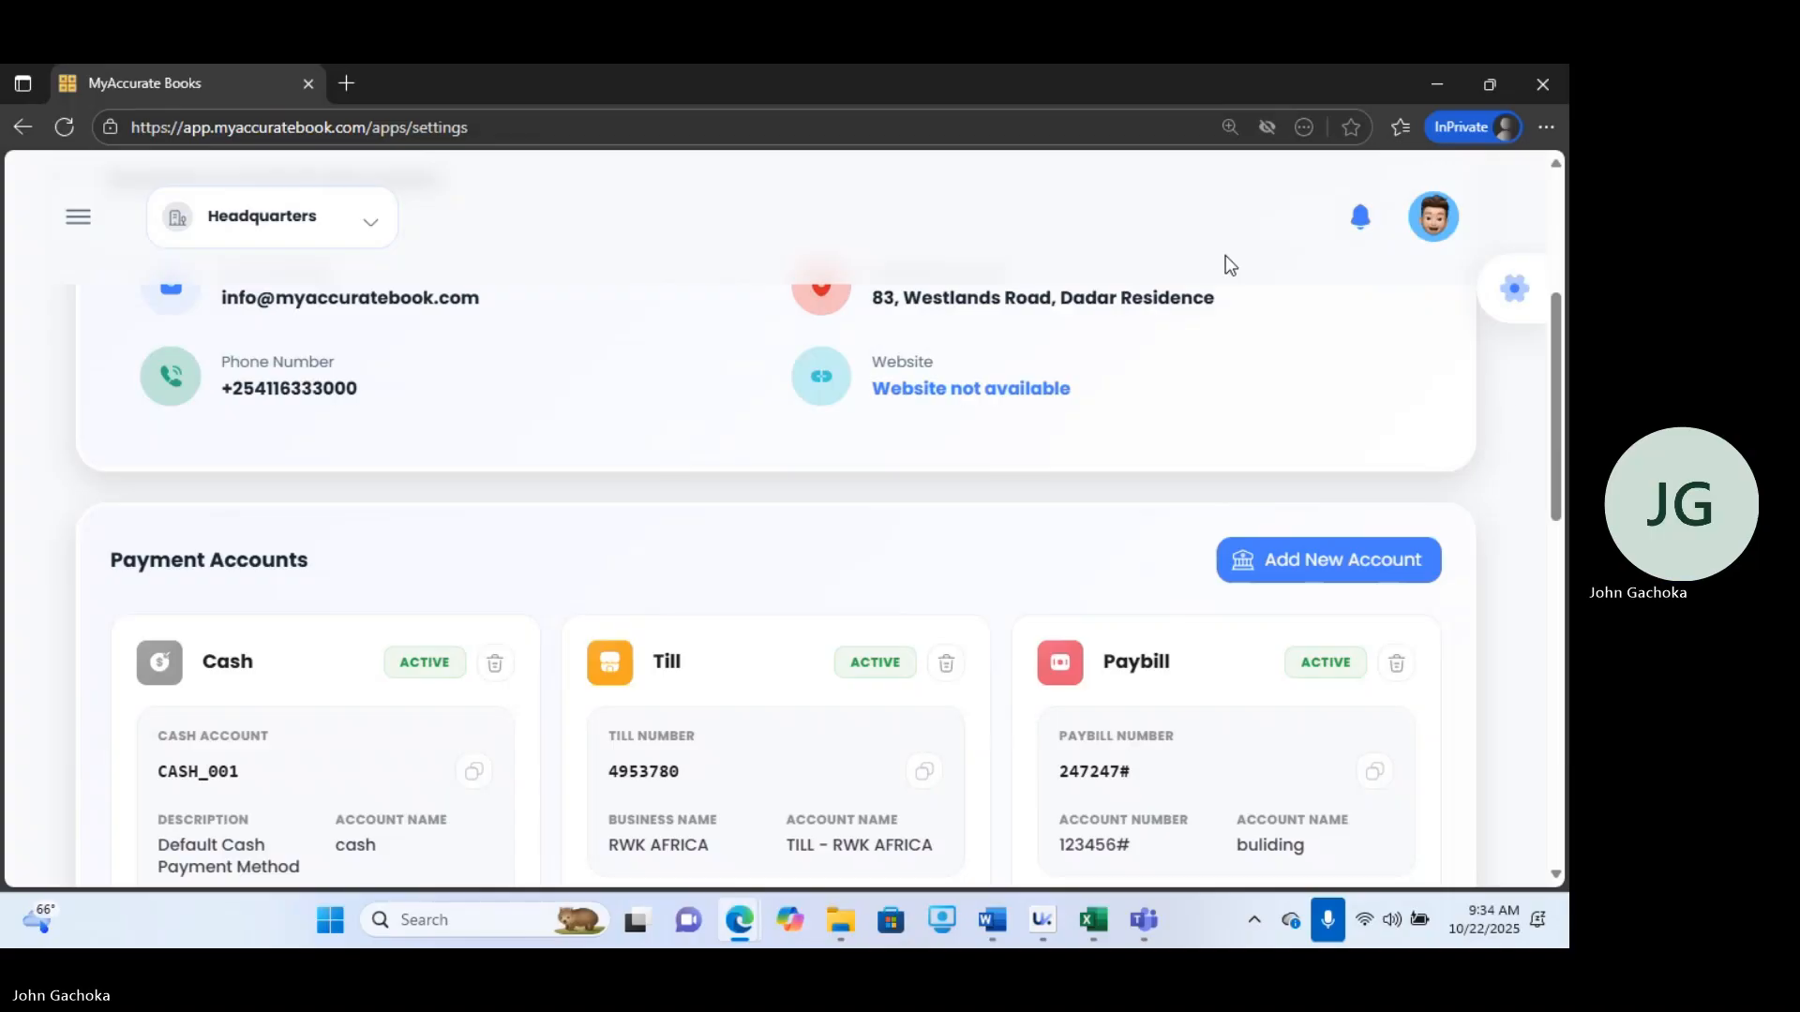
drag(1545, 382, 1567, 647)
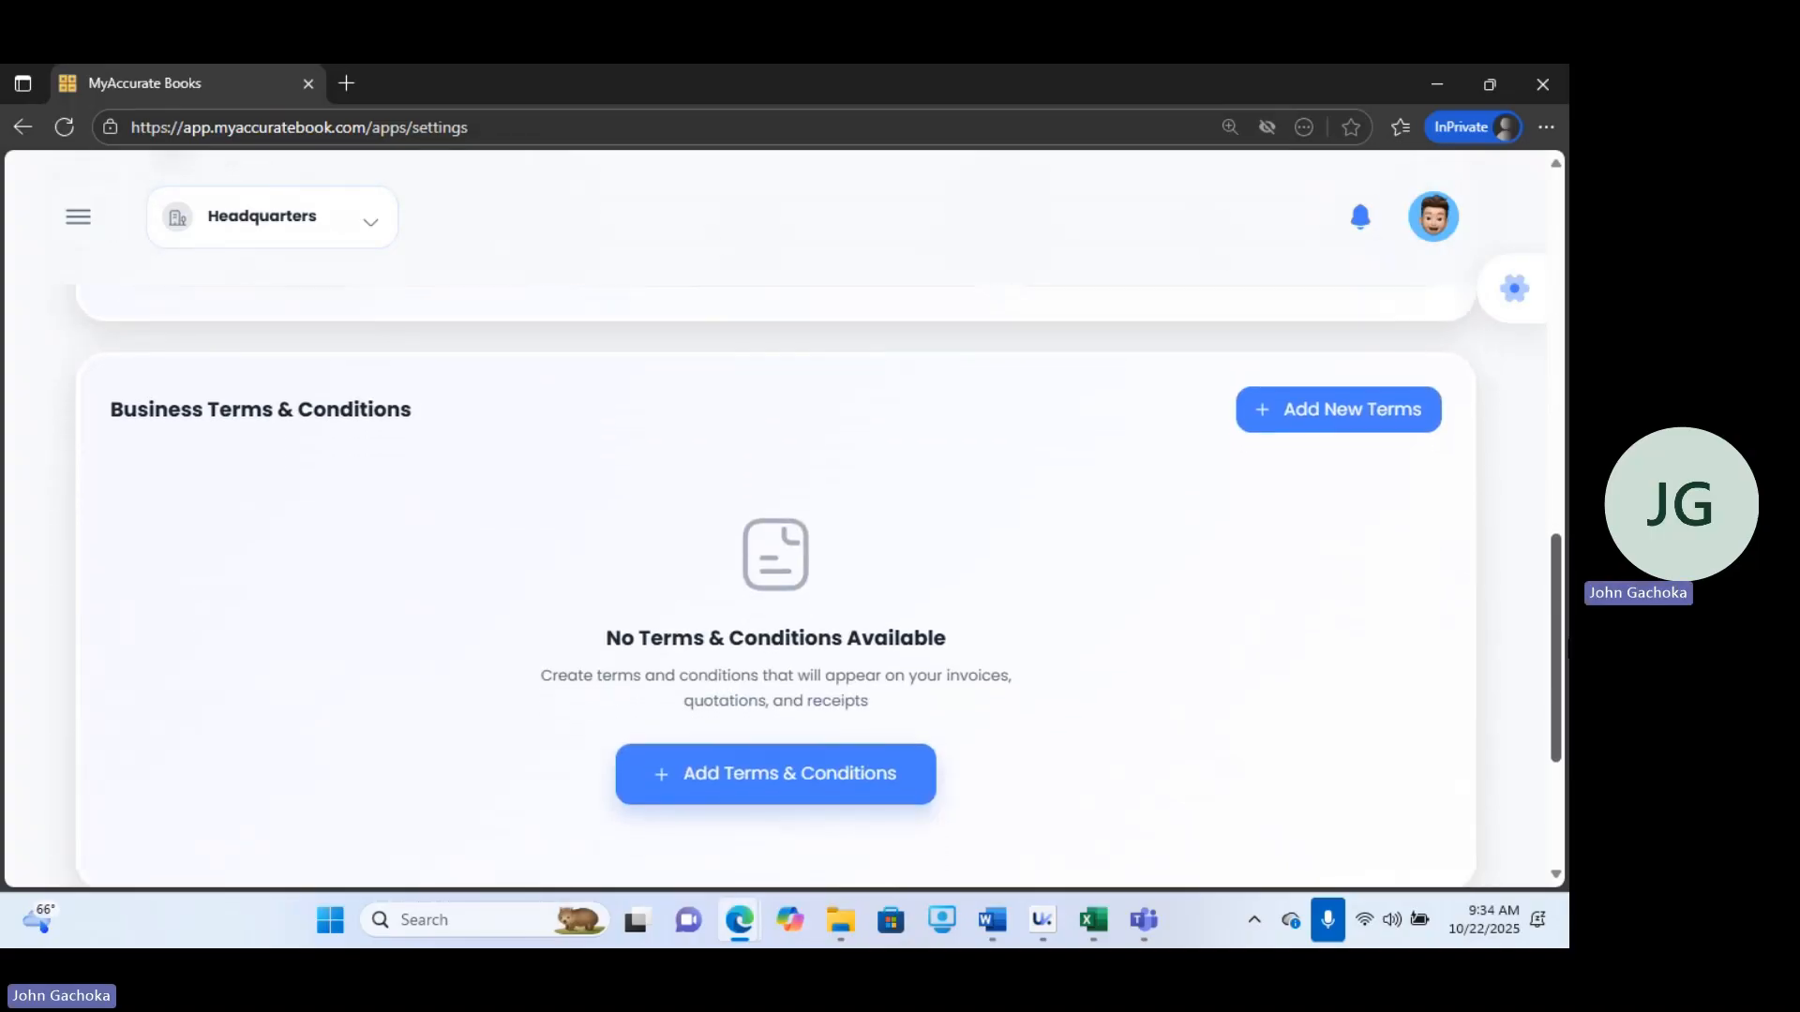